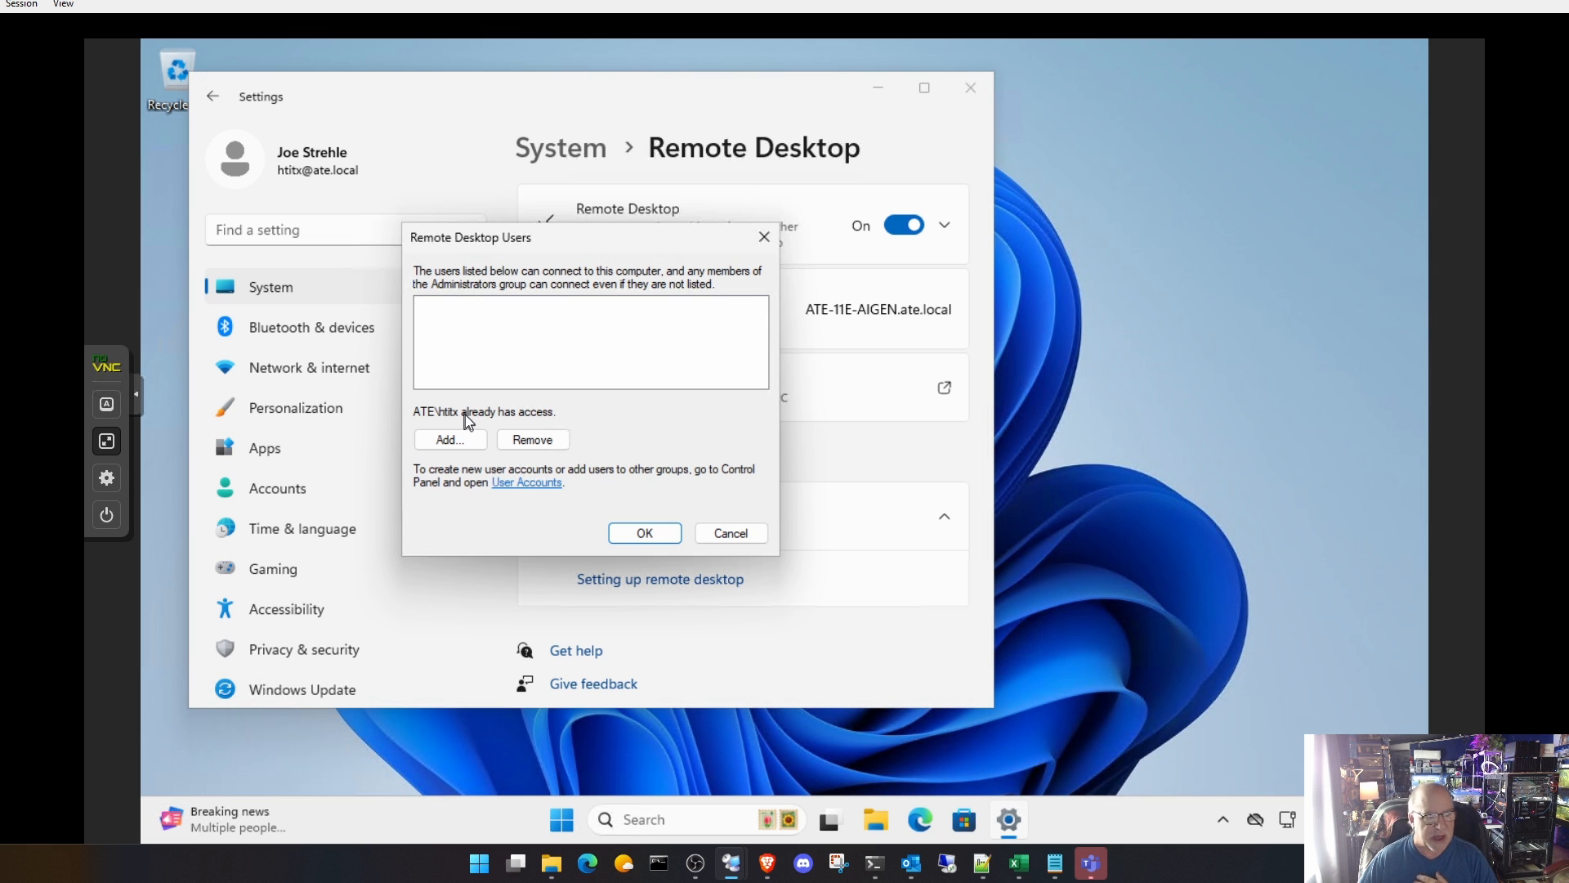
Step: Accept the Remote Desktop Users list and close the Settings window
click(646, 533)
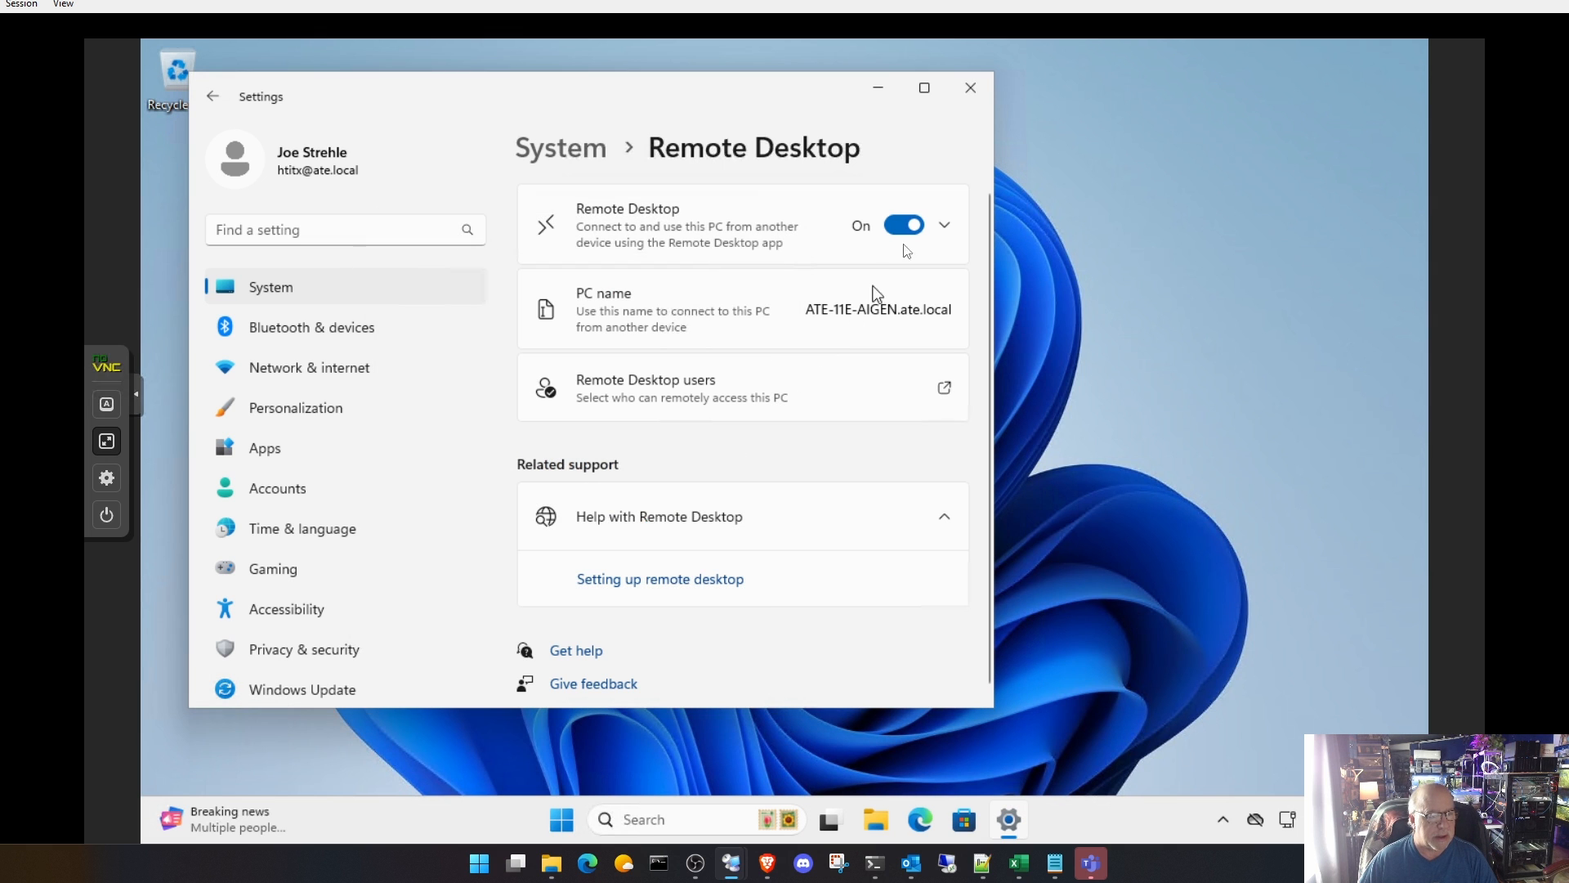
click(974, 99)
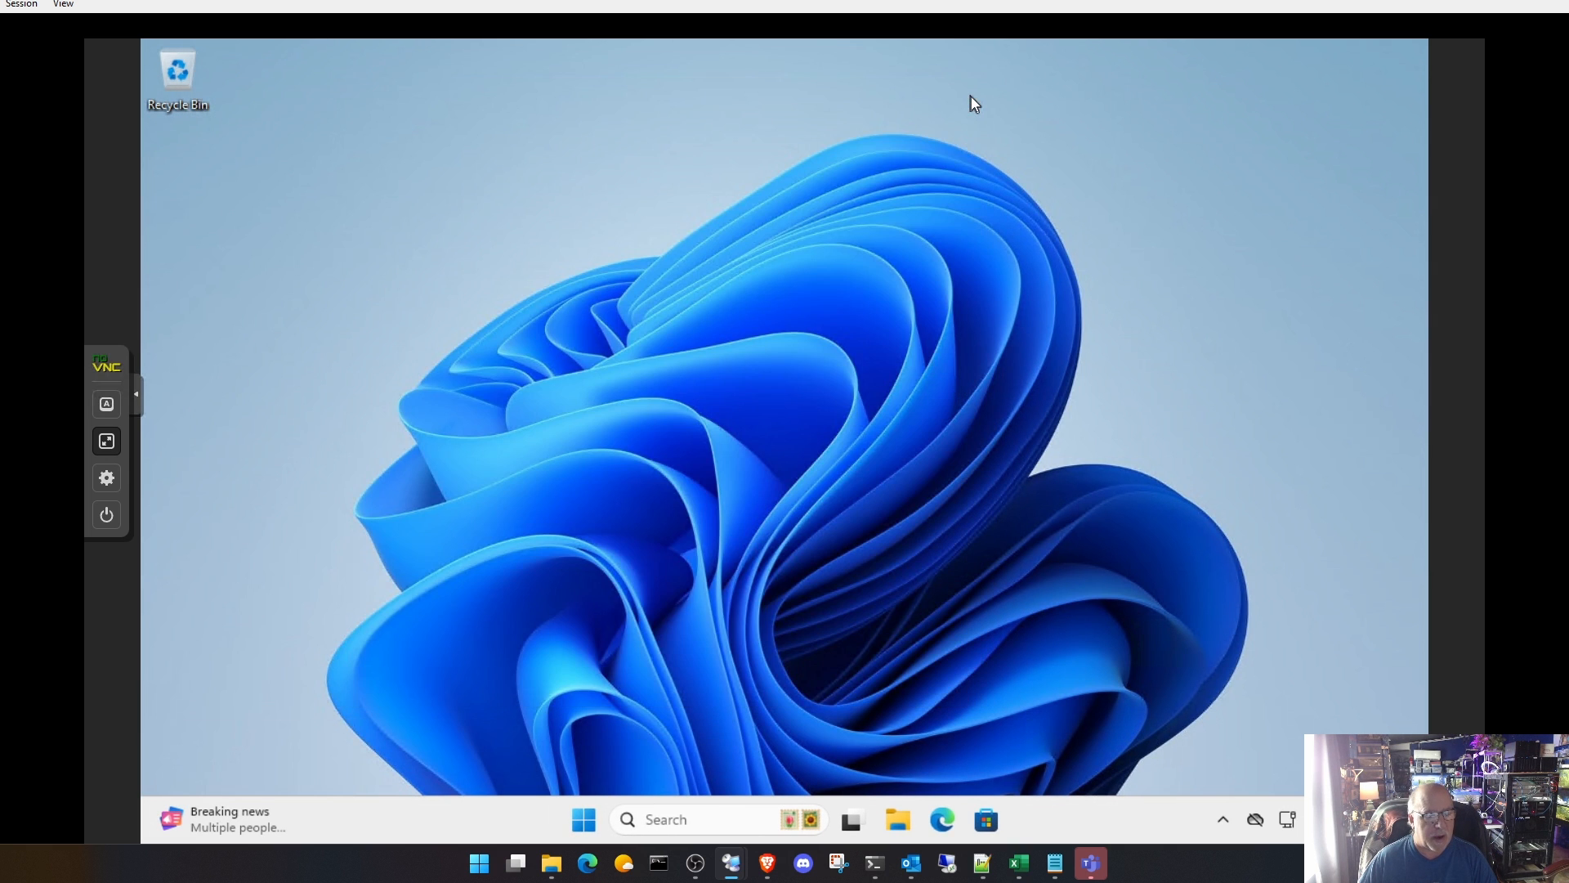
click(591, 819)
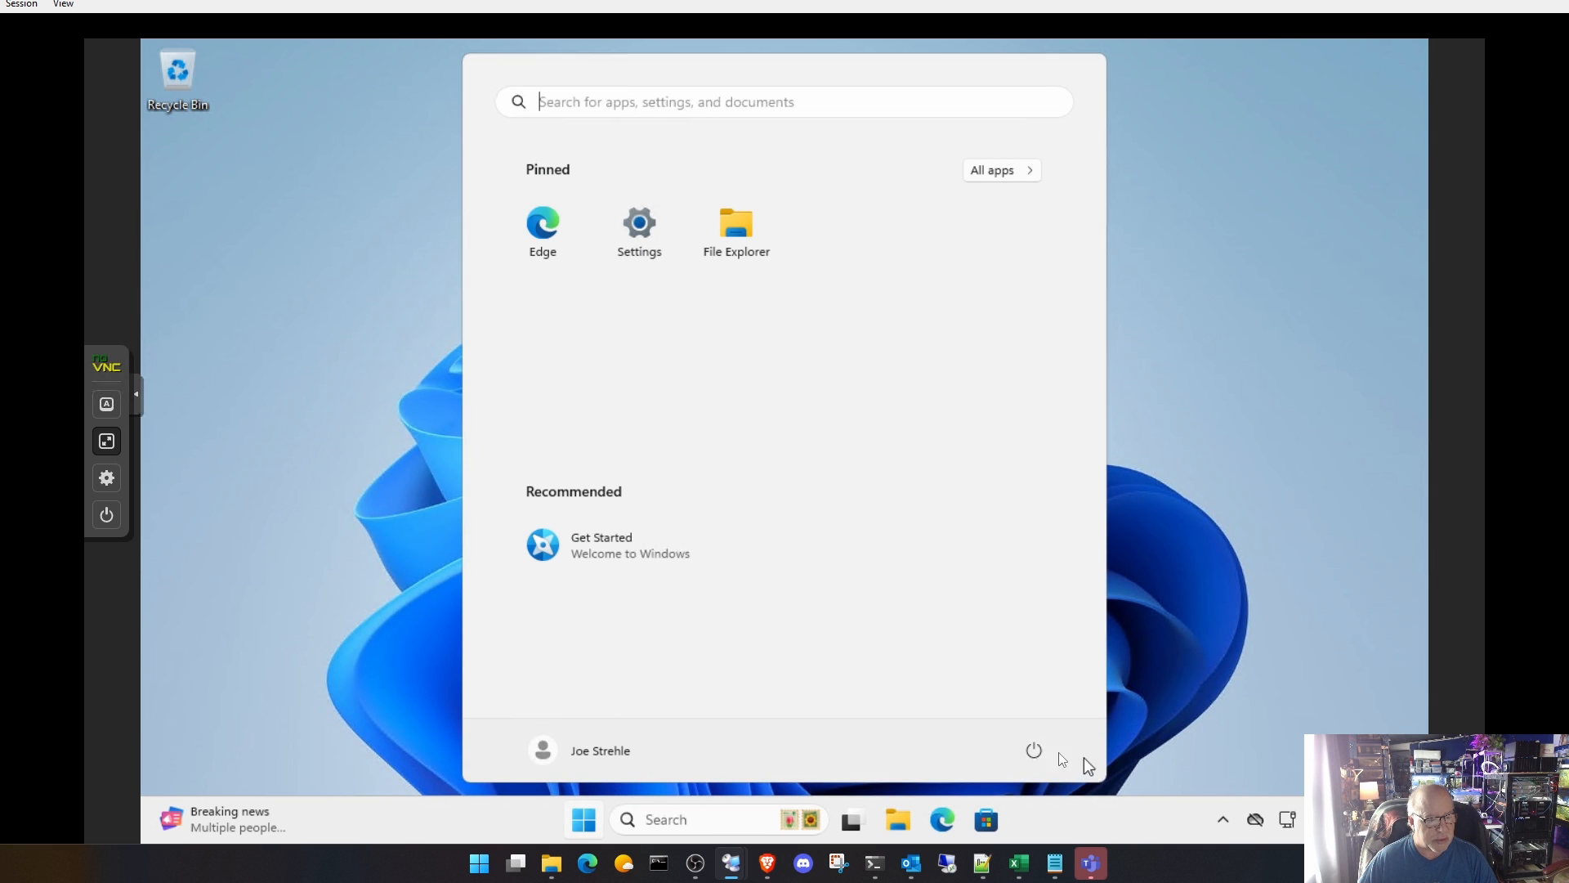
click(1172, 627)
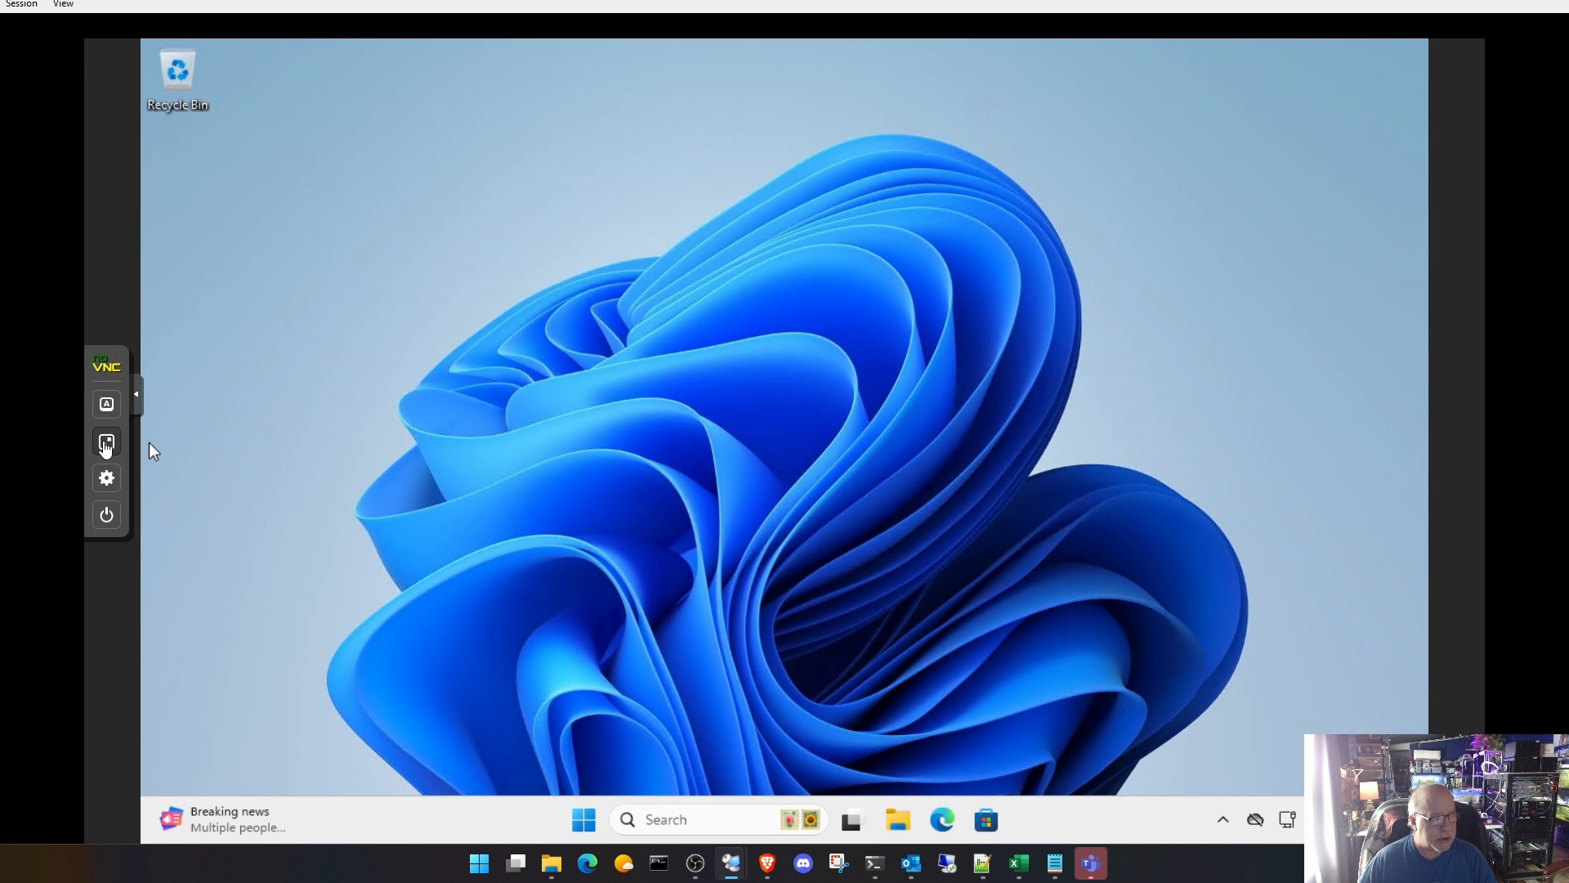
Step: Leave the full-screen console, shut down Windows in the ATE-11E-AIGEN virtual machine, and check its status summary
click(107, 442)
click(381, 197)
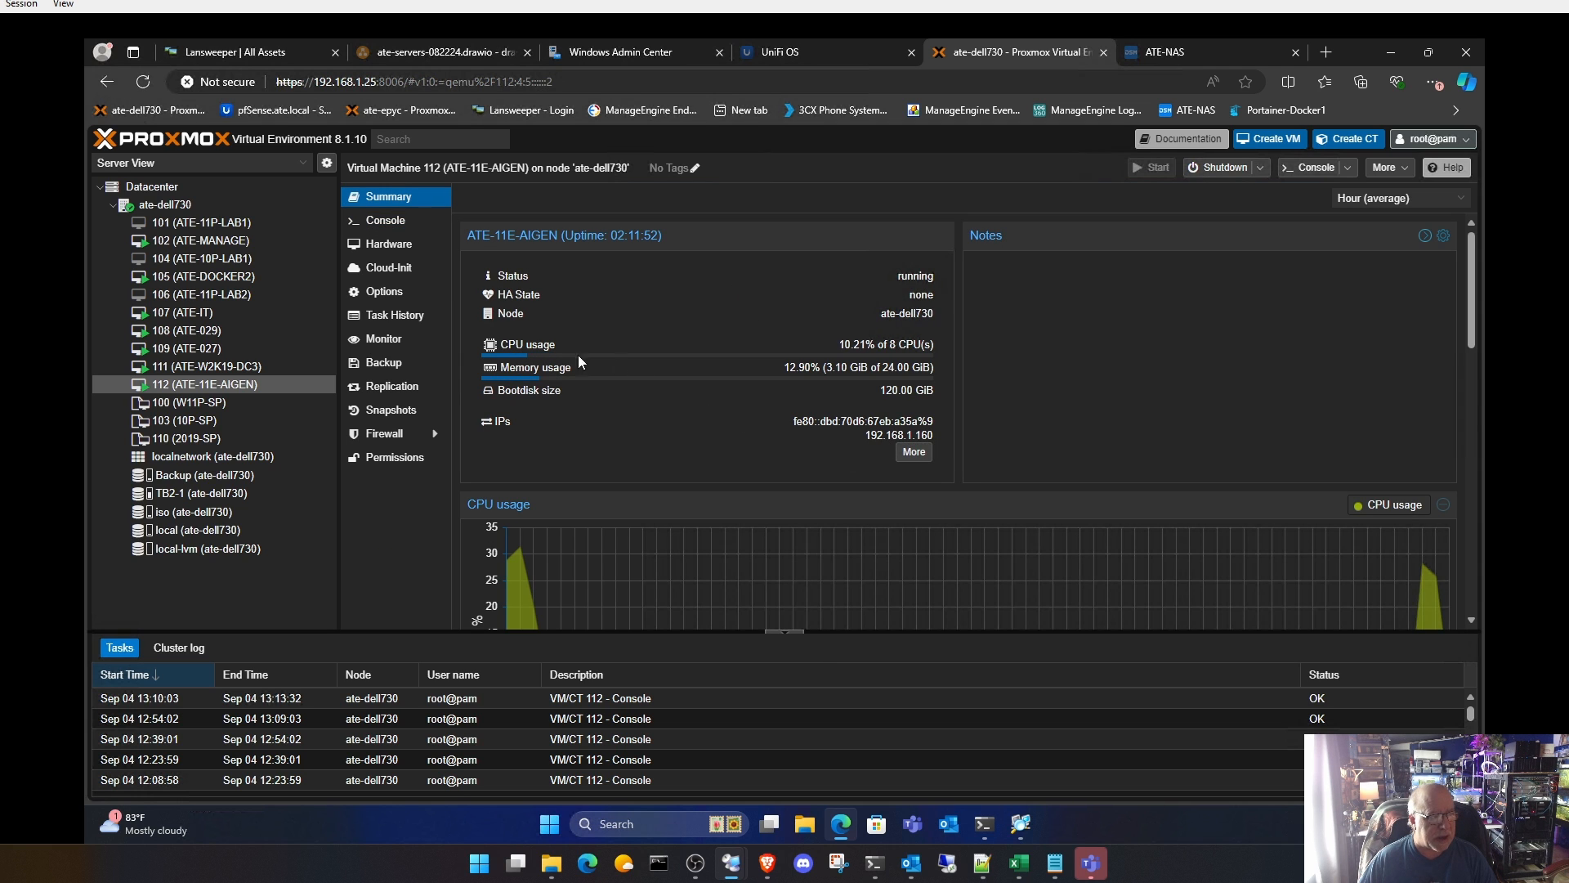
click(396, 224)
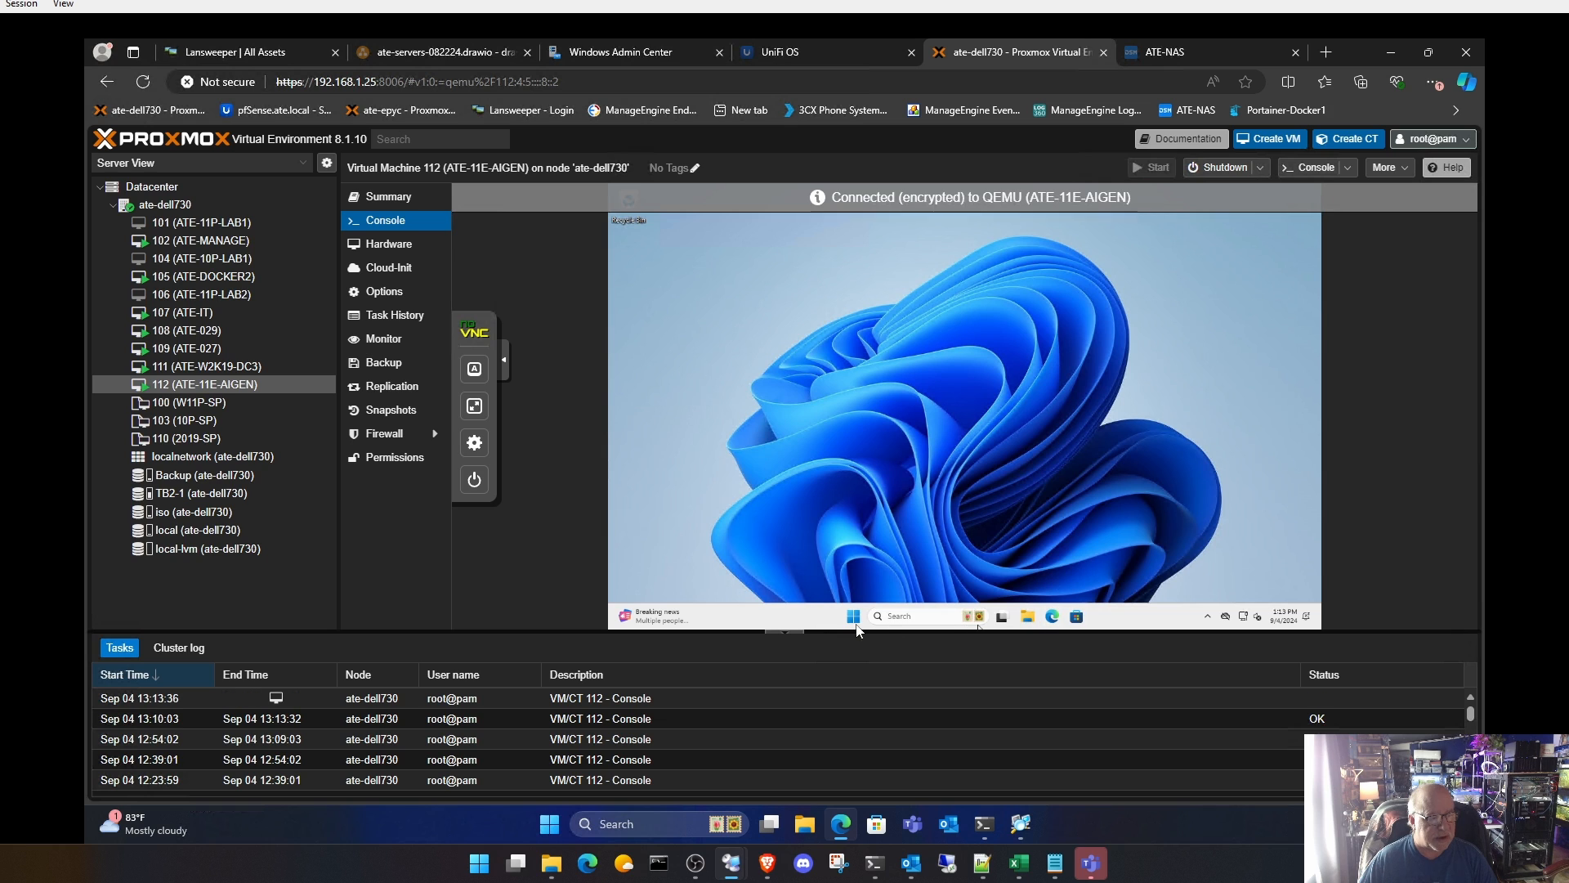
click(854, 618)
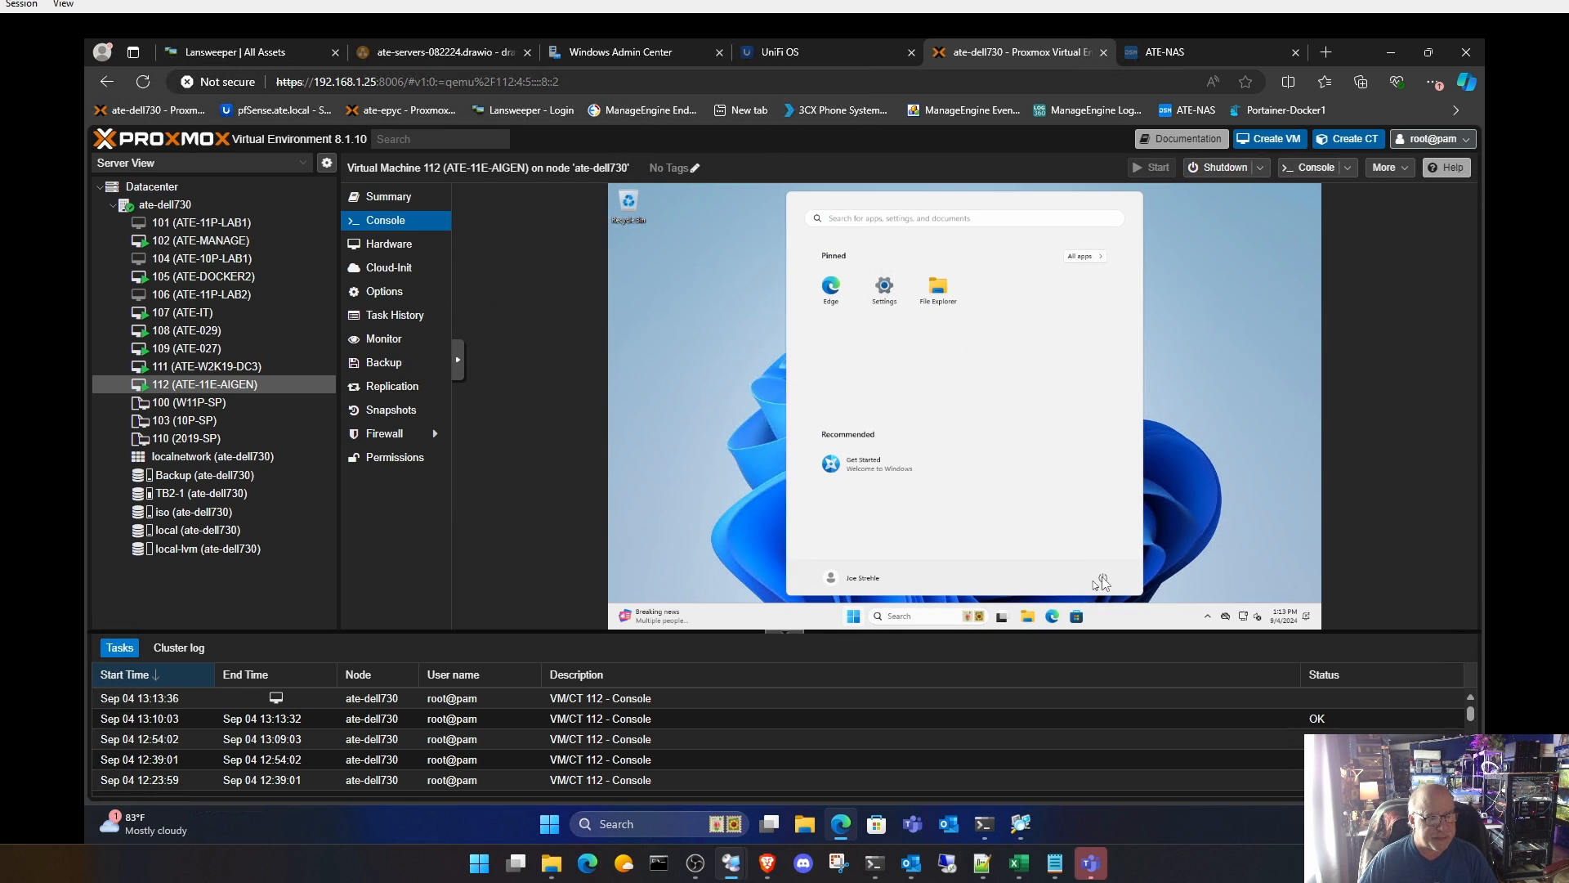
click(1106, 579)
click(1111, 535)
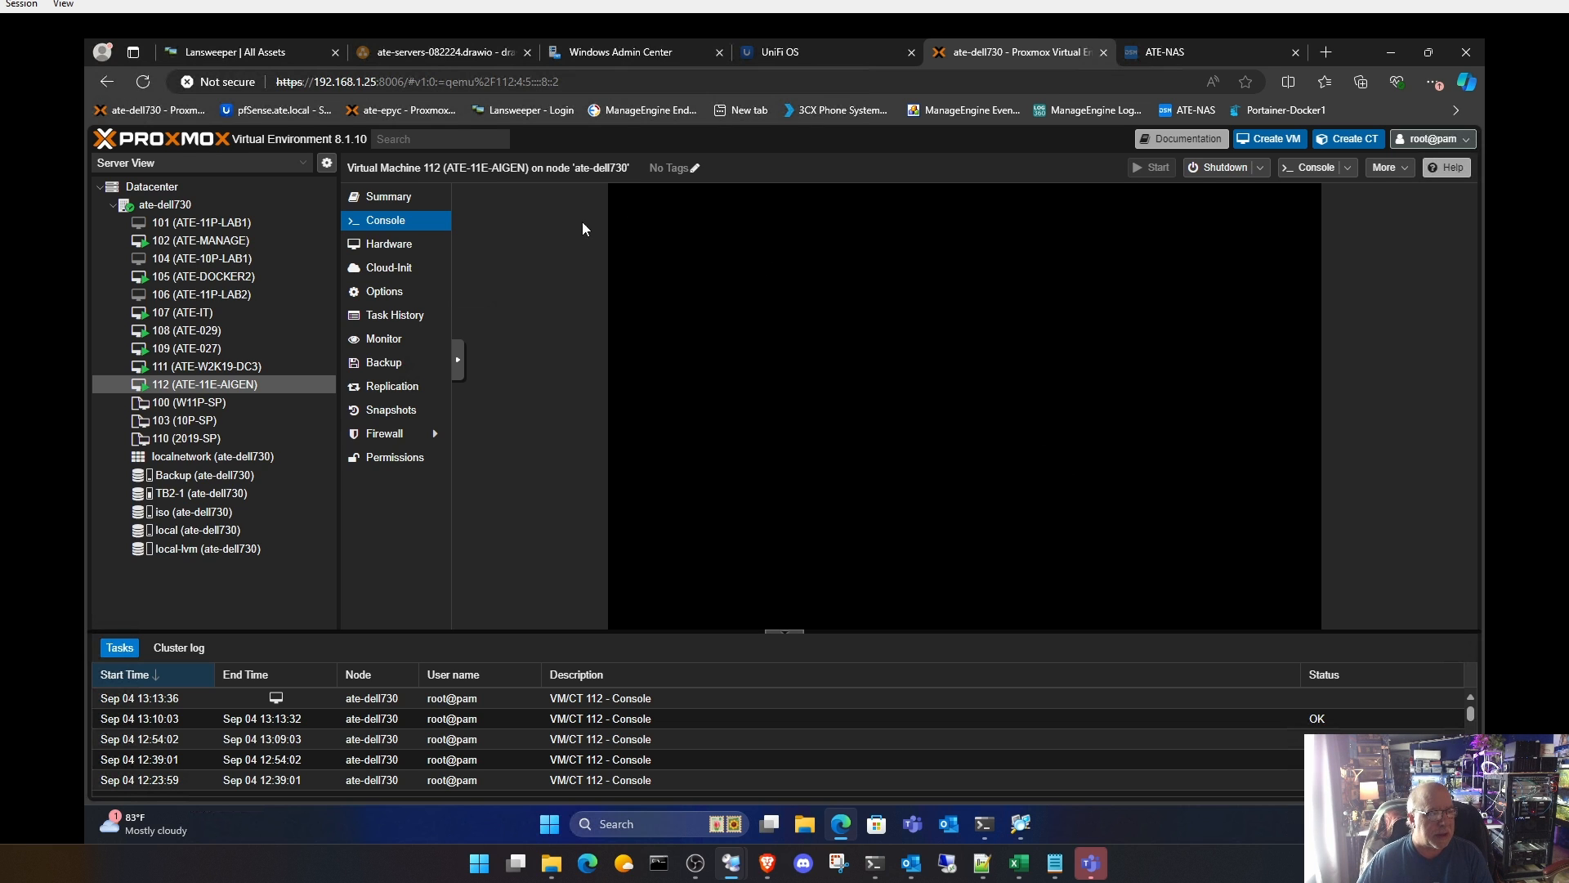
click(414, 199)
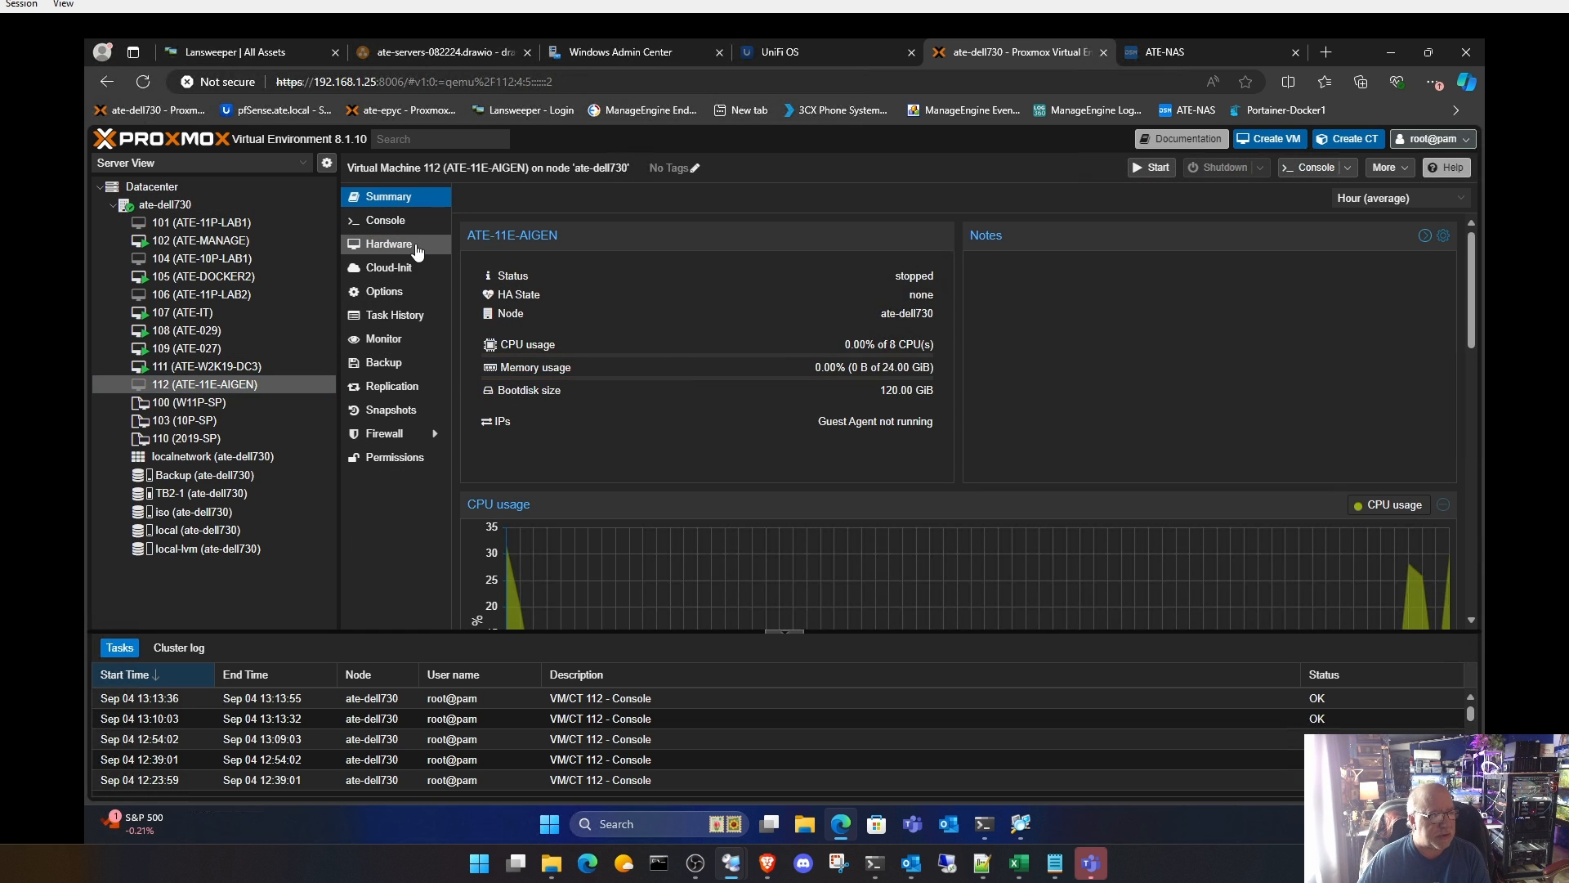
Step: Begin adding a raw PCI device to the VM's hardware and select the NVIDIA GP102GL [Tesla P40] at 0000:82:00.0
click(390, 244)
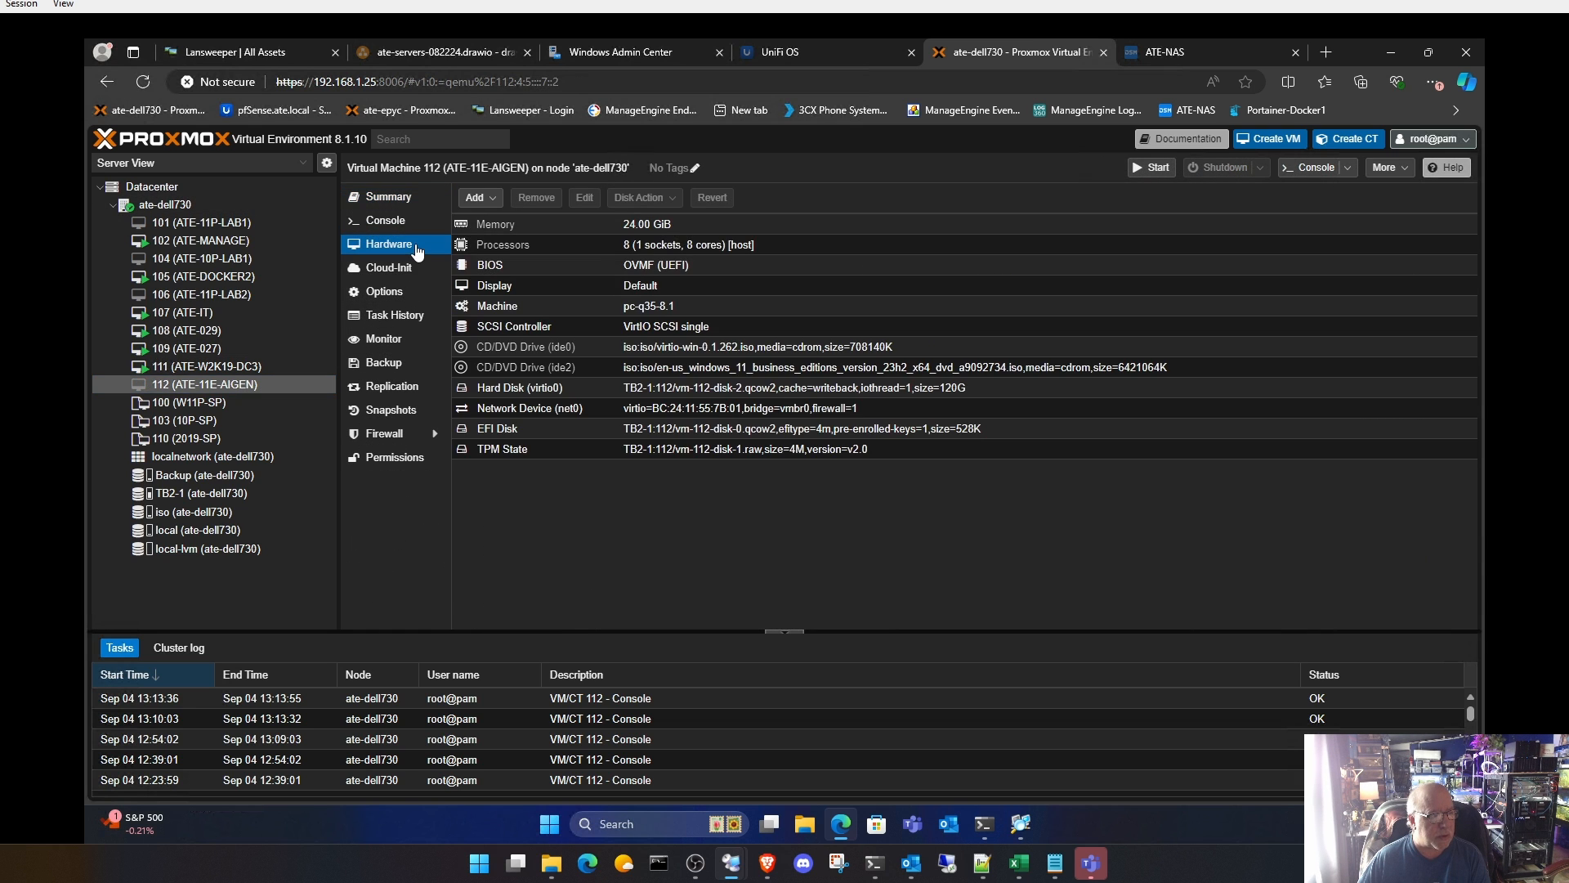
click(494, 204)
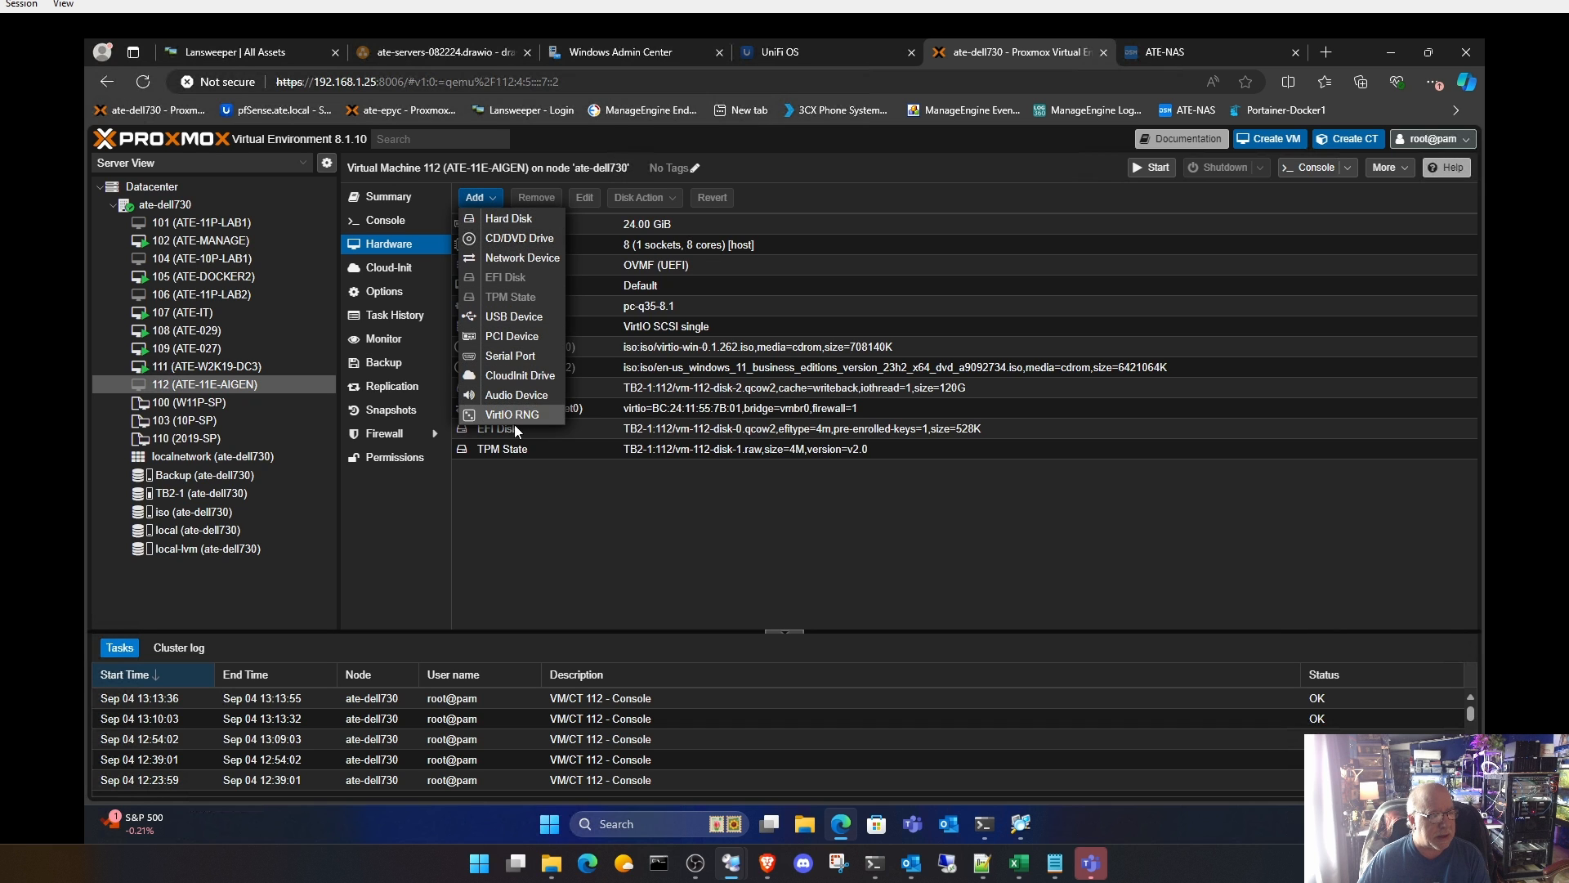
click(515, 336)
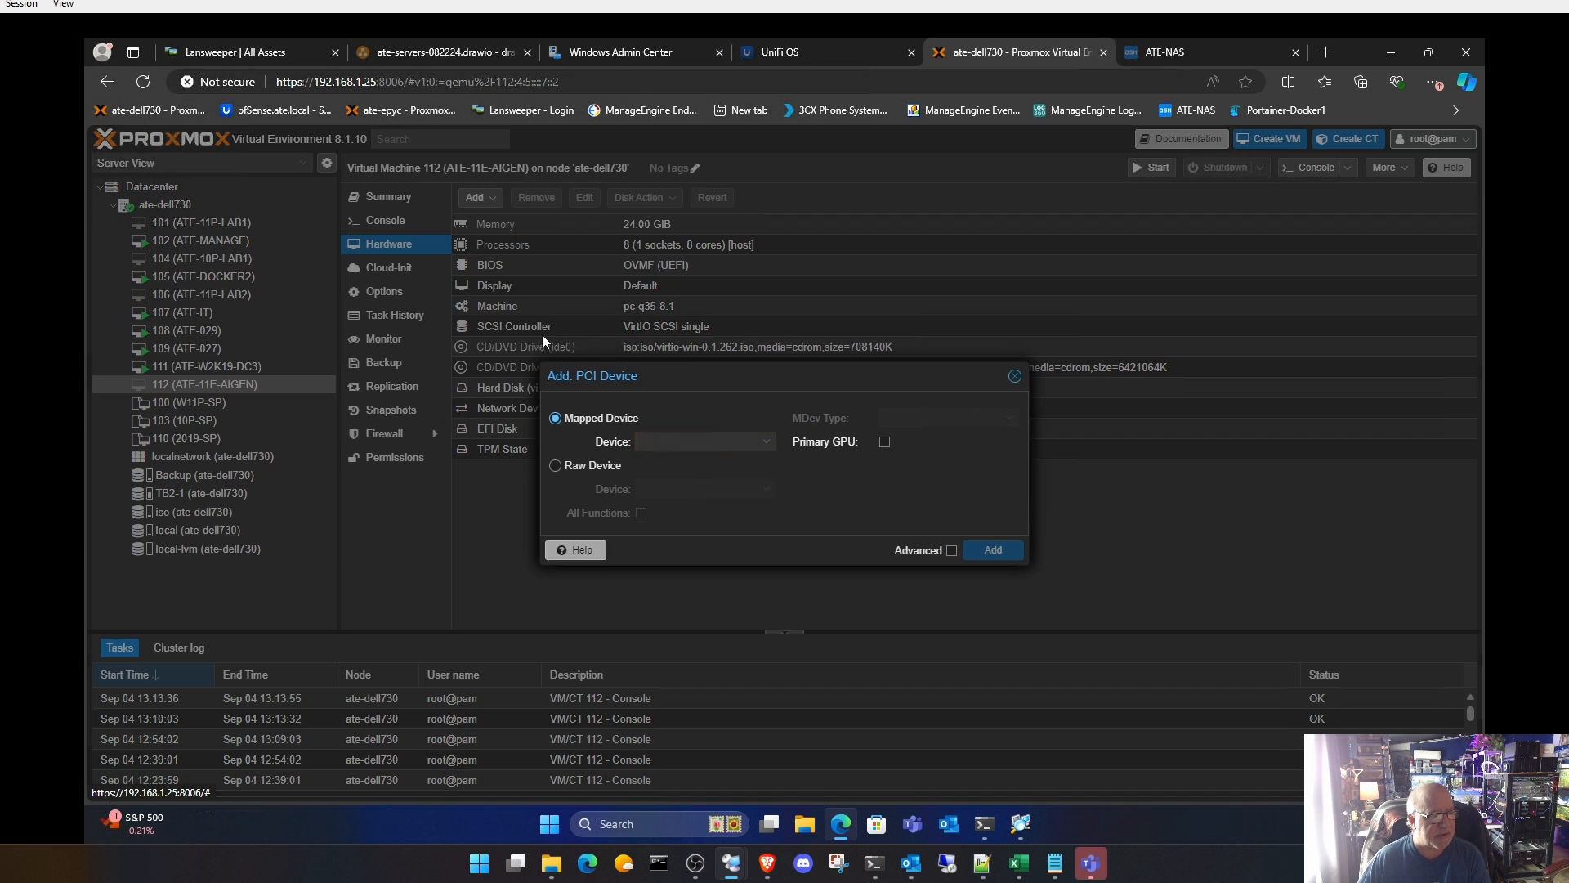
click(598, 468)
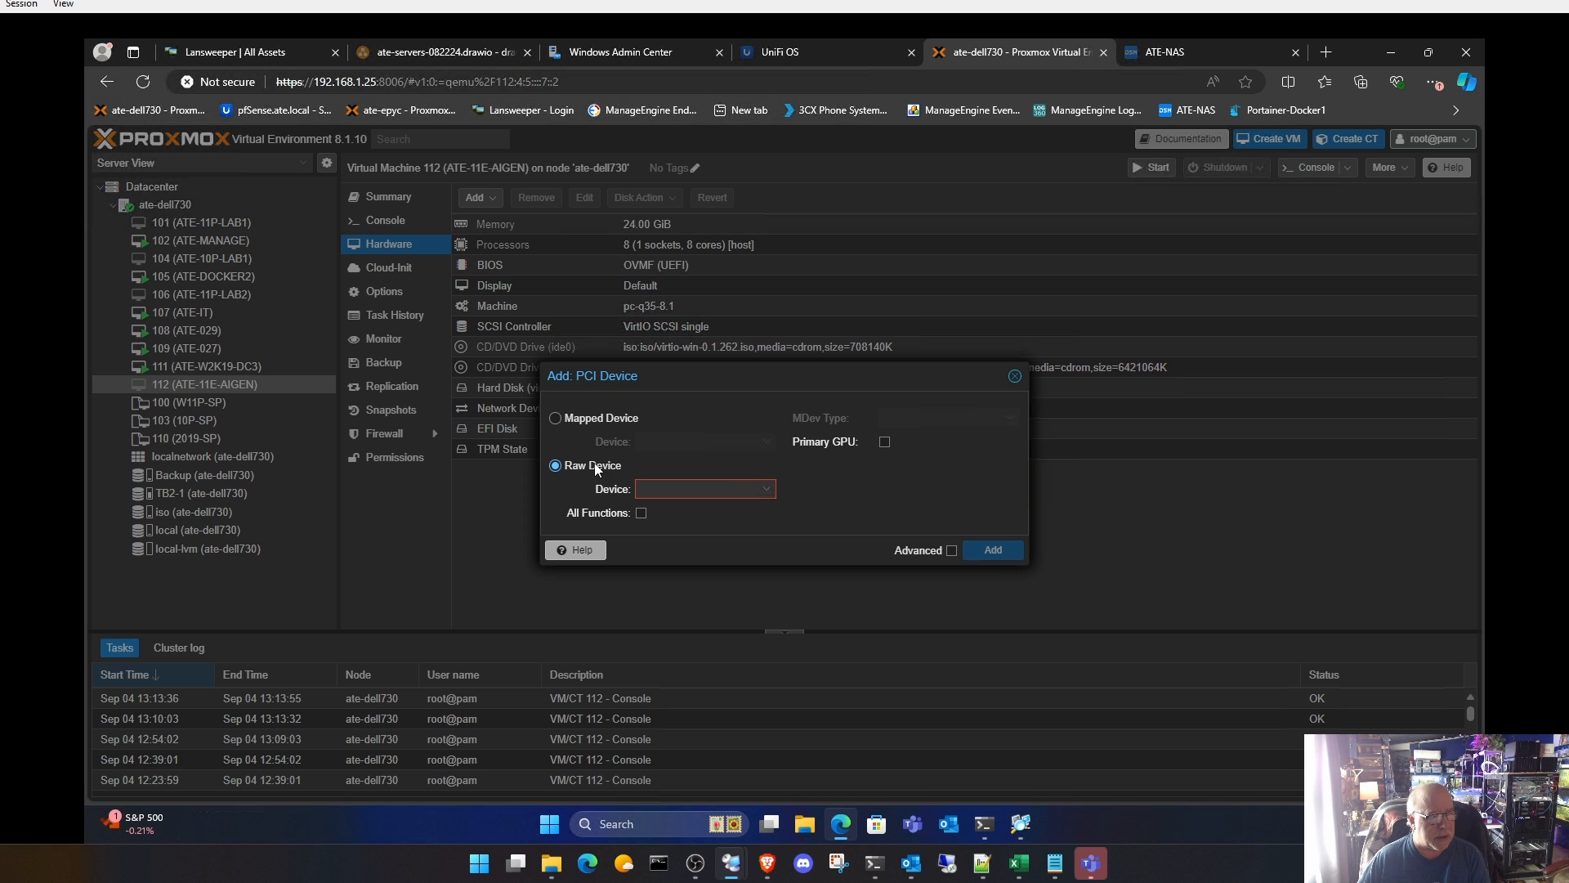
click(769, 489)
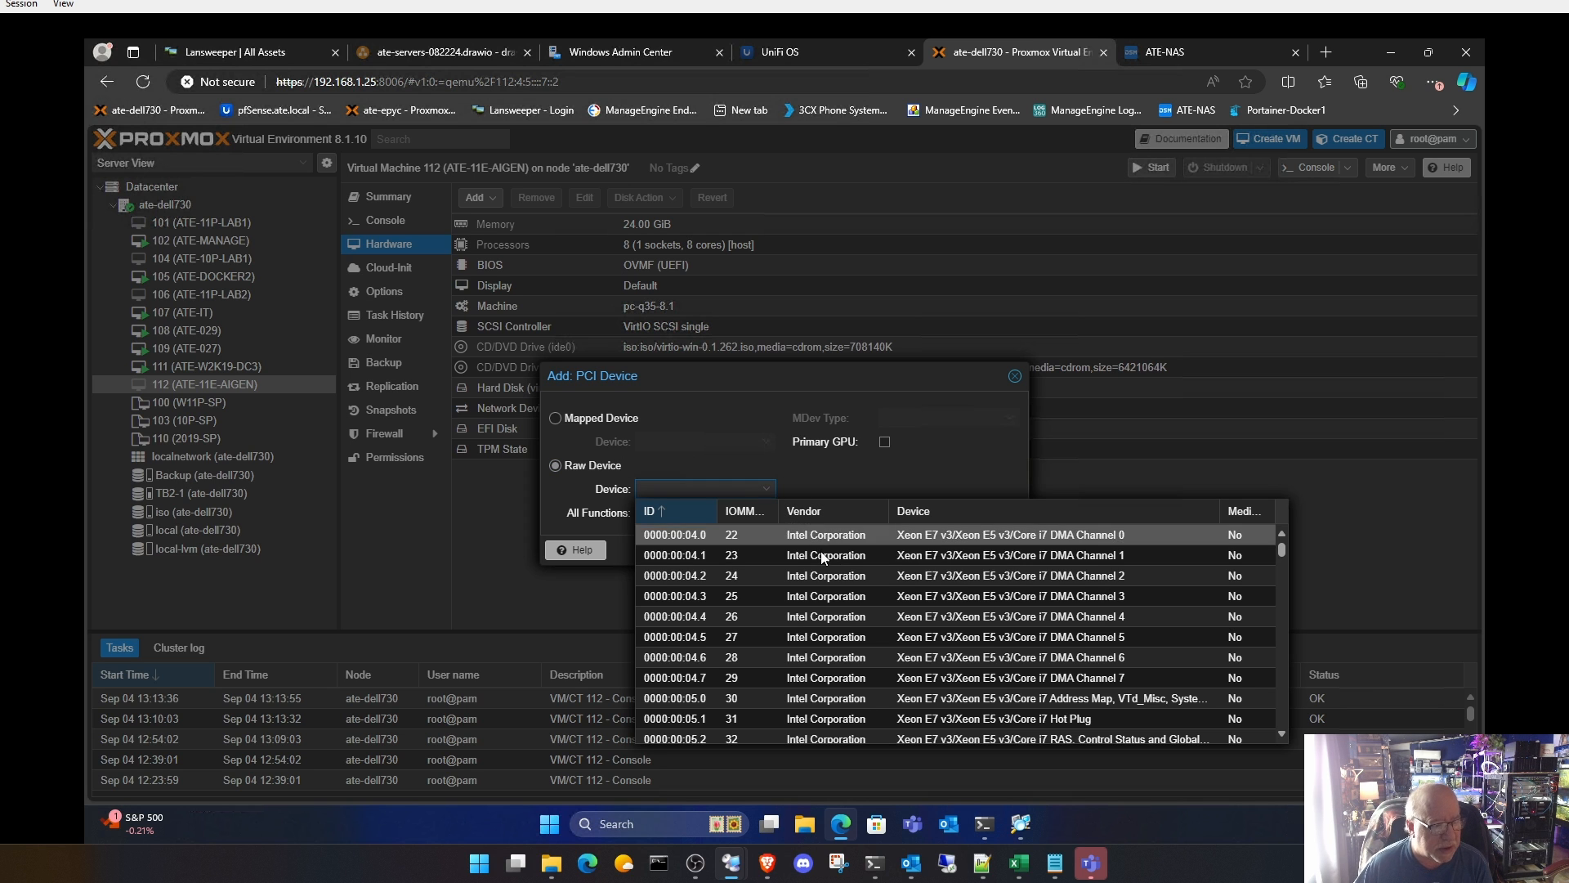
scroll(824, 556, down, 2)
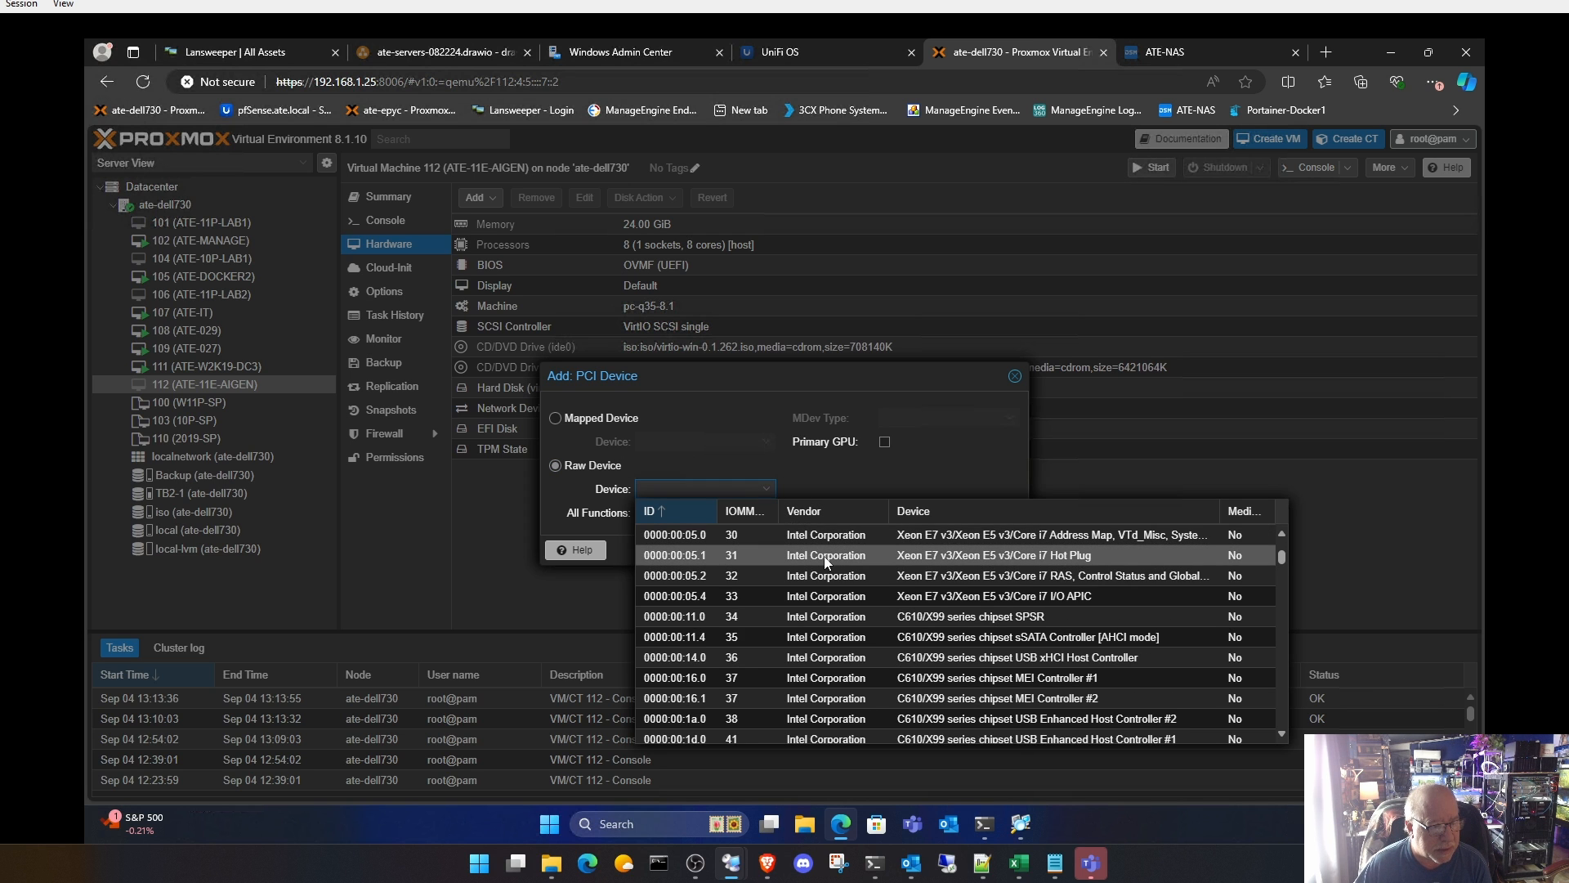
scroll(824, 556, down, 4)
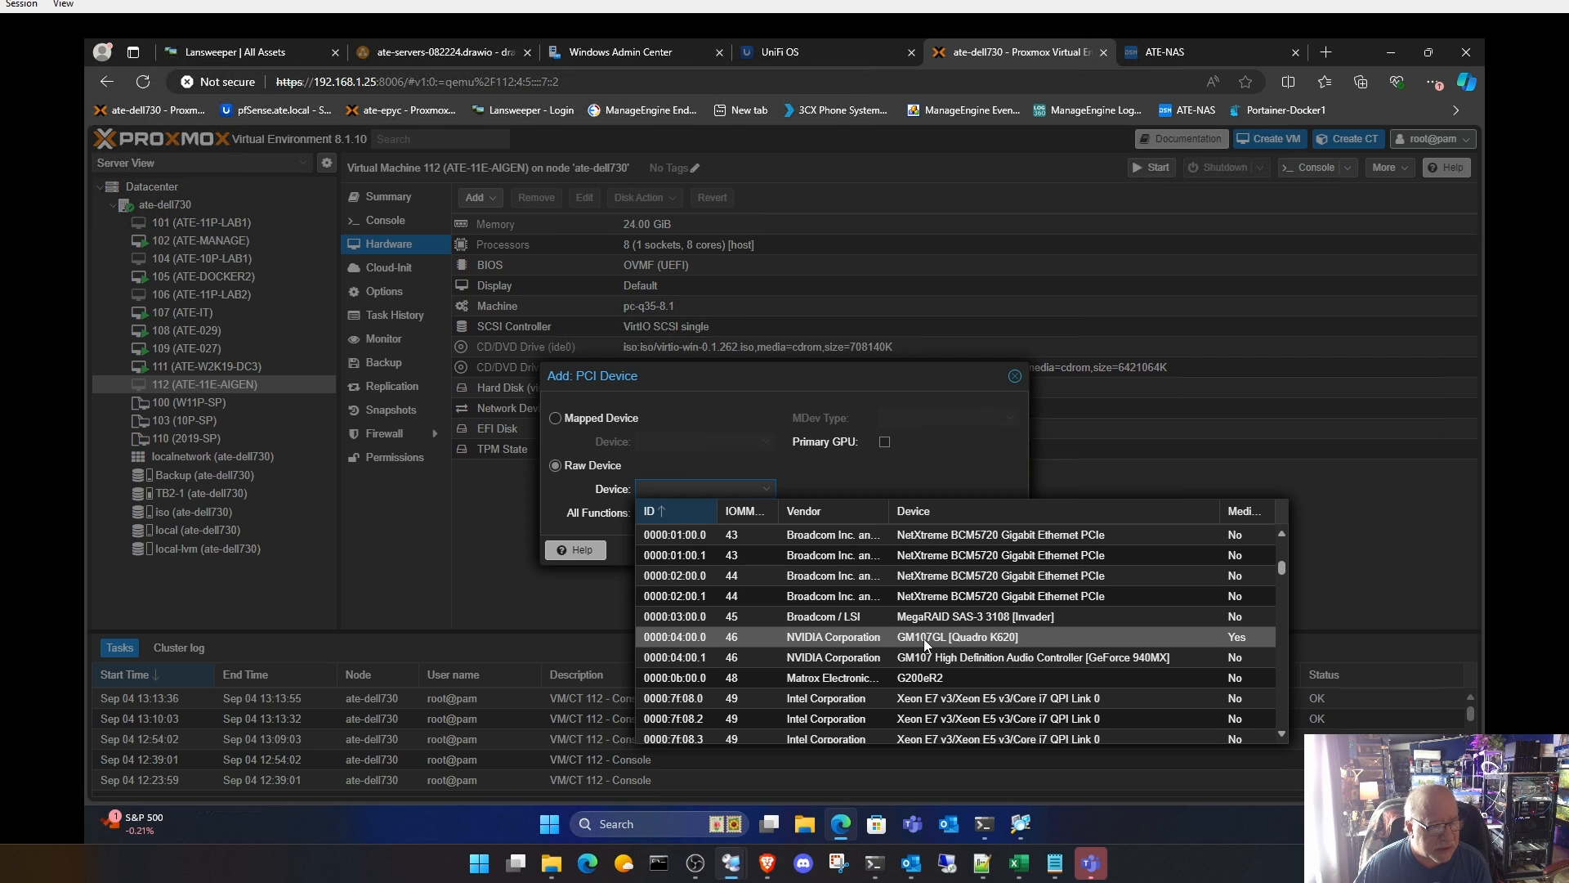
scroll(928, 643, down, 5)
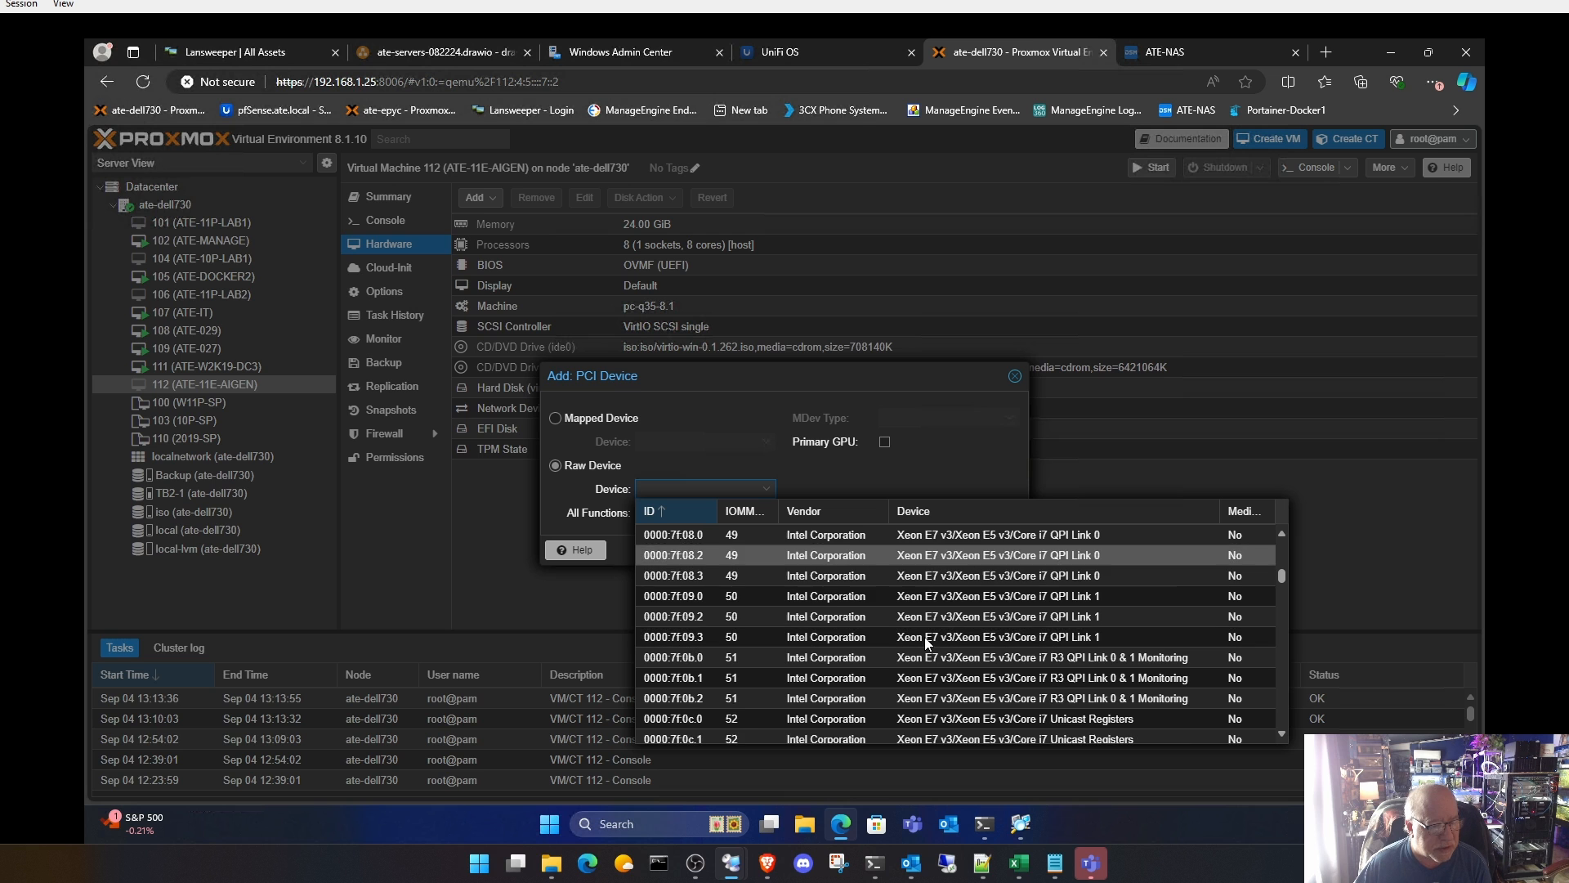
scroll(928, 643, down, 8)
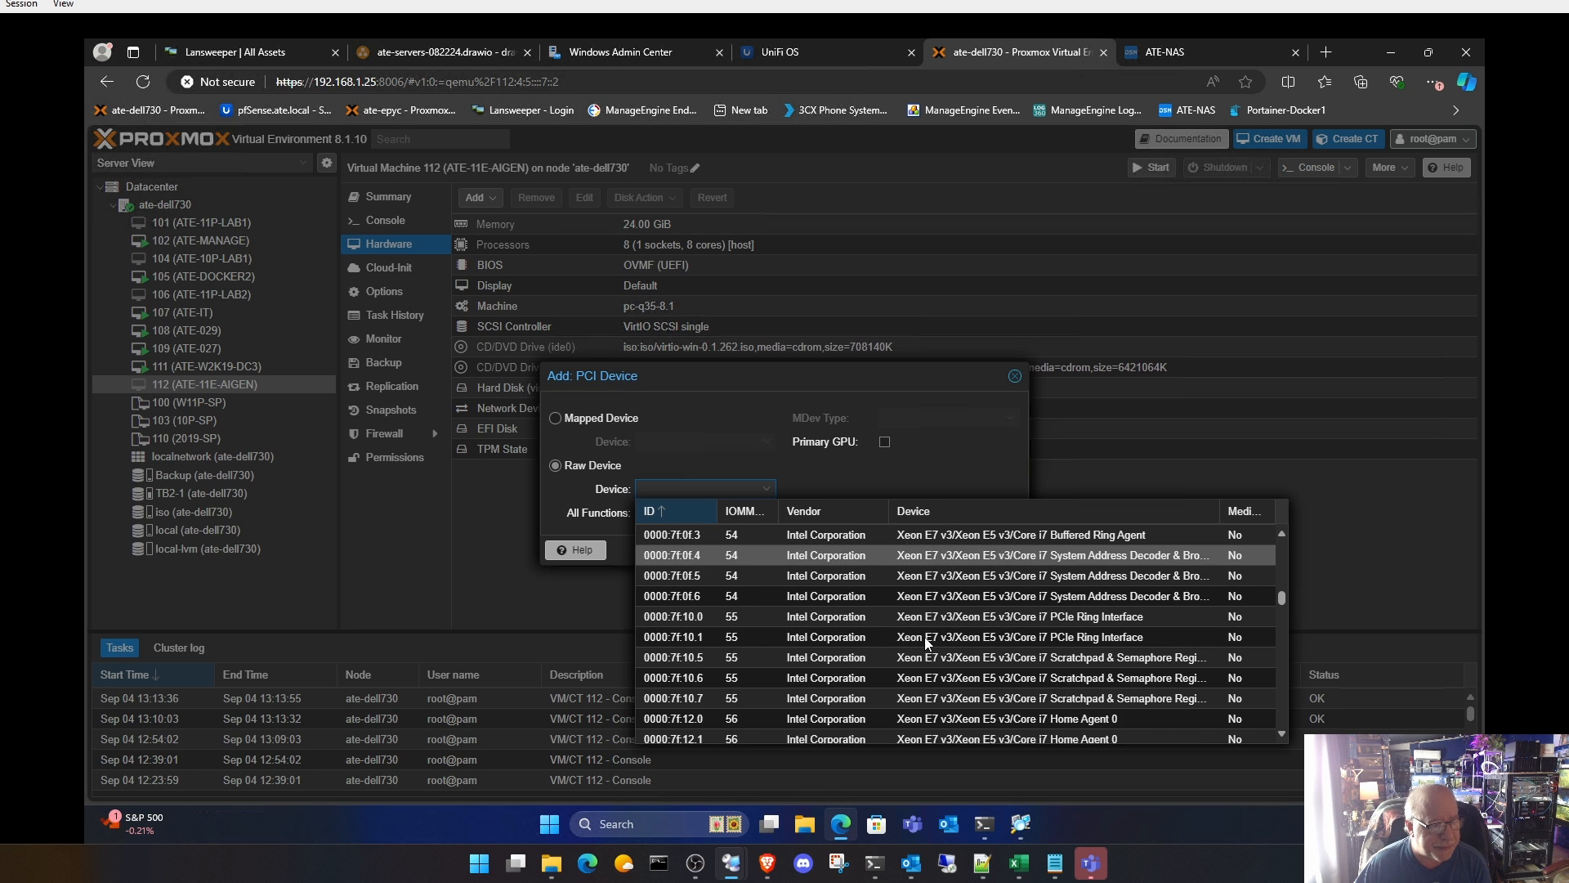
scroll(928, 643, down, 10)
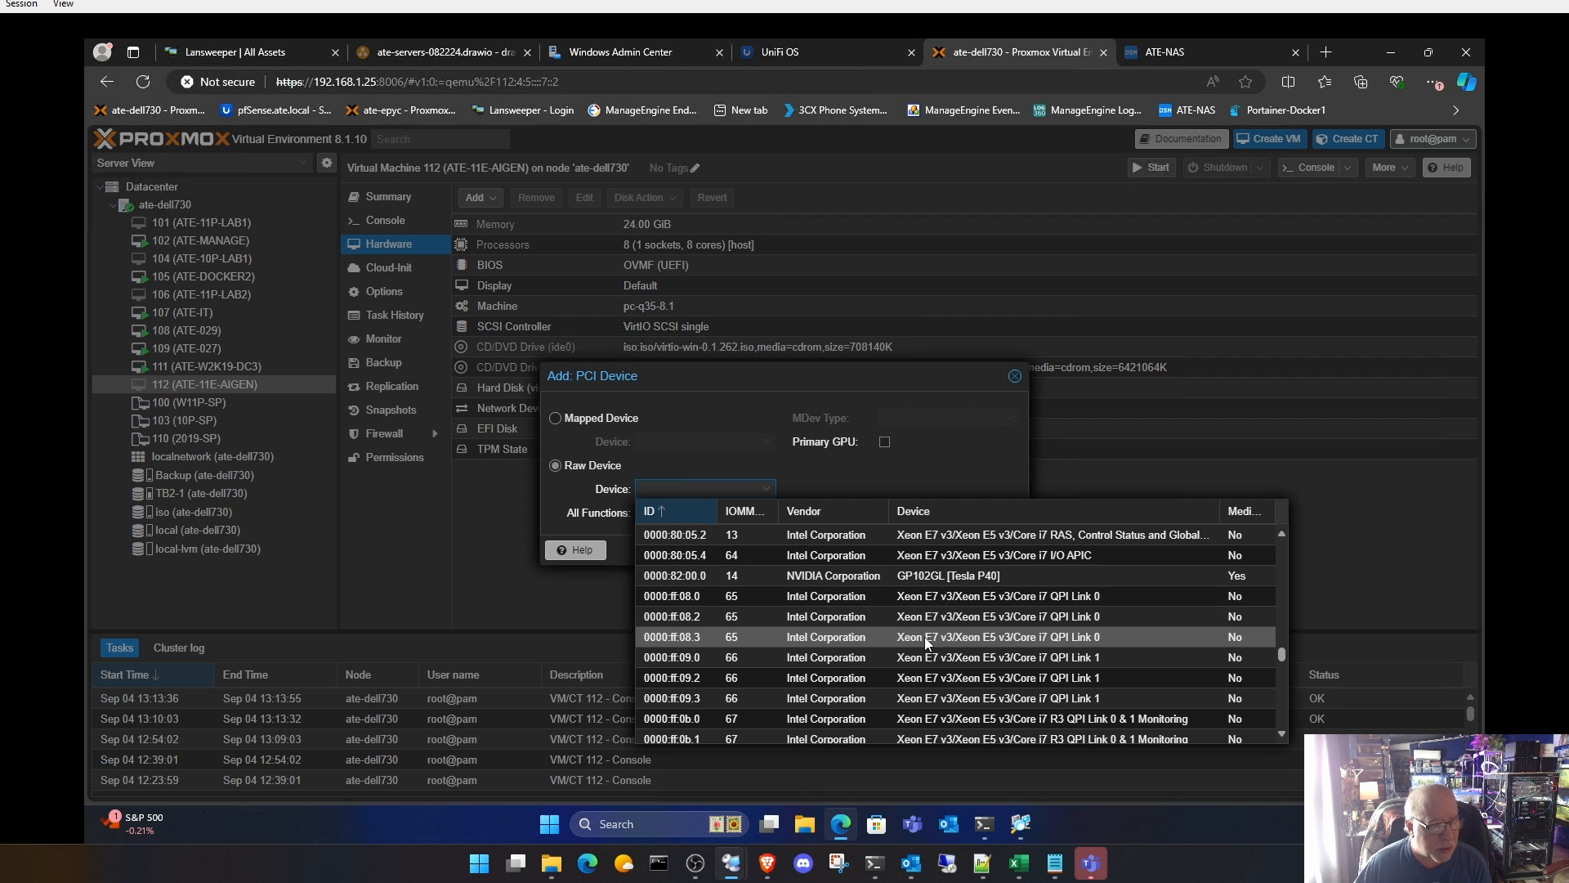
click(929, 575)
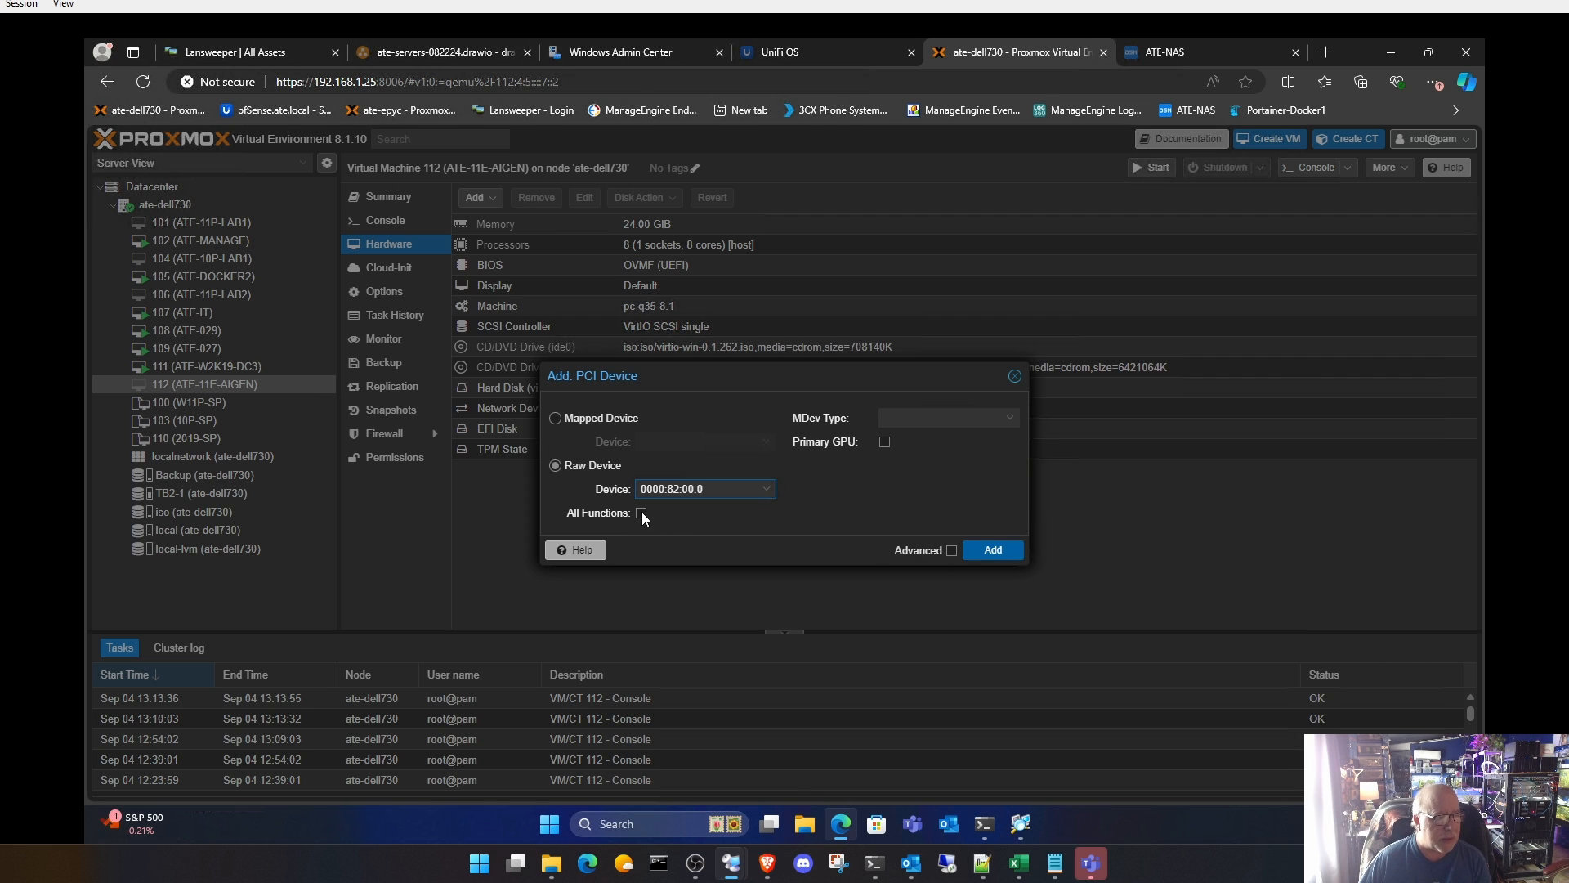
Step: Enable All Functions and the advanced PCI-Express option for the PCI device, and add it to the VM
click(642, 513)
click(951, 554)
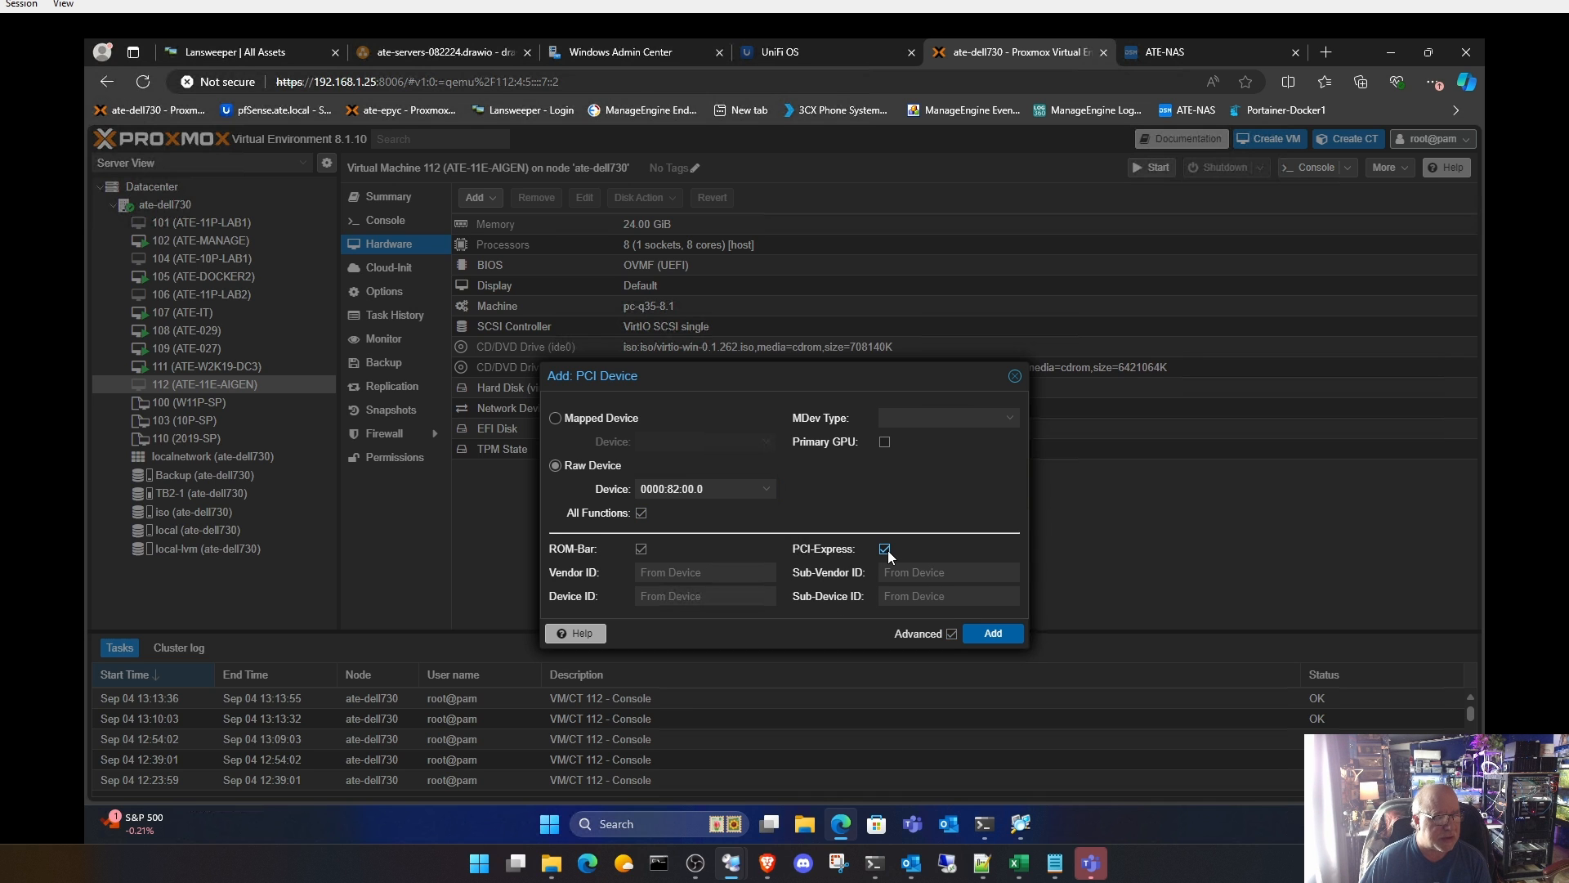
click(993, 633)
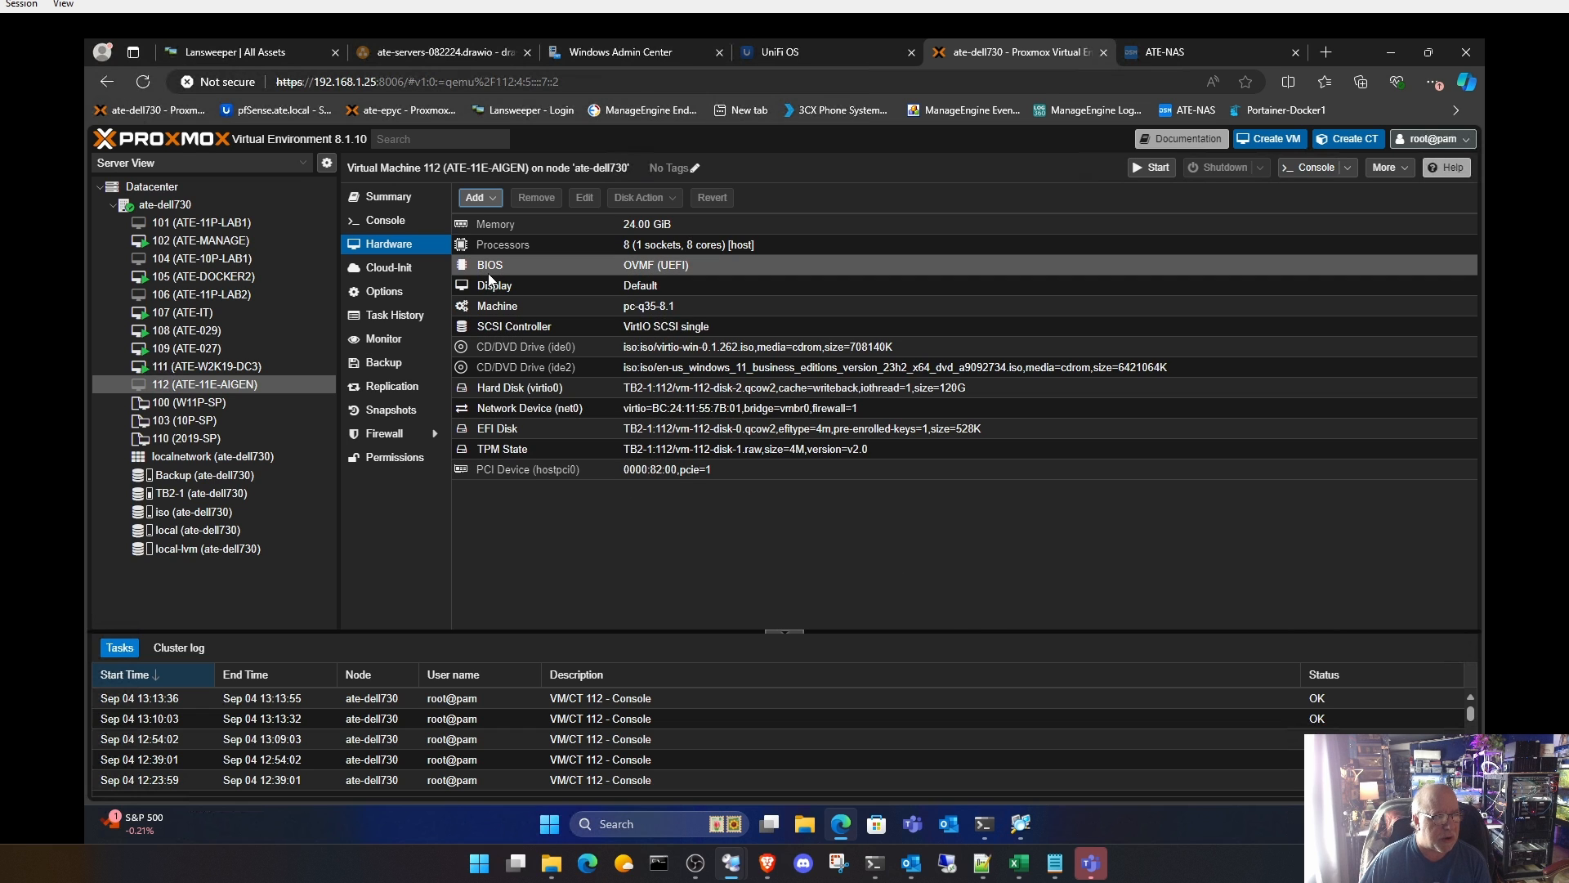
Step: Remove the CD/DVD drive ide2 holding the Windows 11 installation ISO from the VM's hardware
click(675, 370)
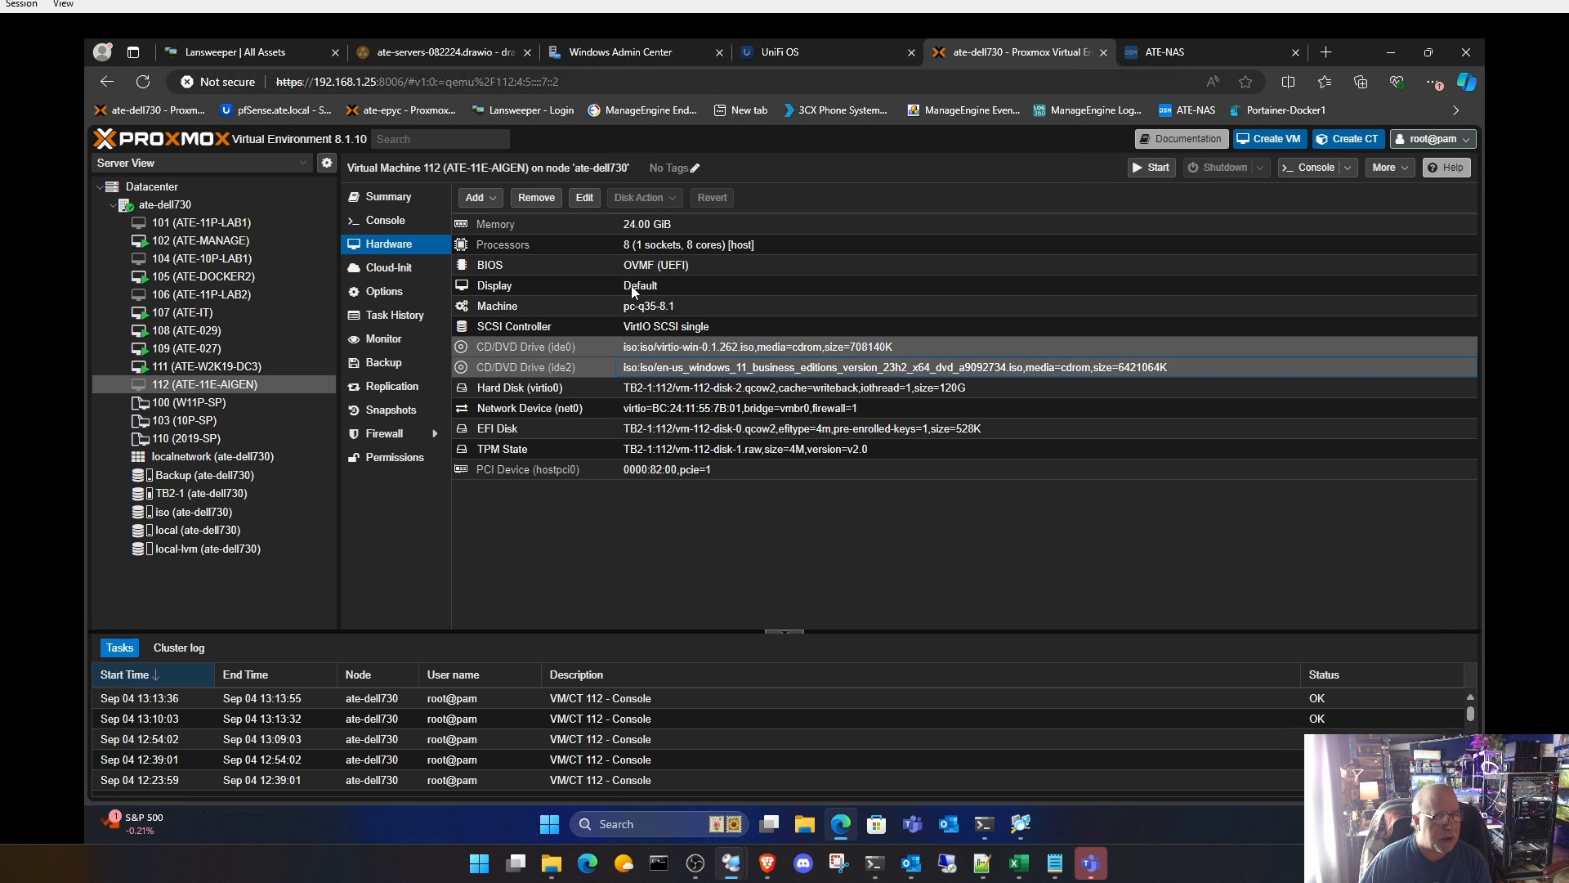
click(554, 197)
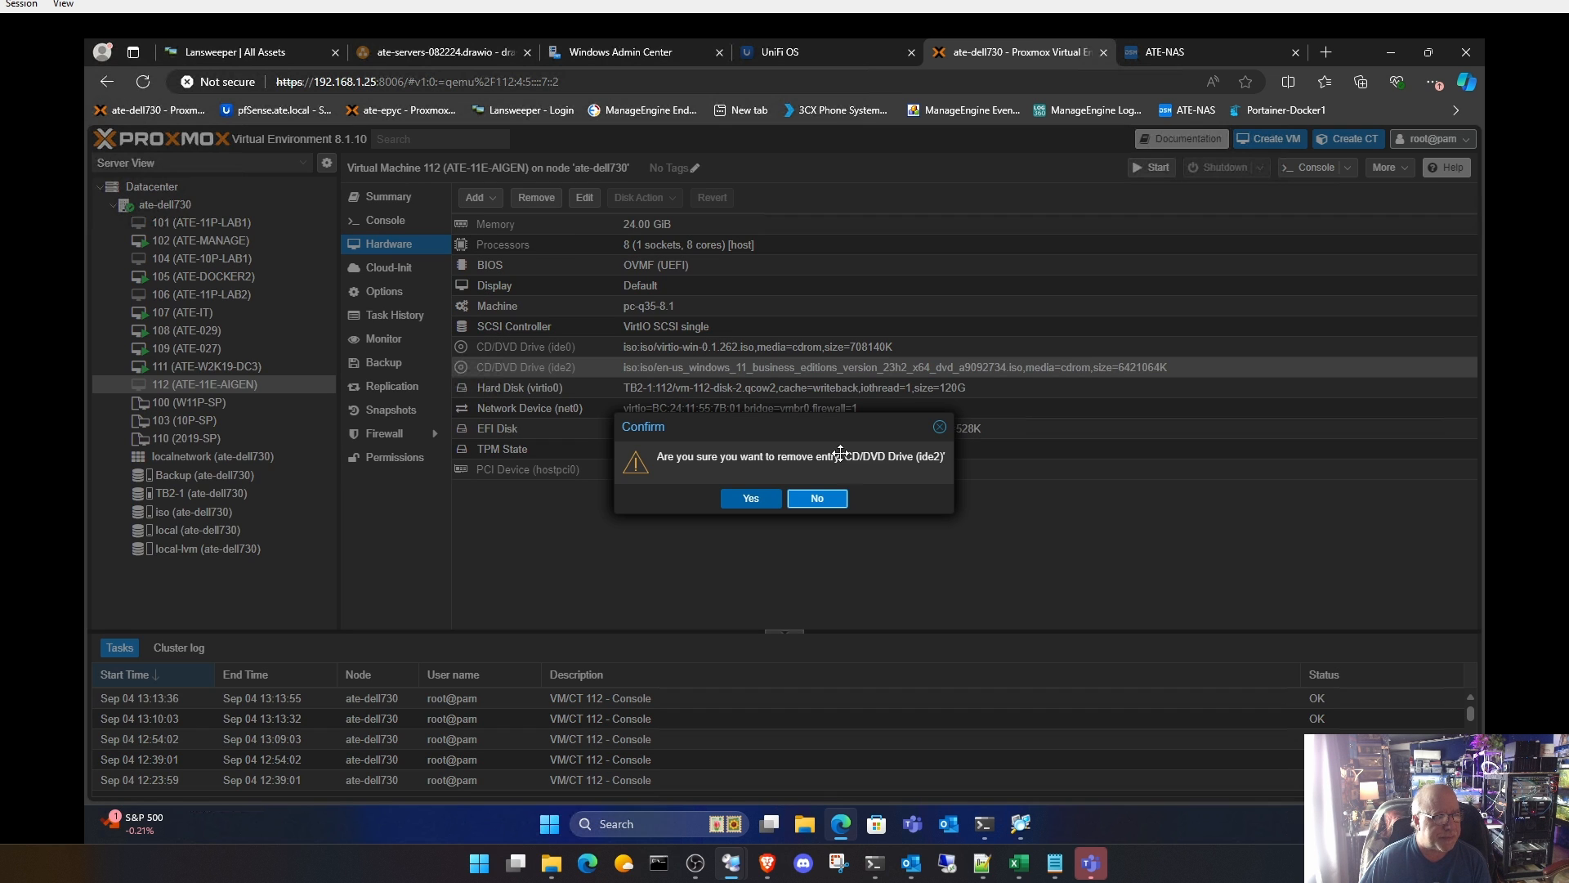
click(746, 500)
Step: Set the remaining CD/DVD drive ide0 to use no media
double_click(593, 350)
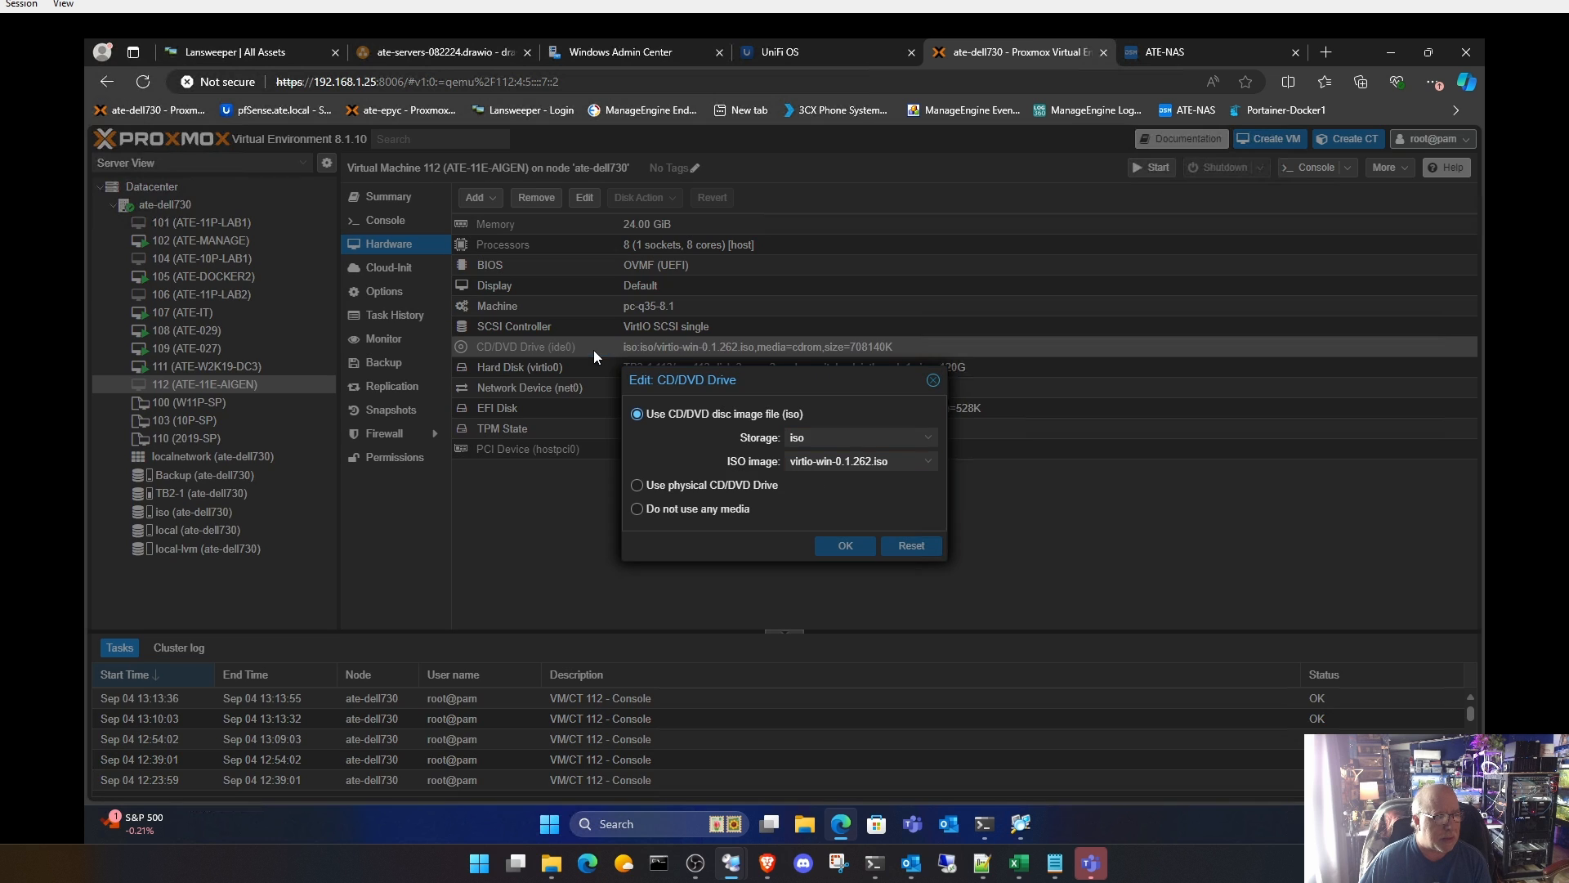
click(674, 512)
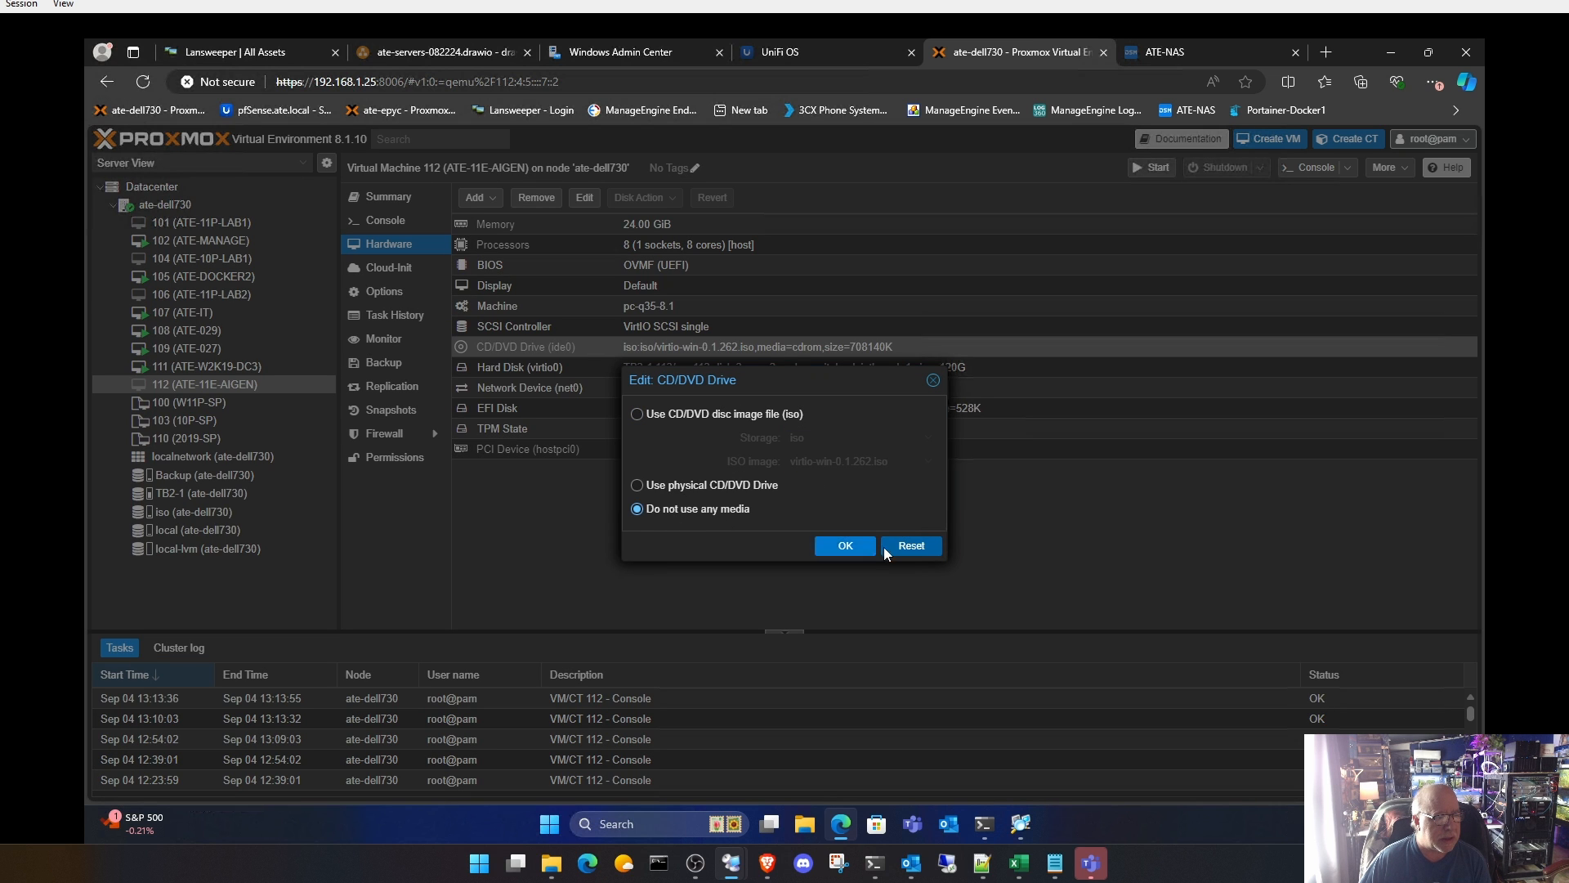
click(848, 548)
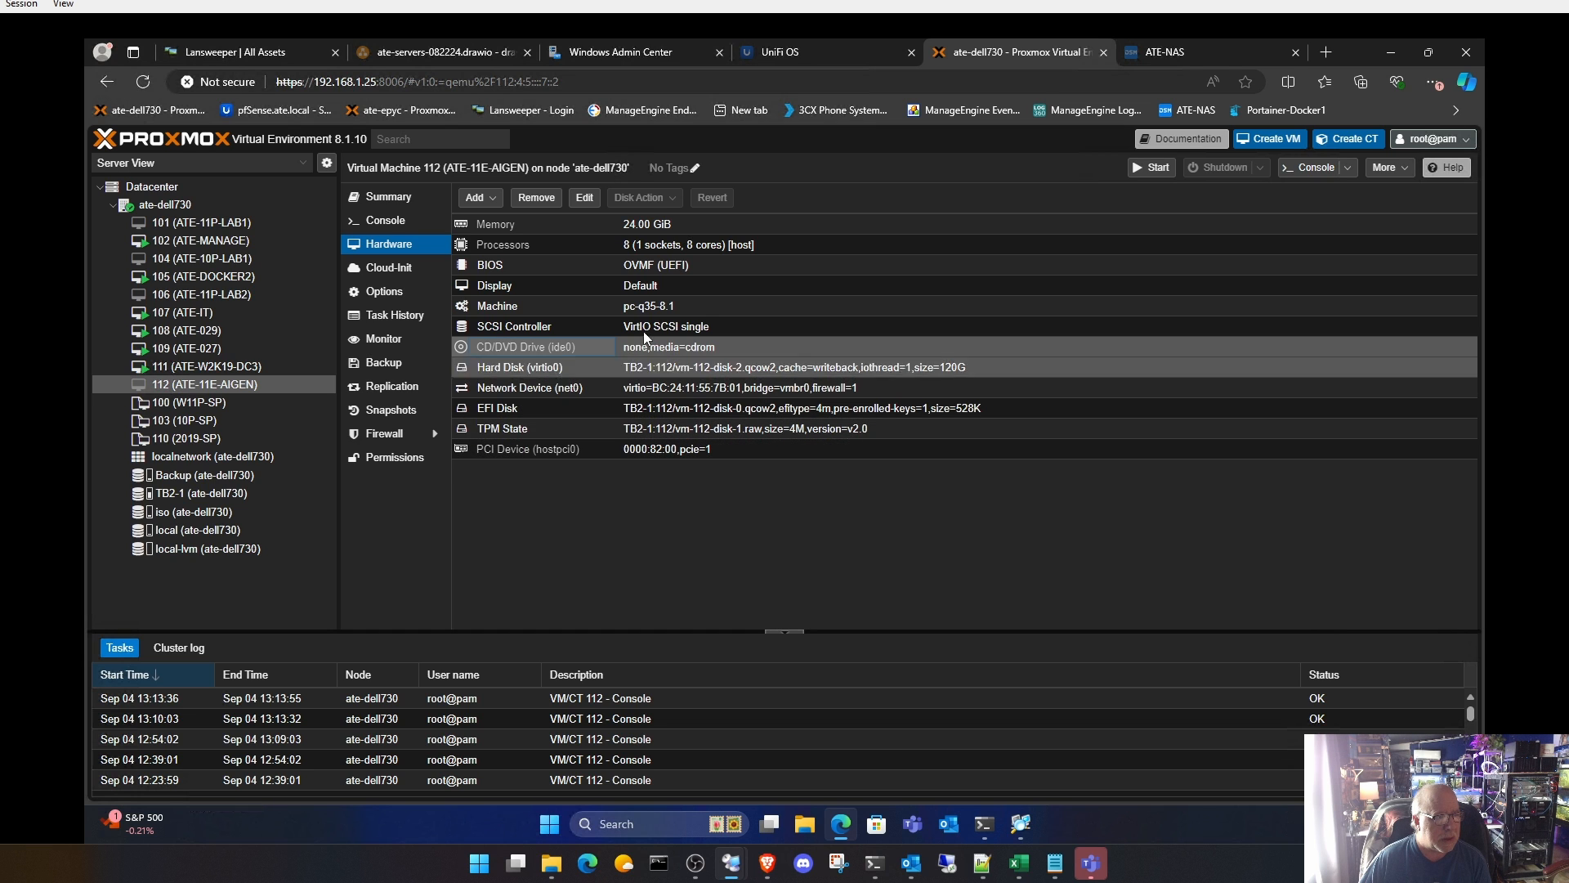
Step: Set the graphic card of the VM's display to none
double_click(654, 288)
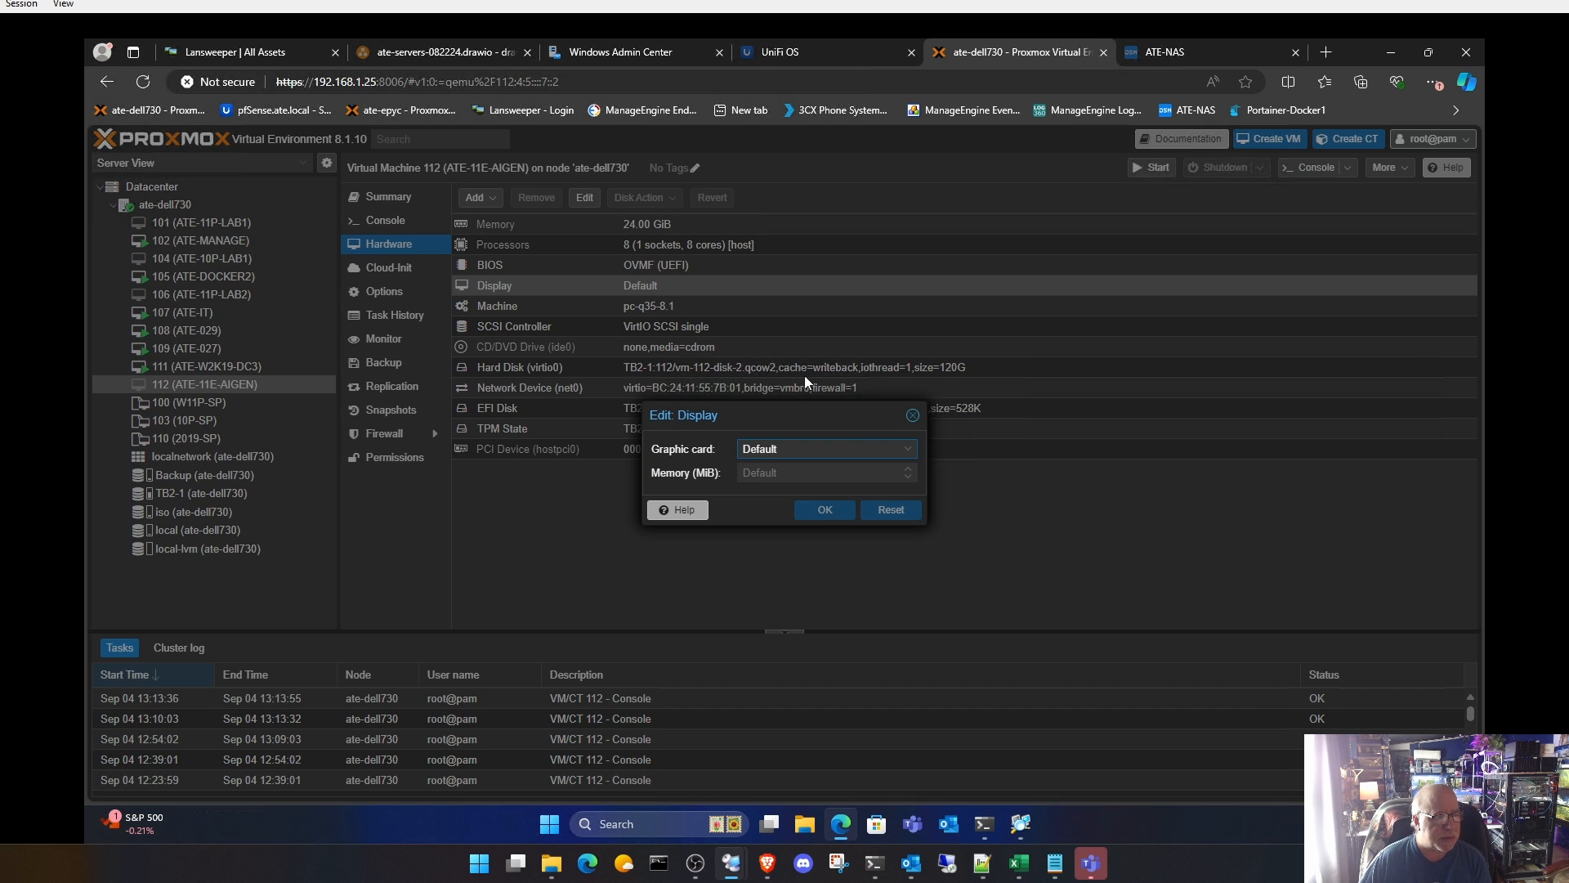
click(917, 451)
scroll(911, 572, down, 2)
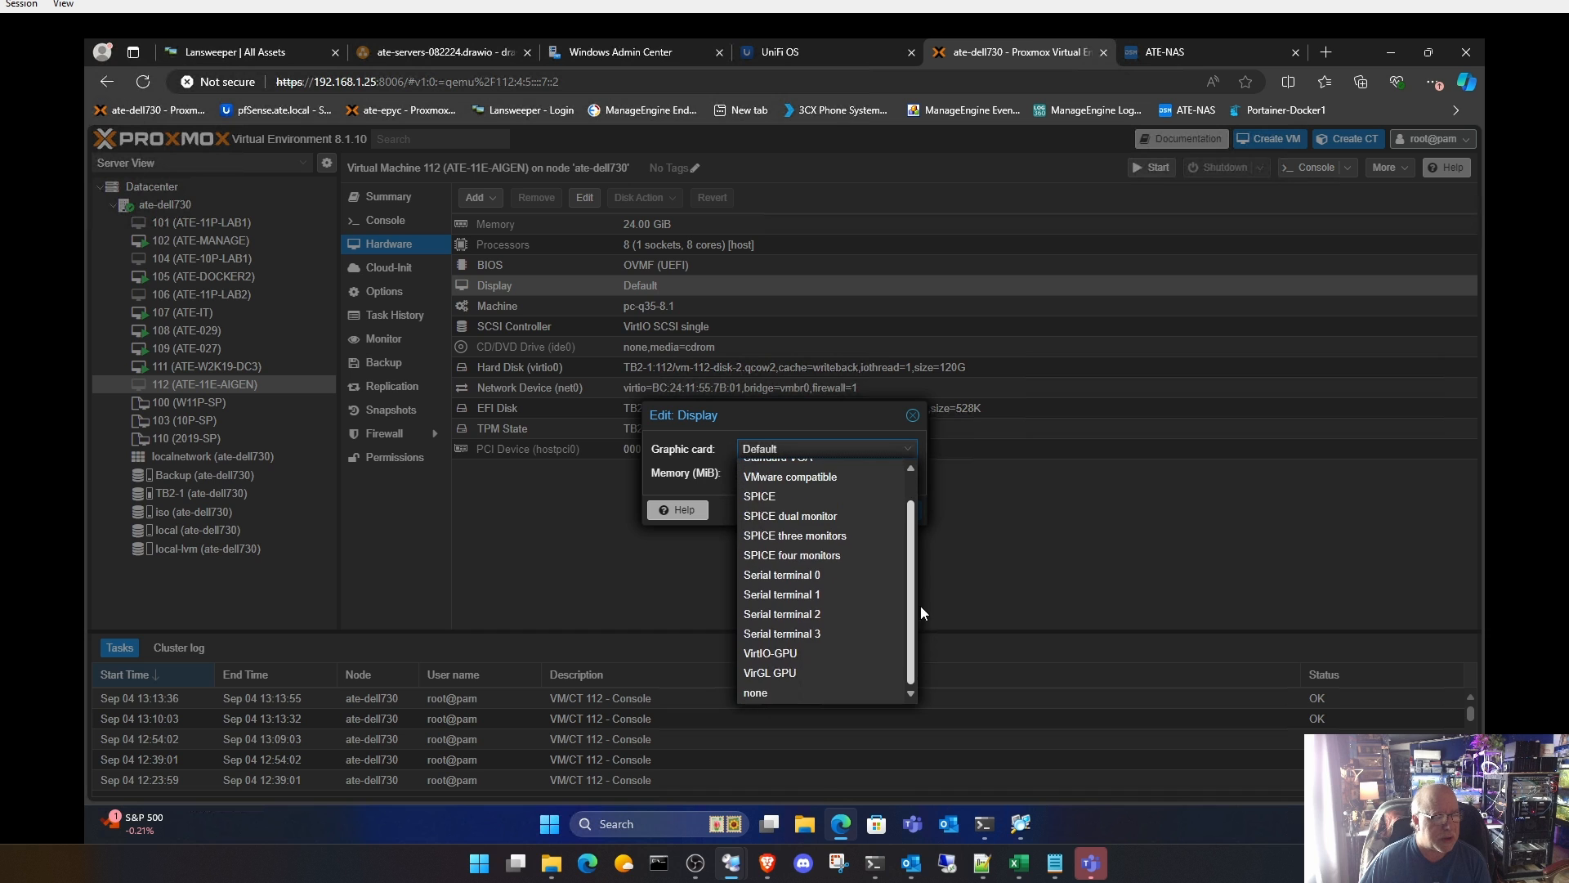
click(826, 691)
click(824, 511)
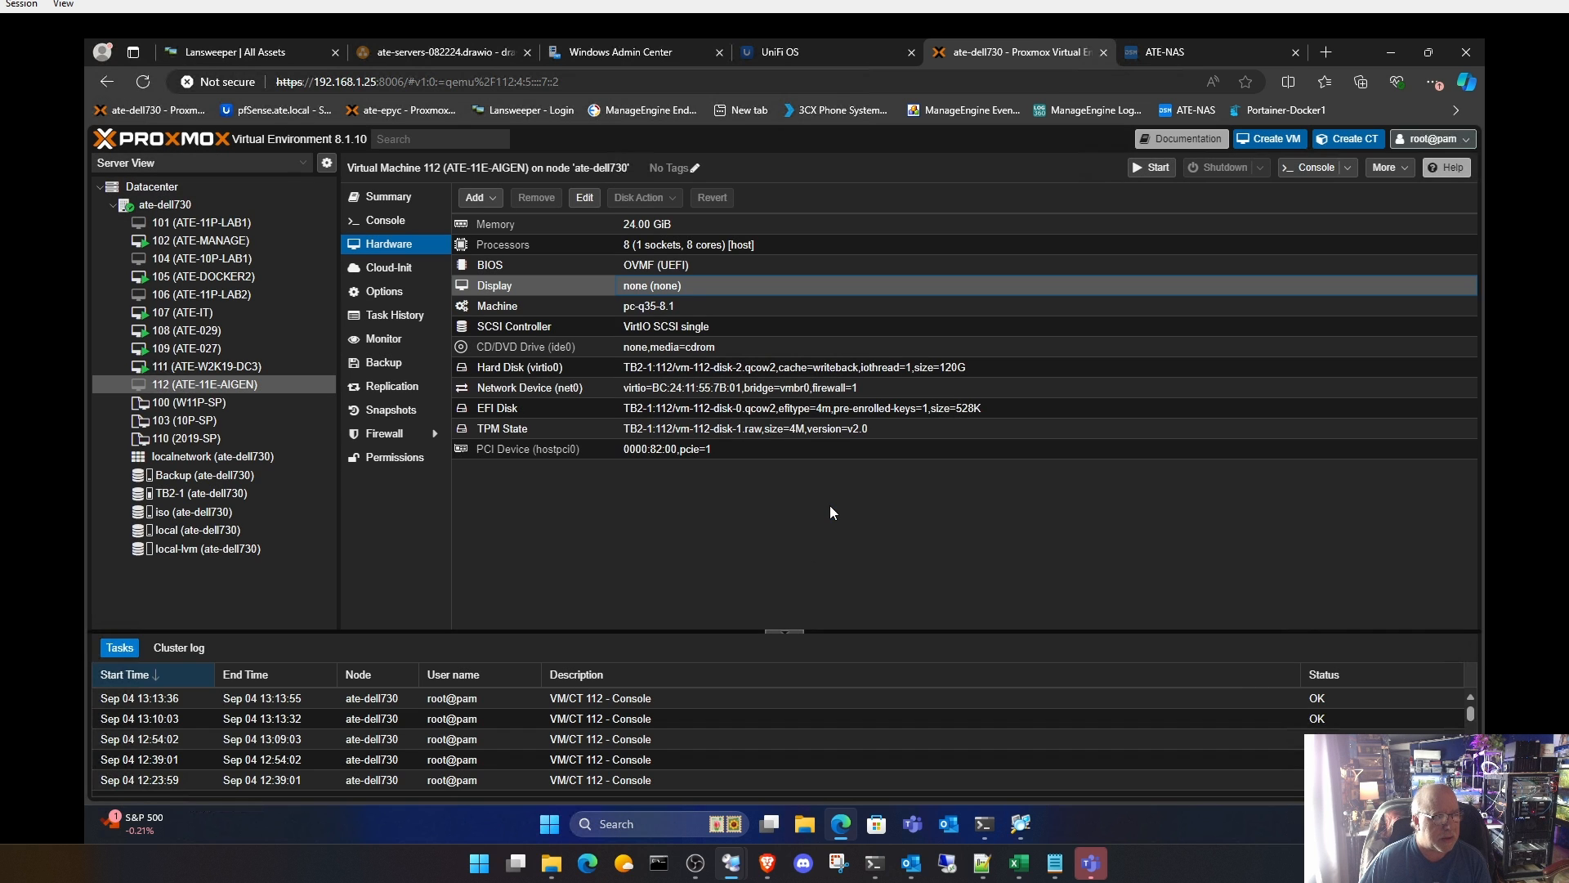
Step: Return to the ATE-11E-AIGEN summary and start the virtual machine
click(401, 198)
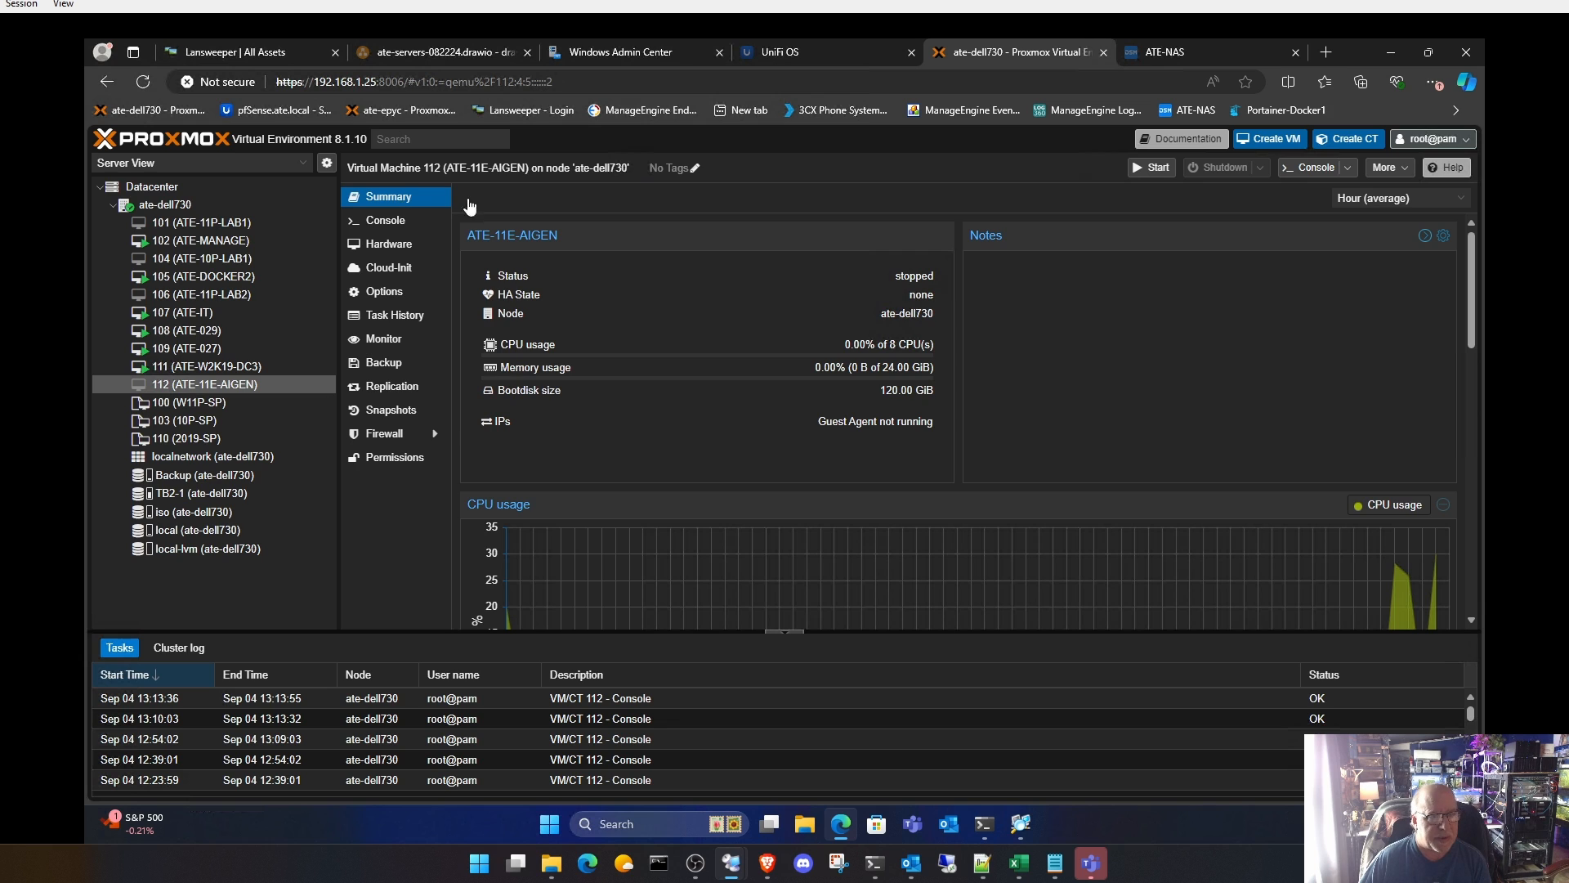
click(1151, 166)
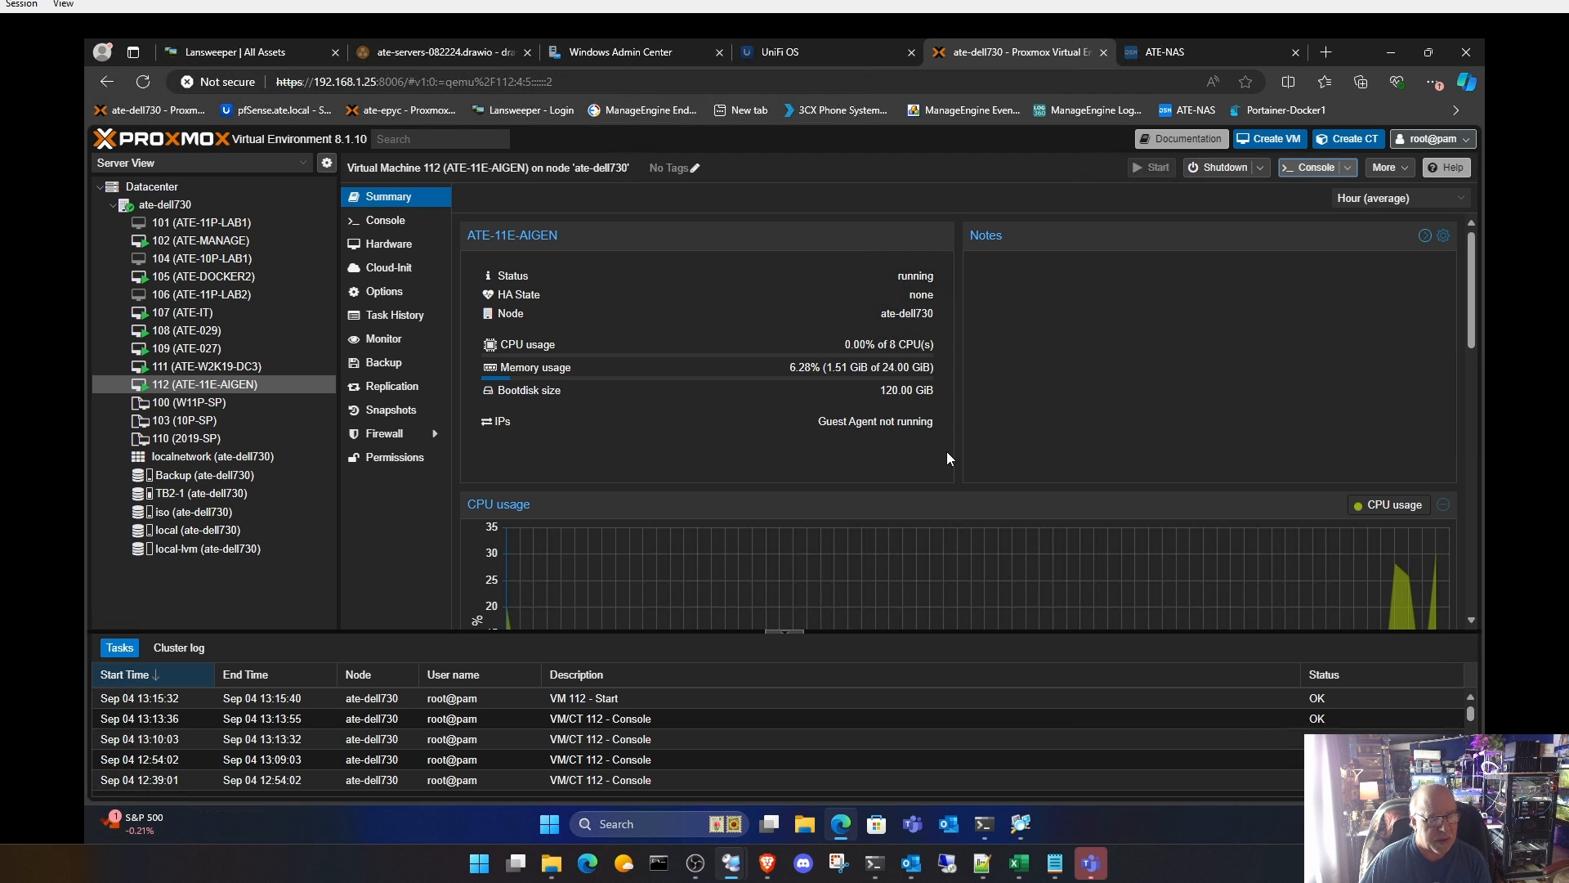
Step: Connect to 192.168.1.160 by Remote Desktop, signing in with the domain user name and password and accepting the untrusted certificate
right_click(552, 827)
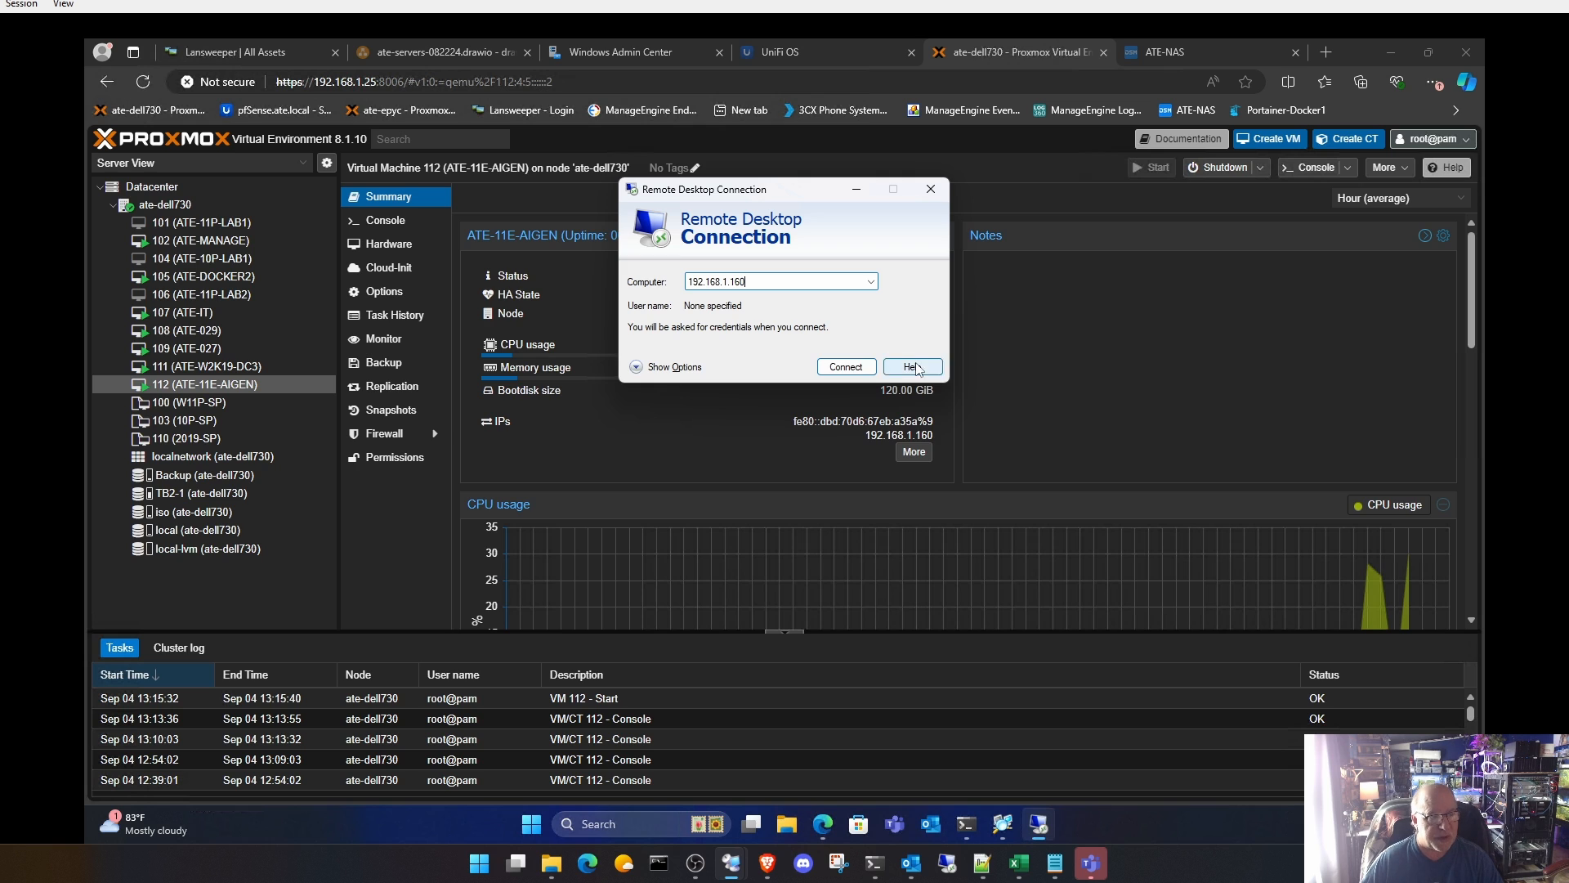
click(825, 369)
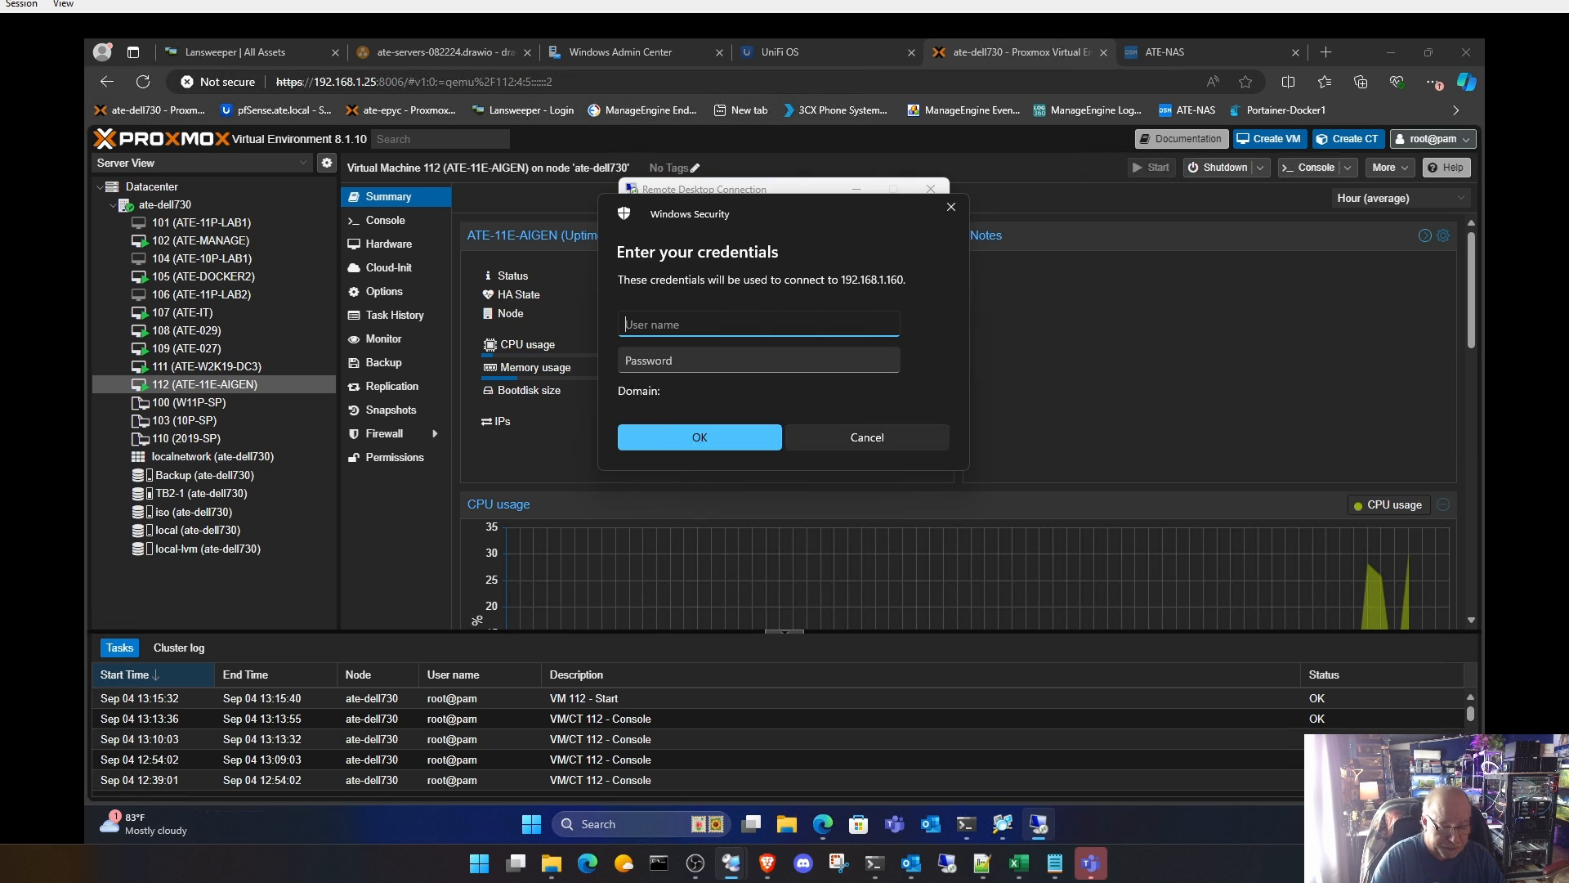
text(ate\)
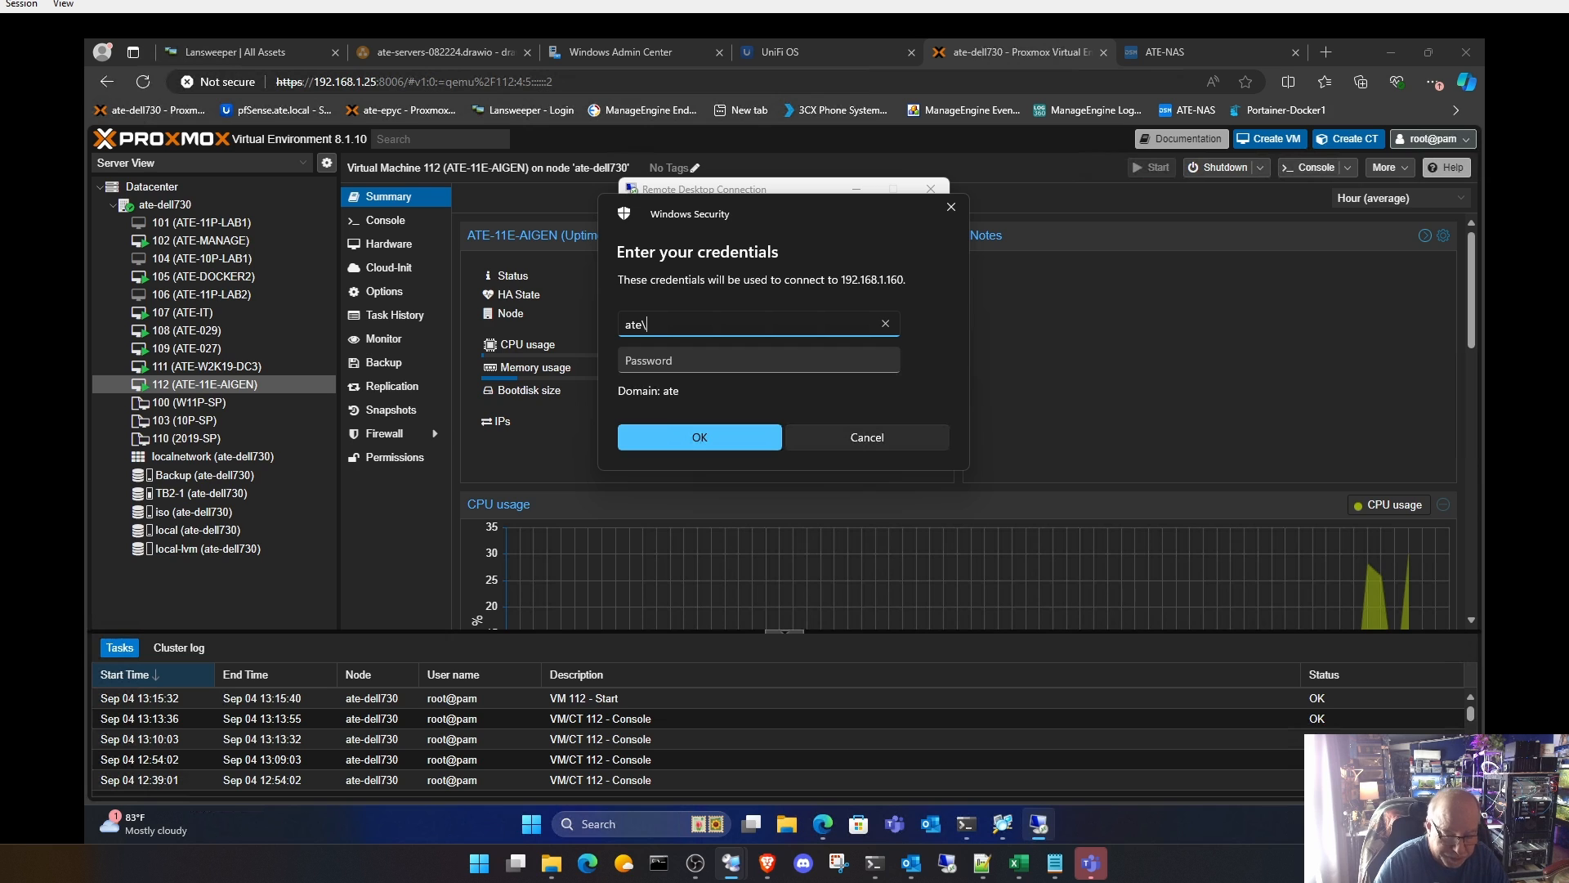
text(htitx)
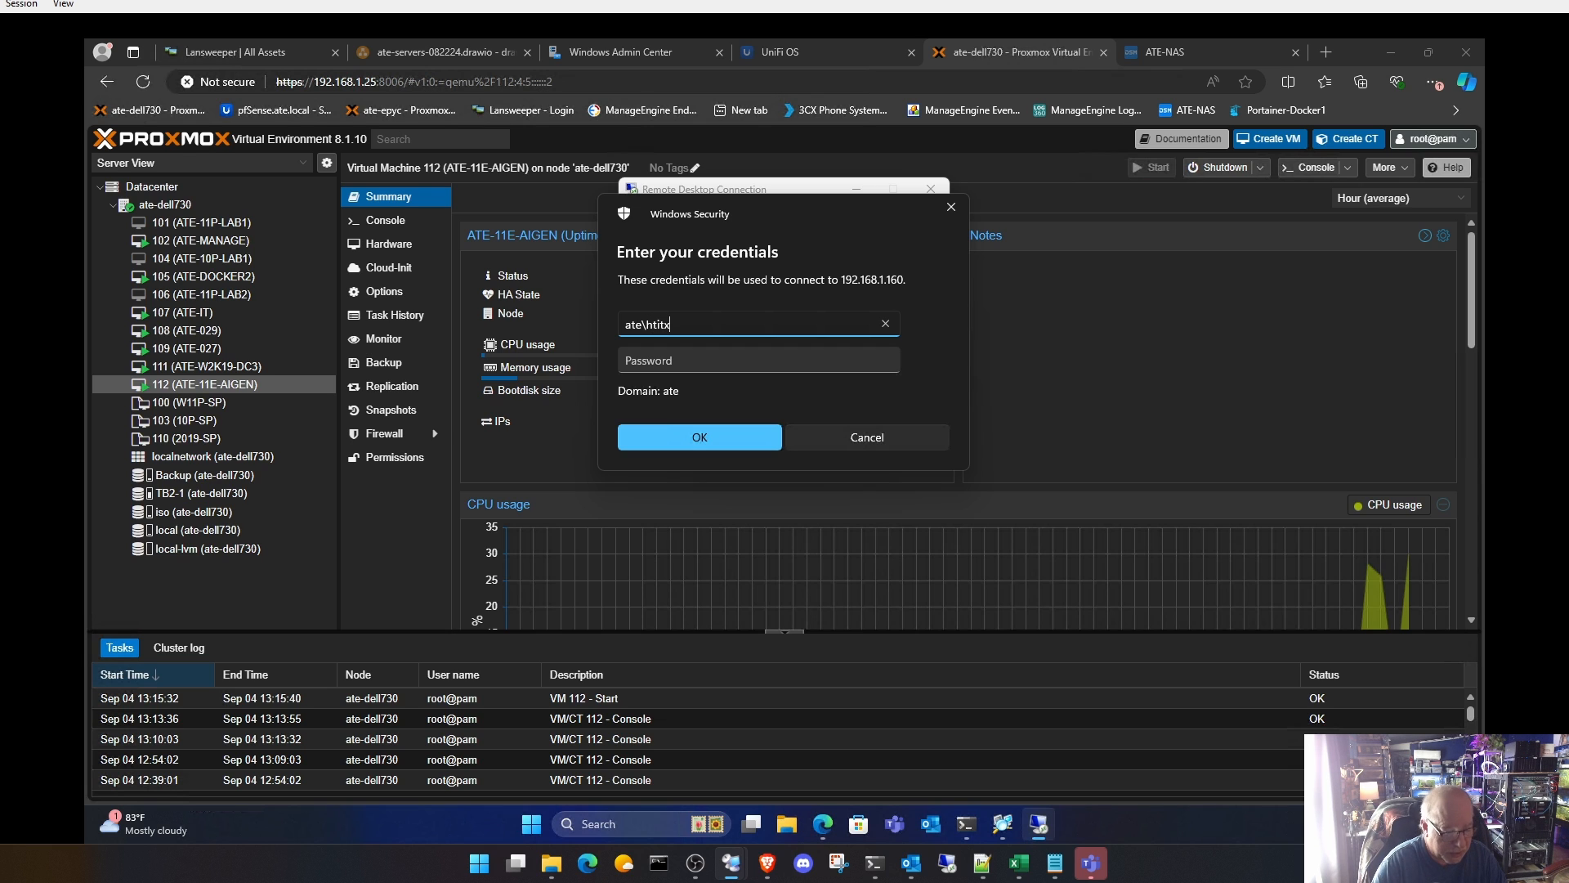
key(Tab)
text(•••)
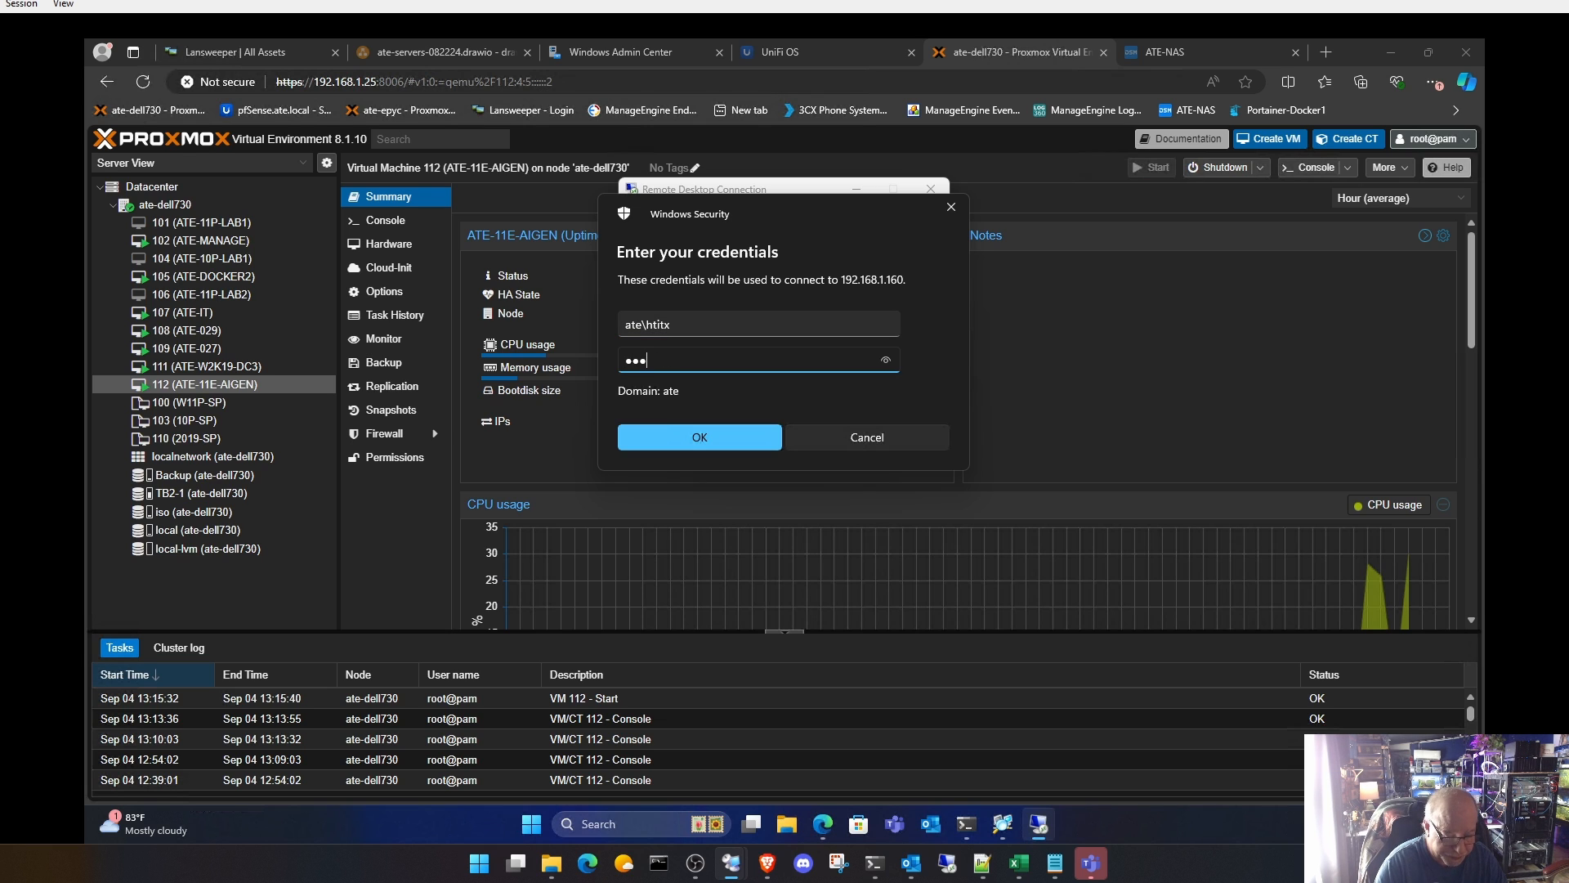
text(•••)
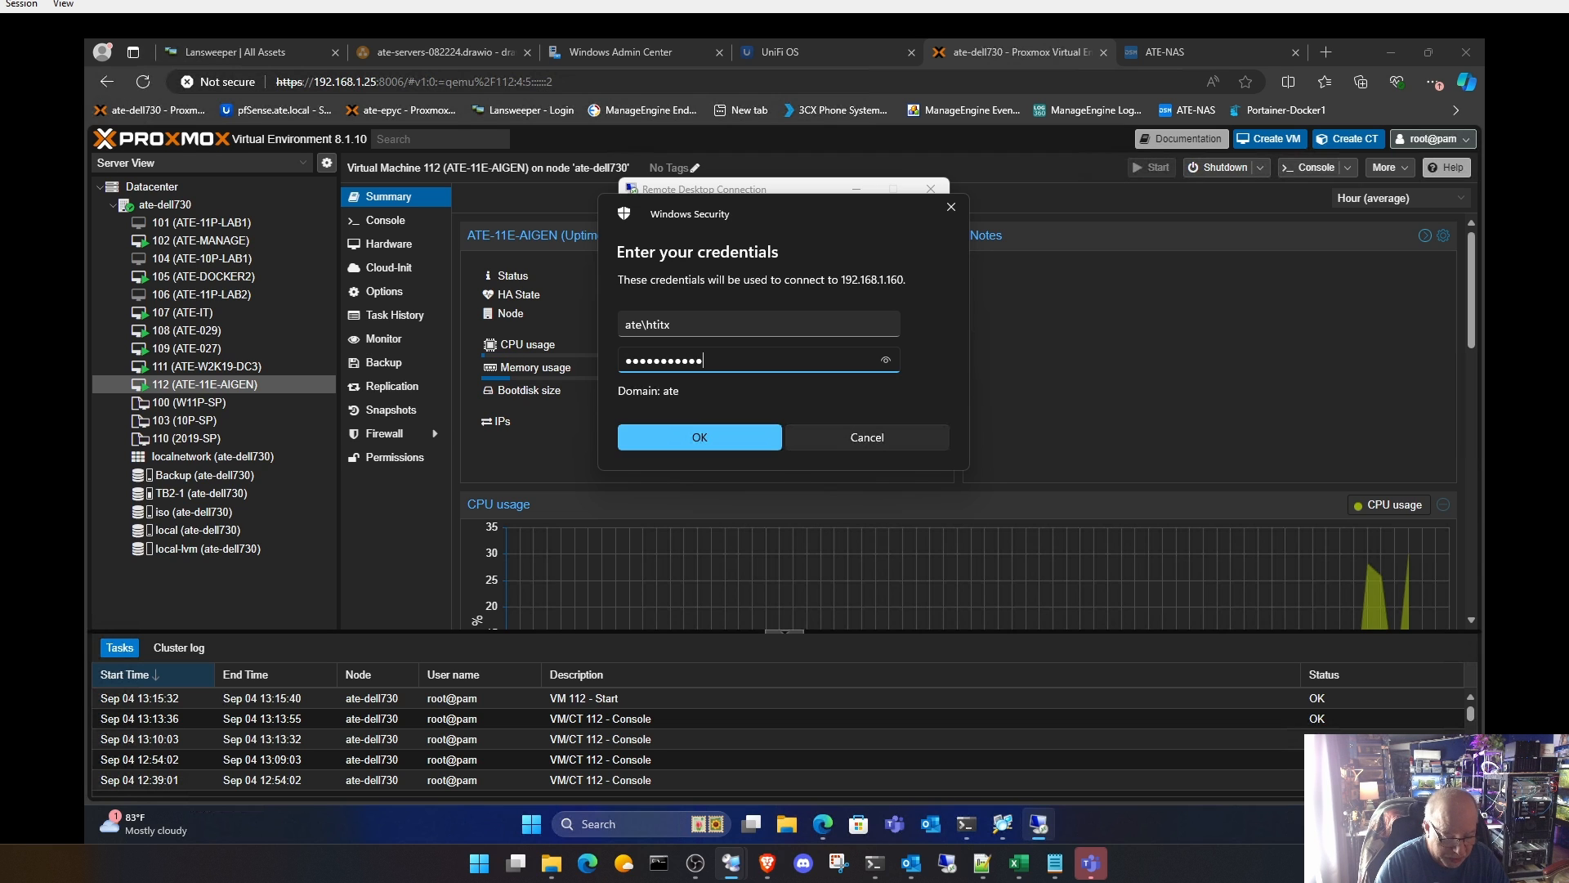
key(Return)
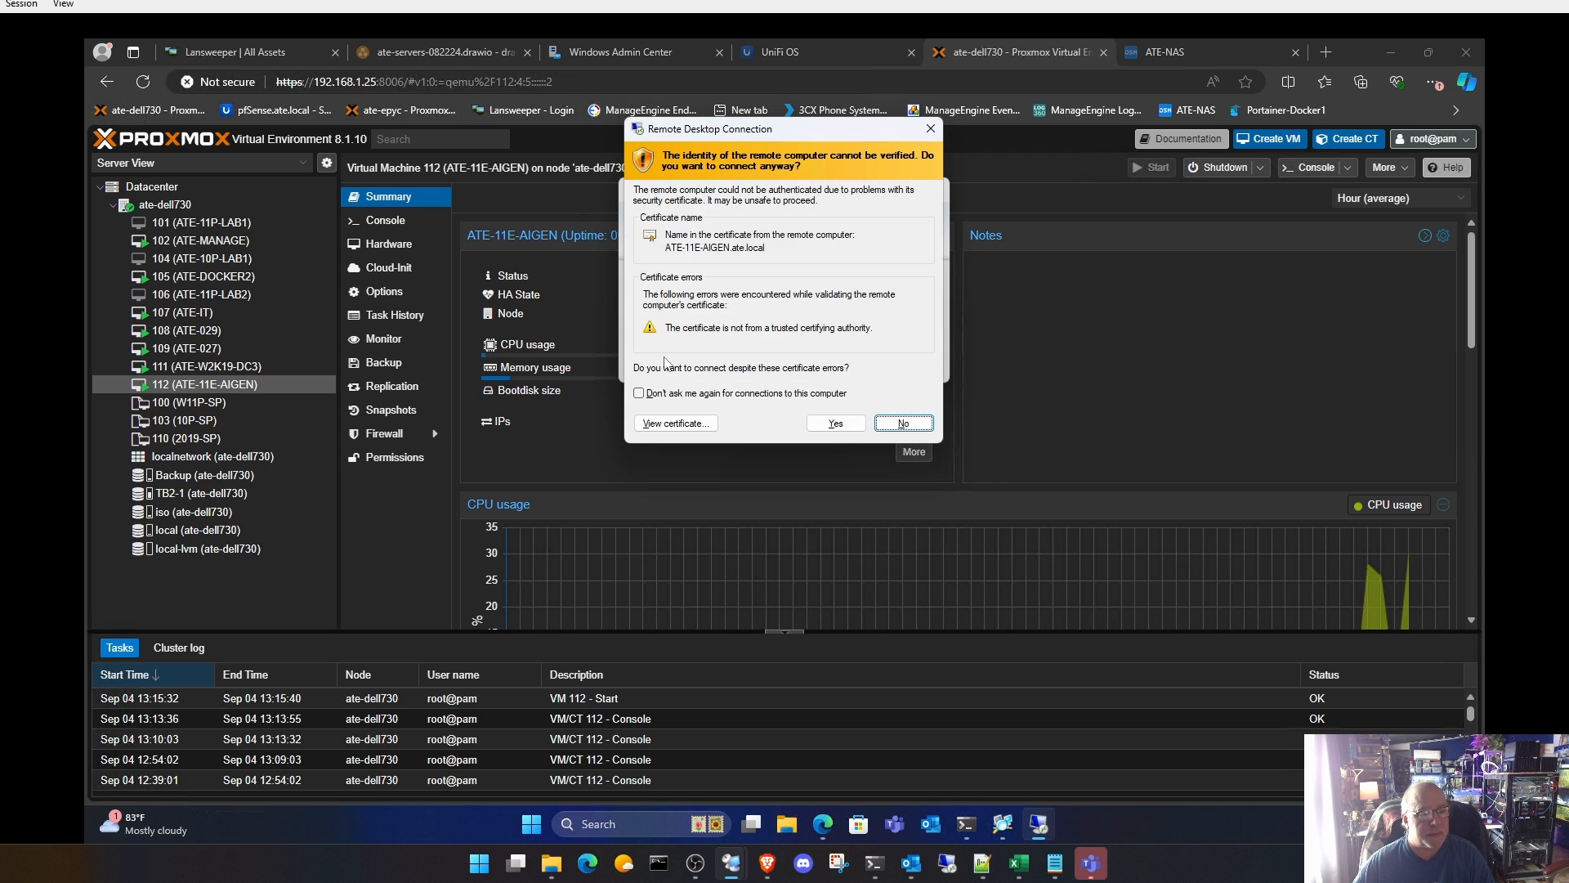
click(857, 427)
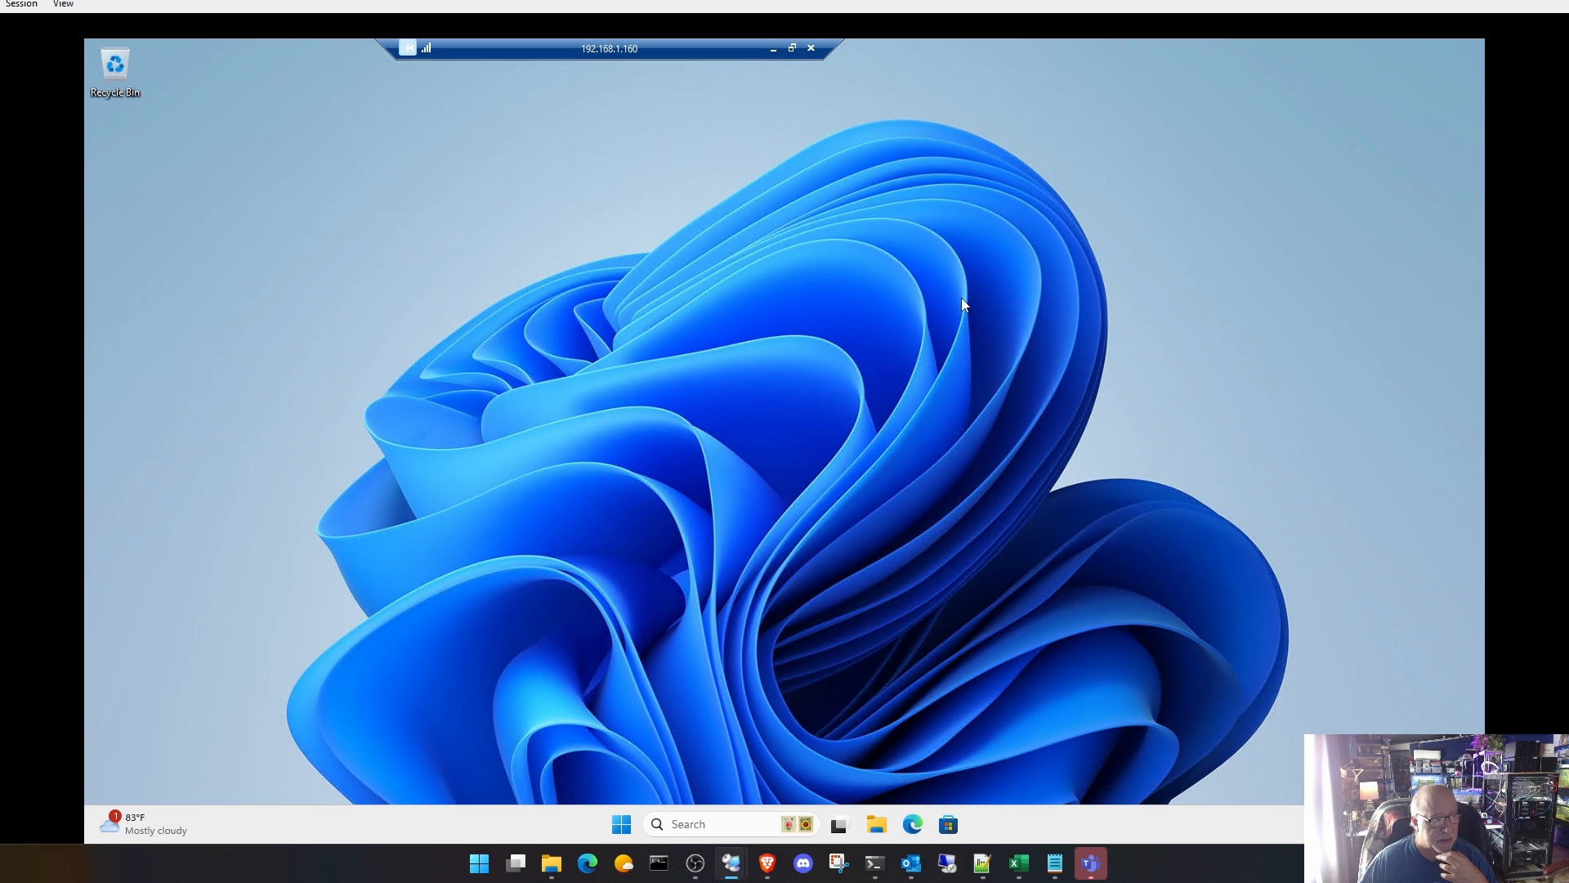
Step: In the remote VM's File Explorer, open the P40 folder inside Nvidia on the apps (Z:) network share
click(876, 827)
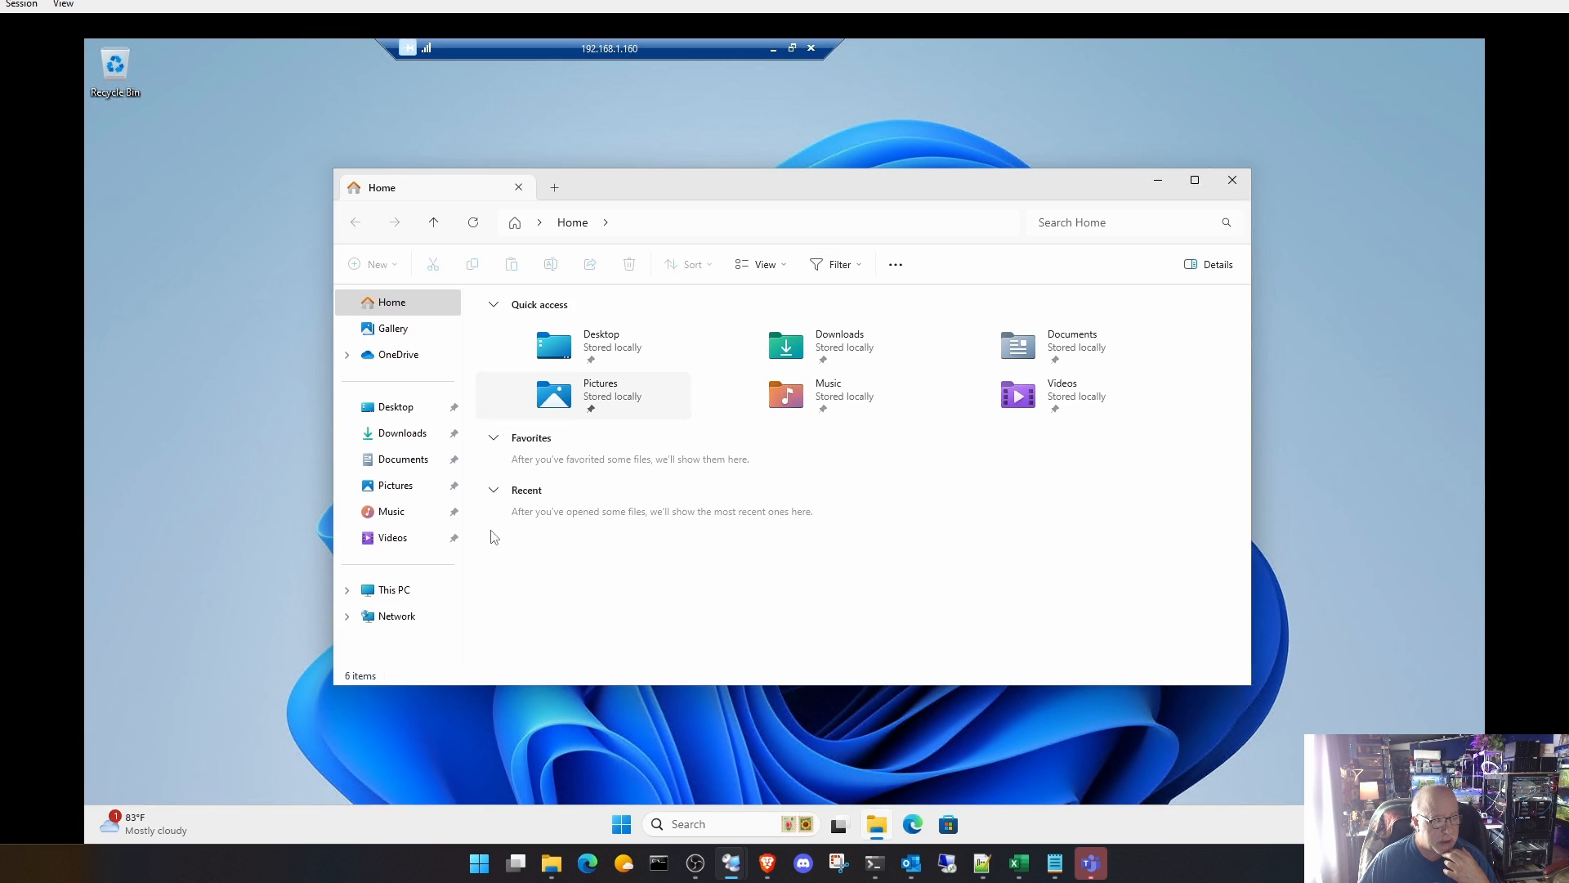
click(400, 590)
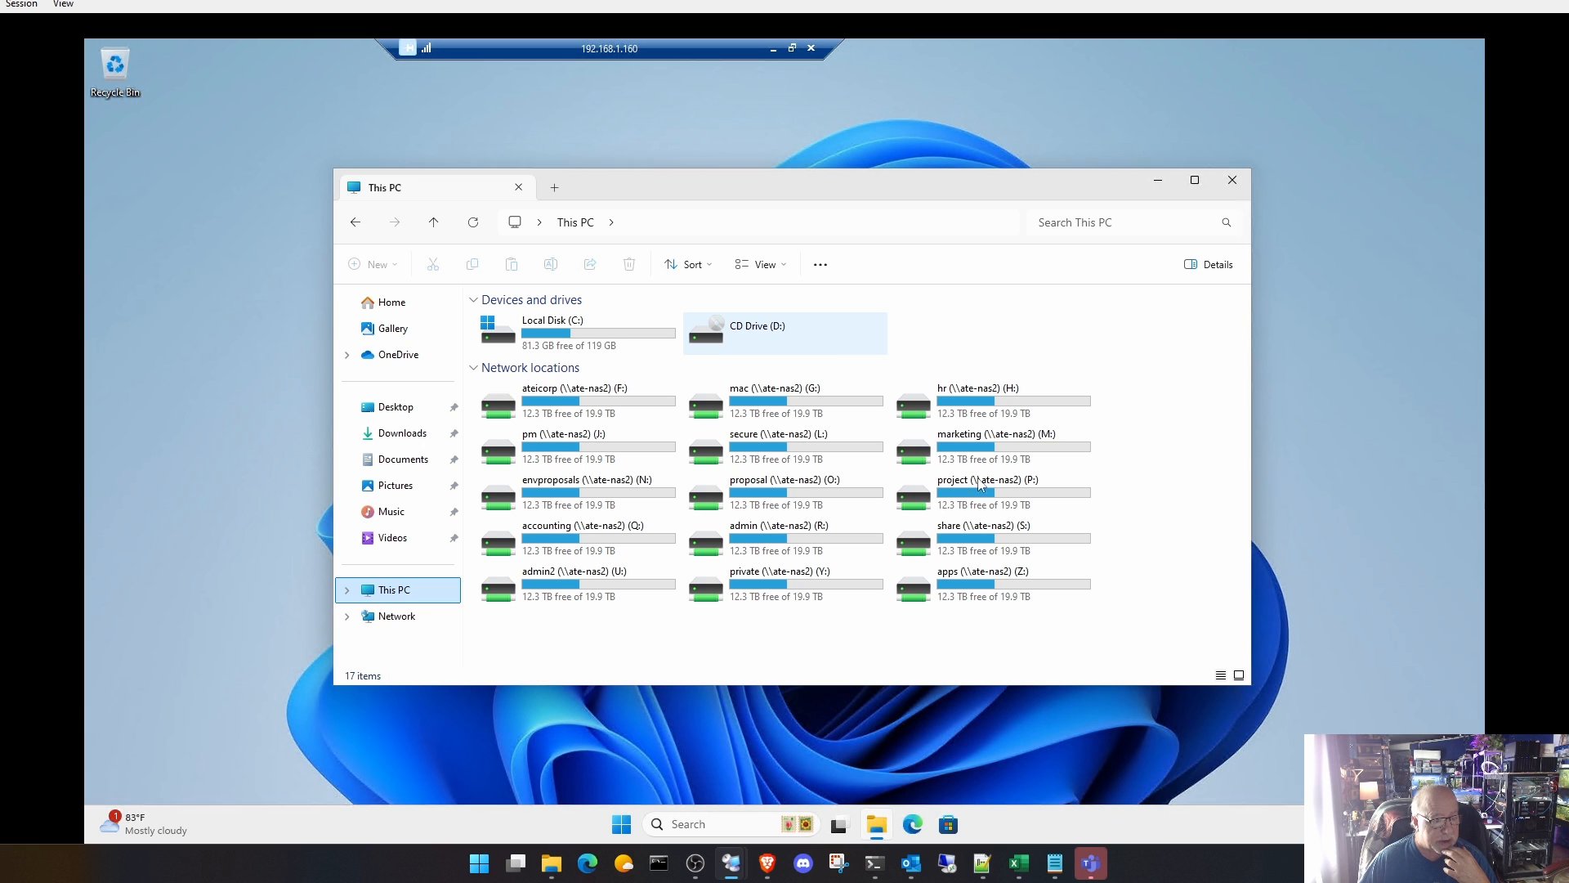
double_click(995, 579)
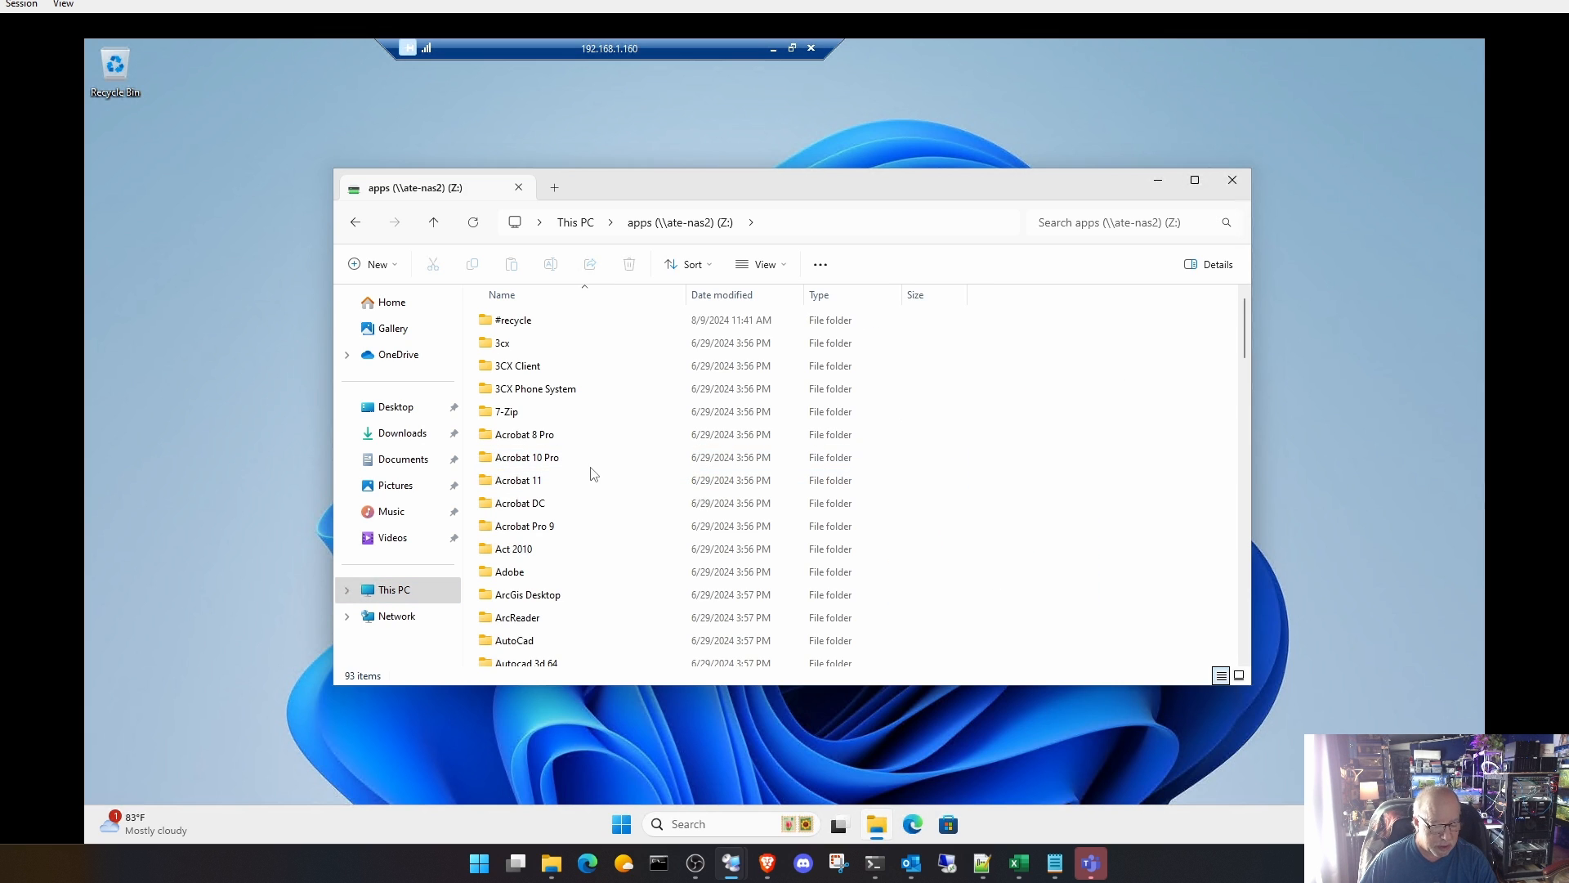
click(588, 458)
key(n)
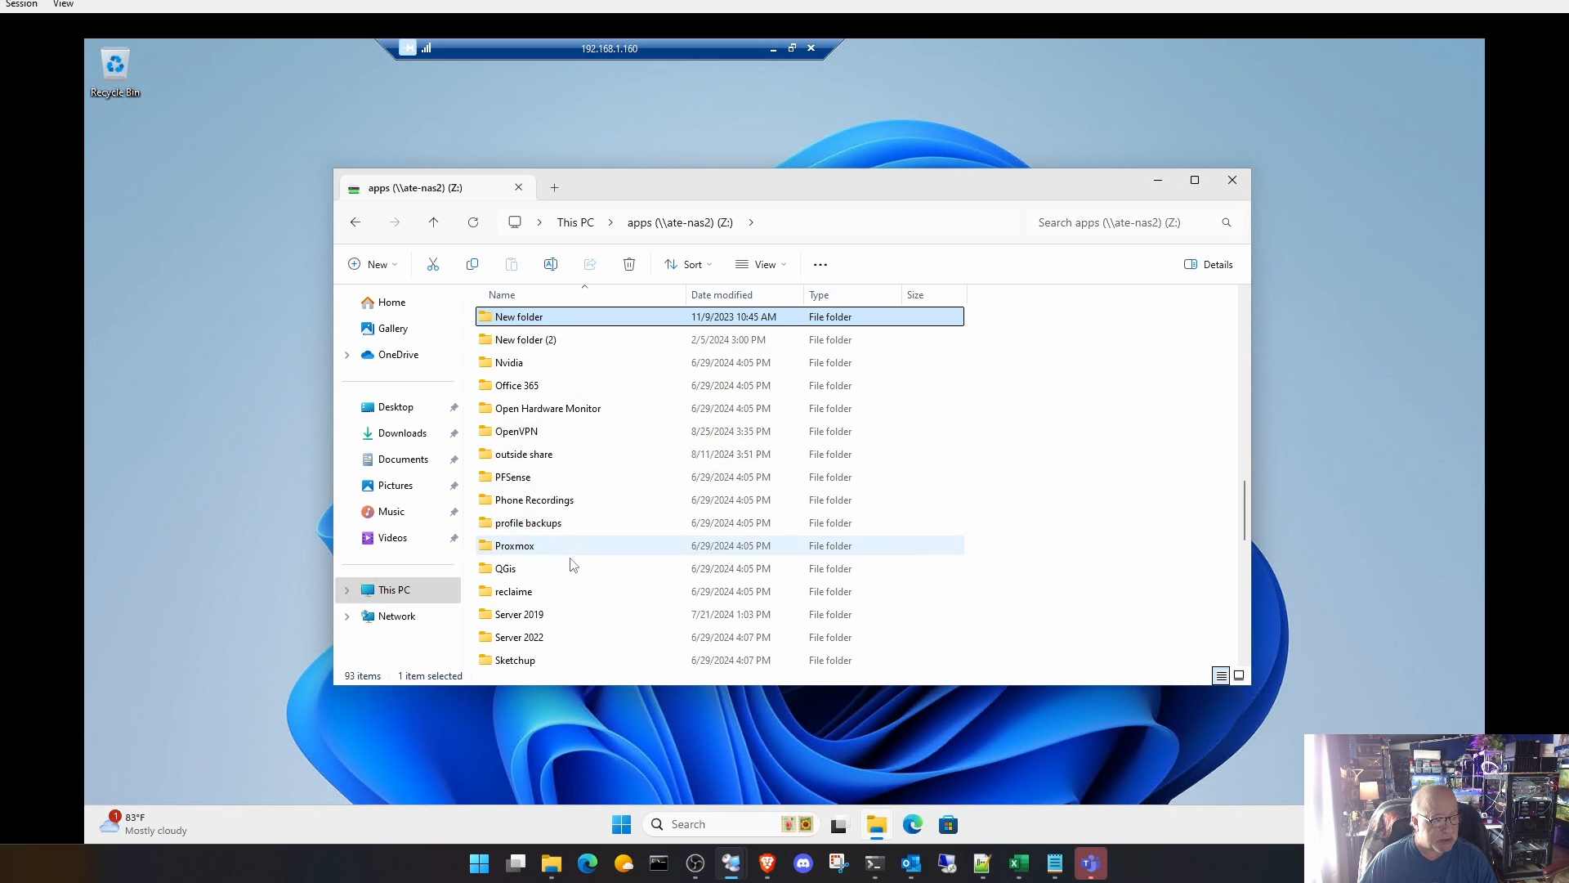
double_click(533, 362)
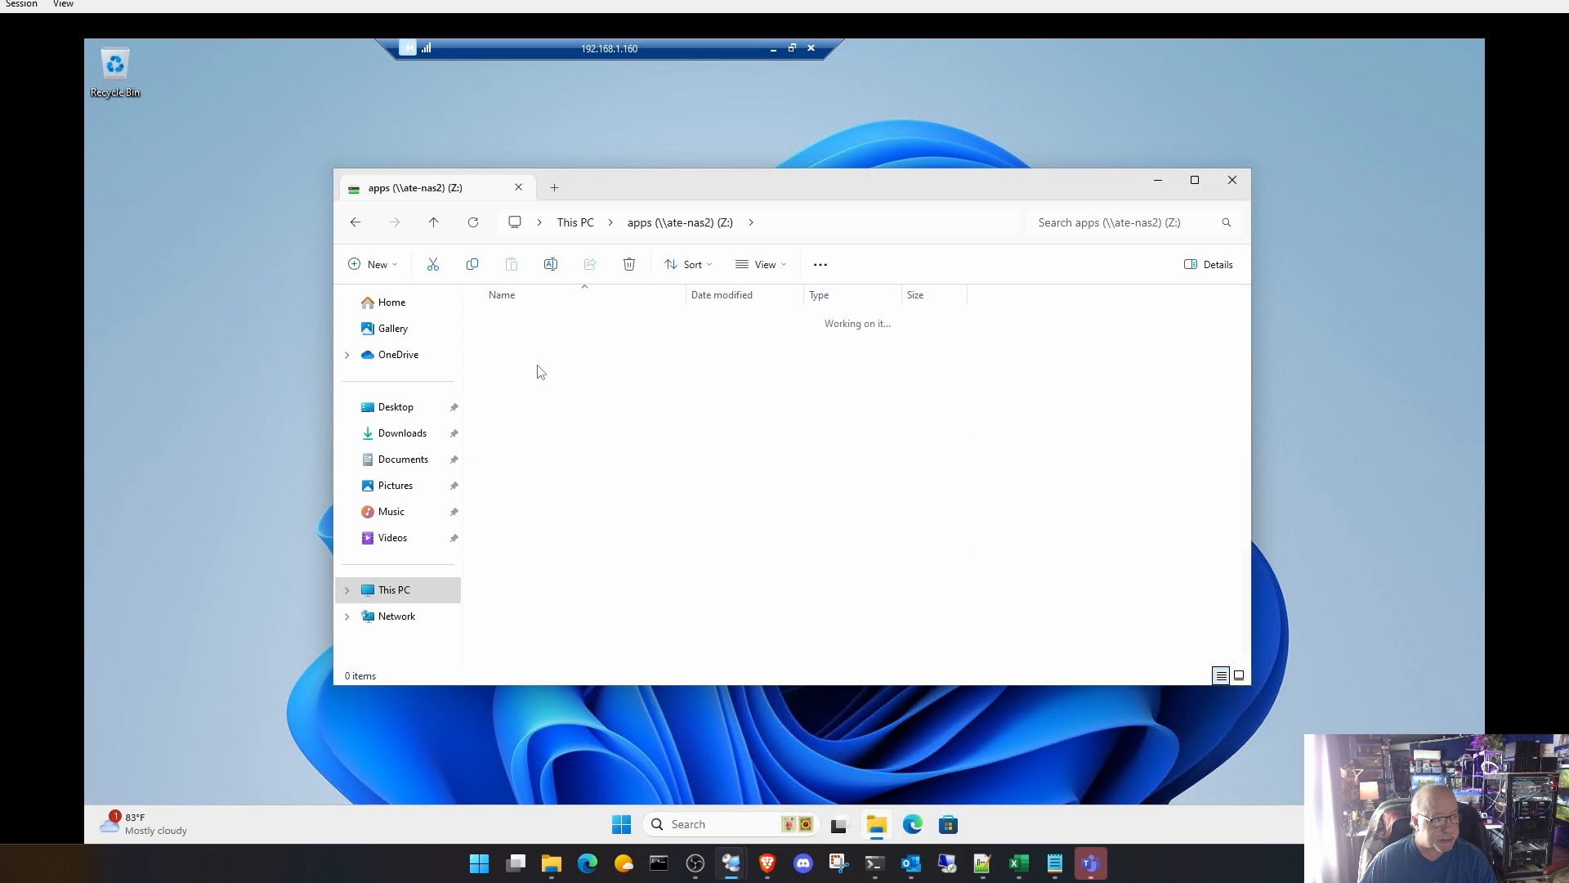
double_click(541, 347)
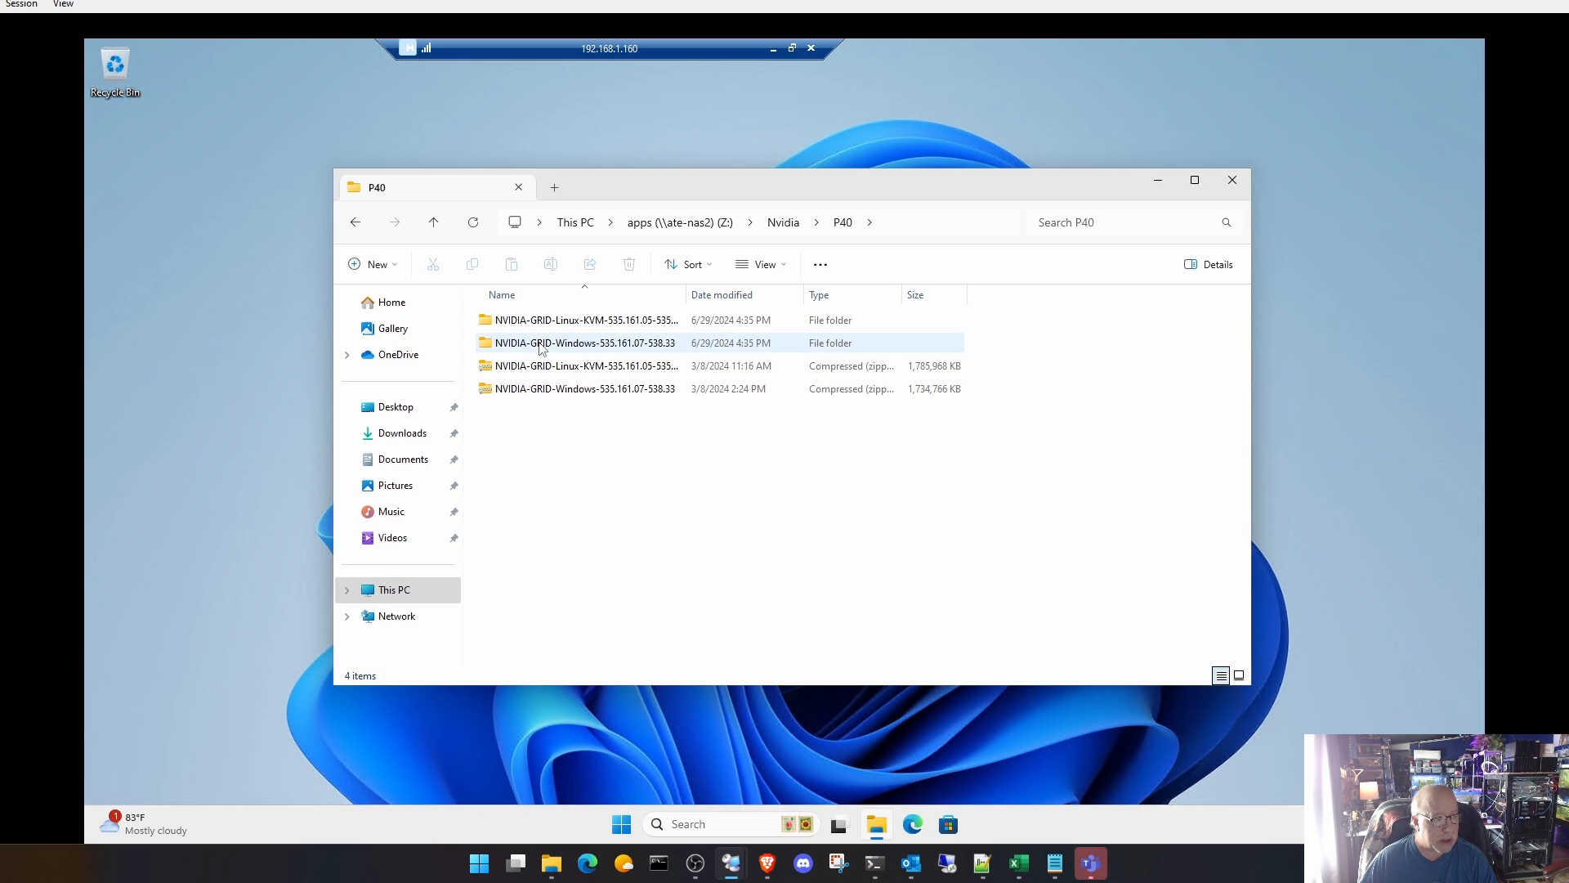
Step: Open Guest_Drivers in the extracted NVIDIA-GRID-Windows-535.161.07-538.33 folder, widening the Name column to show full file names
drag(686, 296, 814, 297)
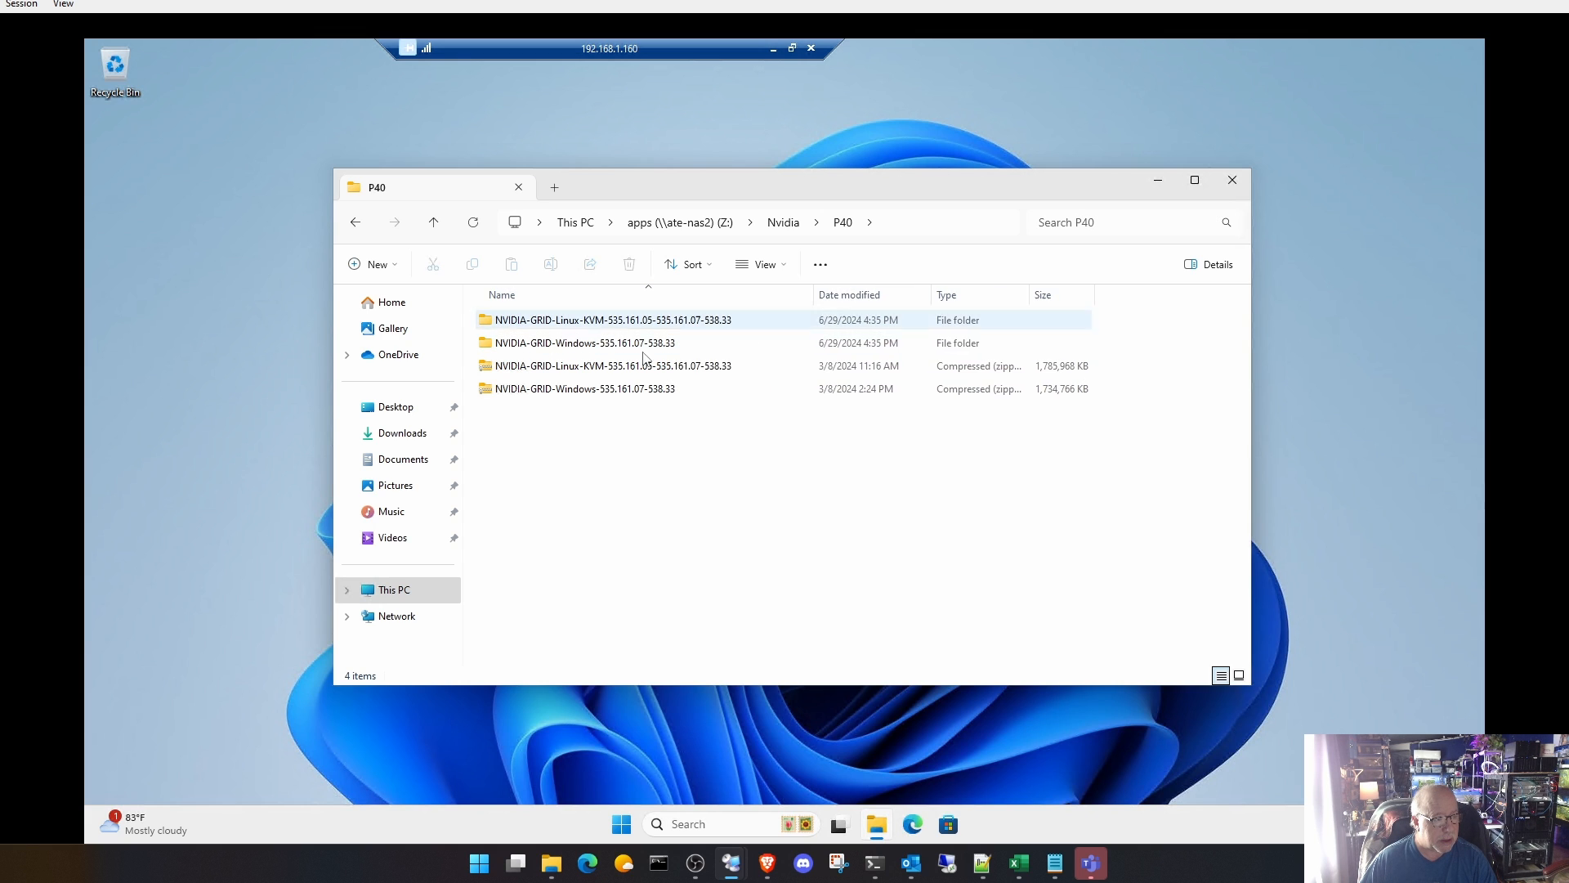
double_click(585, 349)
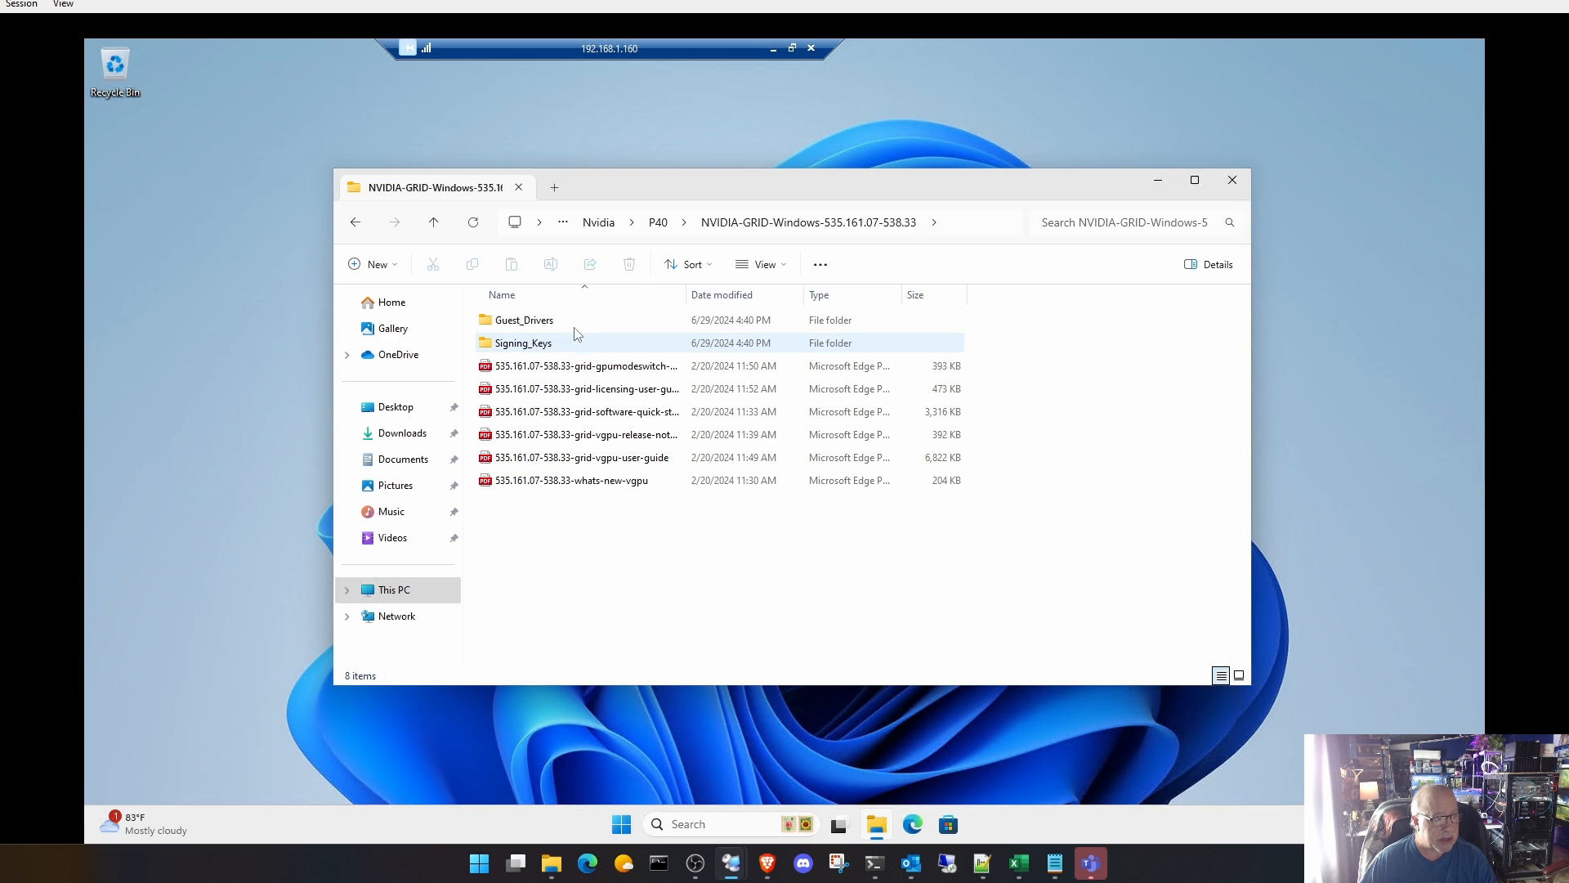
double_click(572, 320)
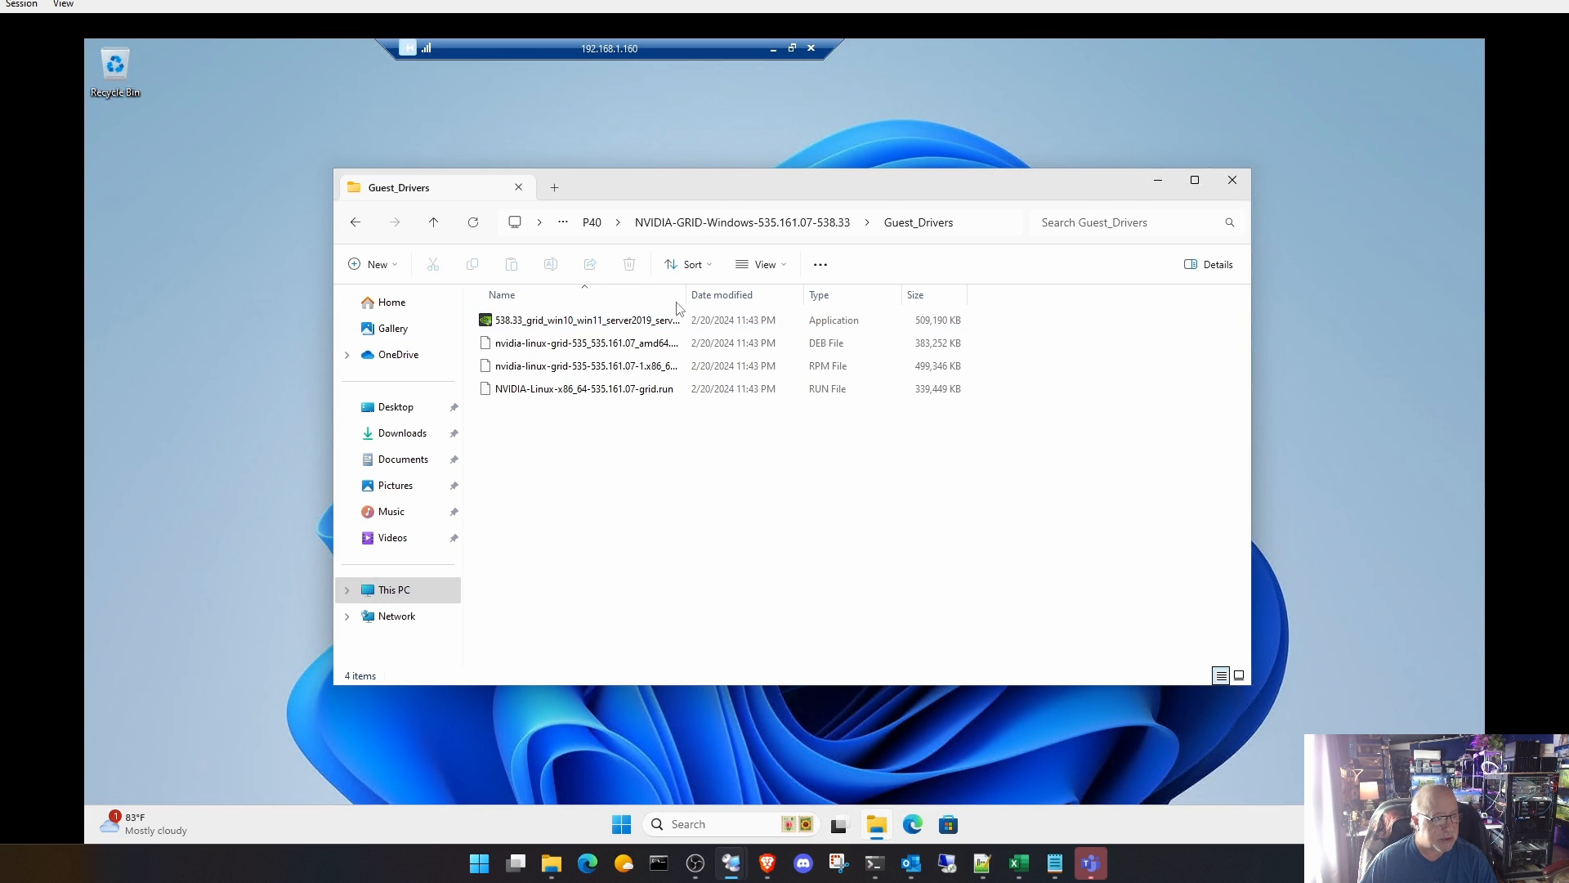
drag(691, 294, 914, 294)
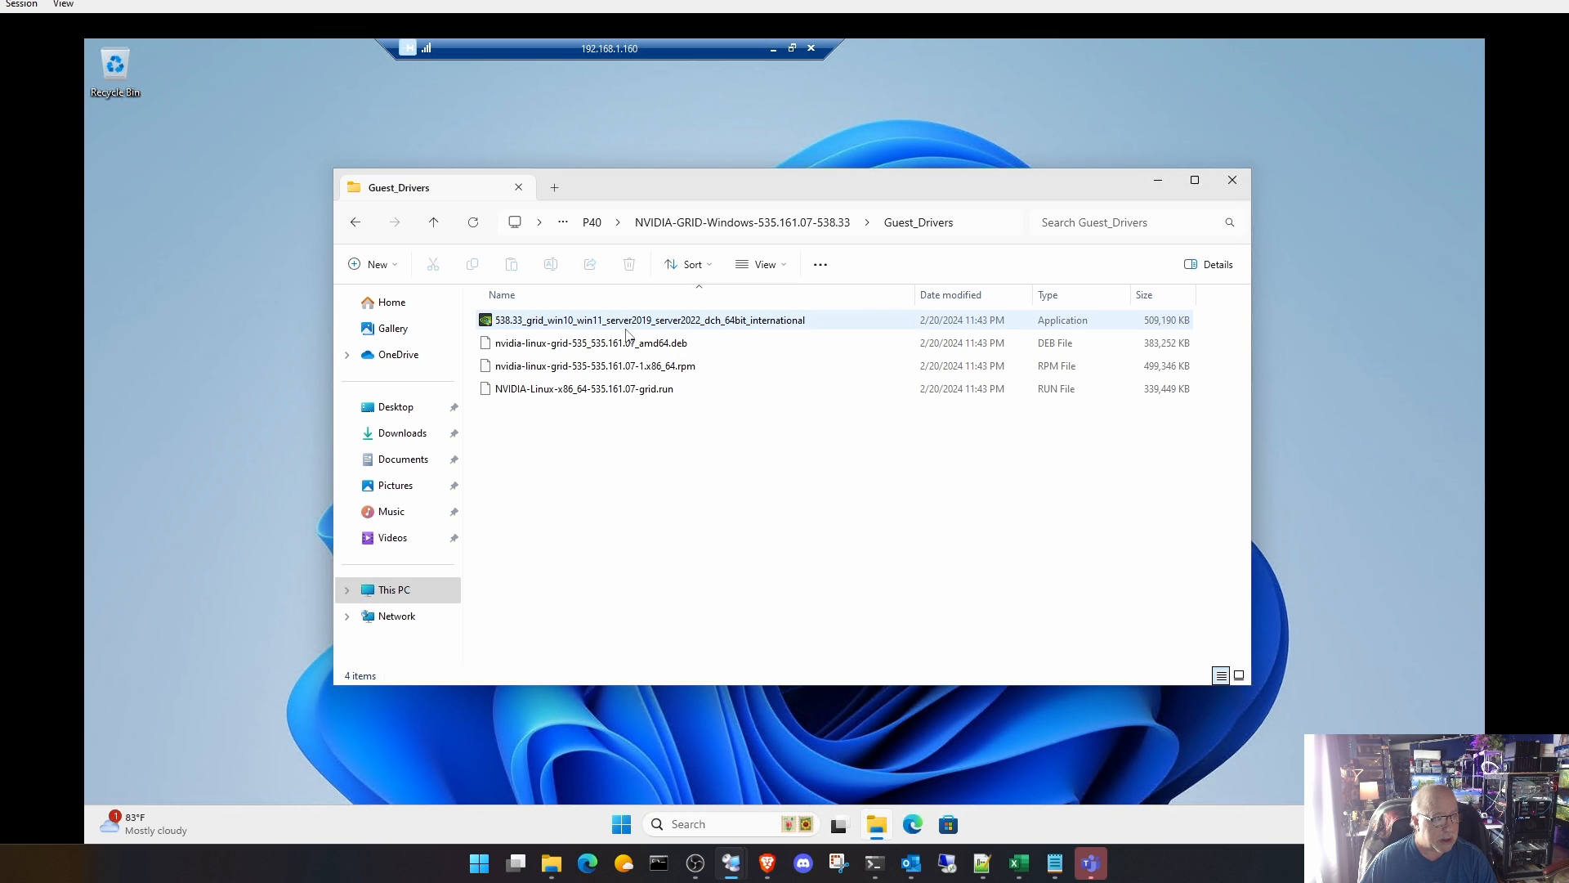
Step: Copy the installer 538.33_grid_win10_win11_server2019_server2022_dch_64bit_international into the VM's Downloads folder
click(562, 326)
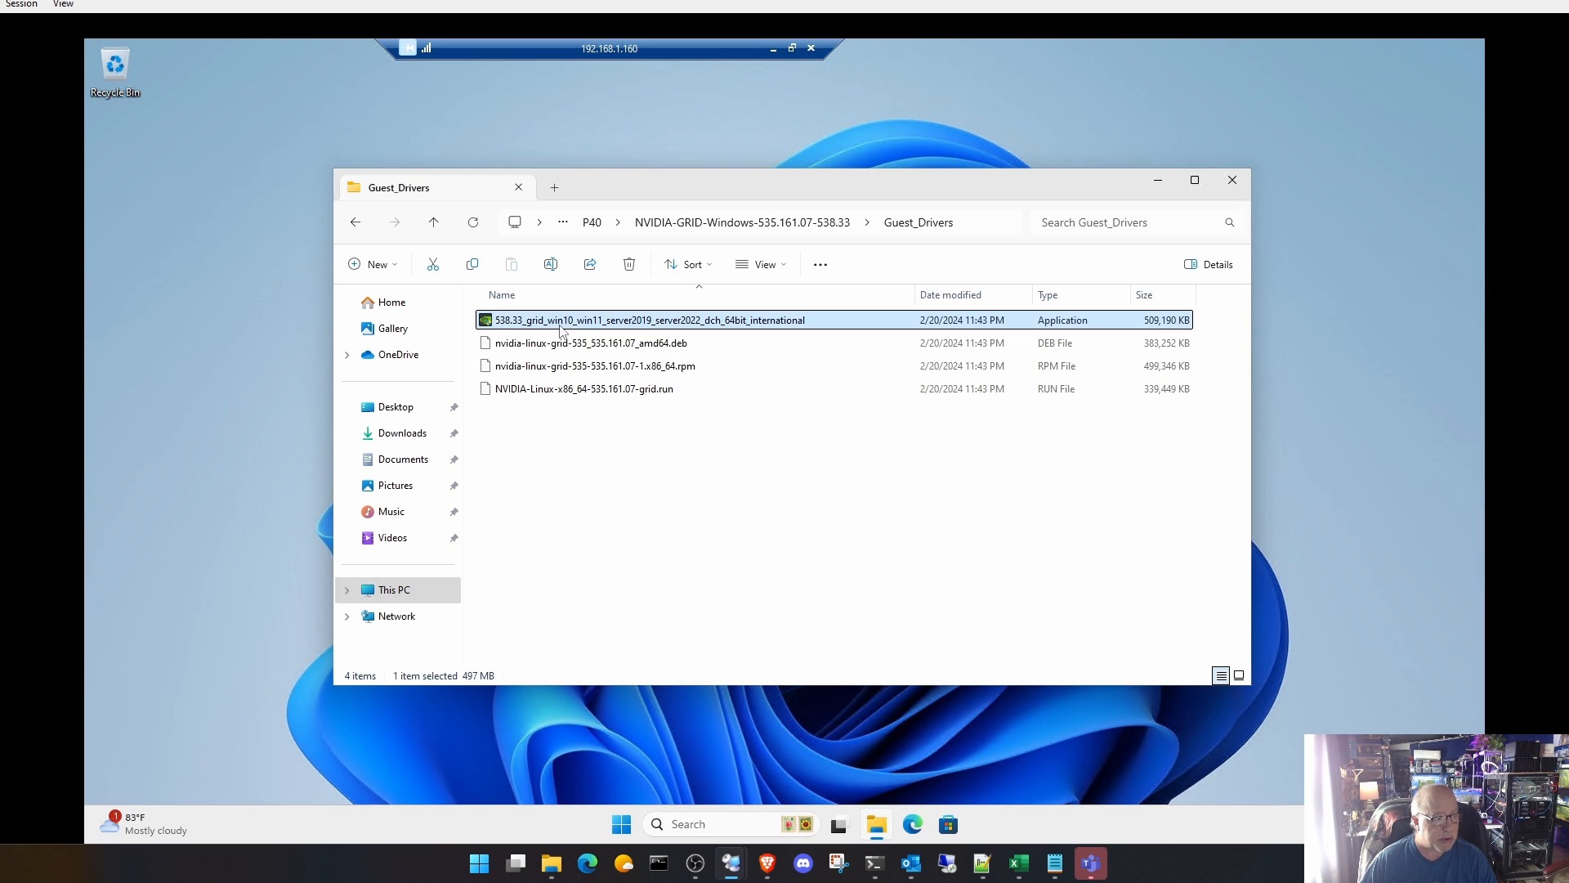
right_click(564, 327)
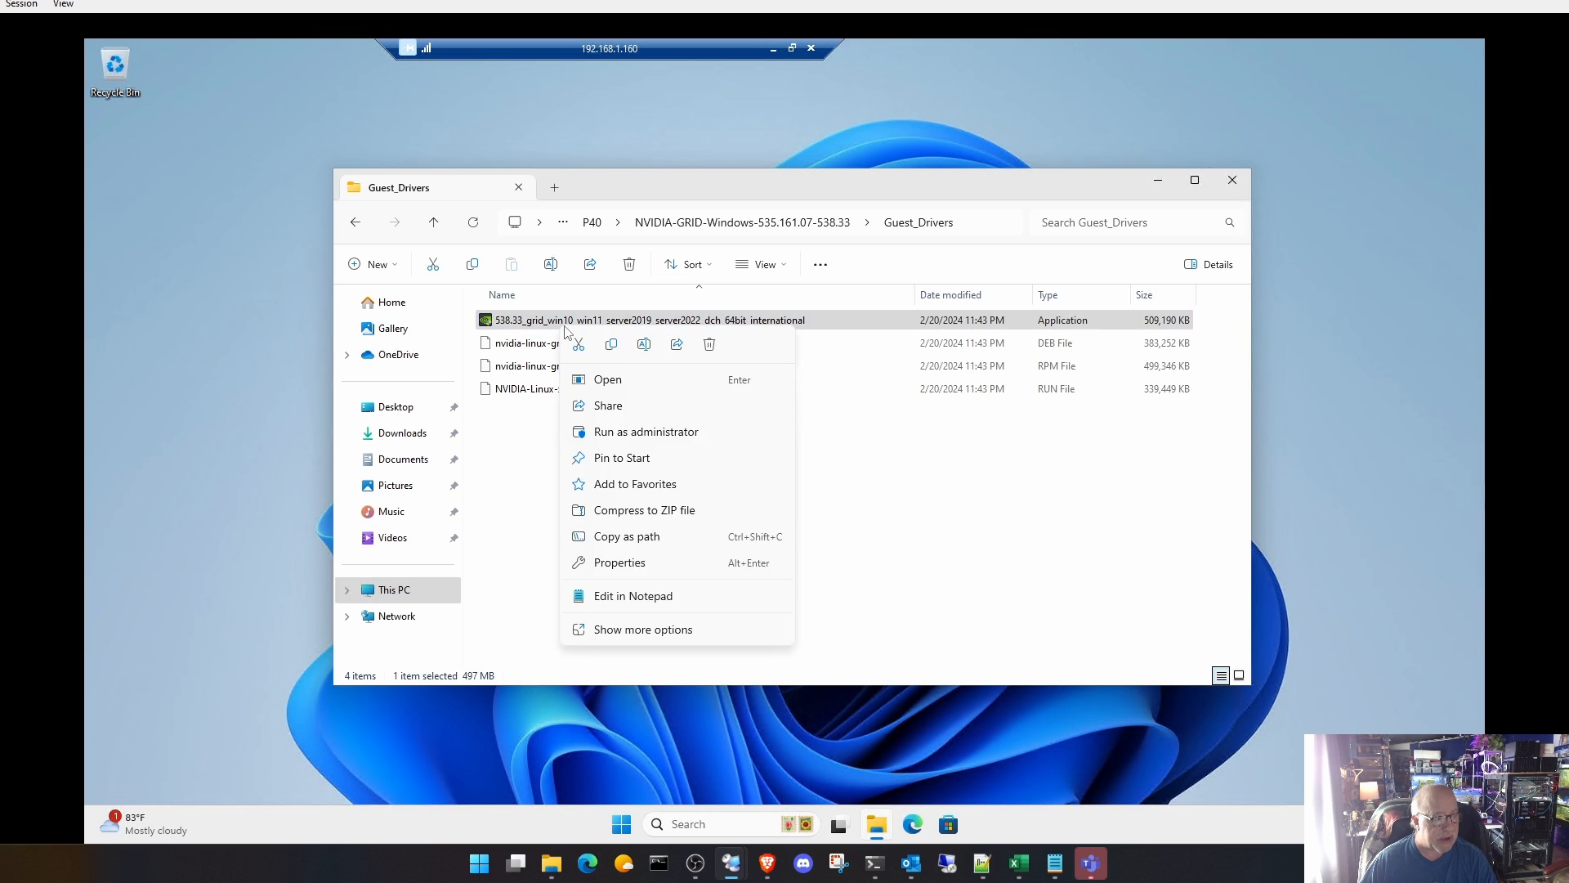
click(613, 345)
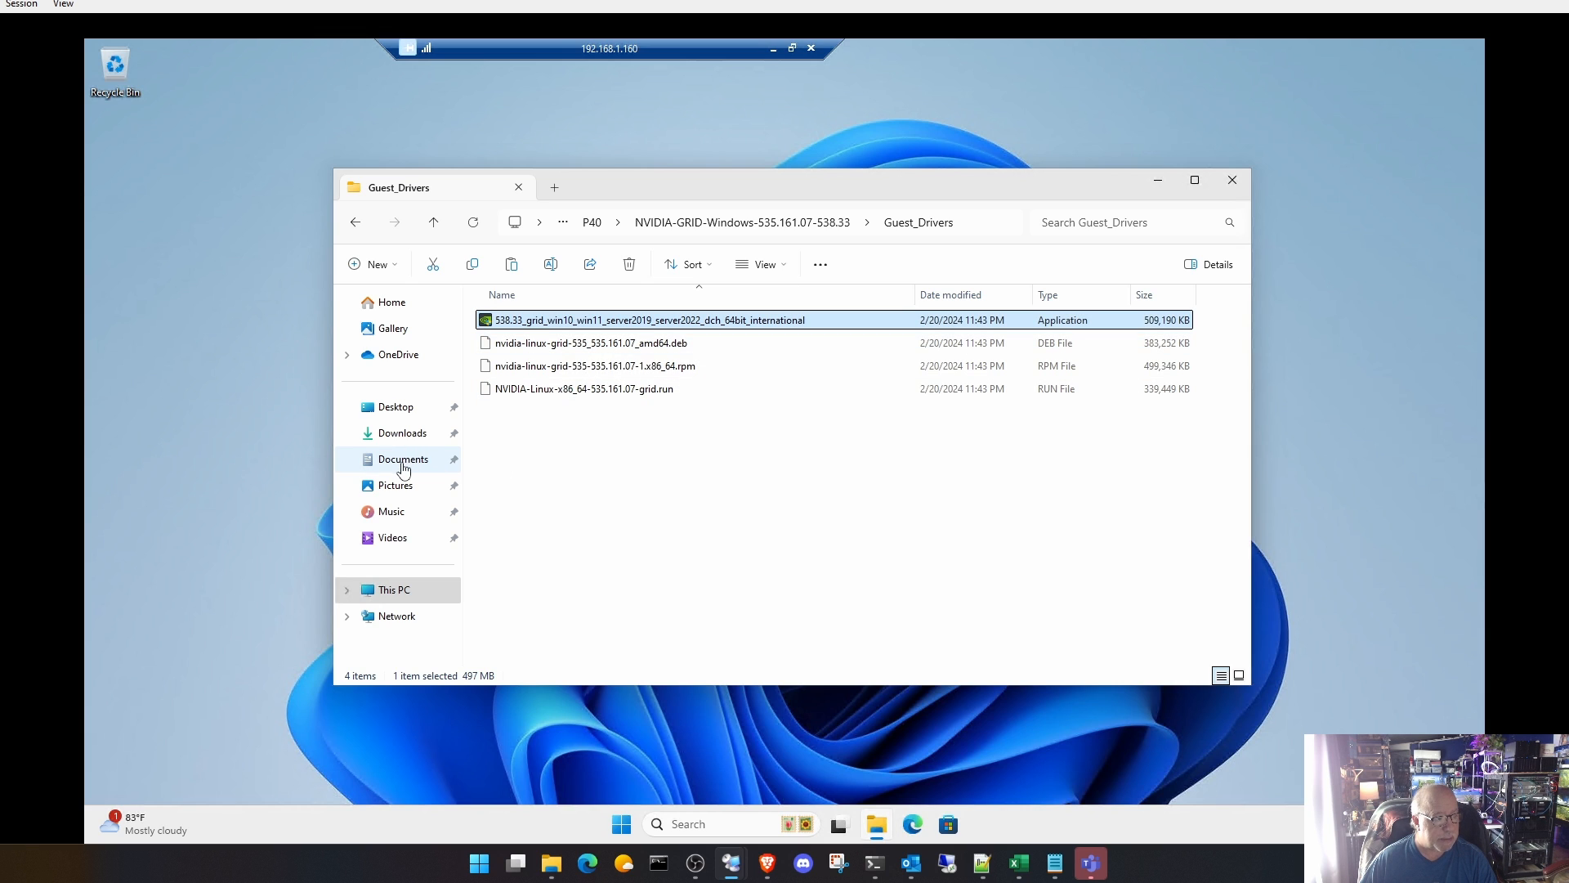
click(407, 435)
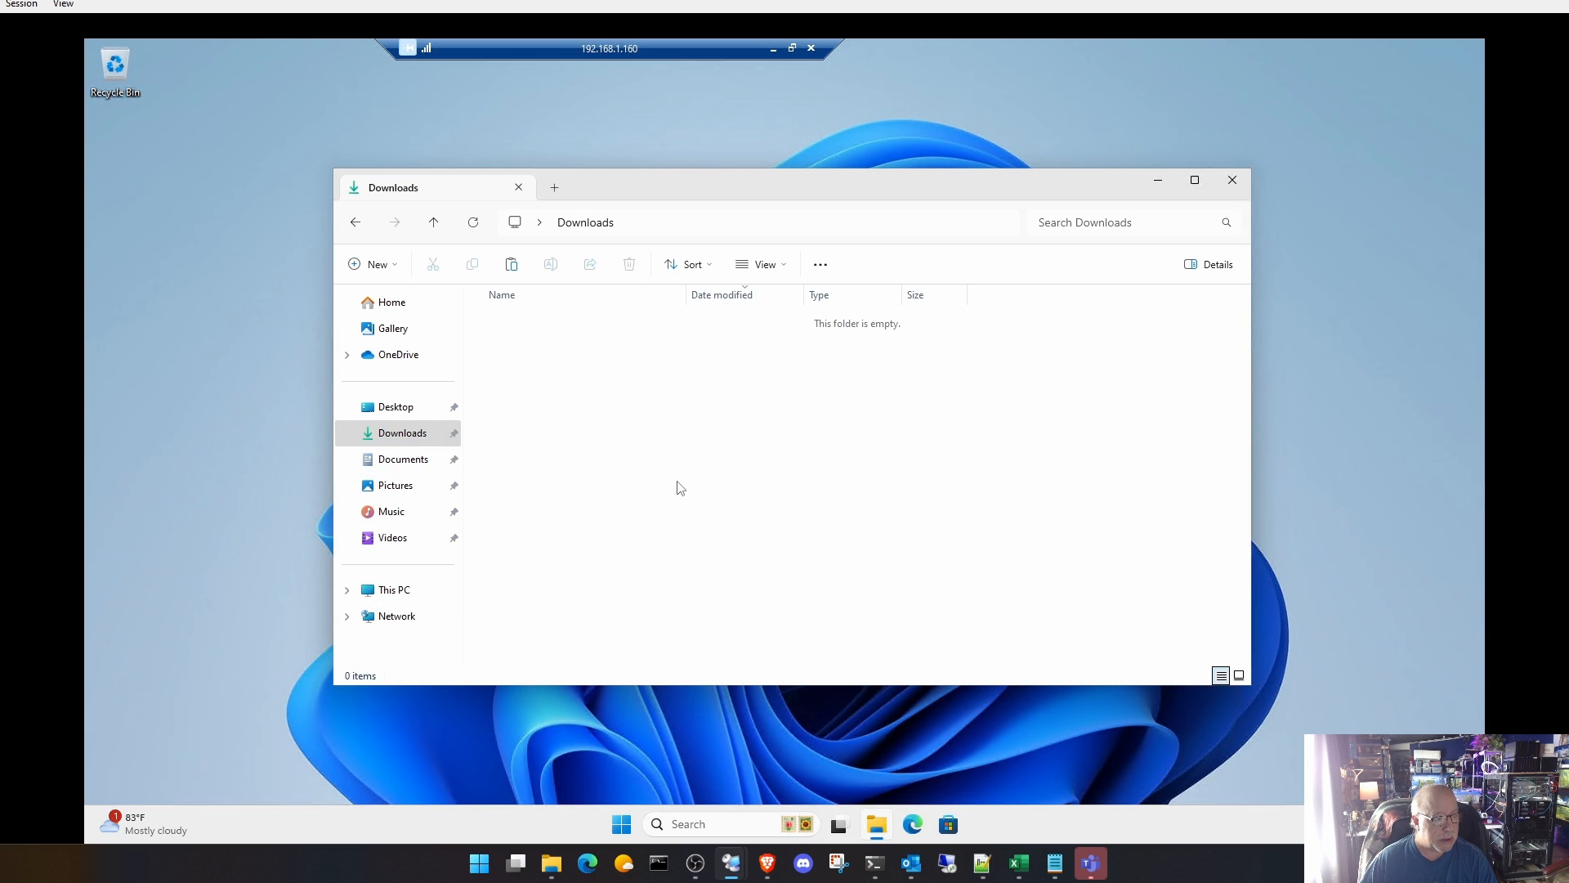
right_click(678, 487)
click(697, 500)
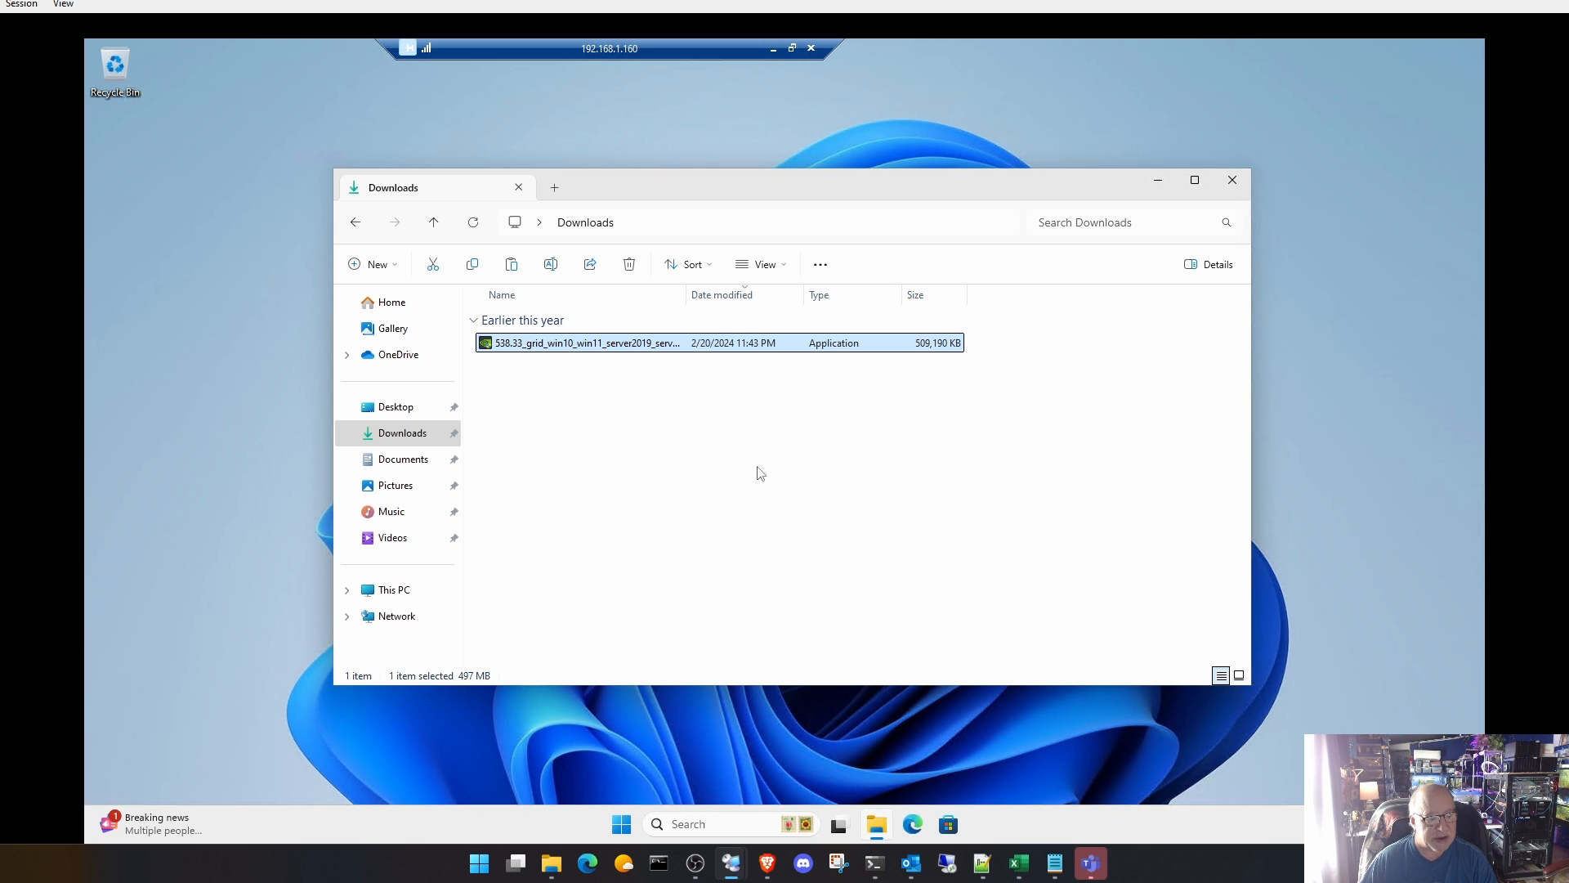
Step: Open Task Manager's performance view and move its window clear of the driver file in Downloads
right_click(621, 824)
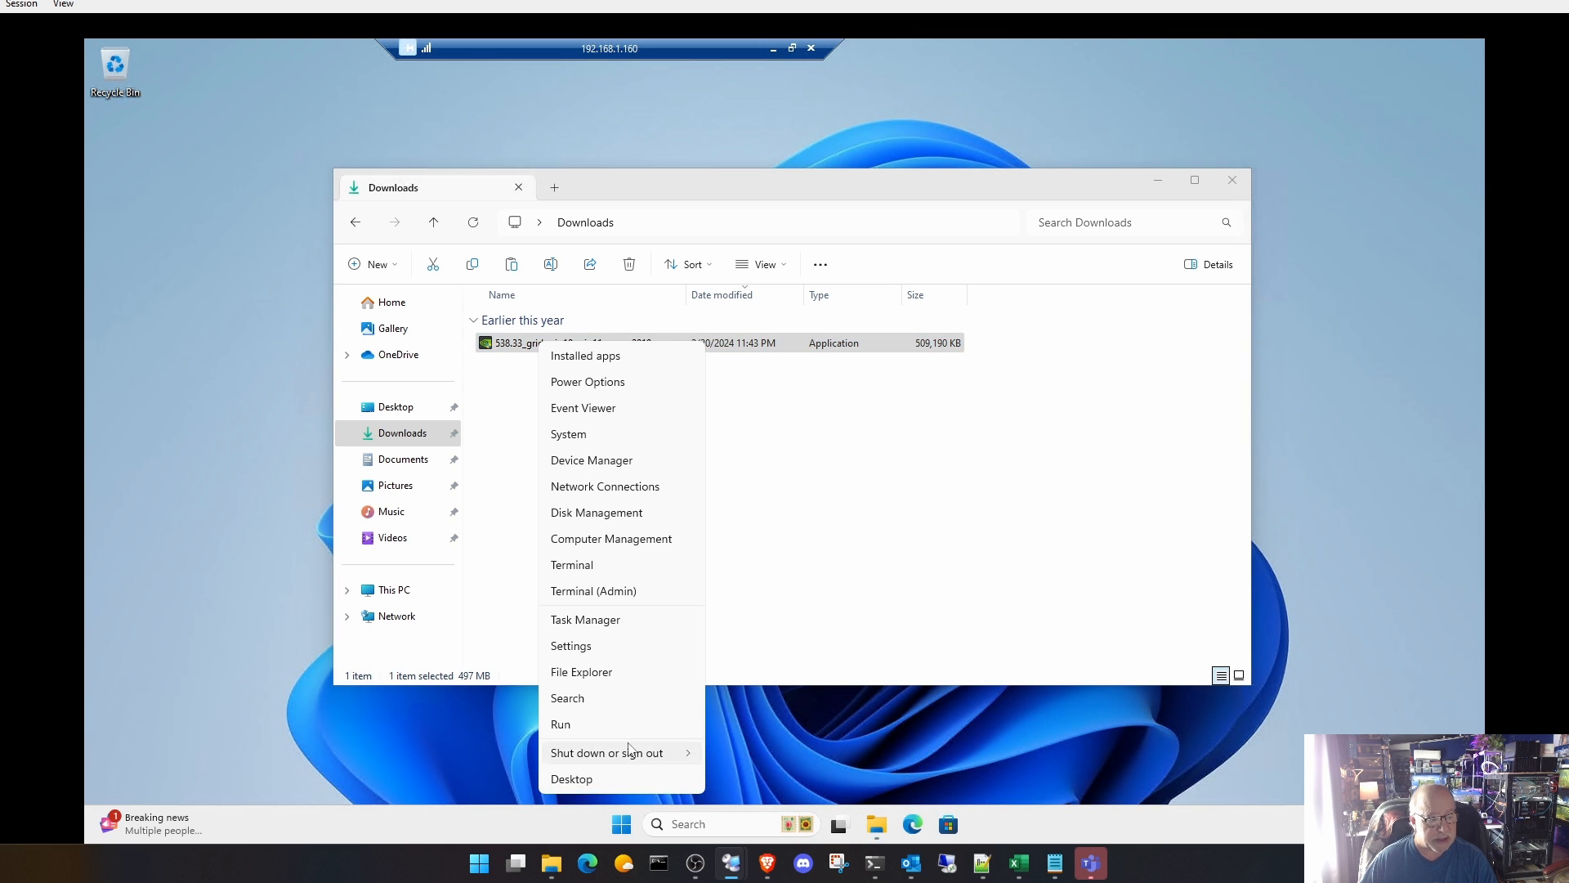
click(626, 623)
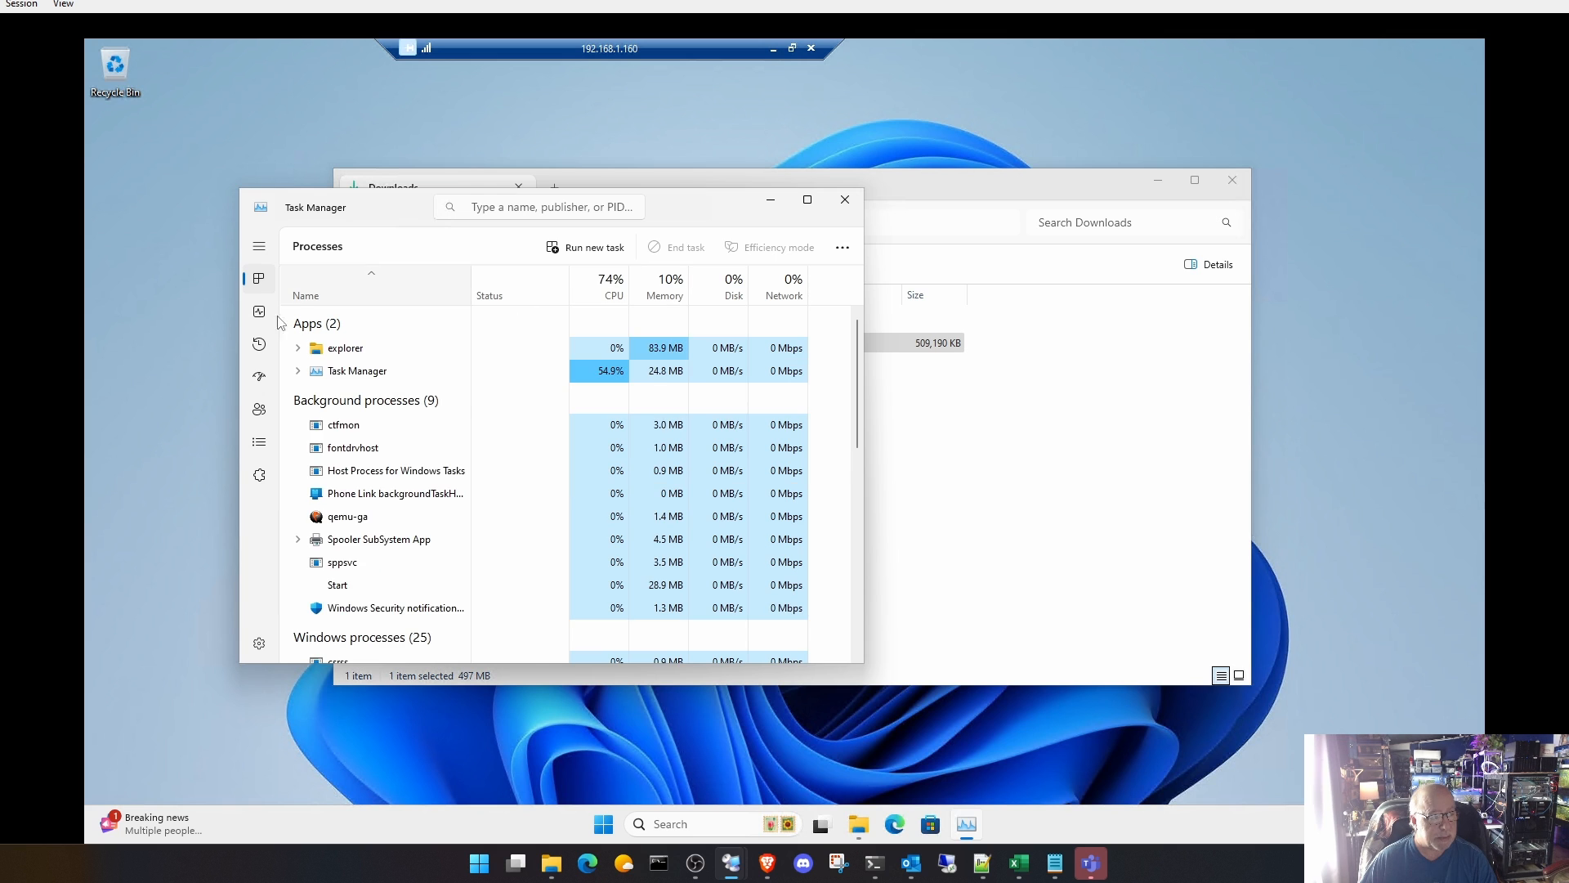
click(259, 311)
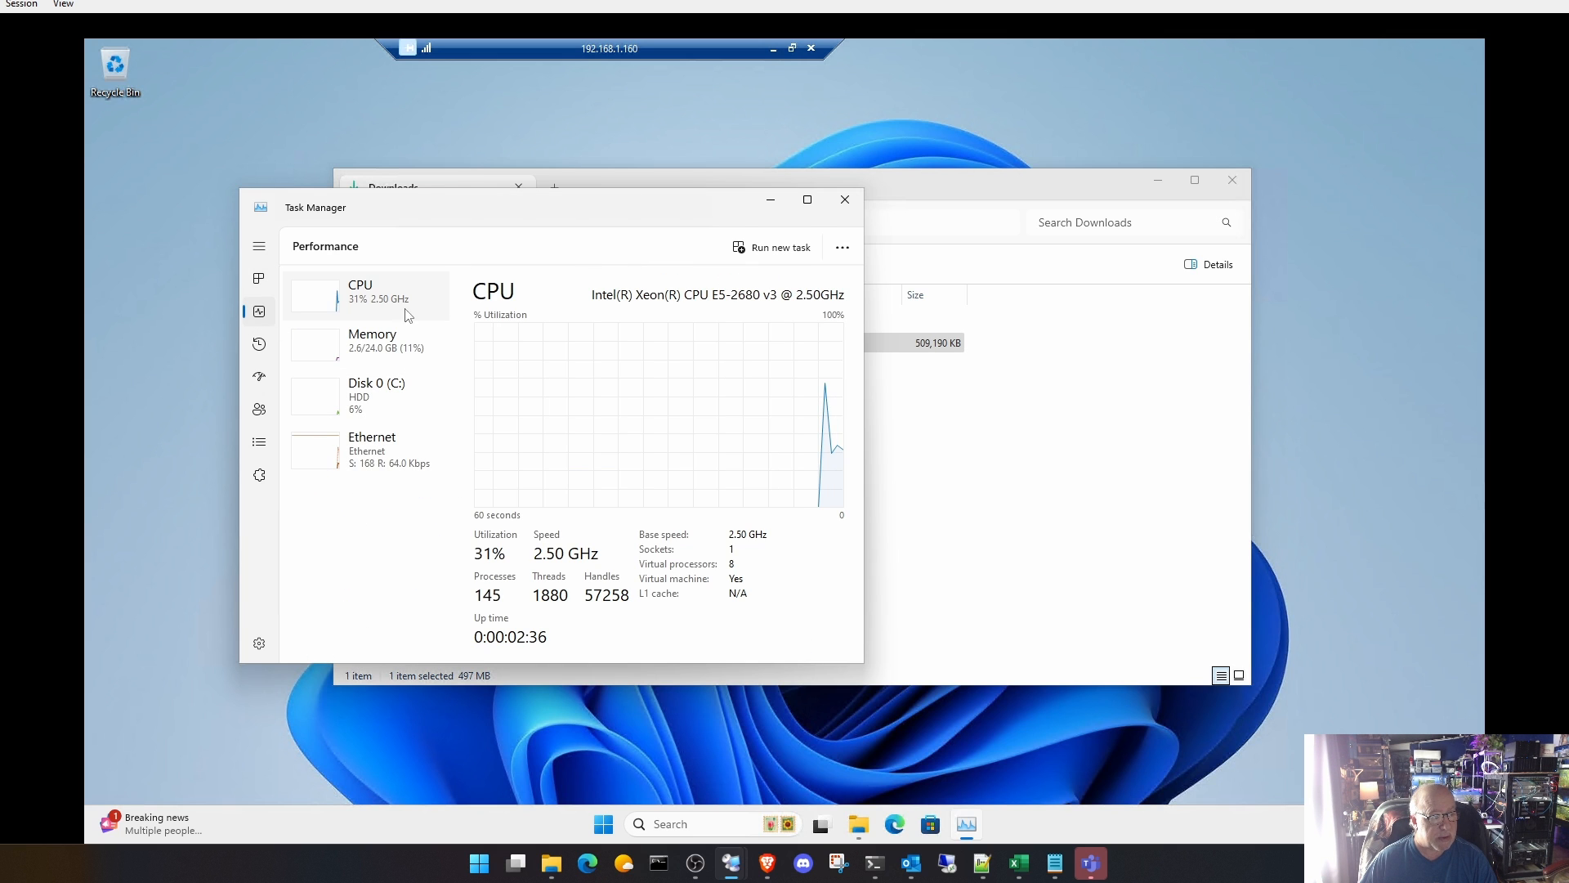
drag(983, 178, 1175, 159)
drag(1281, 151, 1179, 81)
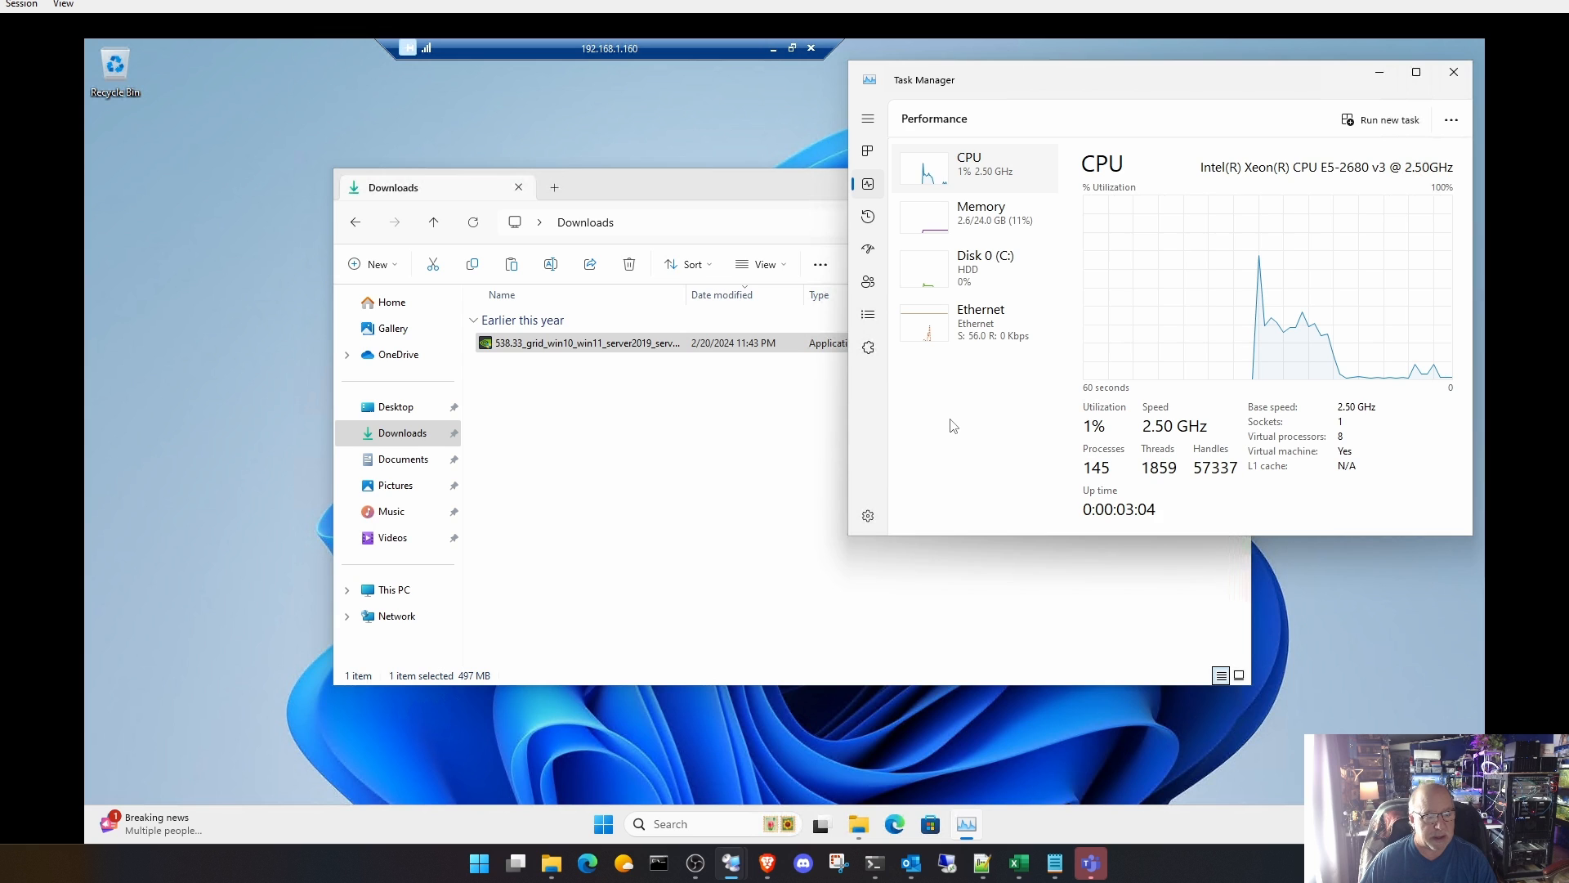
Step: Run the 538.33 GRID driver installer from Downloads, allow it to make changes, and extract its files to the default path
click(613, 345)
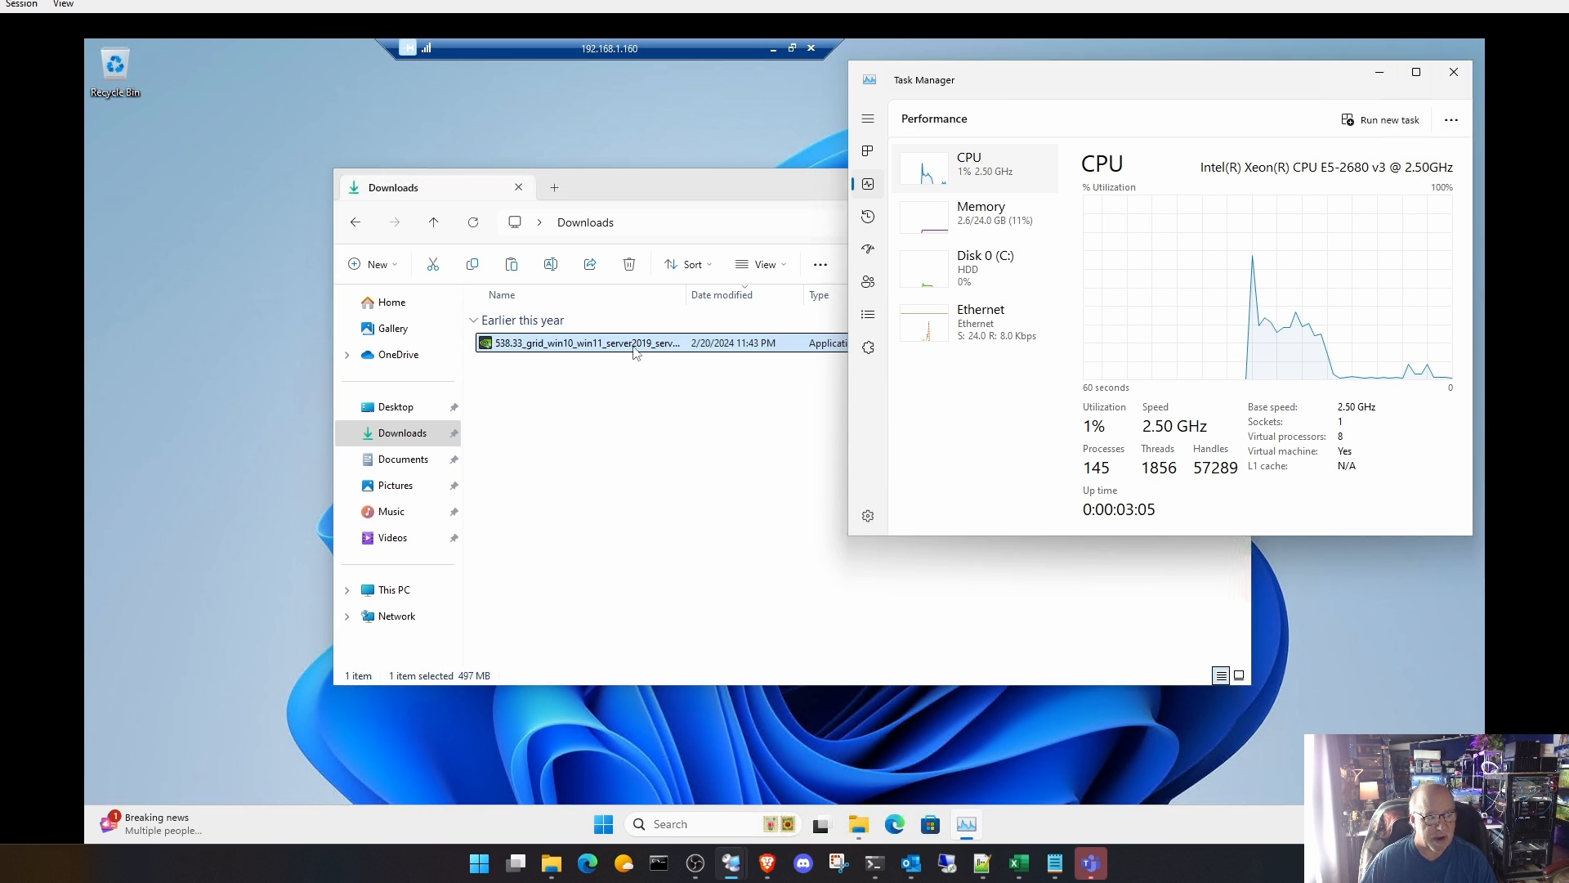
double_click(615, 348)
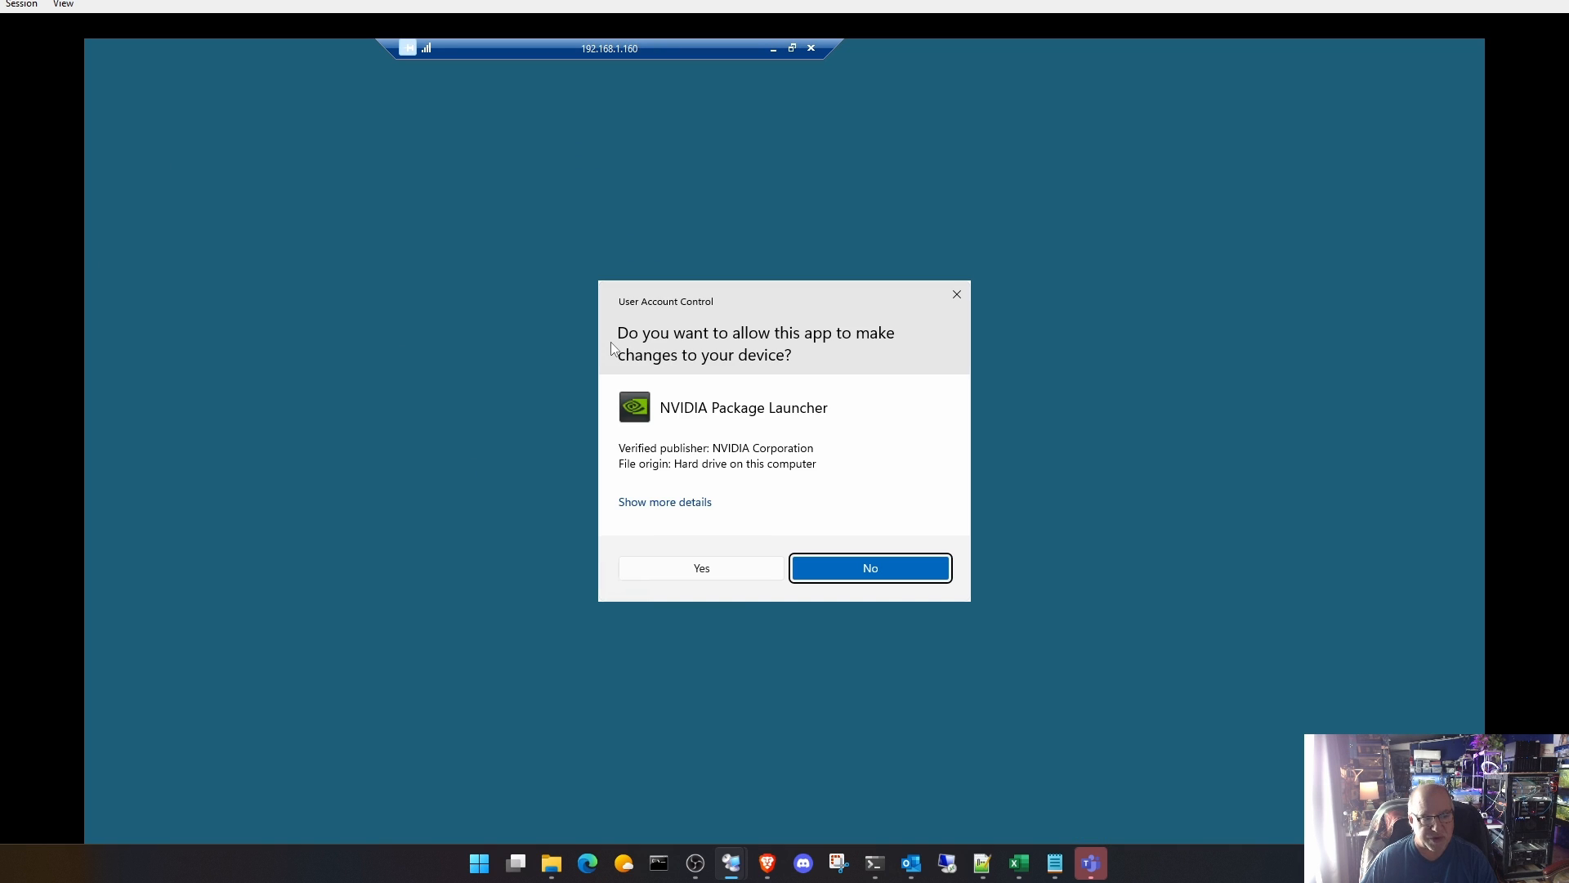
click(710, 572)
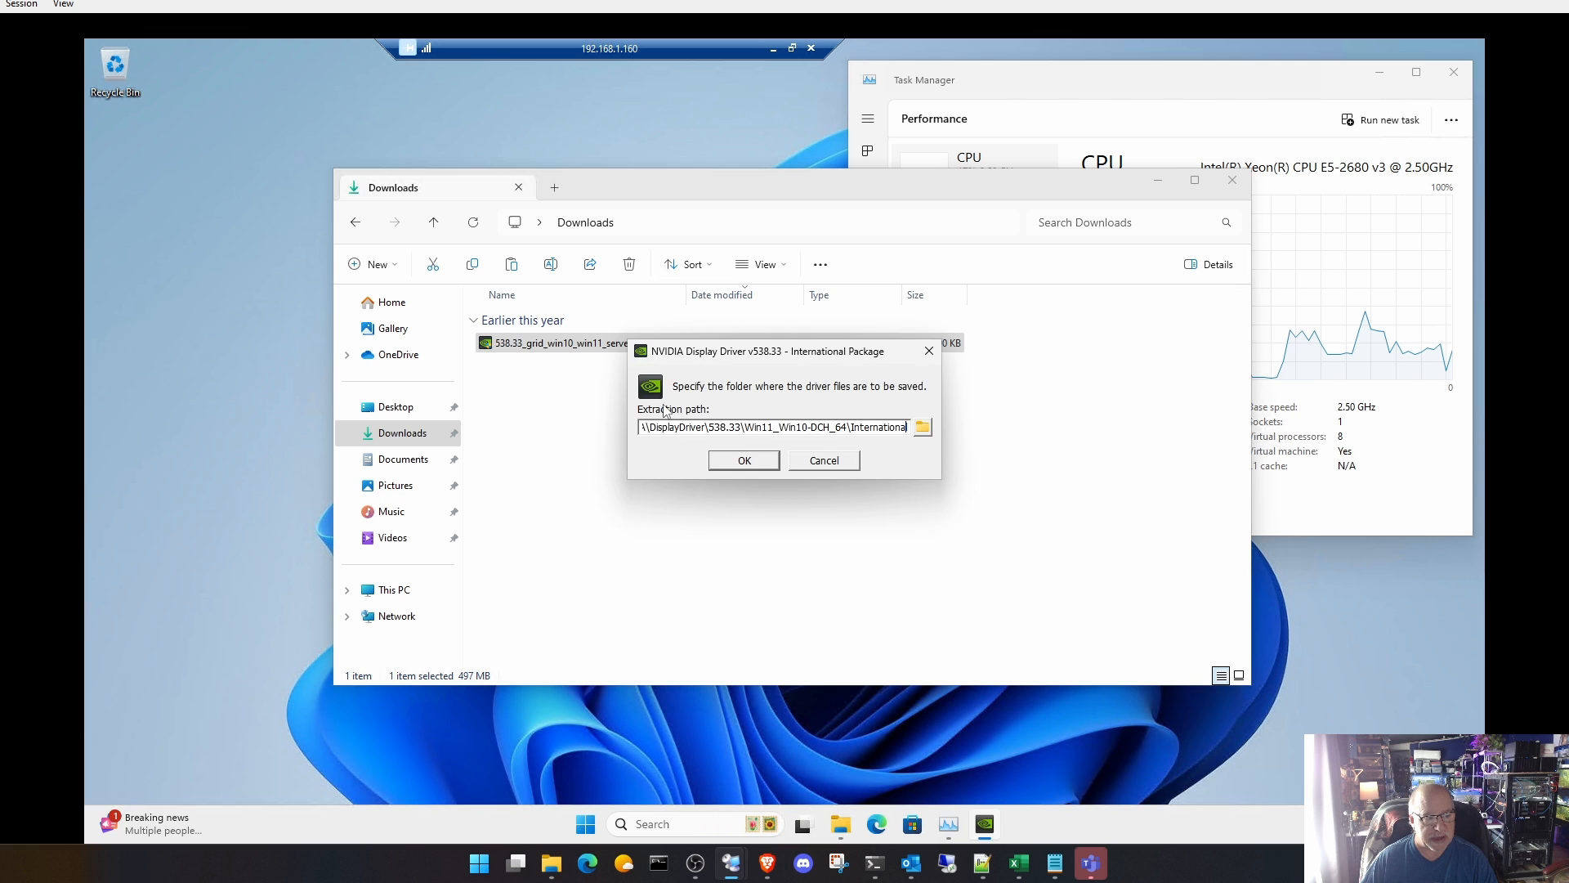
click(759, 462)
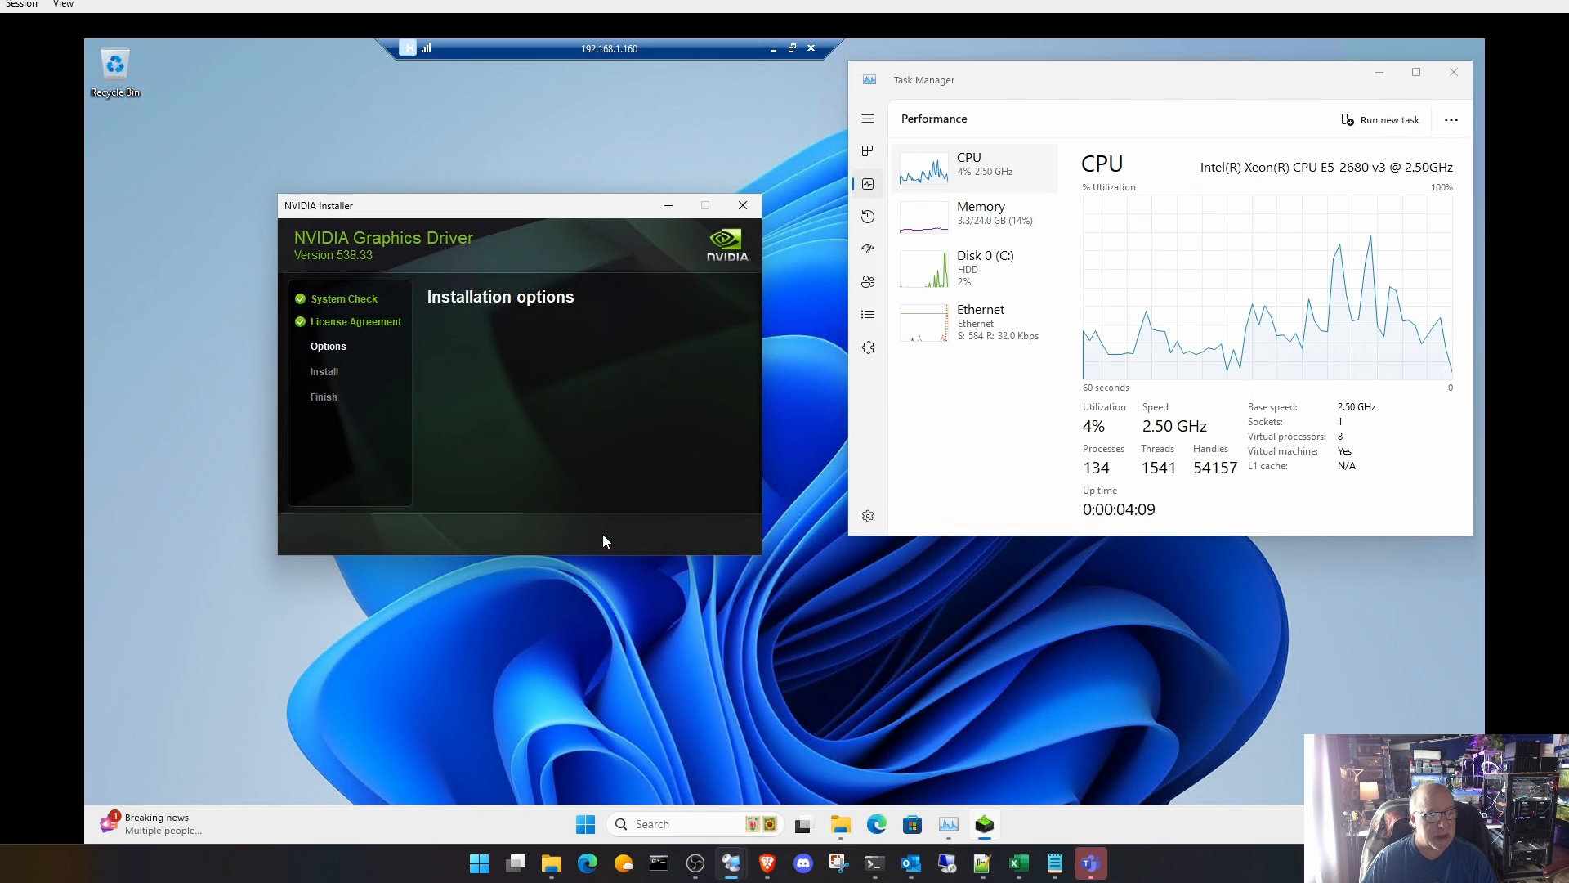
Step: Start a custom installation of the NVIDIA graphics driver with RTX Desktop Manager excluded
click(529, 390)
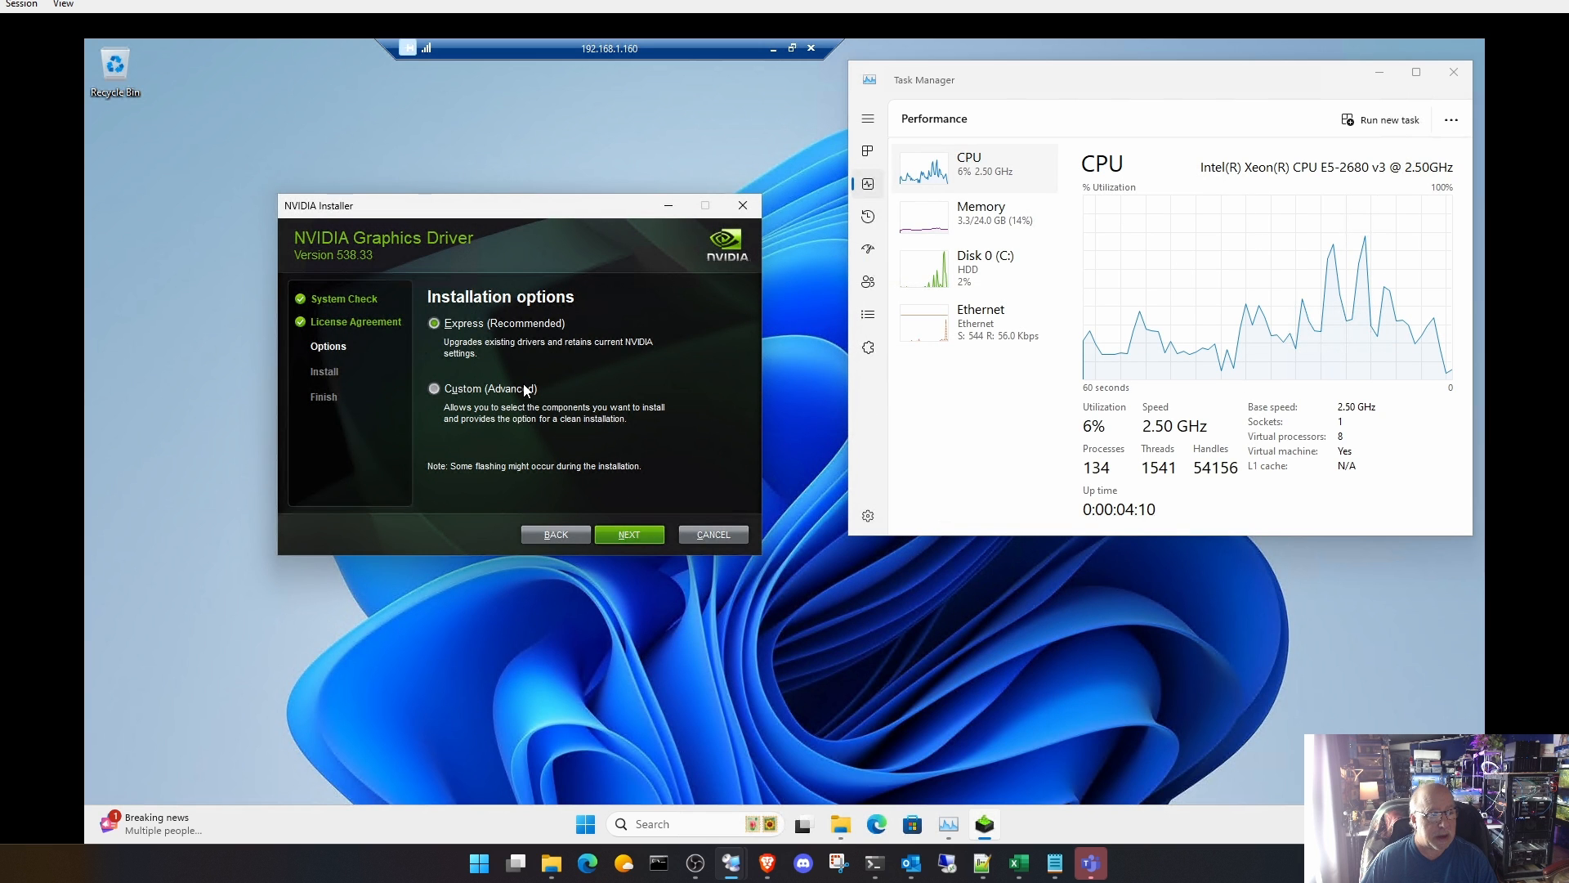
click(648, 536)
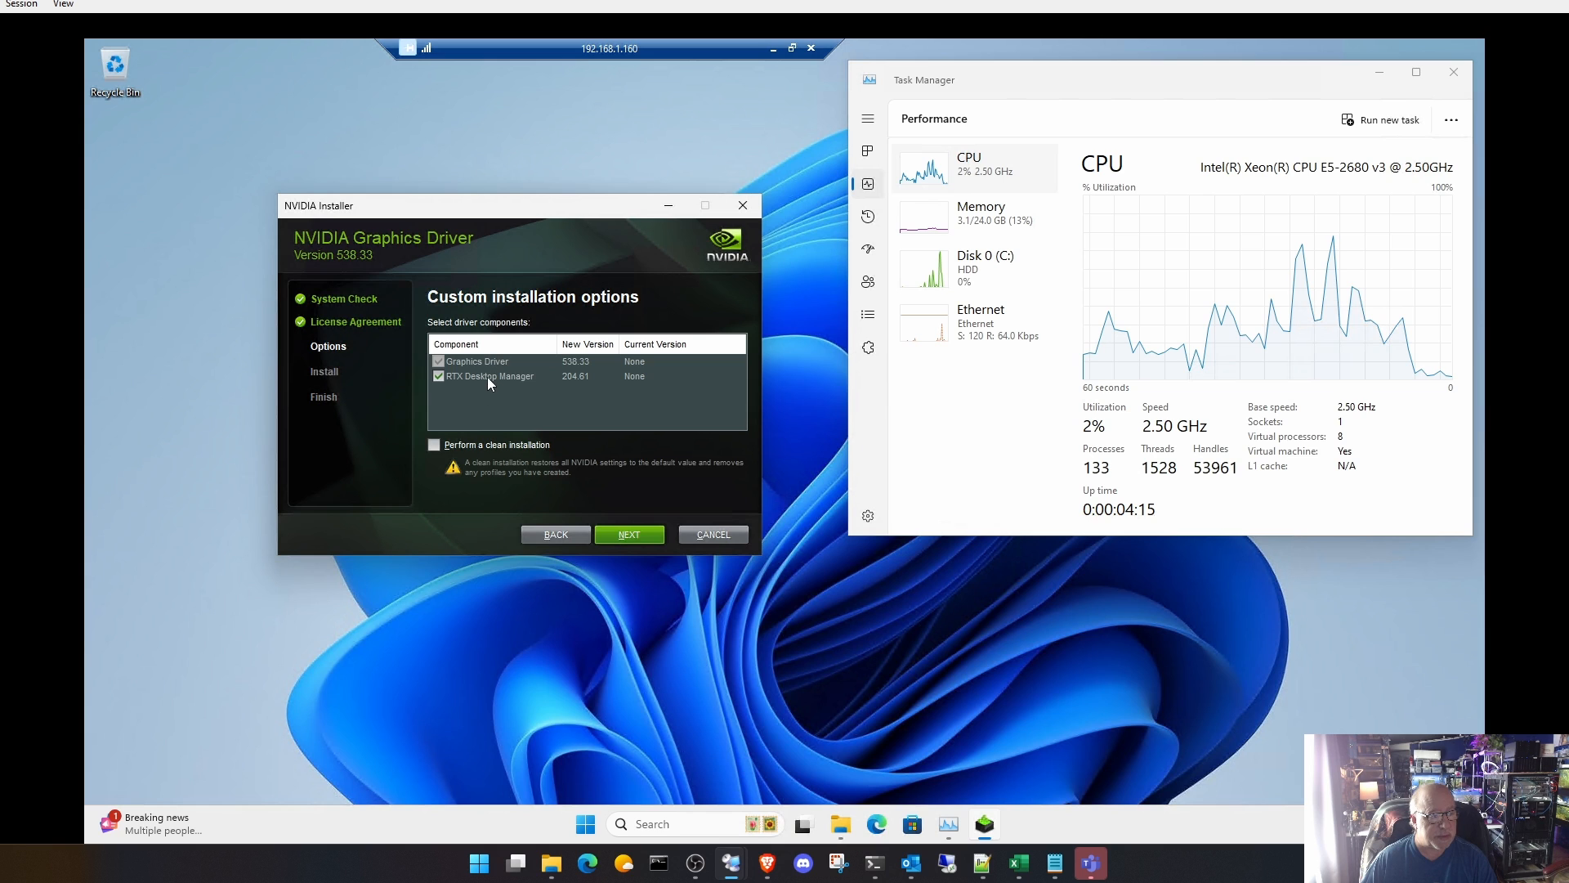
click(446, 376)
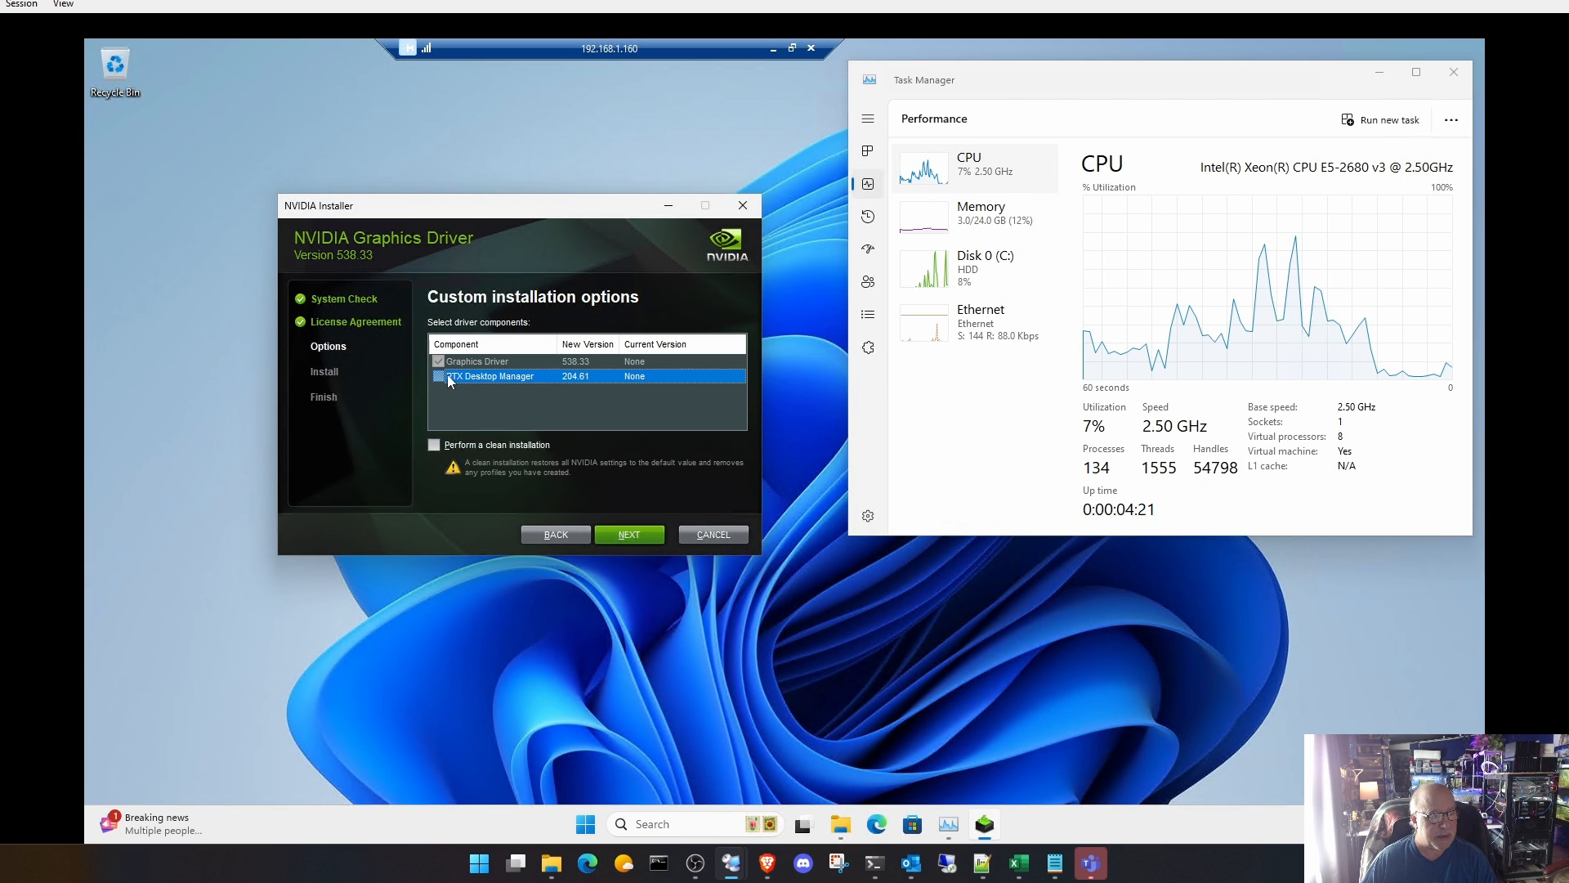
click(634, 537)
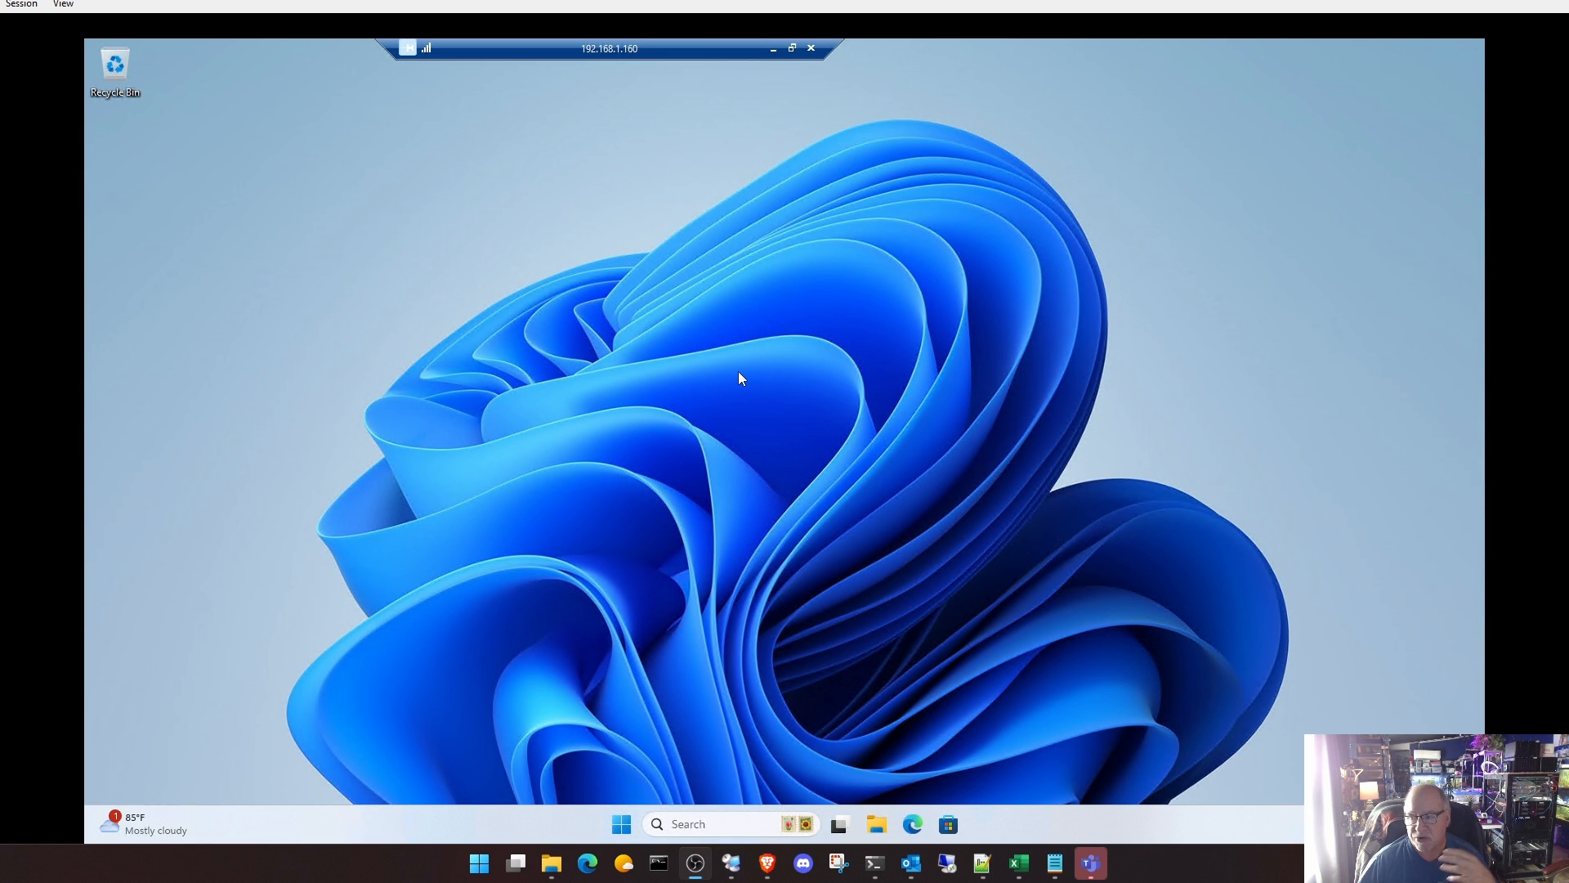
Step: Open Task Manager's GPU 0 performance view and enlarge the window to examine the Tesla P40's driver details
right_click(613, 815)
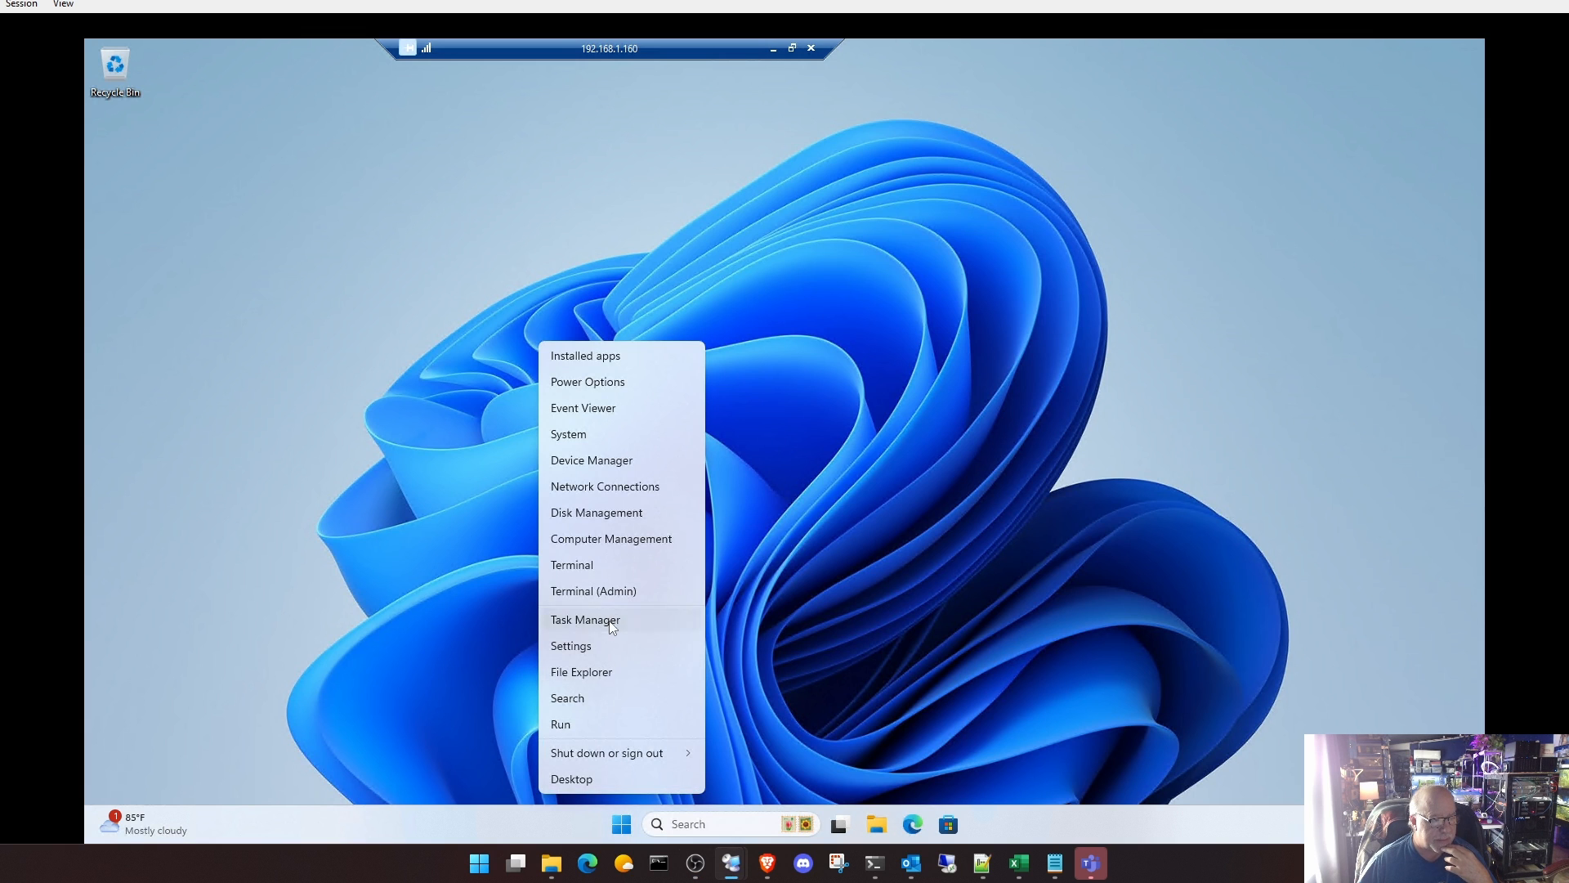
click(613, 620)
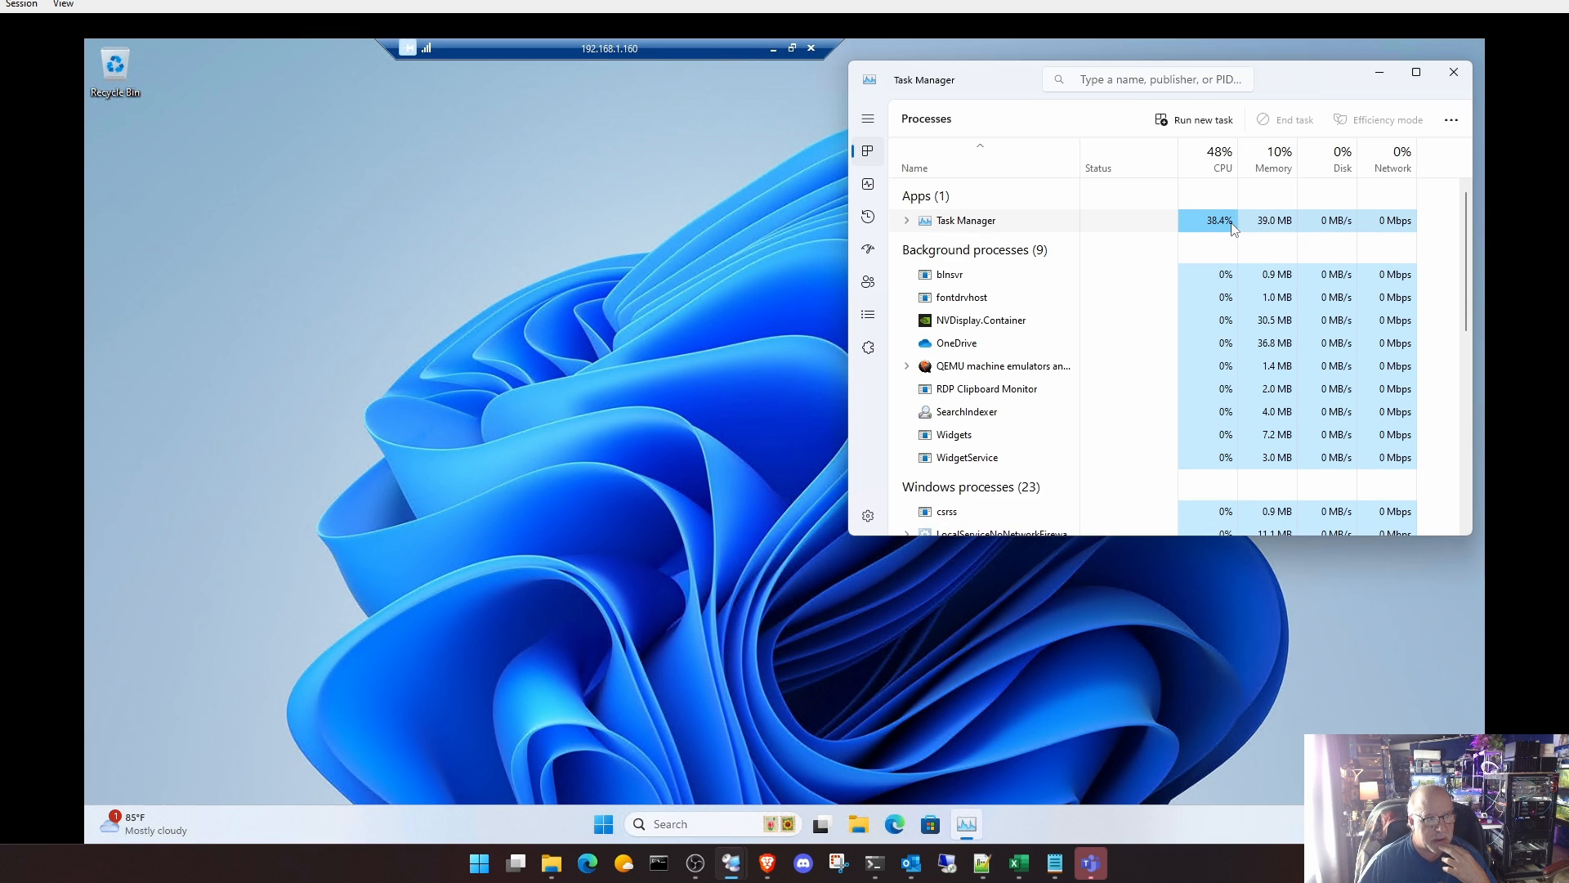
click(868, 185)
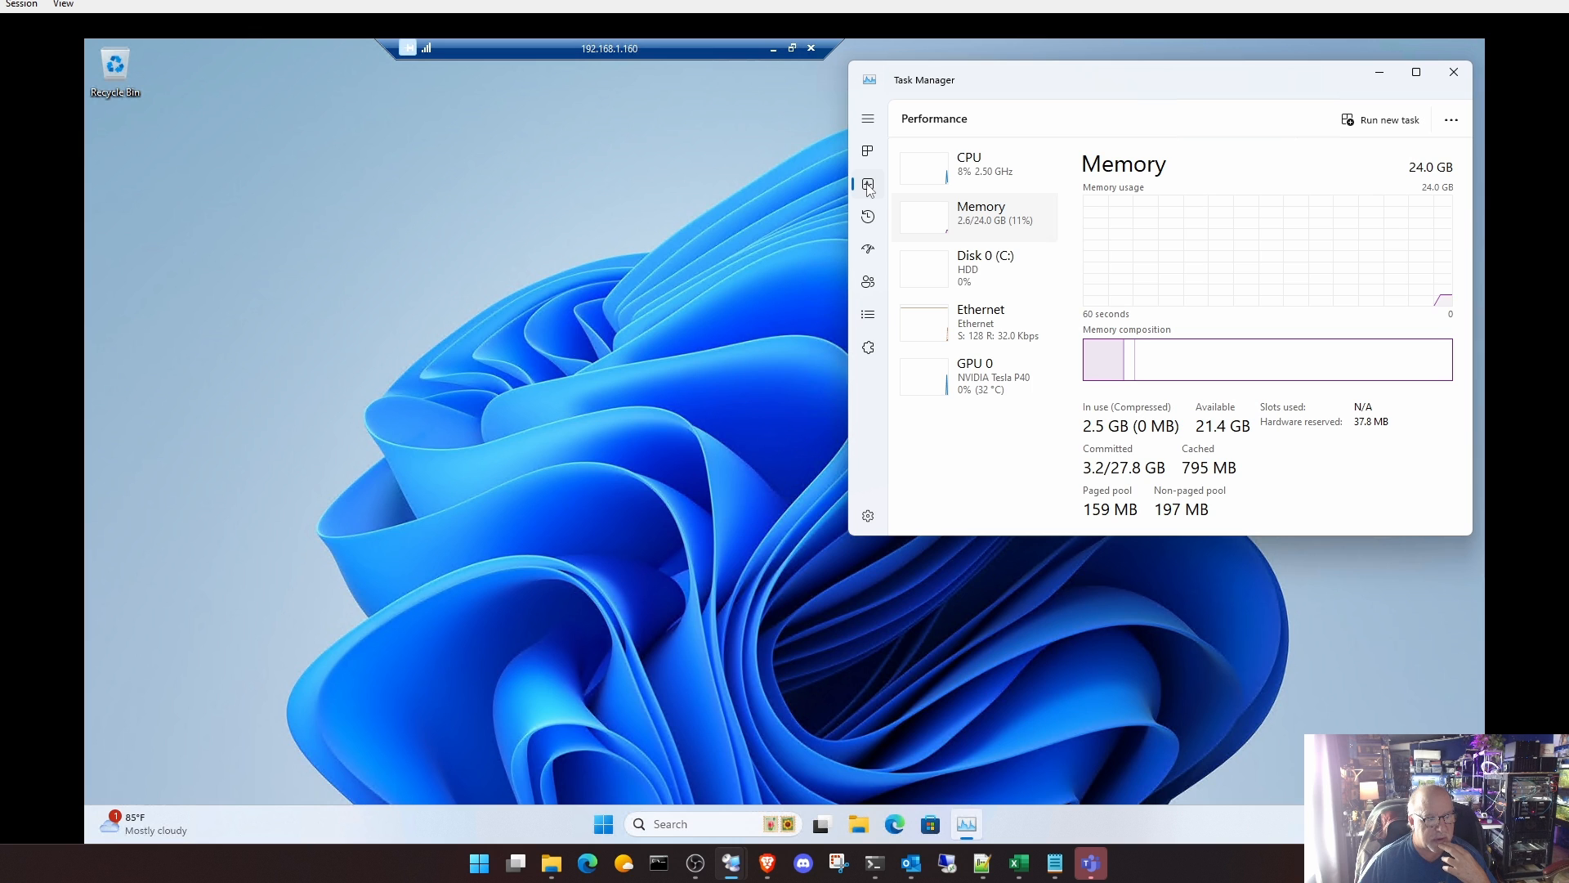
click(976, 390)
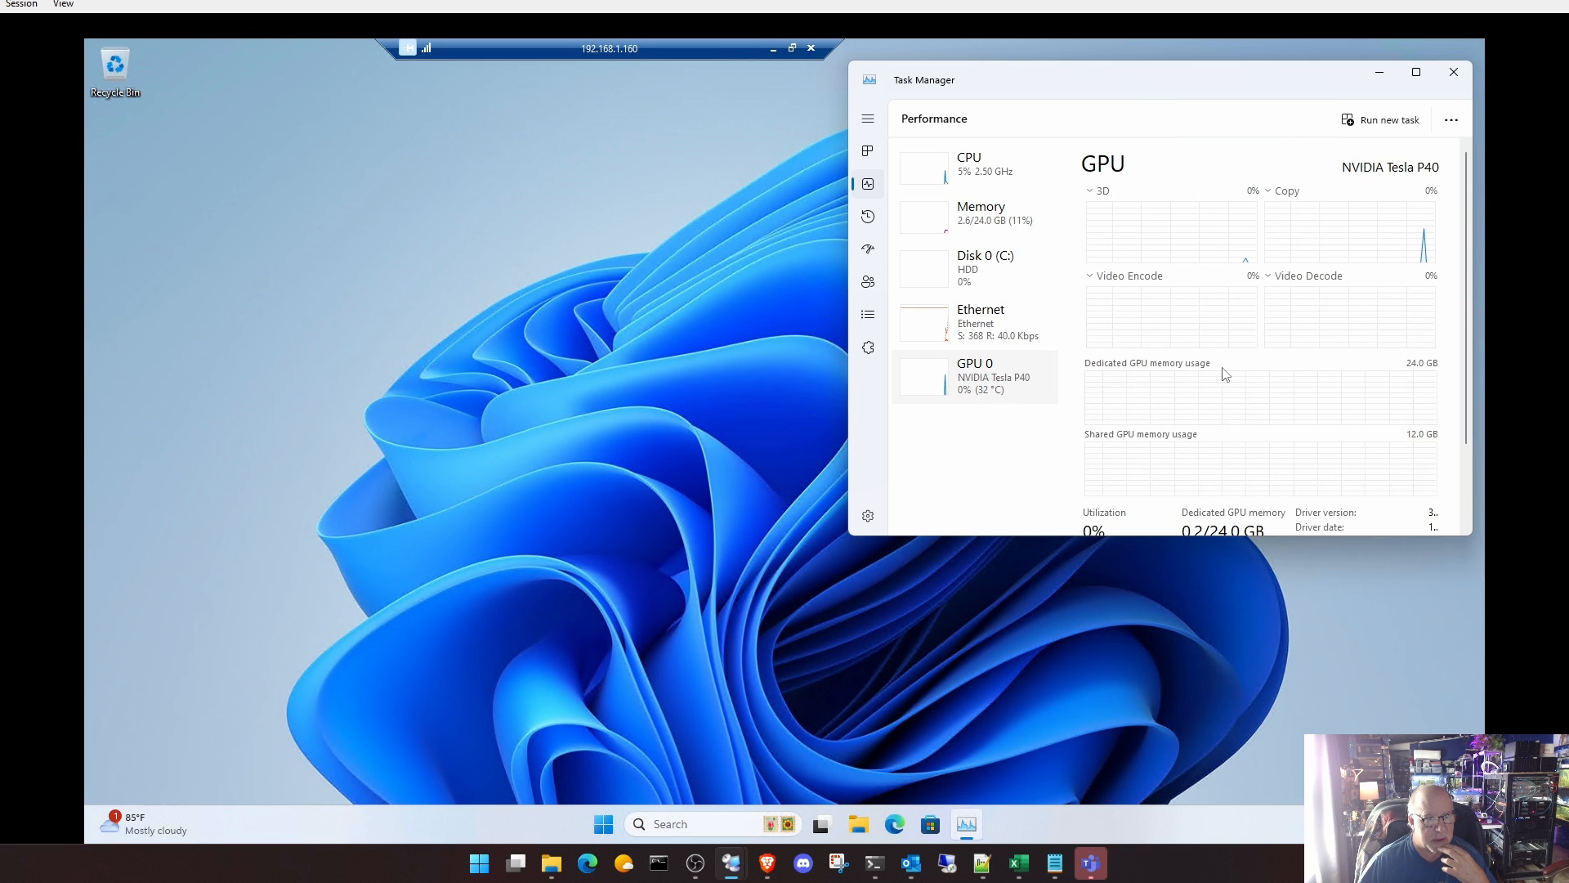
drag(1218, 536, 1207, 697)
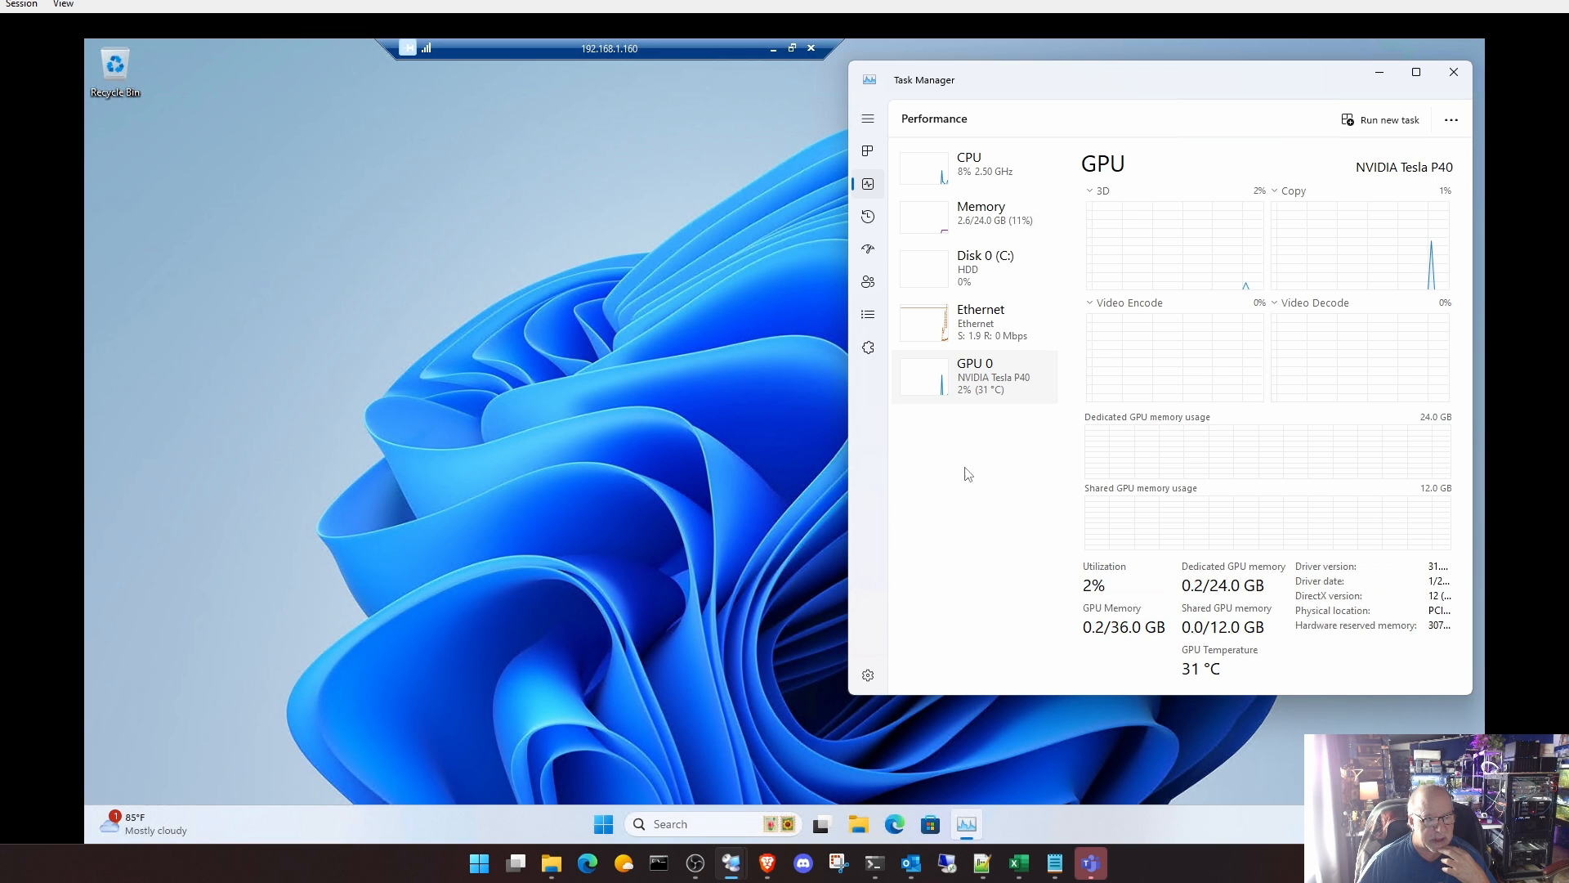
drag(850, 456, 663, 446)
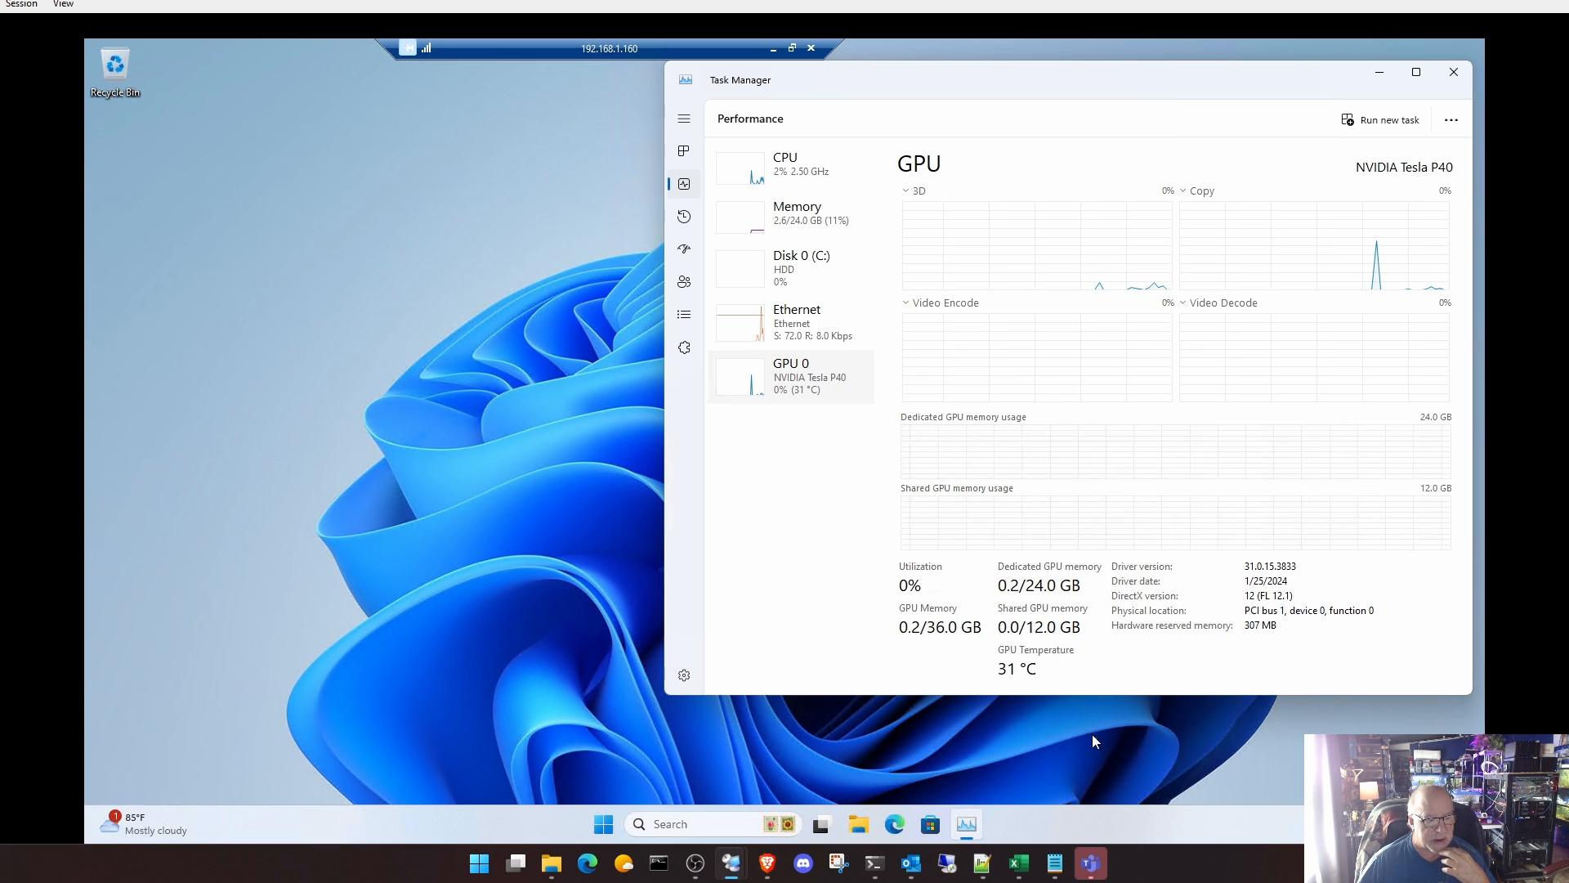
Step: Run nvidia-smi in an administrator terminal to check the Tesla P40, and close the terminal
right_click(605, 829)
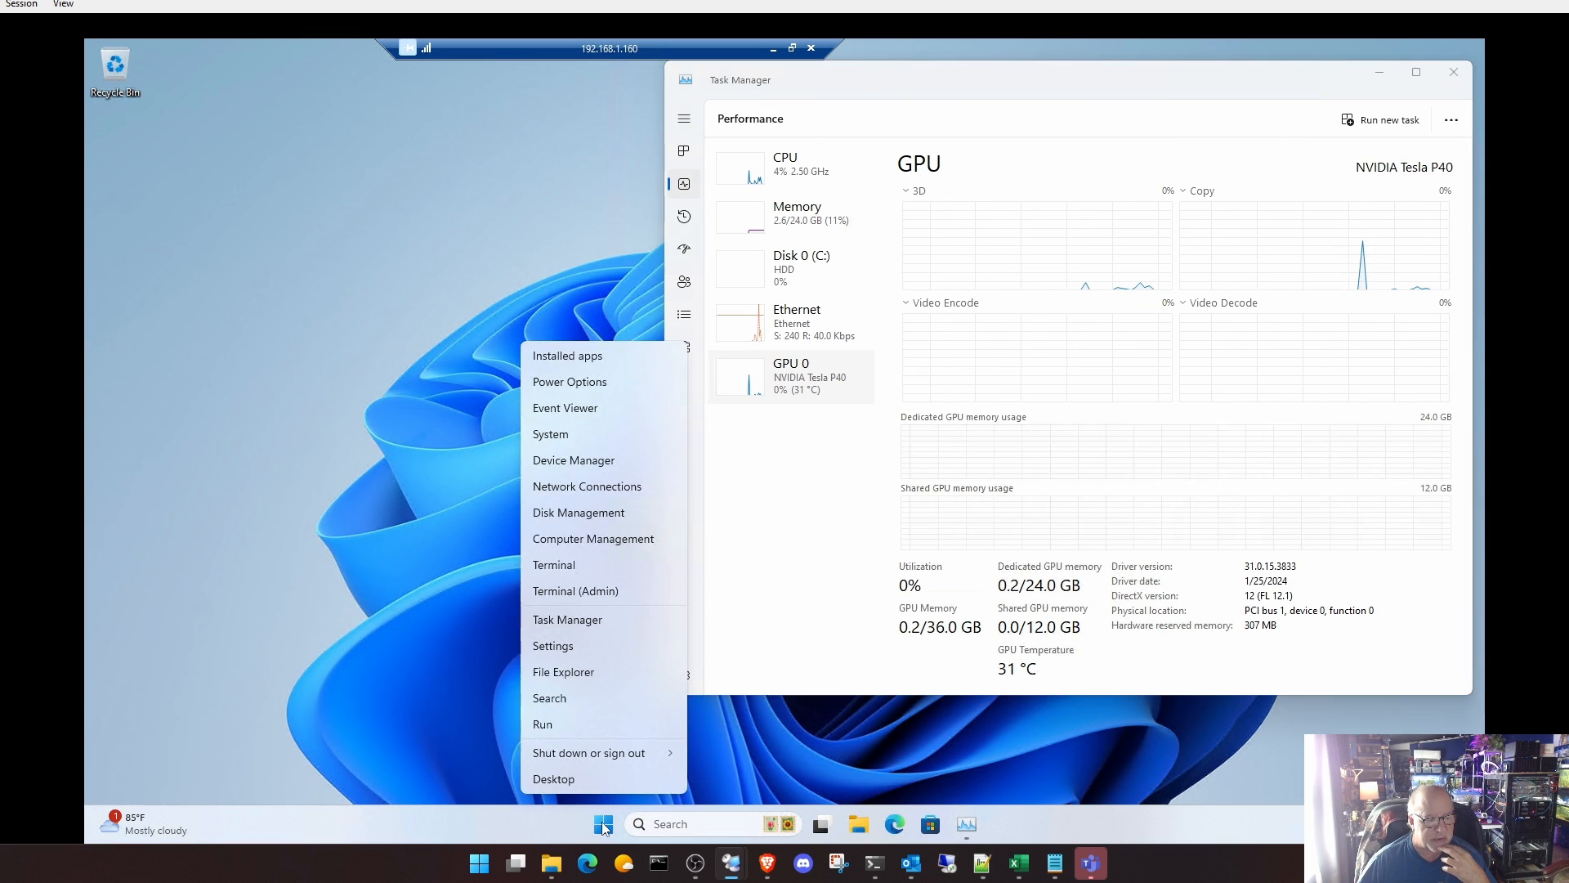
click(609, 590)
click(725, 569)
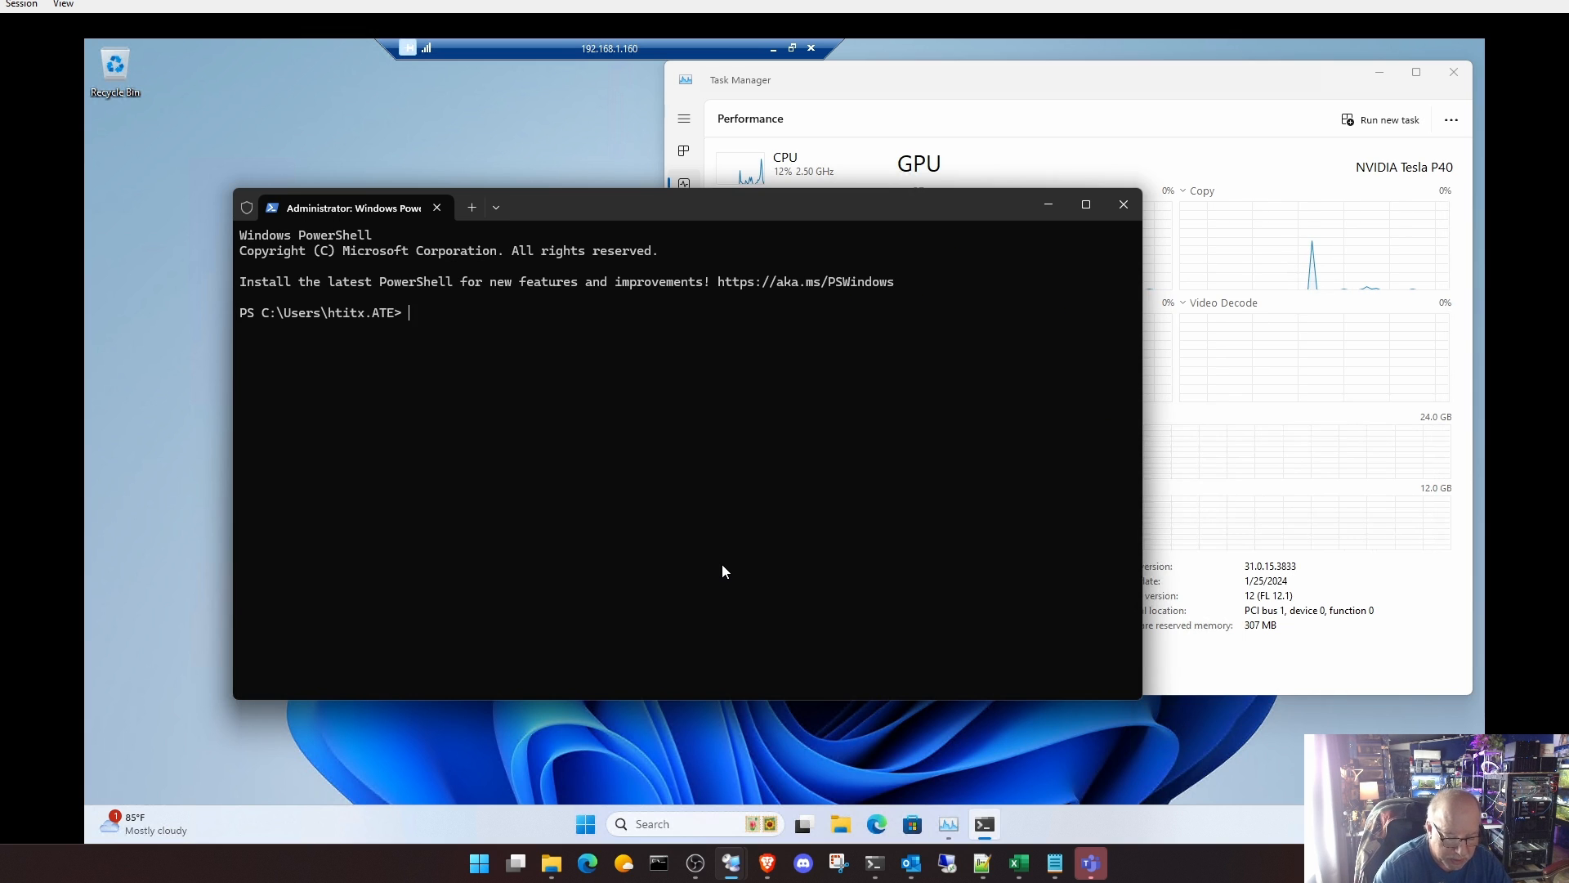
text(nvidi)
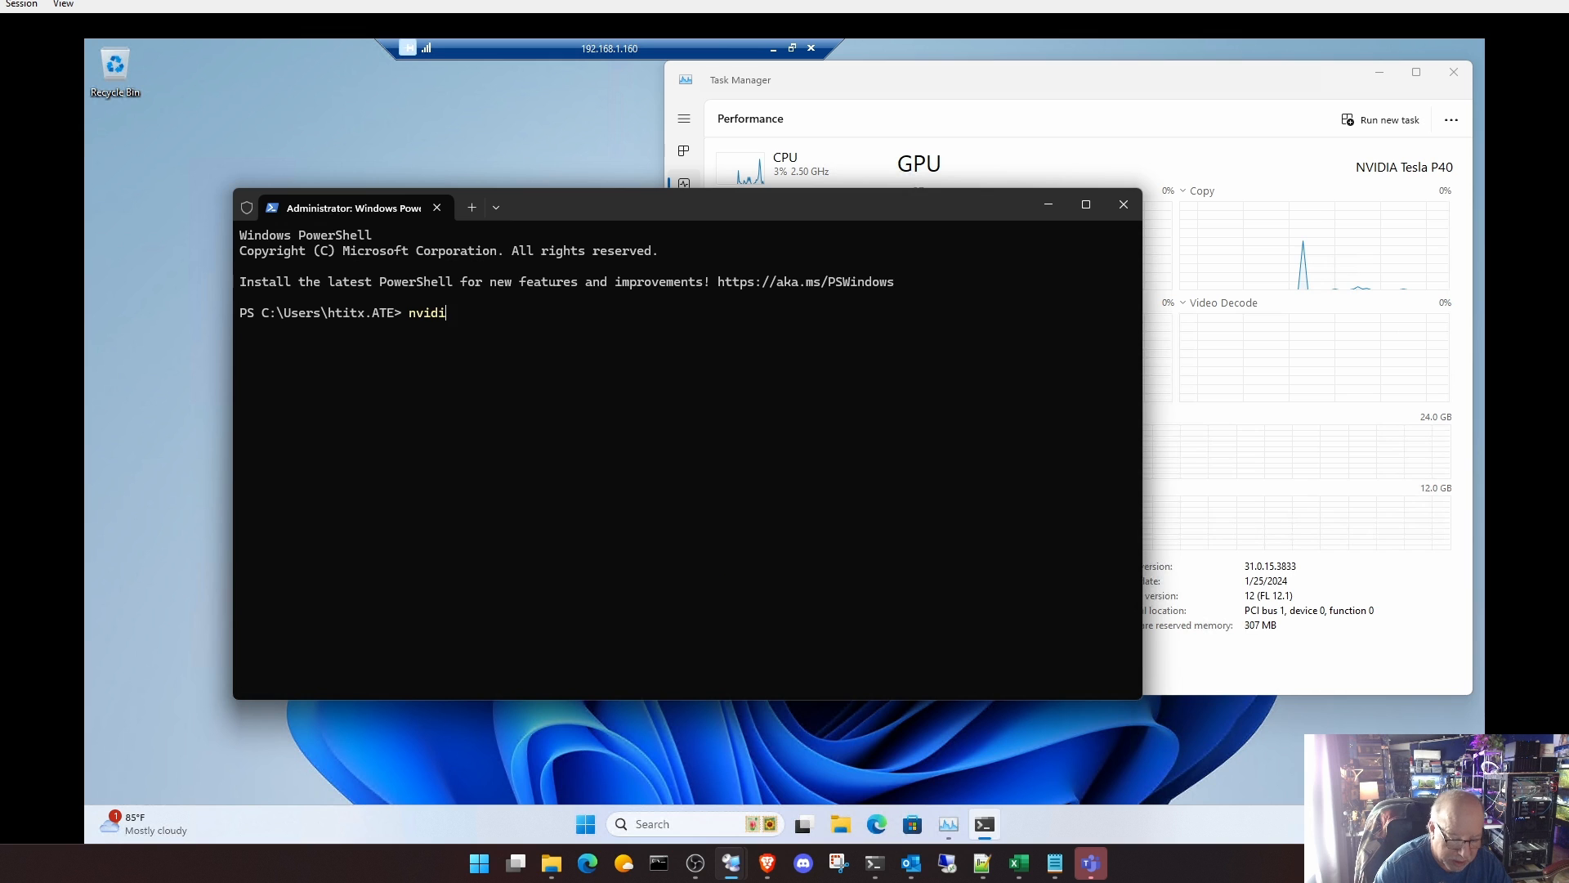
text(a-smi)
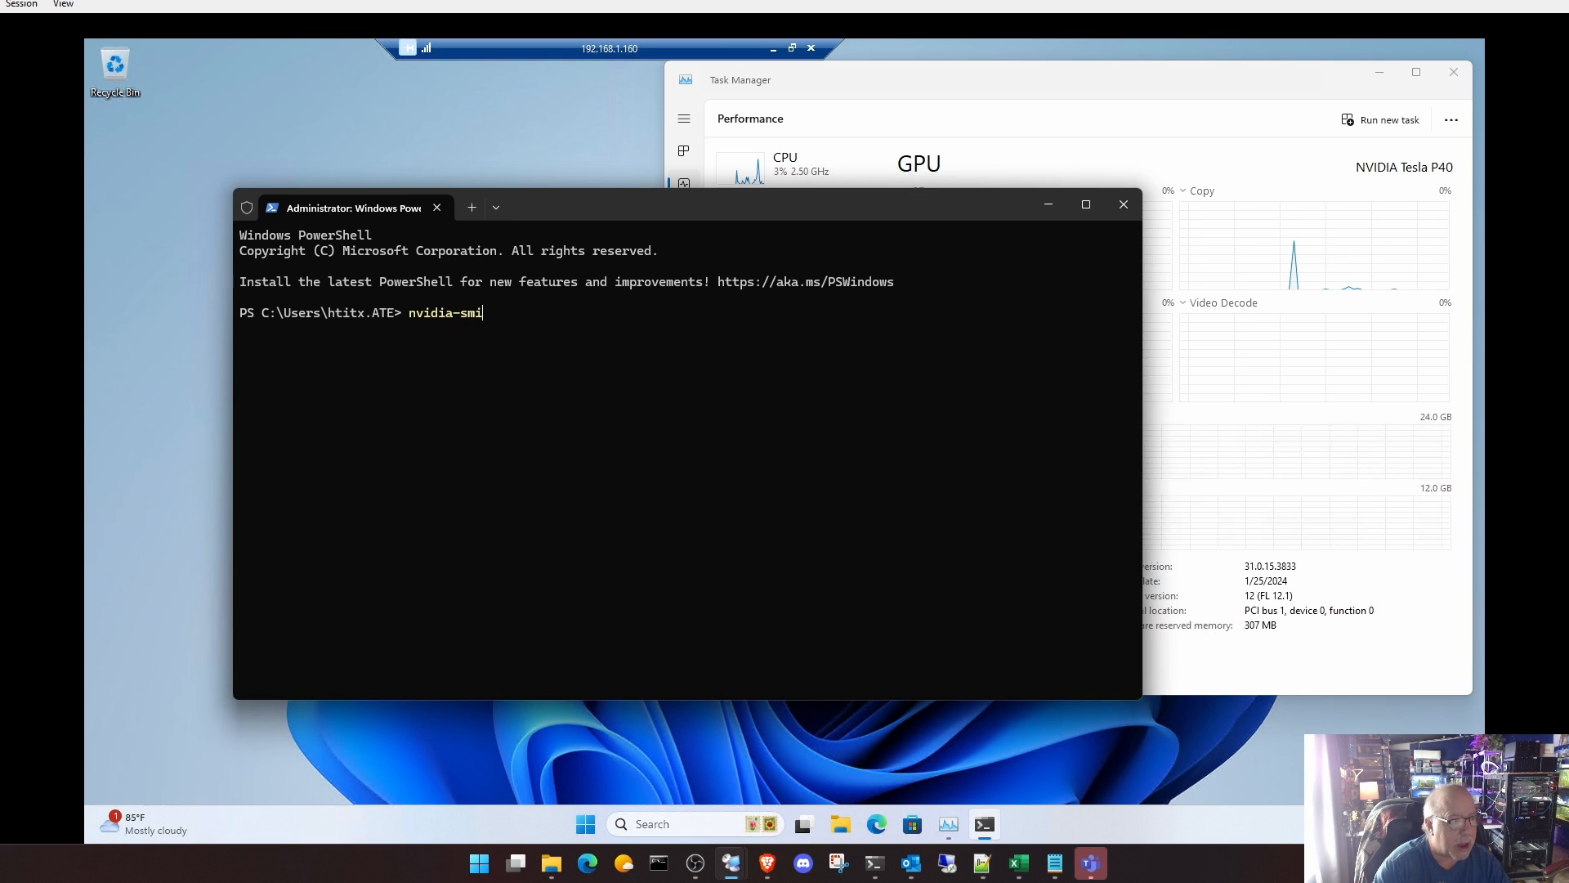
key(Return)
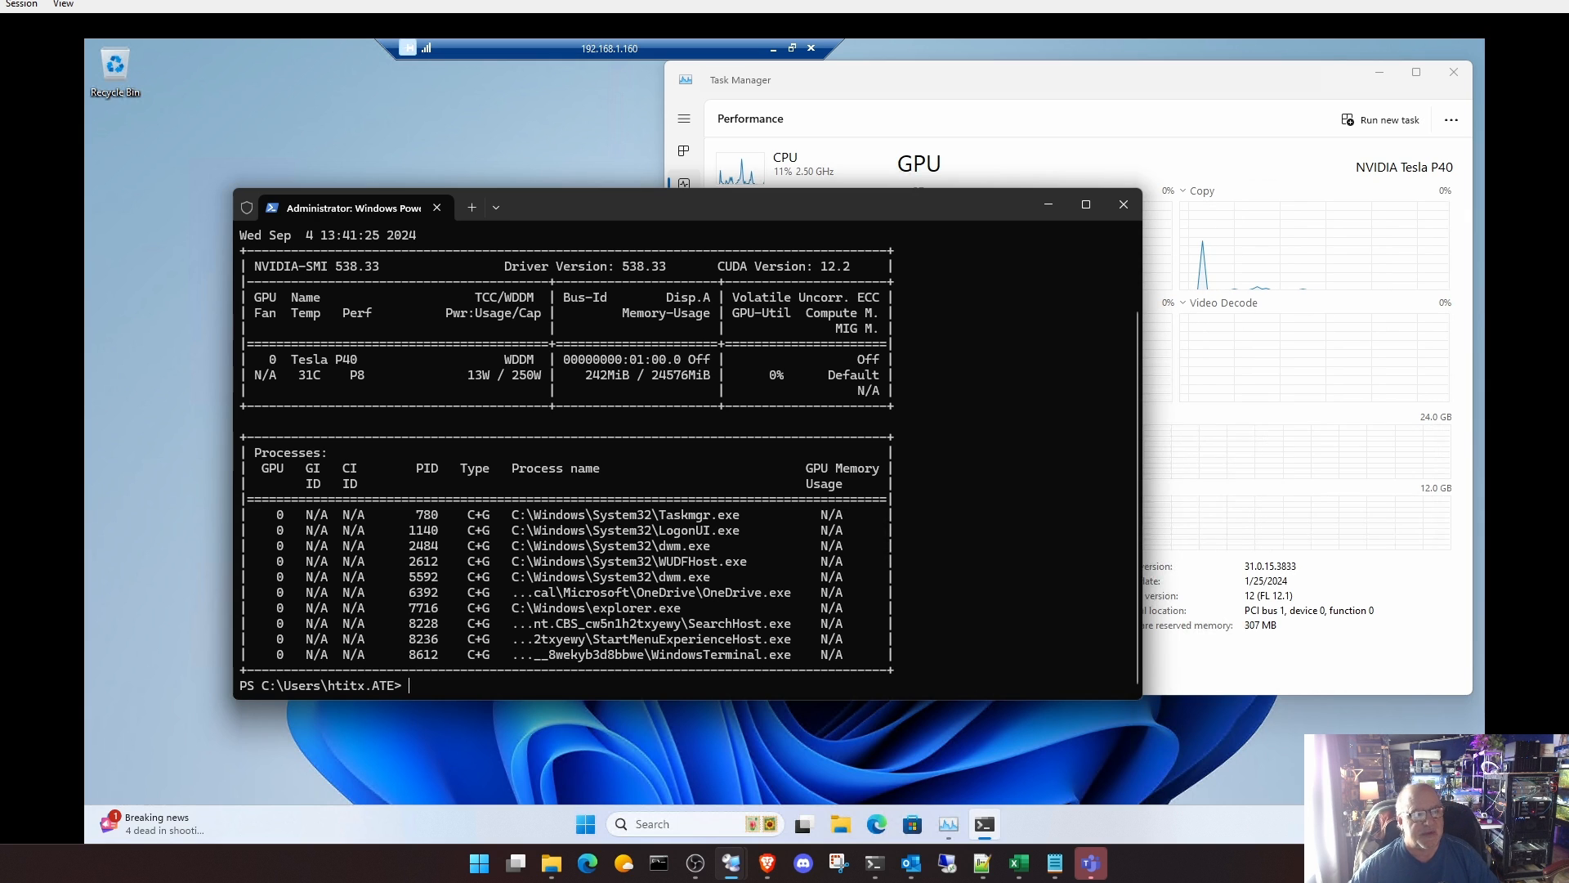
click(1124, 207)
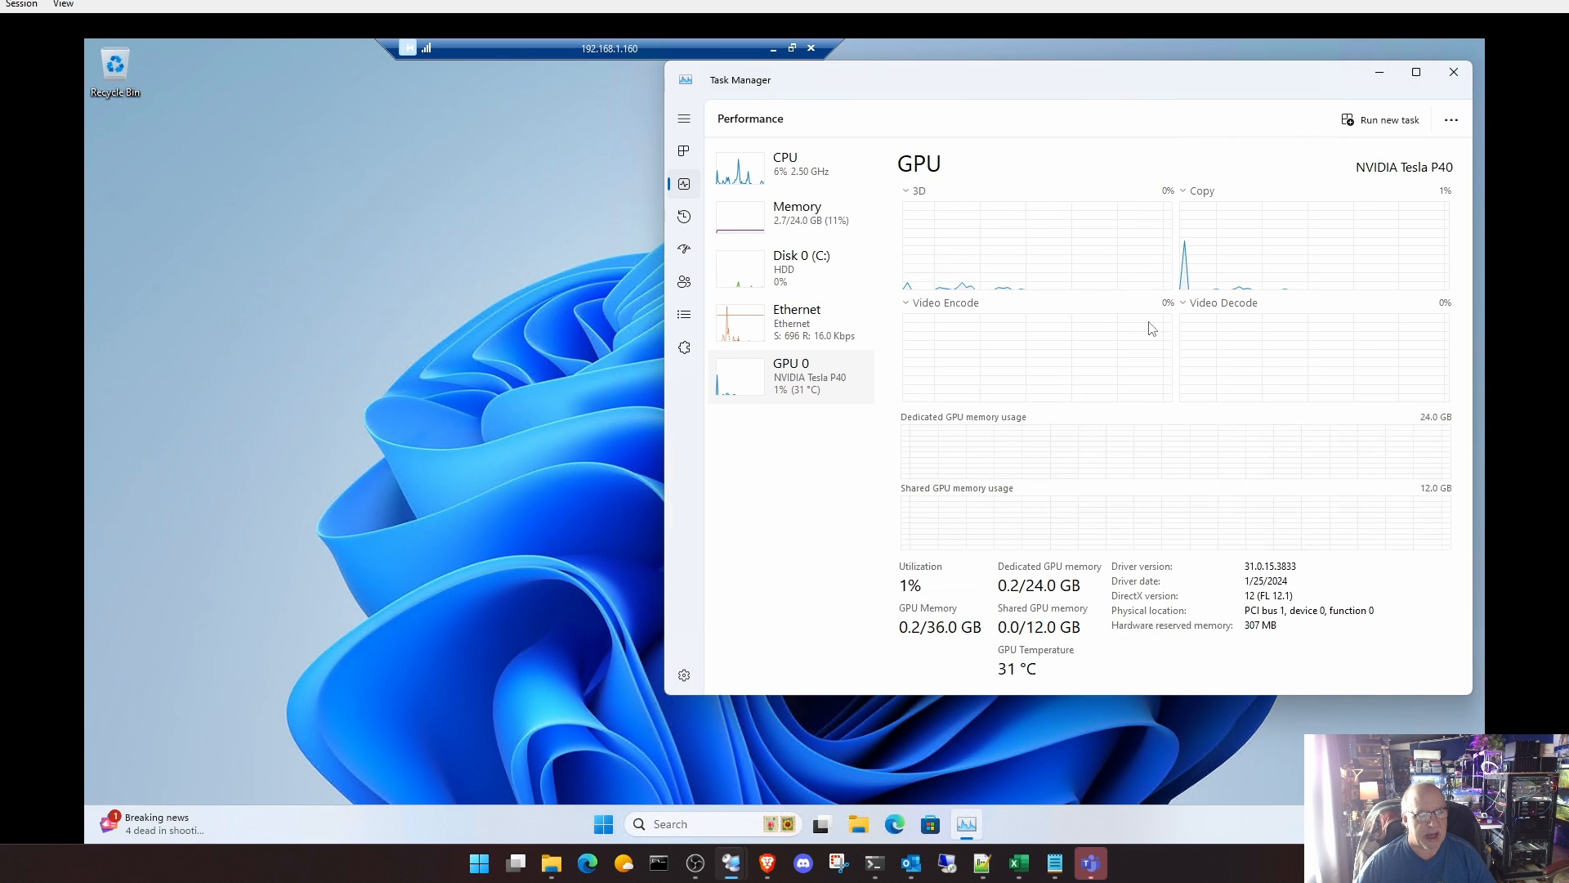
click(821, 180)
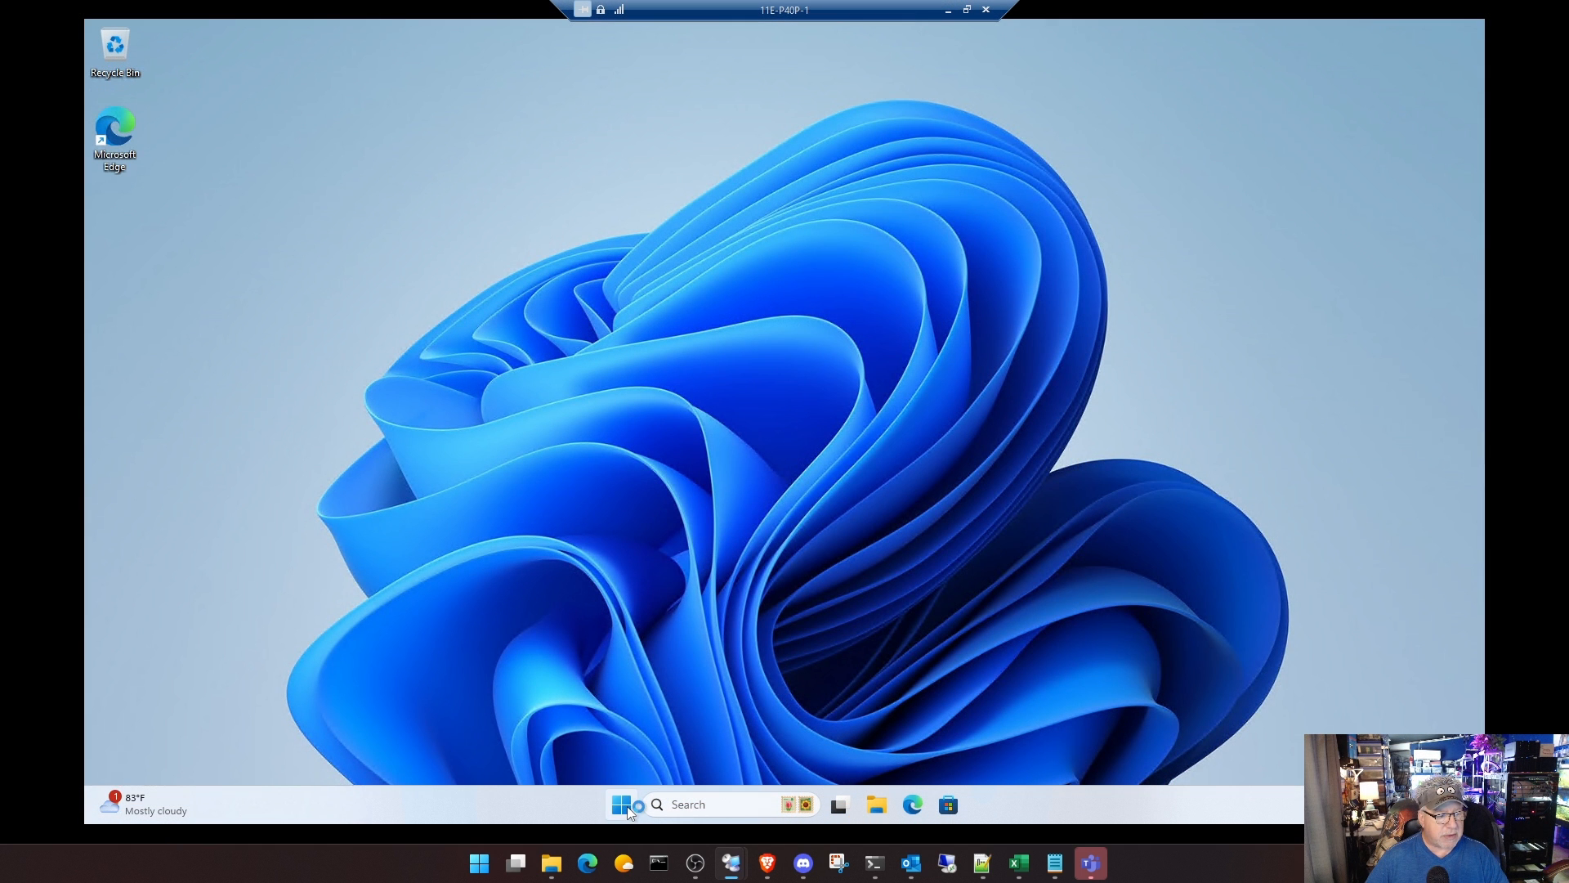
Step: On 11E-P40P-1, examine the CPU, memory, disk and GPU 0 performance in Task Manager
right_click(628, 809)
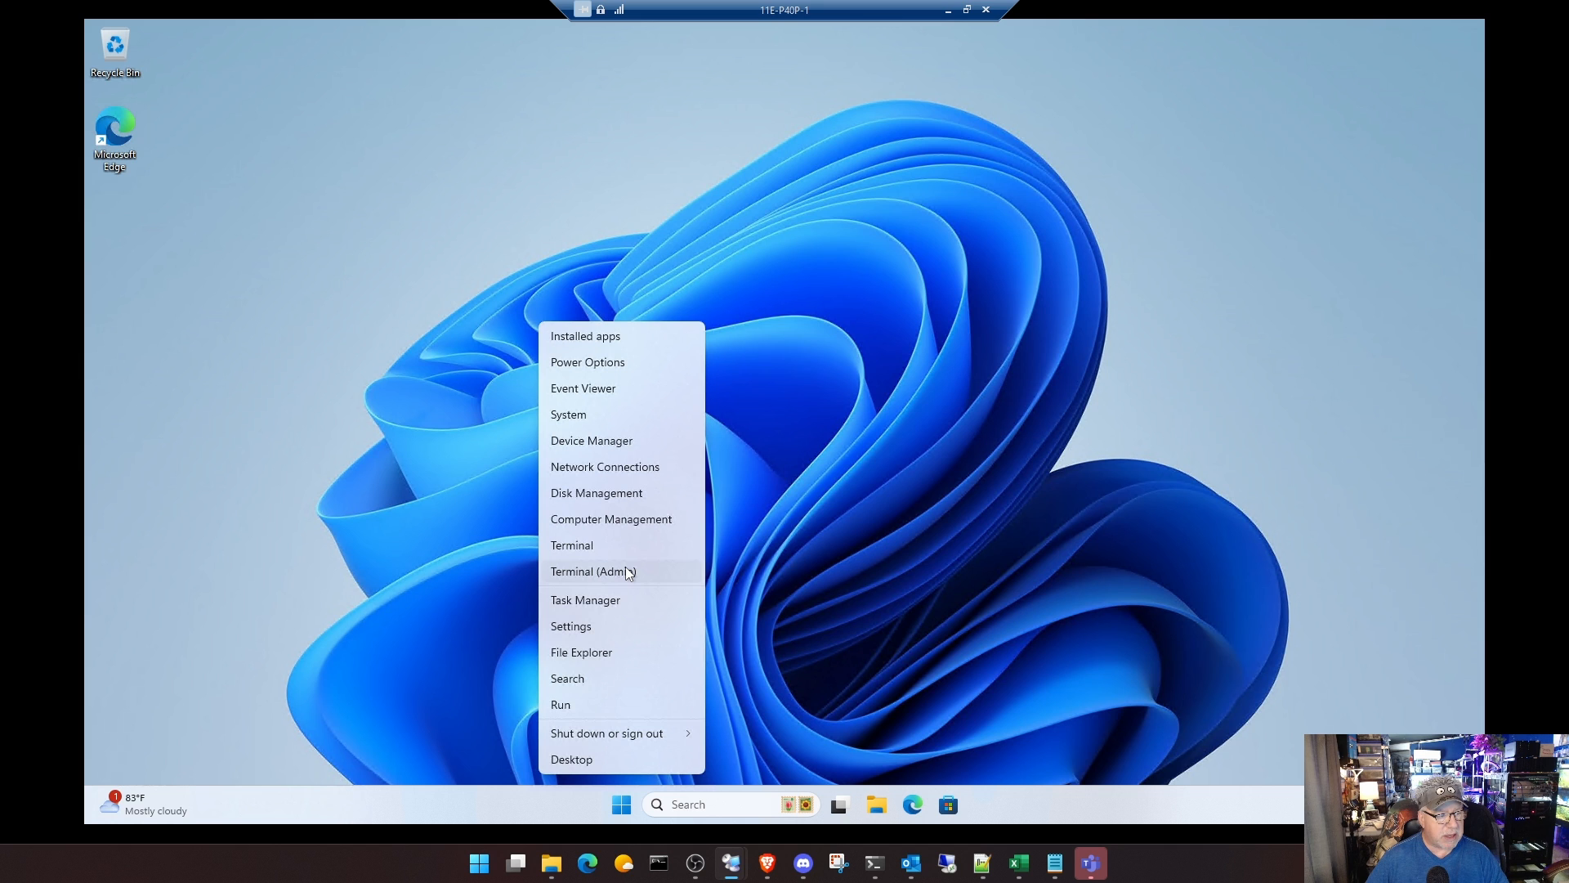
click(617, 600)
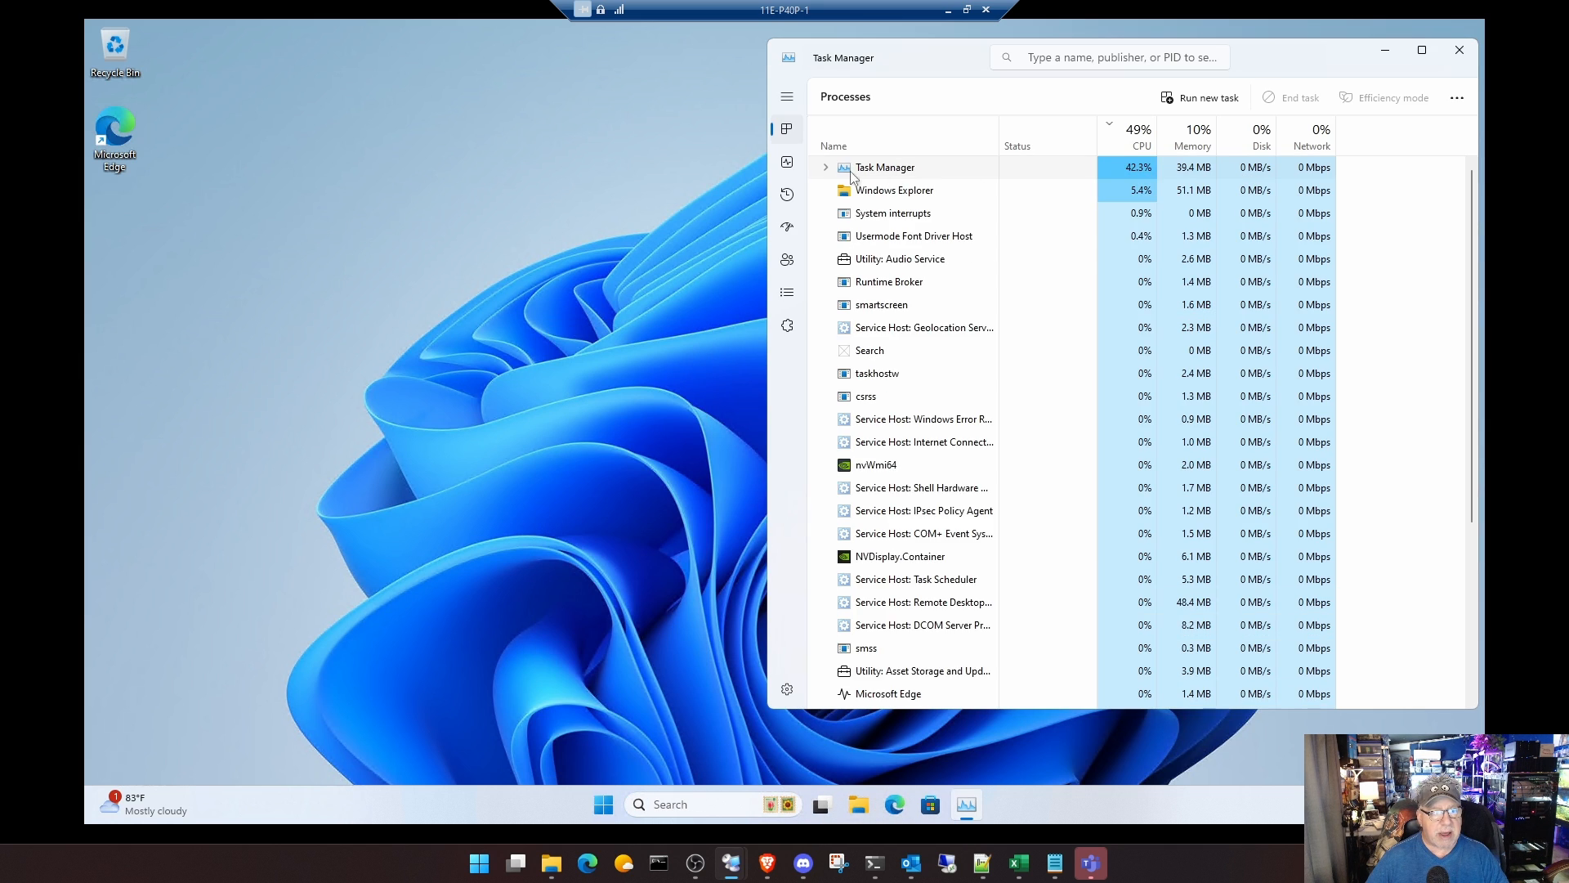
click(788, 163)
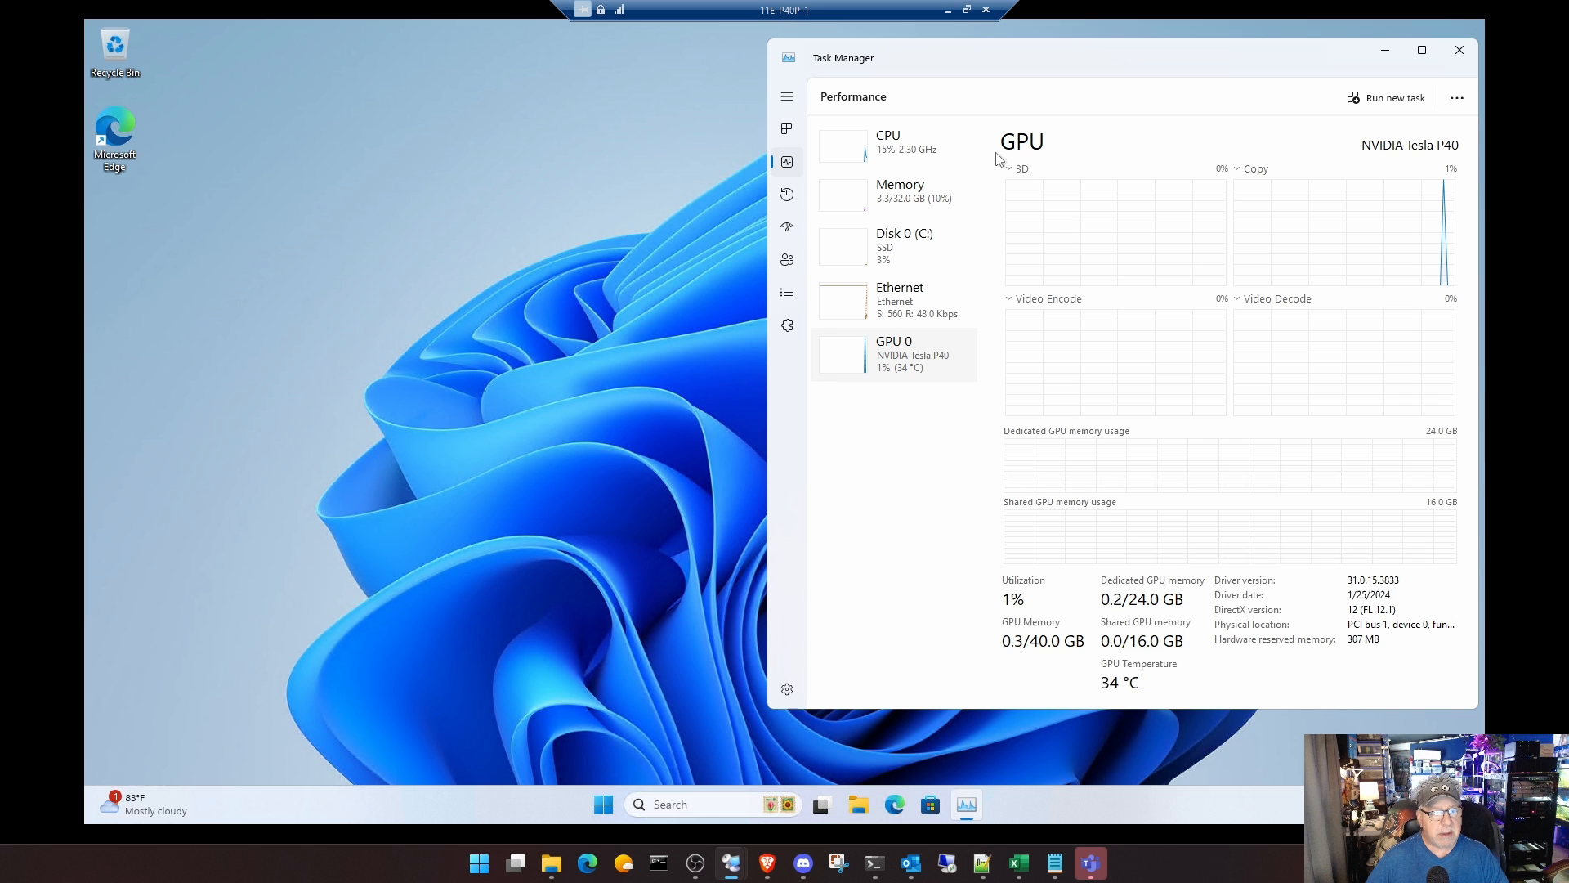
click(936, 155)
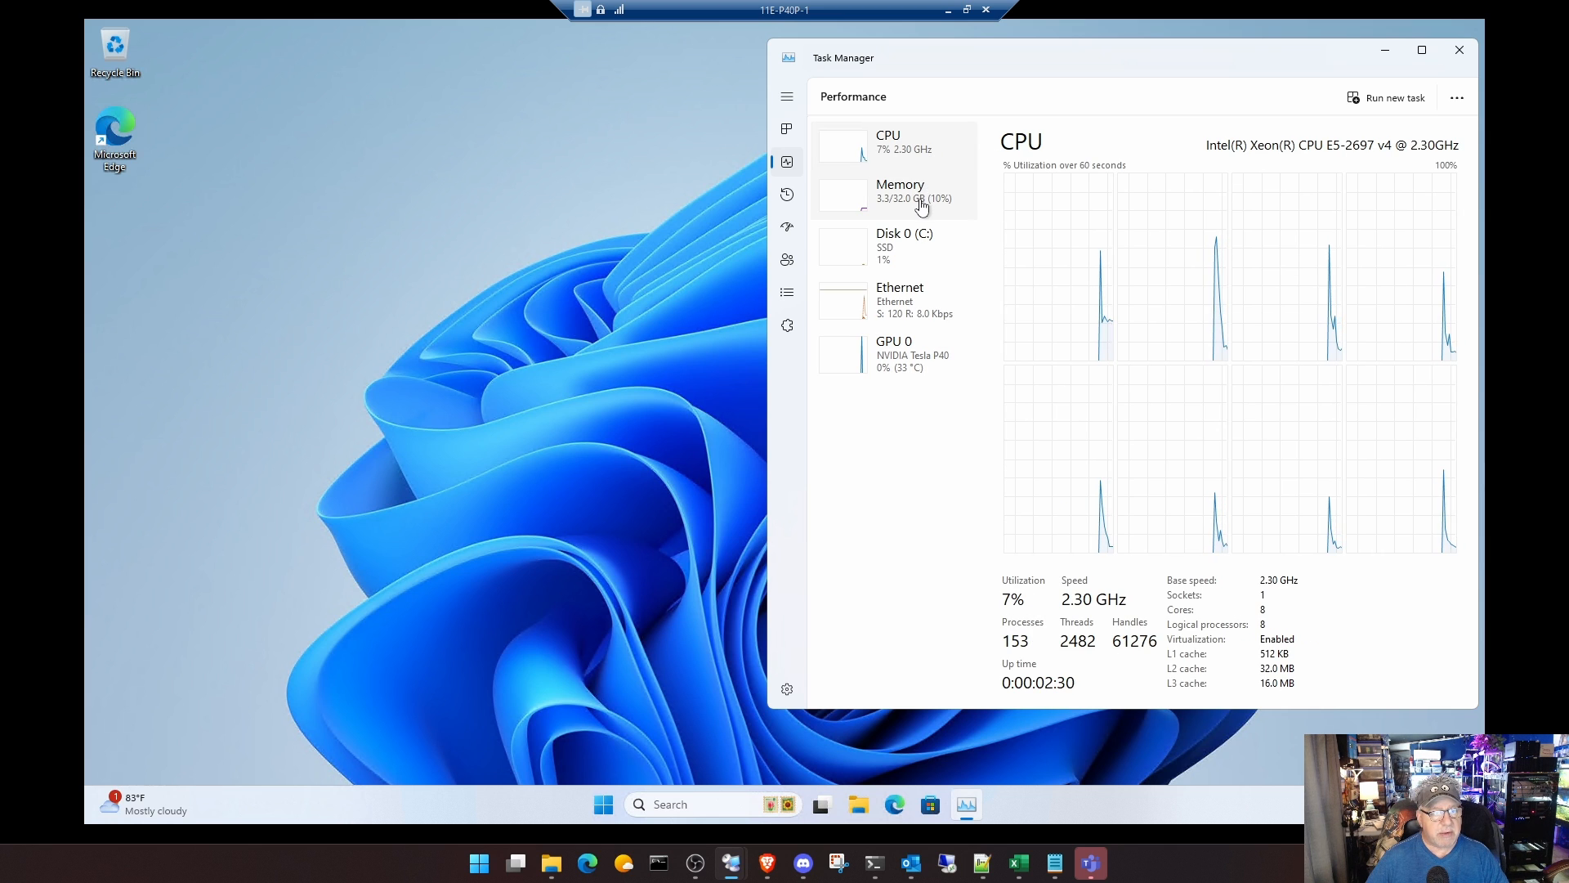
click(930, 181)
click(920, 264)
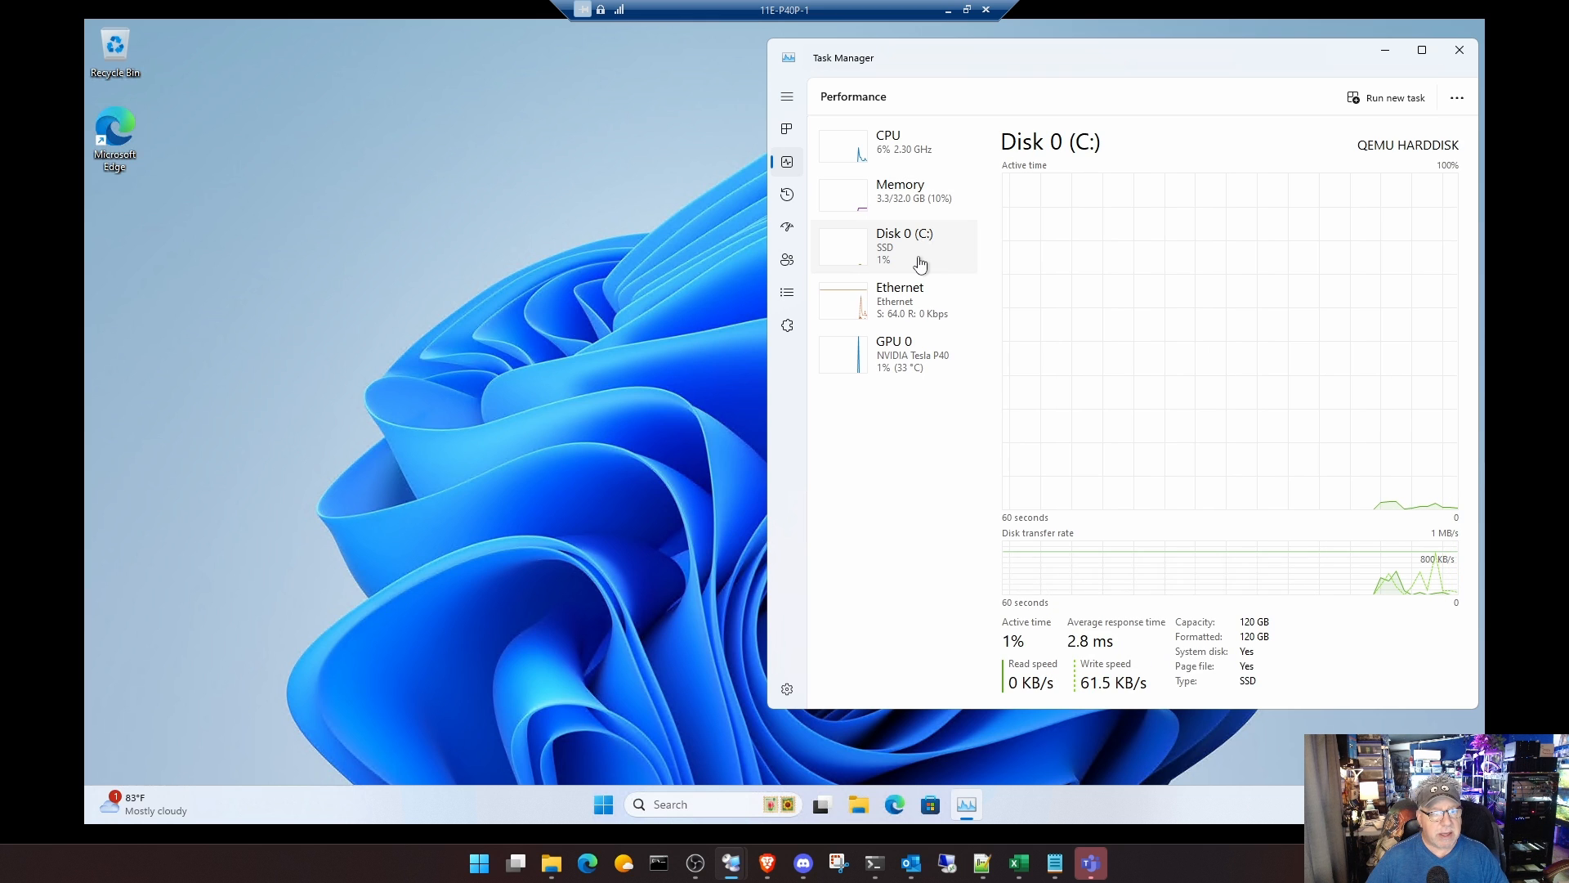
click(920, 363)
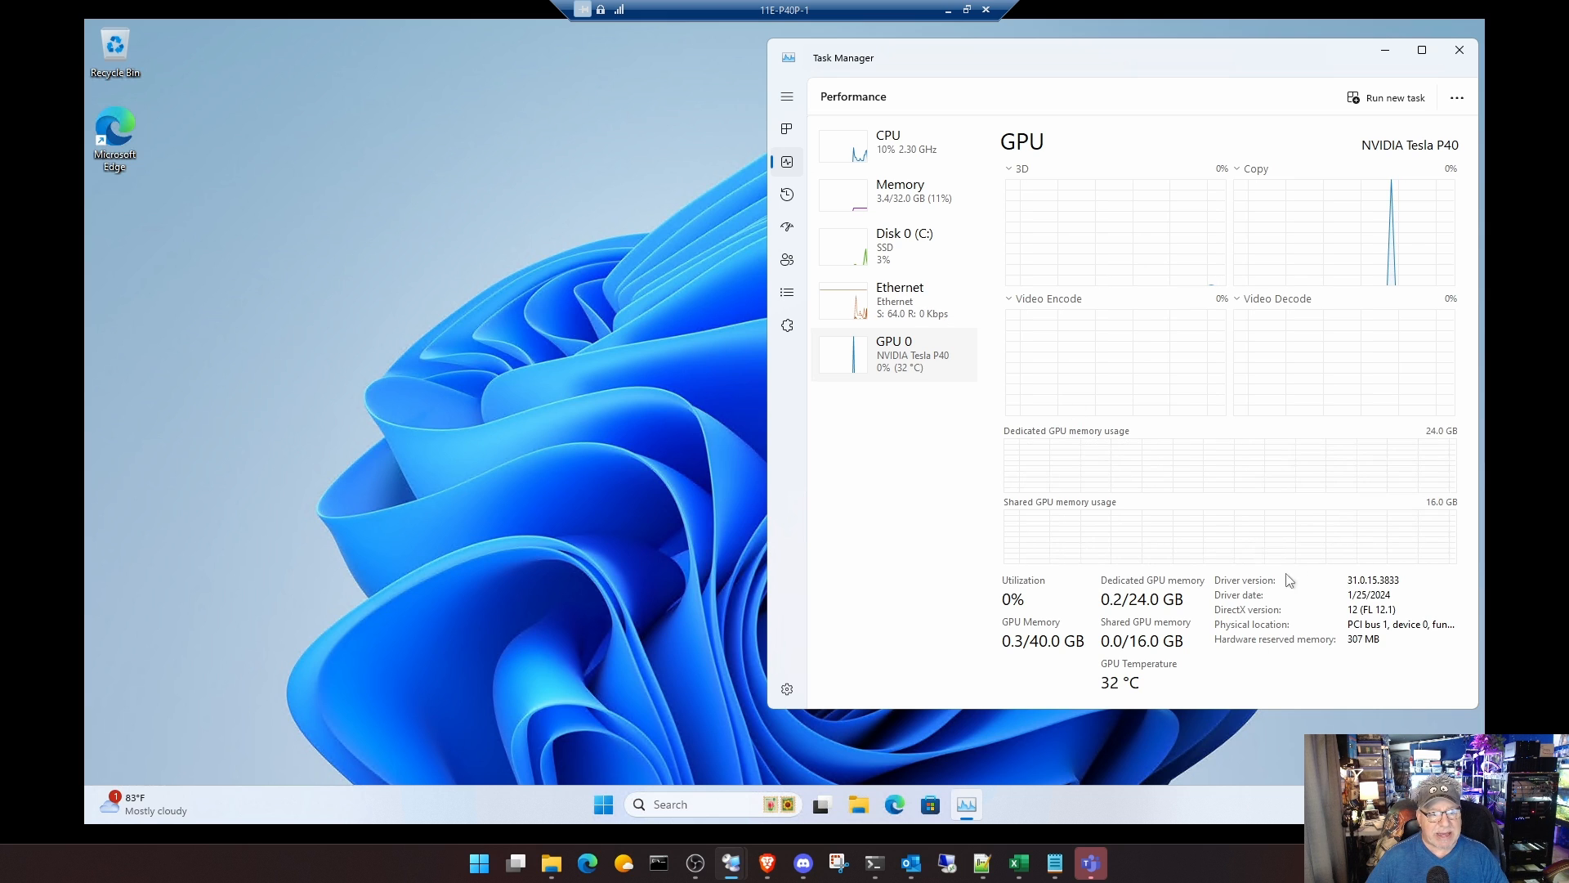
click(470, 346)
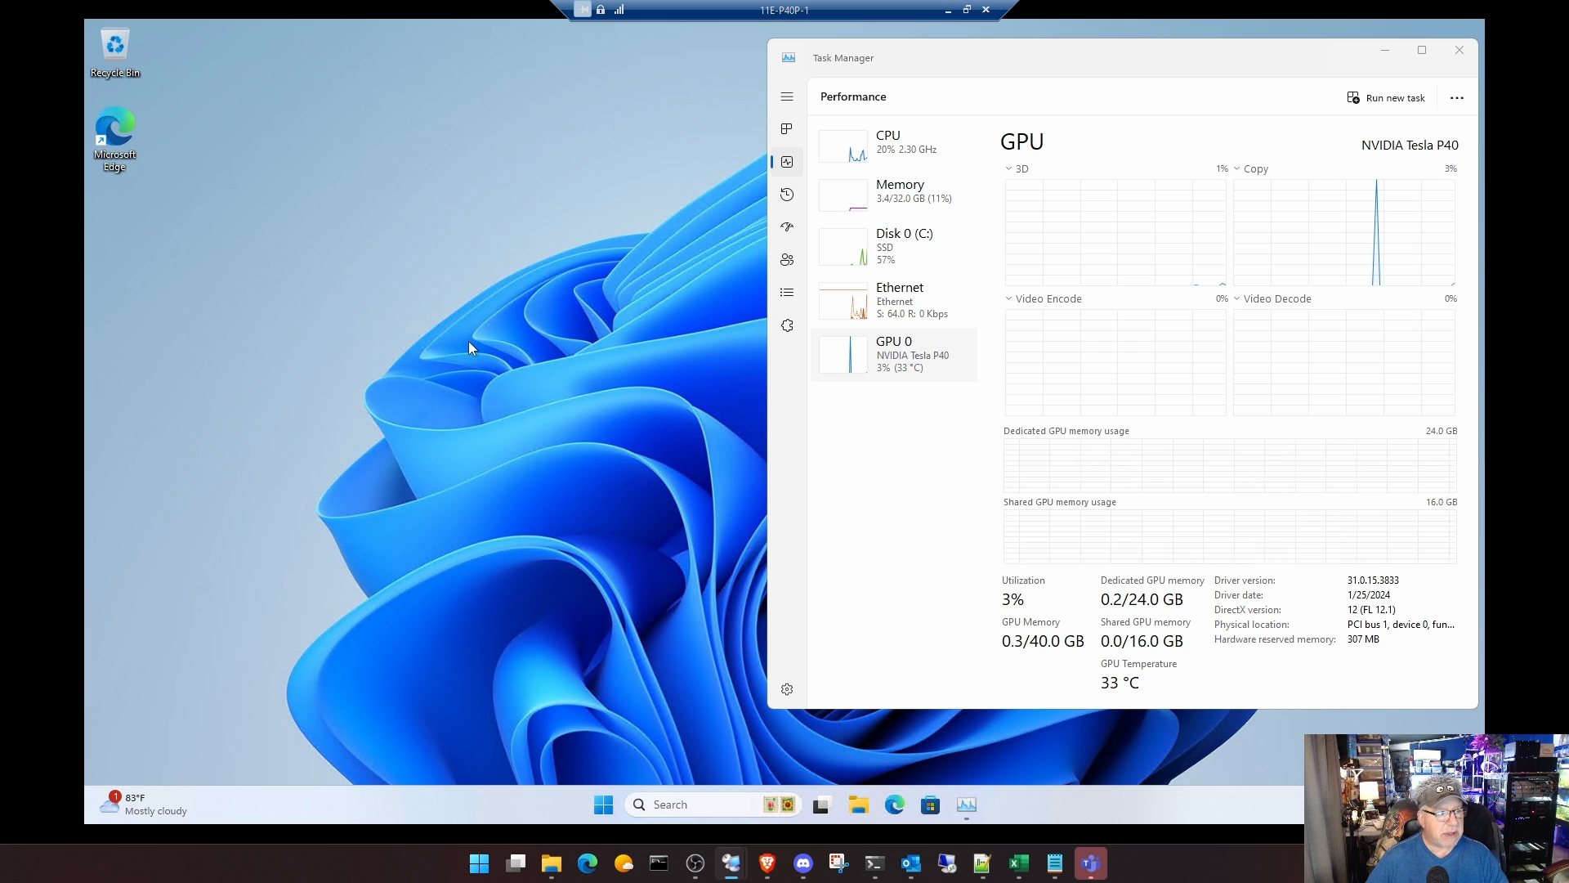
right_click(469, 346)
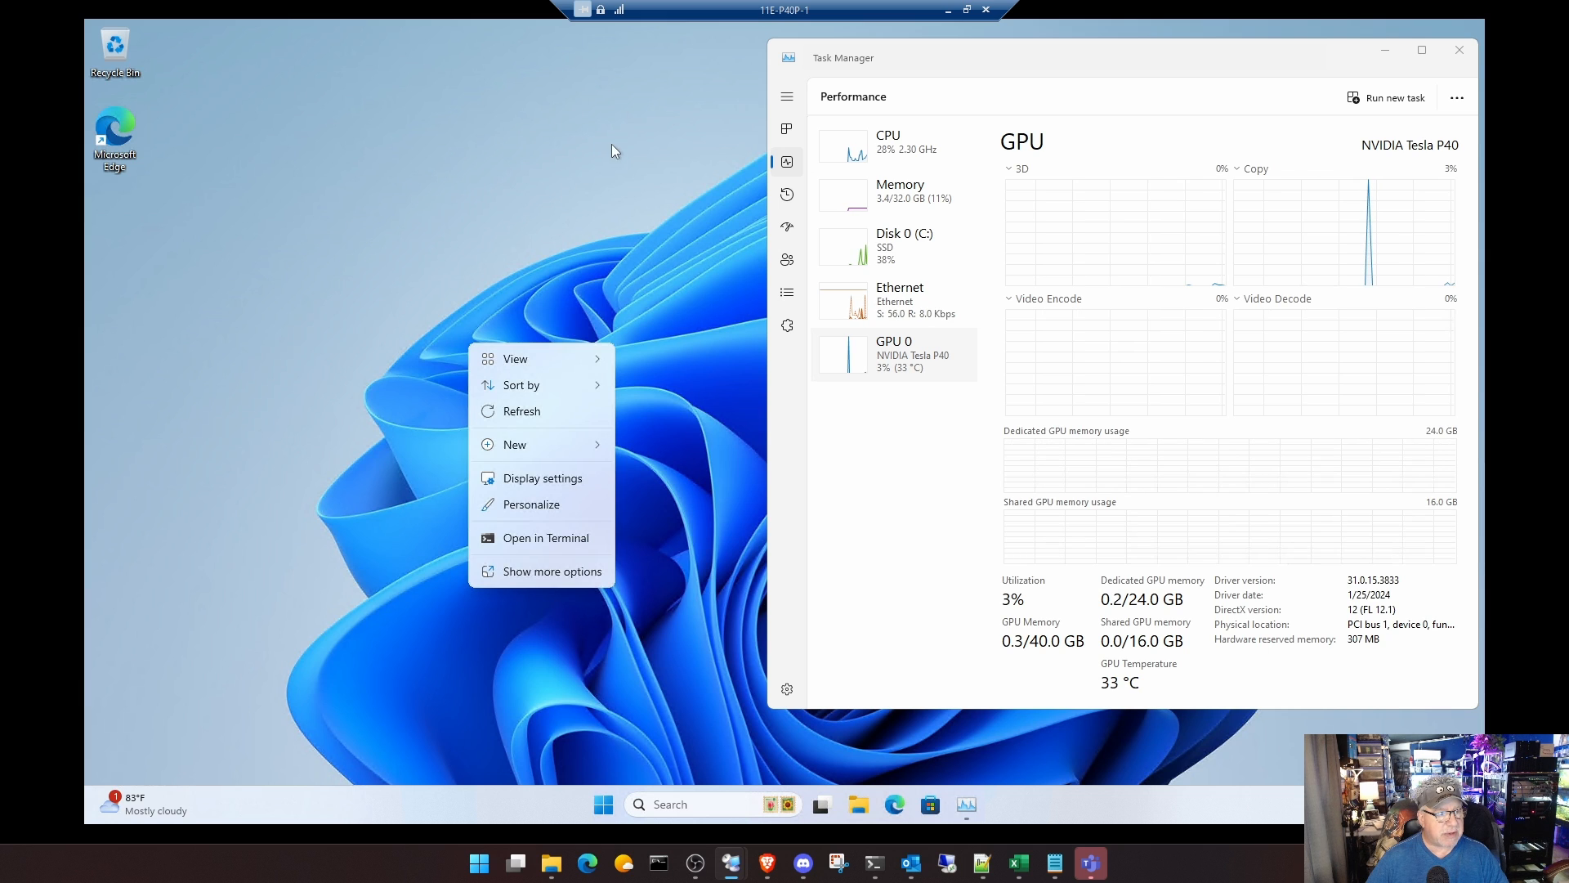
click(542, 479)
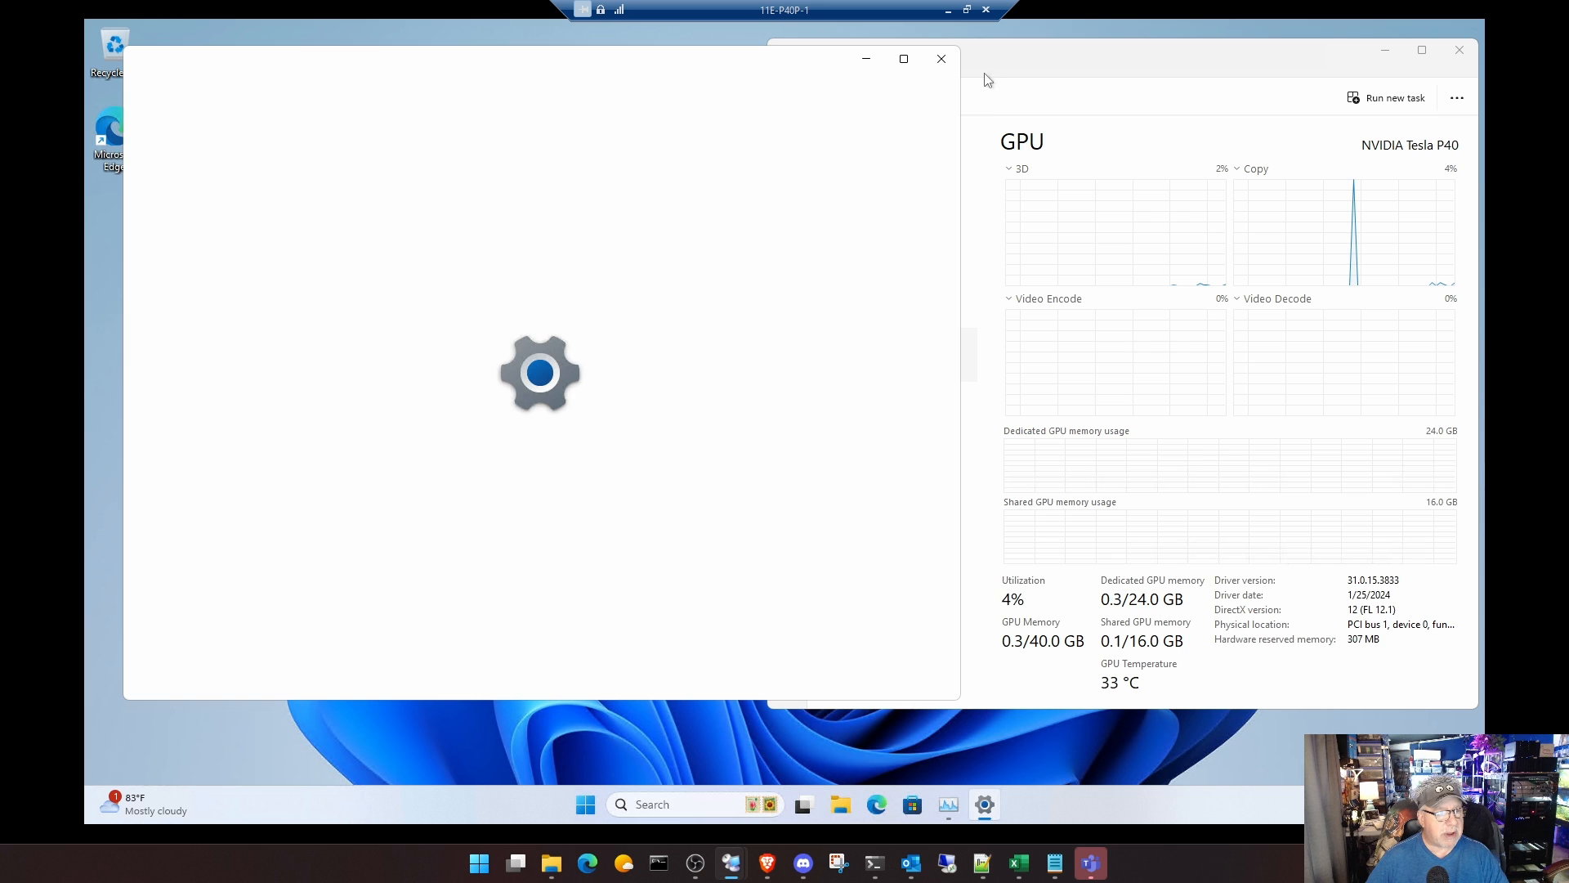
click(952, 67)
Step: Try the Captured Motion desktop theme, apply the Glow theme instead, and close the personalization settings
right_click(600, 313)
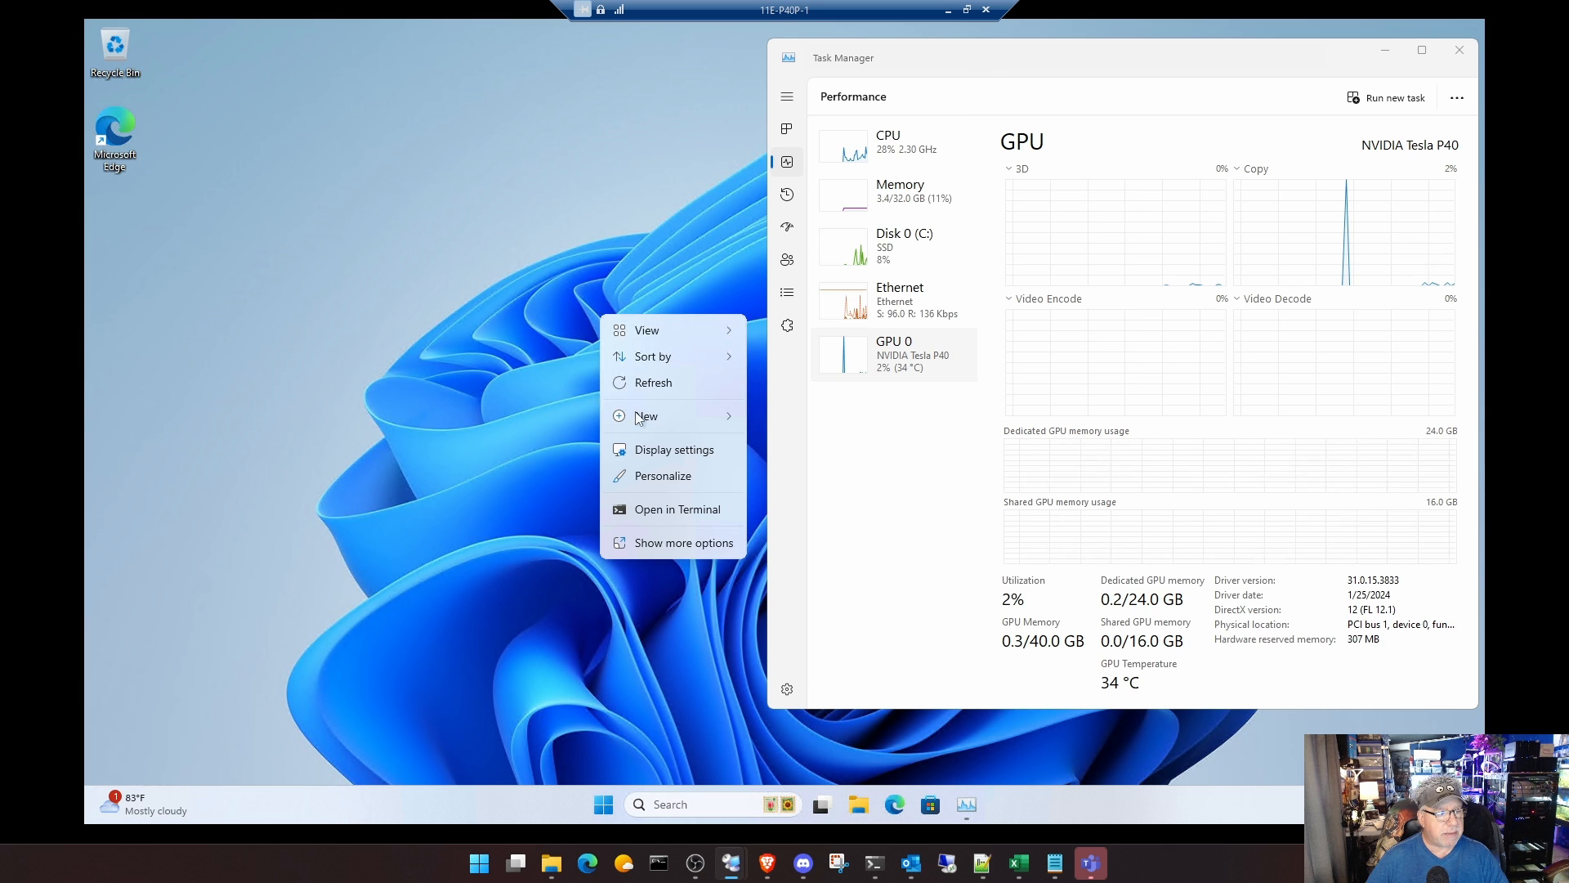
click(661, 478)
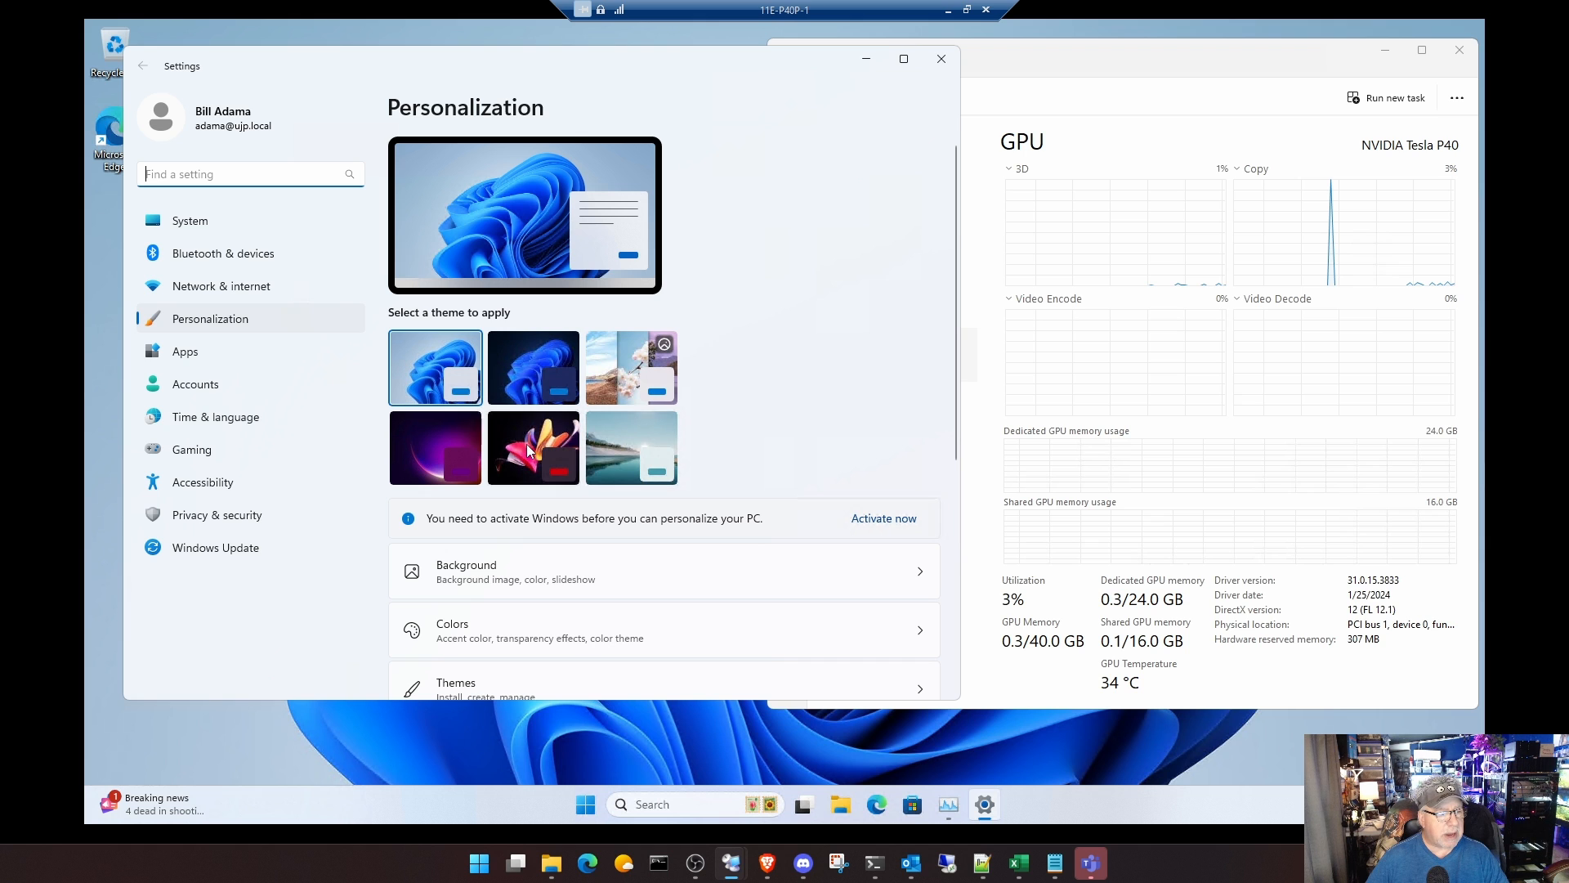
click(526, 444)
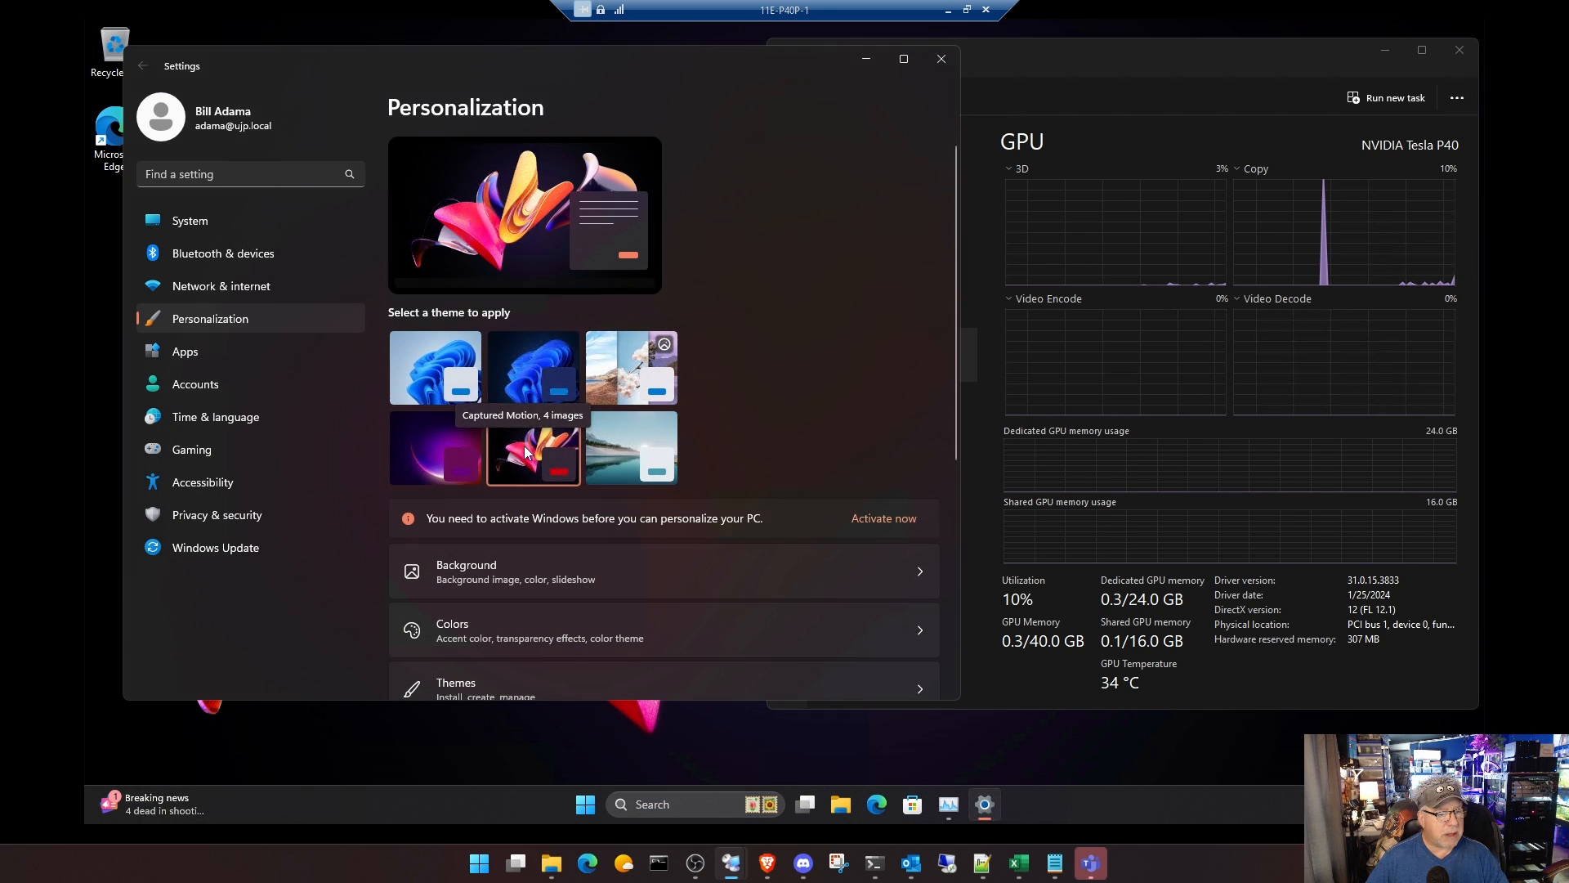
click(462, 444)
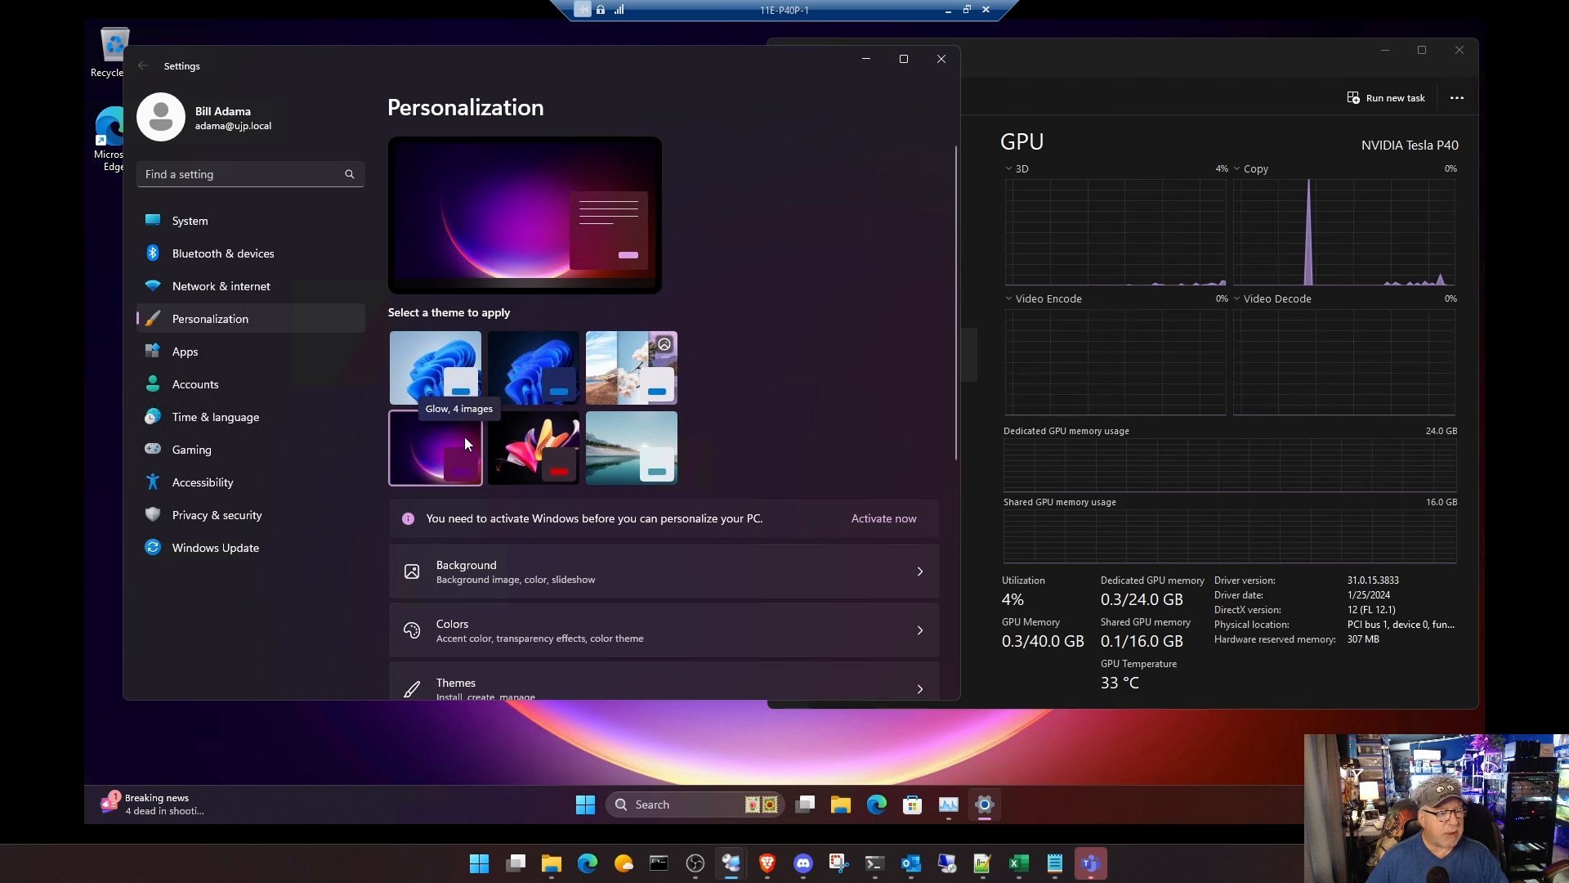
click(937, 65)
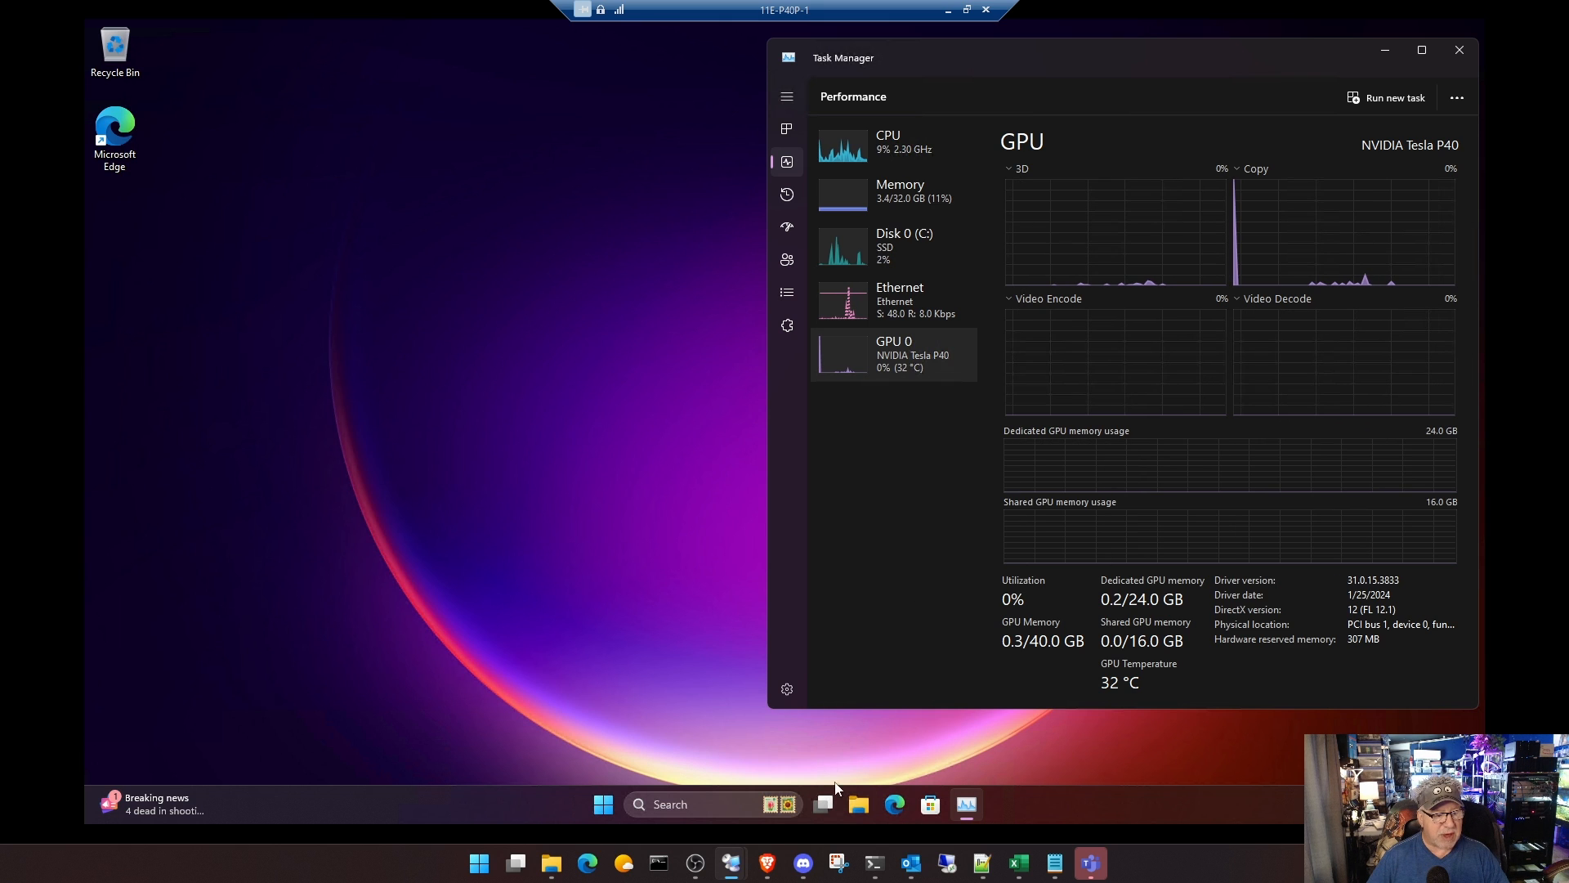
Step: Launch the python-3.11.0rc2-amd64 installer from the VM's Downloads folder
click(868, 803)
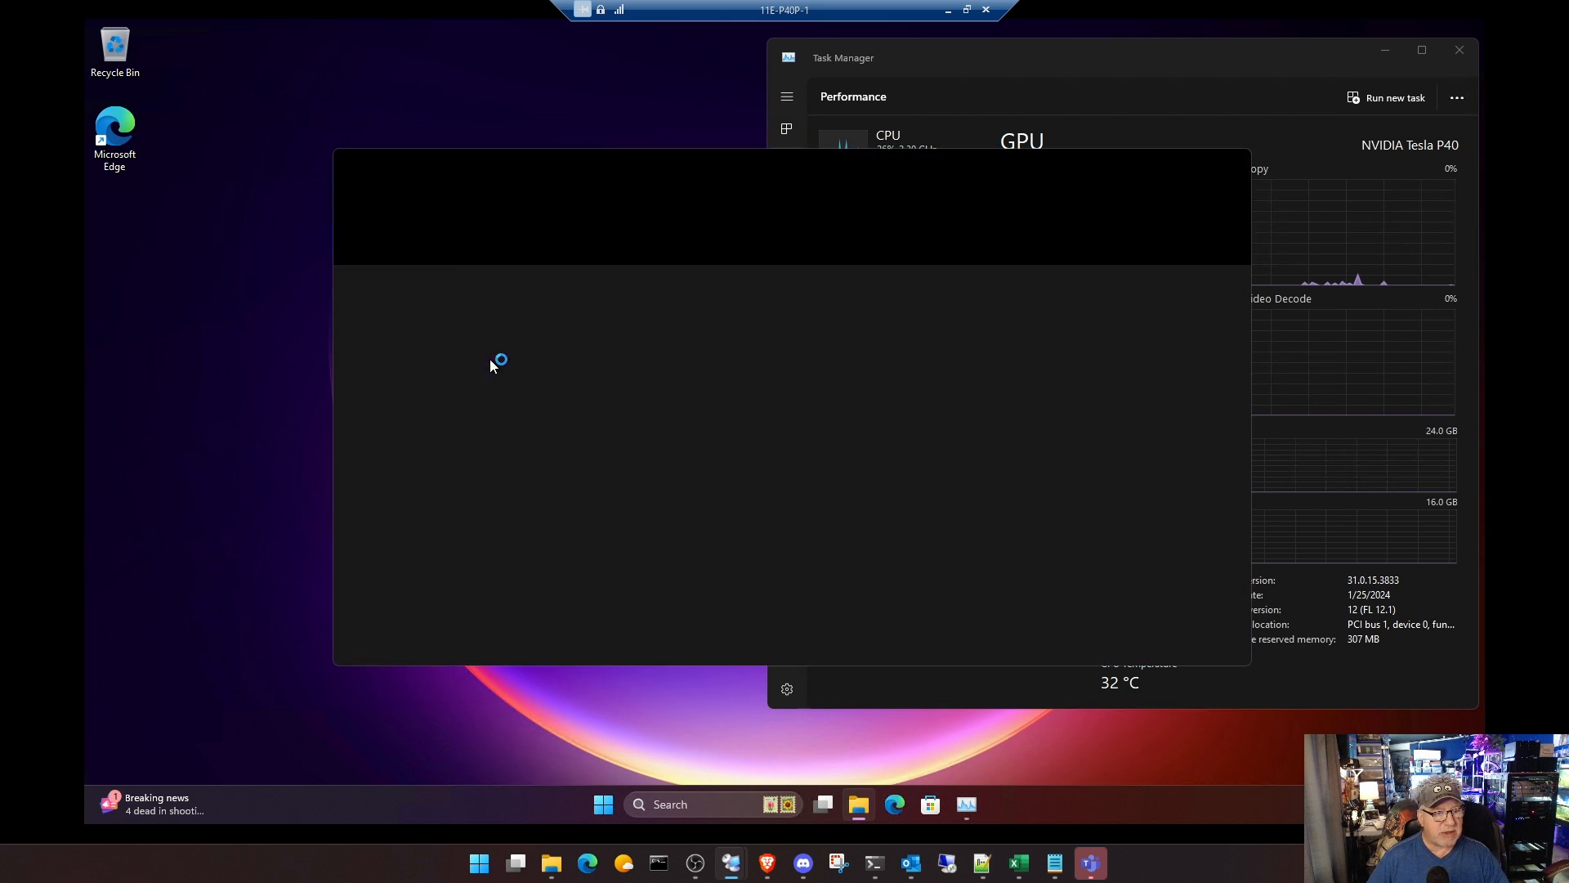
drag(720, 166, 577, 124)
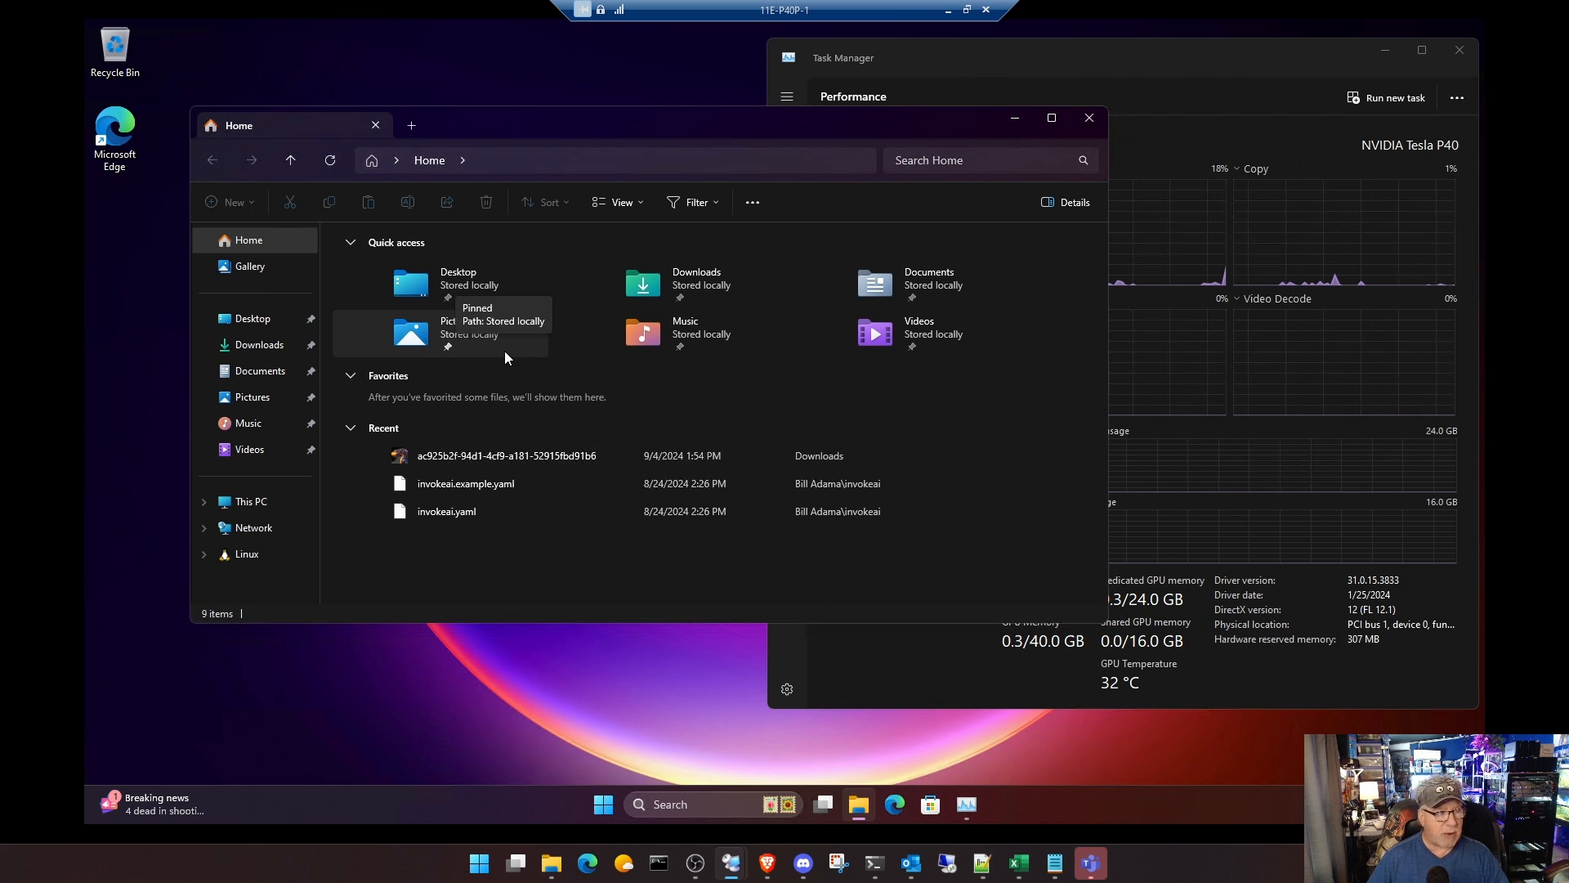
click(268, 348)
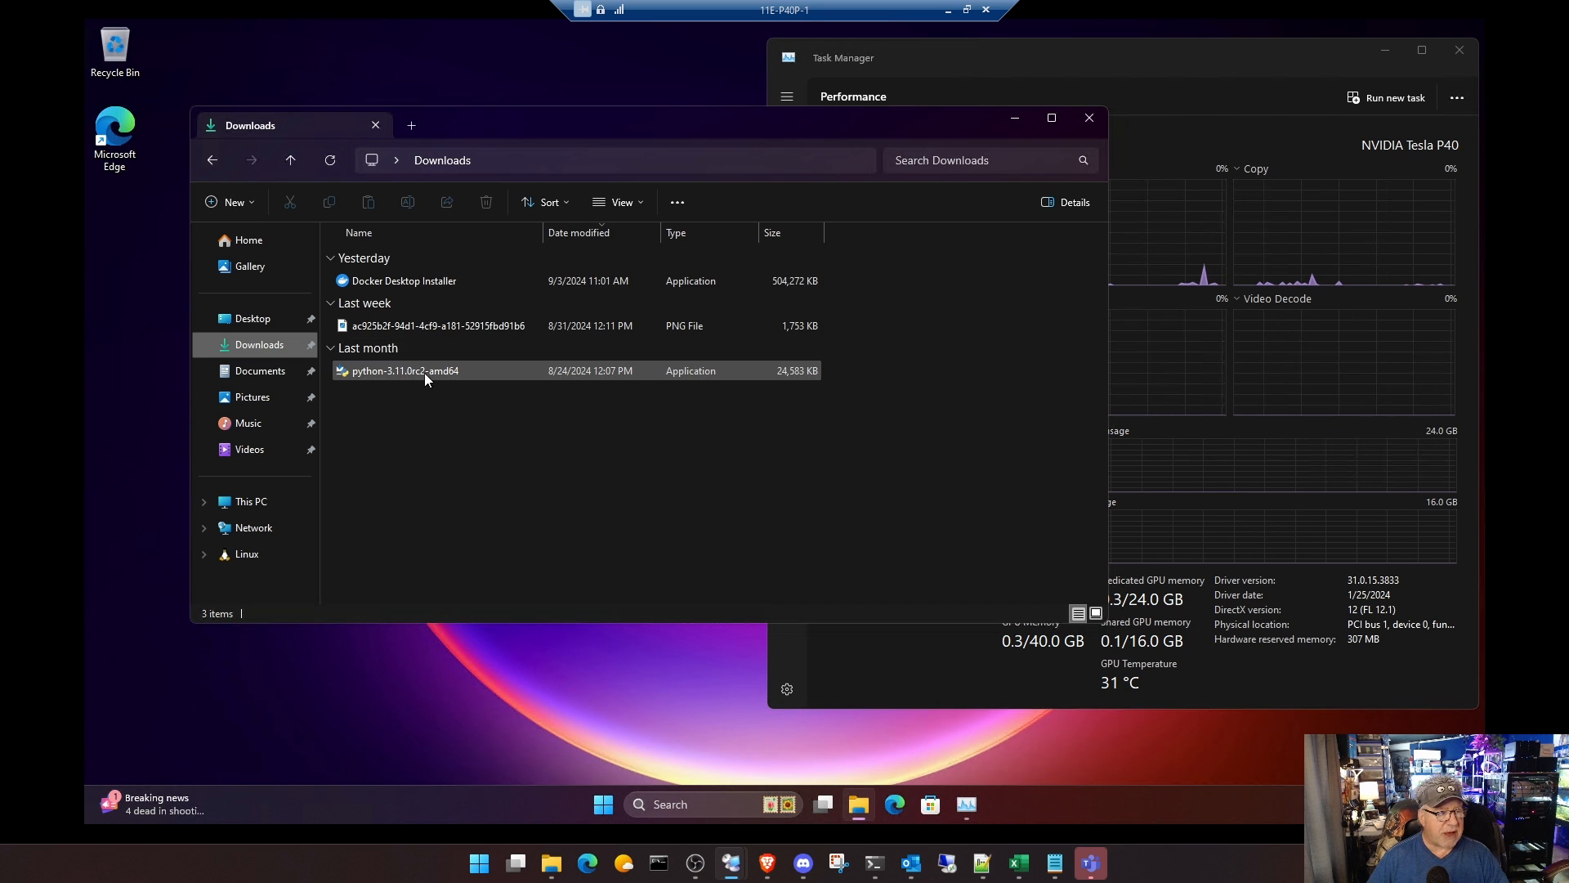
mouse_move(430, 374)
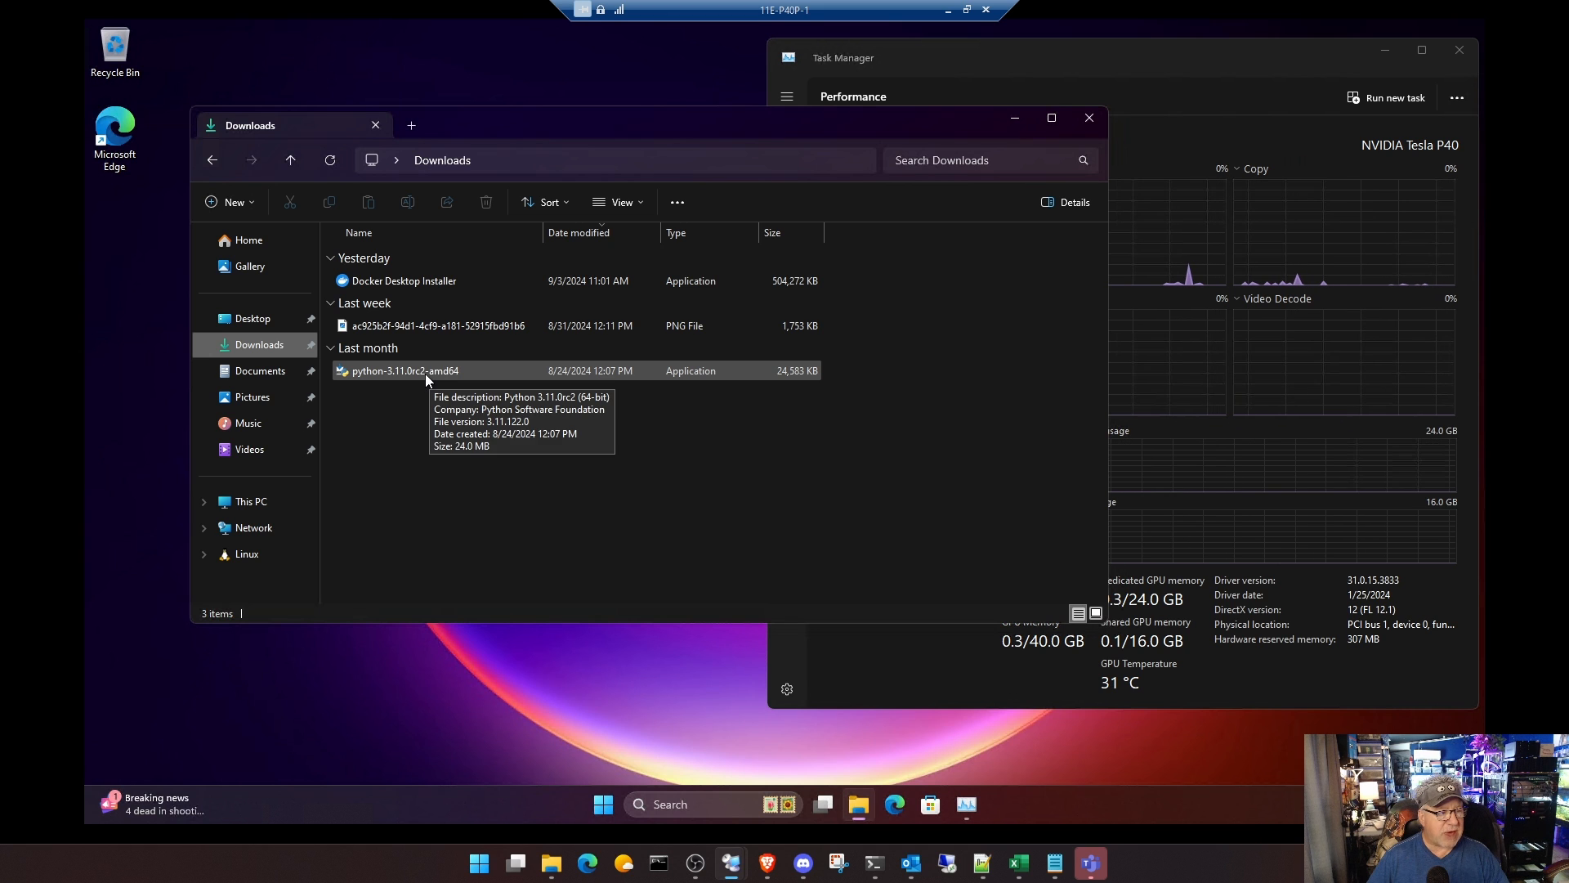
double_click(425, 374)
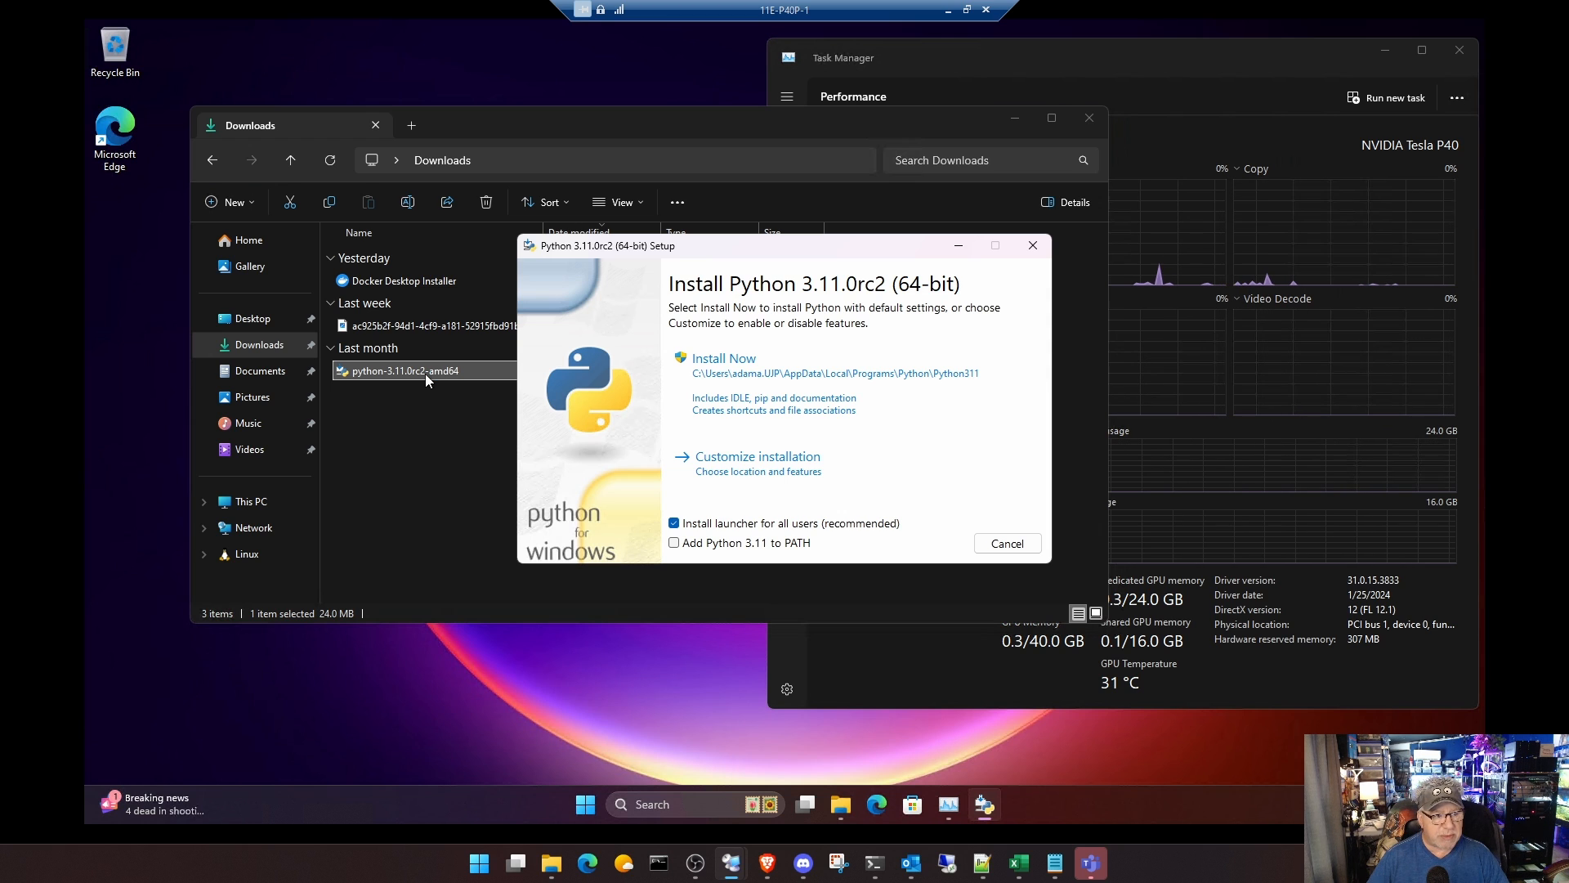
Step: Install Python 3.11.0rc2 with default settings, adding Python 3.11 to PATH and allowing the installer to make changes
click(675, 545)
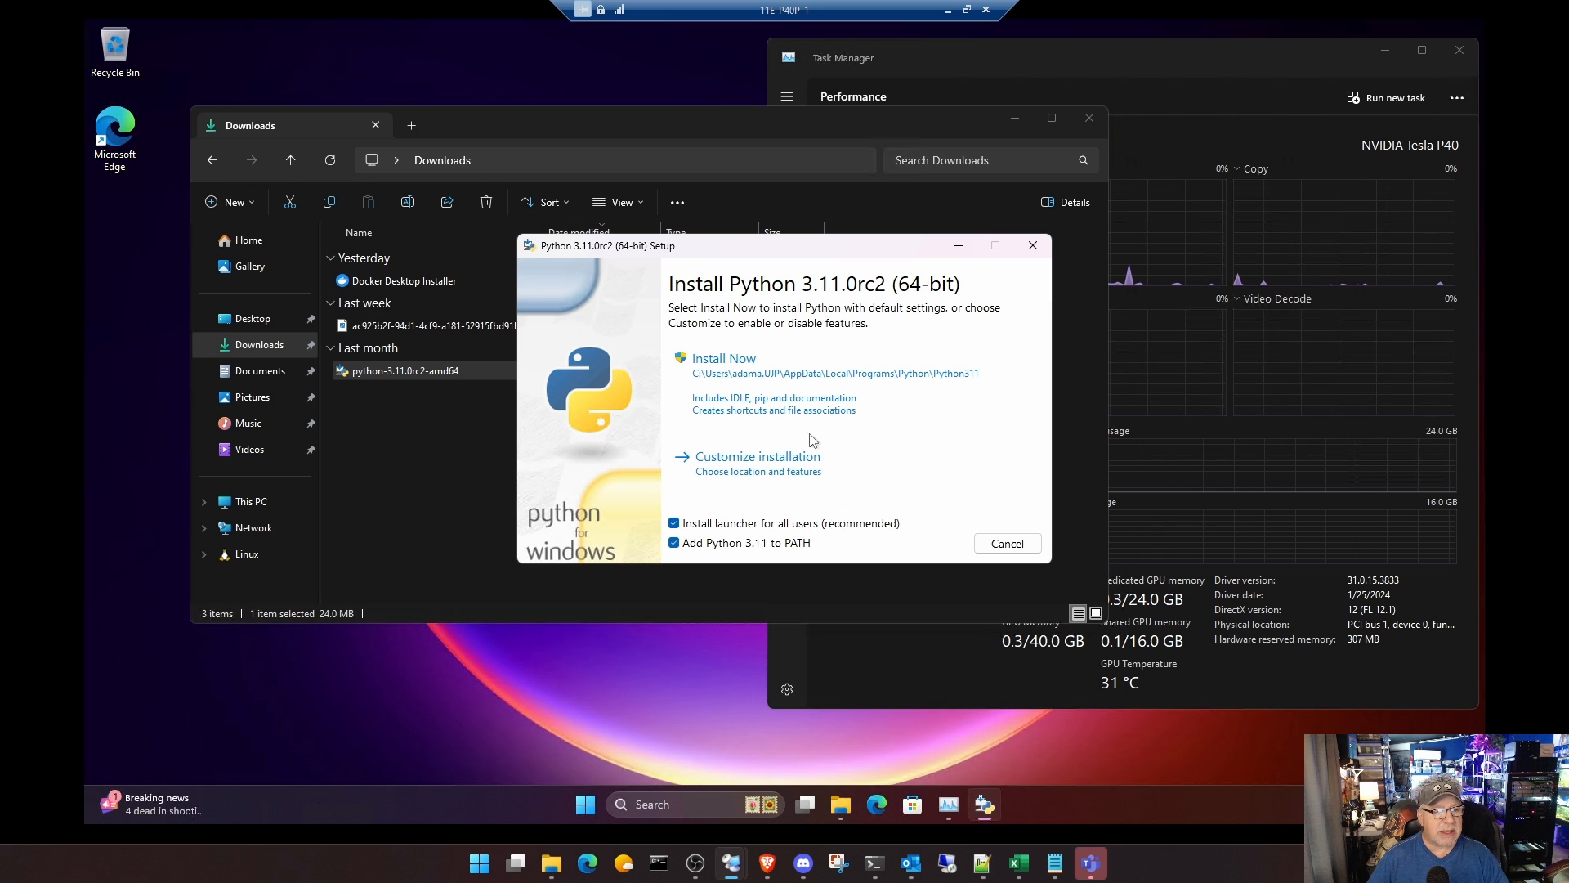
click(768, 376)
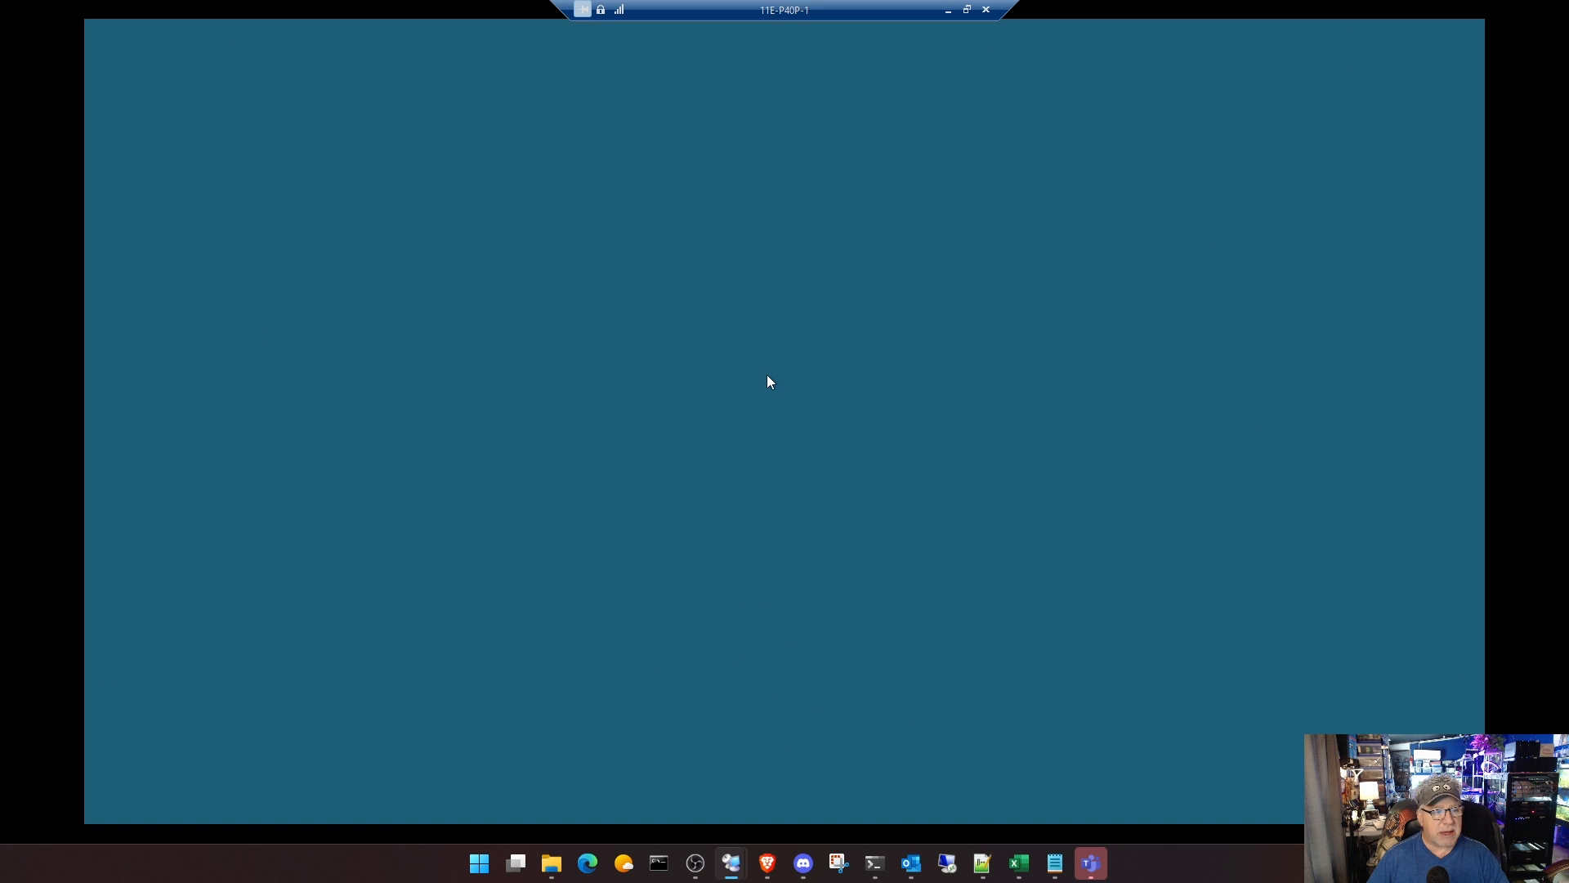
click(738, 552)
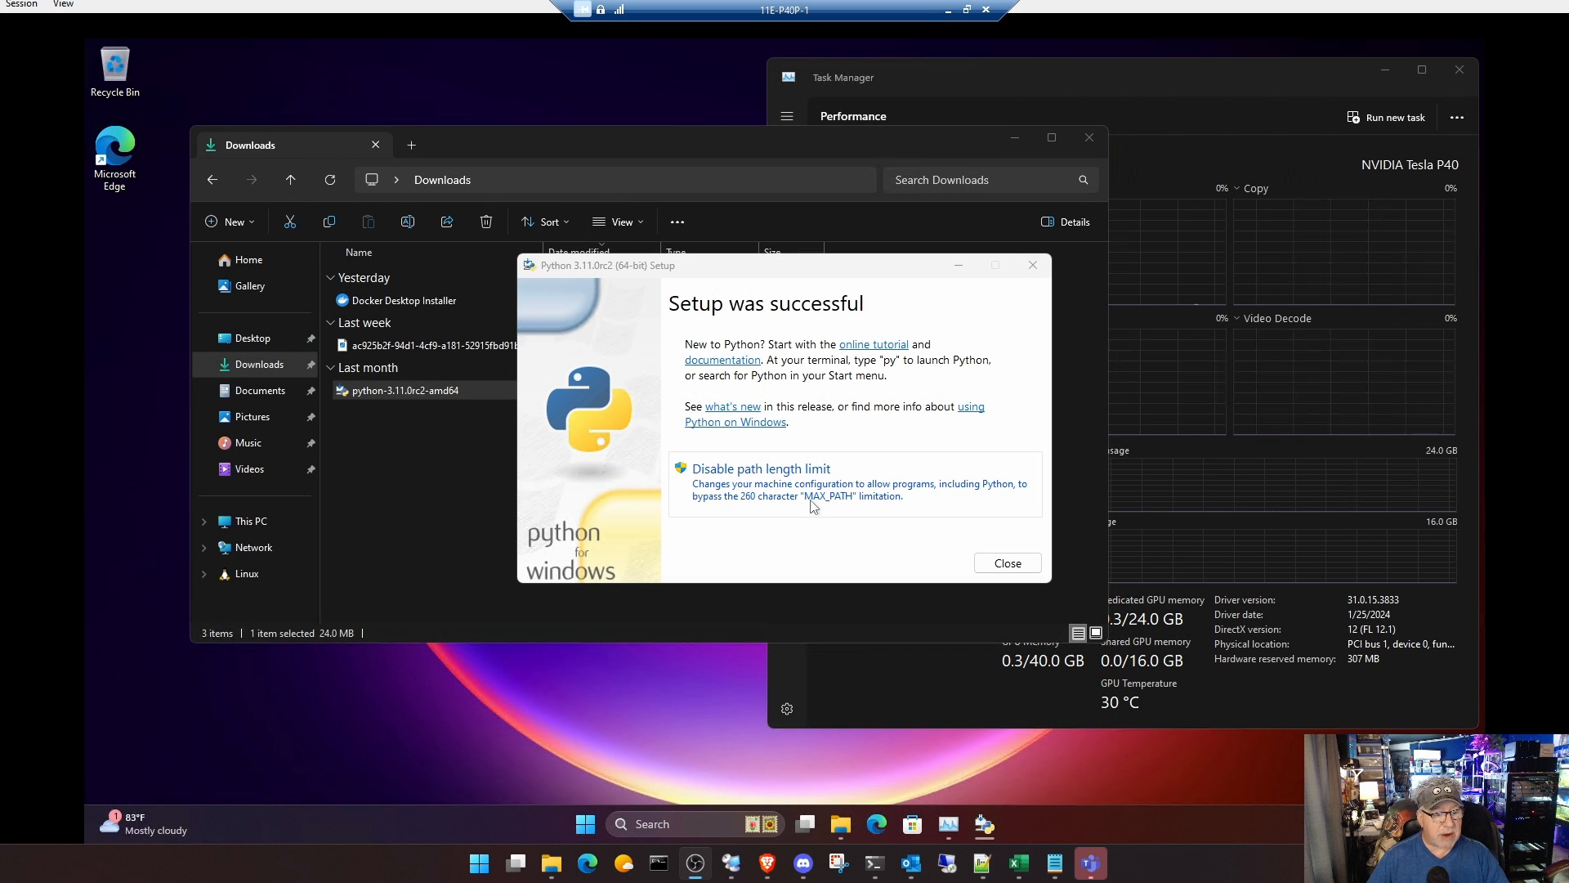
Step: Close the Python setup, install Docker Desktop 4.33.1 with WSL 2 and a desktop shortcut, and close the Downloads window
click(1012, 563)
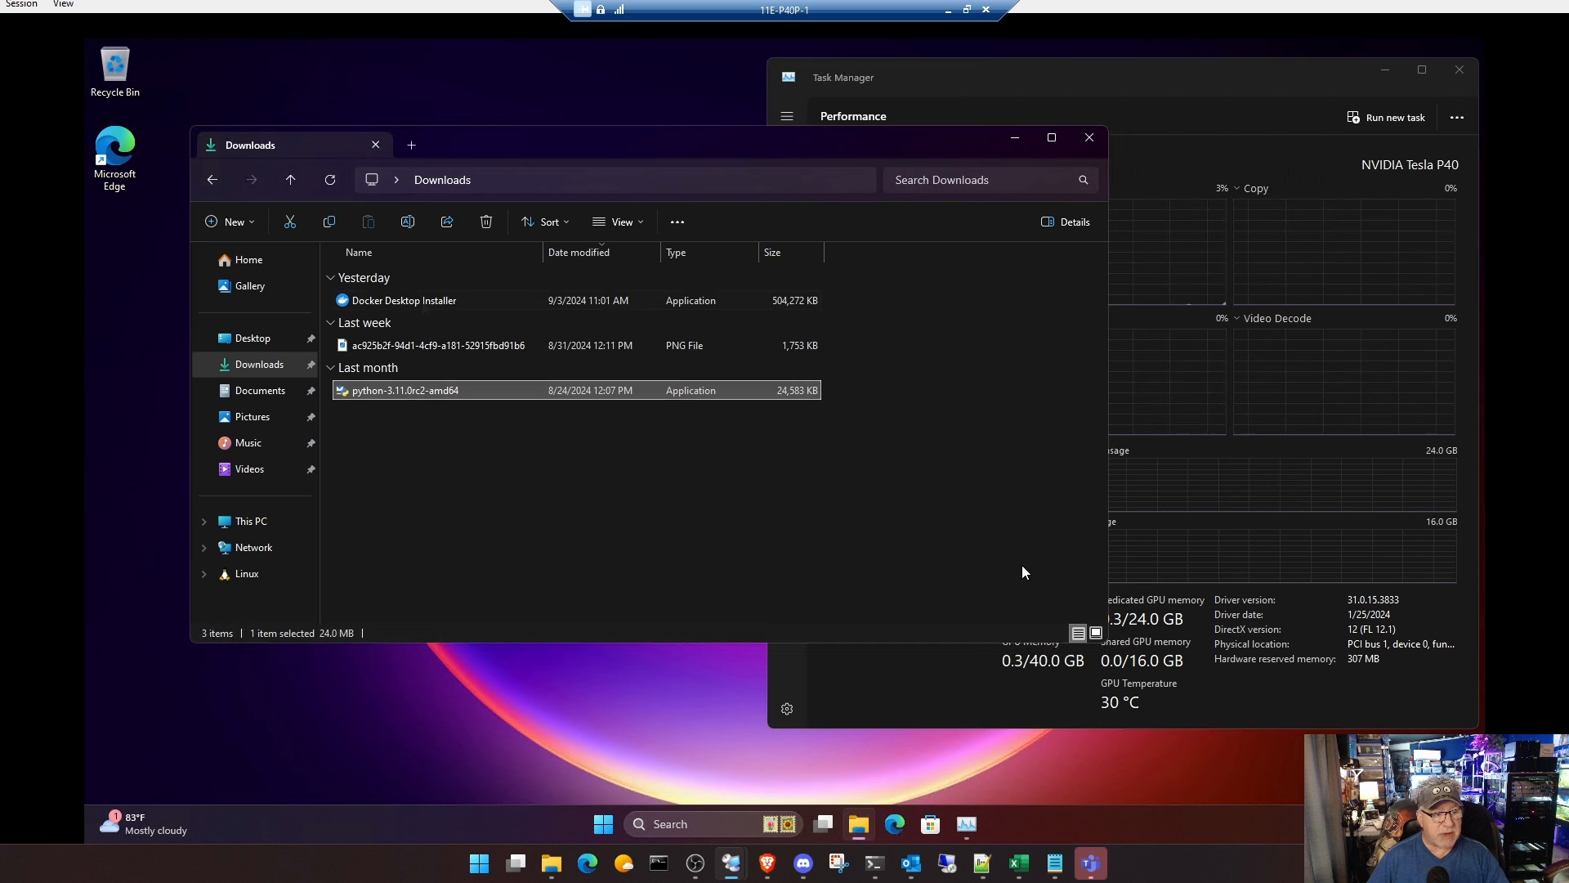
click(422, 301)
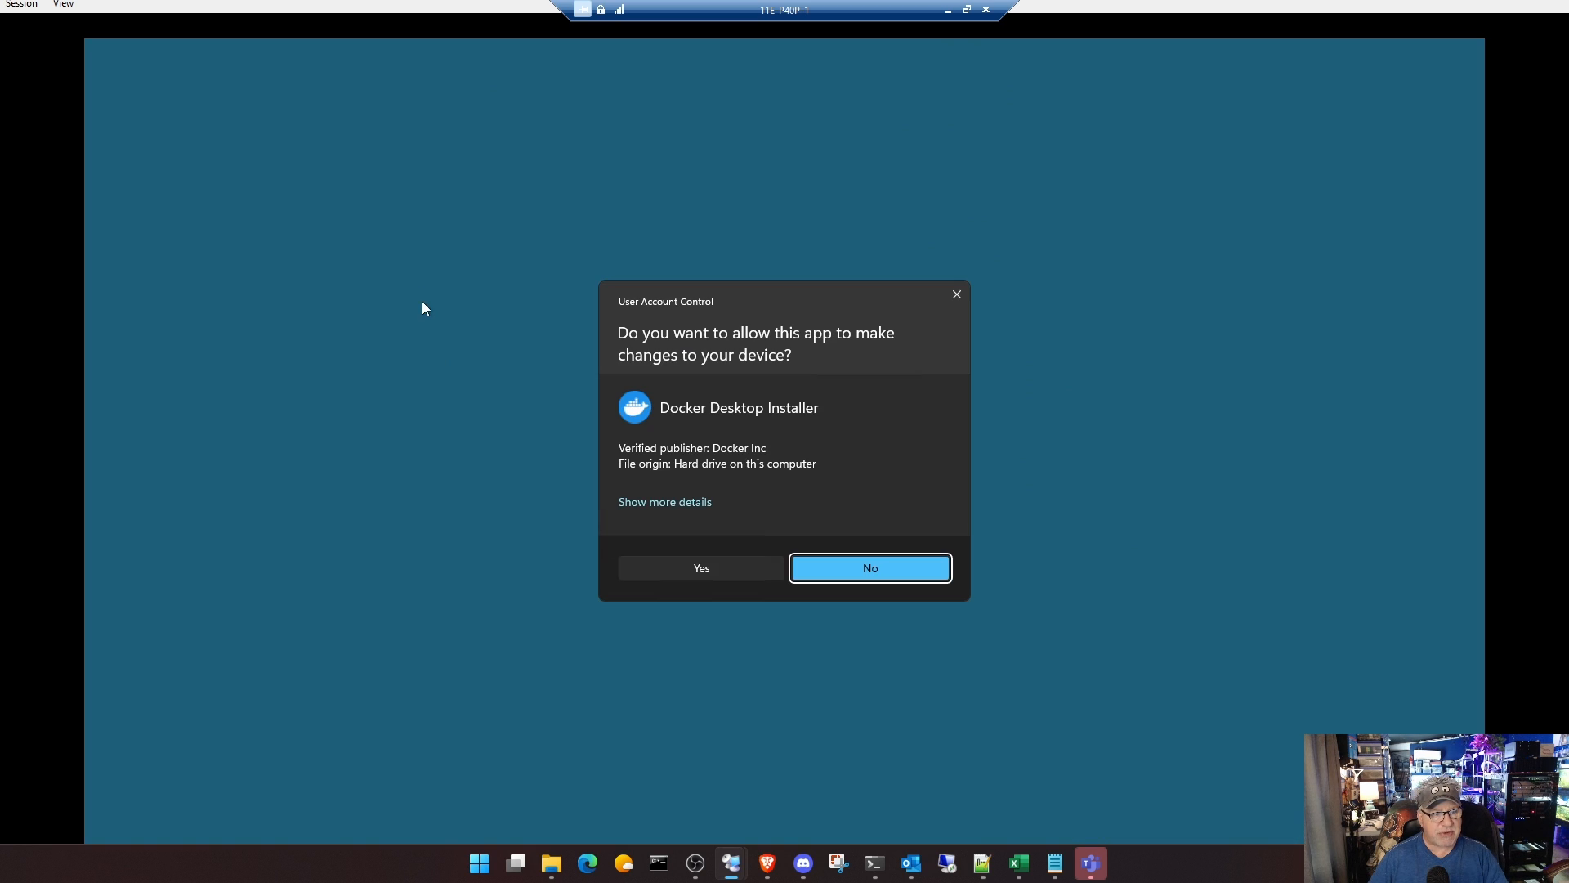
click(724, 574)
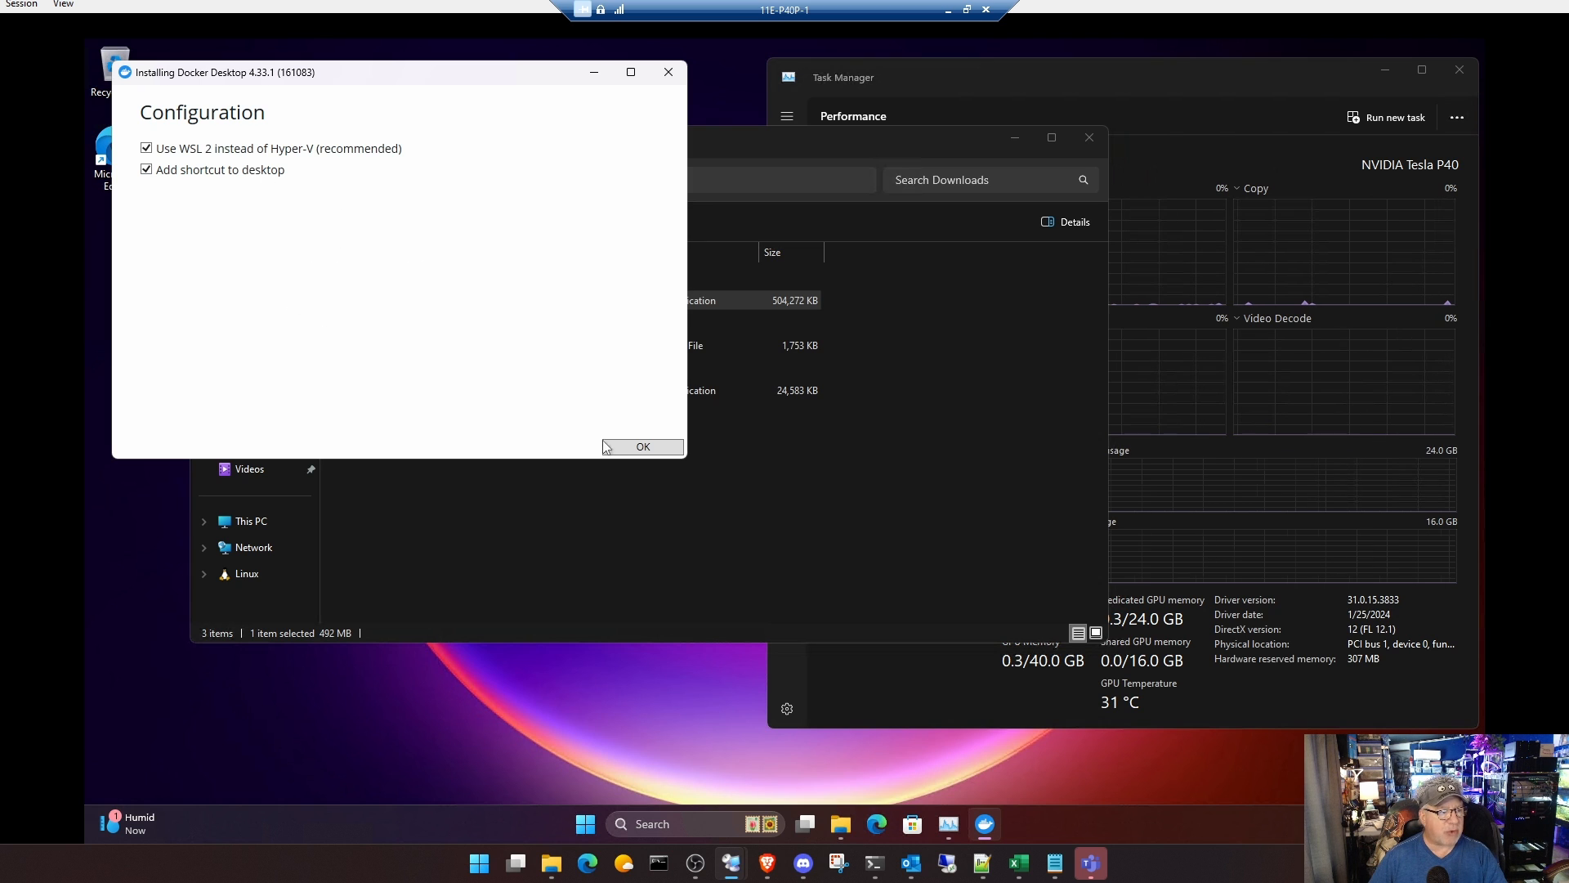
click(631, 448)
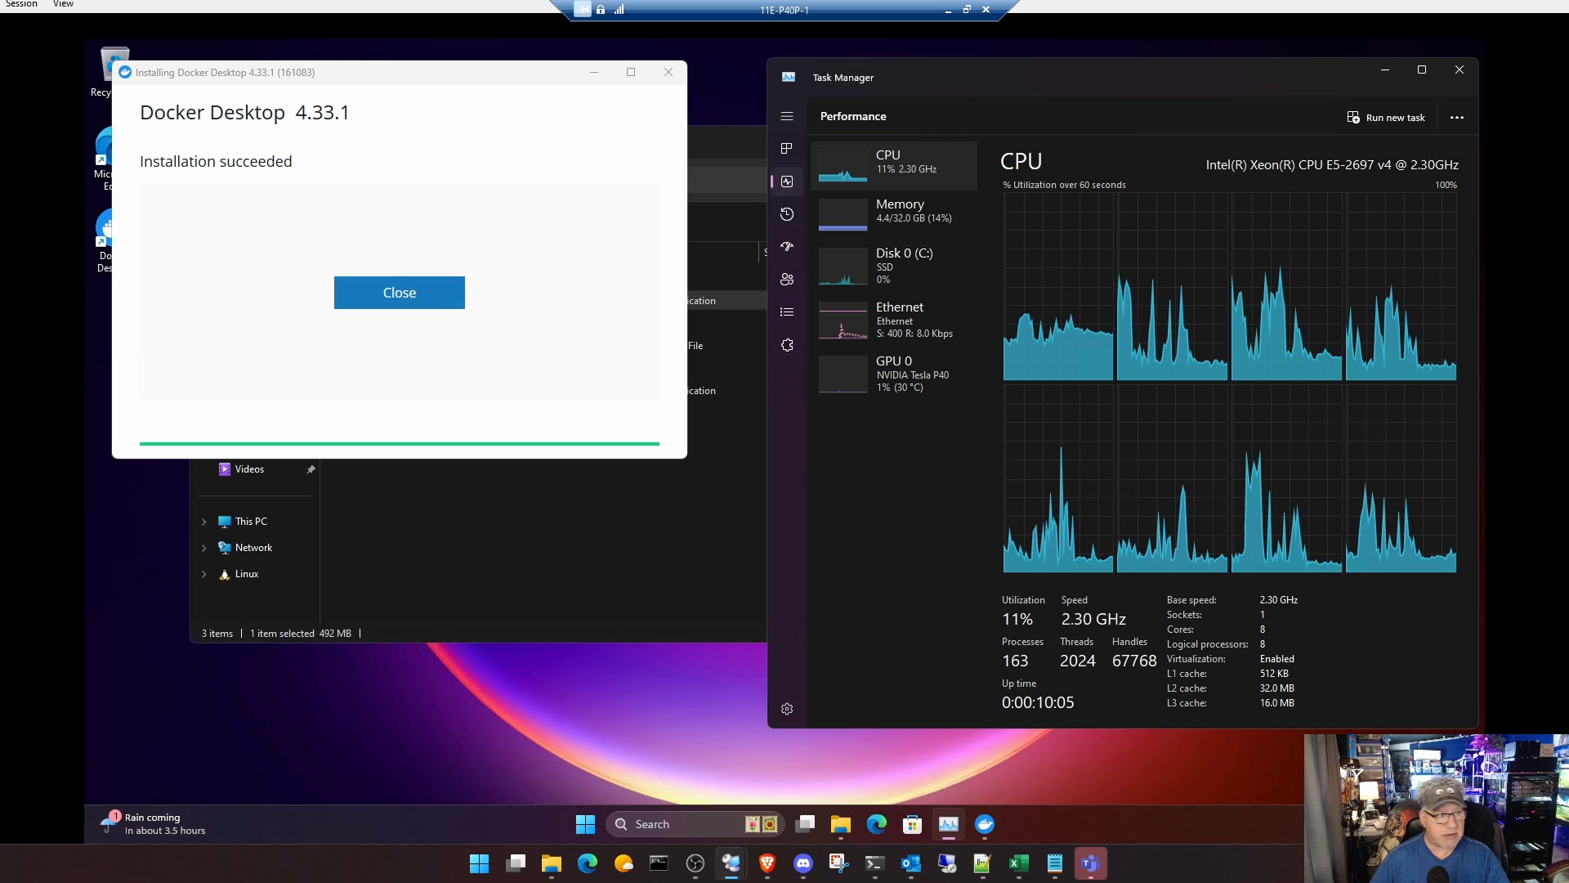
click(409, 290)
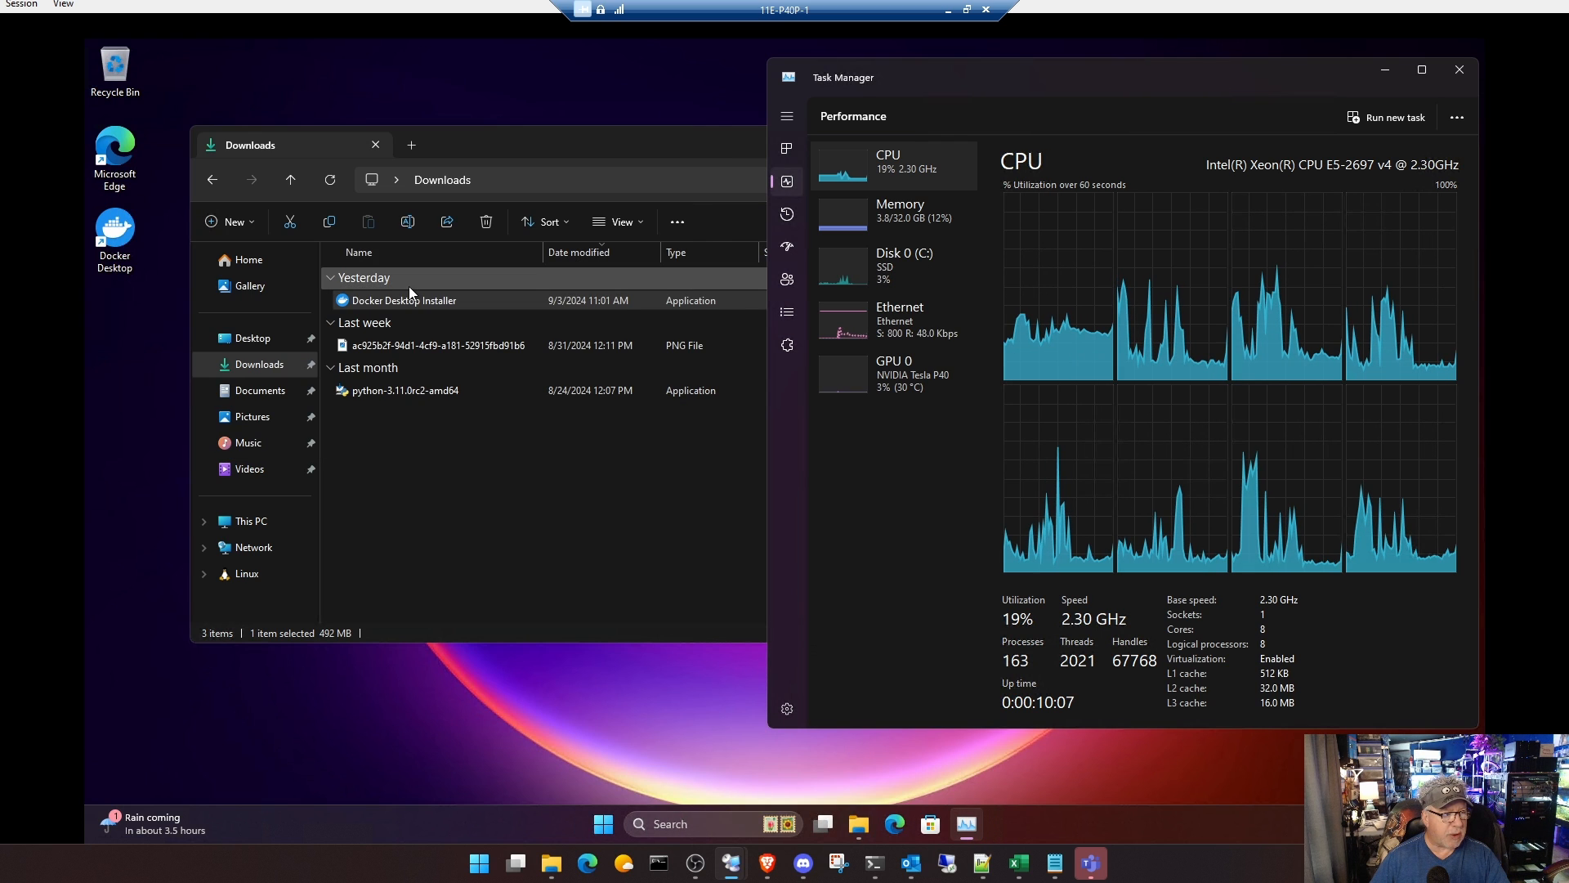
click(634, 135)
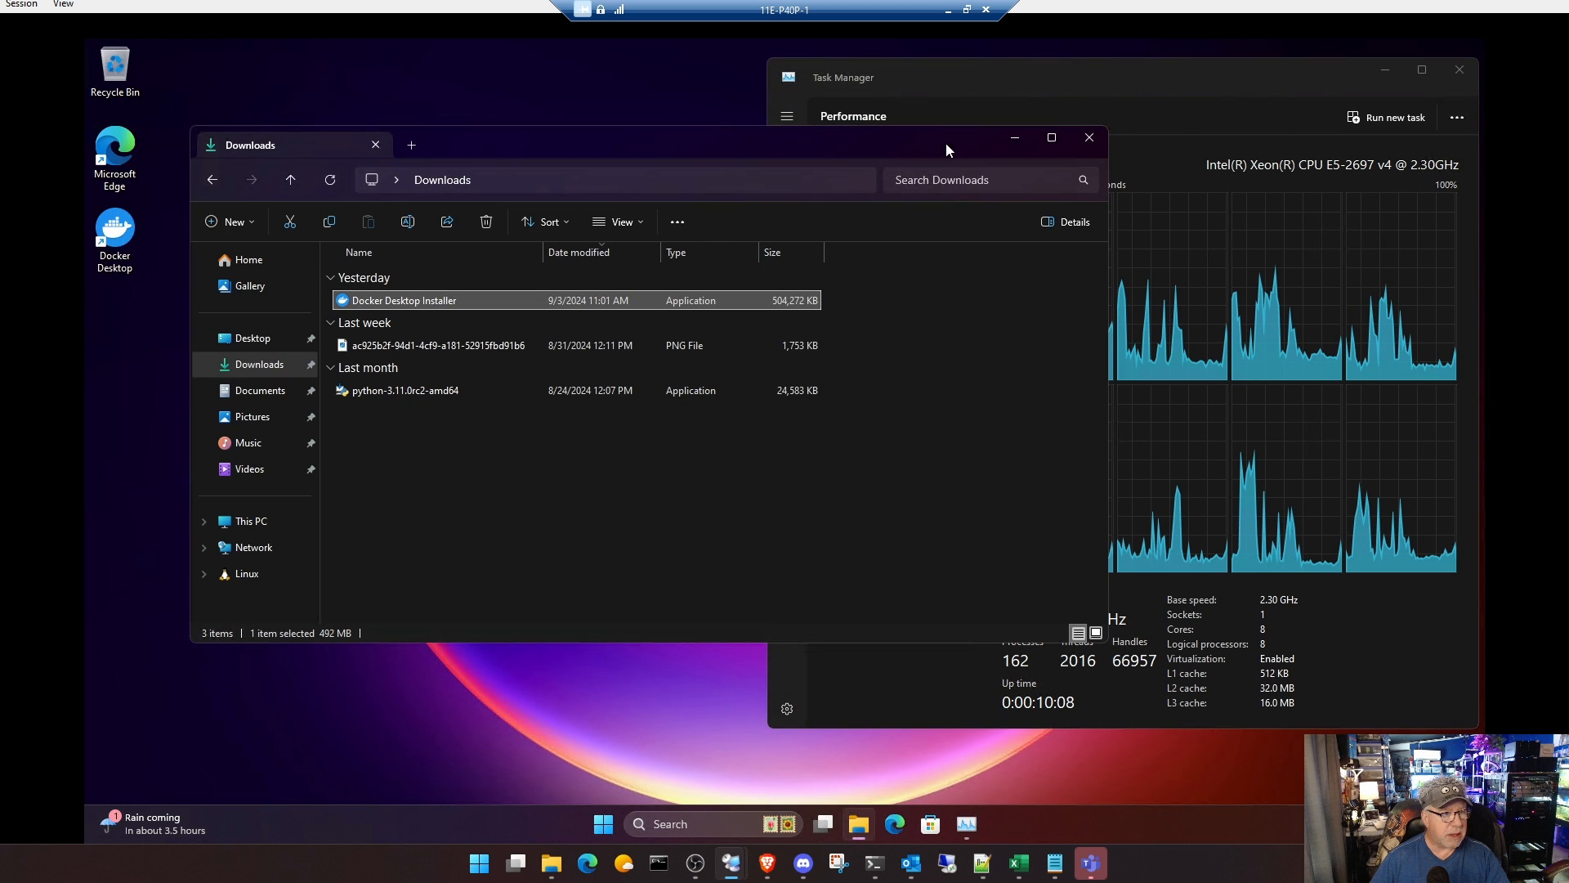
click(1090, 137)
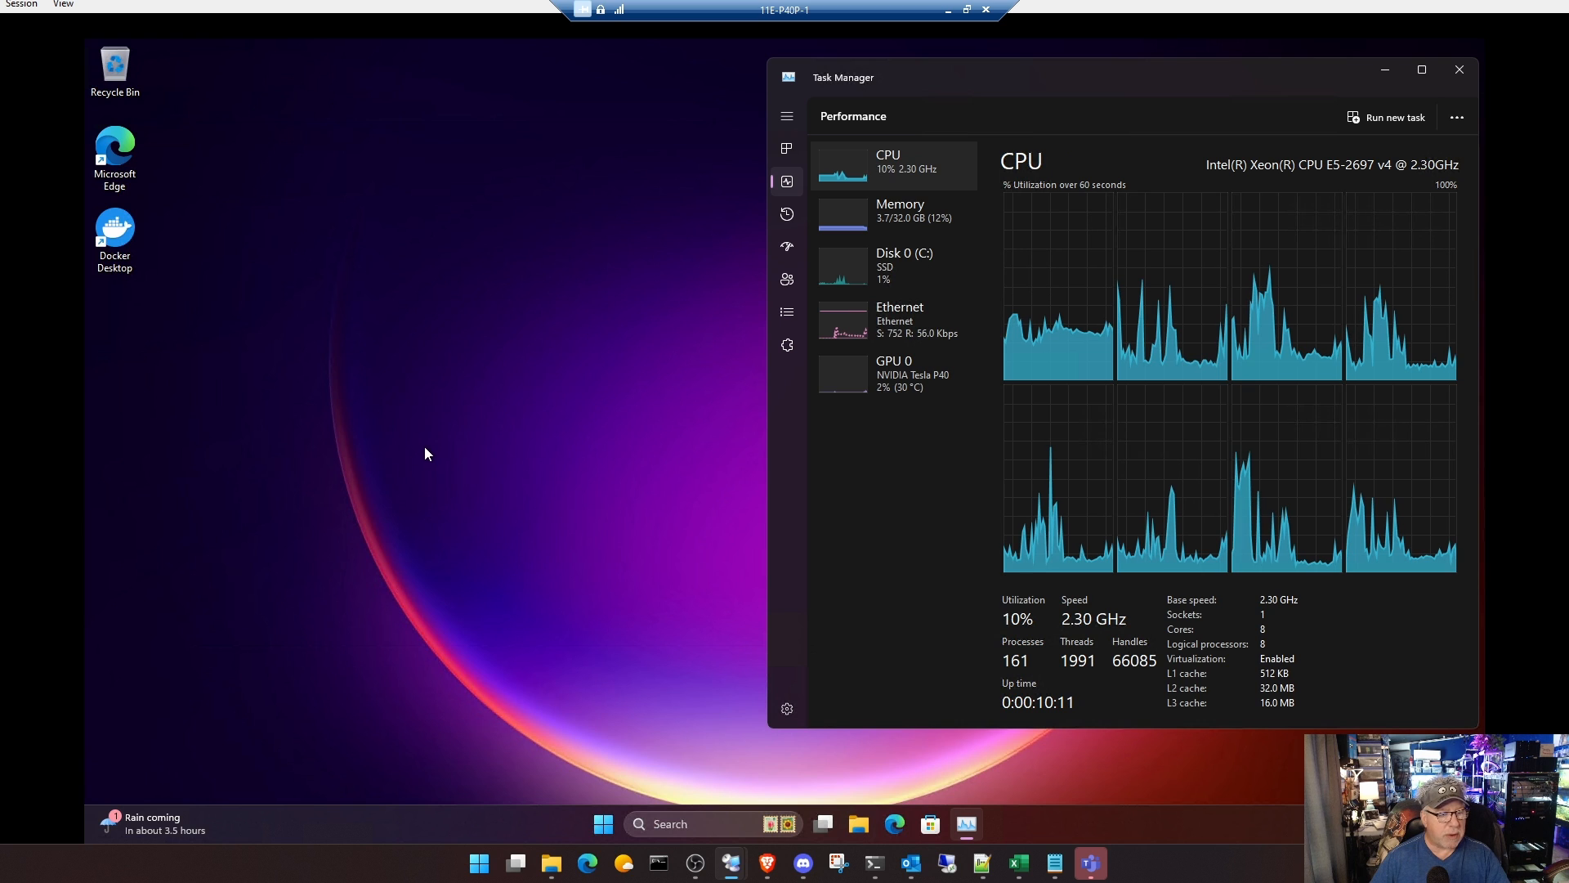
Step: Look through the running processes in Task Manager and the hidden system tray icons
click(1317, 824)
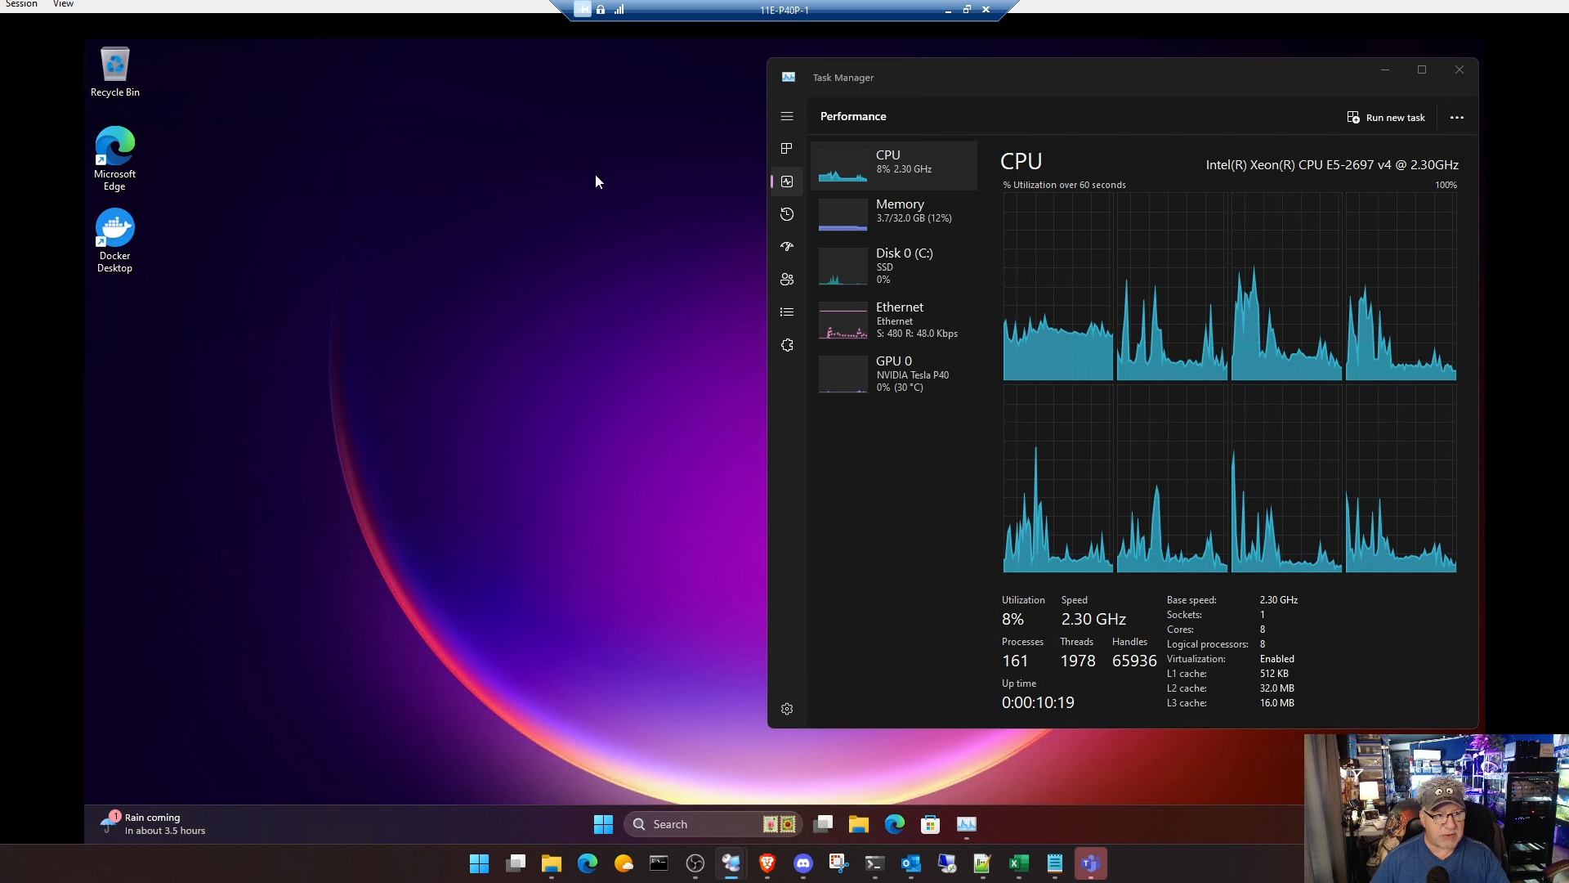
click(785, 152)
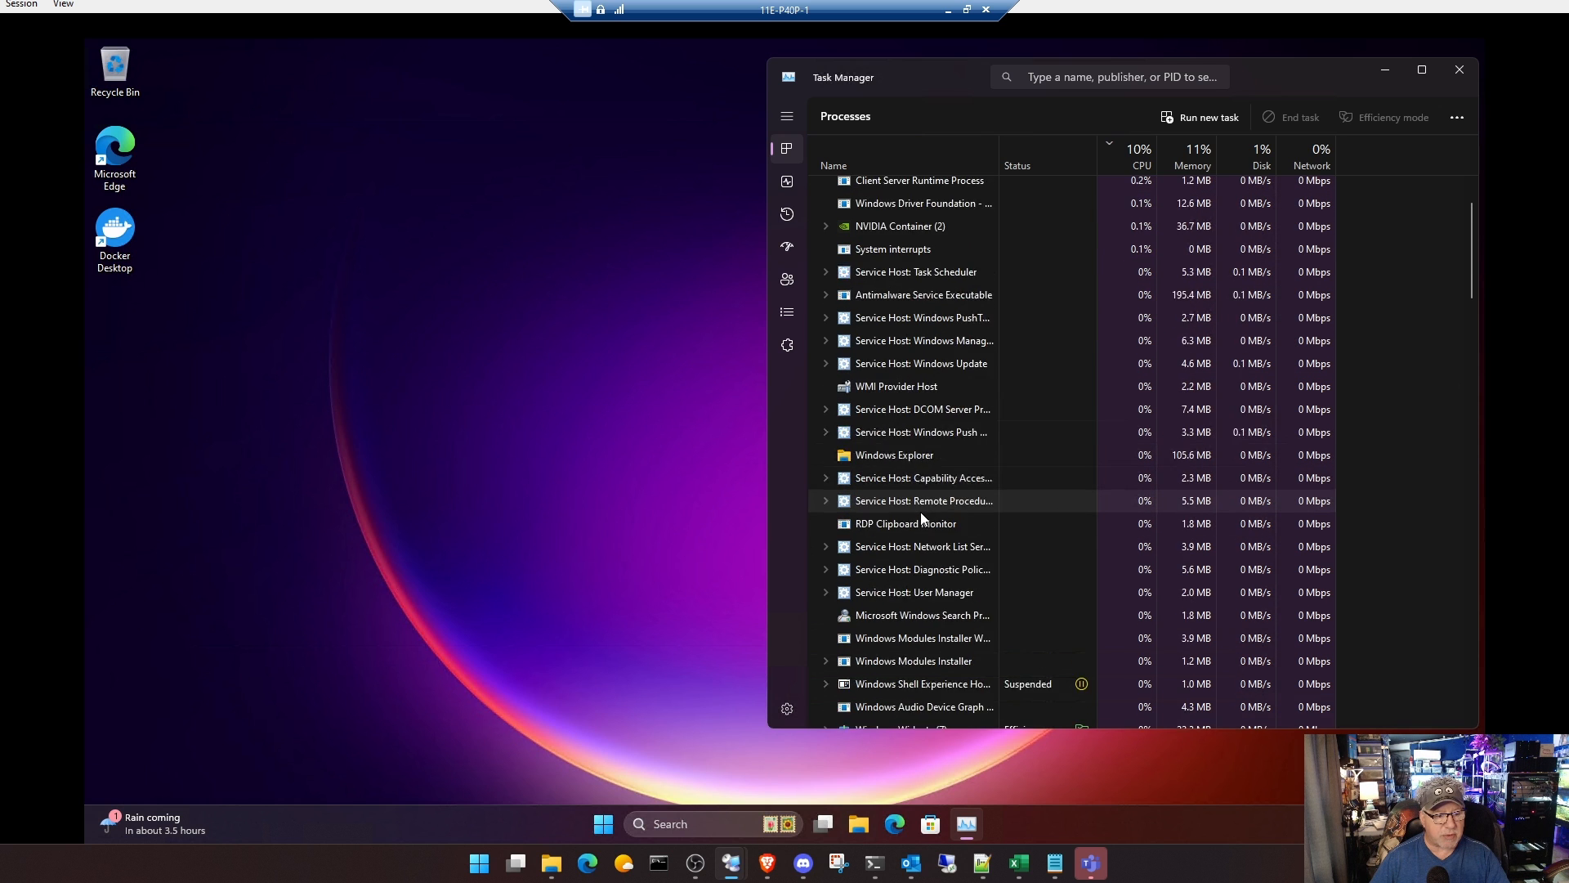
click(1312, 824)
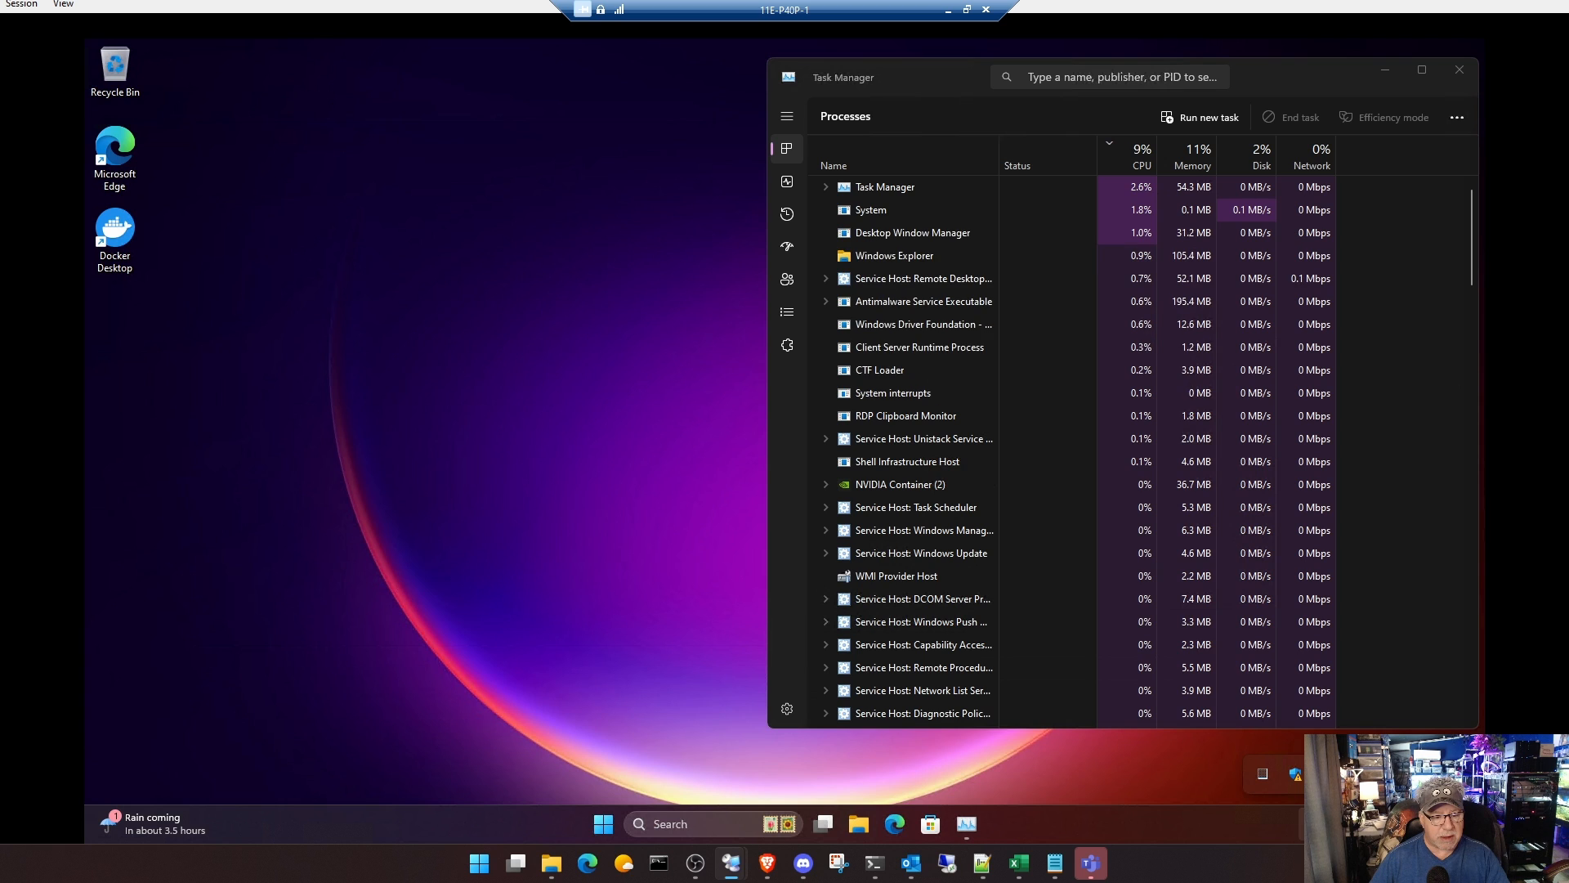
click(1313, 824)
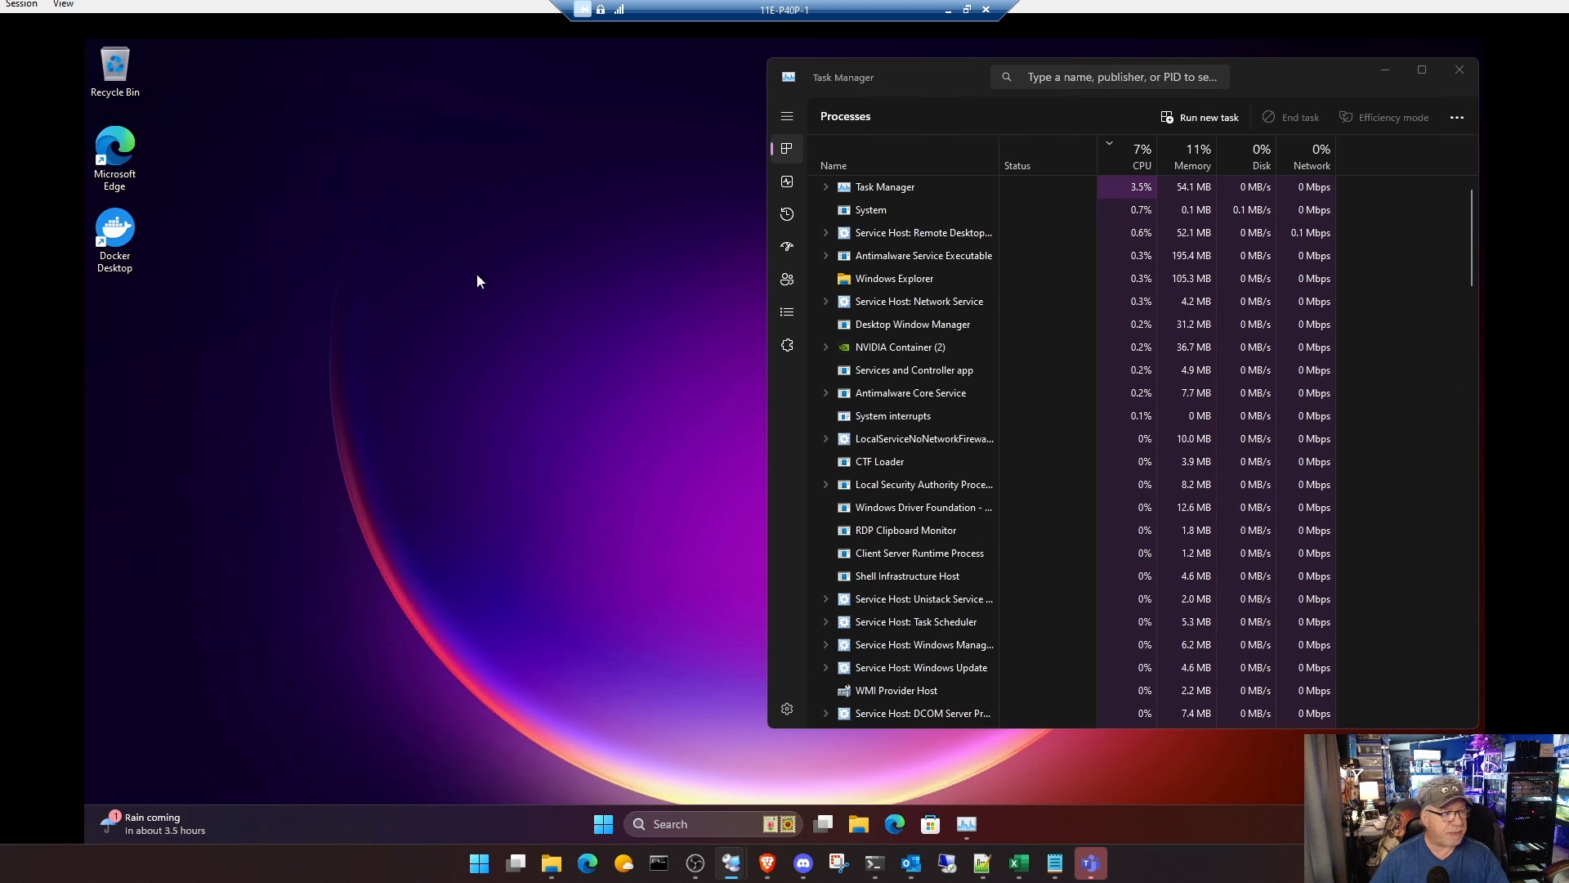
Step: Launch Docker Desktop, accept the Docker Subscription Service Agreement, and skip the sign-in and the welcome survey
double_click(118, 229)
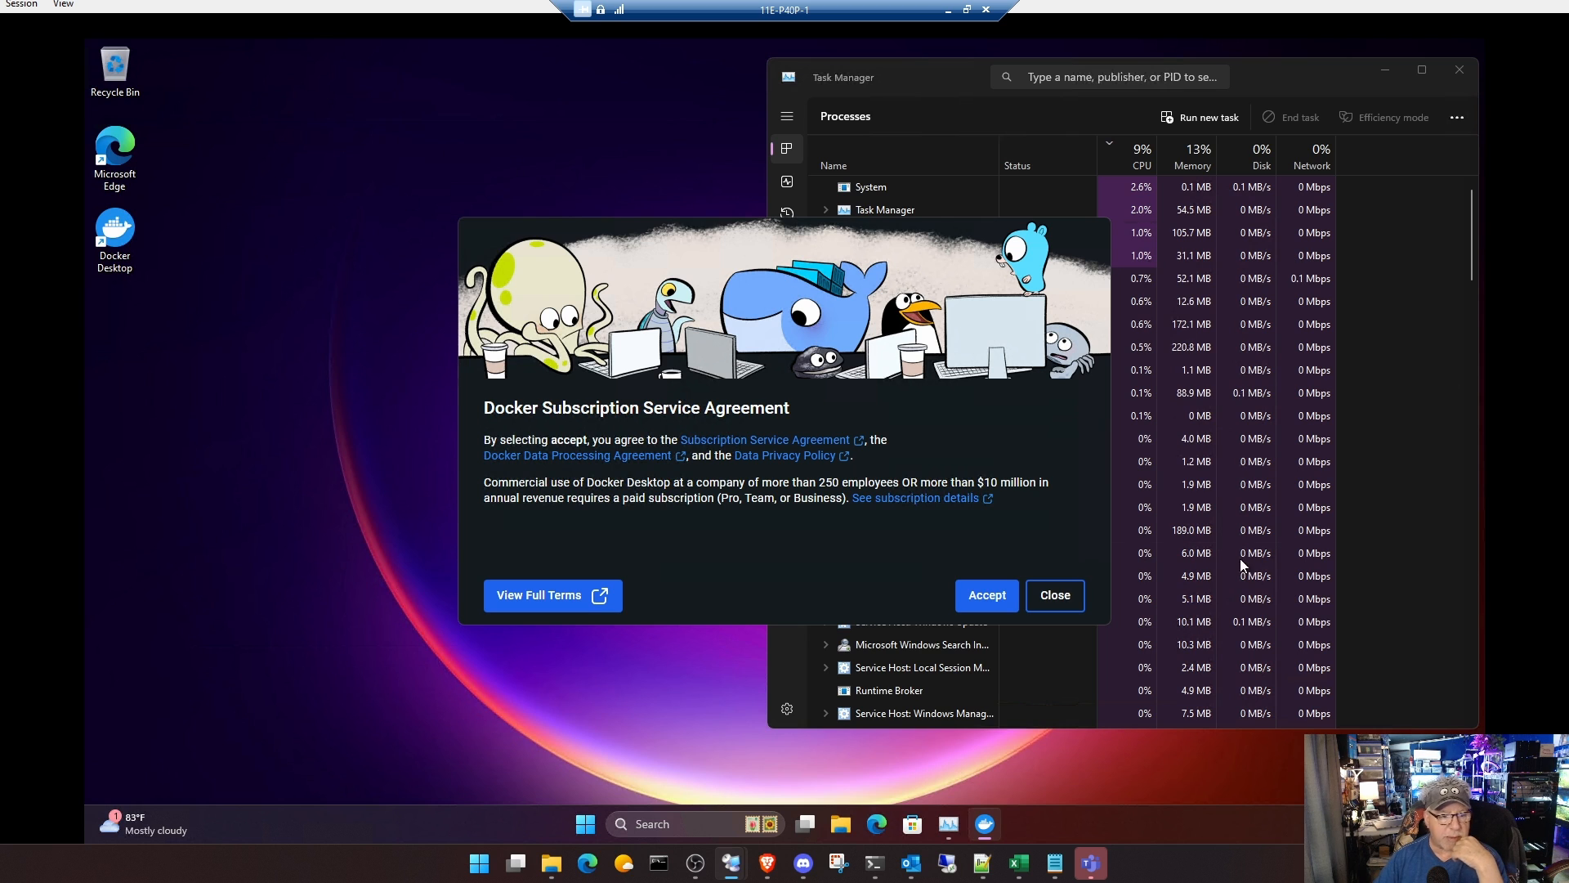
click(998, 587)
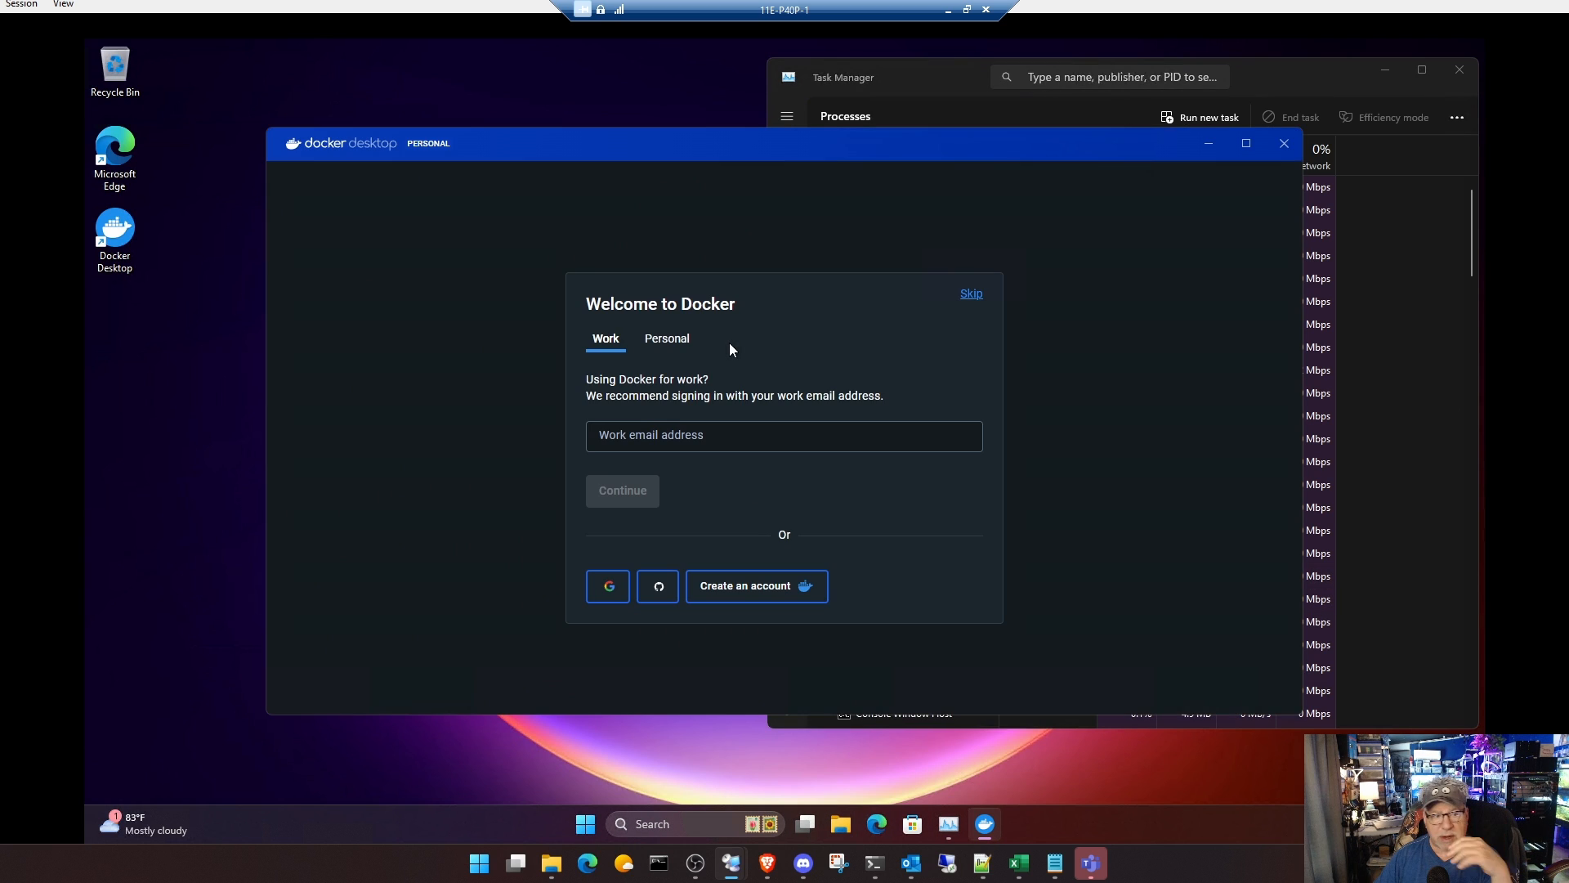
click(969, 294)
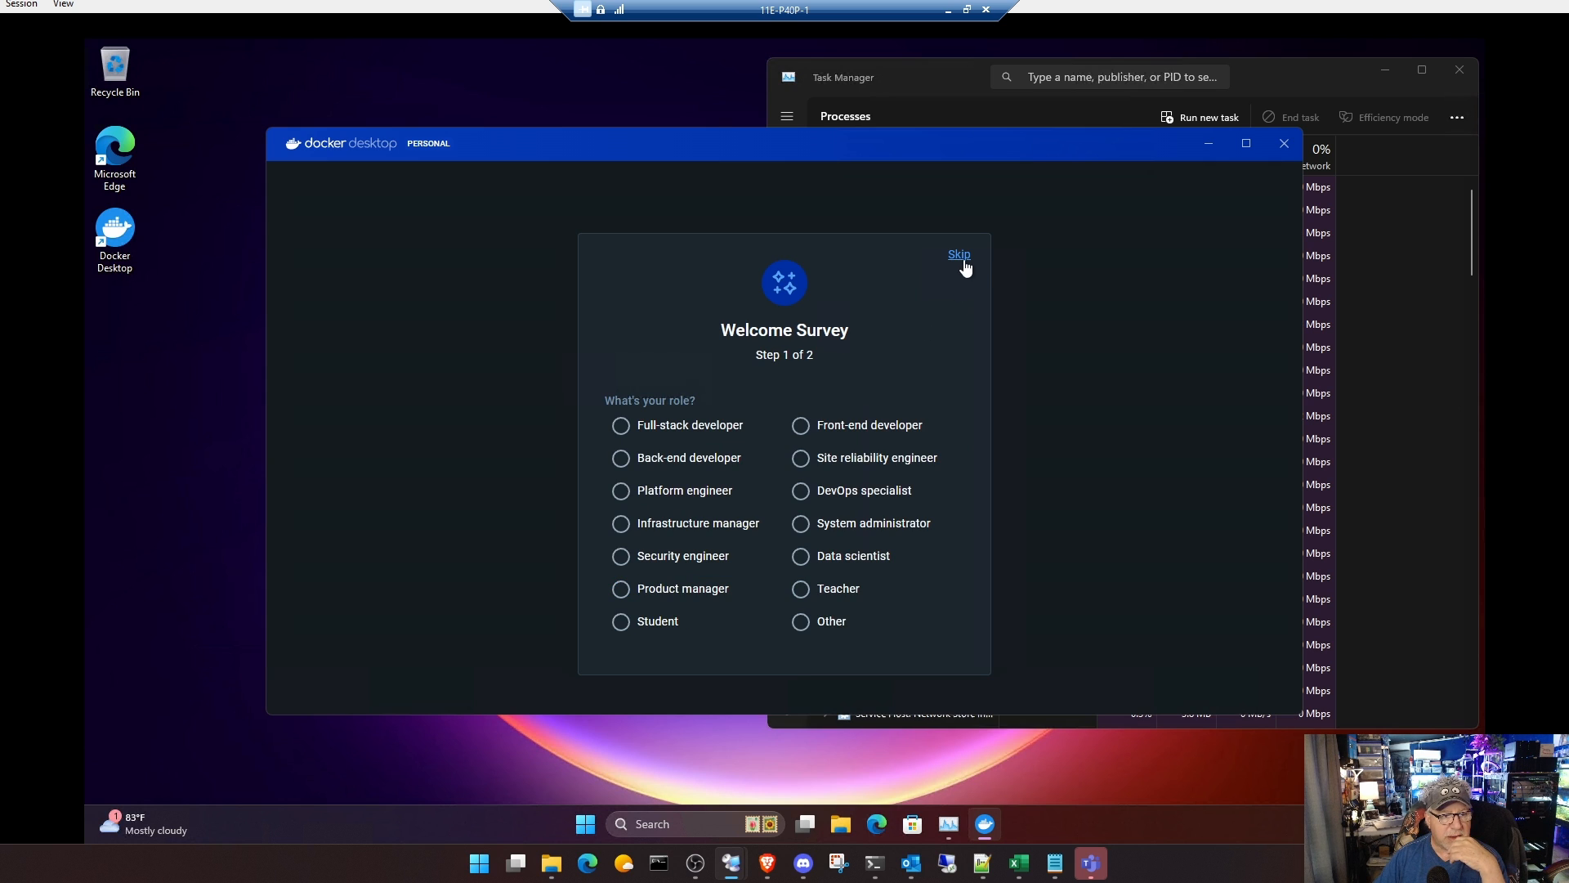
click(965, 257)
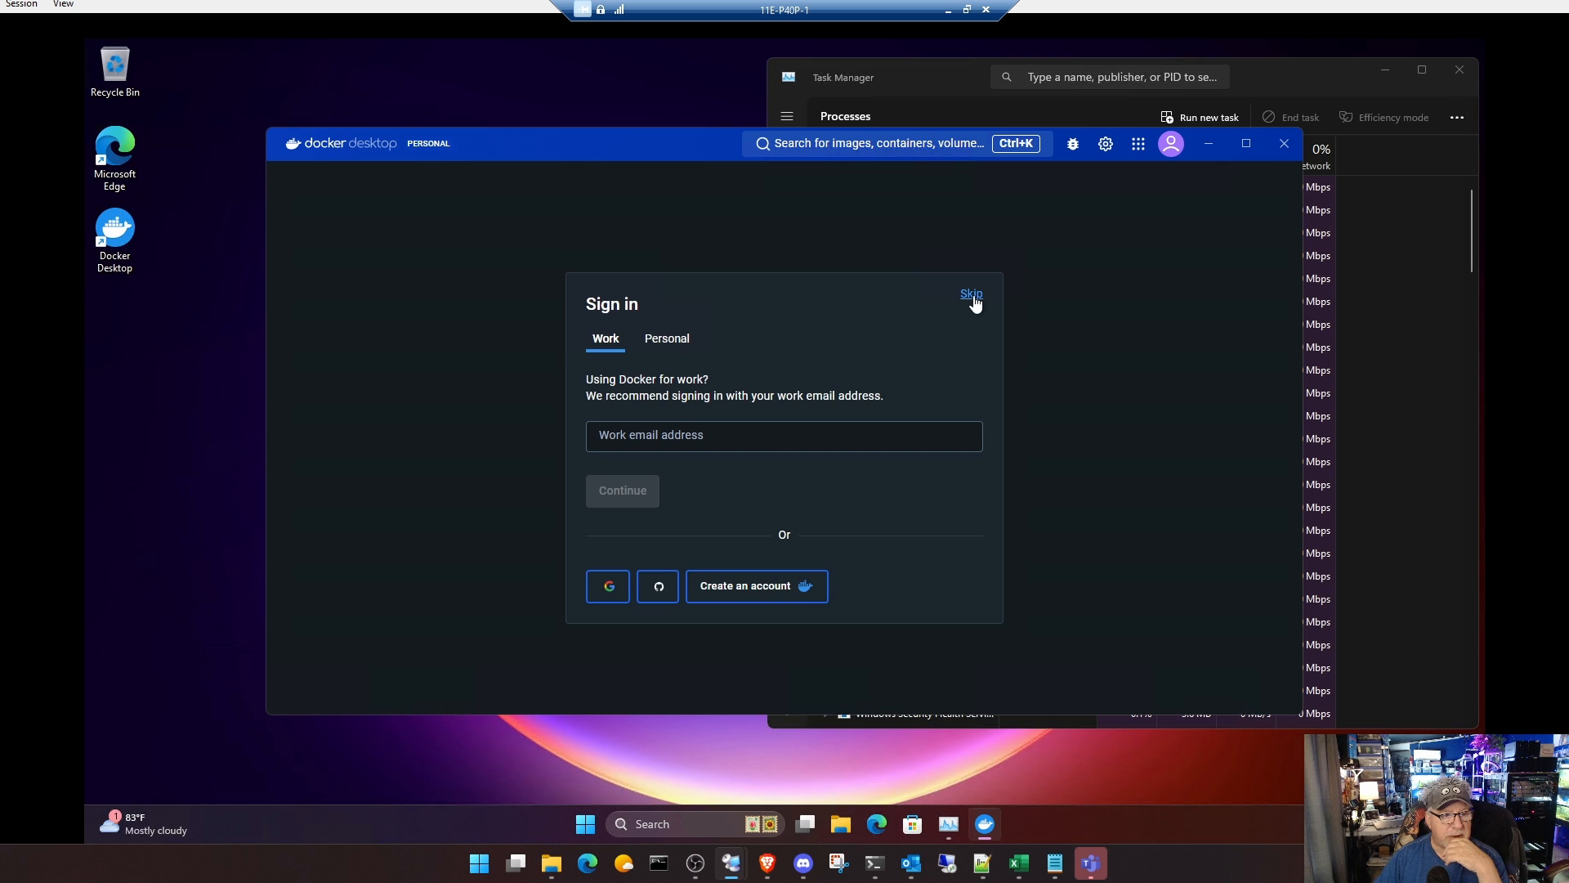
click(972, 296)
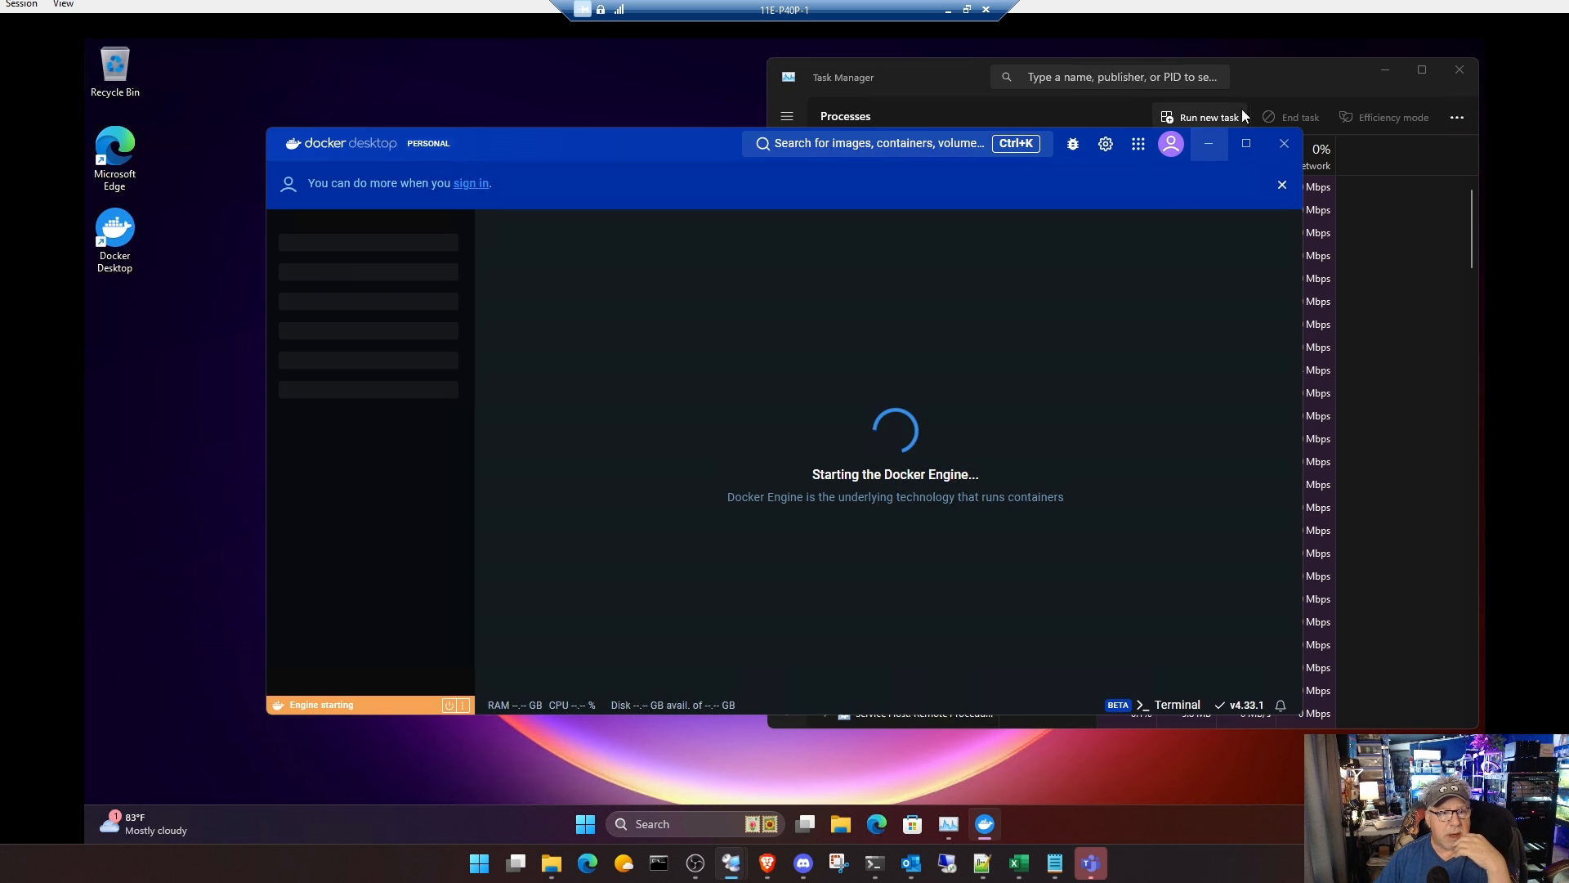
Step: Examine the processes and CPU performance in Task Manager during and after Docker Engine startup, moving the Docker Desktop window aside
click(1278, 90)
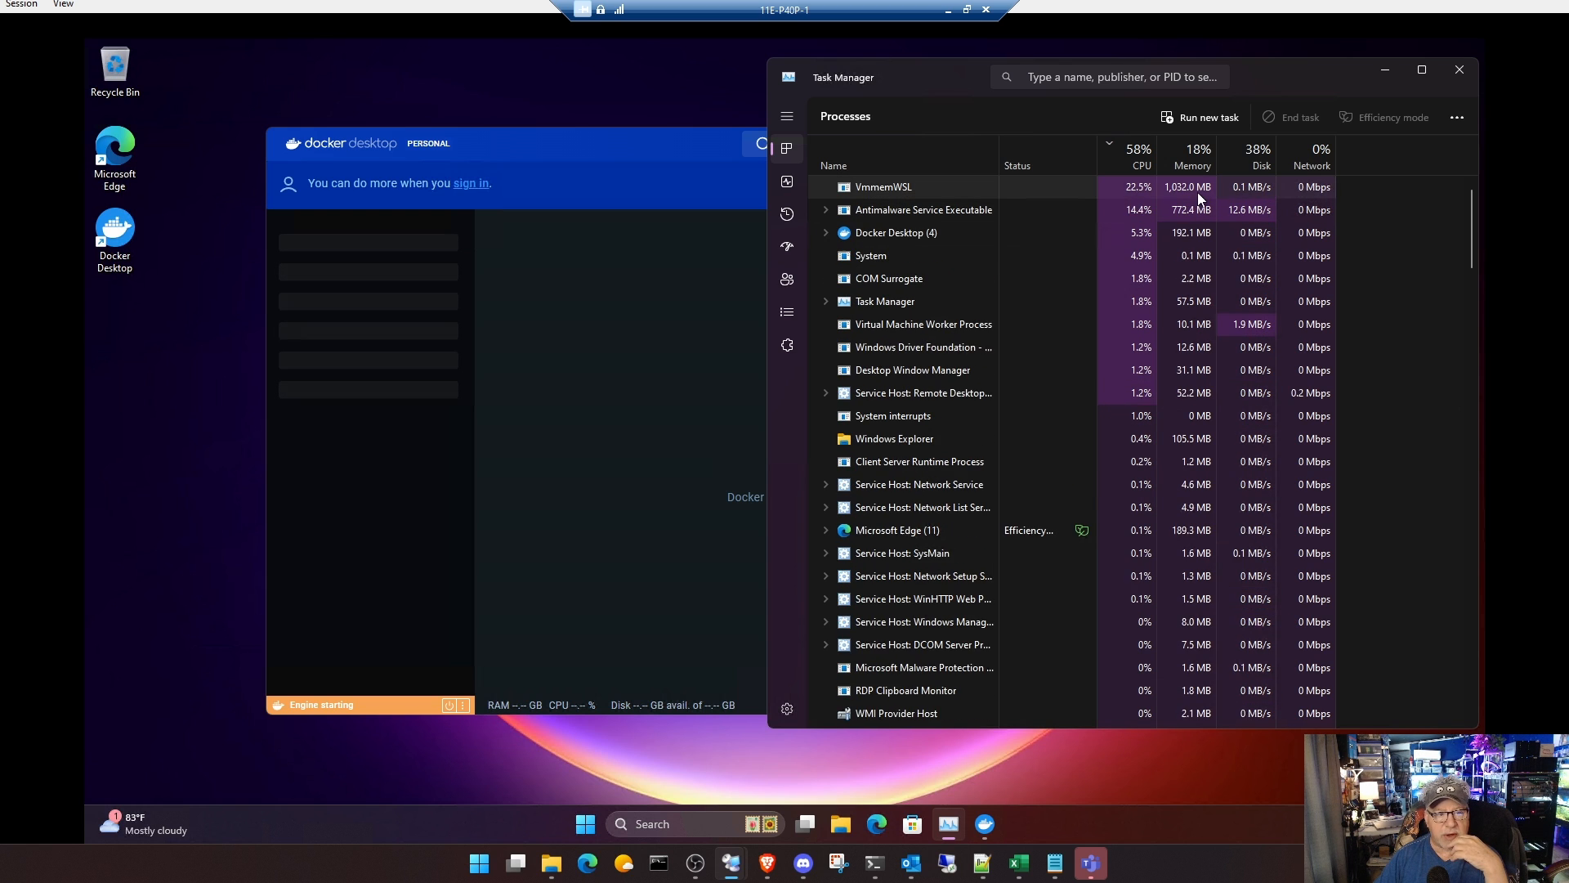
click(645, 144)
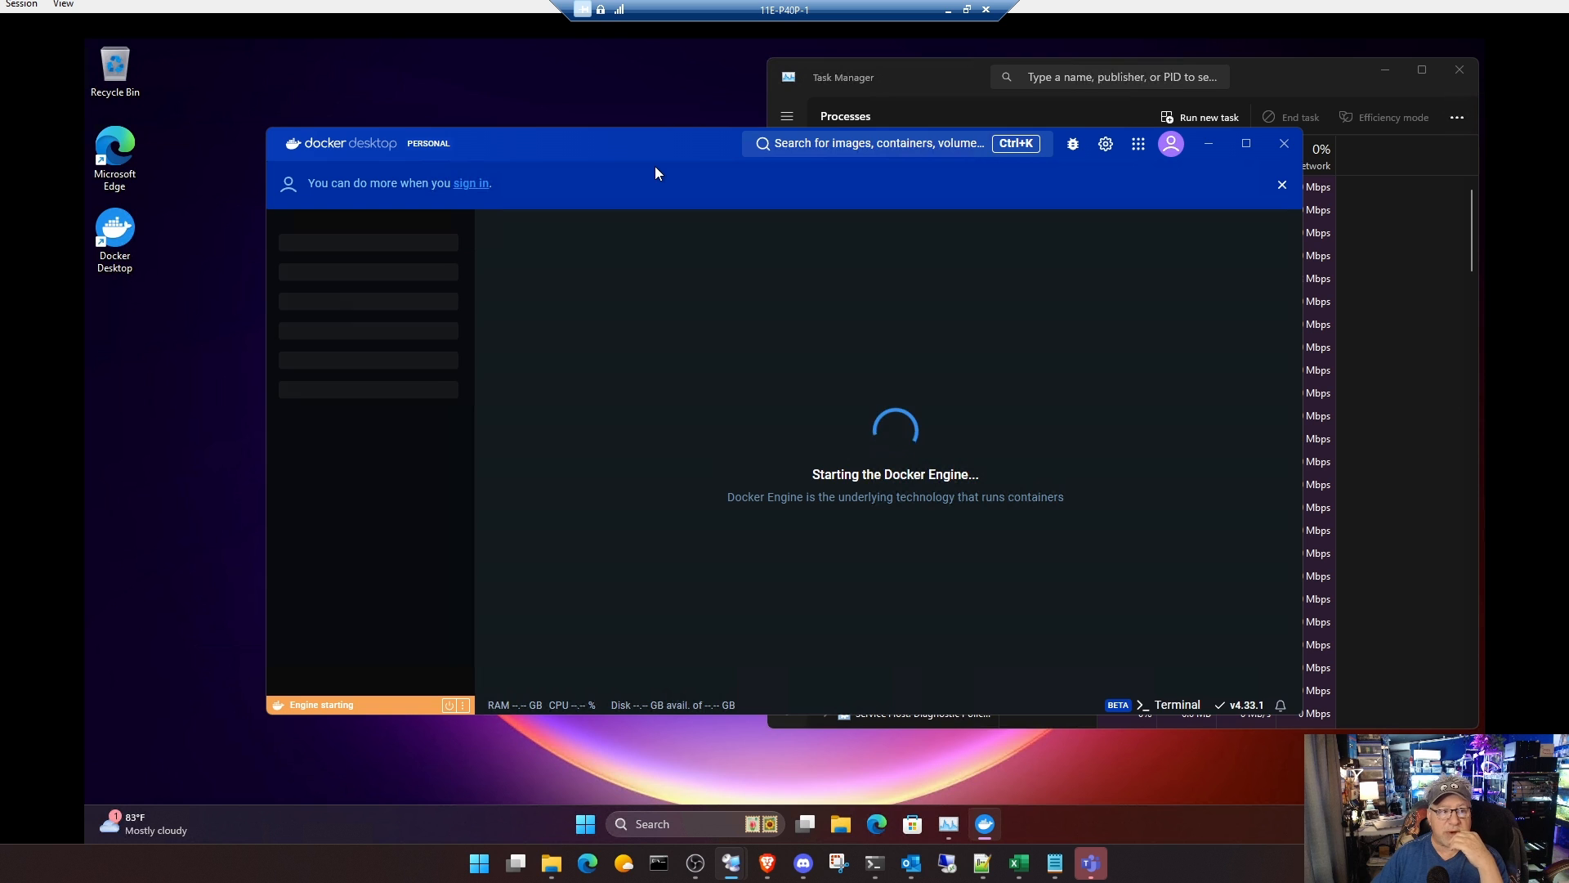
click(1290, 72)
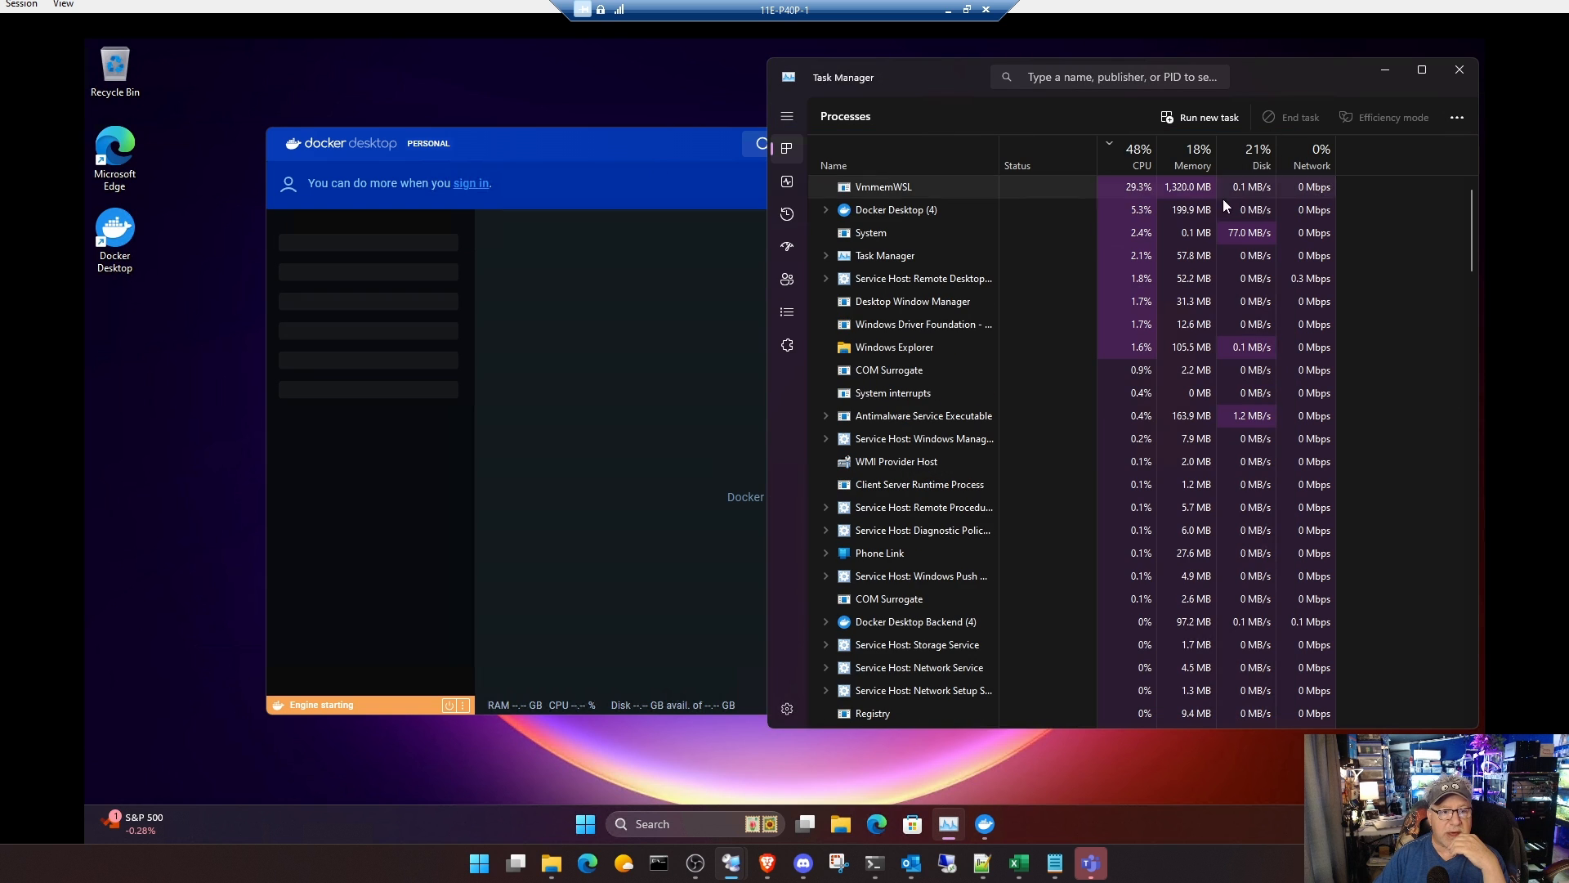
click(788, 181)
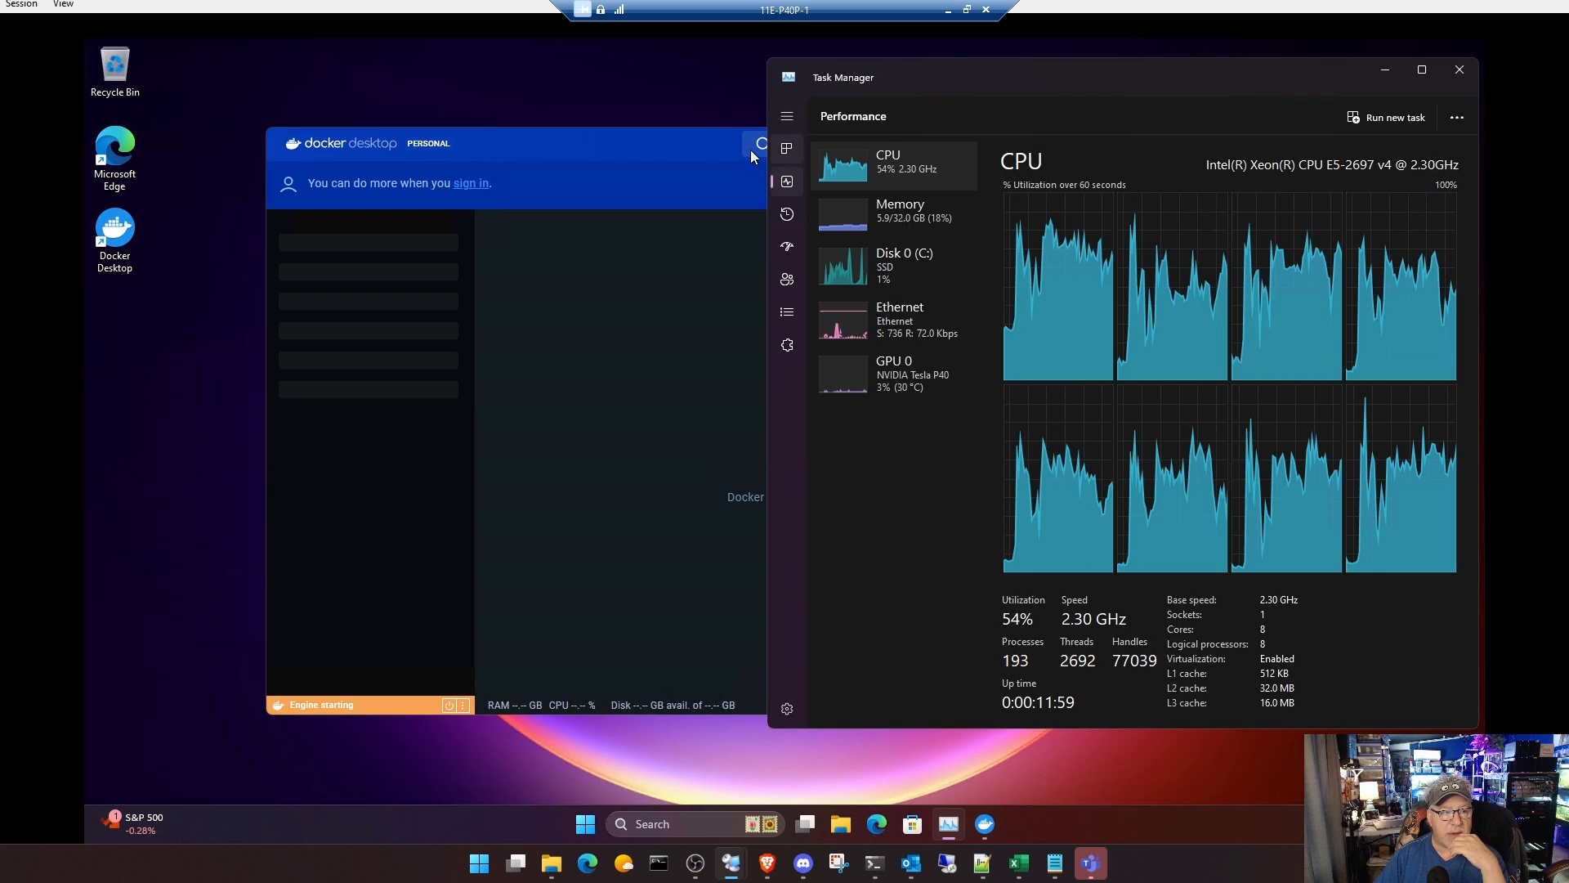
click(683, 139)
drag(684, 139, 495, 124)
click(1162, 80)
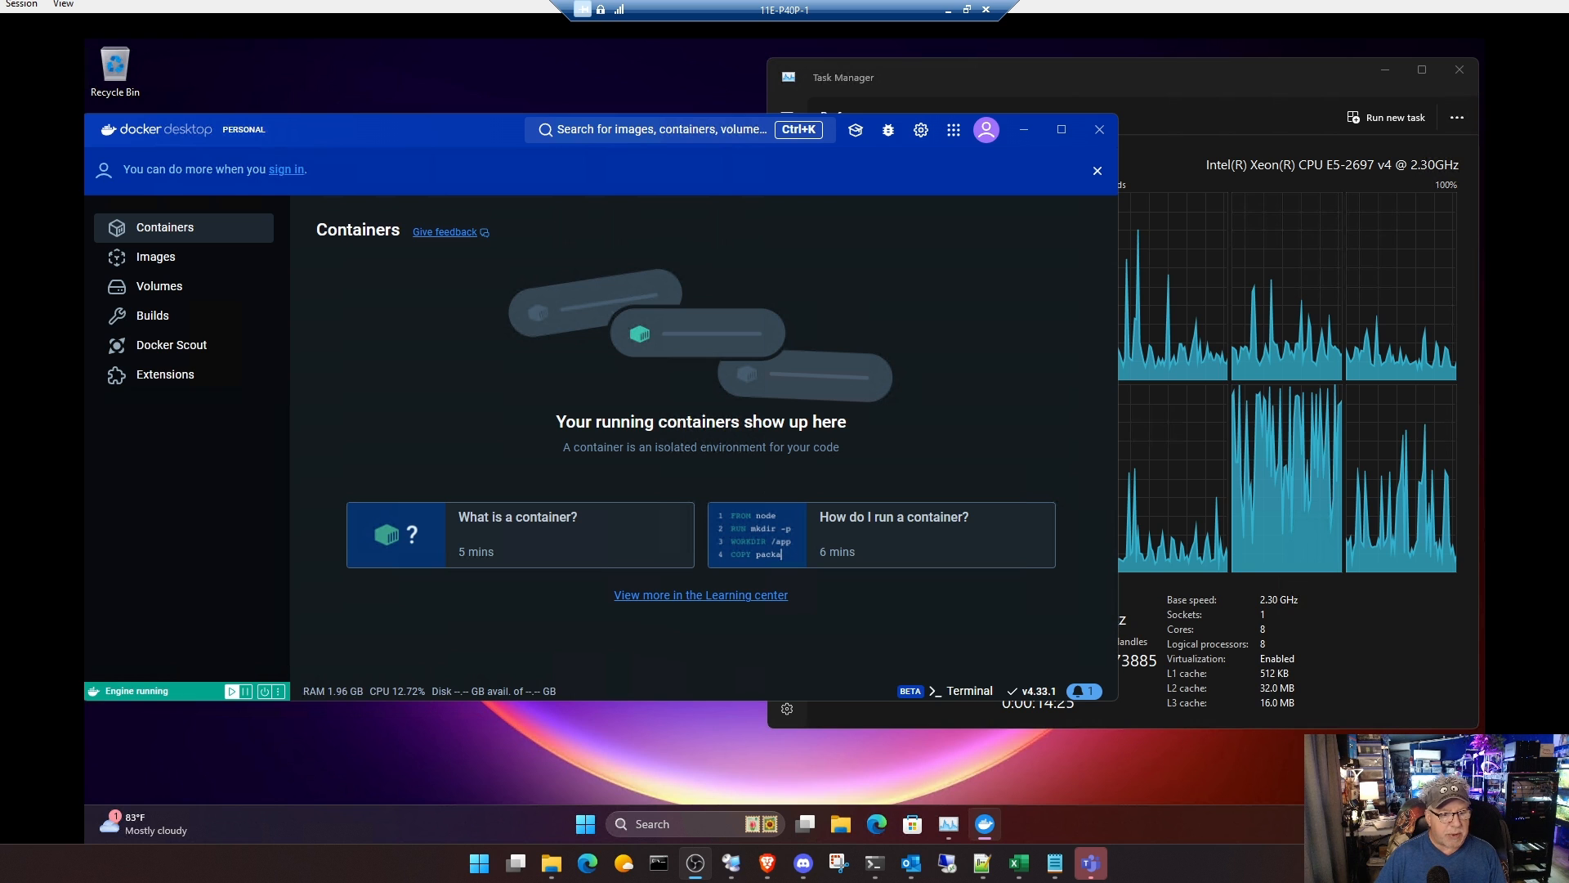
click(1103, 103)
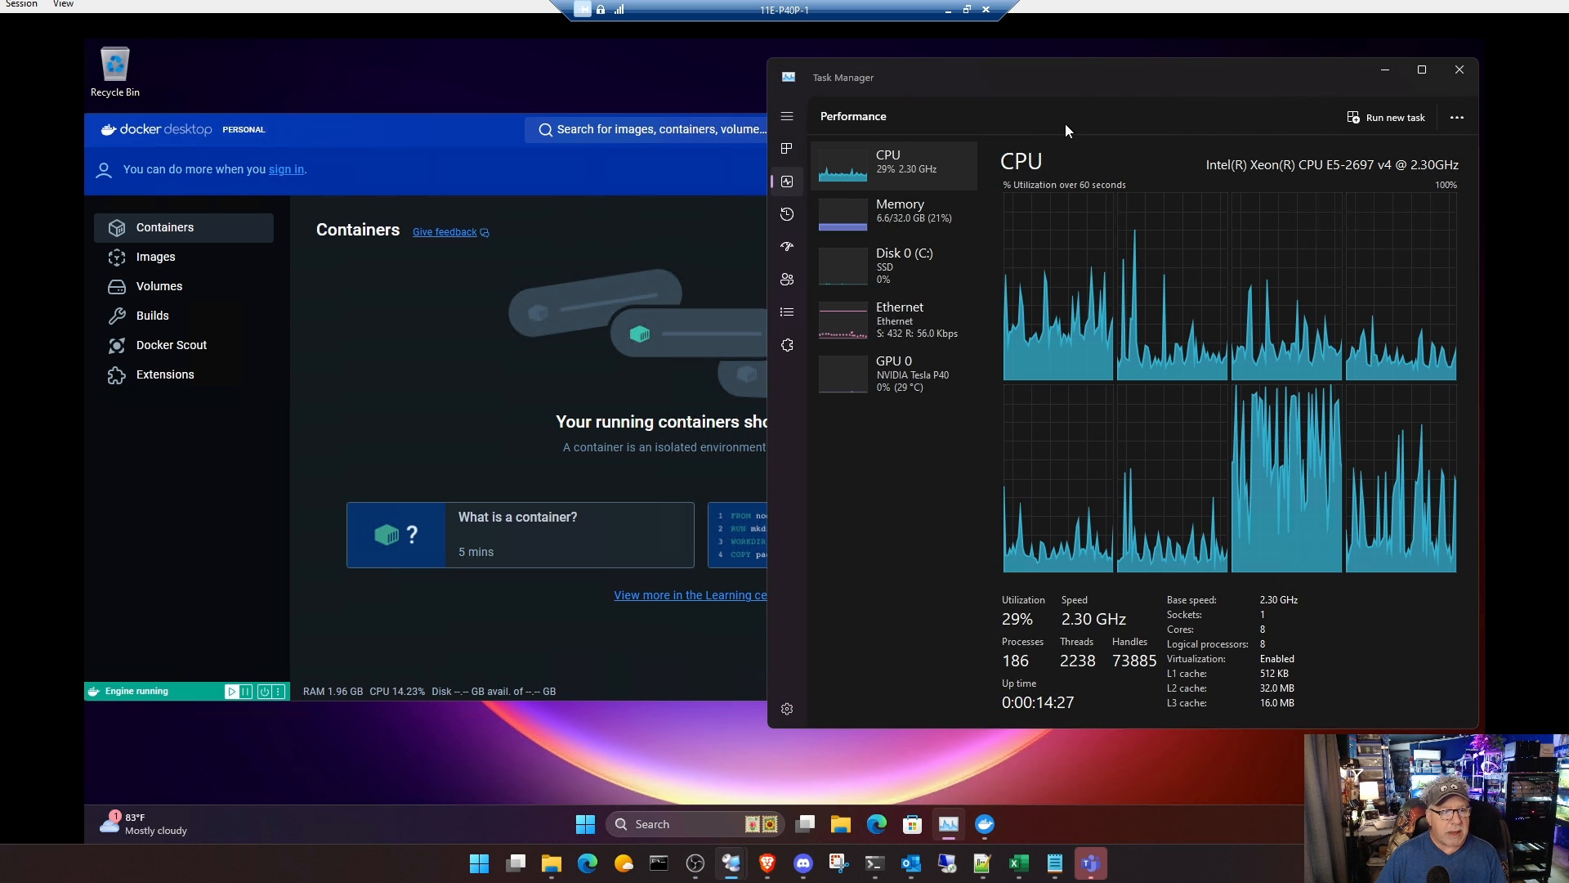
click(787, 150)
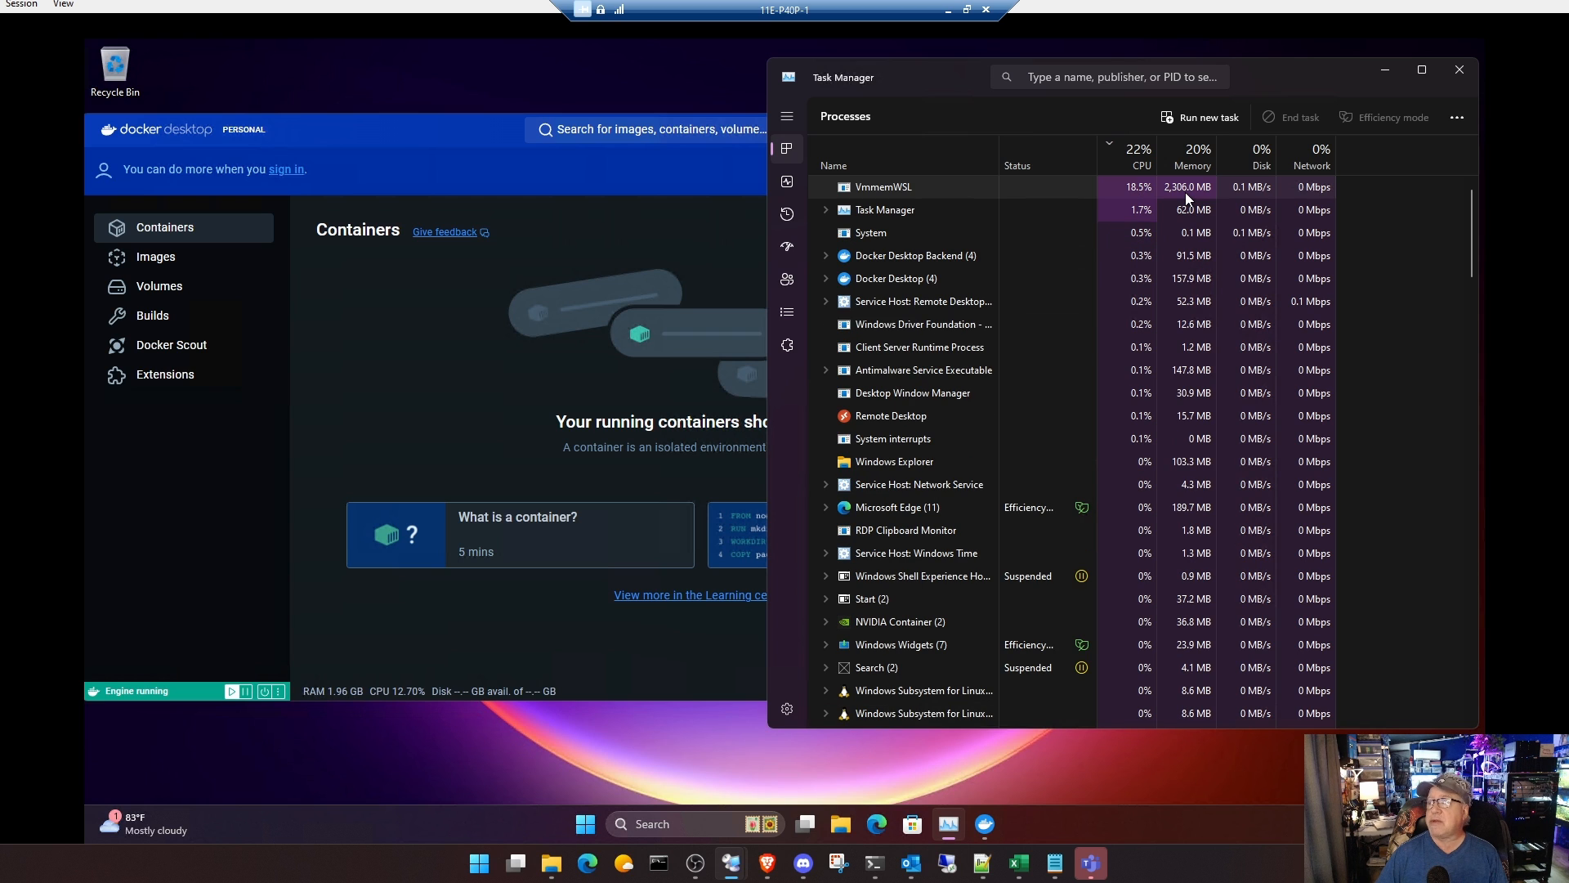
Step: Review Docker Desktop's General settings, cancel without changing anything, and close the Docker Desktop window
click(471, 142)
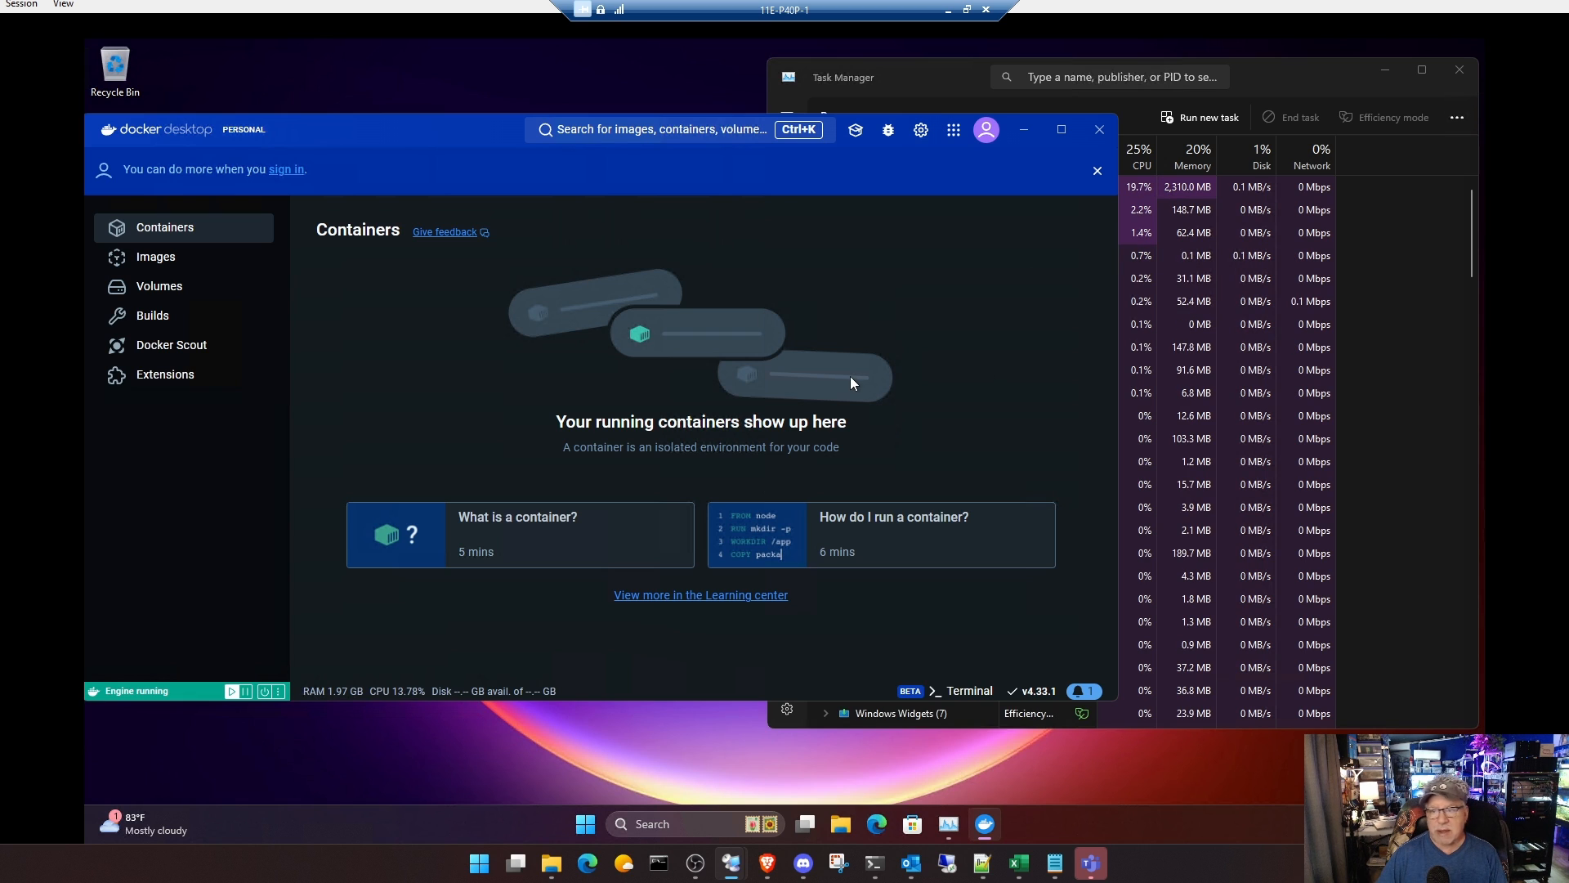
click(922, 130)
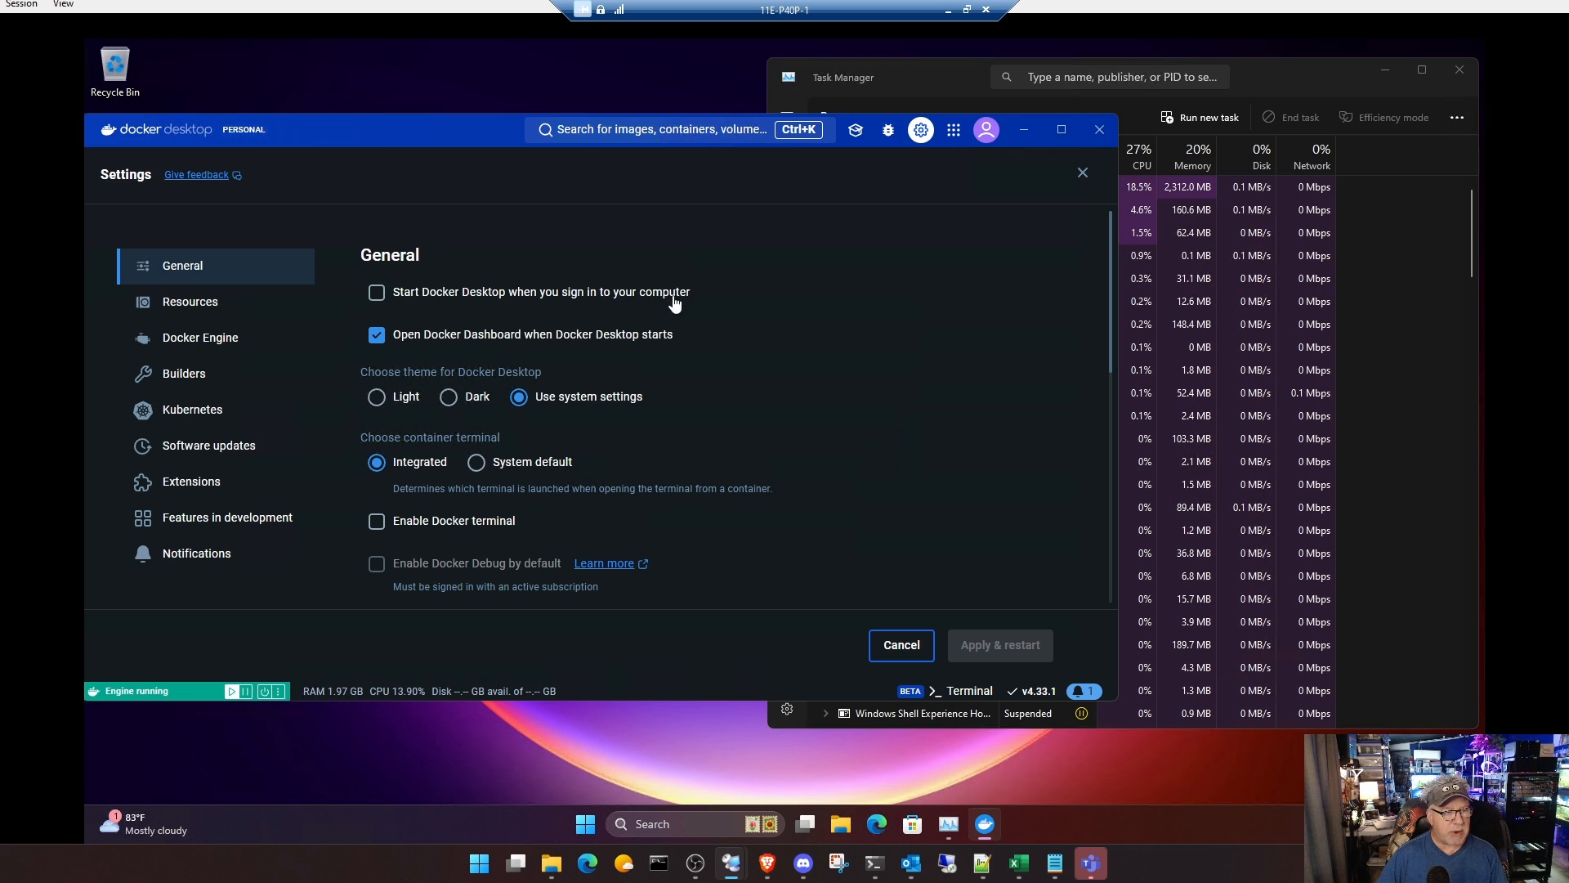
click(904, 646)
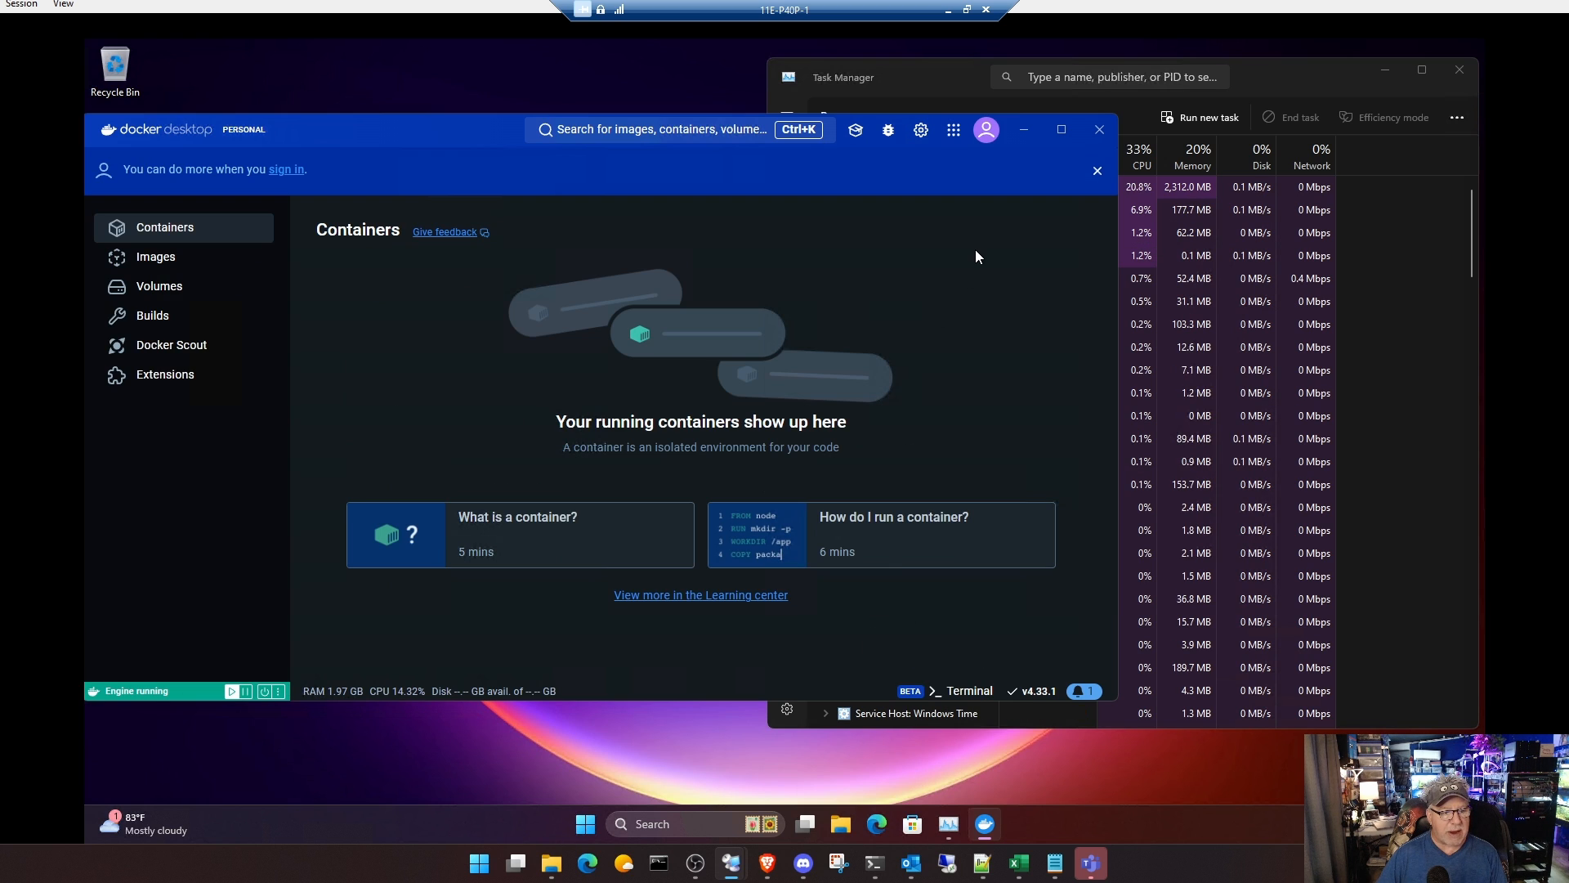
click(1101, 130)
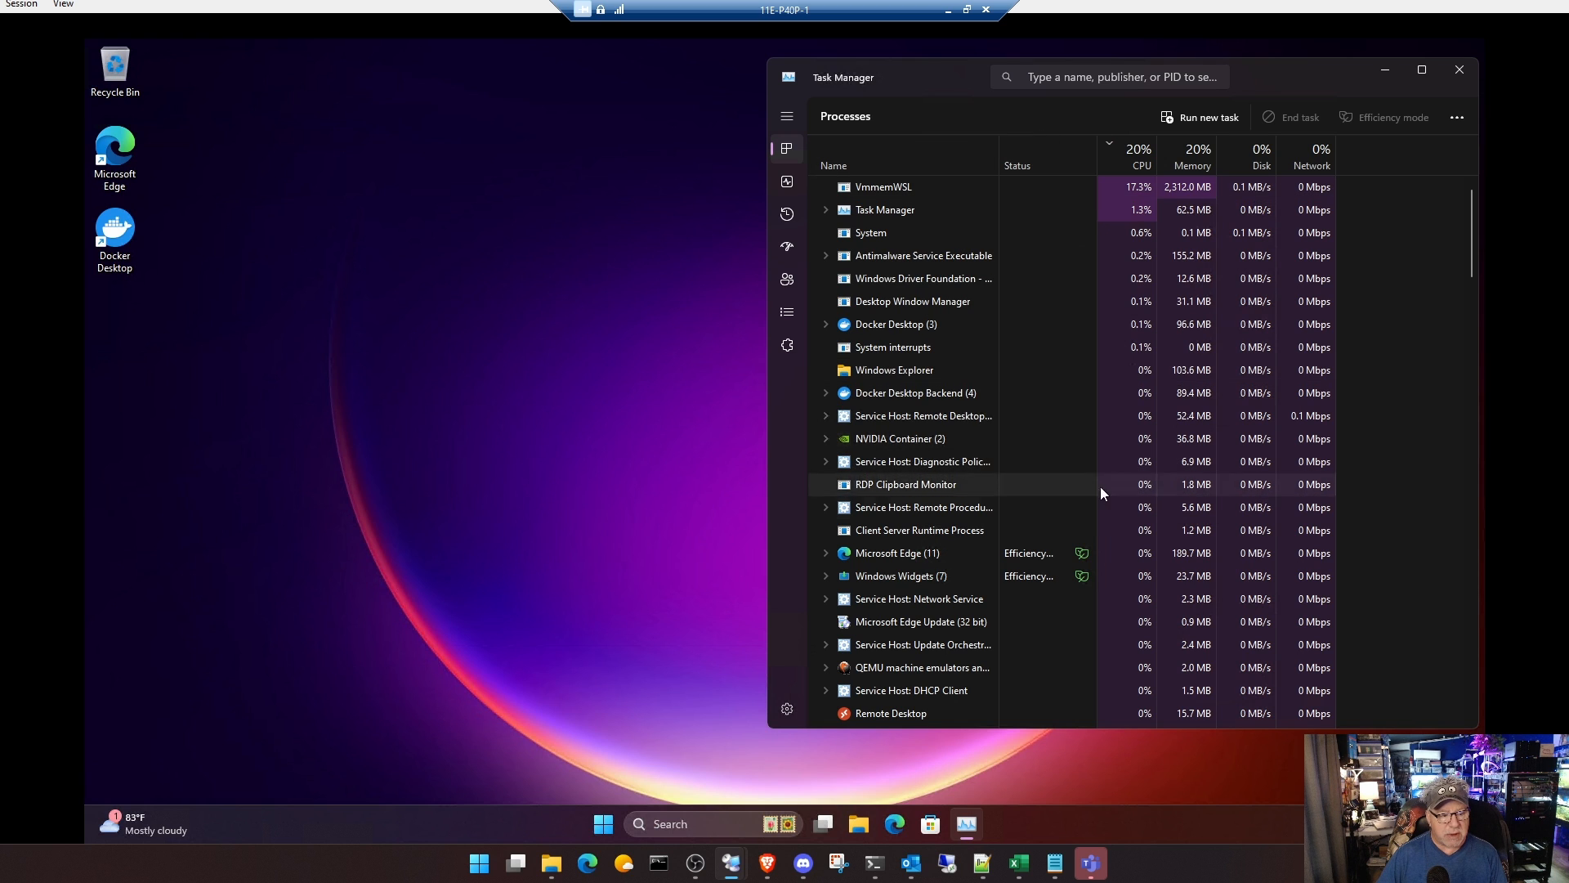
Step: Open Terminal as administrator in the VM, allowing it to make changes to the device
right_click(604, 828)
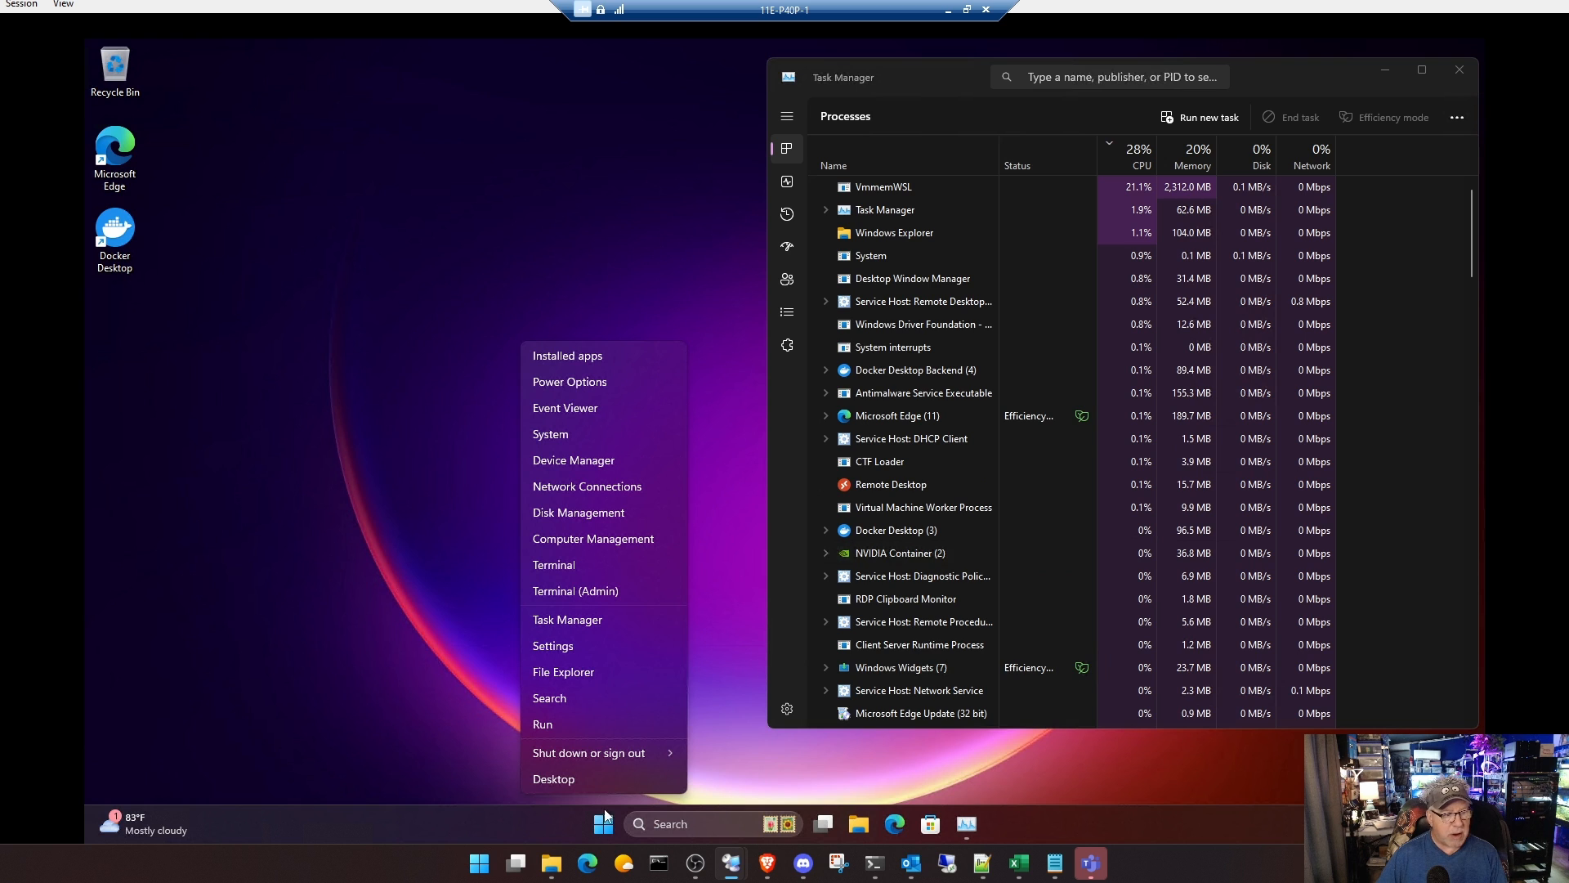
click(596, 594)
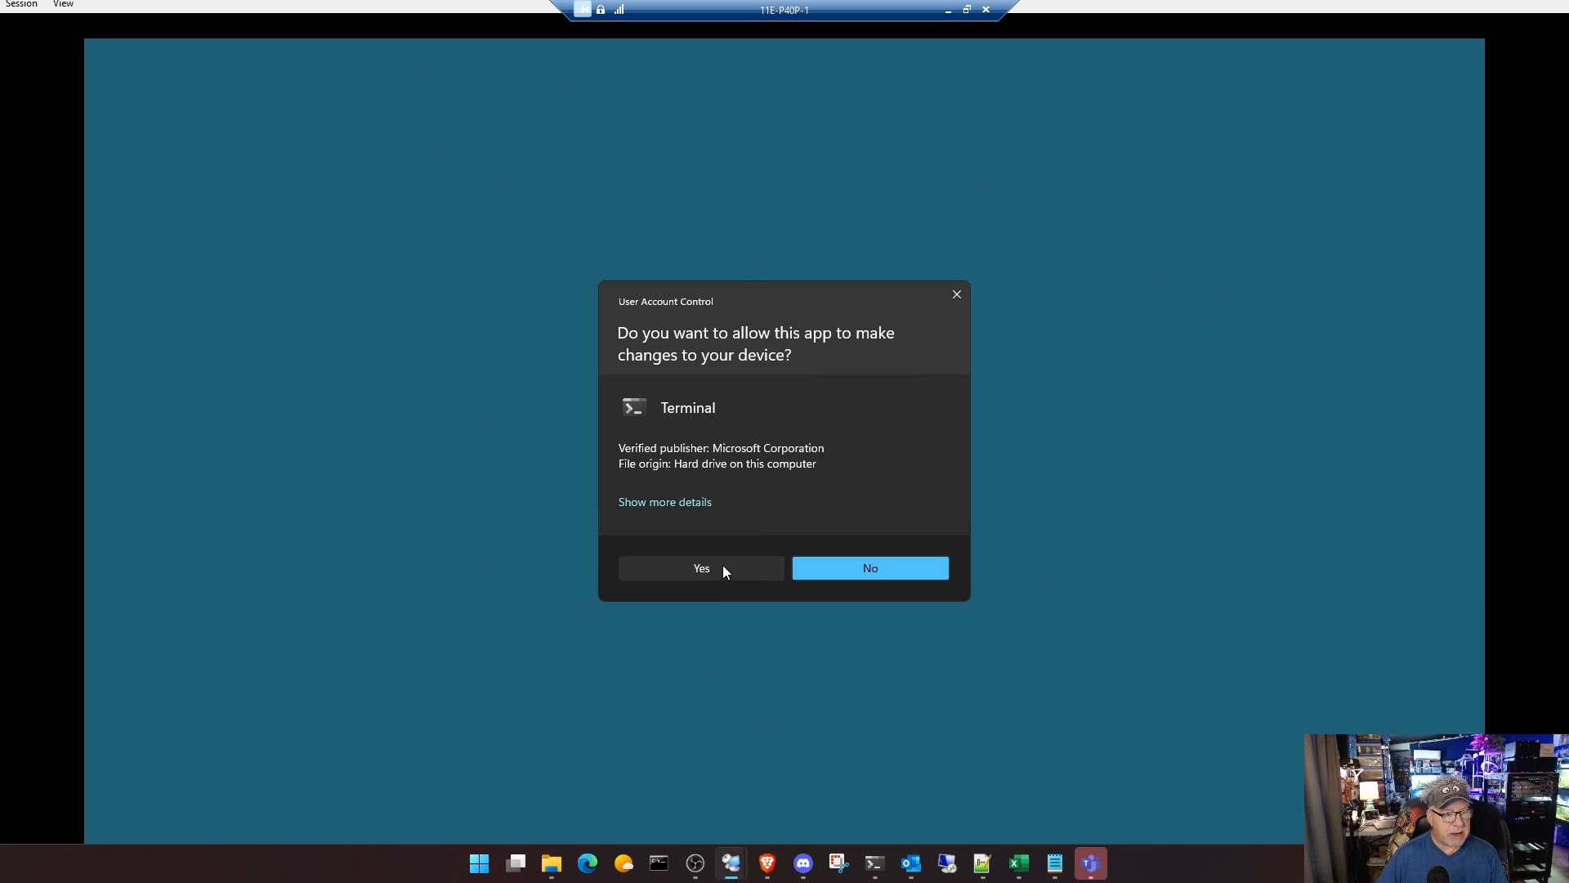
click(722, 565)
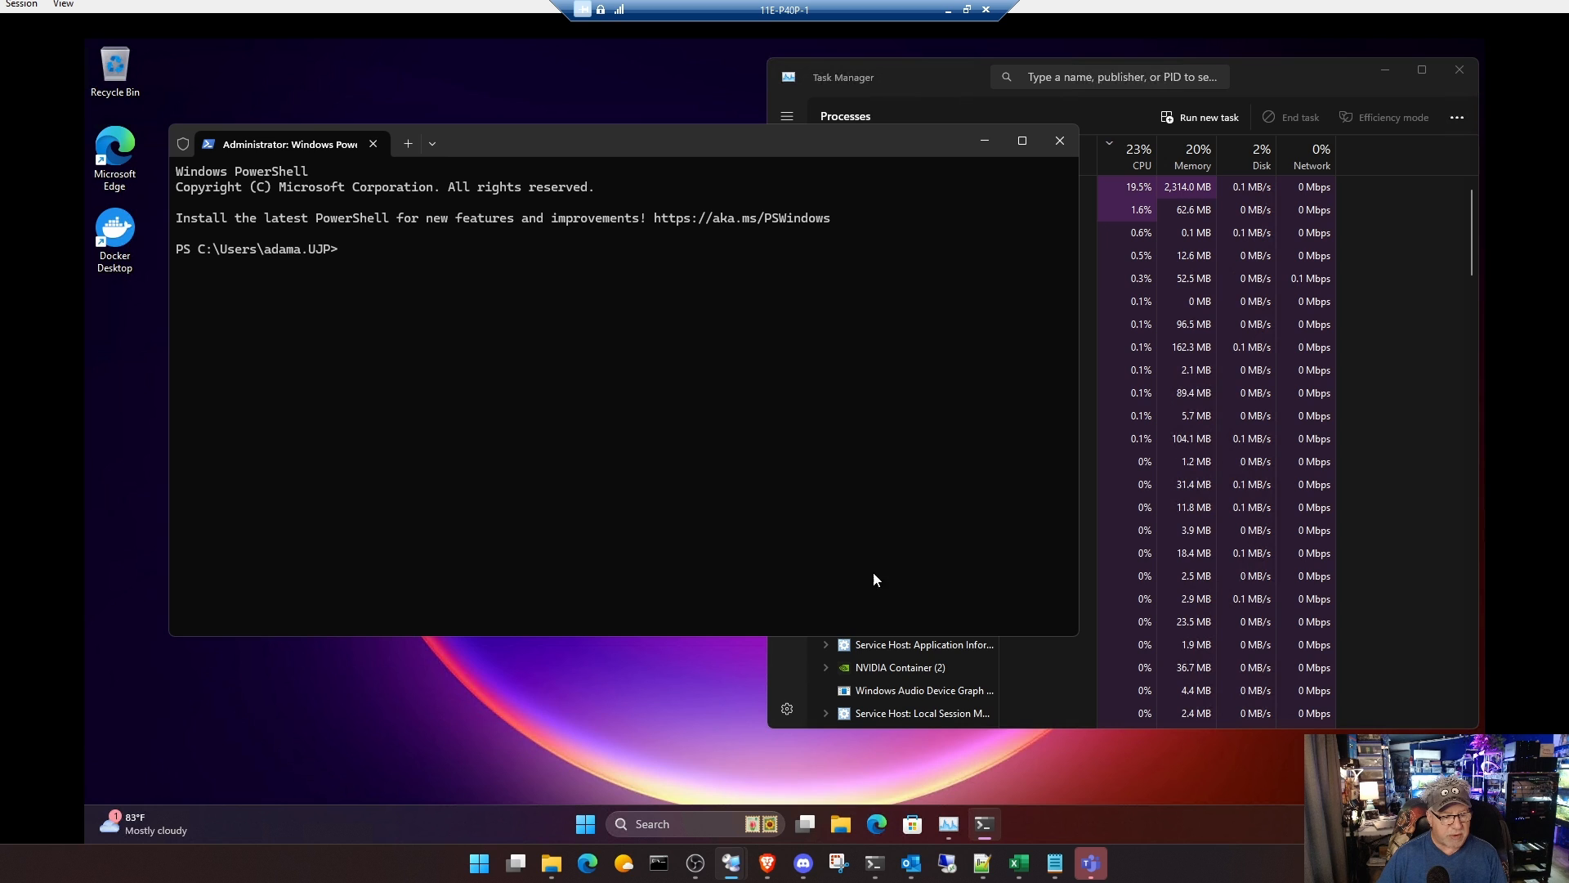
Step: Copy the GPU-enabled docker run command for open-webui:ollama from install-webui-ollama-windows.txt in Notepad++ and run it in the VM's administrator PowerShell
click(983, 863)
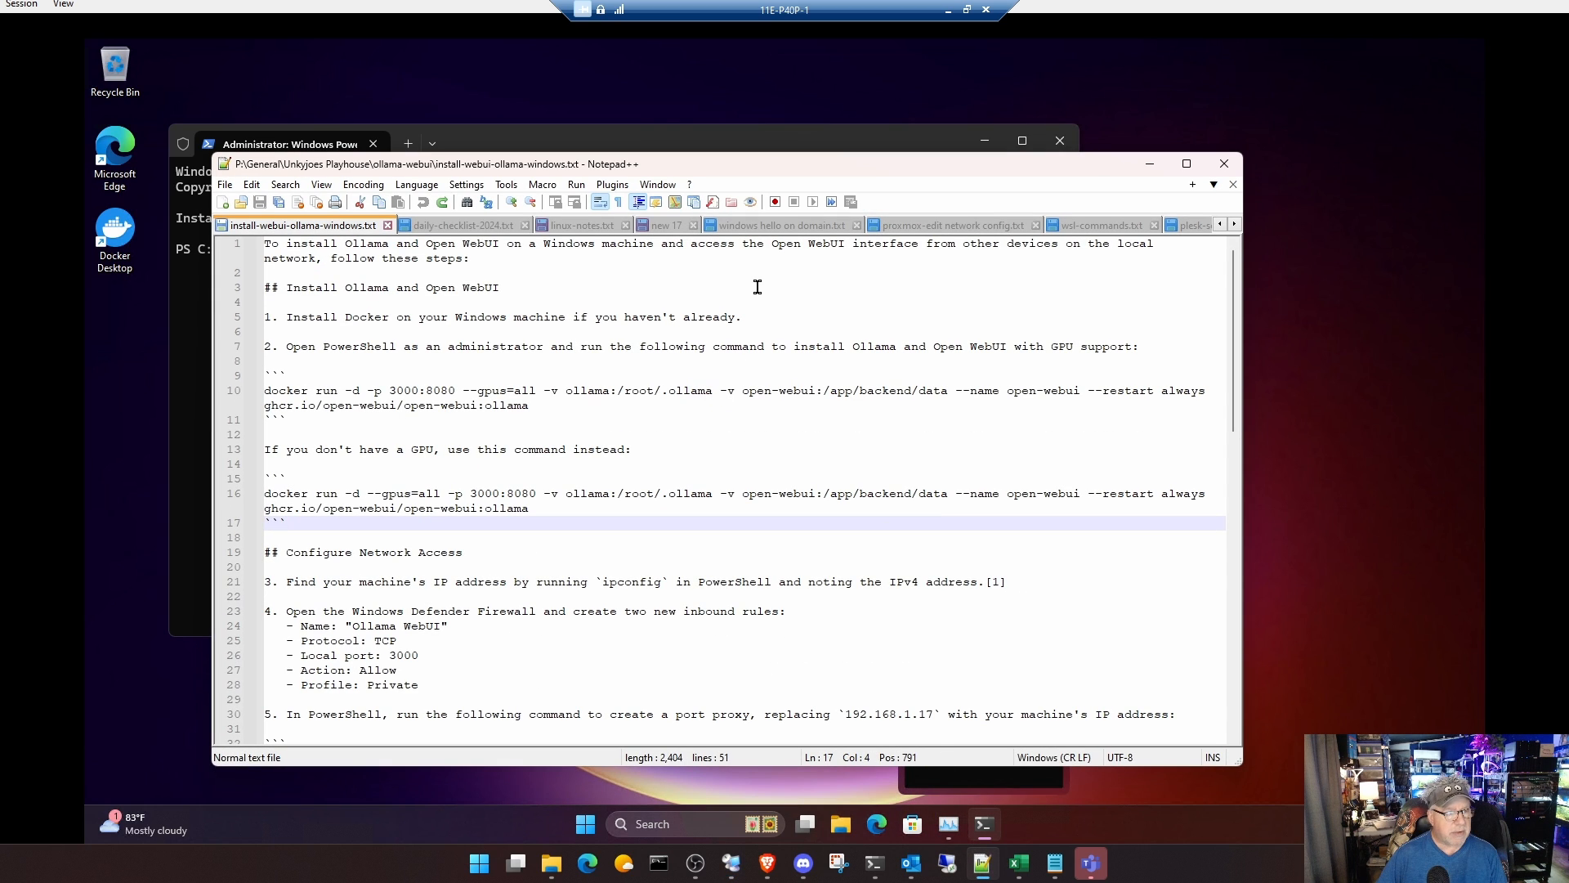
double_click(764, 173)
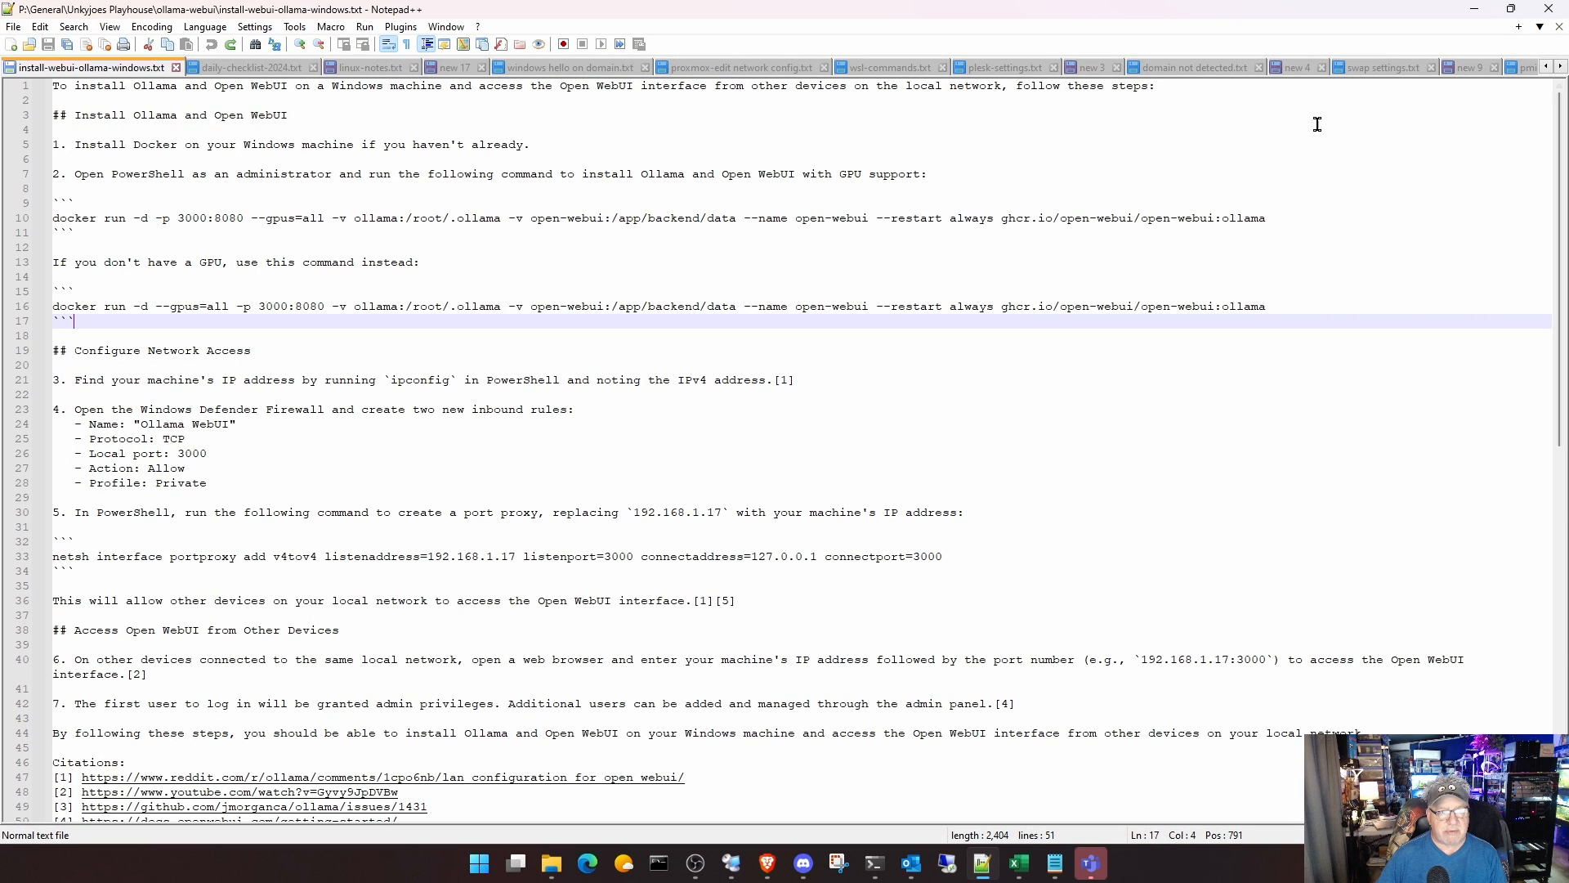
drag(981, 14, 1568, 164)
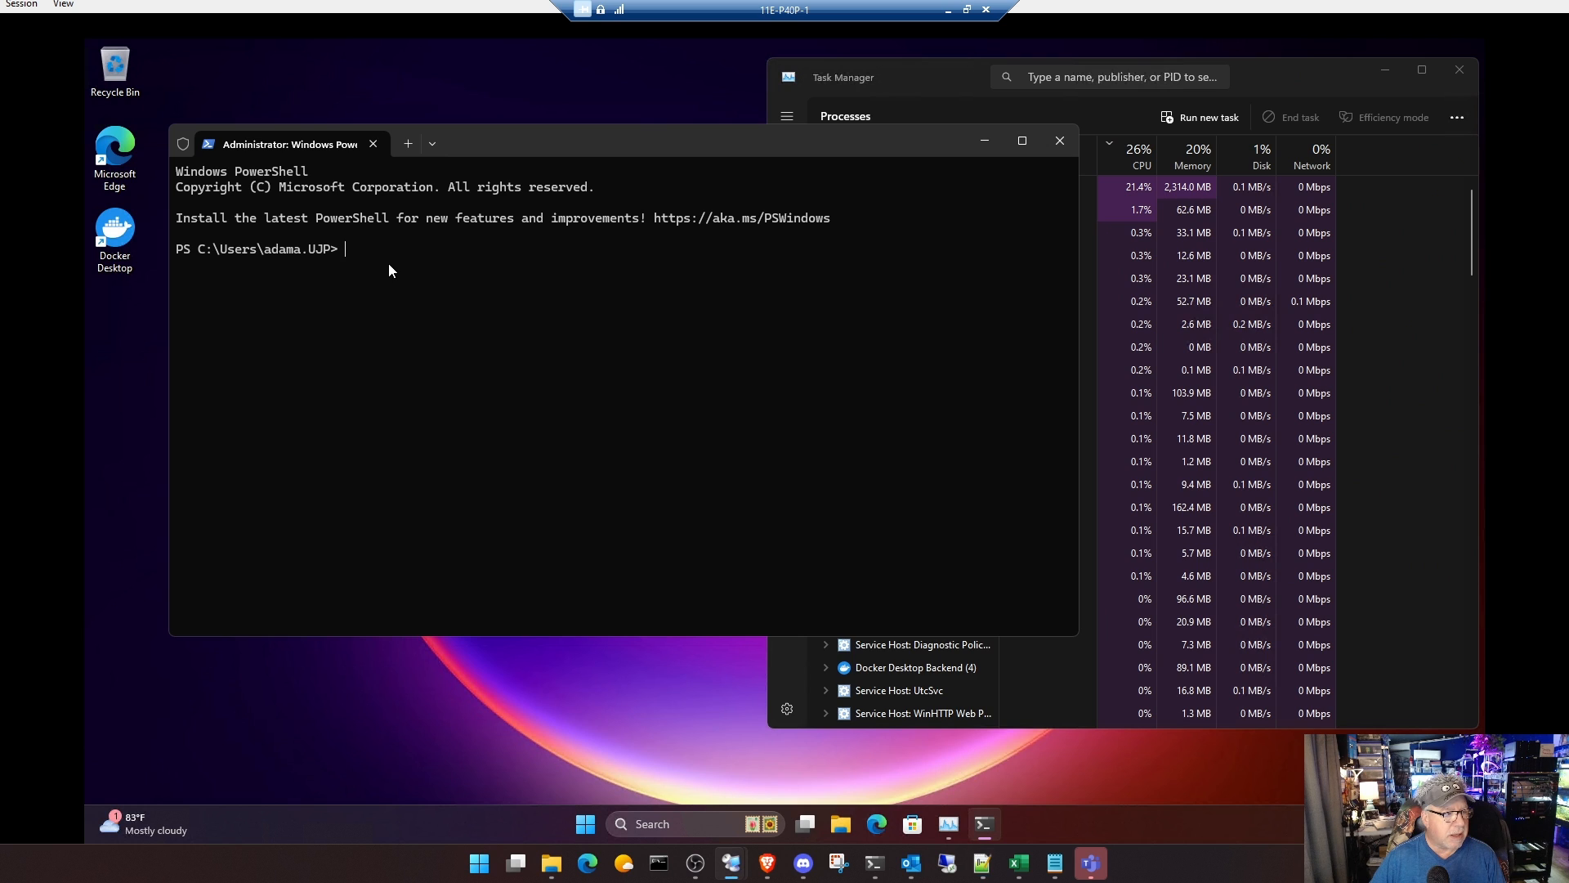
right_click(389, 264)
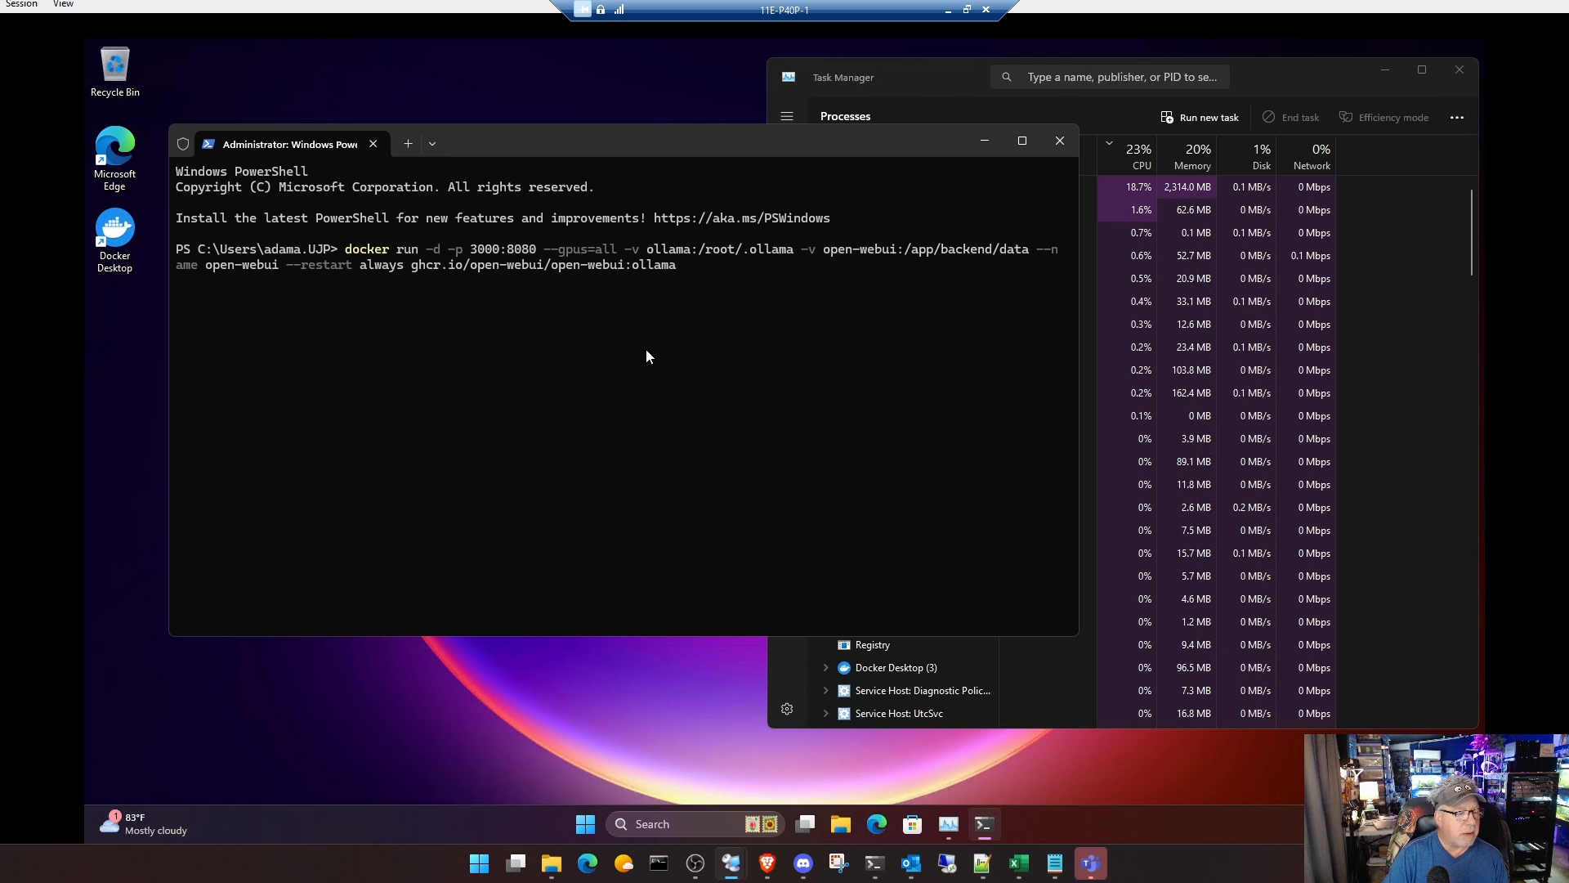
key(Return)
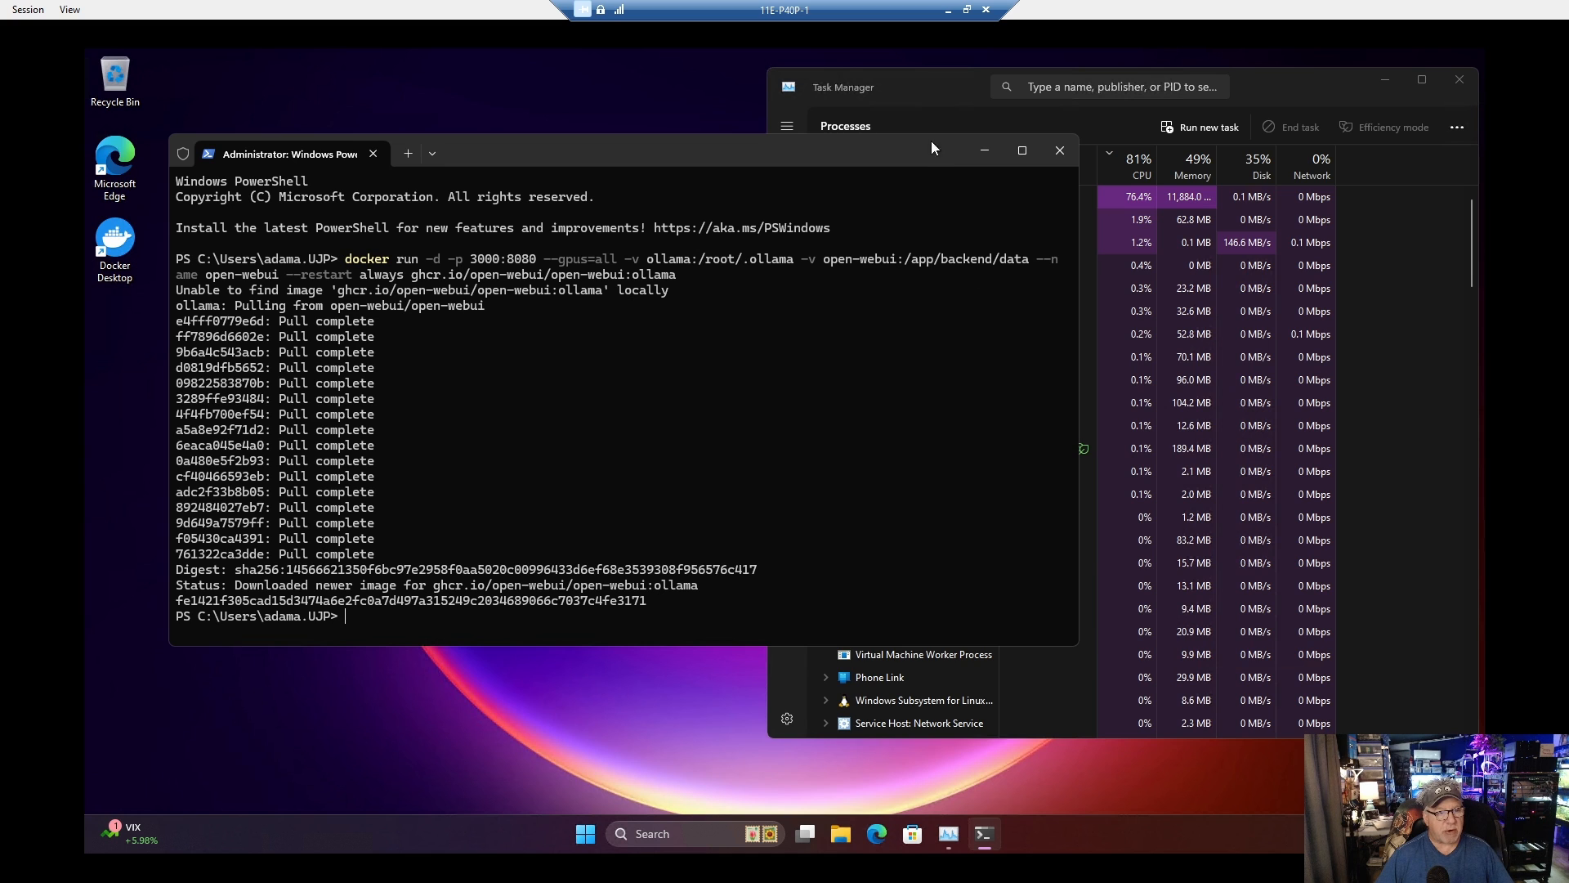
Step: Examine the VM's running processes plus CPU and memory performance in Task Manager after the container launch
click(934, 93)
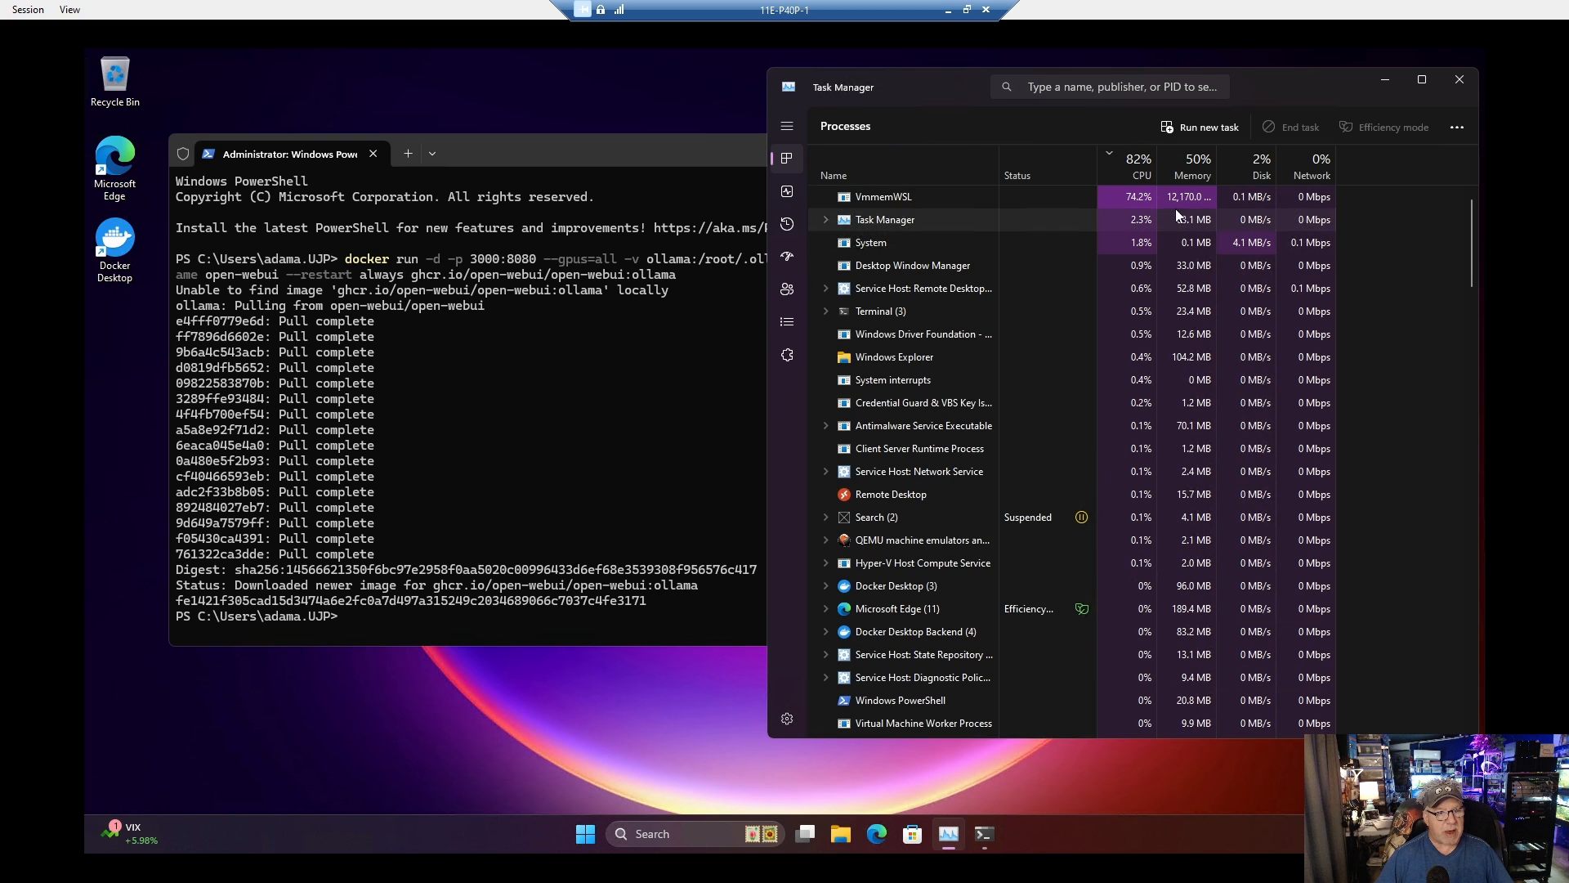
click(789, 190)
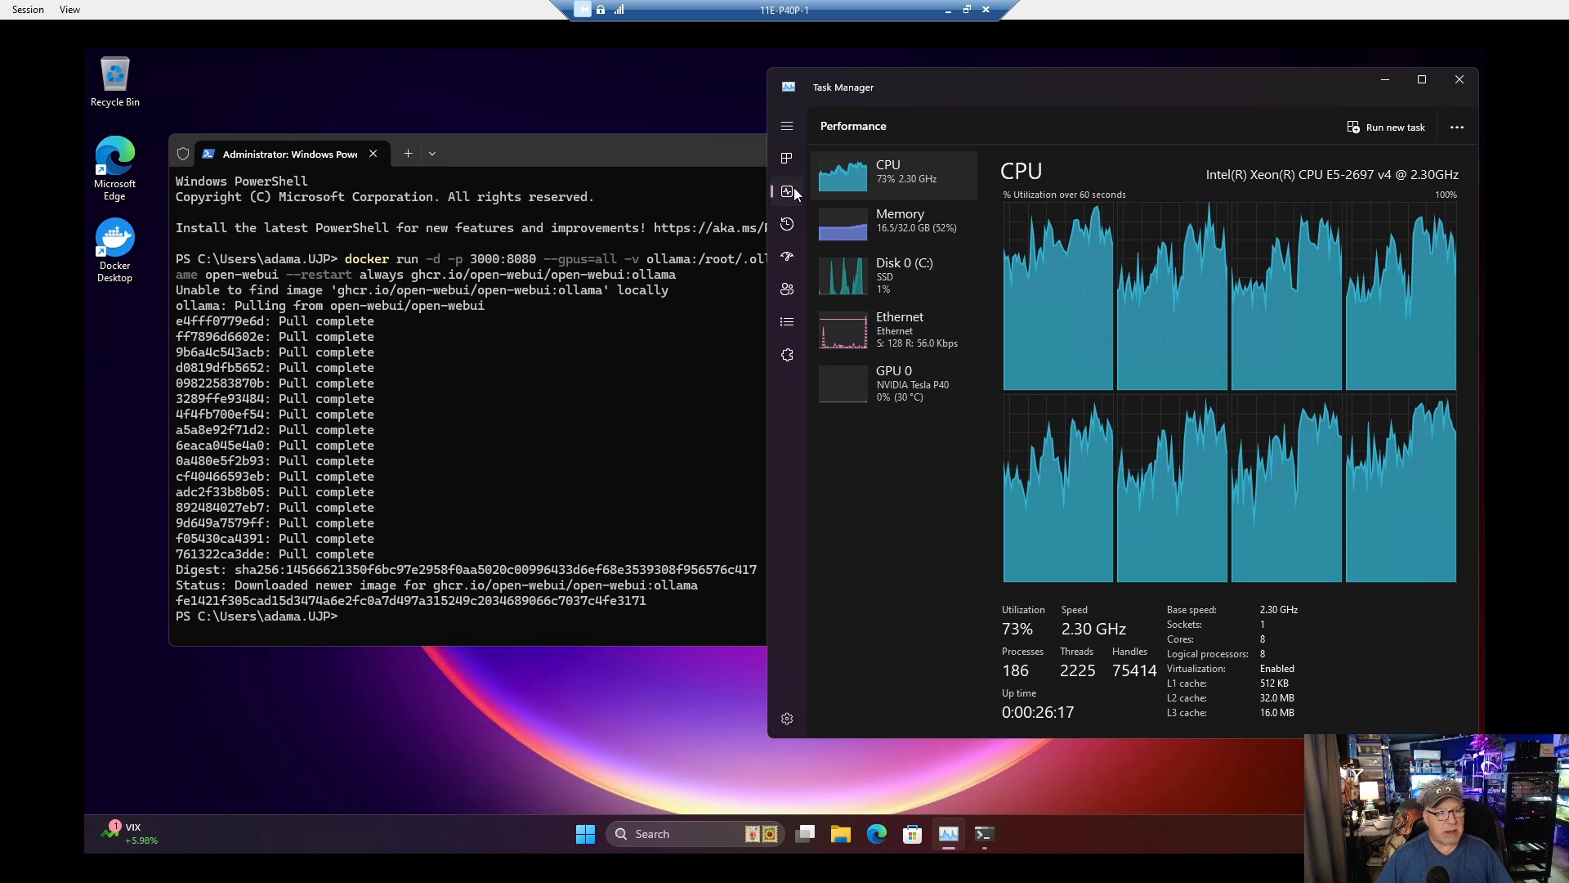
click(931, 245)
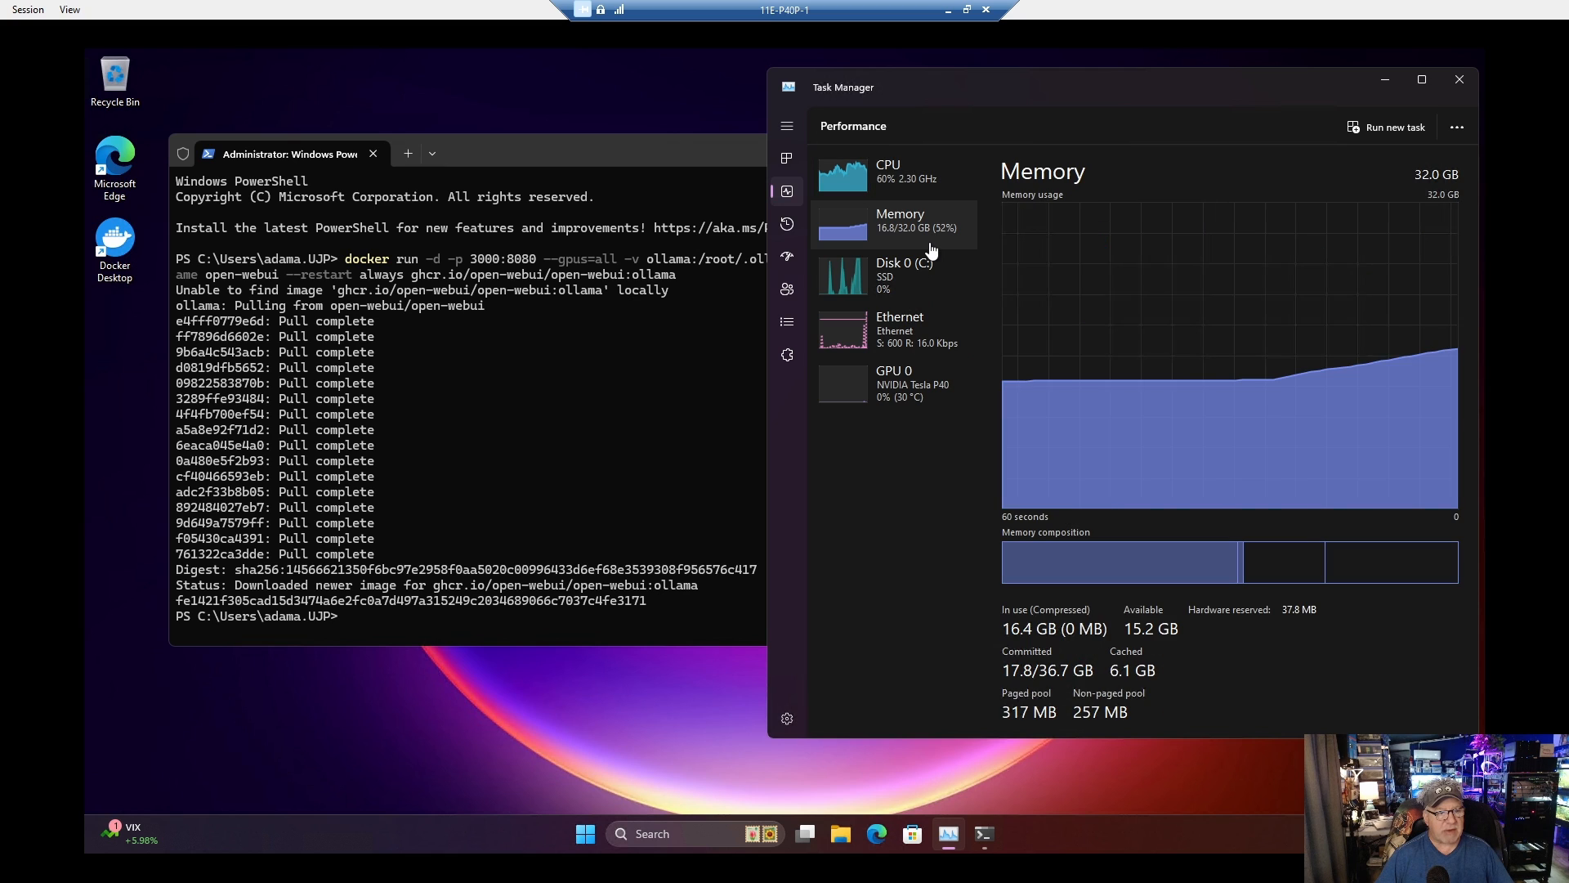
click(922, 194)
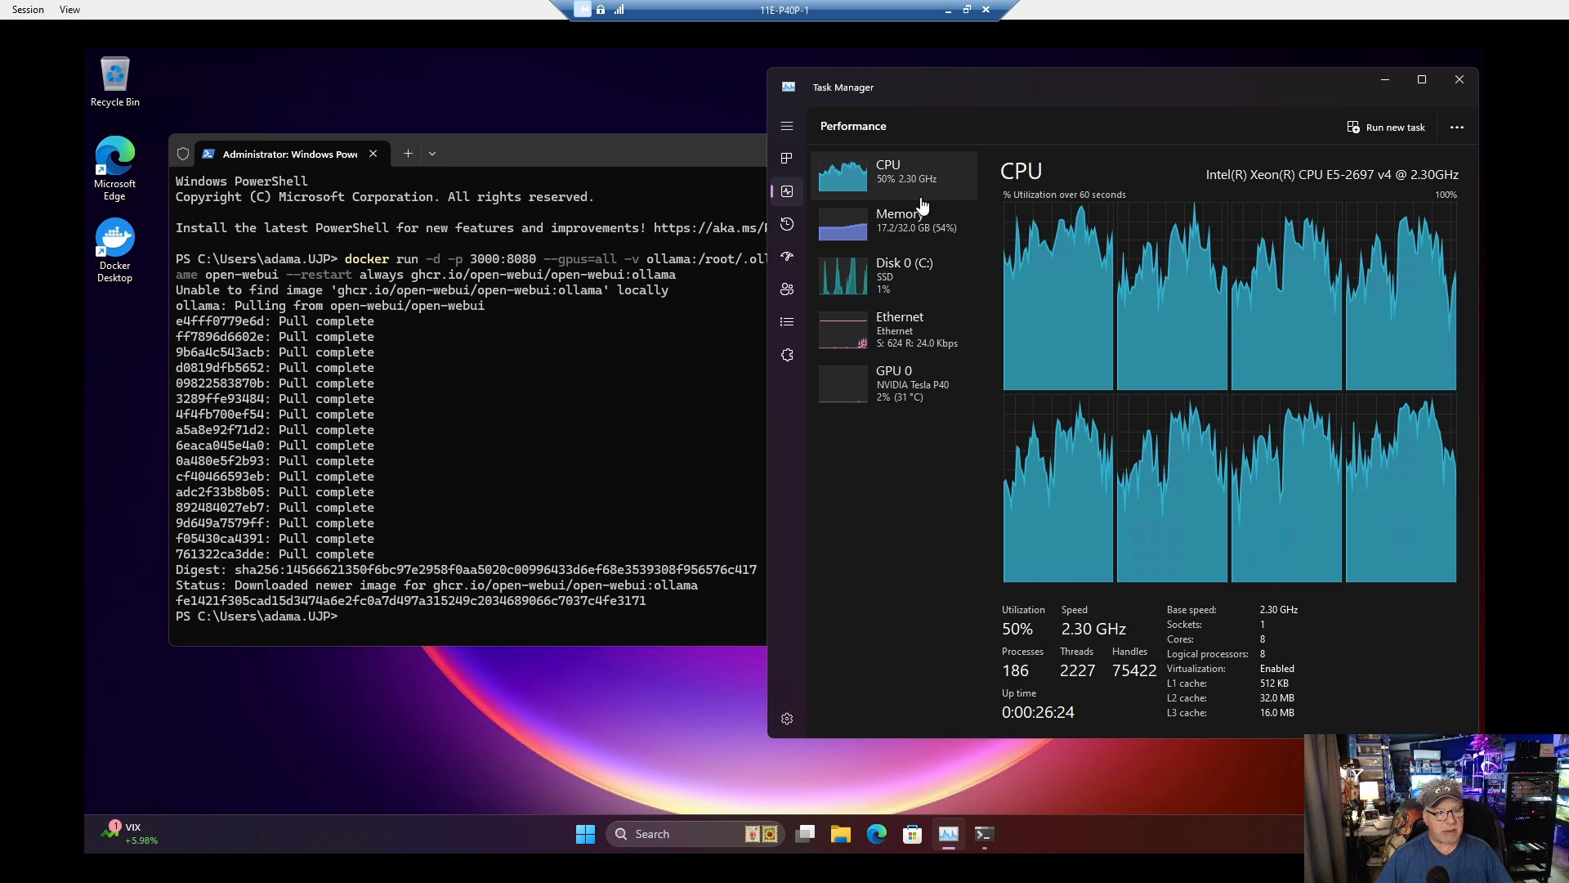
click(788, 160)
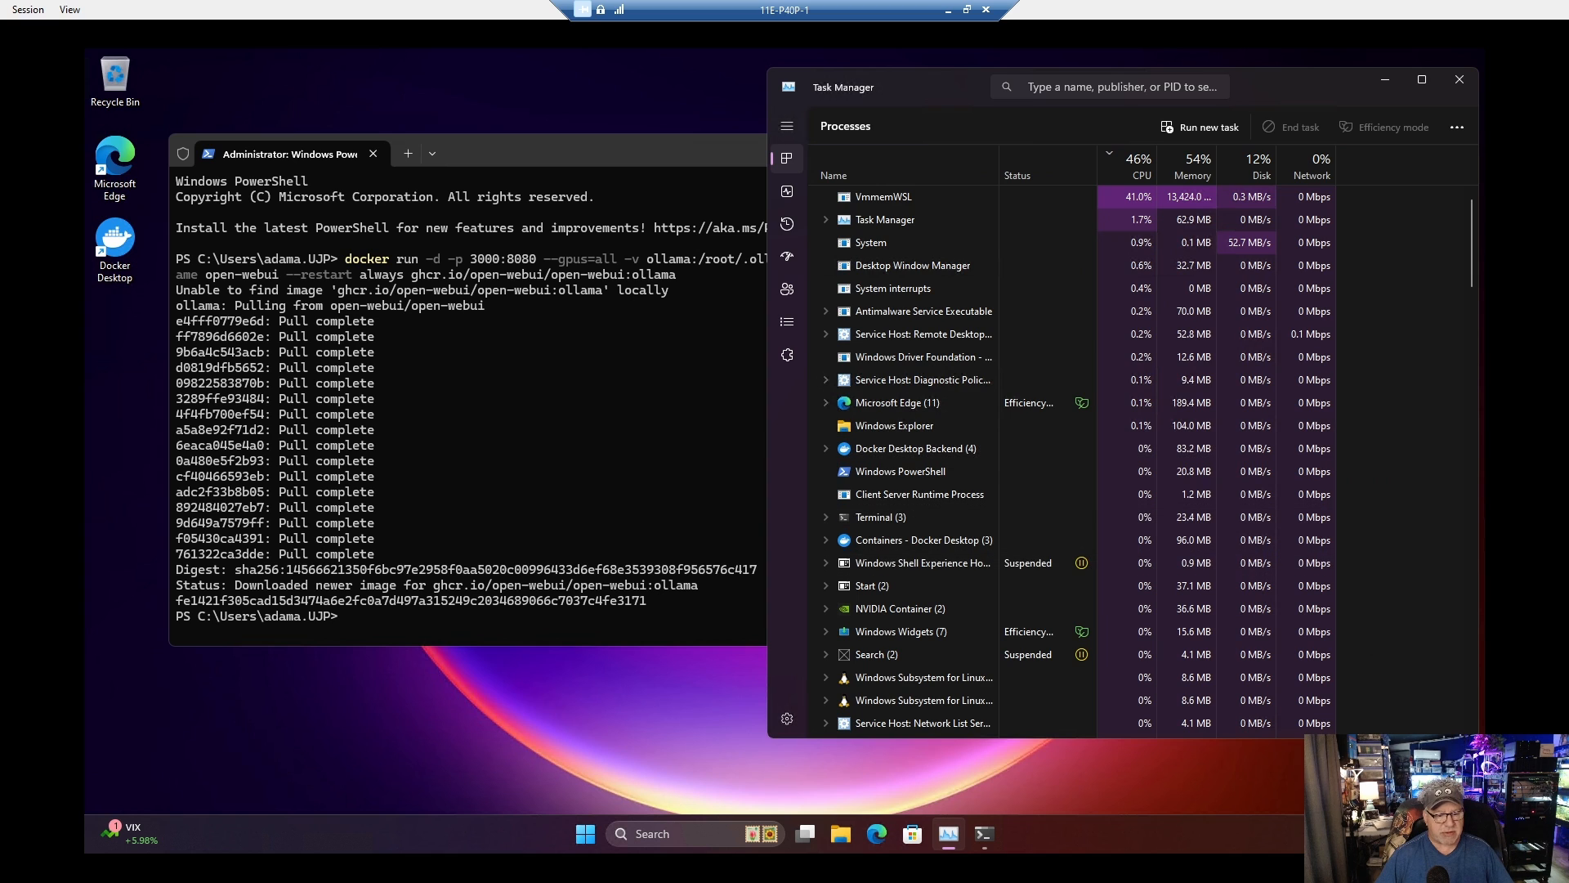
Step: Open the Docker Desktop dashboard, check the open-webui container's status and port in a maximized window, and close it
click(1308, 833)
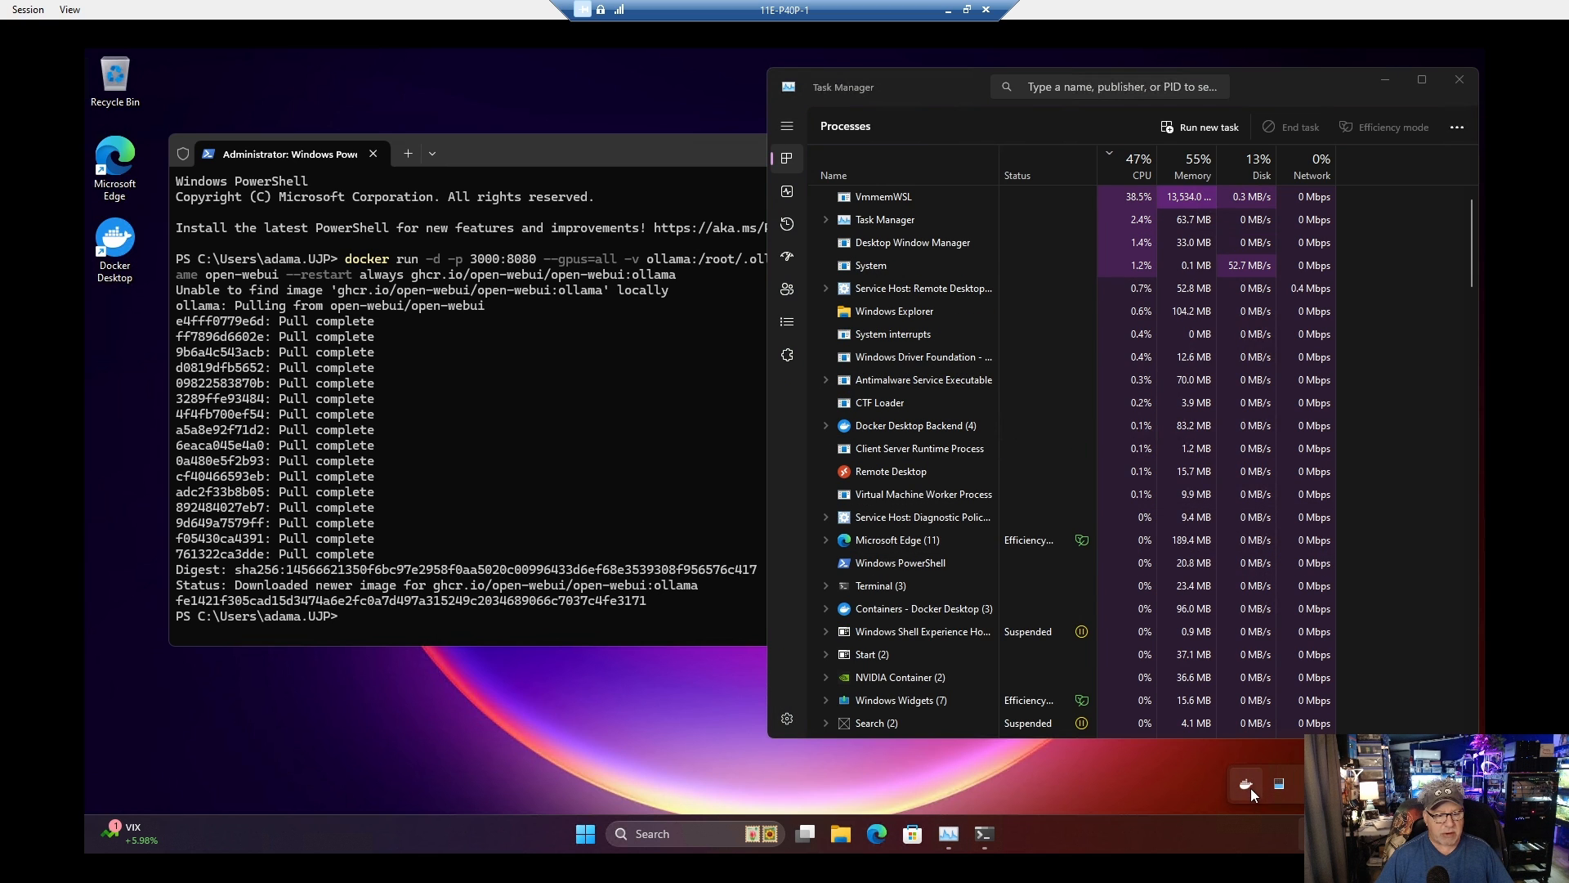
right_click(1246, 785)
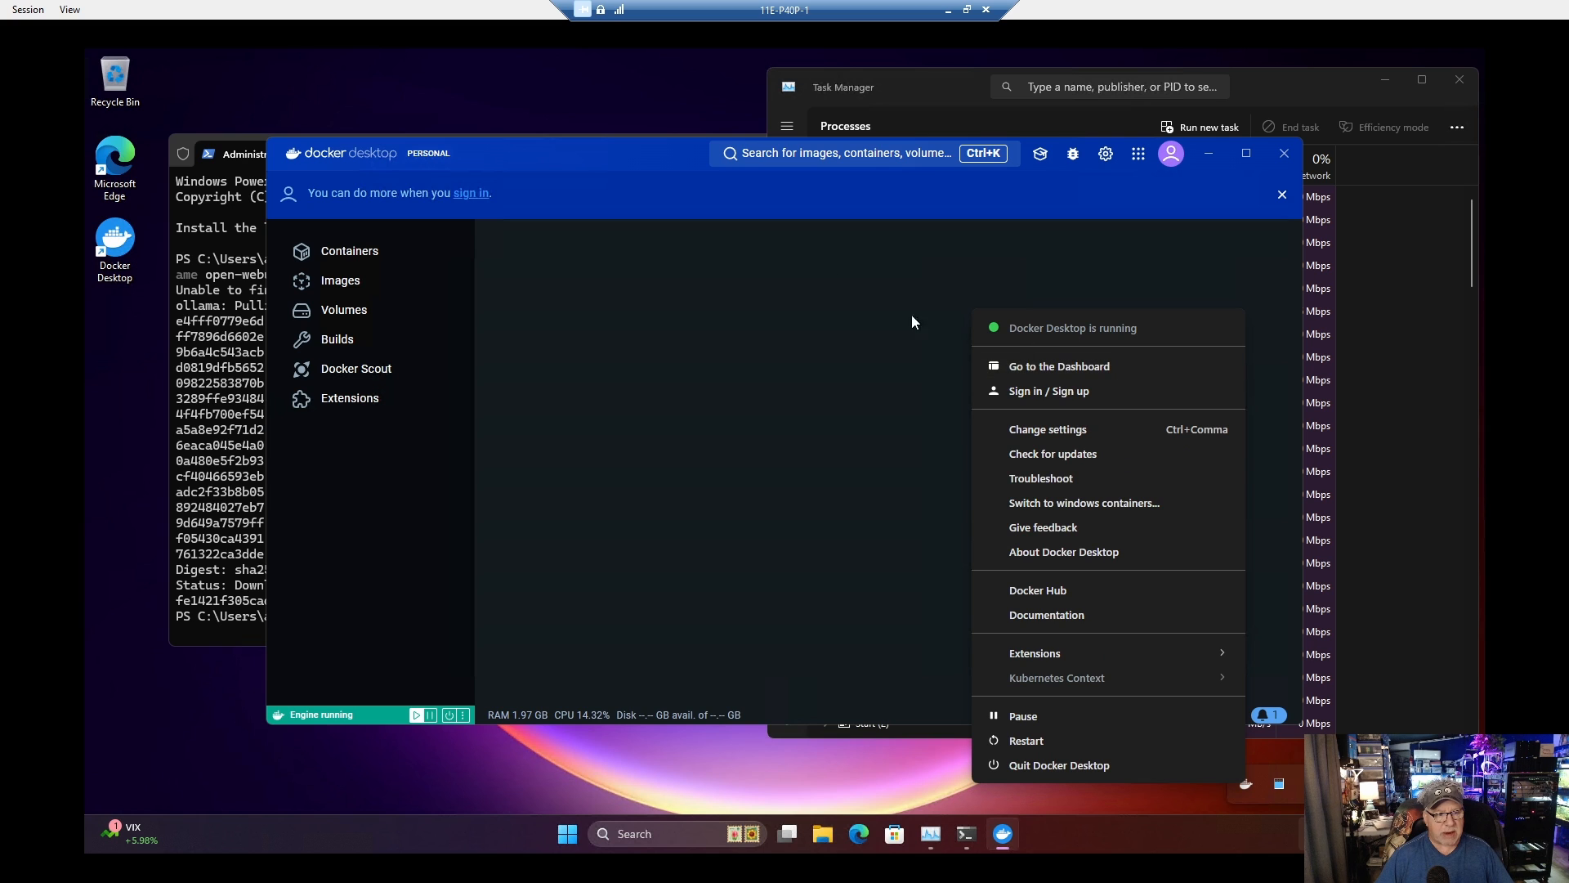
click(678, 166)
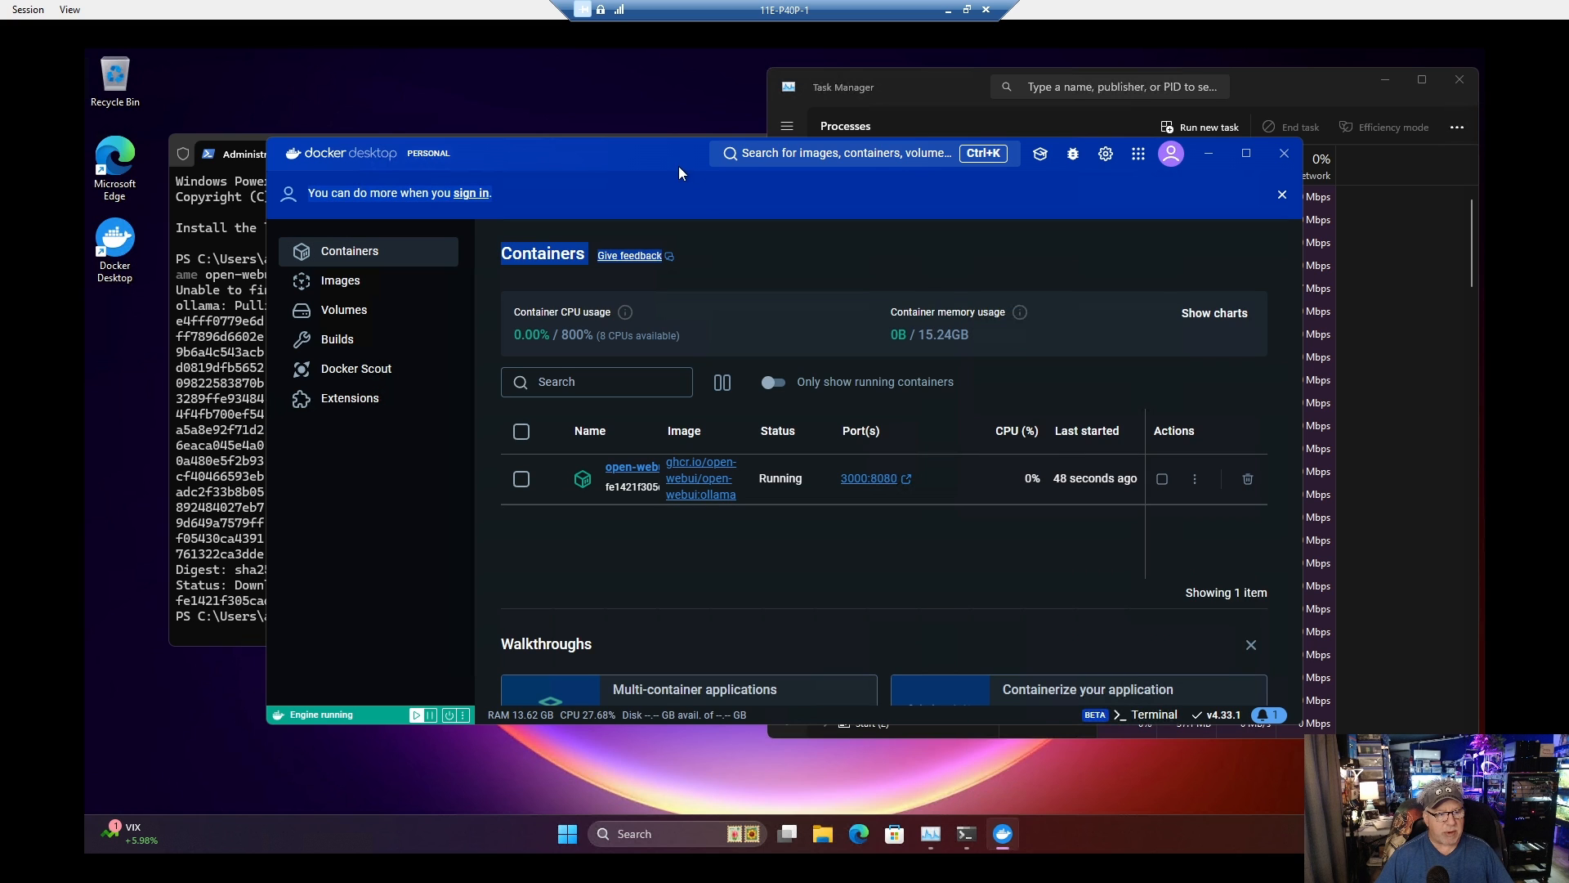
click(1245, 152)
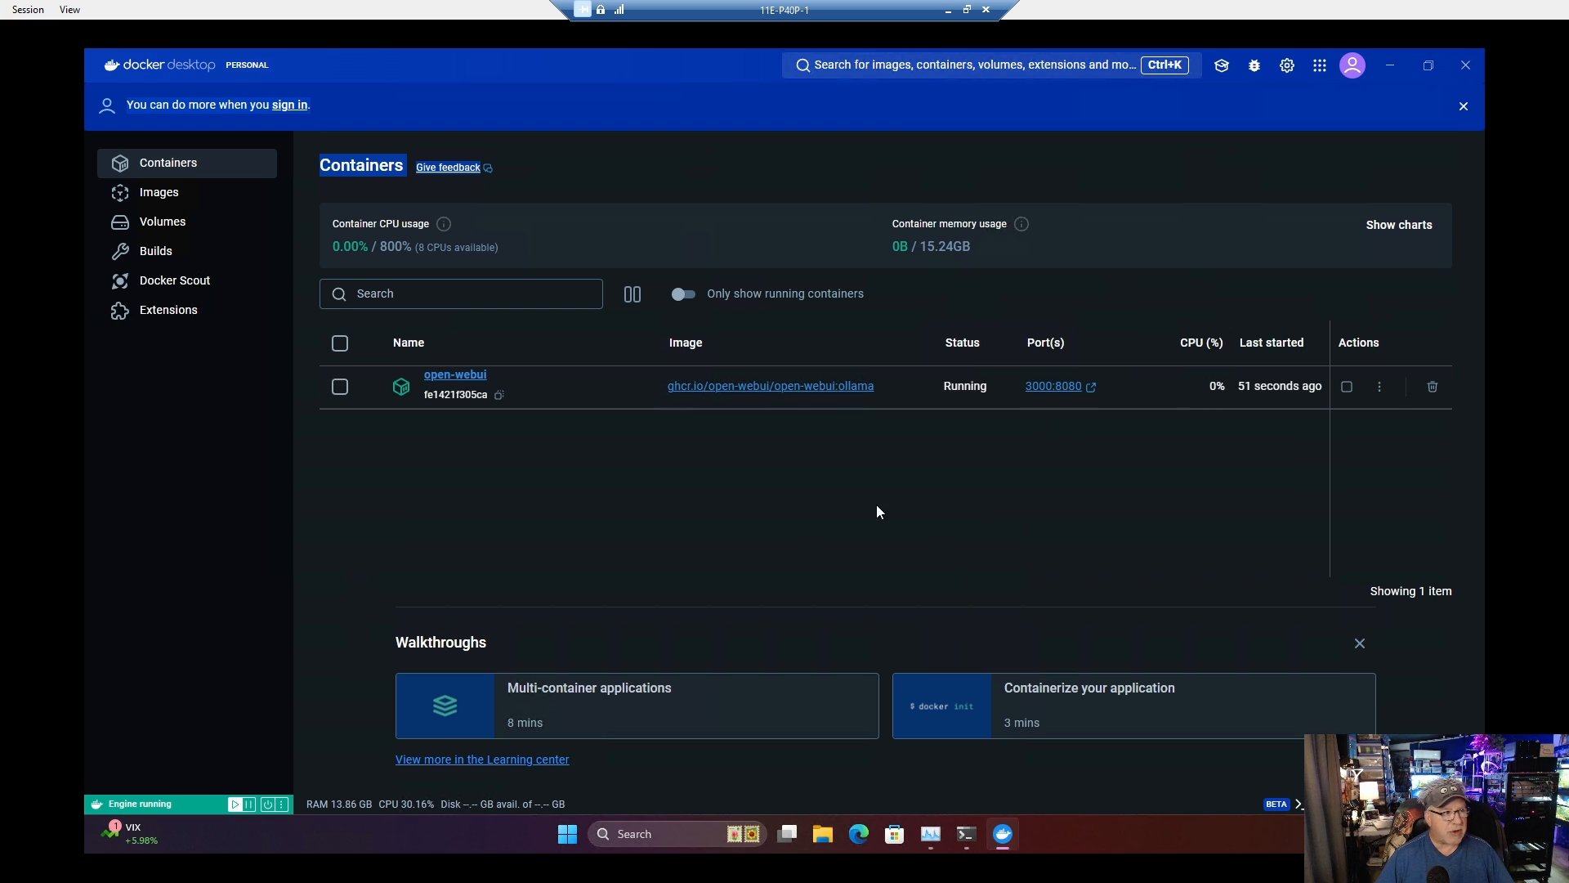
click(1466, 65)
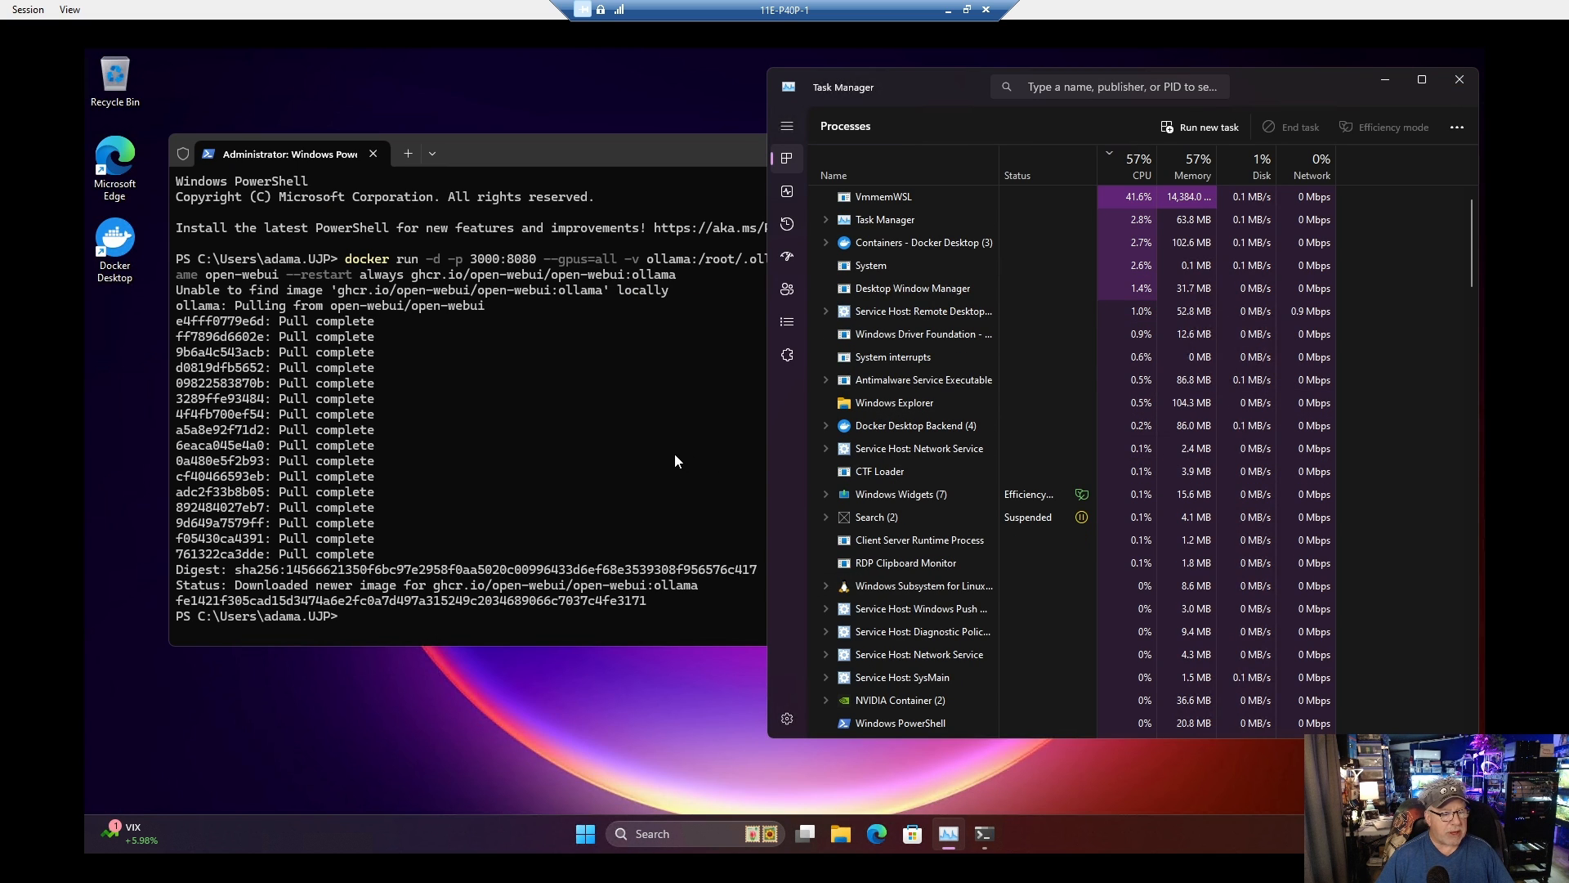
Step: Open Microsoft Edge in the VM and load the Open WebUI page at 127.0.0.1:3000
click(881, 839)
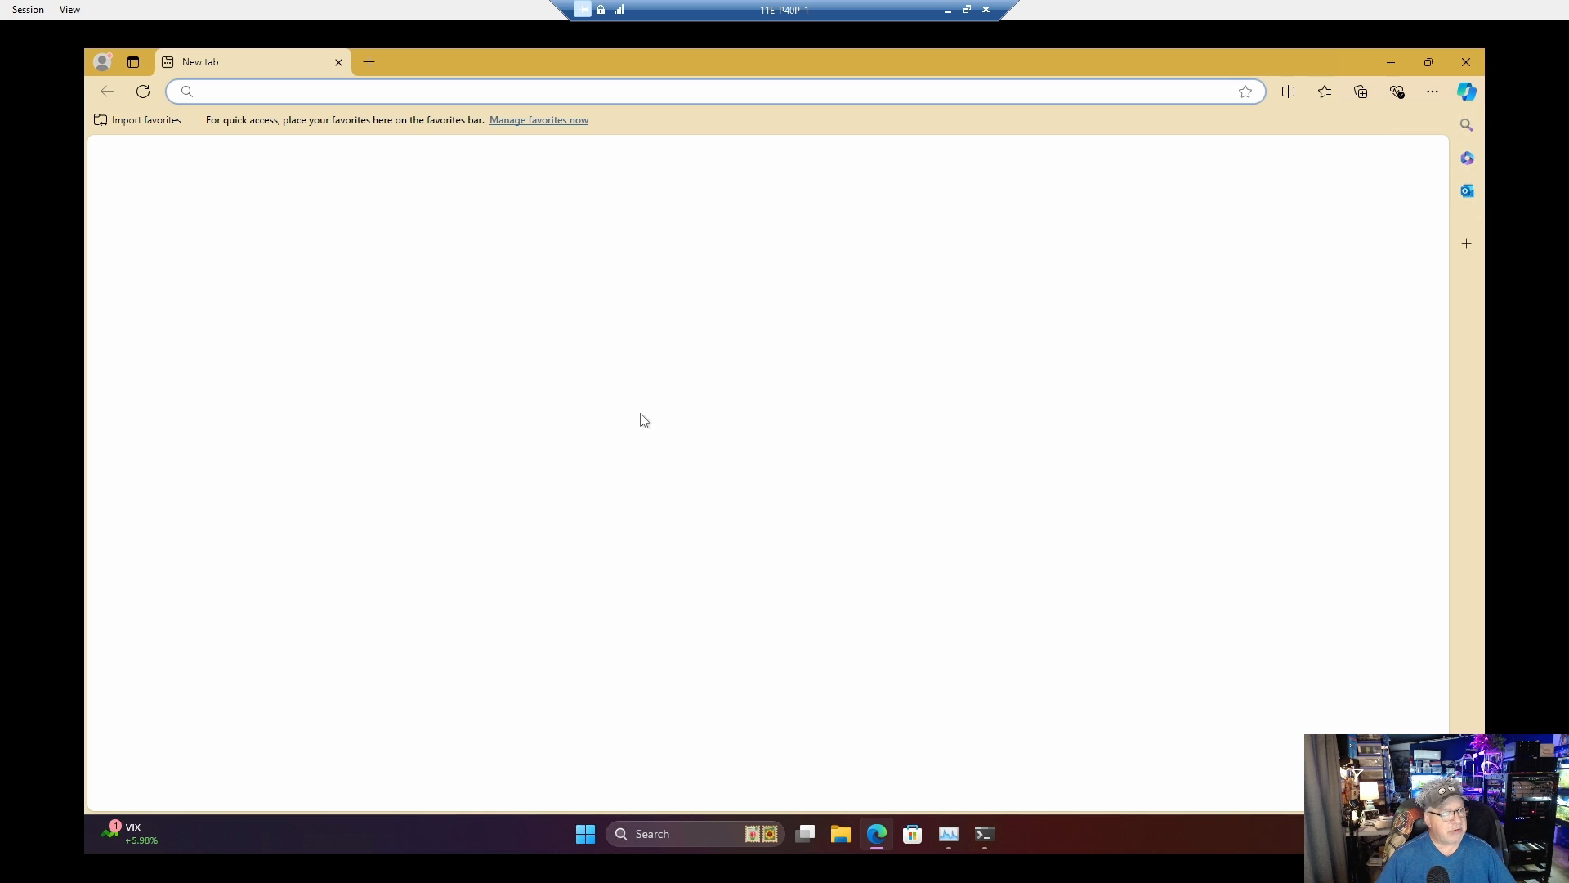
text(127.0.0.1:7860)
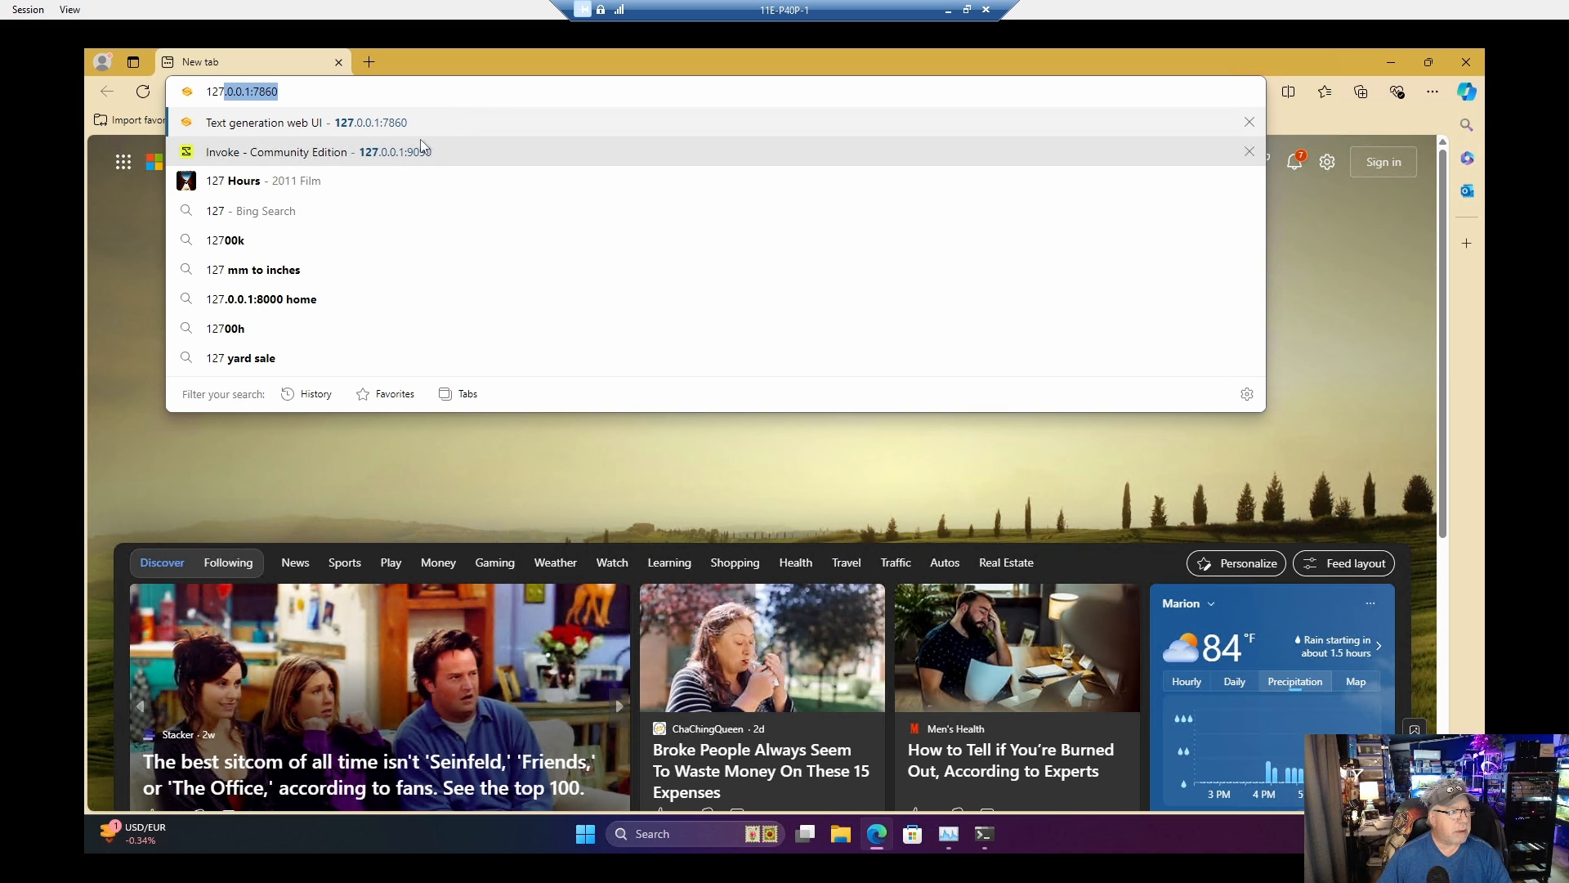
key(Right)
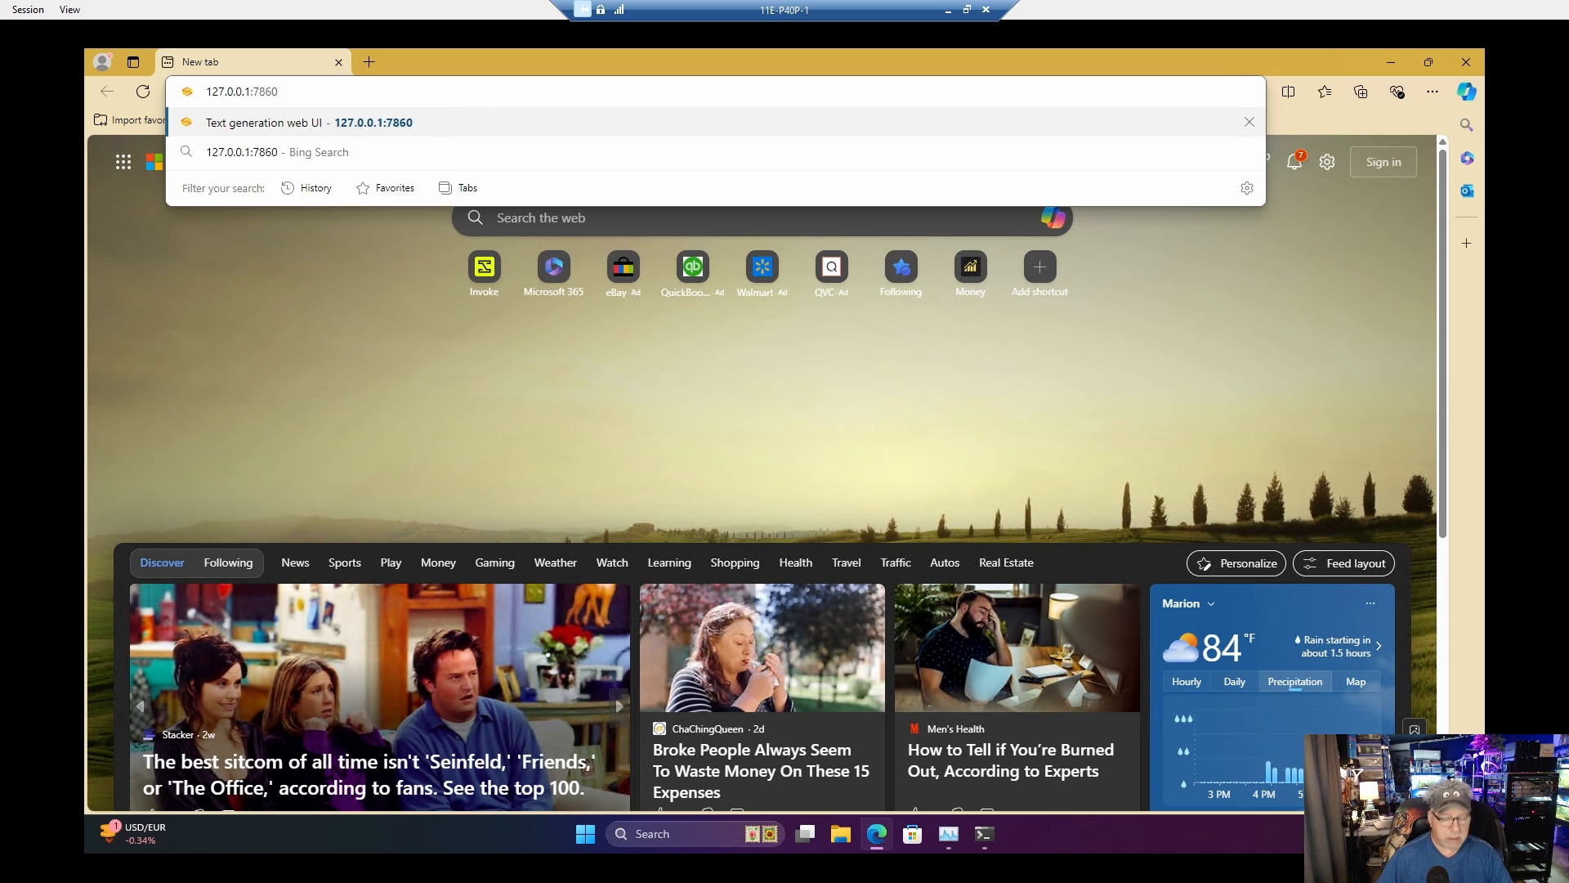
key(BackSpace)
key(BackSpace)
key(BackSpace)
key(BackSpace)
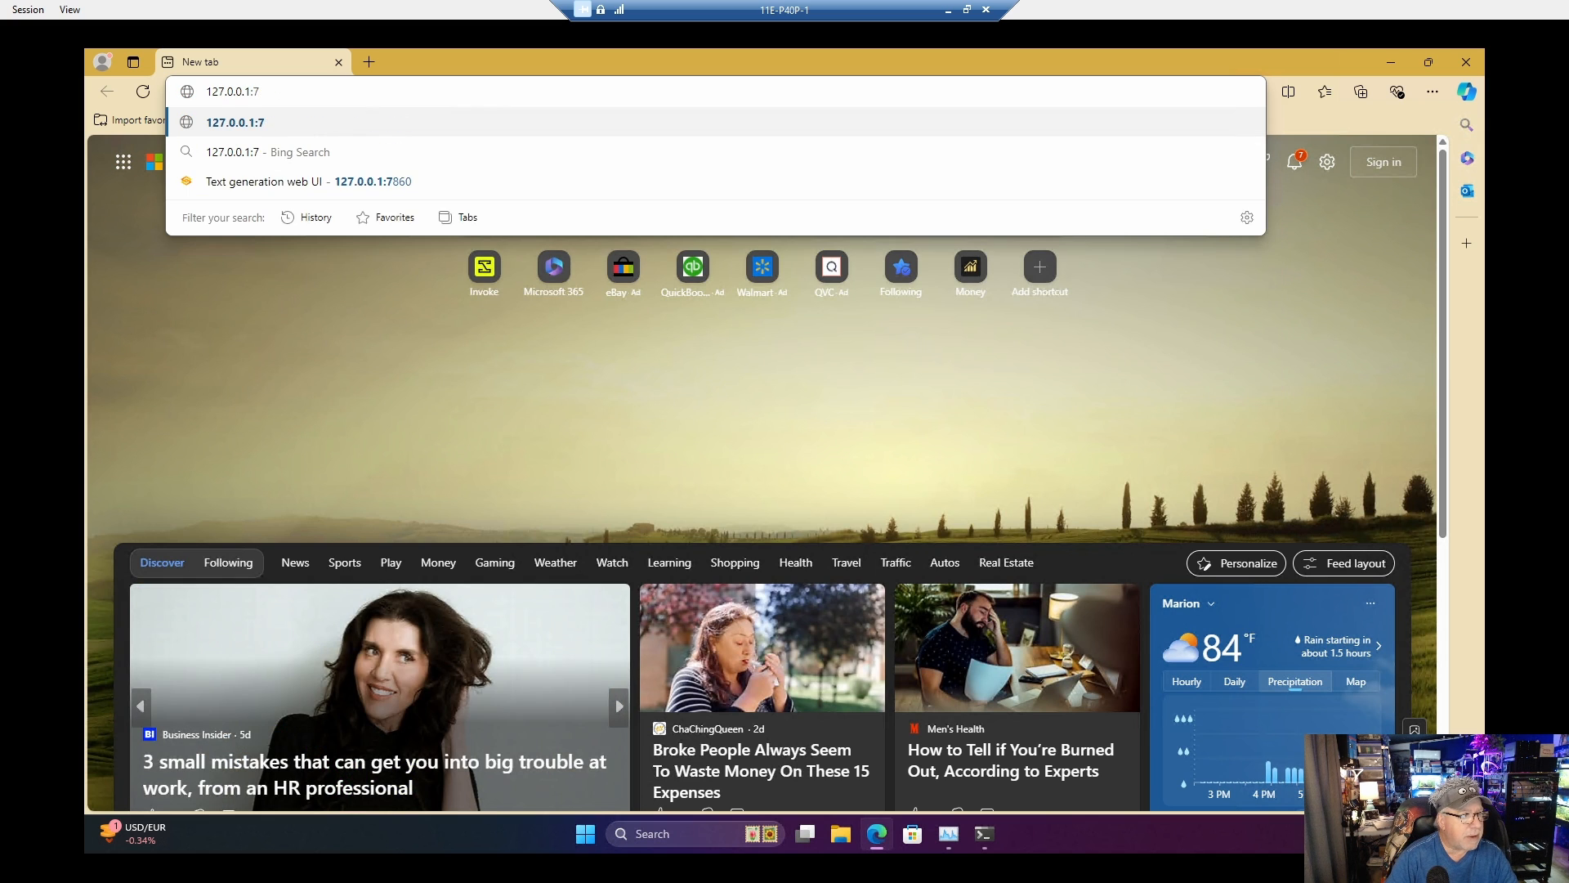
text(3)
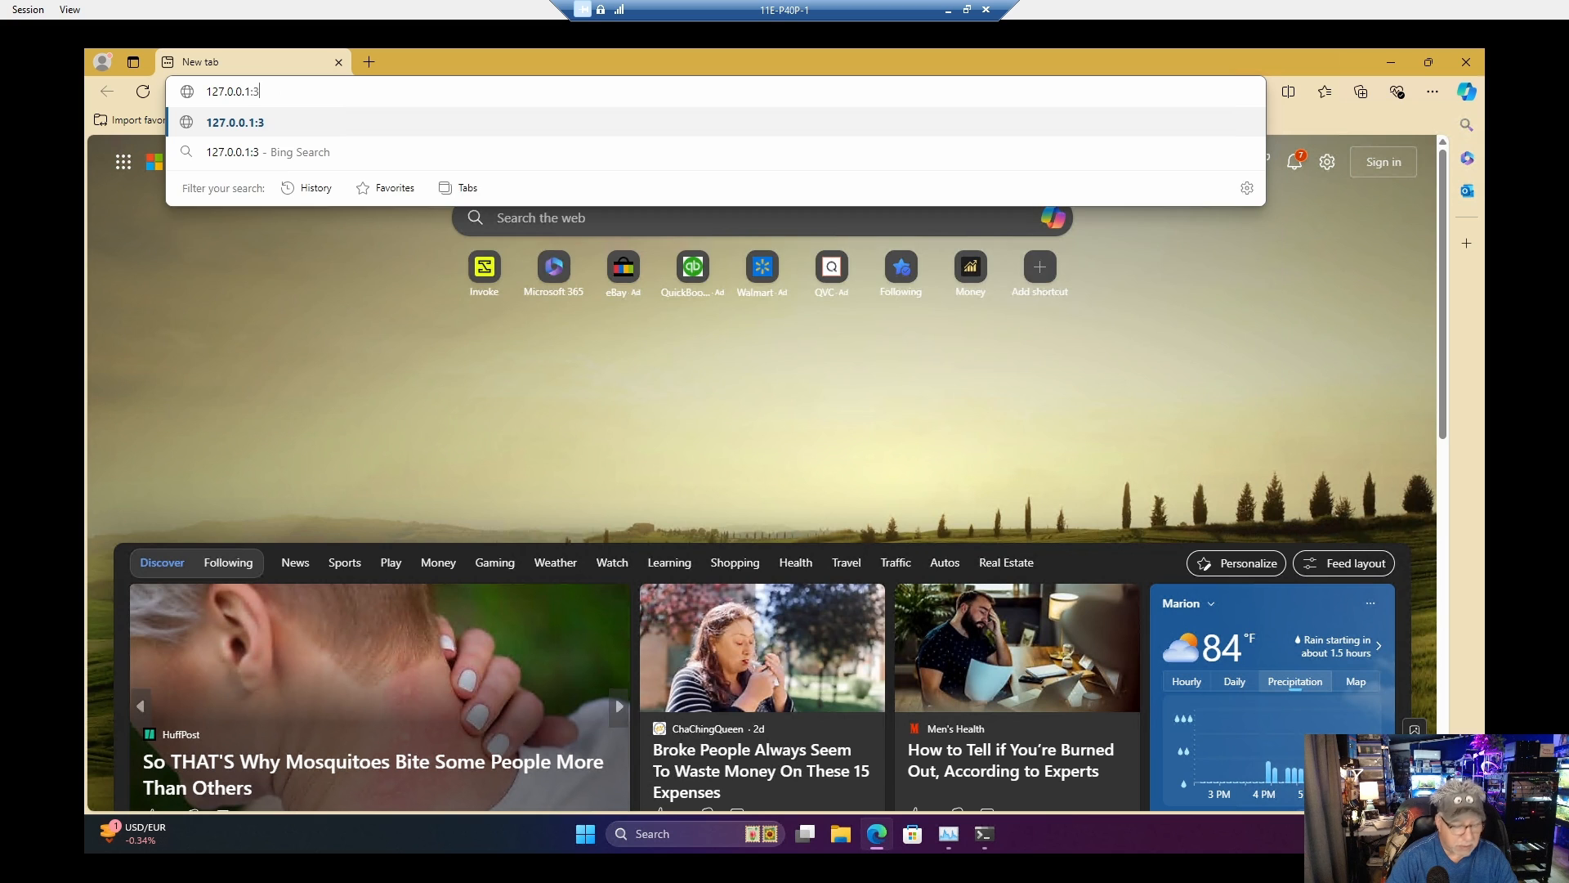
text(000)
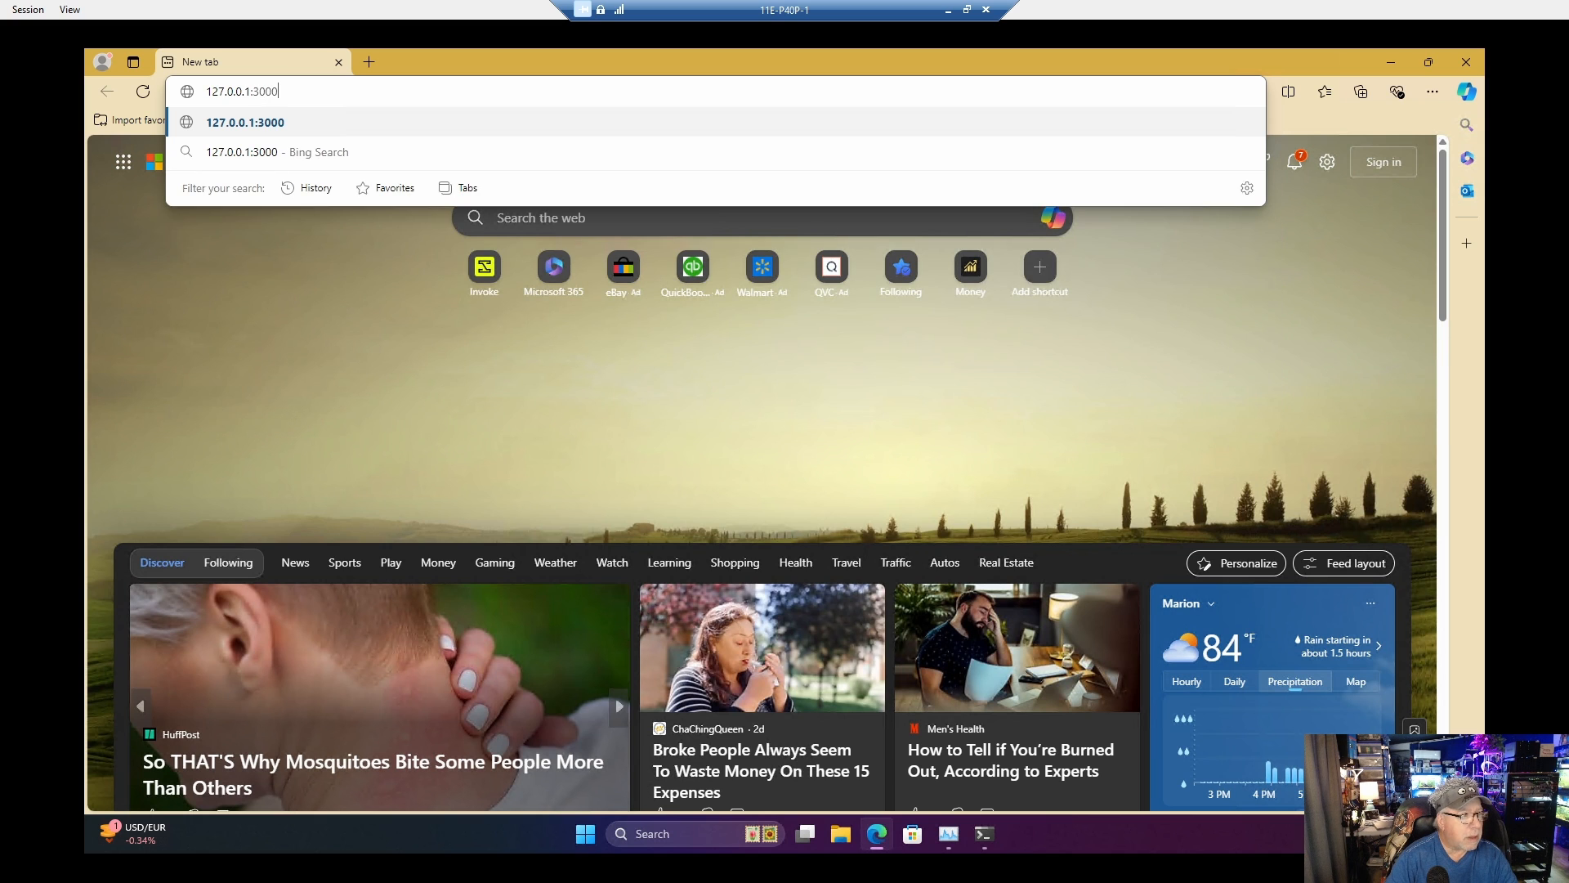
key(Return)
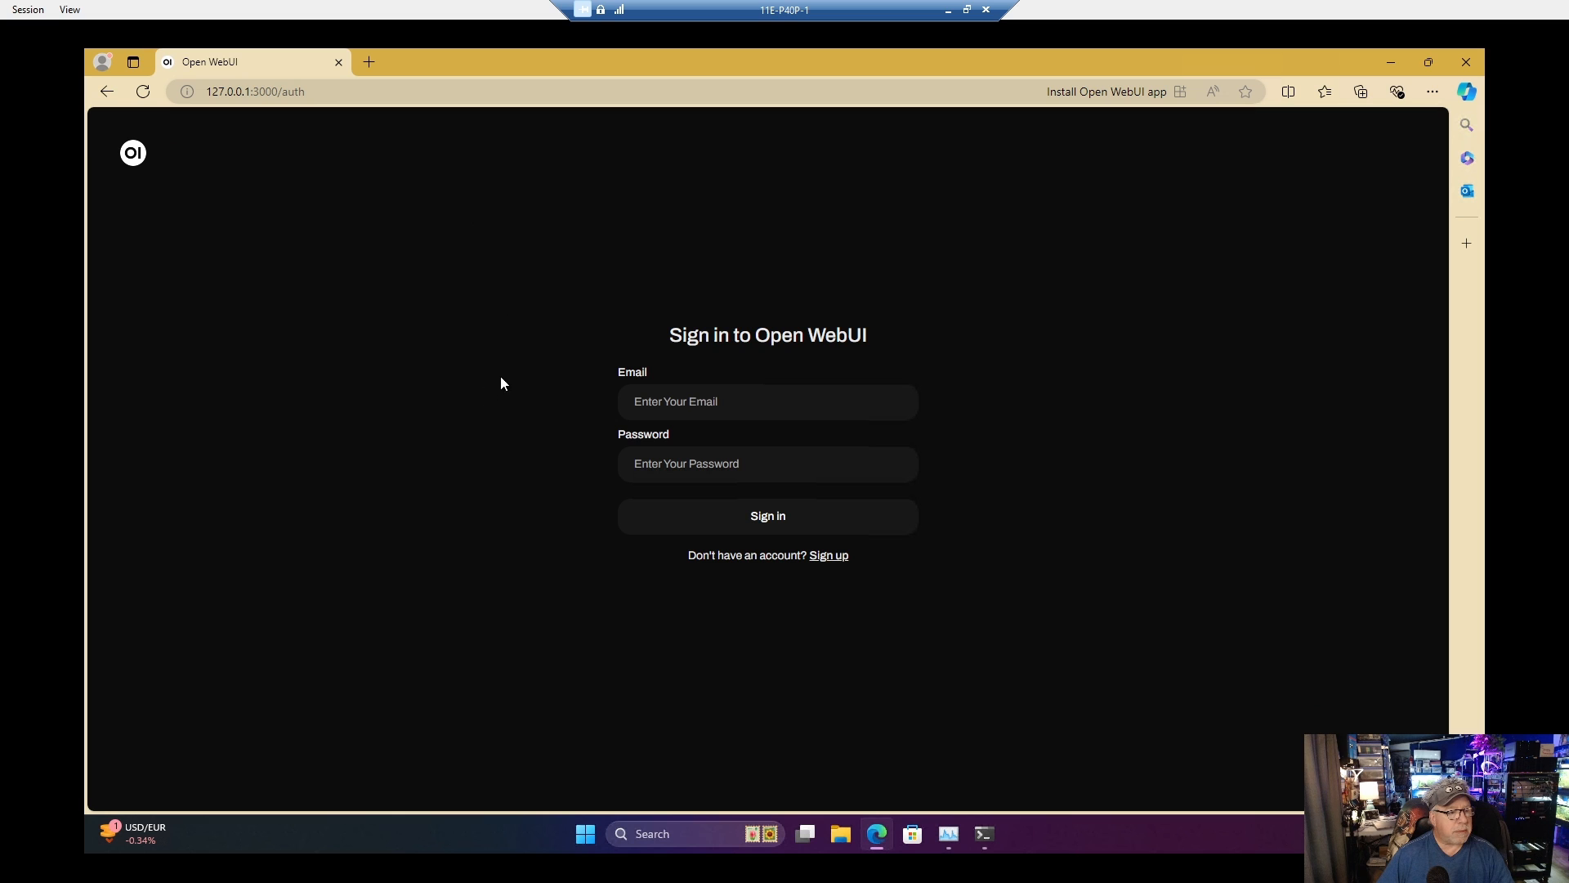
Step: Switch to the Open WebUI sign-up form and fill in the account holder's name
click(830, 558)
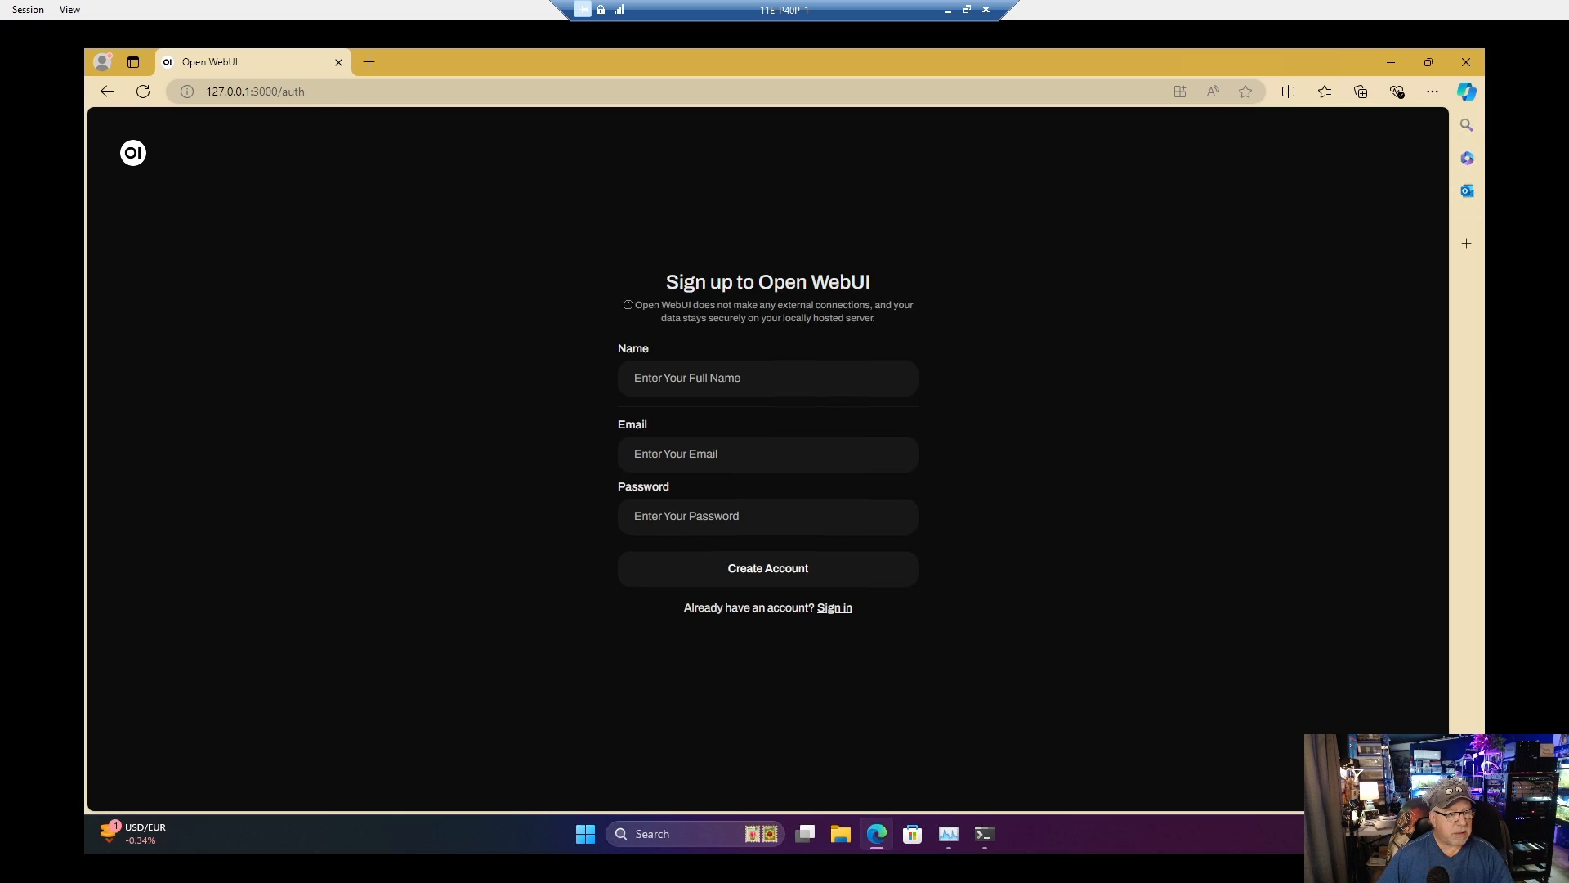
text(U)
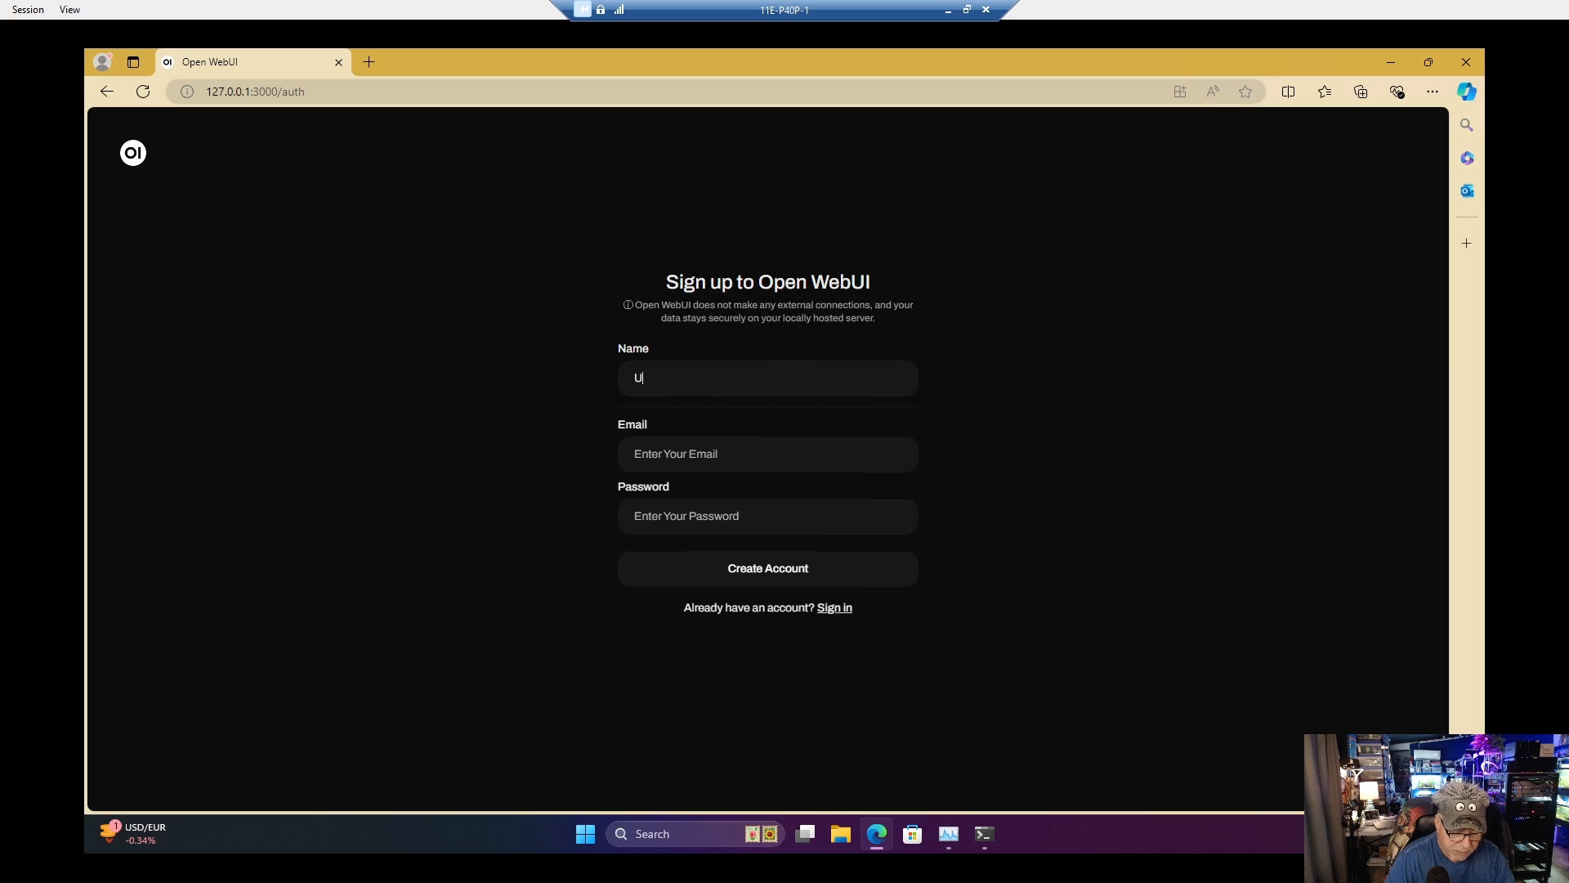
text(nky)
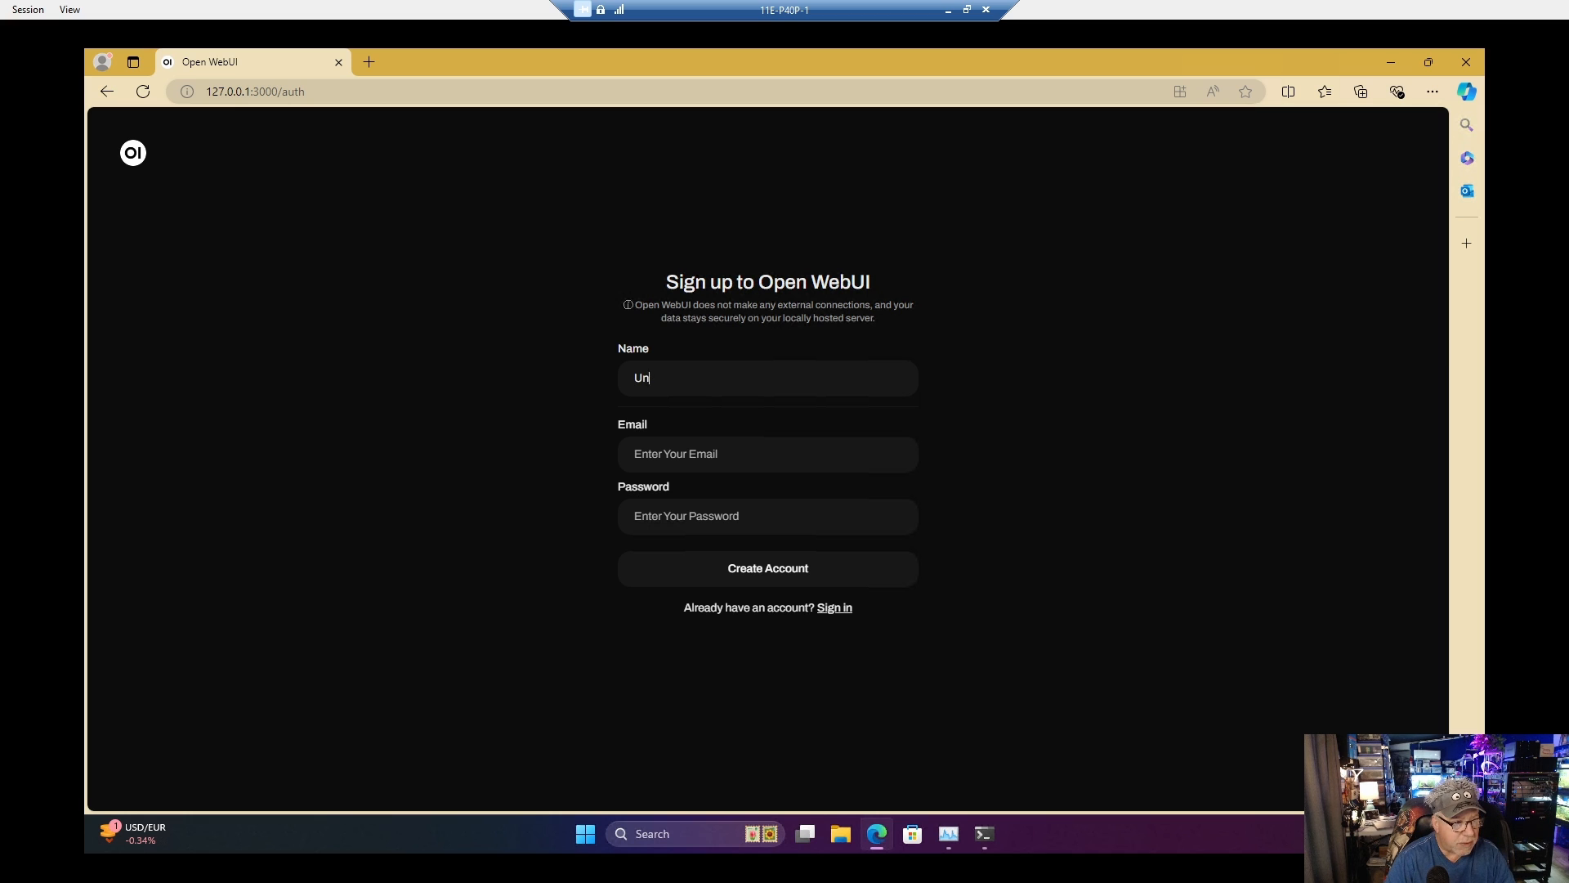
key(BackSpace)
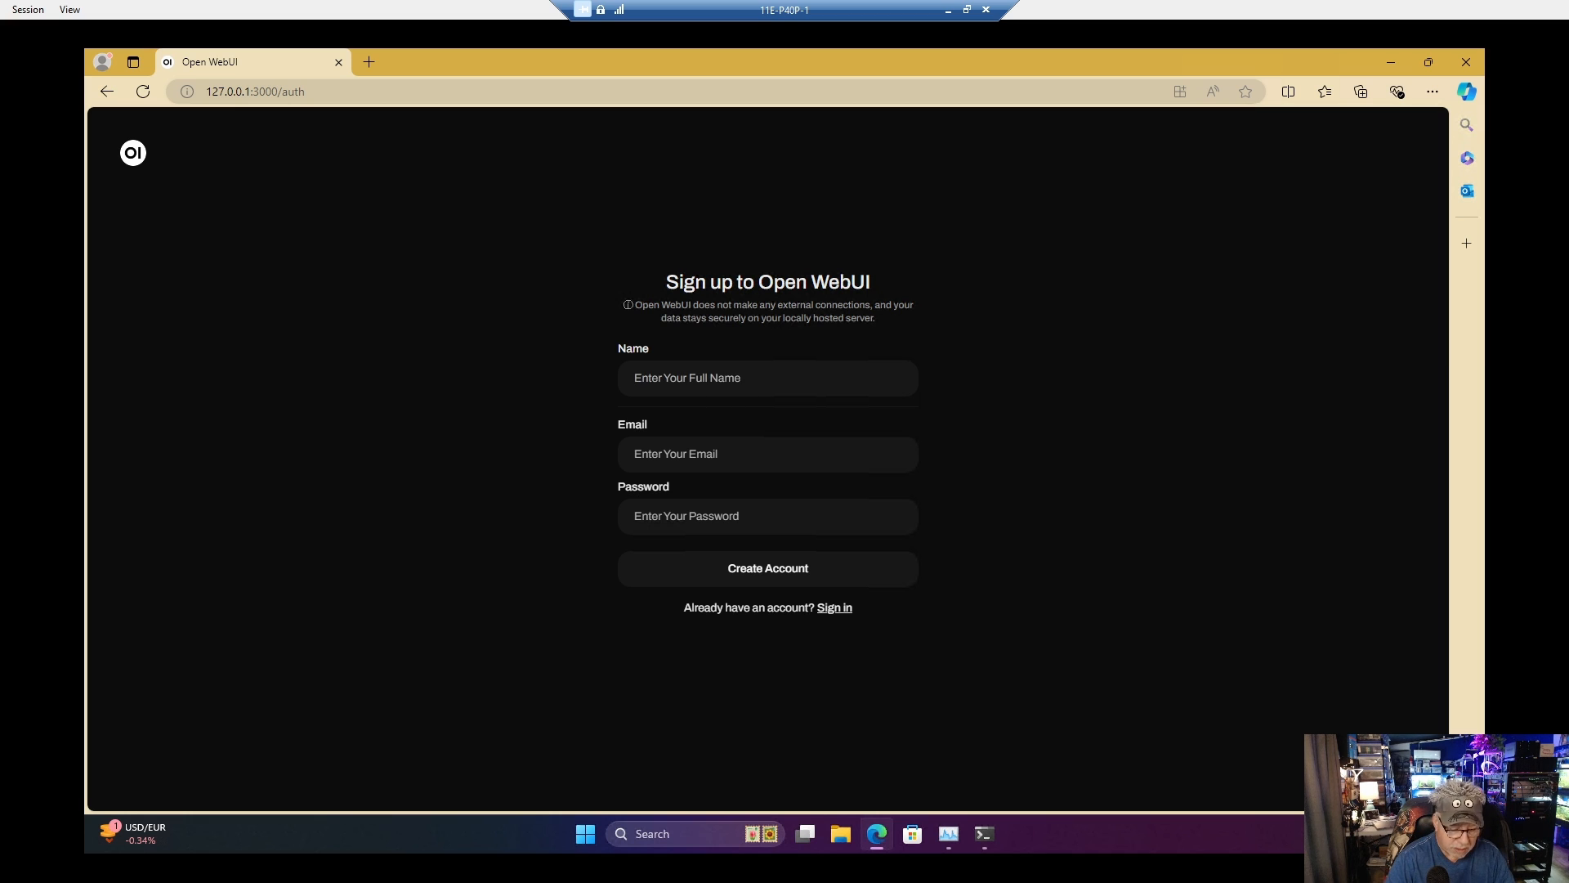
text(UJP)
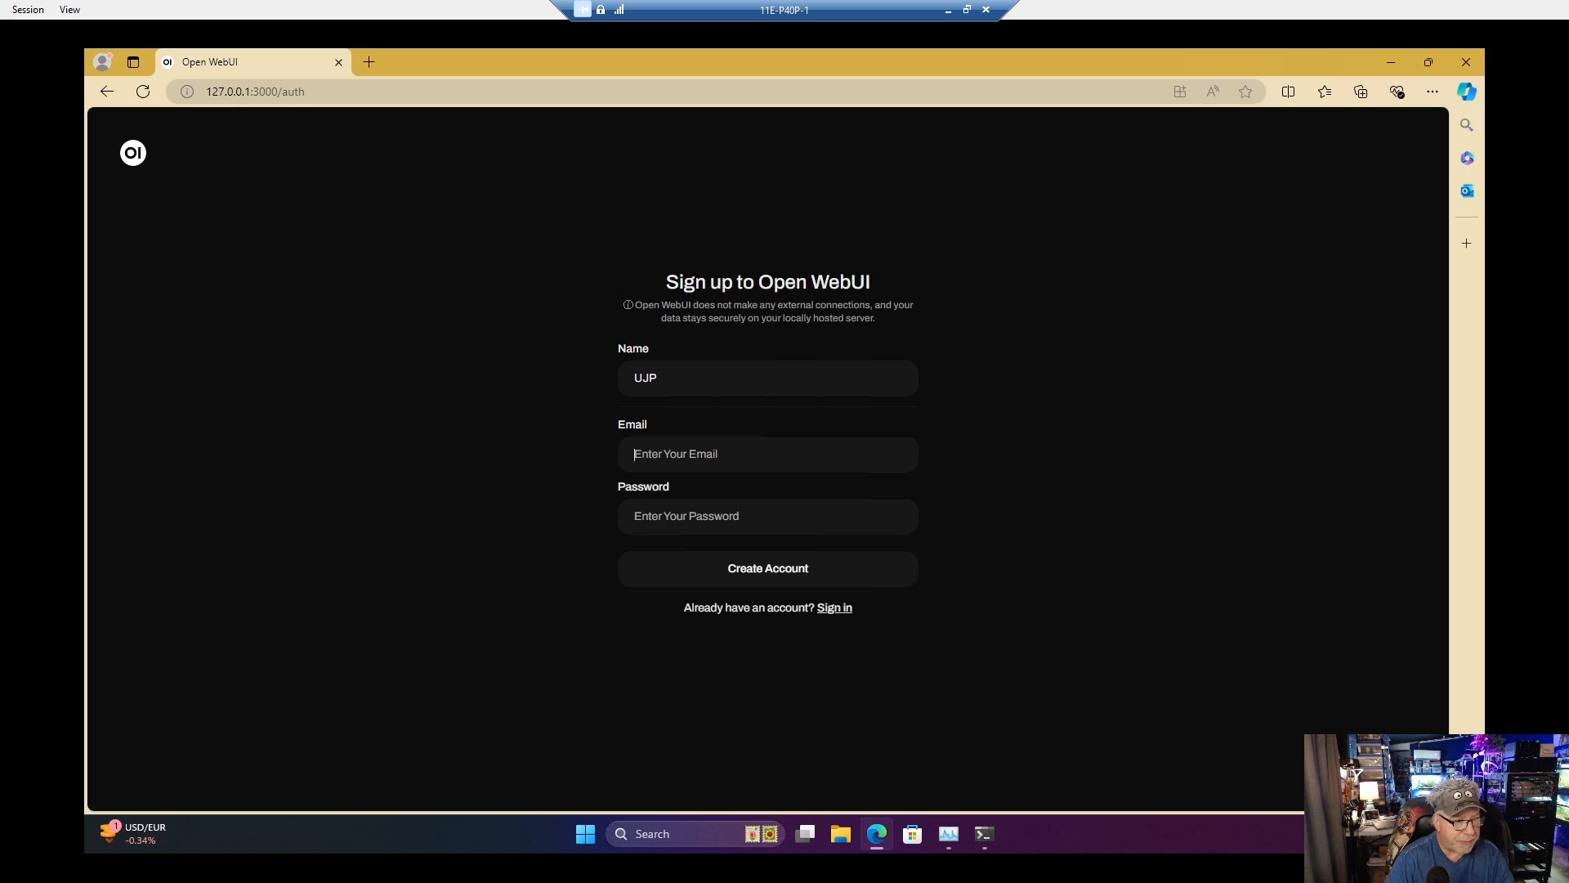
key(Return)
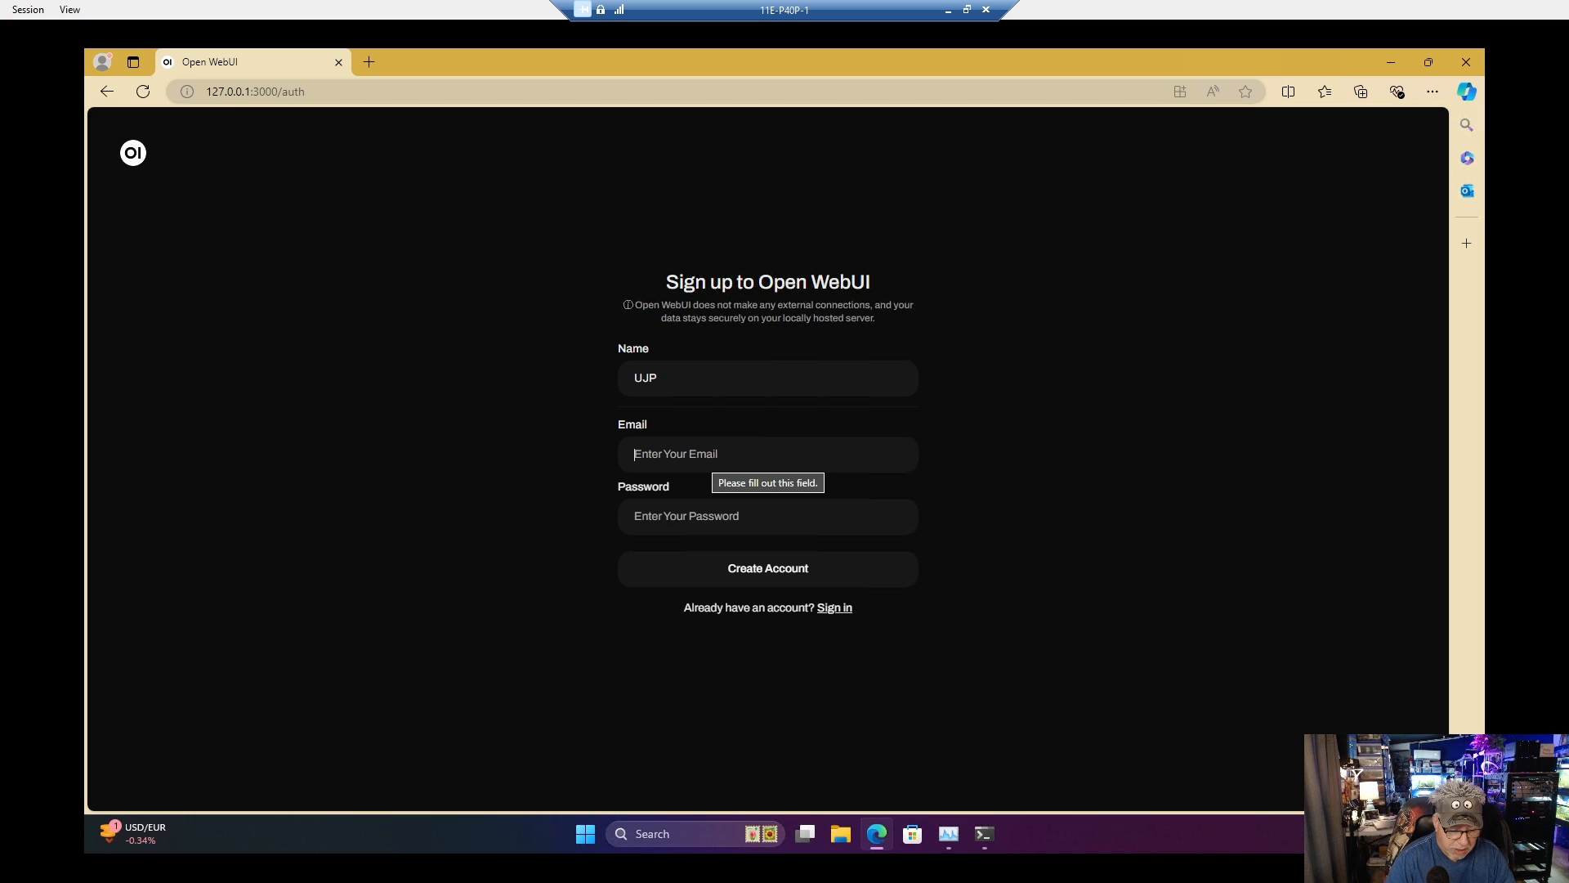
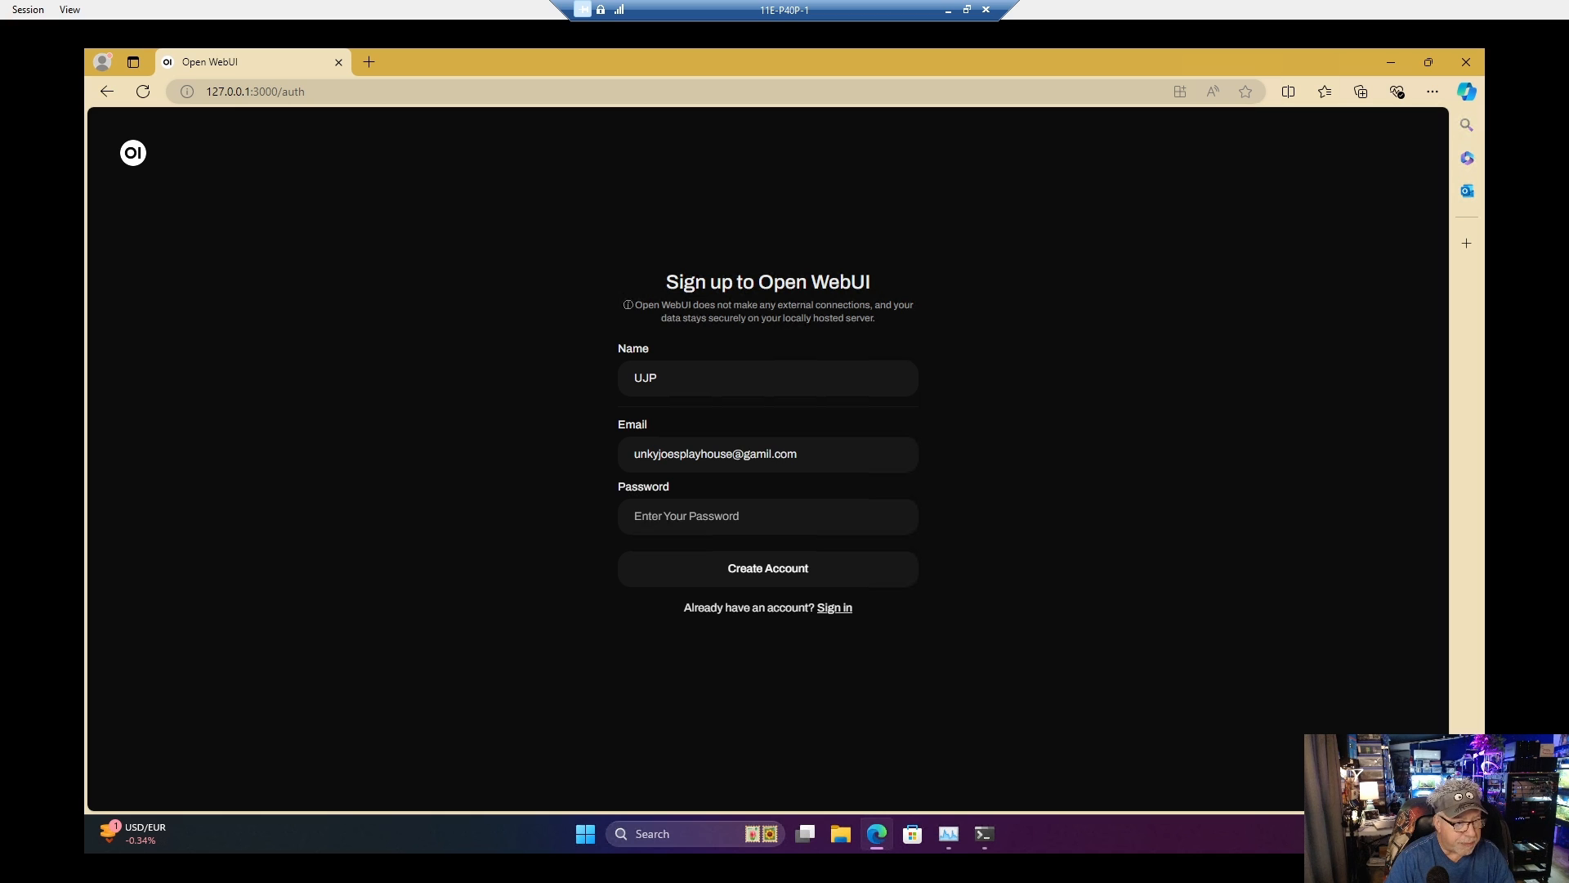
Step: Fill in the account's email address on the sign-up form
text(••)
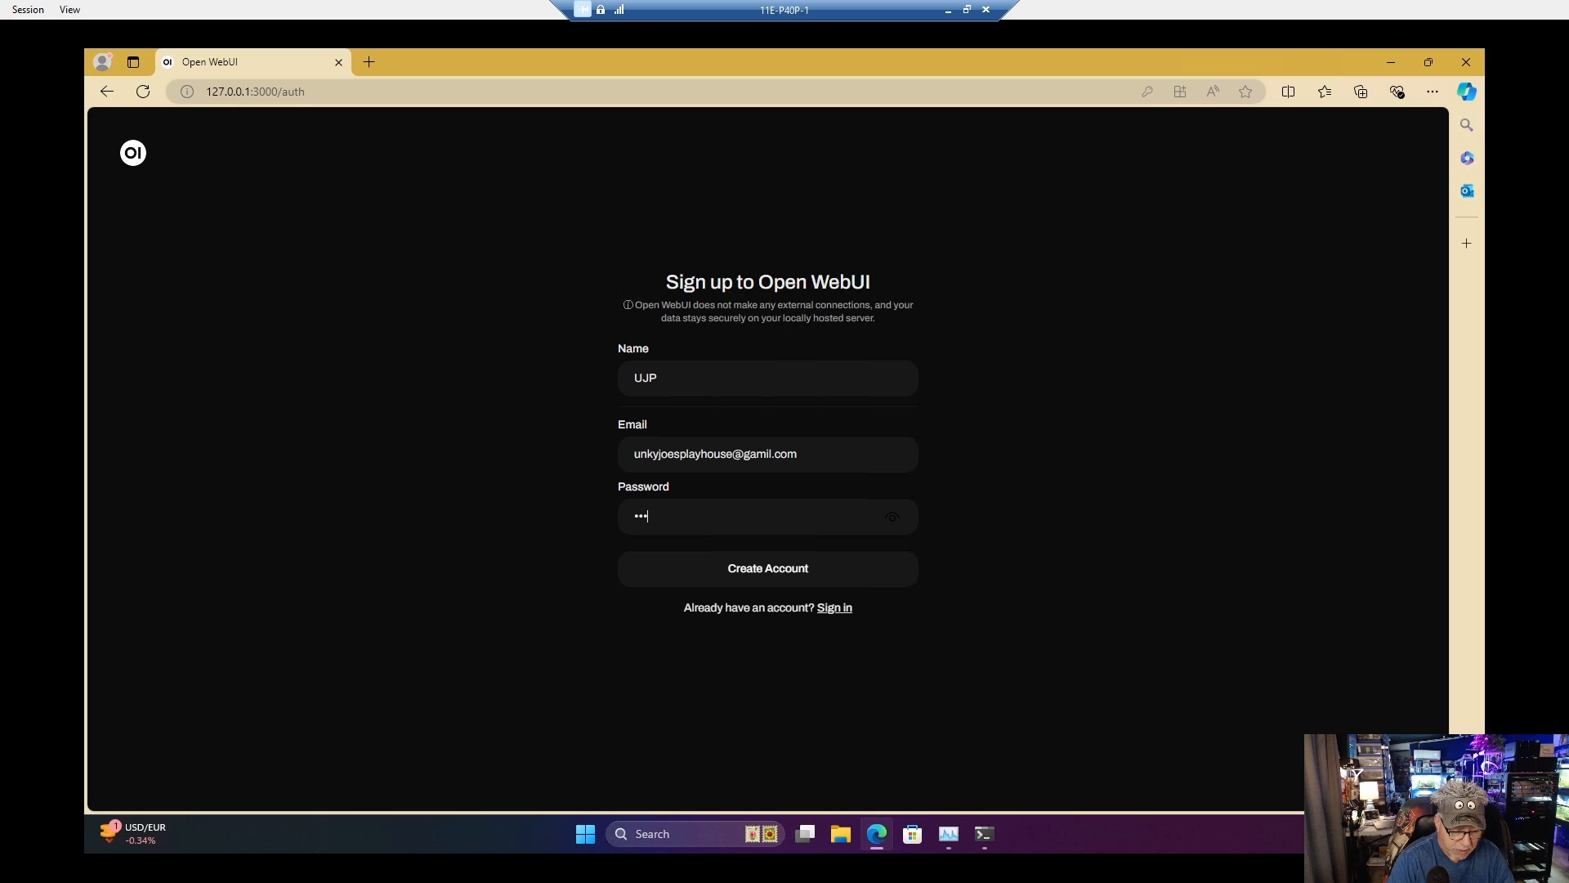
text(•••••••••••)
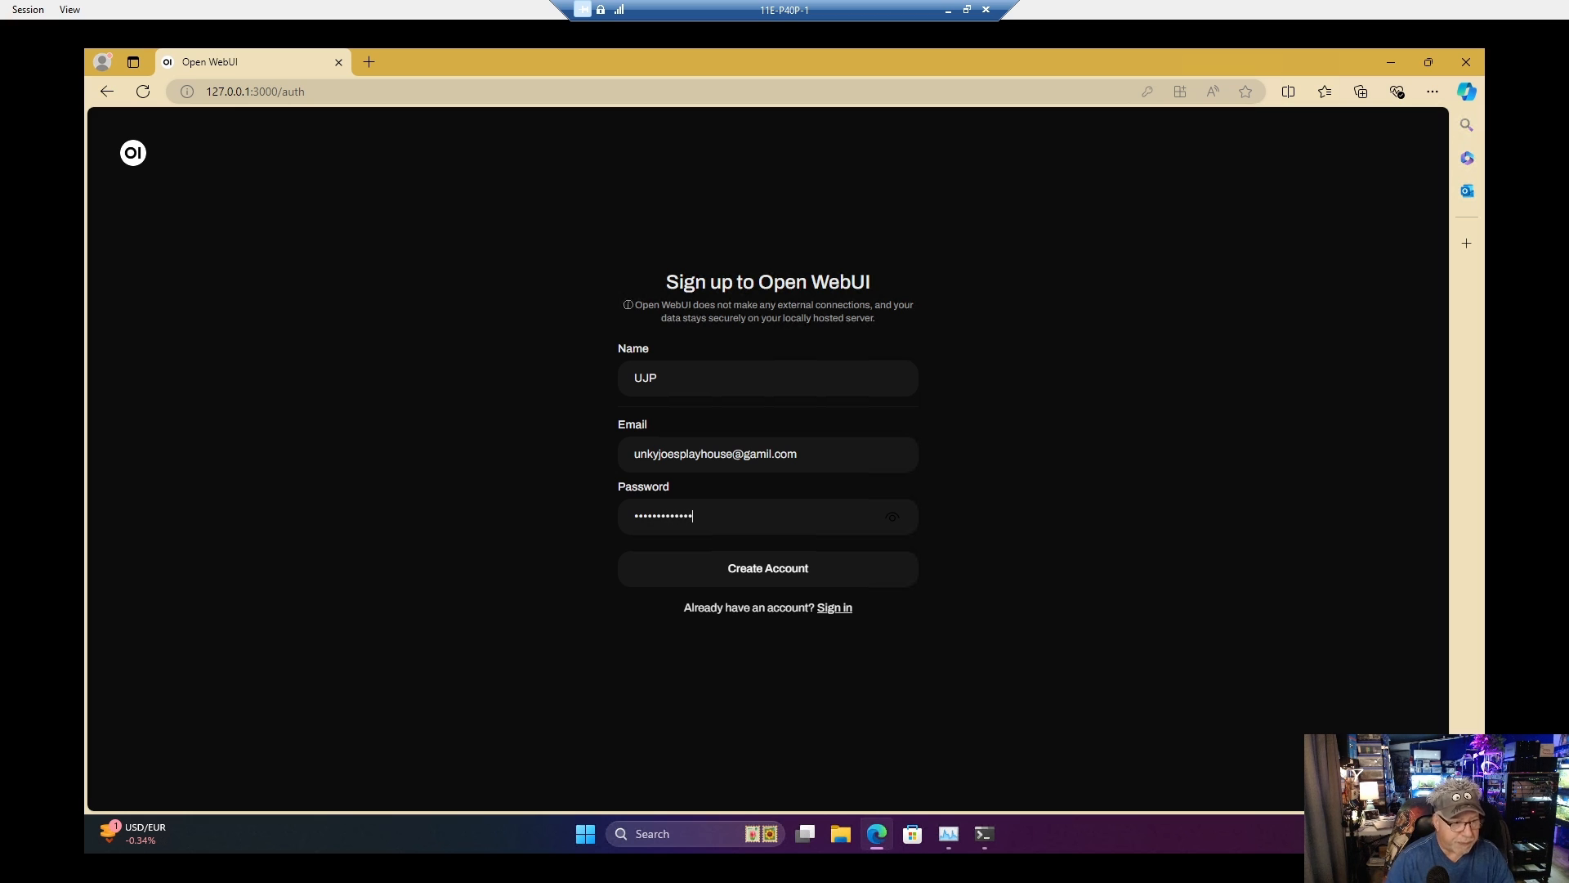
Step: Enter the account password and create the Open WebUI account, declining to save the password and dismissing the release notes
click(795, 578)
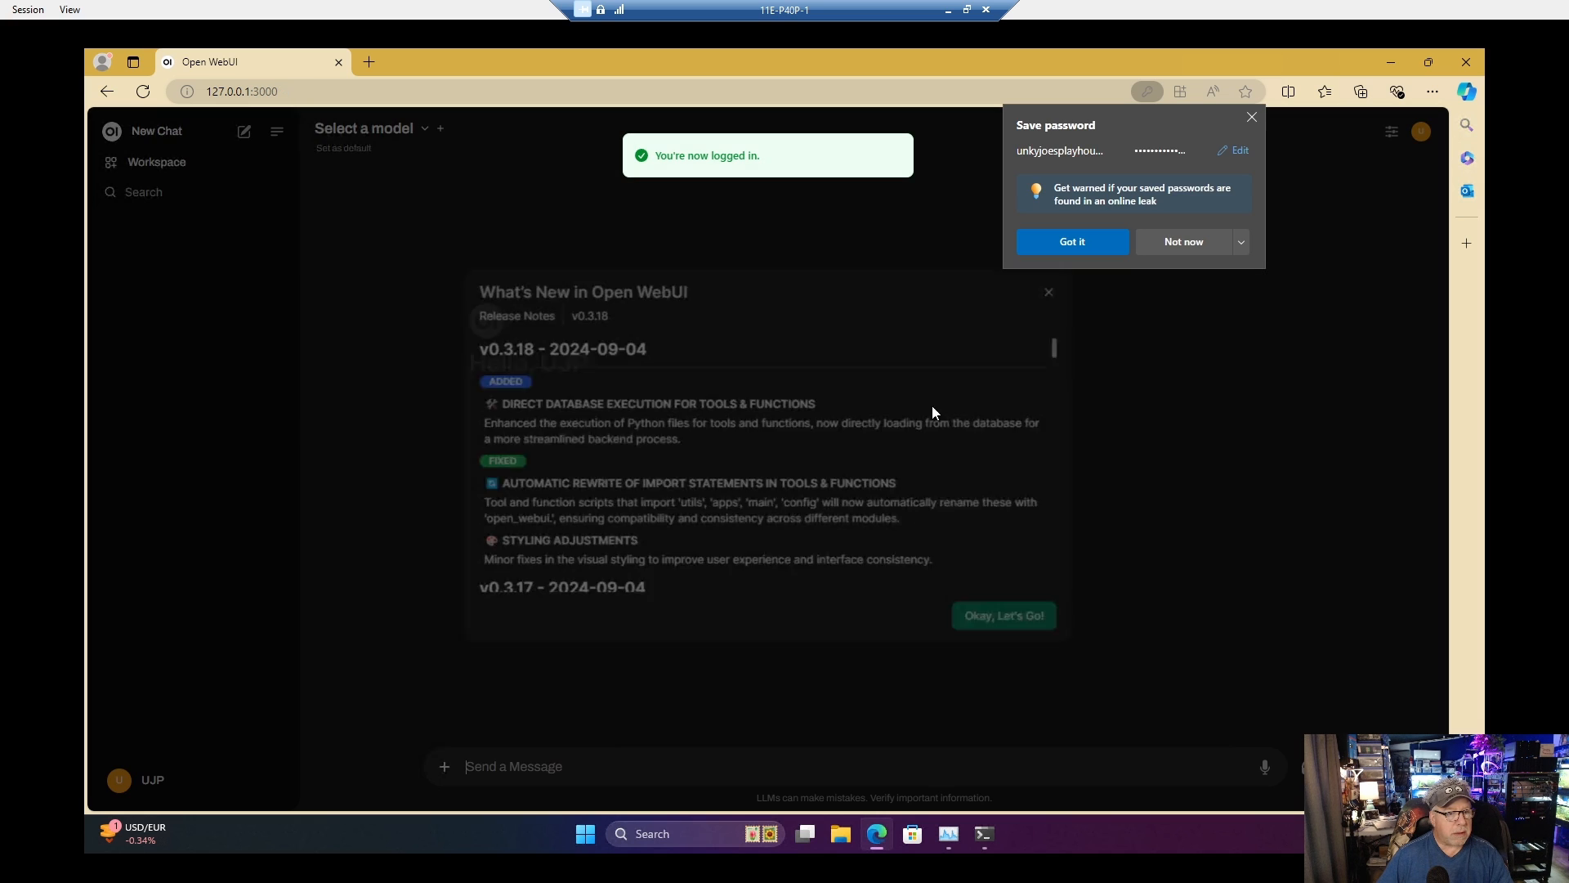
click(1193, 250)
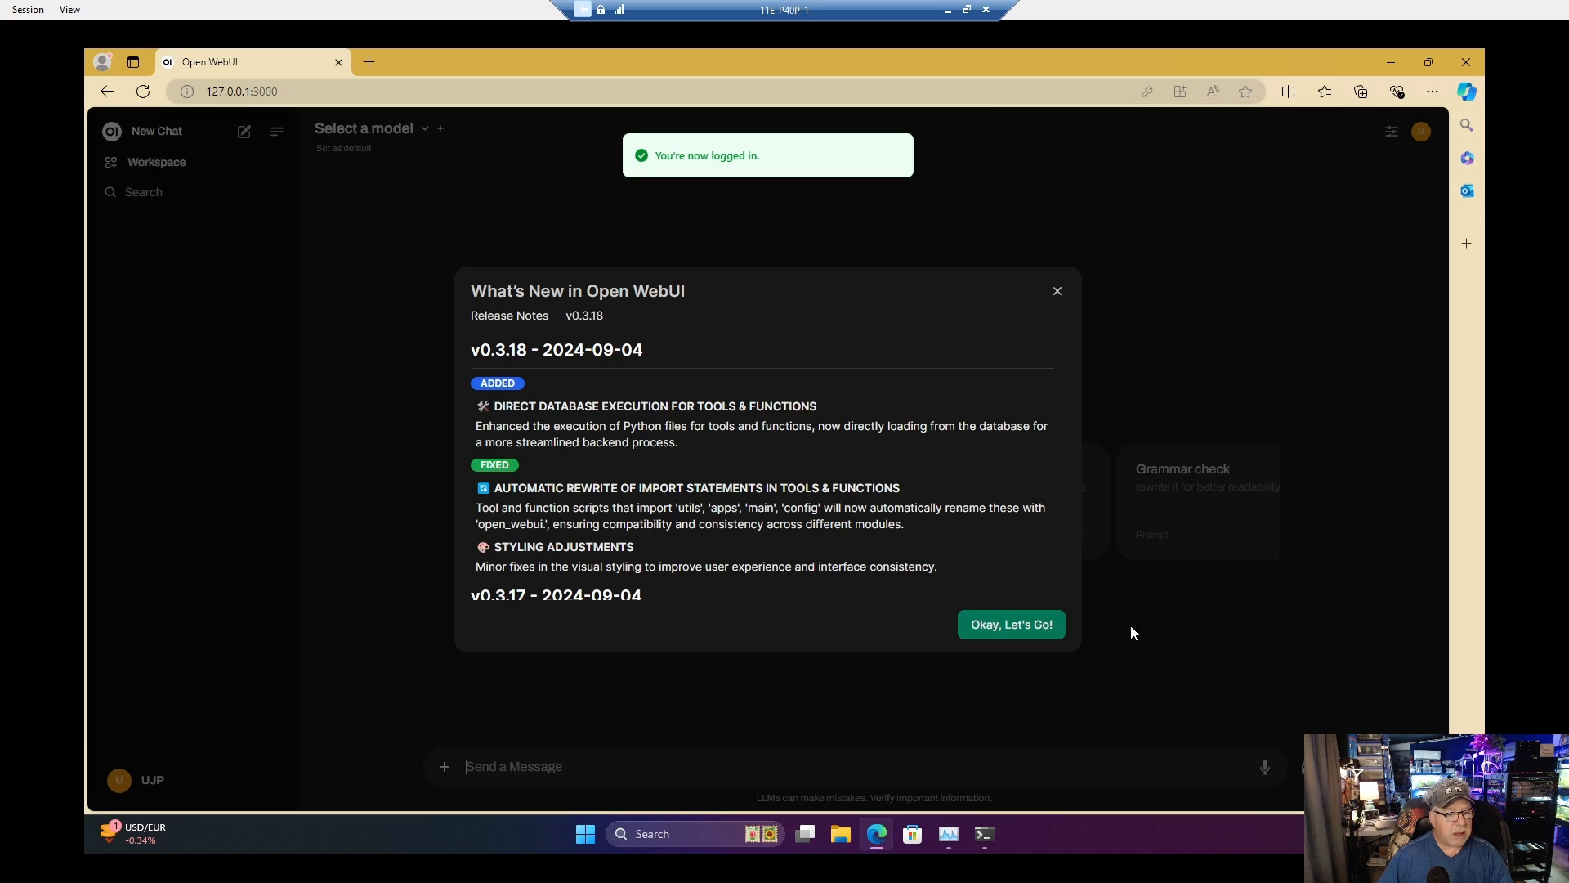
click(1013, 627)
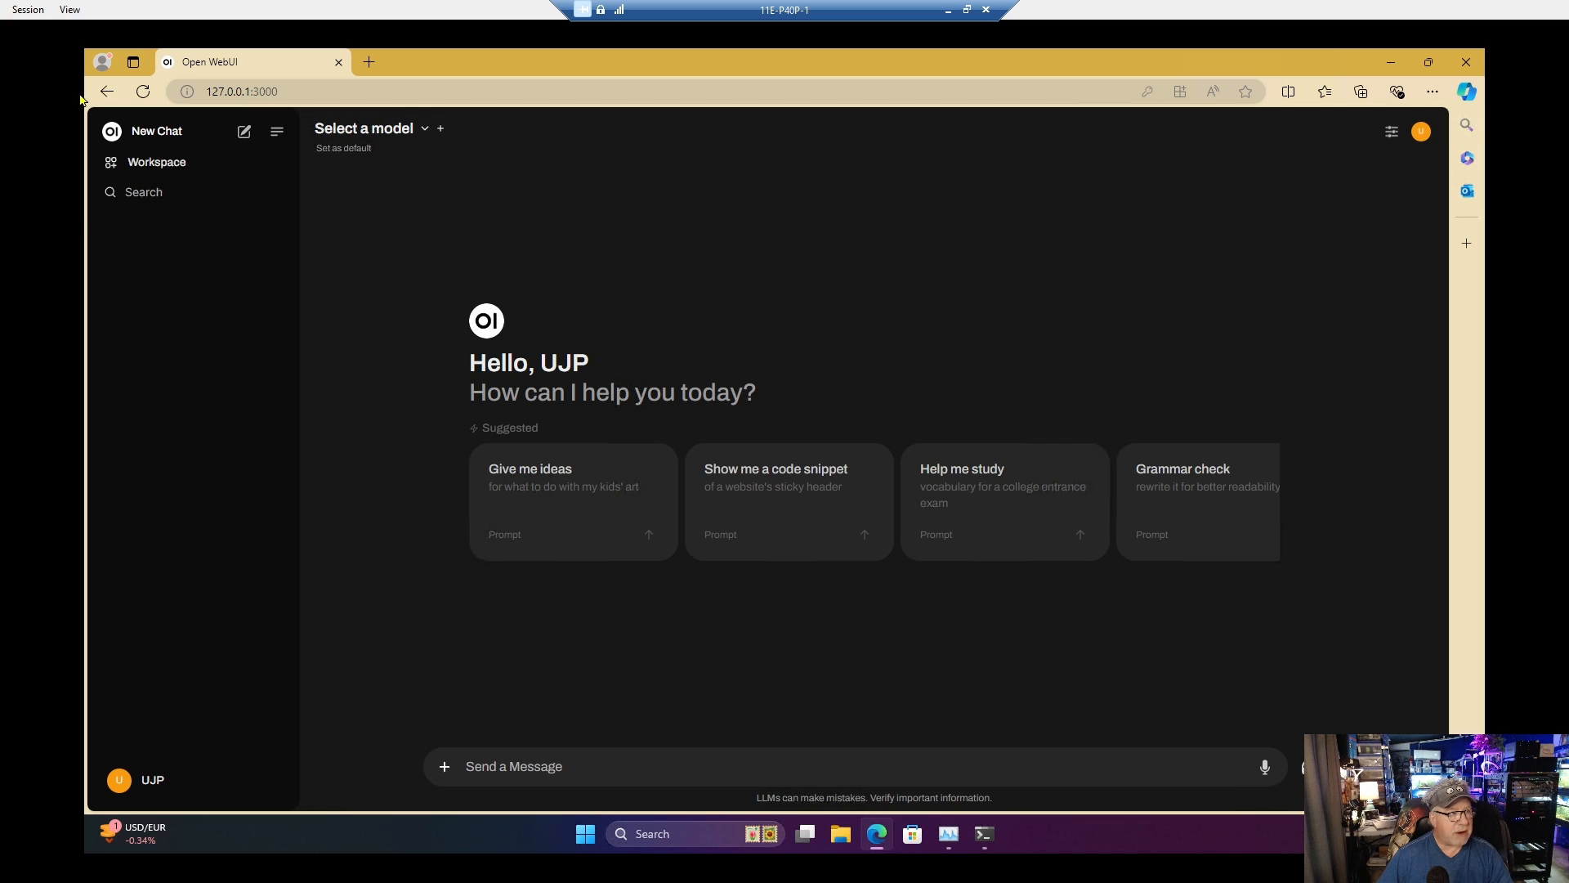
click(29, 10)
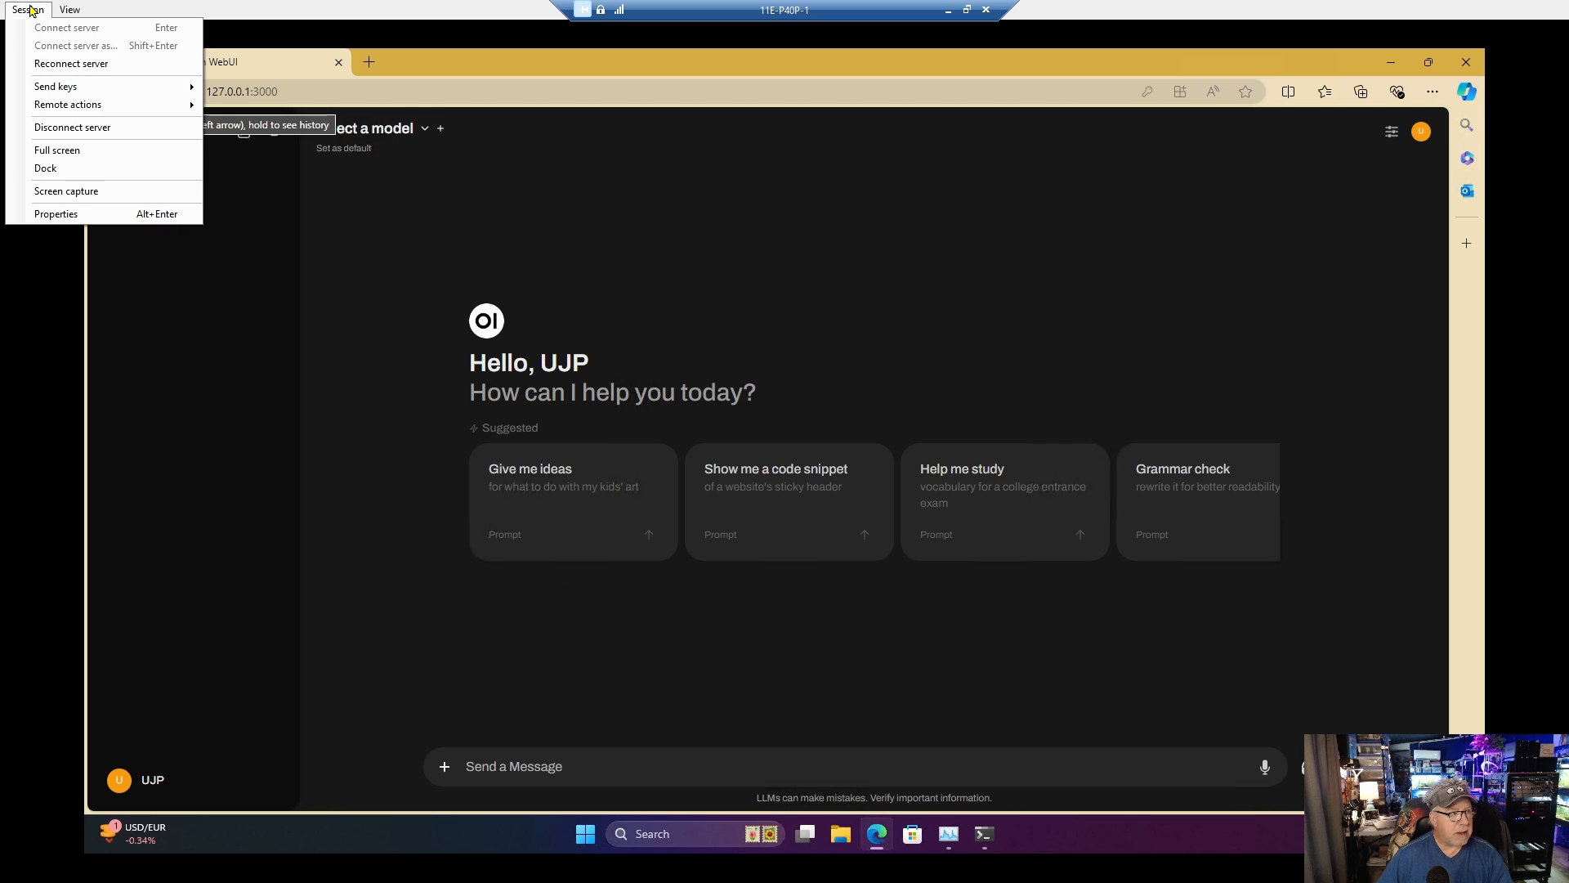
click(71, 152)
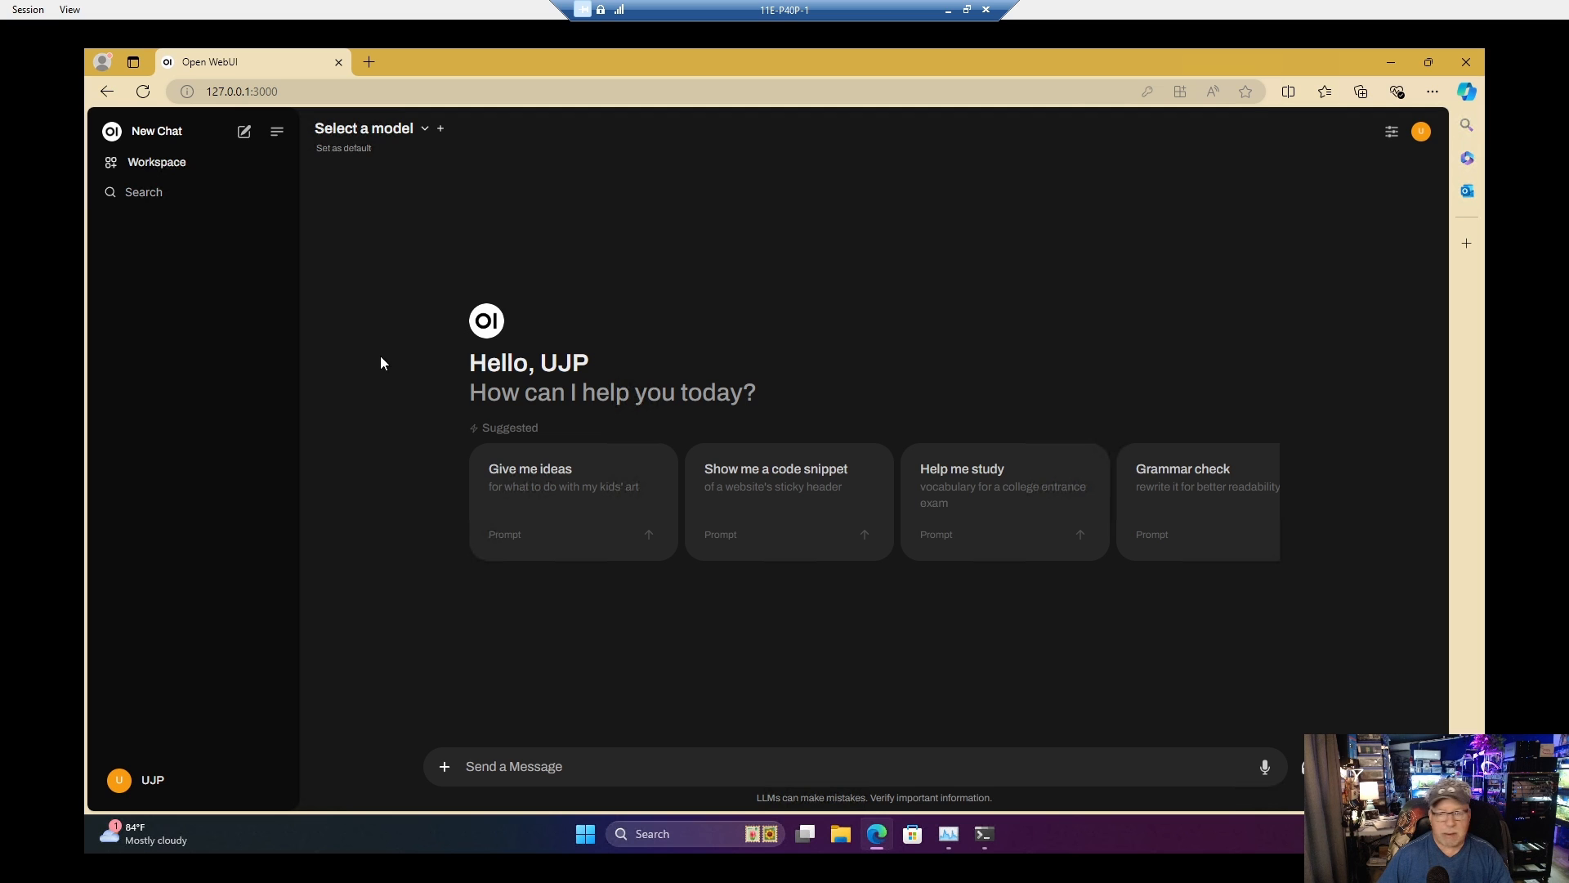
Step: Check the VM's running processes in Task Manager and return to the Open WebUI page
click(949, 834)
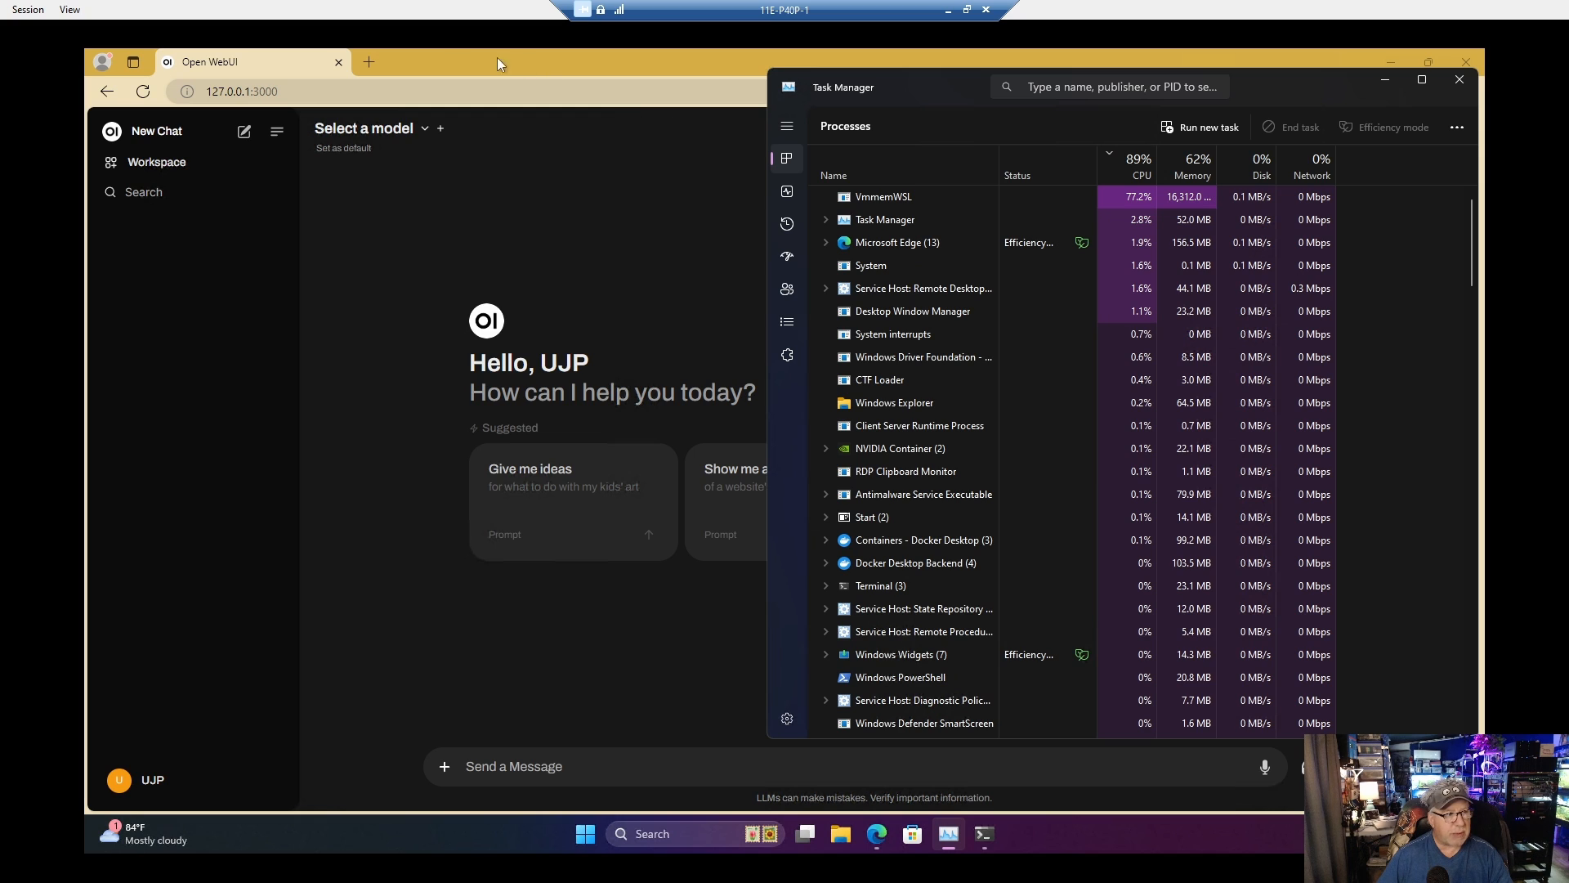
click(270, 54)
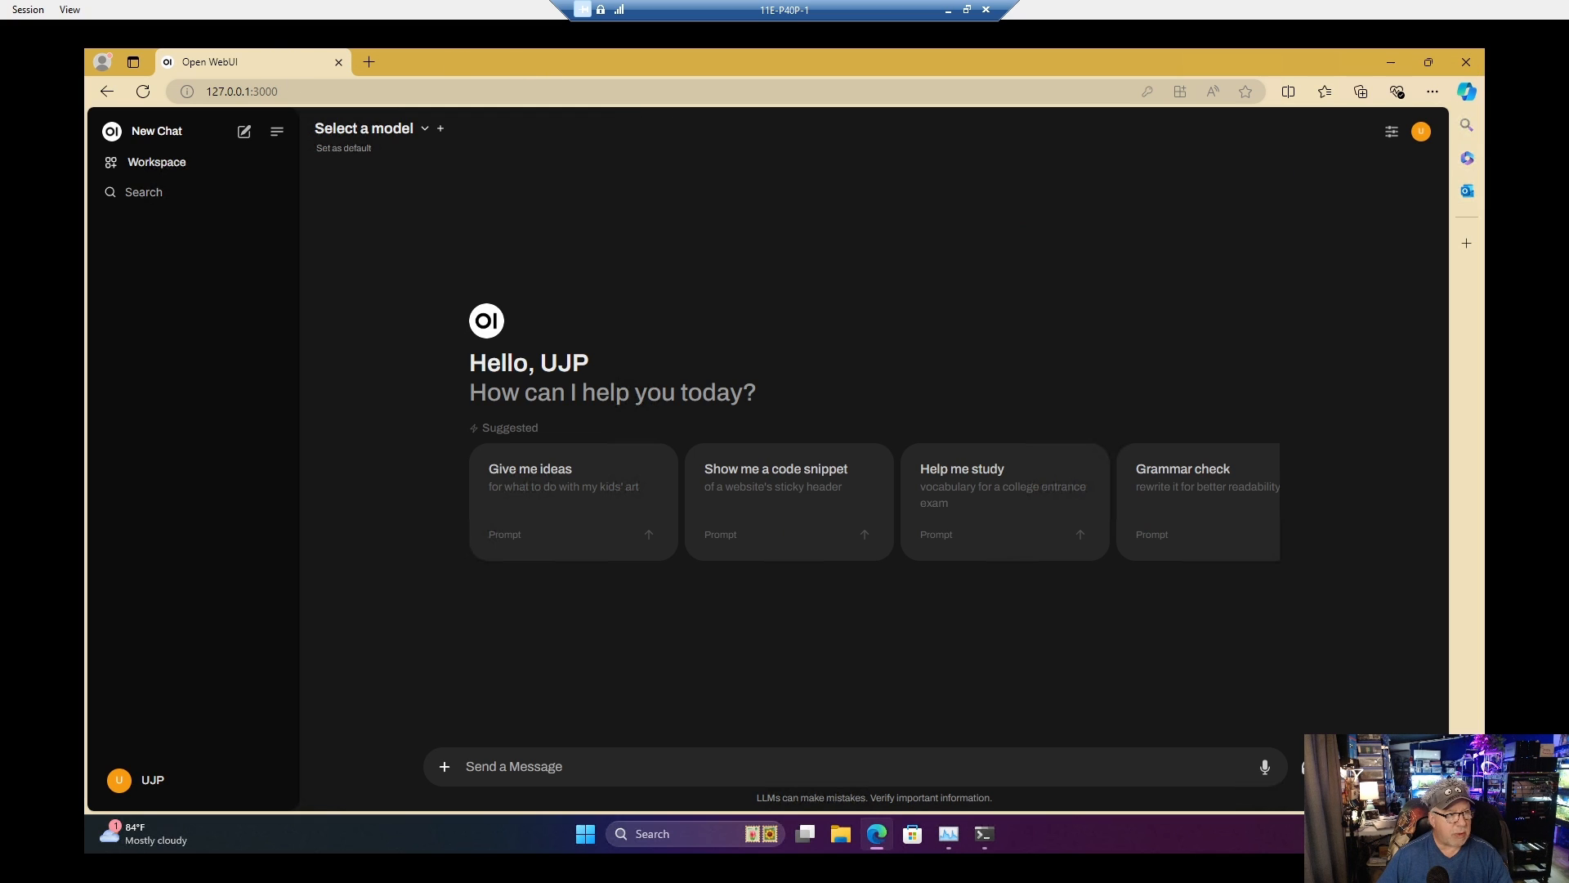
Step: Open the Models section of Open WebUI's admin settings
click(152, 781)
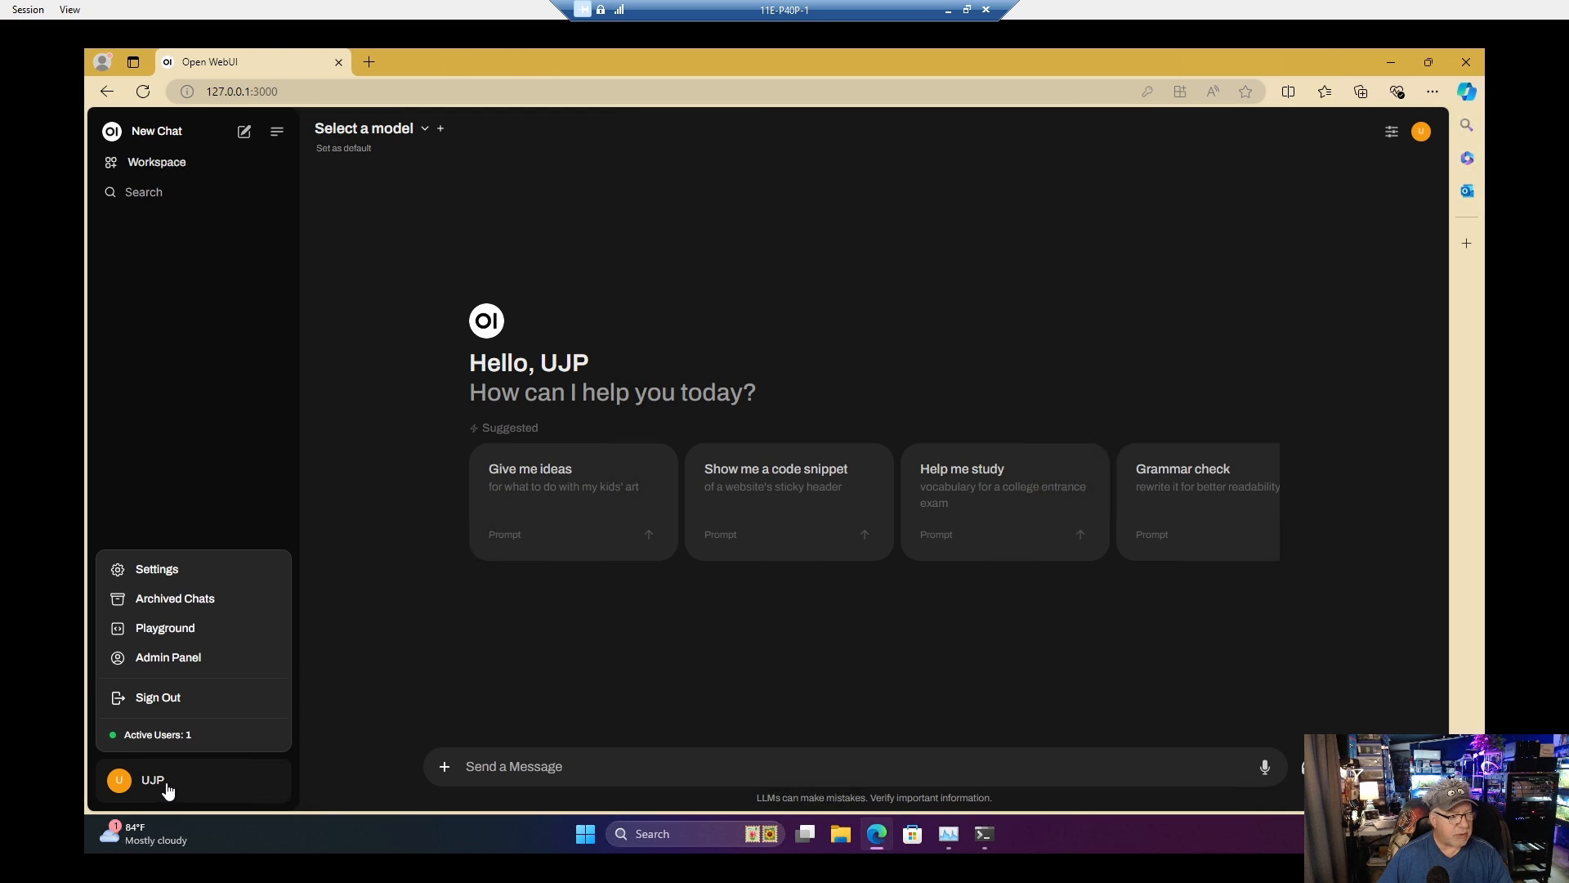
click(187, 575)
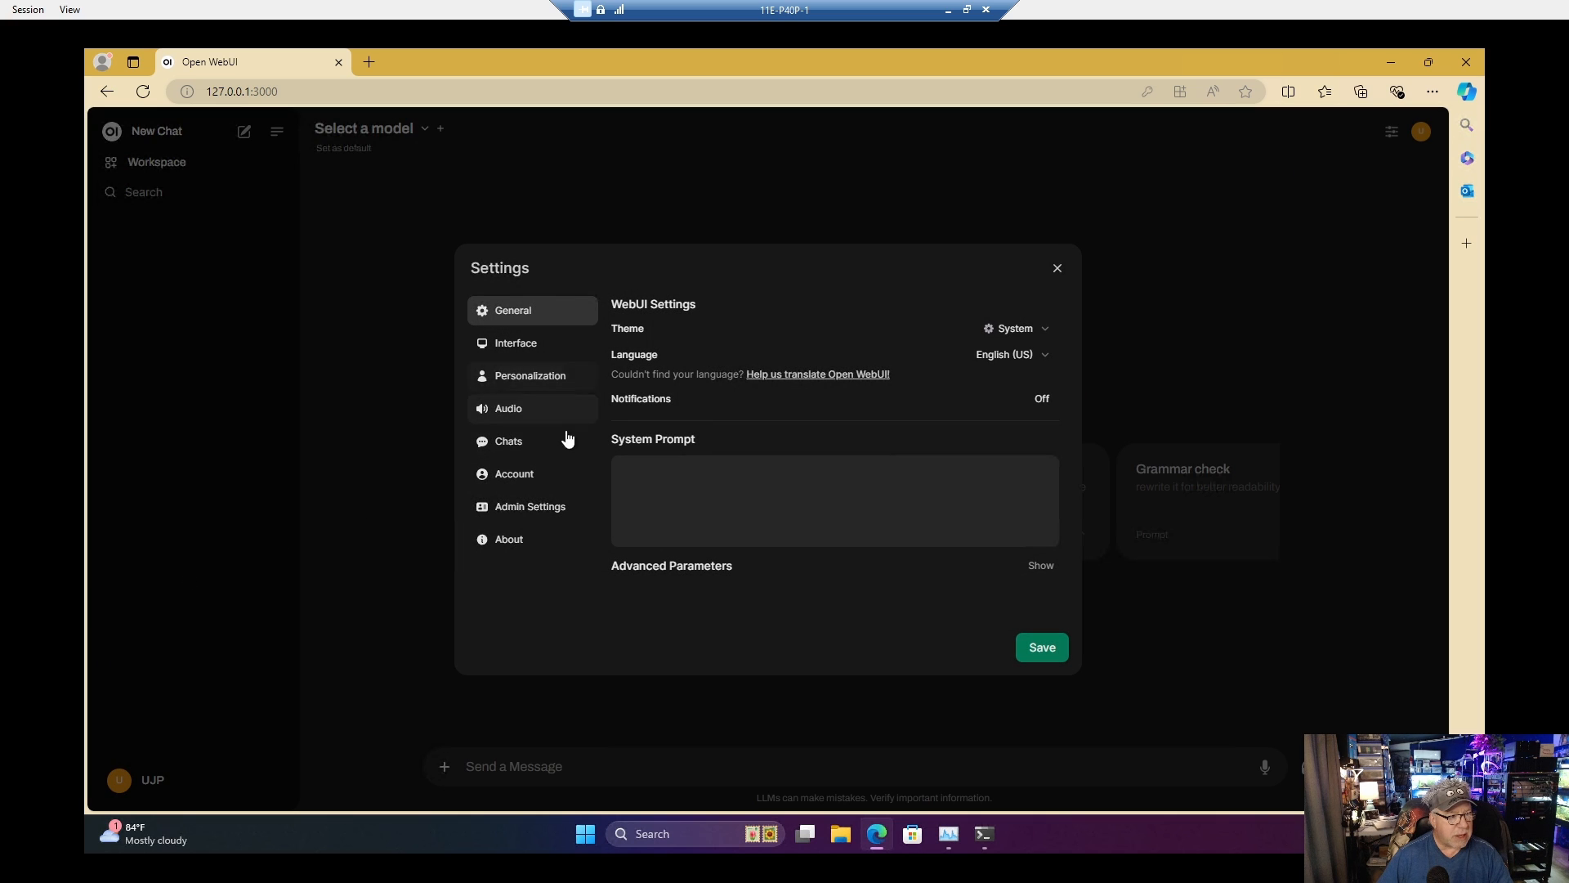
click(530, 508)
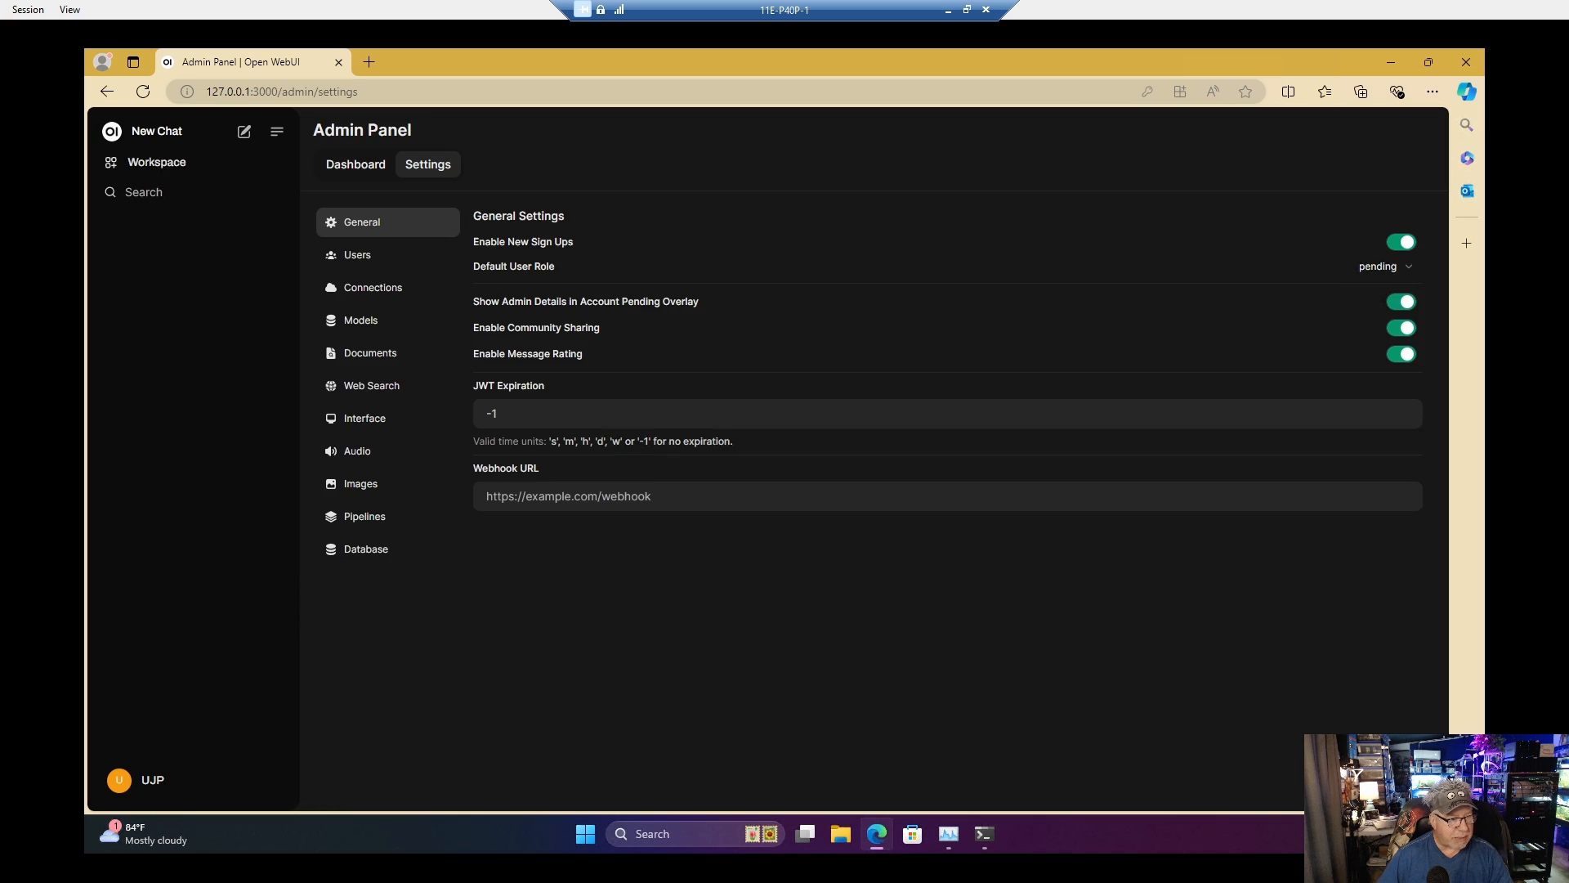
click(407, 325)
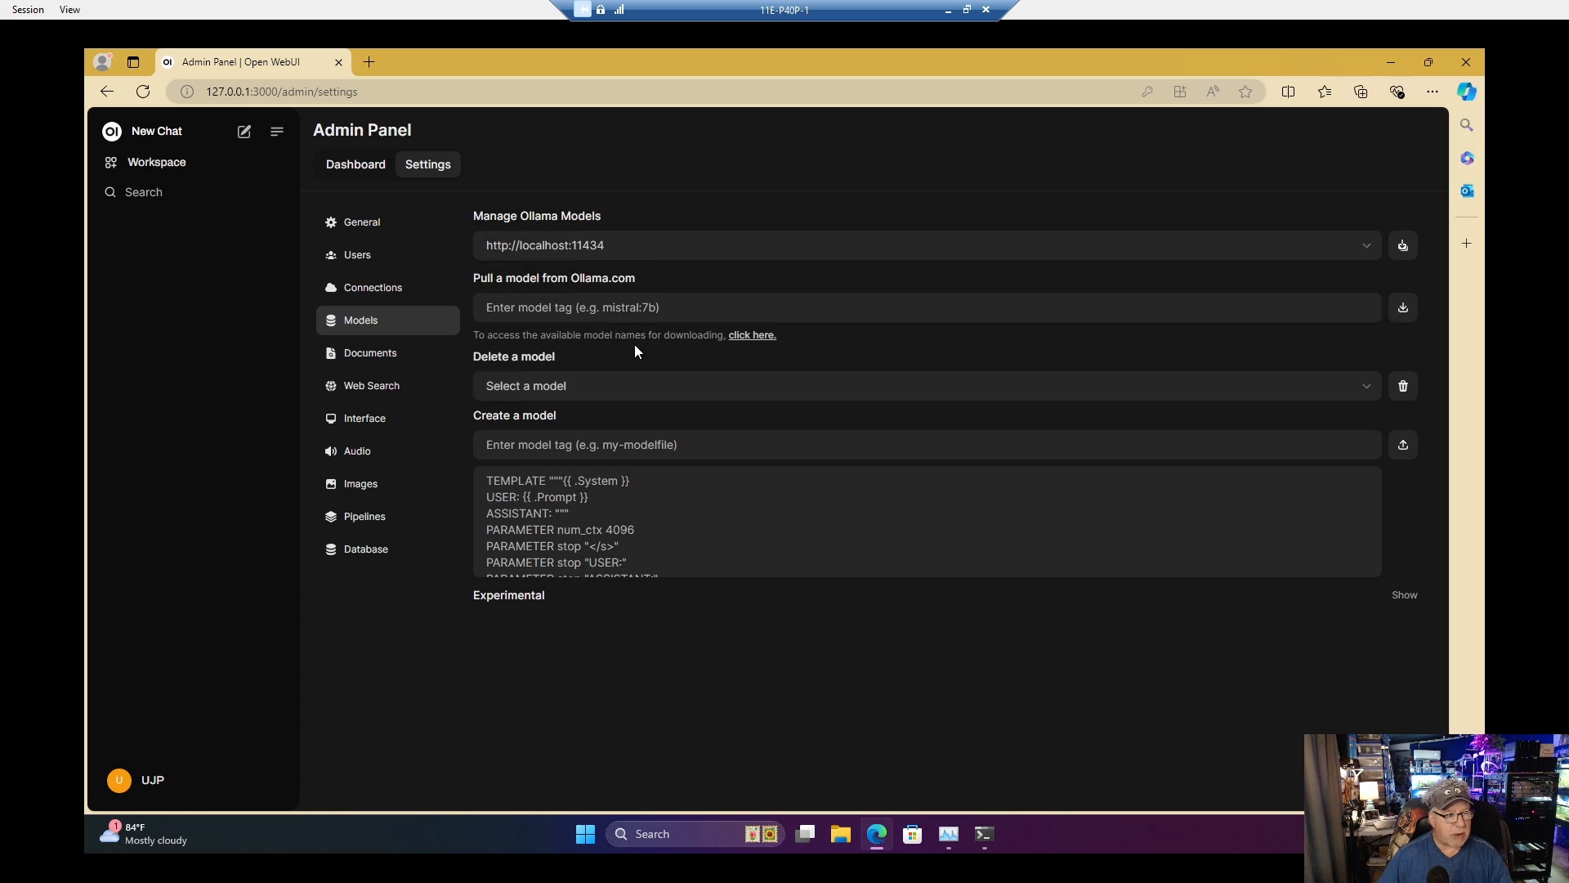
Step: Open the llama3.1 page in the Ollama model library and copy the model name from its run command
click(749, 336)
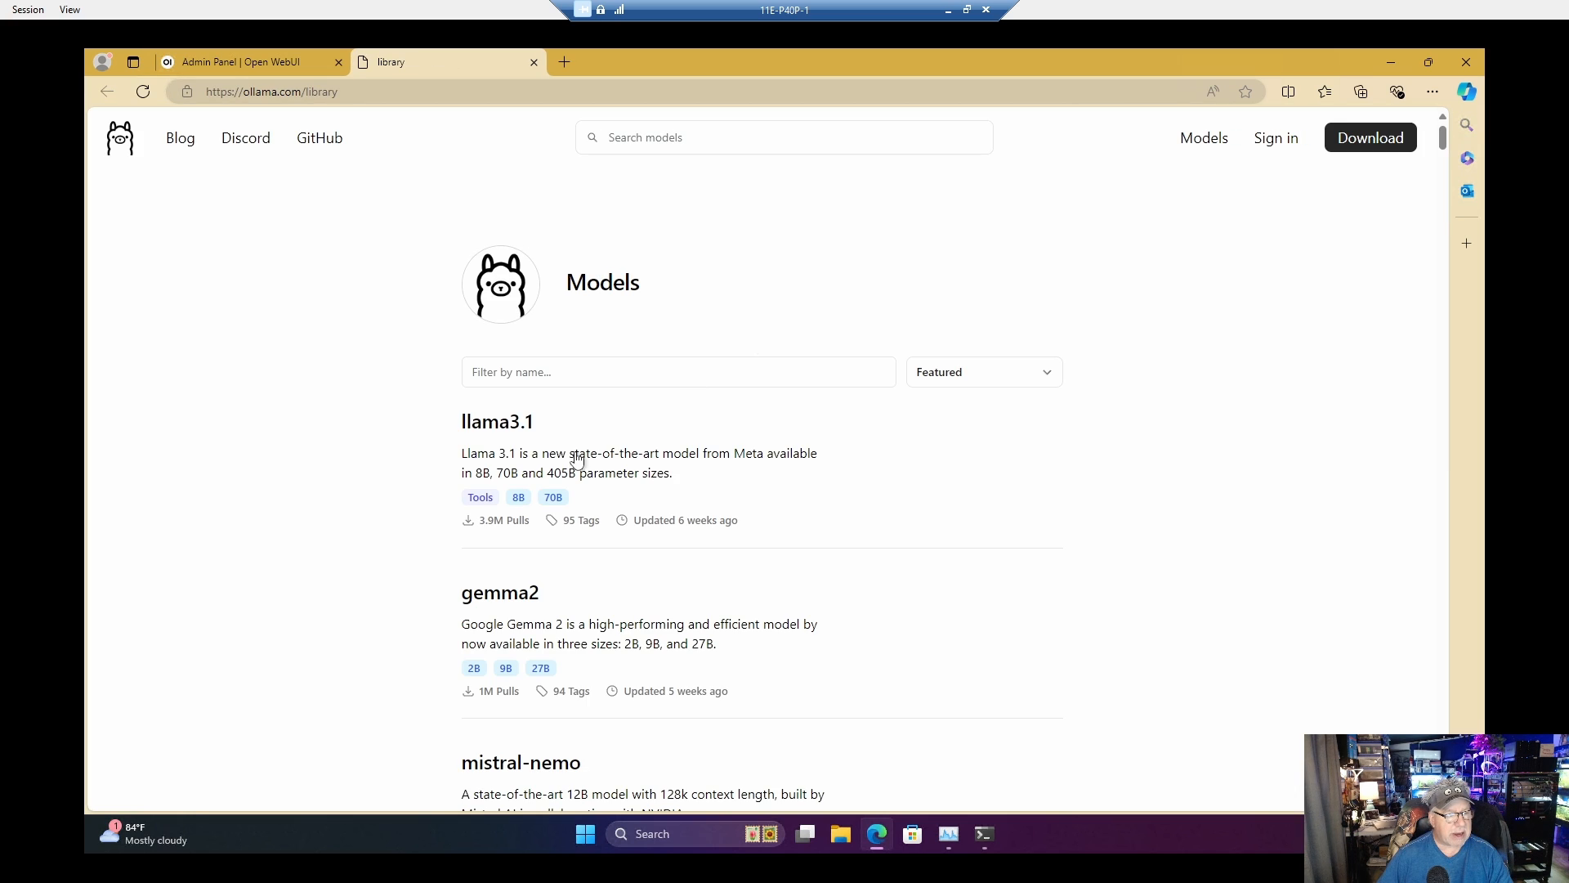
click(519, 505)
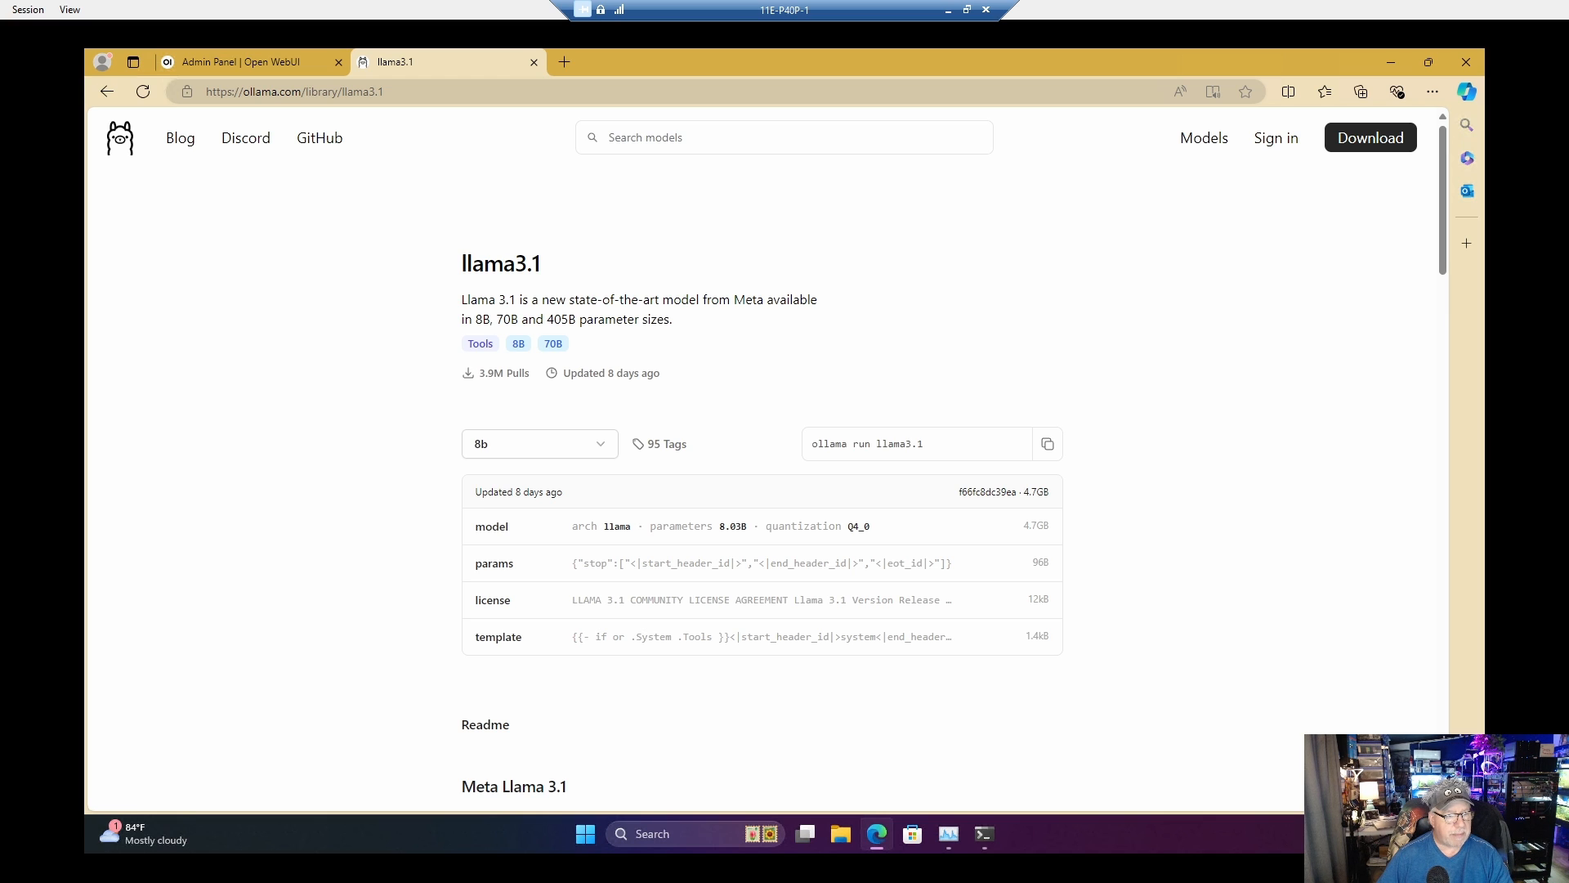
drag(876, 444, 922, 448)
right_click(913, 449)
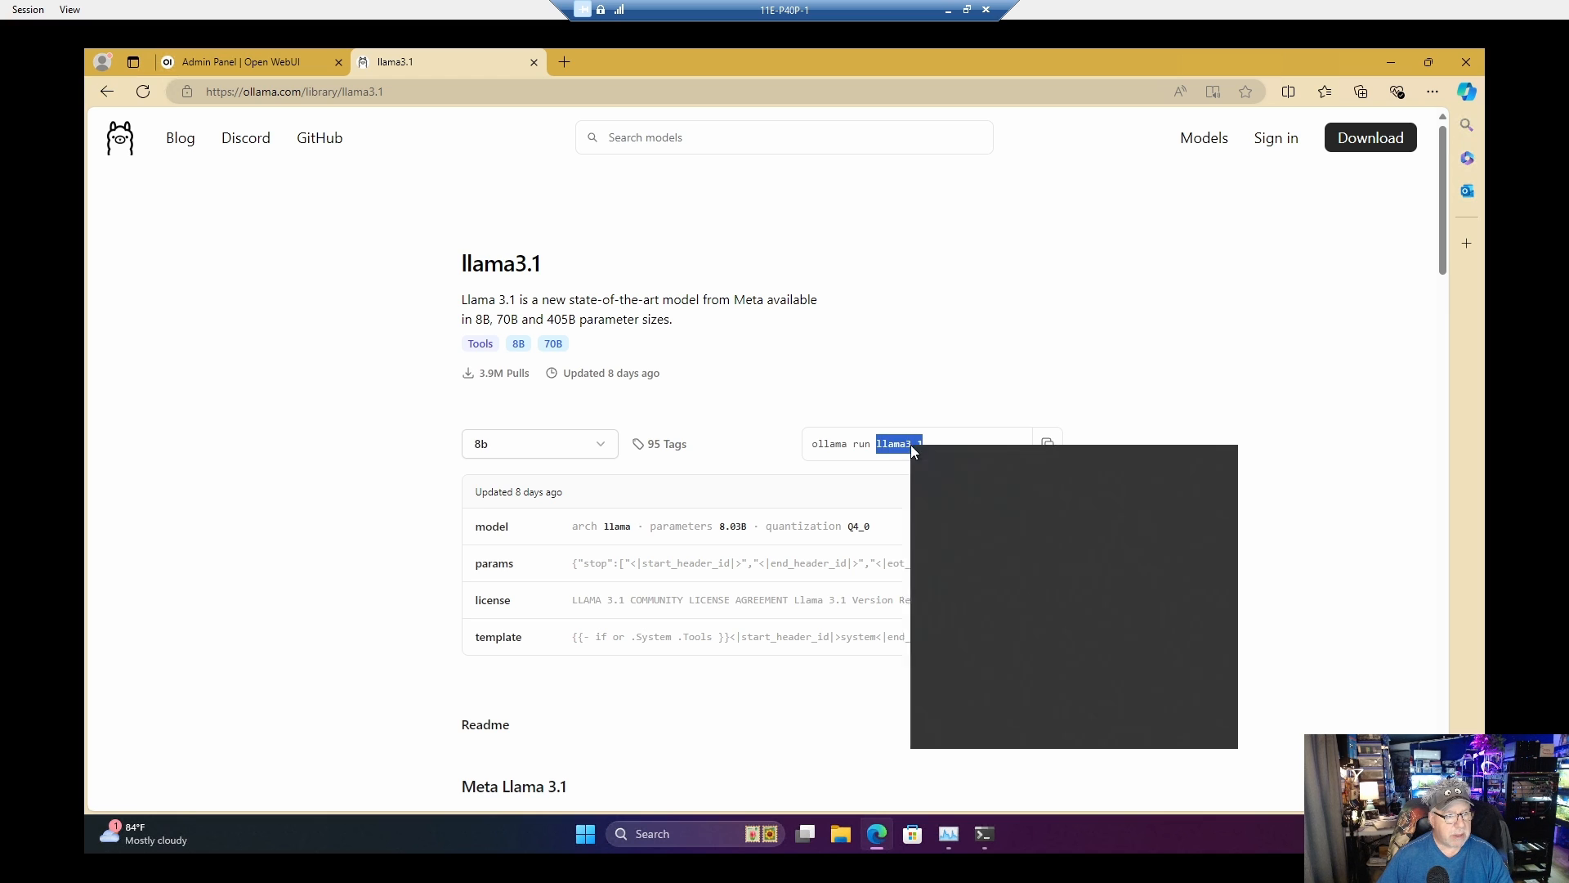
click(932, 459)
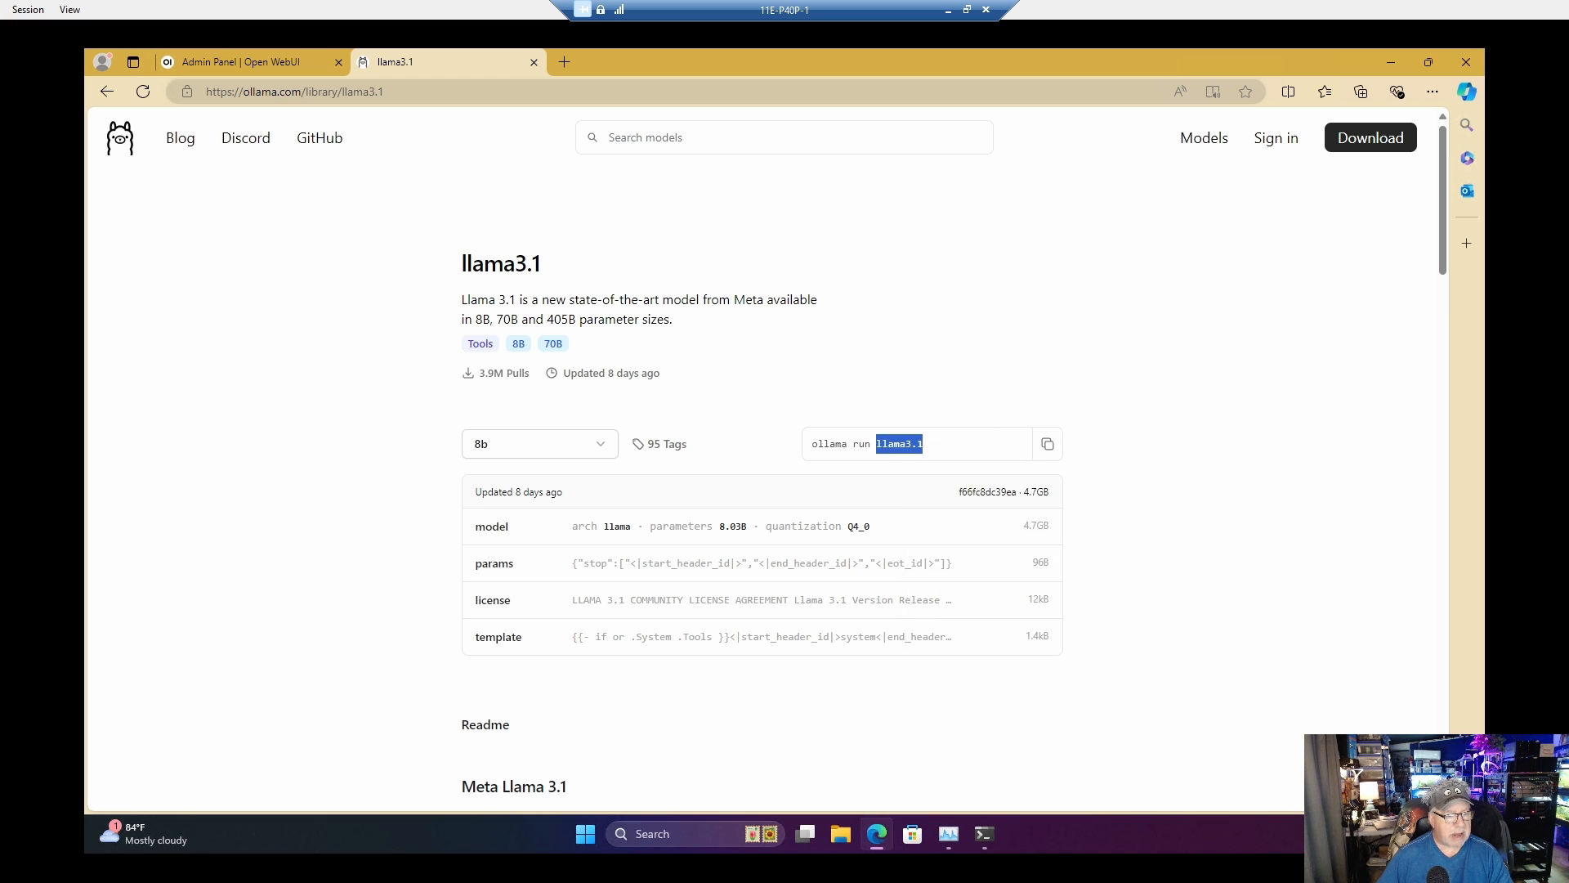
Step: Pull the llama3.1 model from Ollama.com in Open WebUI's Models settings
click(268, 71)
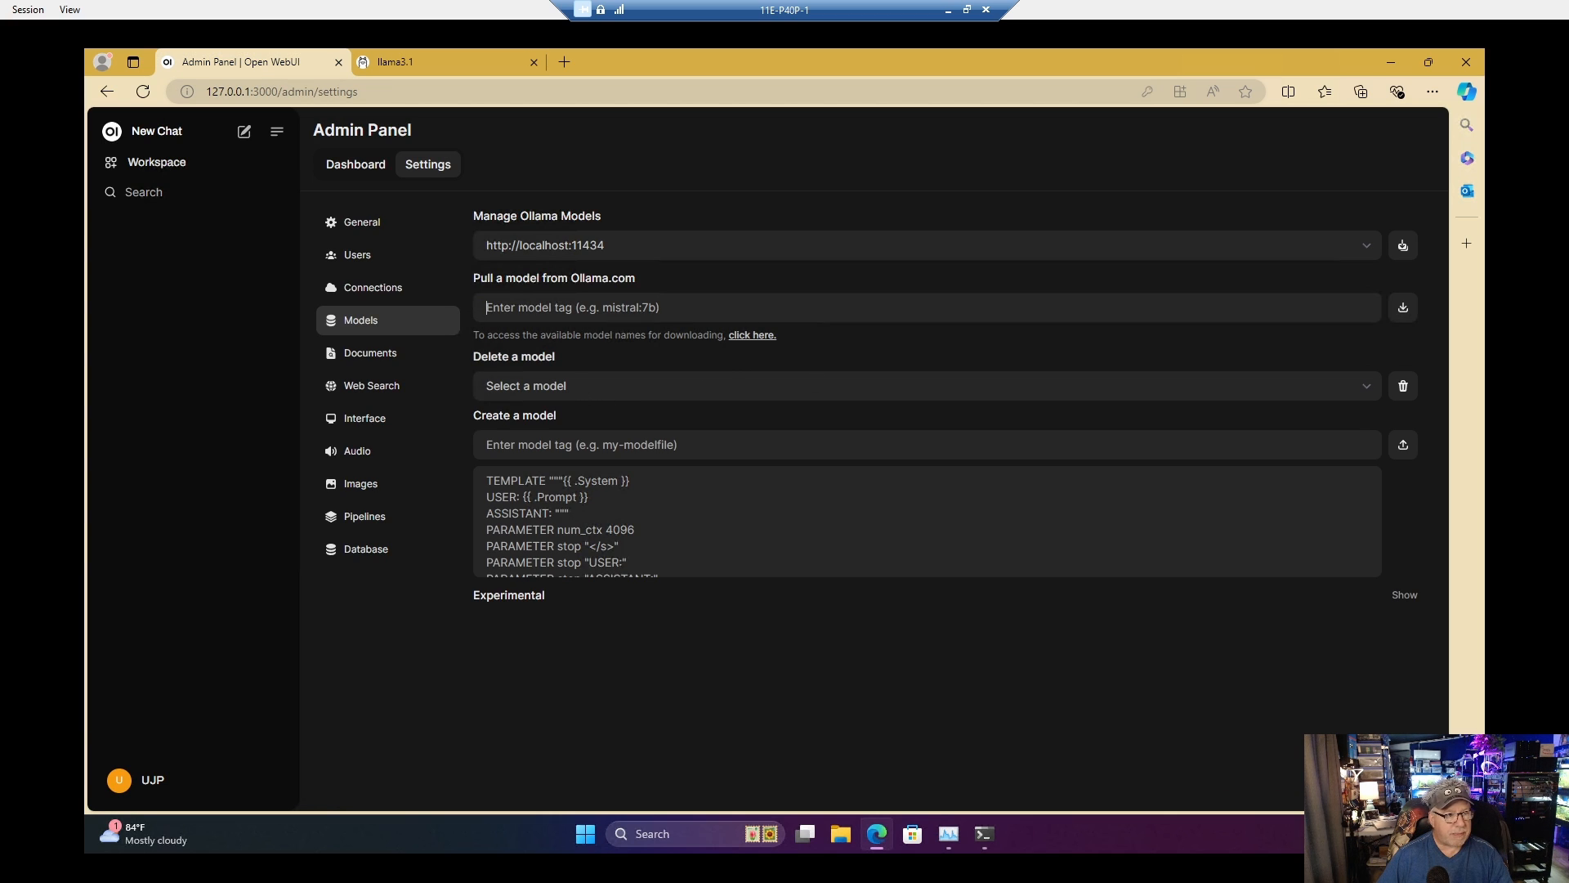
right_click(590, 311)
click(652, 470)
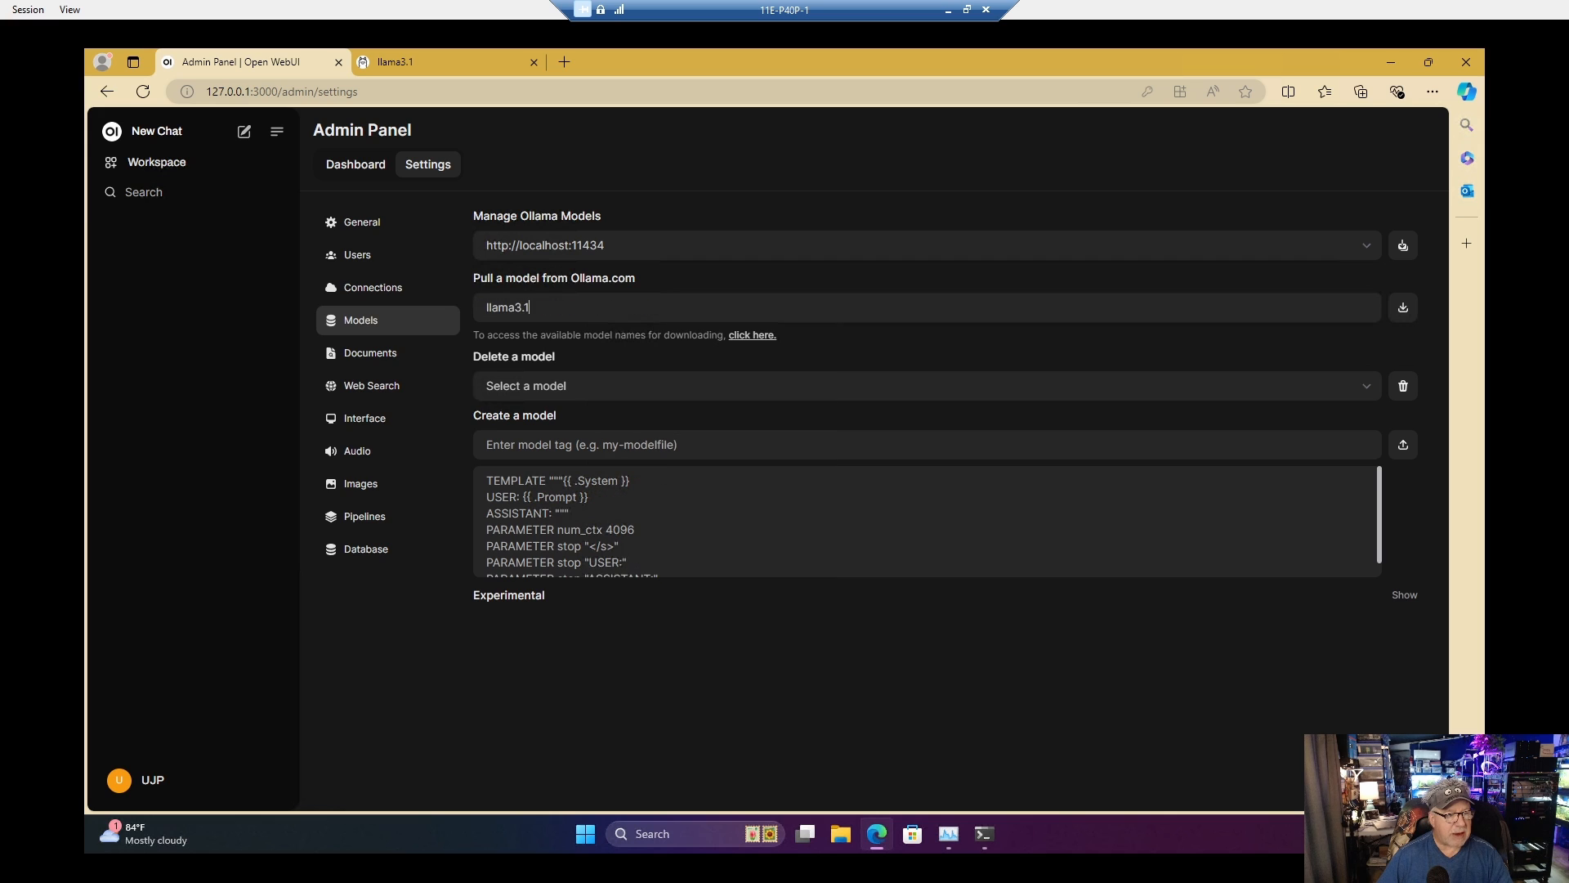
click(1403, 309)
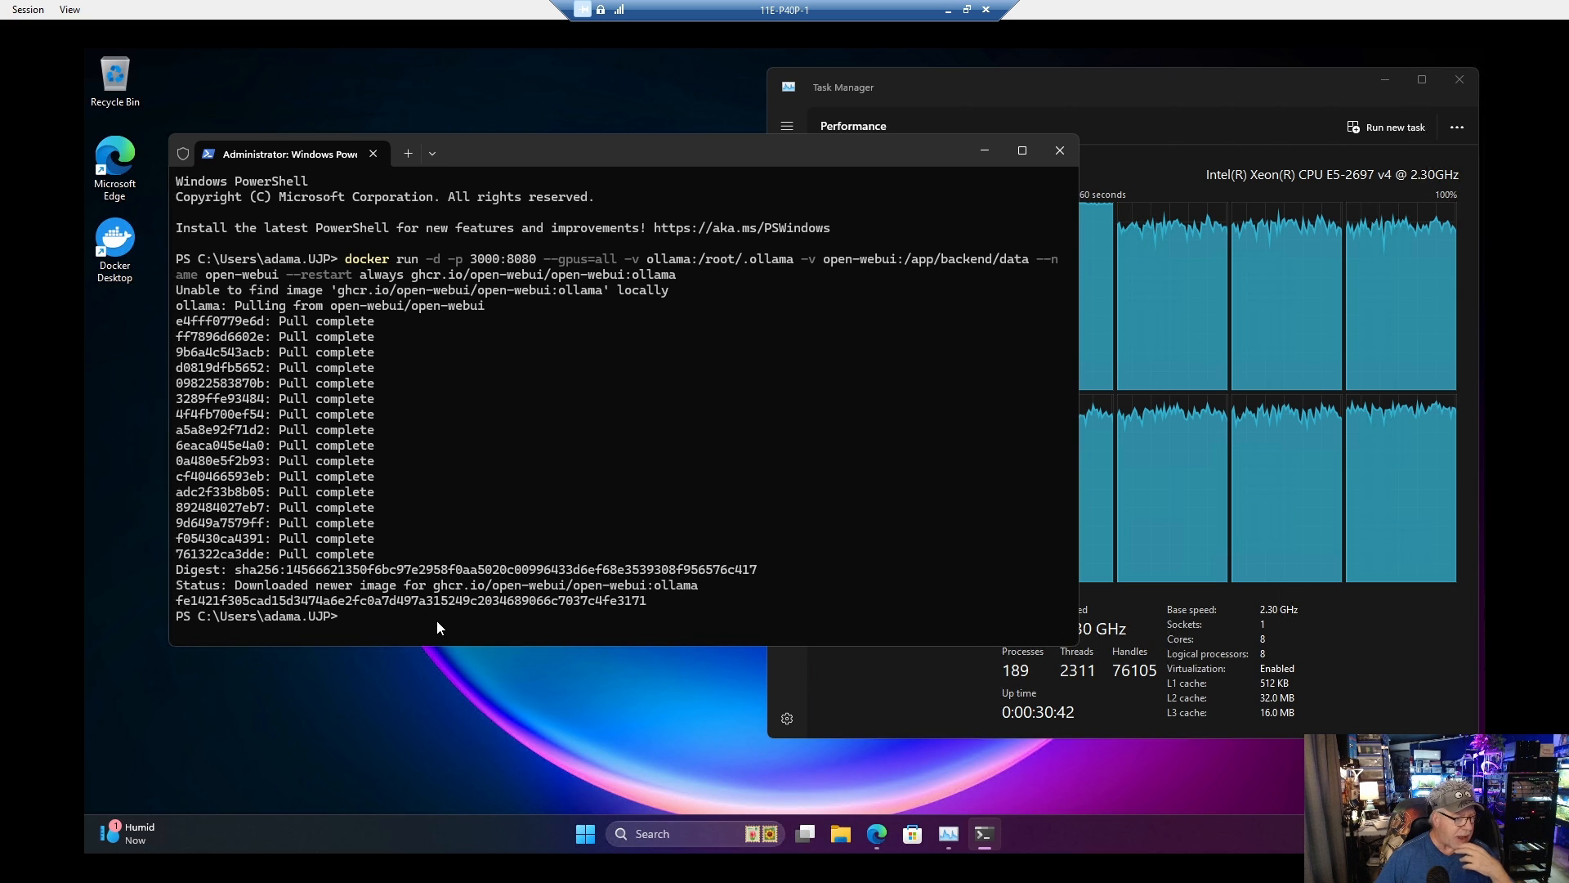
Step: Run ipconfig in PowerShell to look up the VM's IP addresses
text(ip)
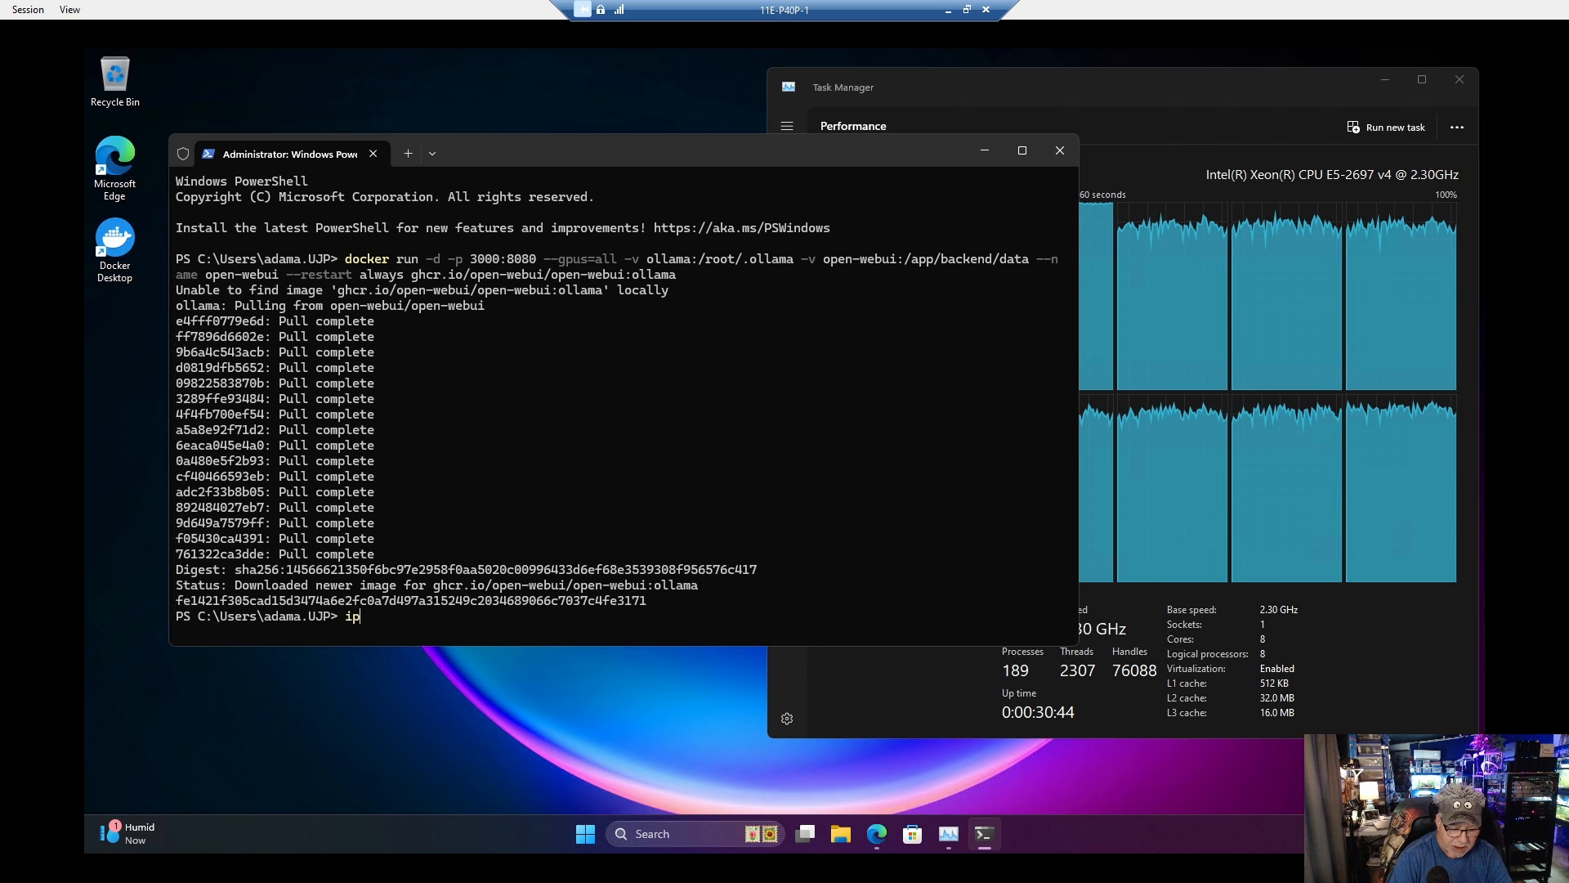
text(config)
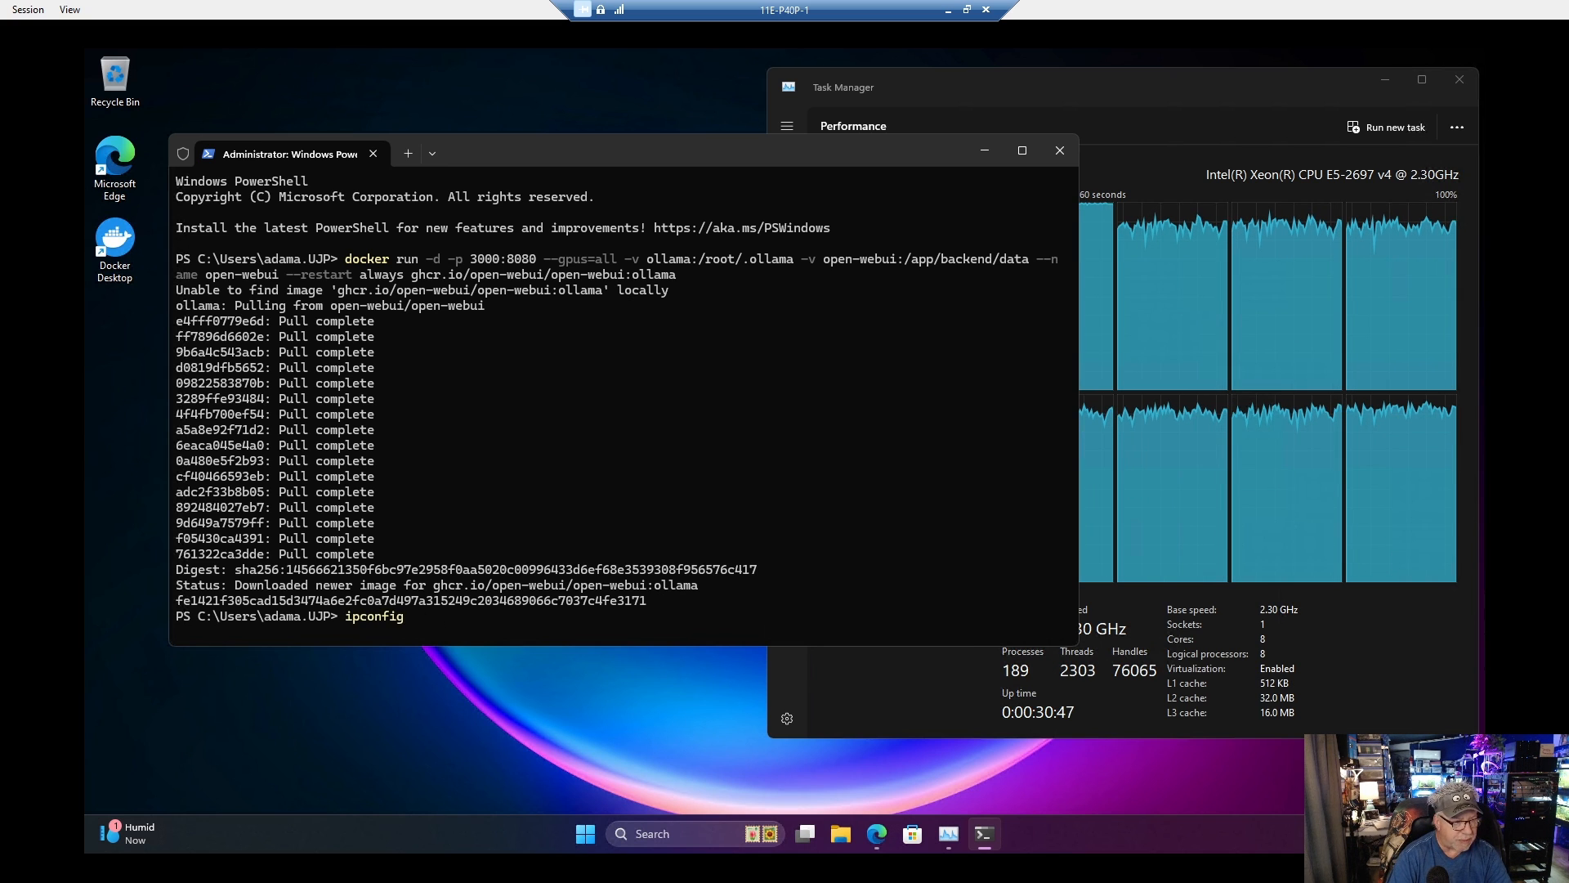
key(Return)
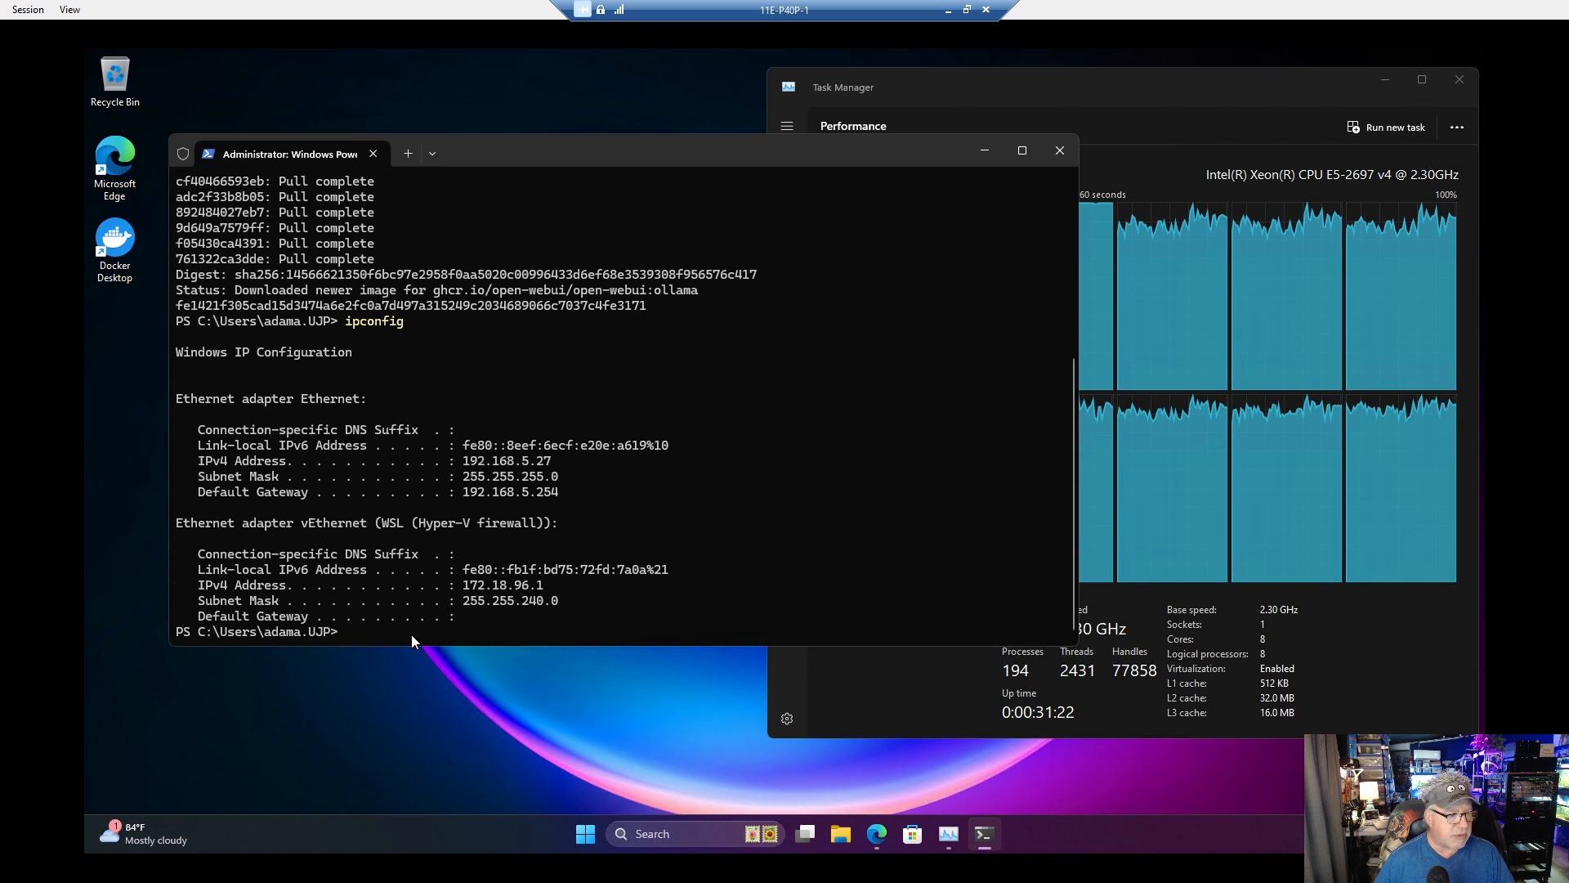
Step: Add a netsh v4tov4 port proxy with listen address 192.168.5.27, listen port 3000, connect address 127.0.0.1 and connect port 3000
text(netsh interface portproxy add v4tov4 listenaddress=192.168.1.17 listenport=3000 connectaddress=127.0.0.1 connectport=3000)
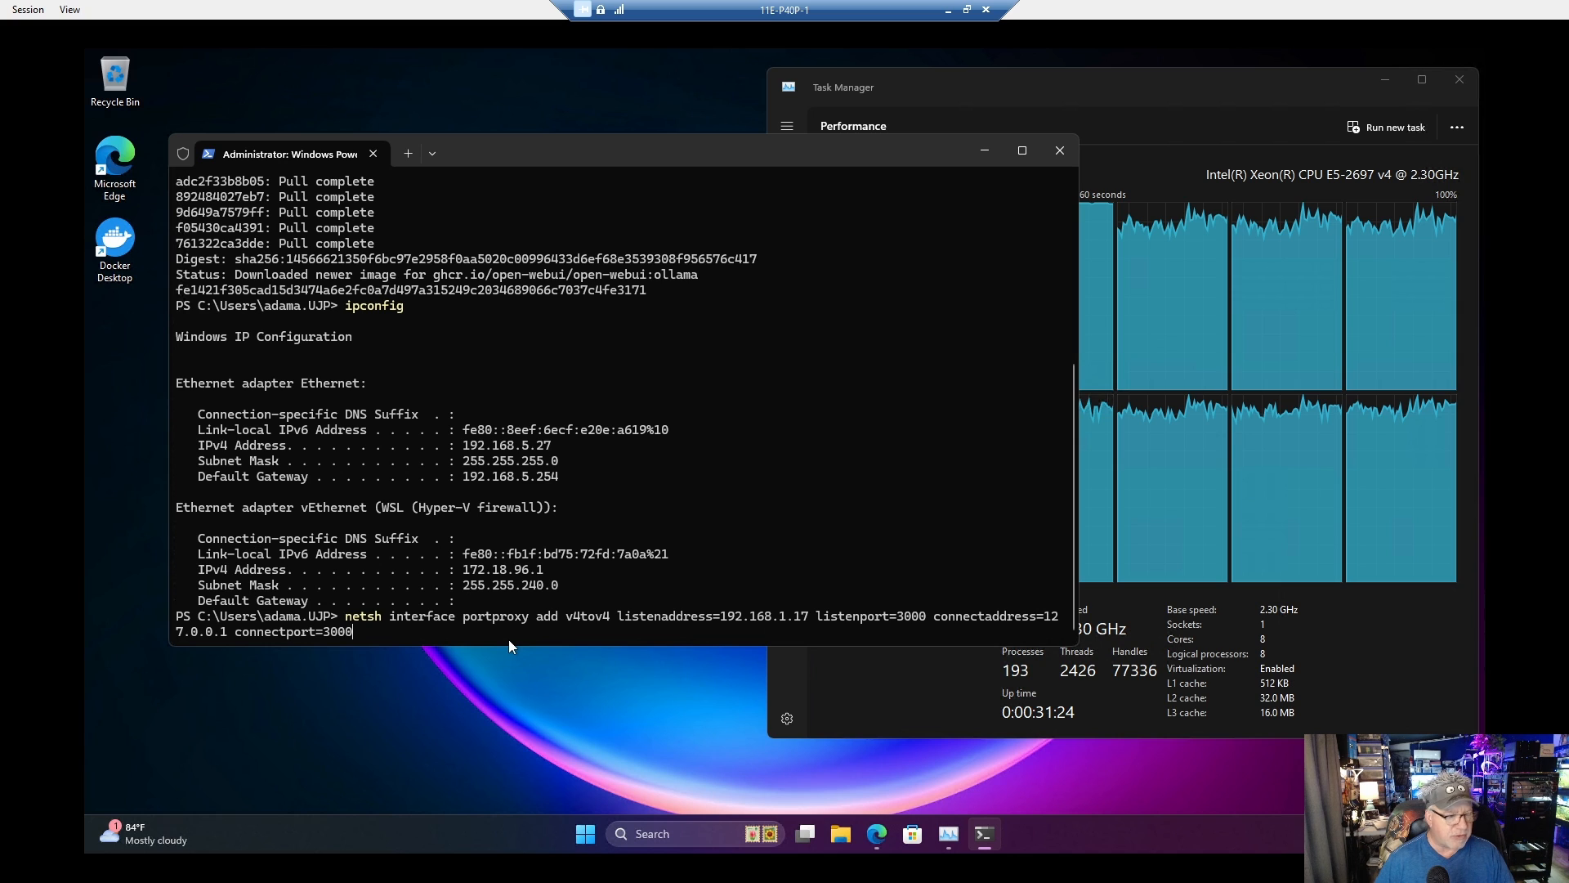
key(Left)
key(Left)
key(Left)
key(Left)
key(Left)
key(Left)
key(Left)
key(Left)
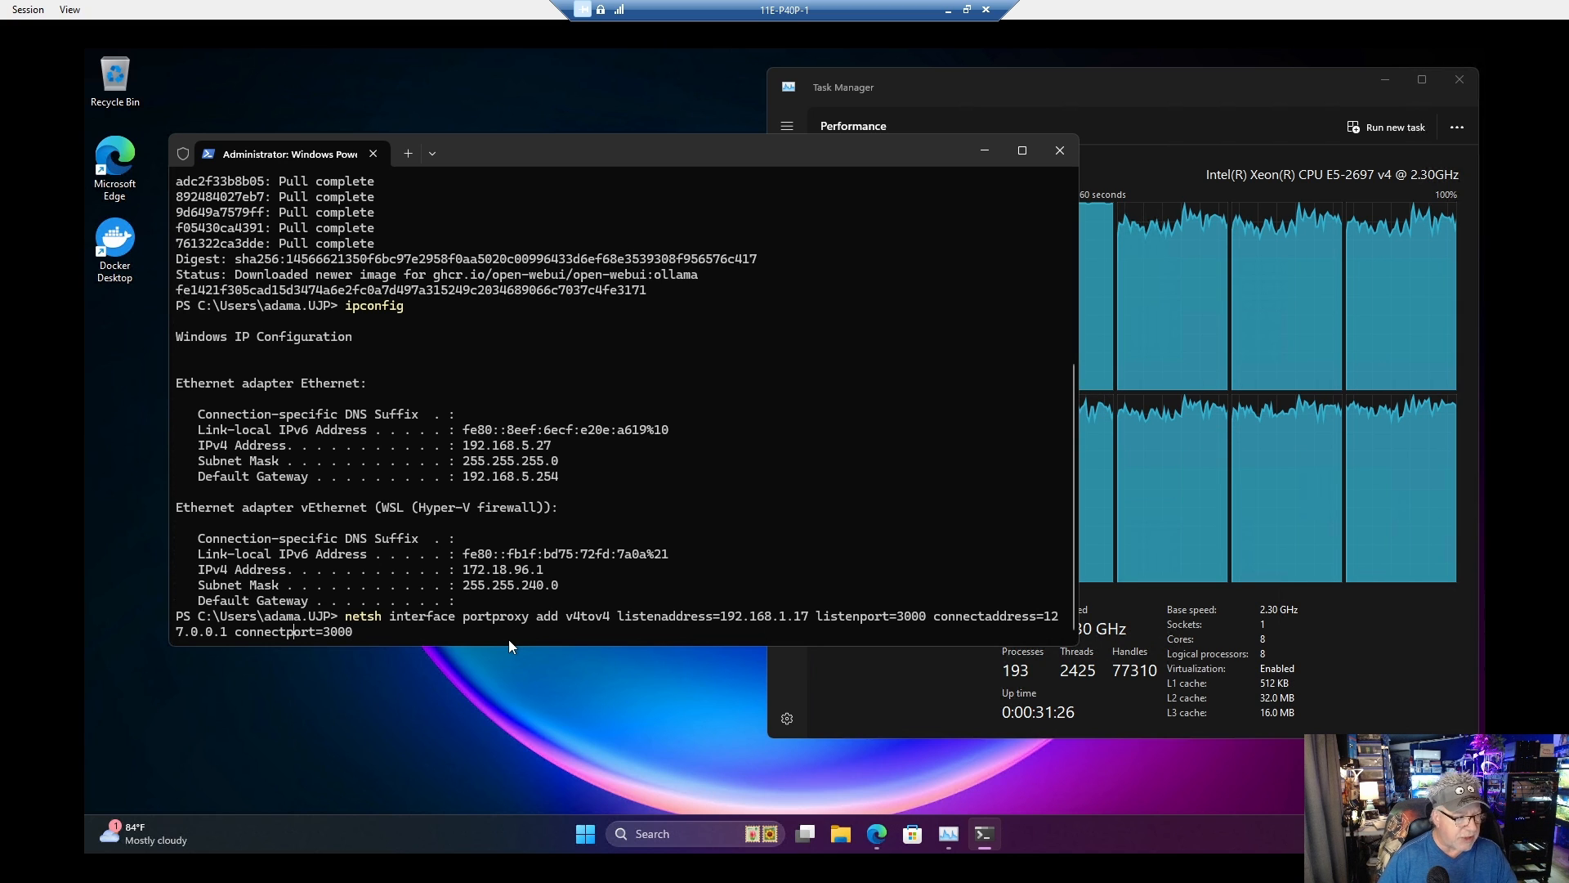
key(Left)
key(Left)
key(Left)
key(Left)
key(Left)
key(Left)
key(Left)
key(Left)
key(Left)
key(Left)
key(Left)
key(Left)
key(Left)
key(Left)
key(Left)
key(Left)
key(Left)
key(Left)
key(Left)
key(Left)
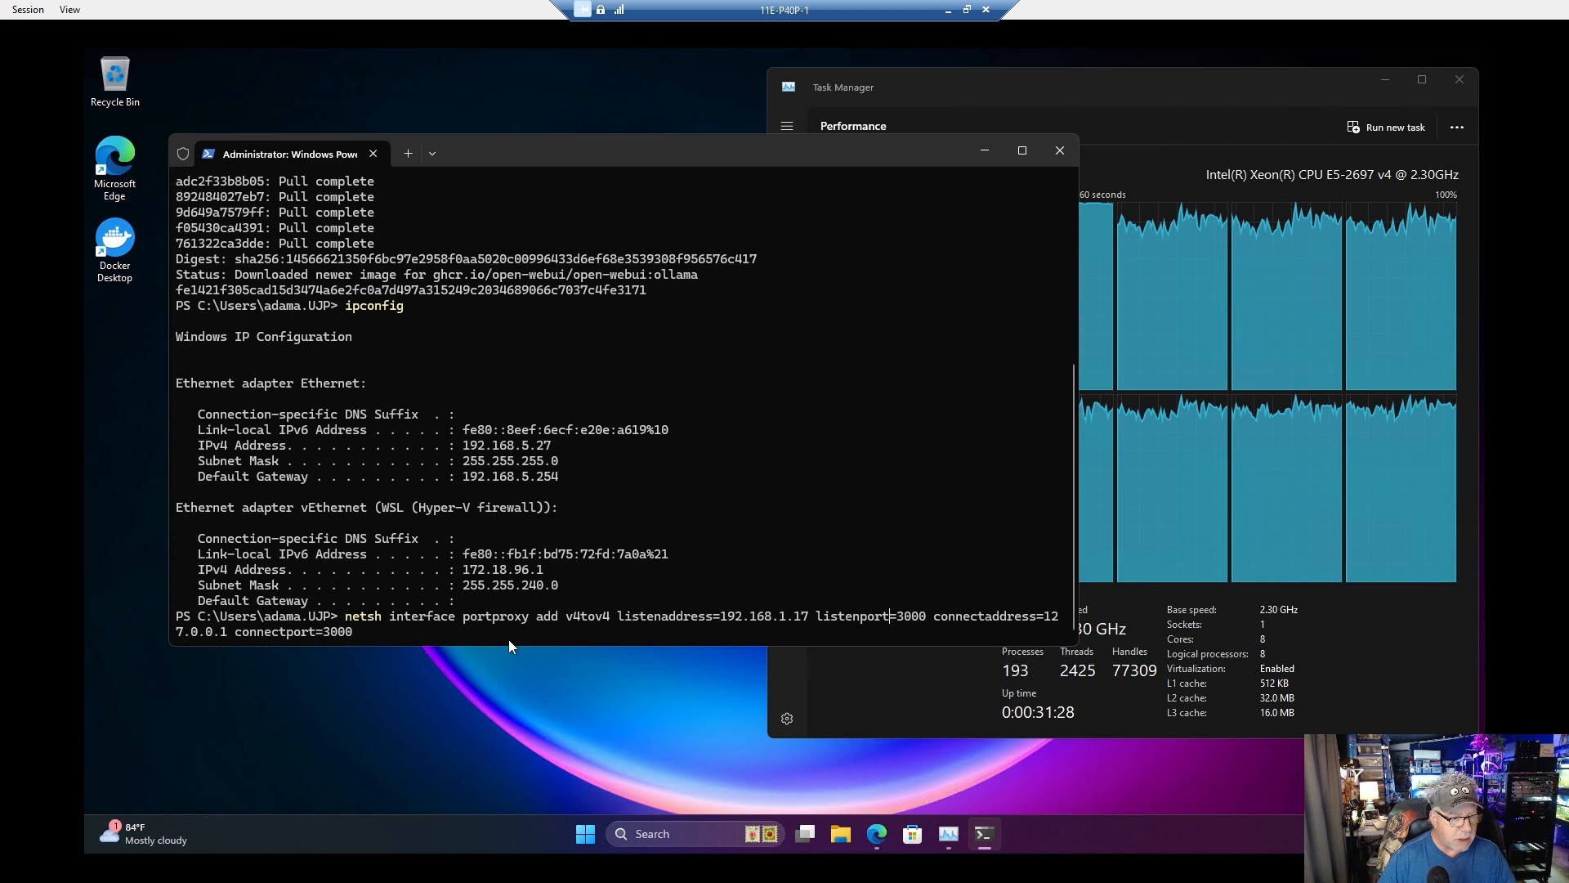
key(Left)
key(Left)
key(Left)
key(Left)
key(Left)
key(Left)
key(Left)
key(Left)
key(Left)
key(Left)
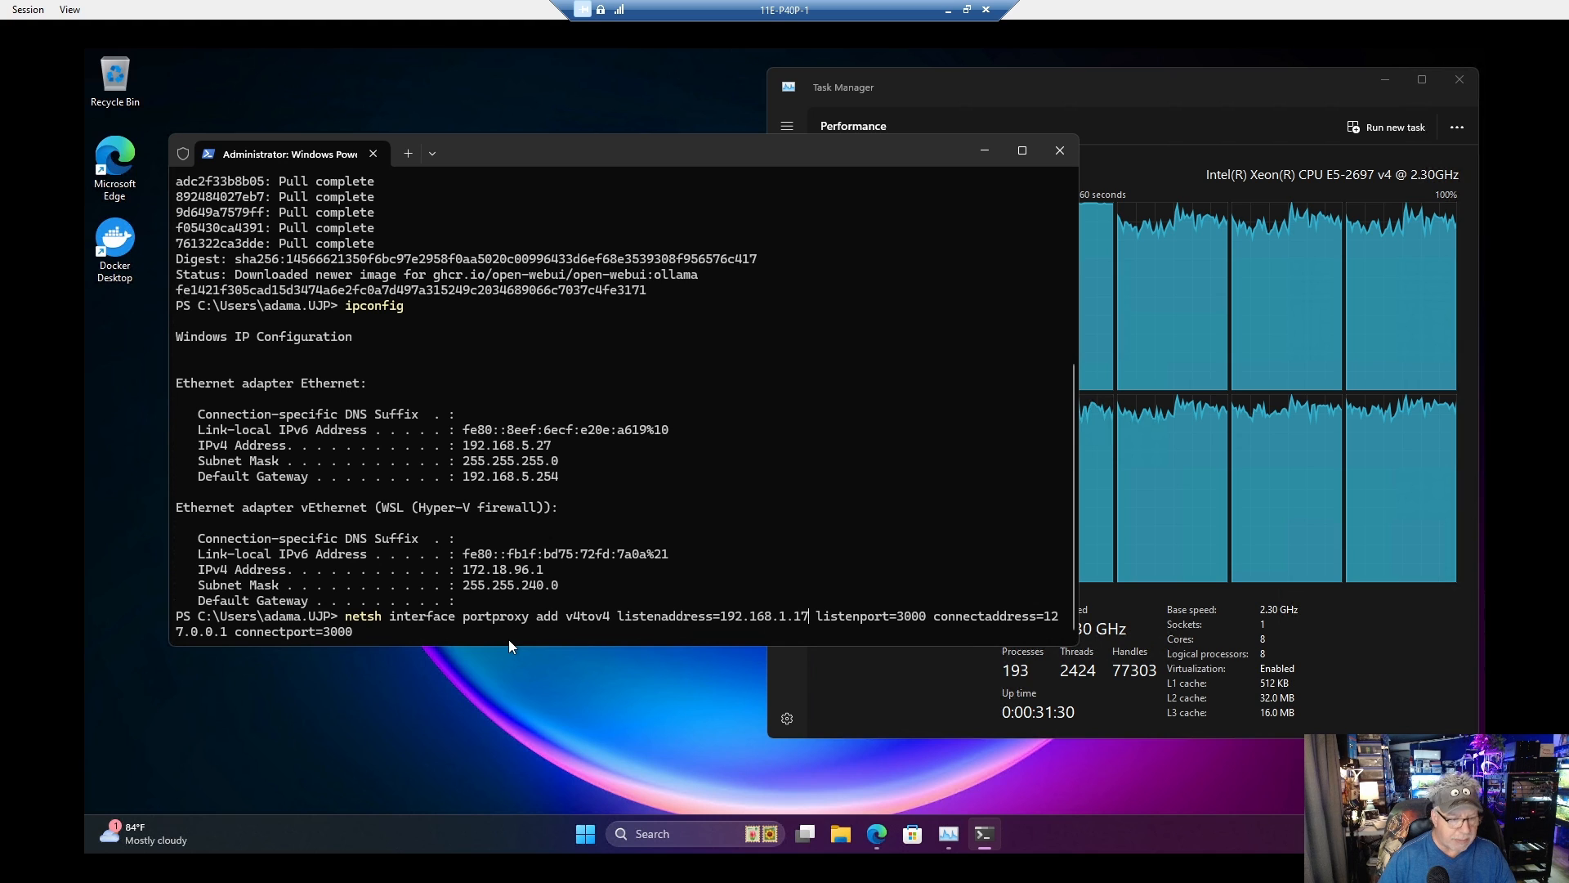
key(BackSpace)
key(BackSpace)
key(BackSpace)
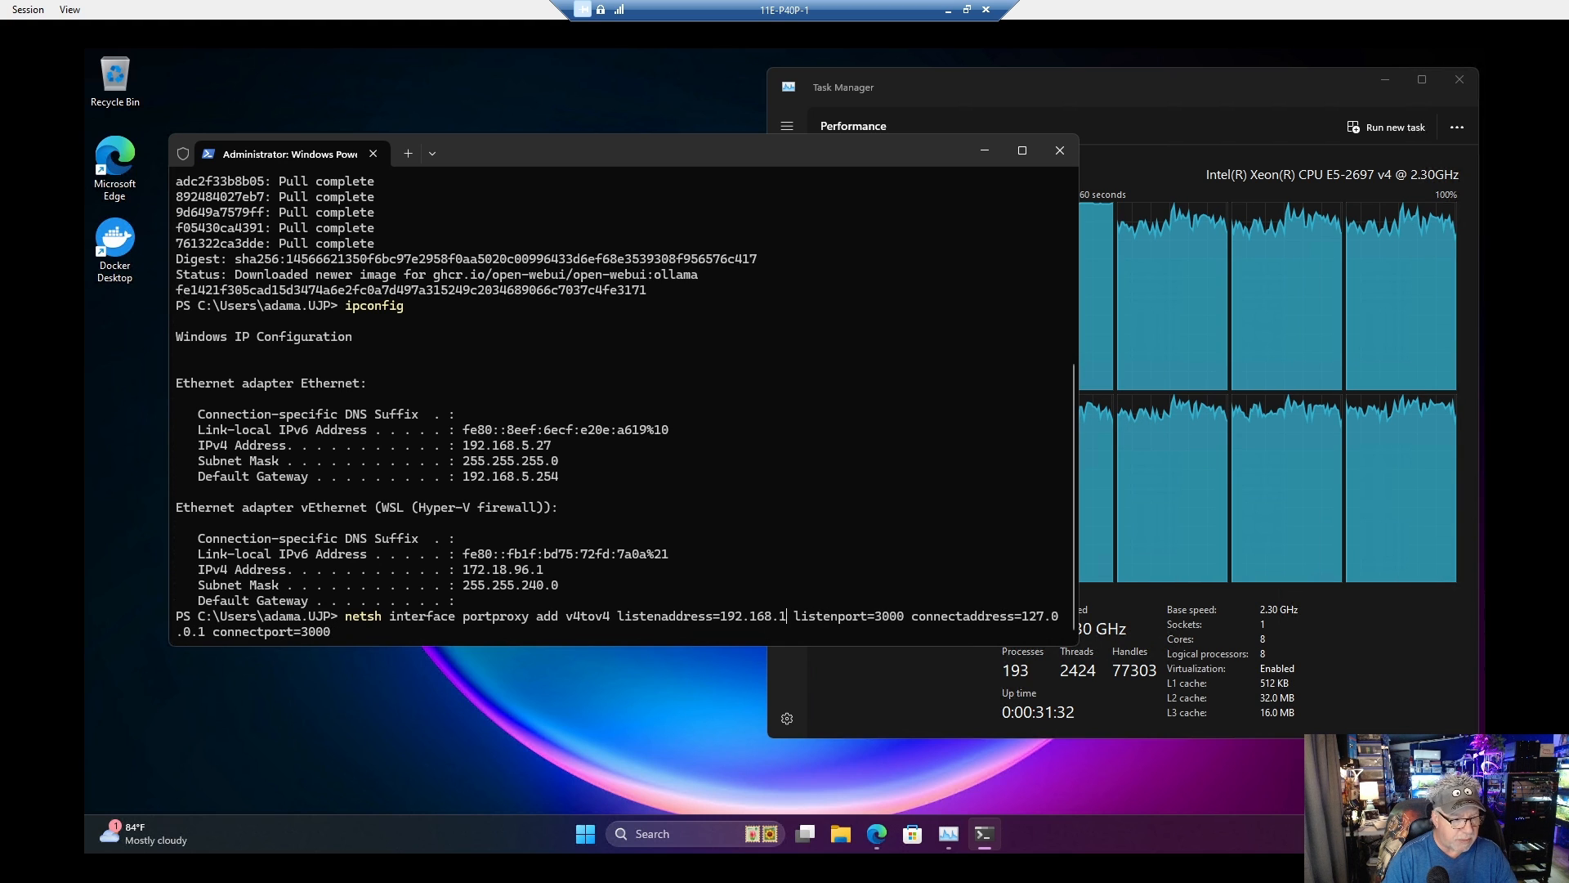
key(BackSpace)
text(5.)
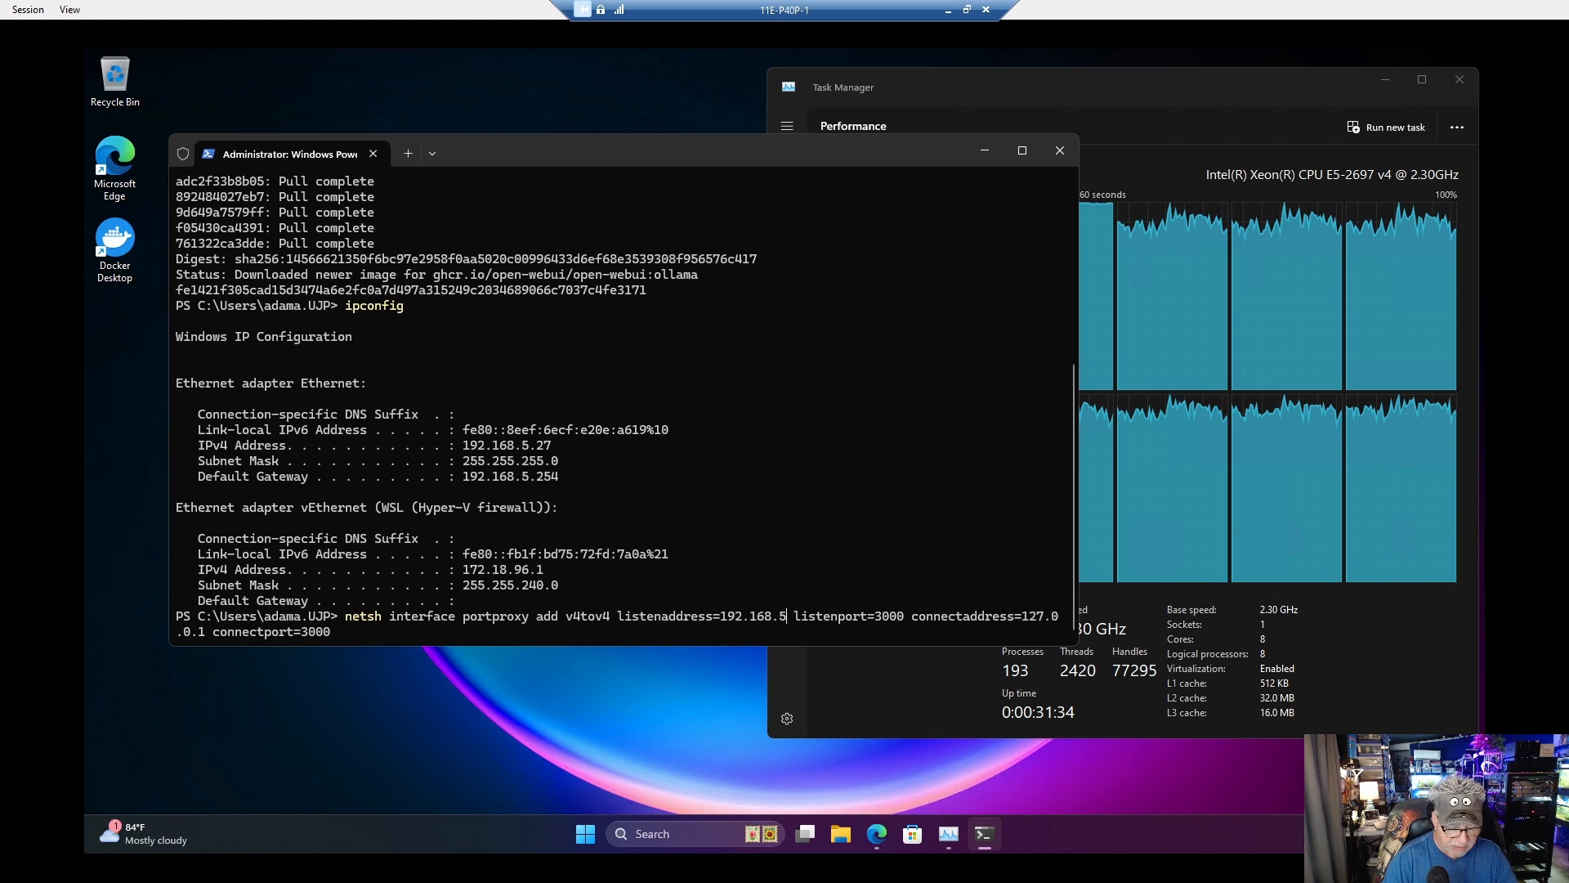
text(2)
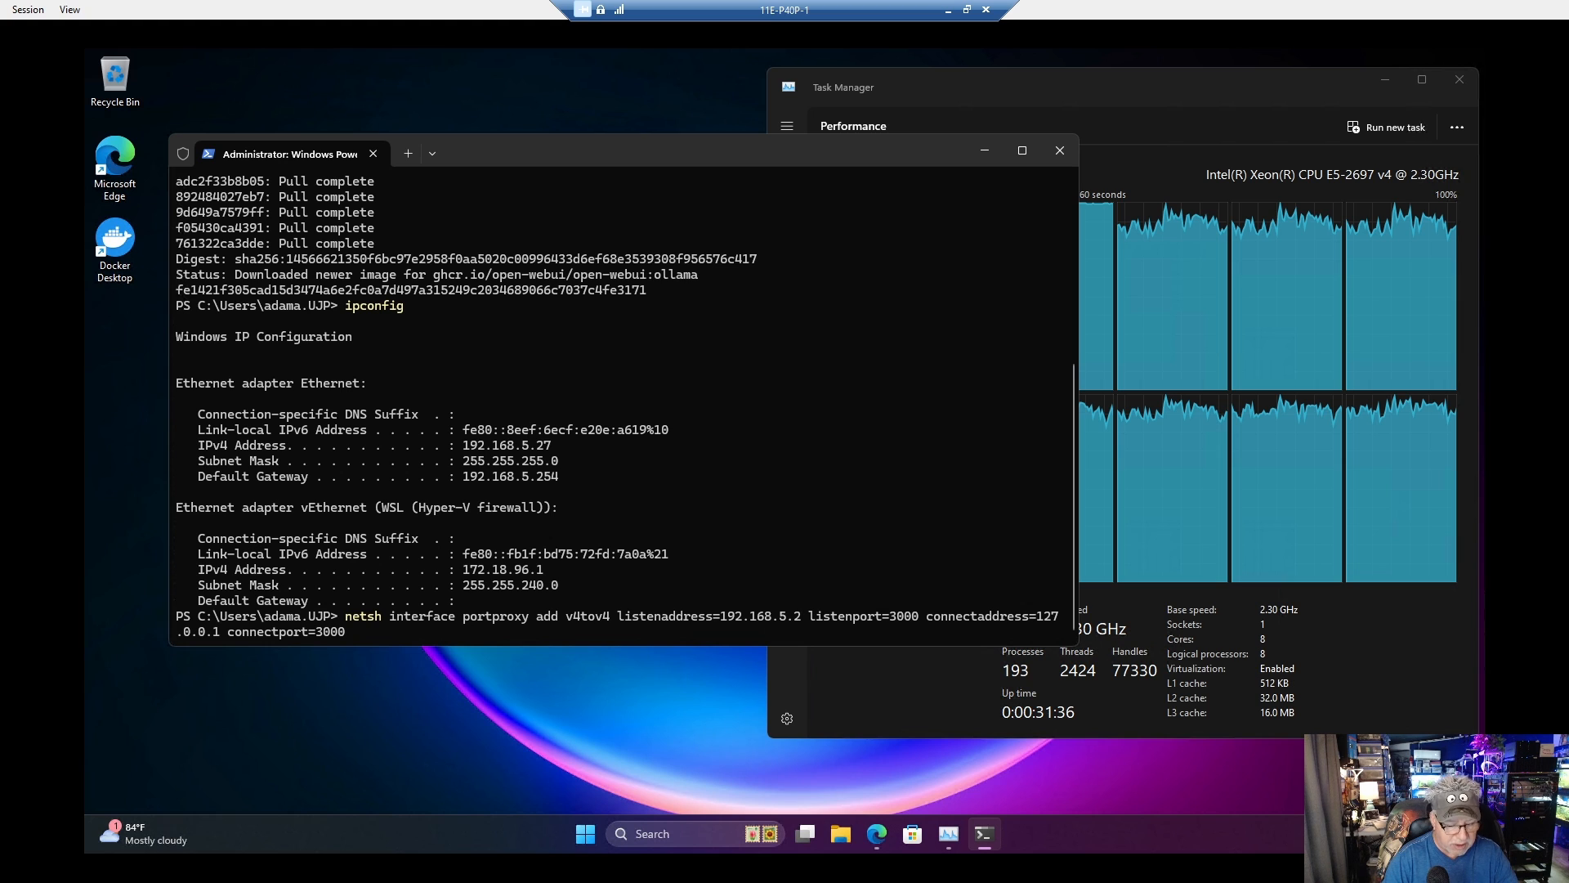
text(7)
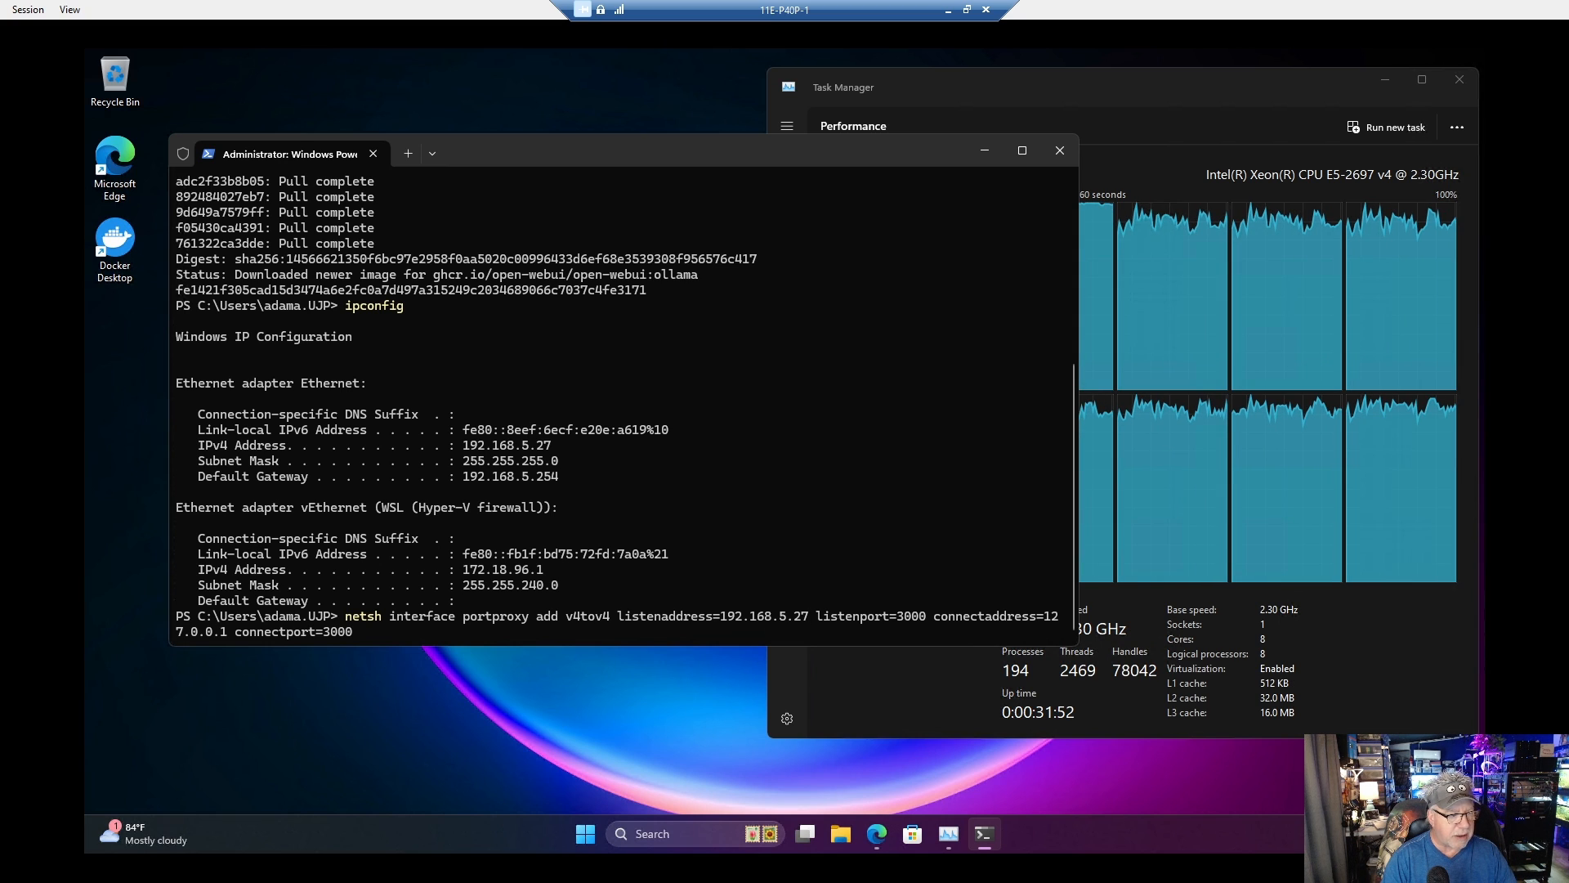
key(Return)
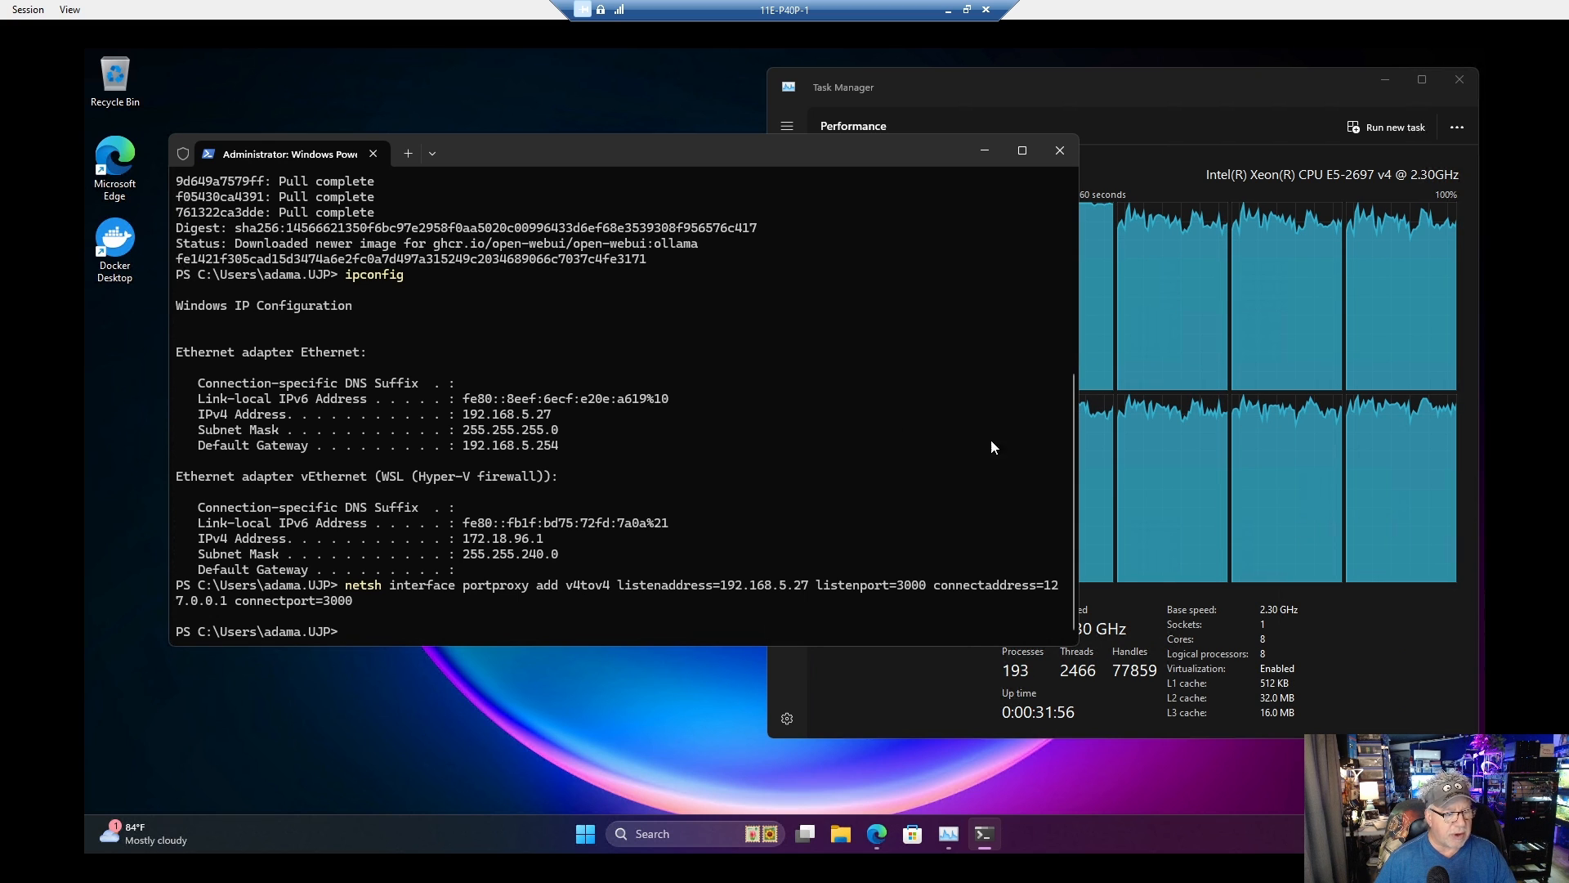
Step: Start a new Open WebUI chat in the VM's browser and set llama3.1:latest as the default model
click(878, 835)
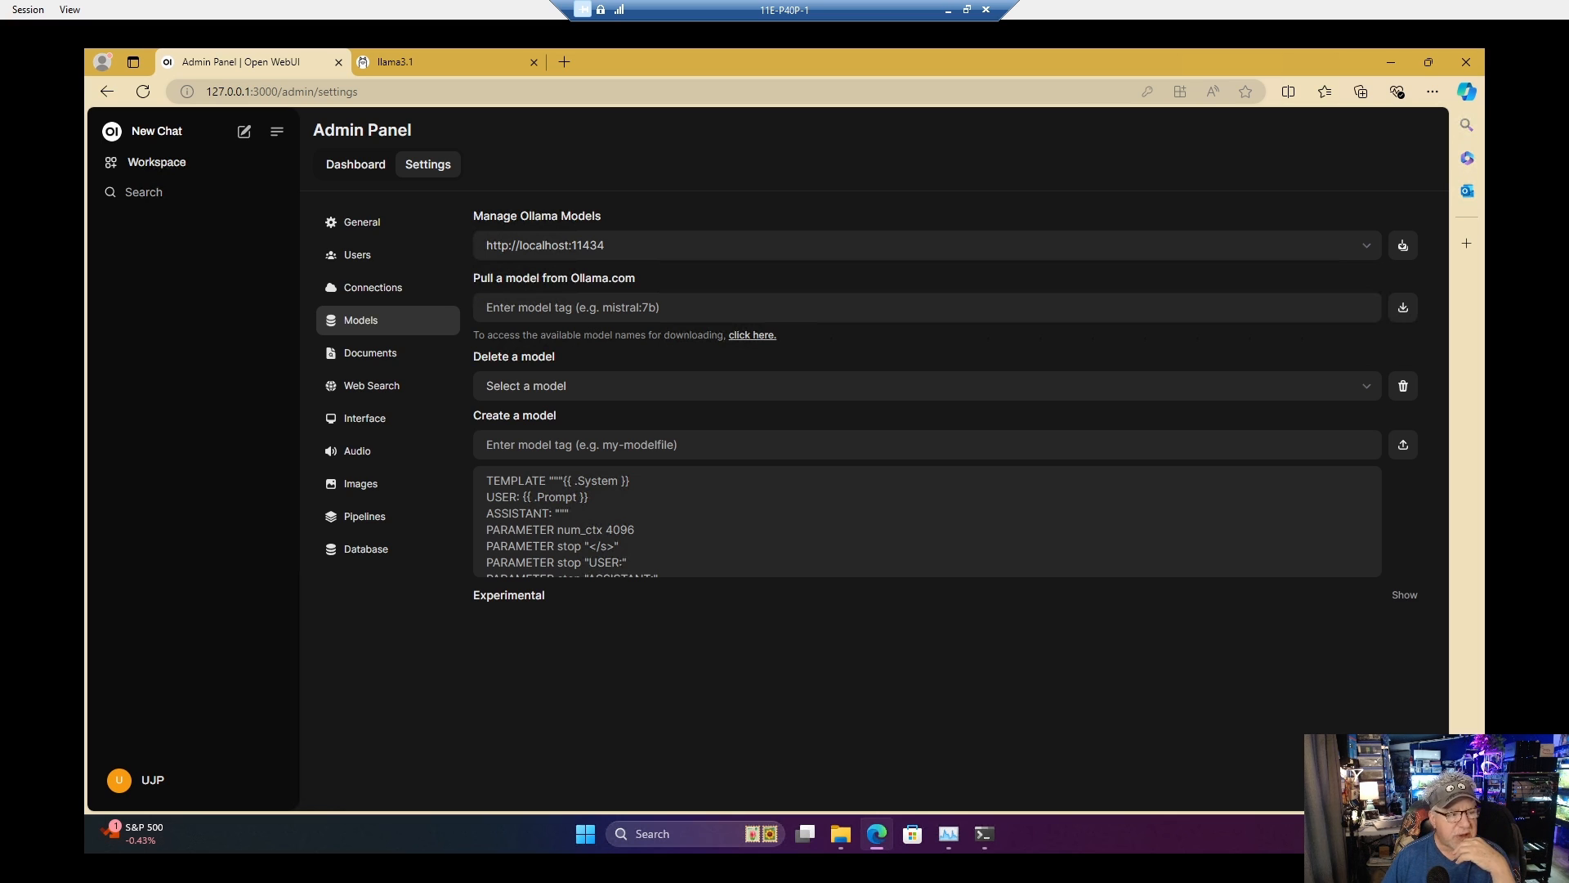
click(158, 135)
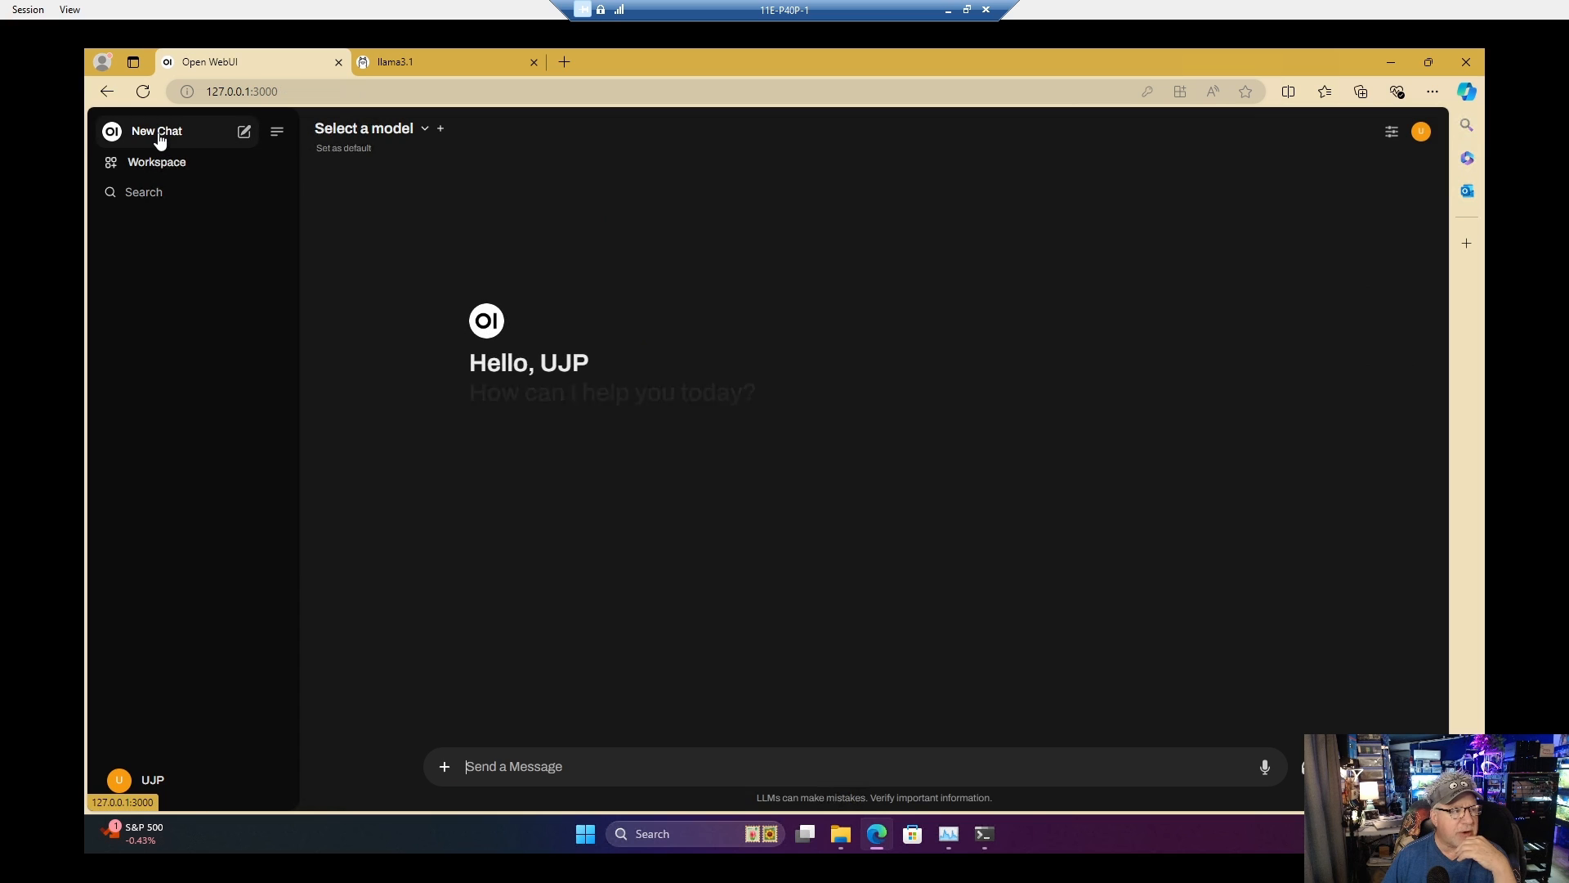
click(425, 133)
click(425, 210)
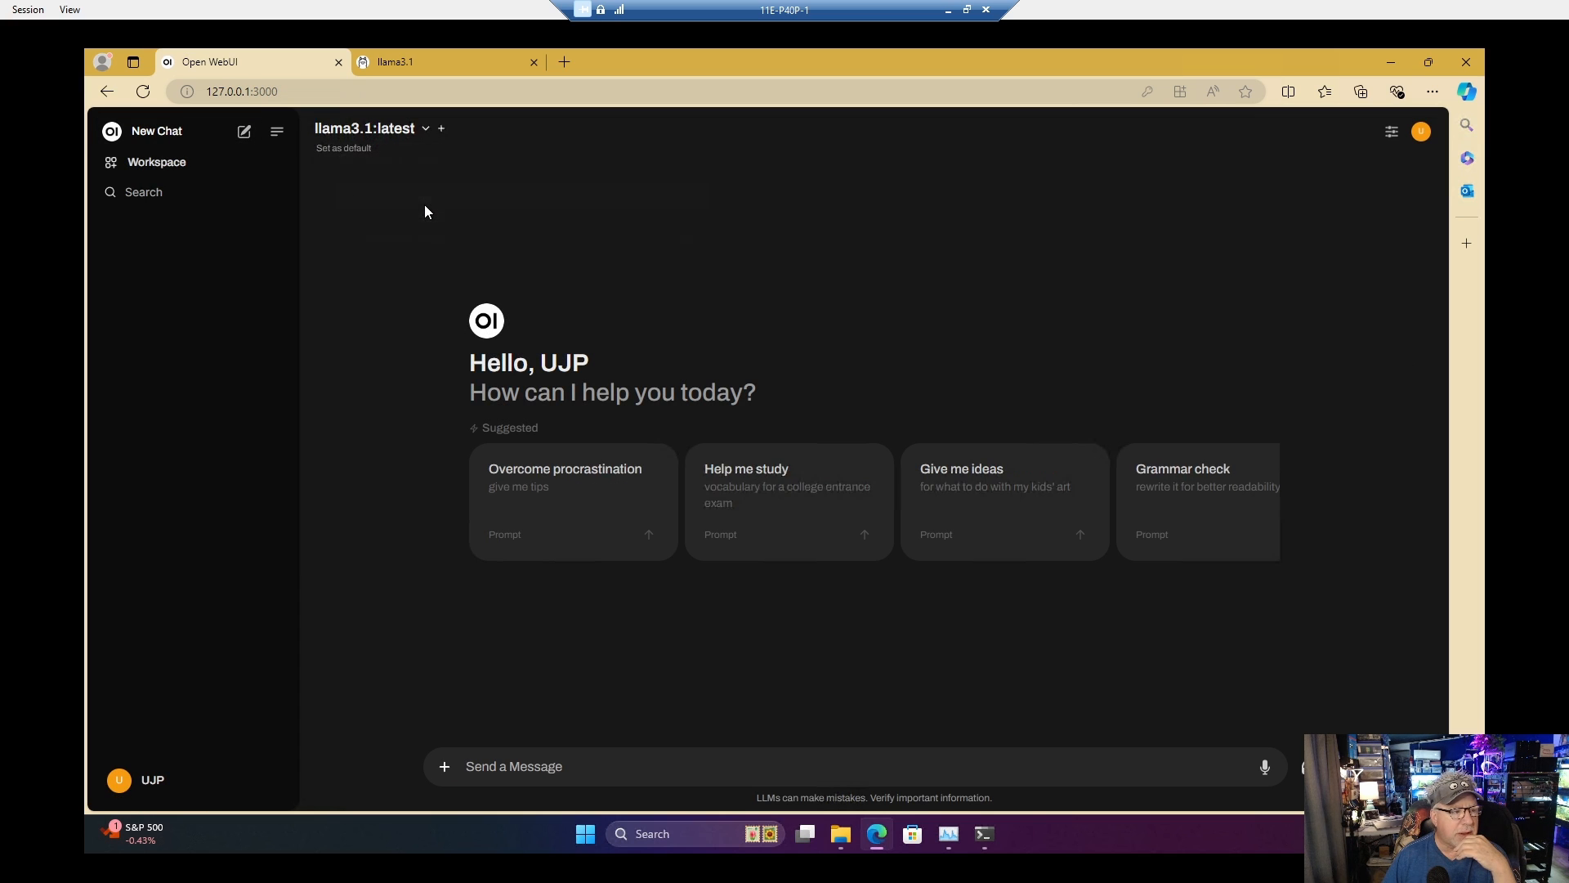
click(342, 150)
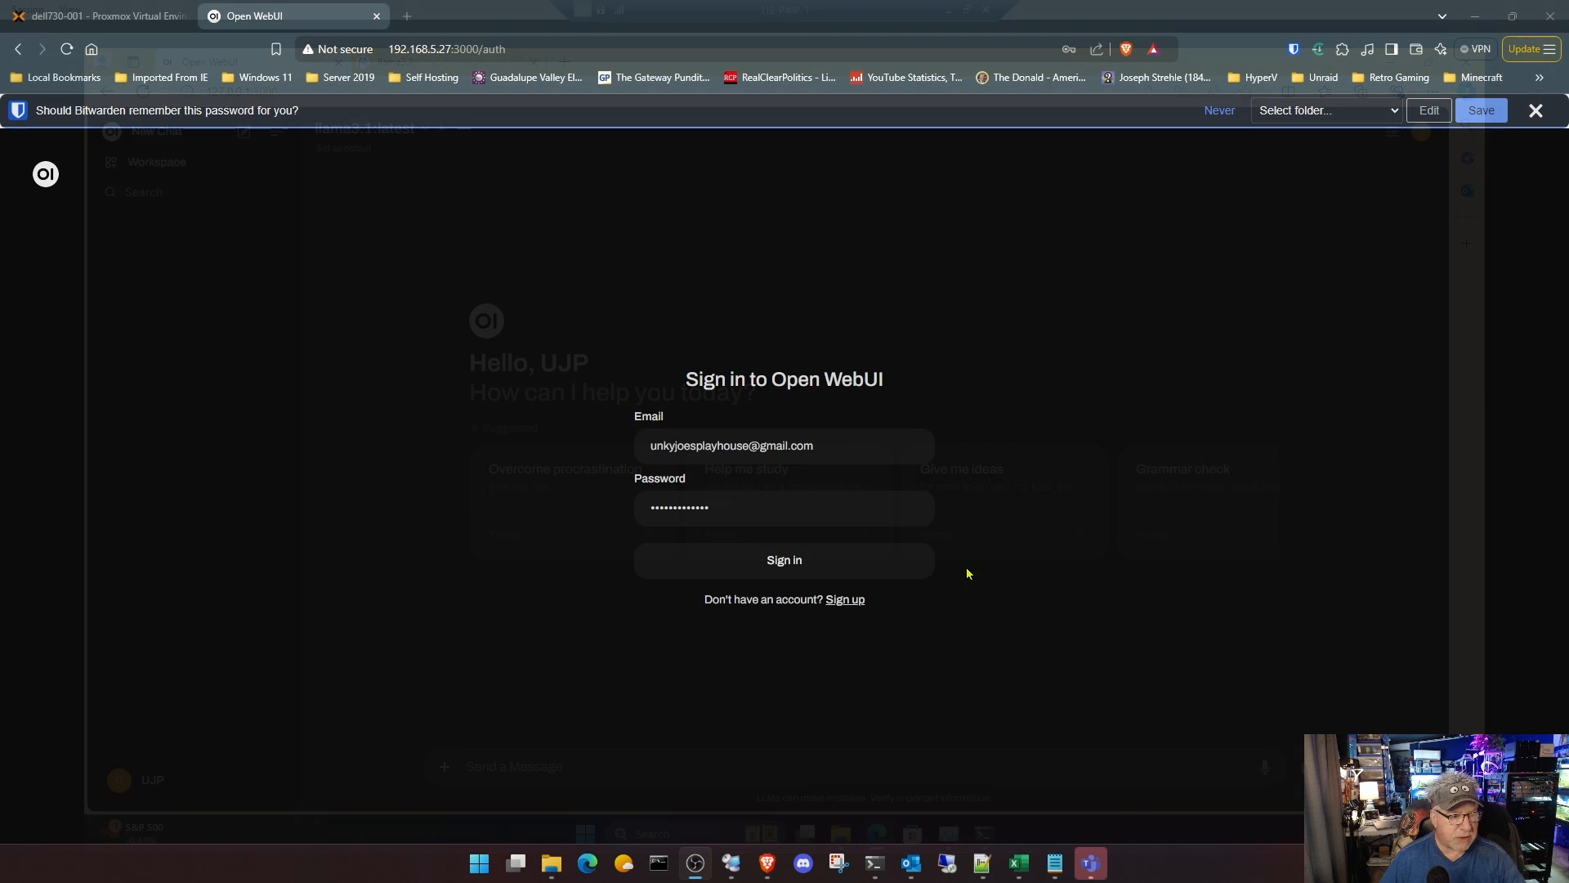
Step: Sign in to Open WebUI at 192.168.5.27:3000 in the host's Brave browser and dismiss the release notes
click(787, 561)
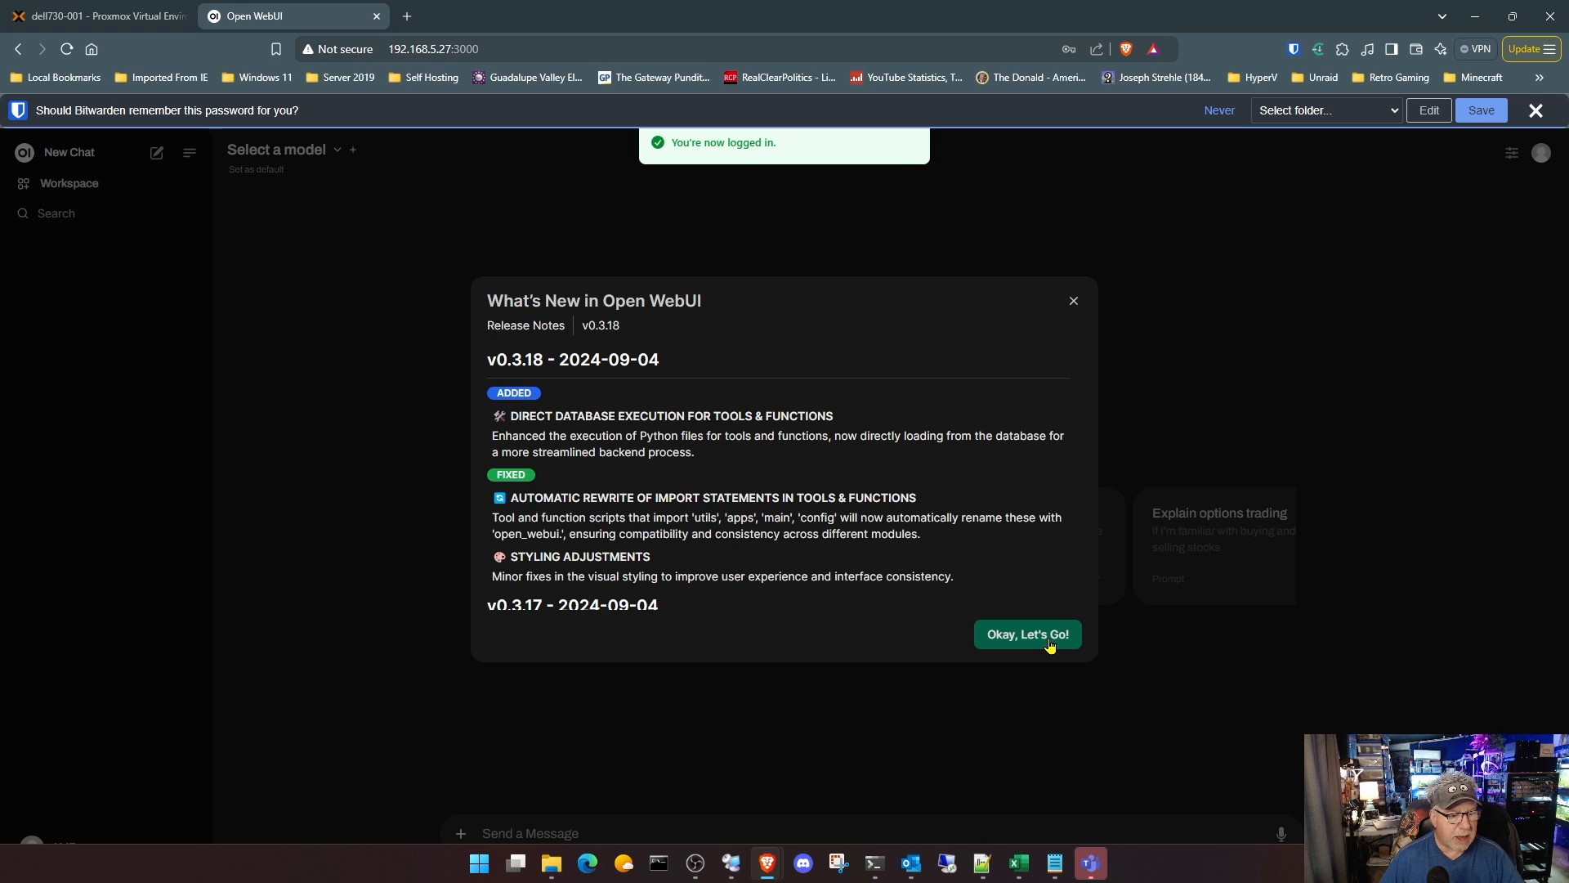
click(1028, 635)
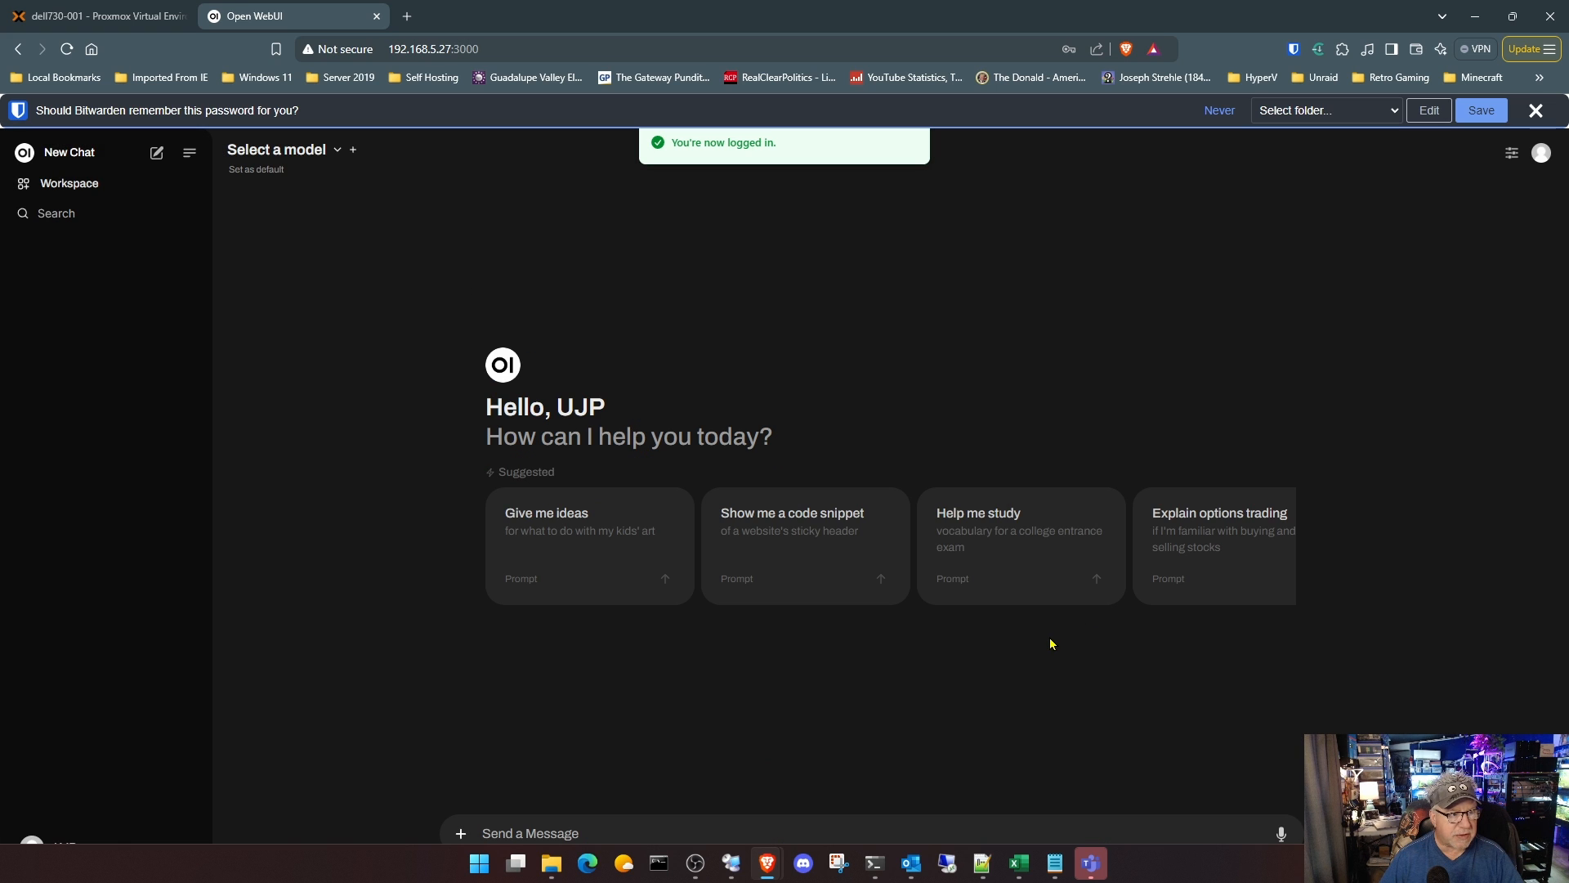
Step: Select llama3.1:latest for the chat in the host's browser and set it as the default model
click(334, 153)
click(335, 236)
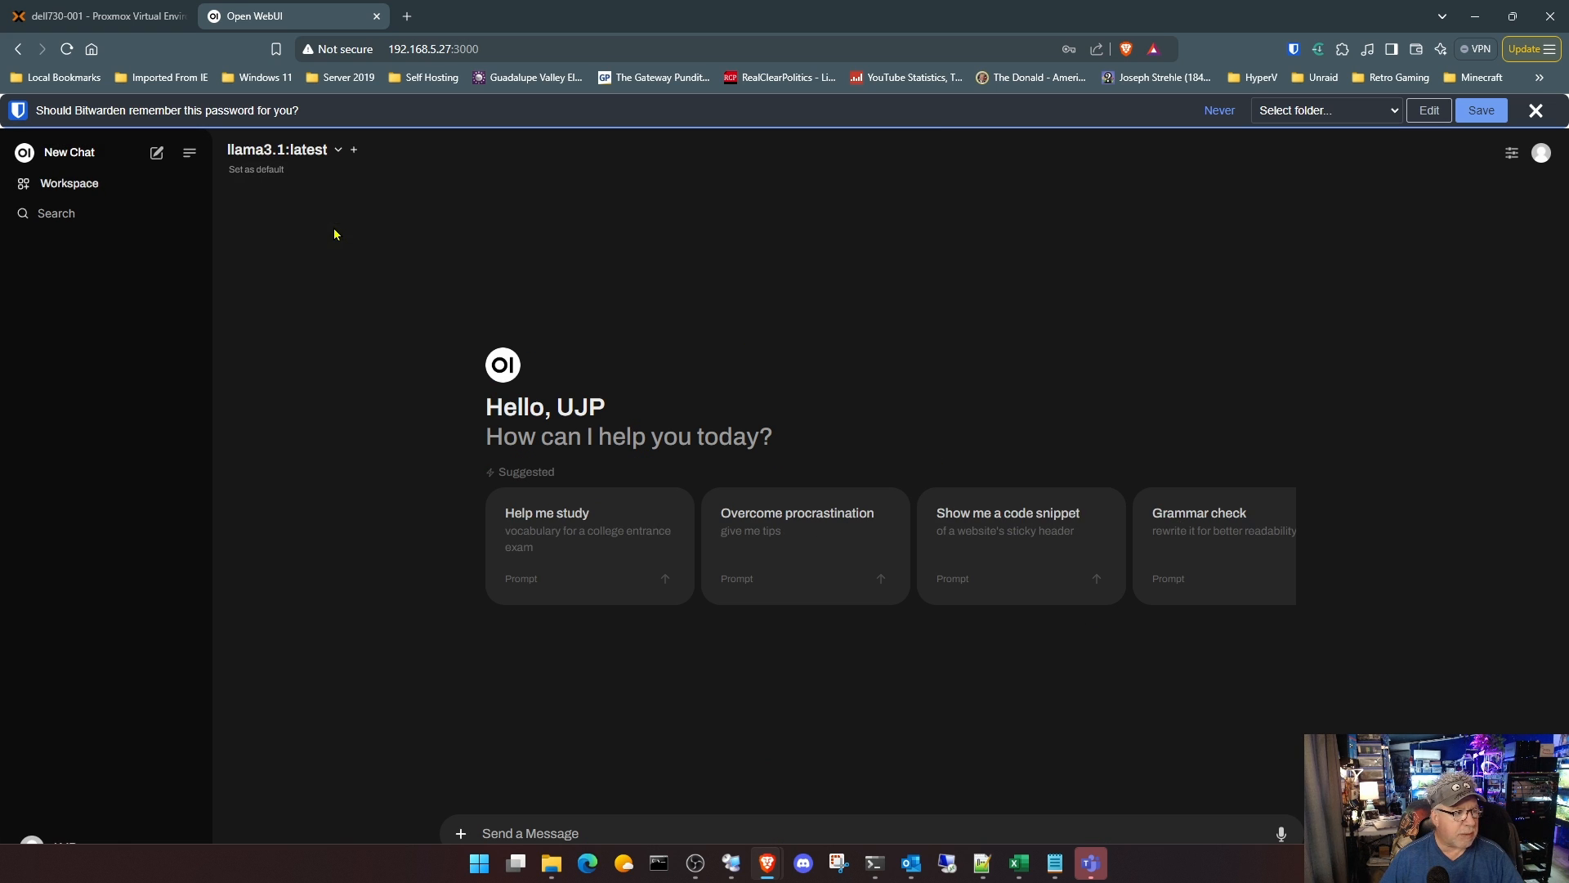
click(266, 172)
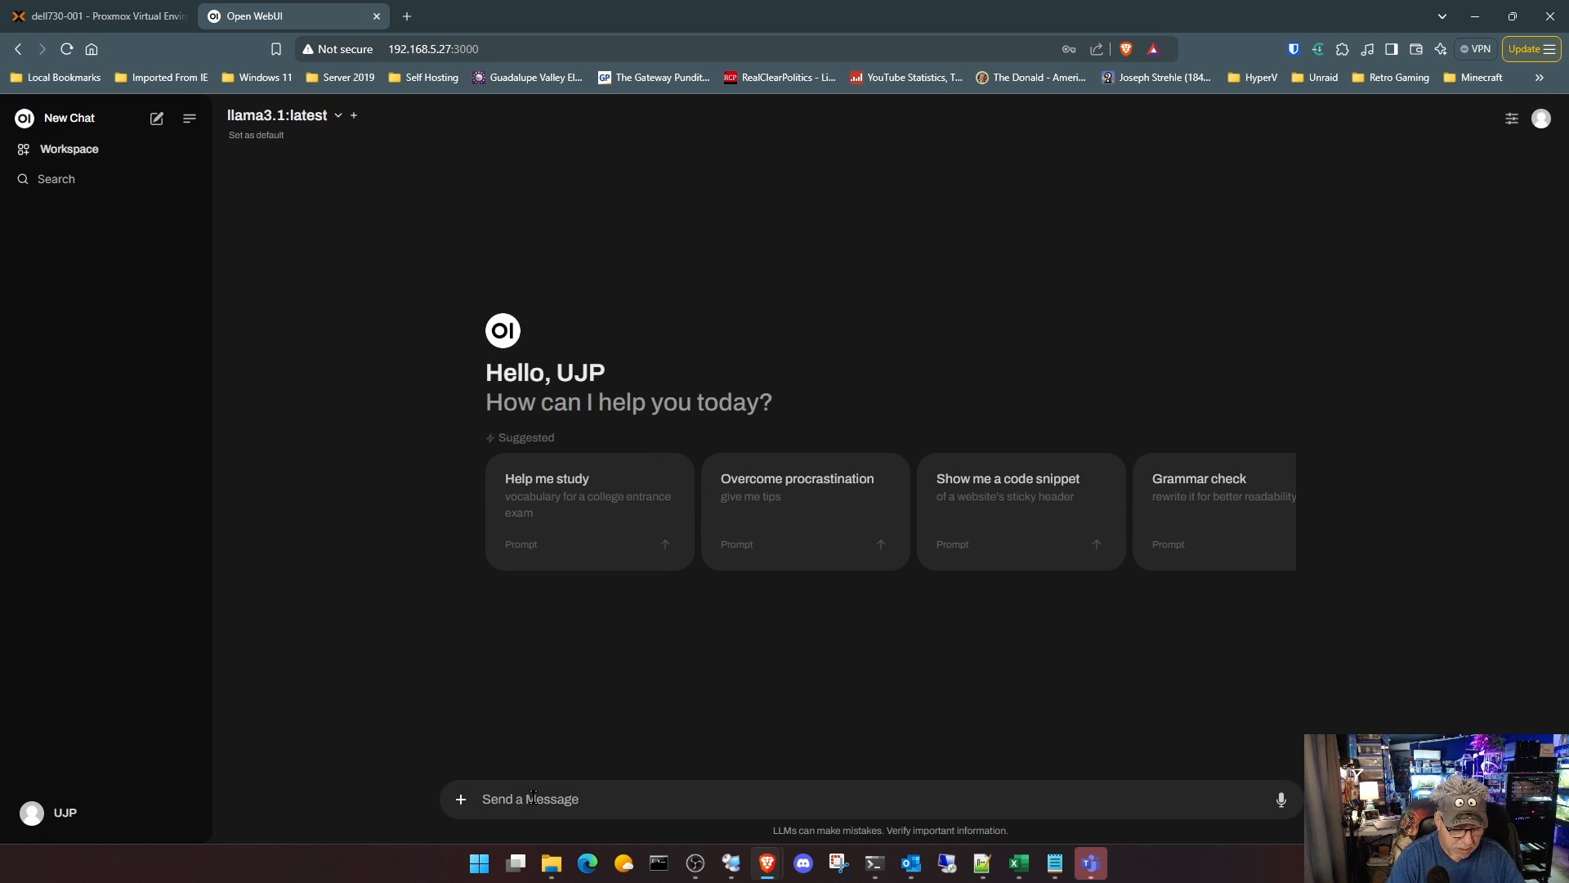
Step: Send the message "Are you ready to assist me?" to llama3.1:latest in the Open WebUI chat
text(Are you r)
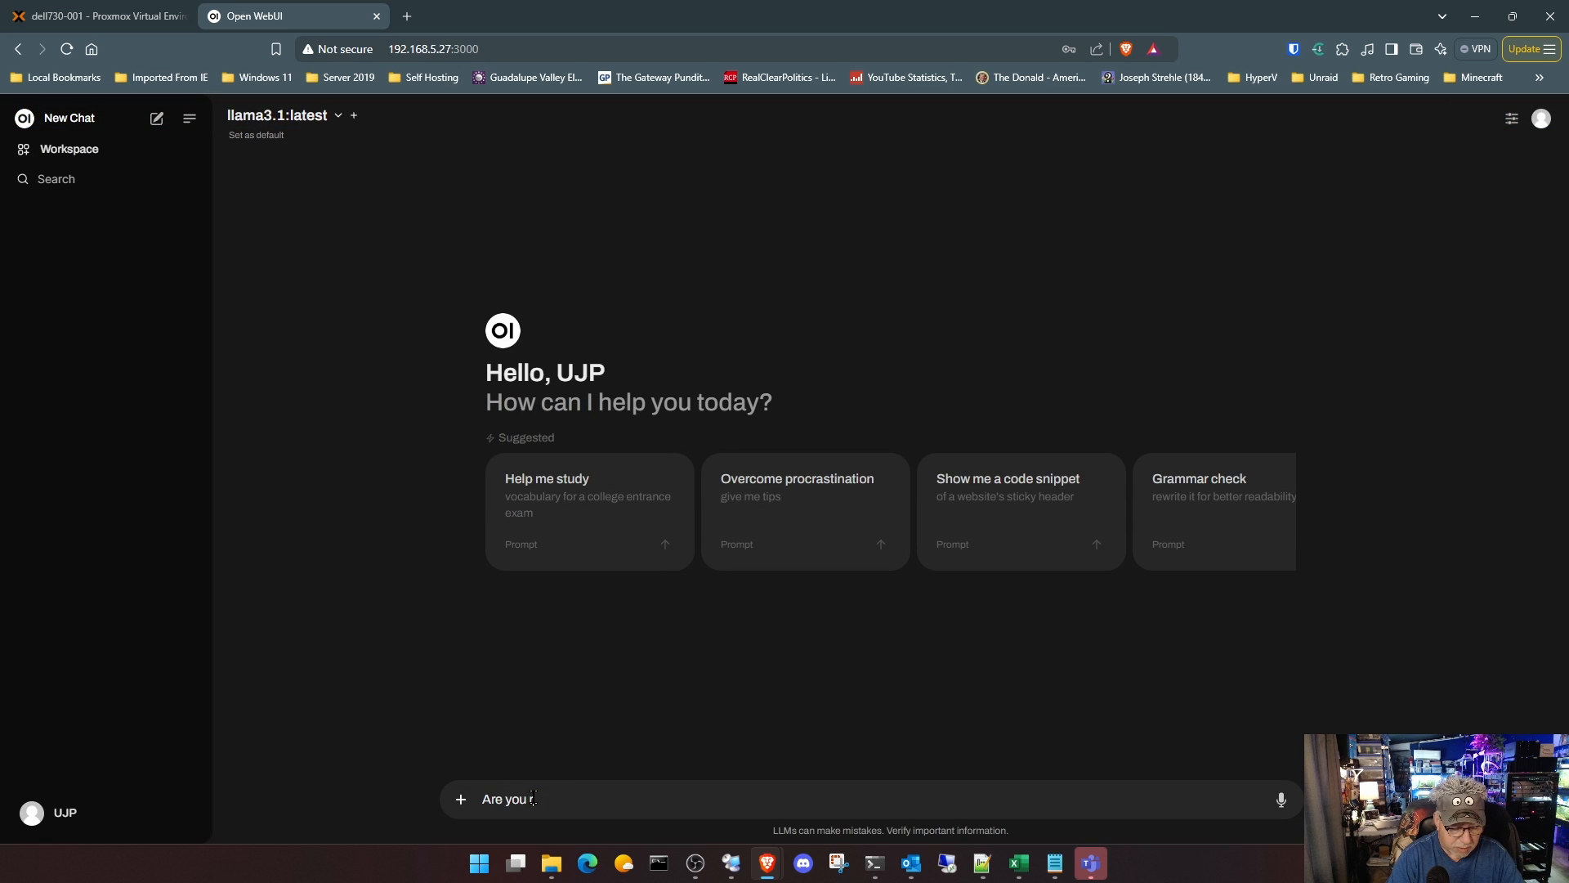
text(eady t)
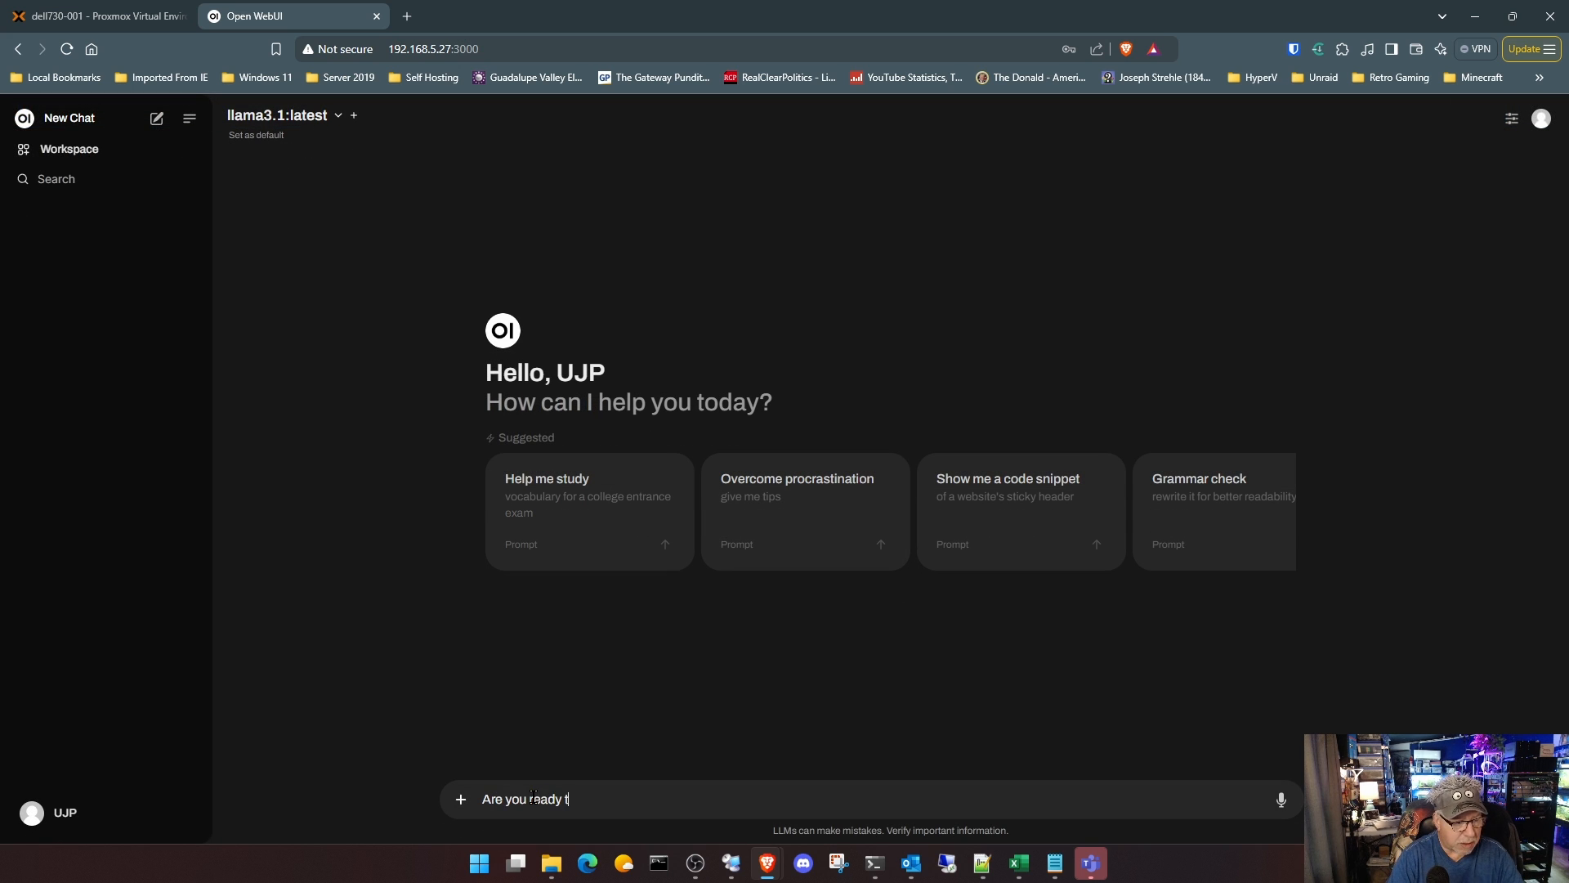
text(o assis)
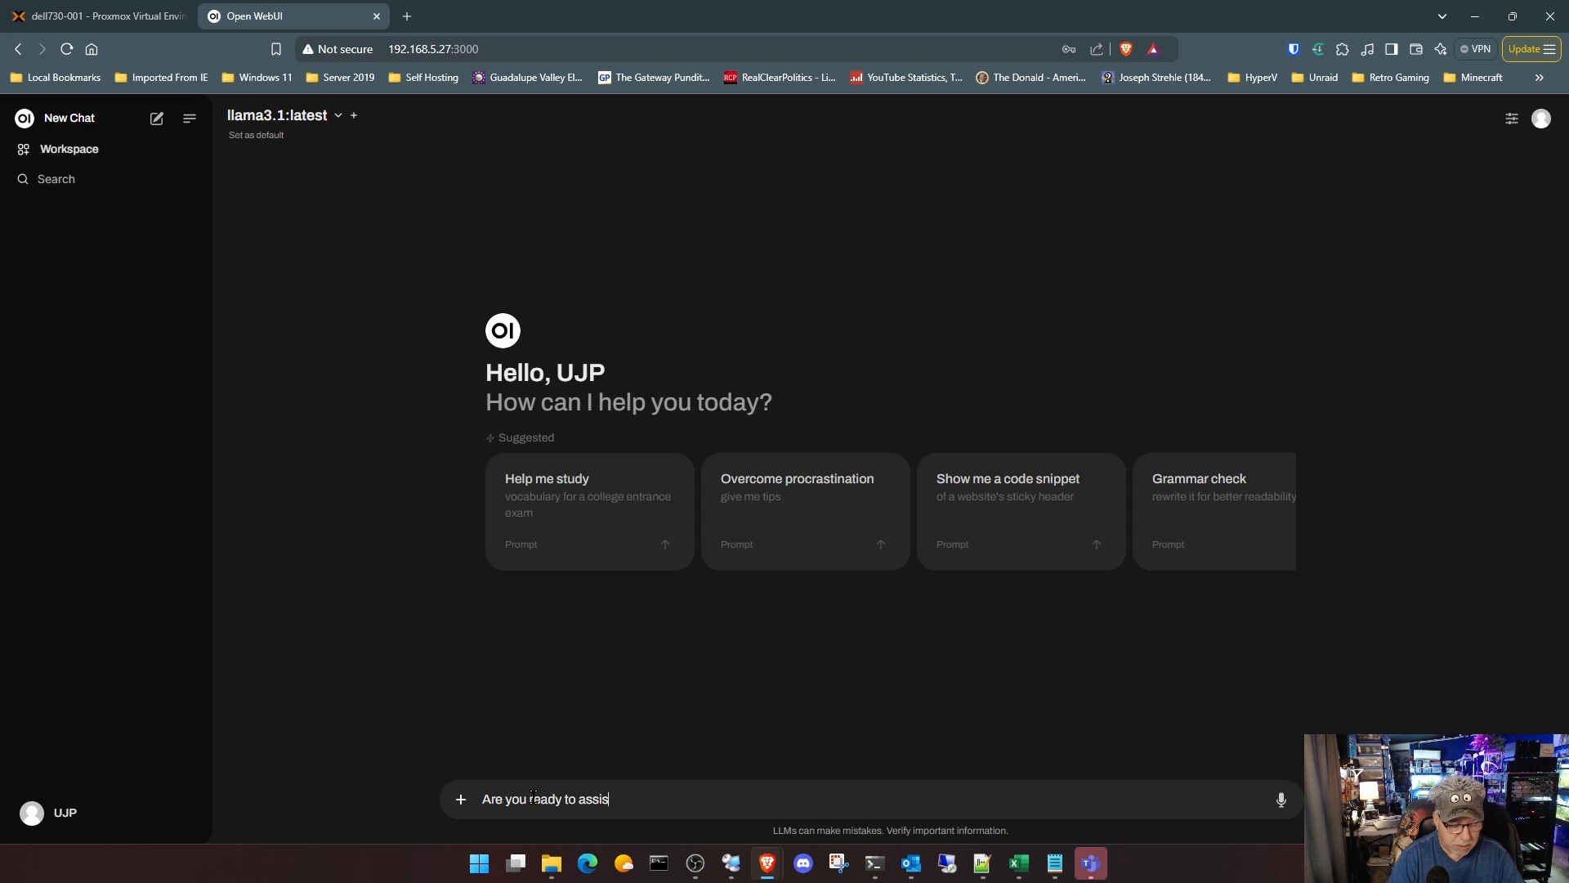
text(t me?)
key(Return)
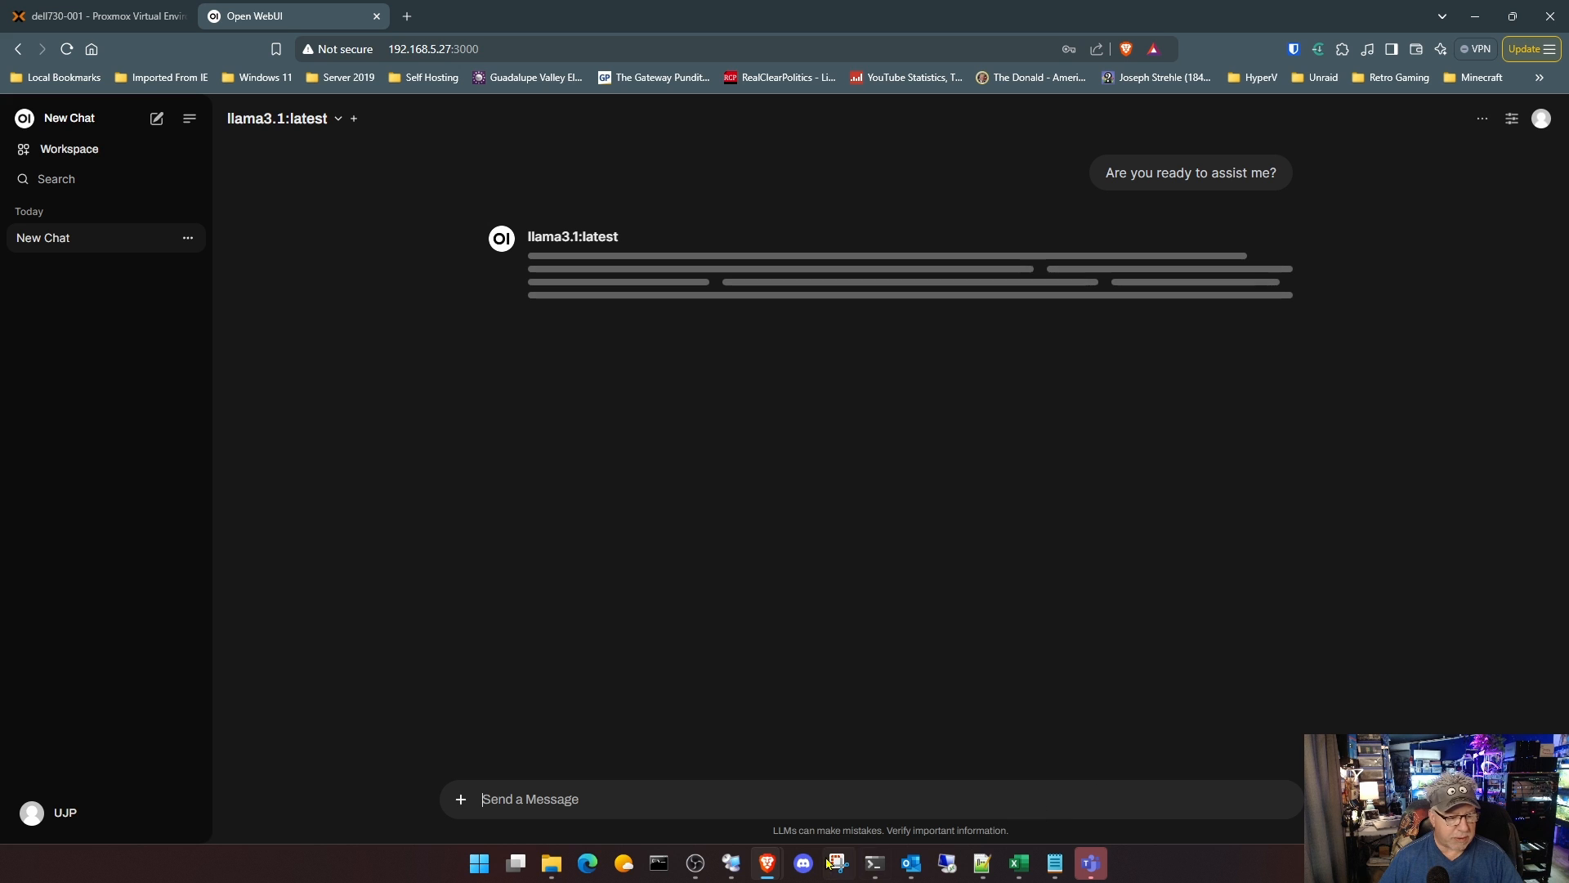
Step: Switch to the 11E-P40P-1 VM, close its Edge browser, and examine the running processes' resource use in Task Manager before returning to the host's chat
mouse_move(834, 864)
click(792, 794)
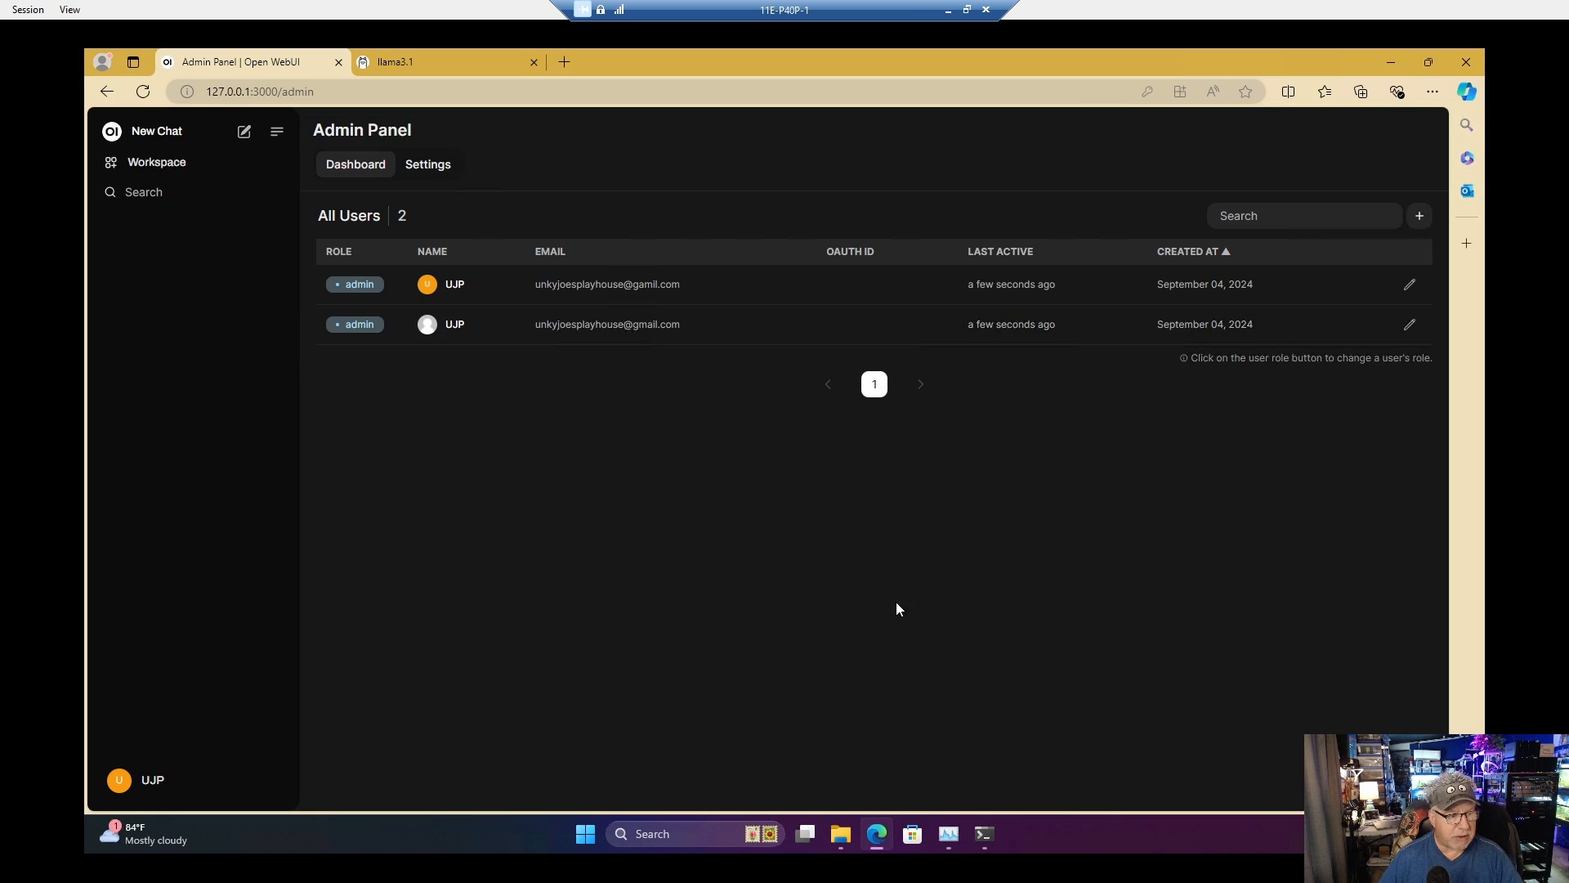
click(1468, 63)
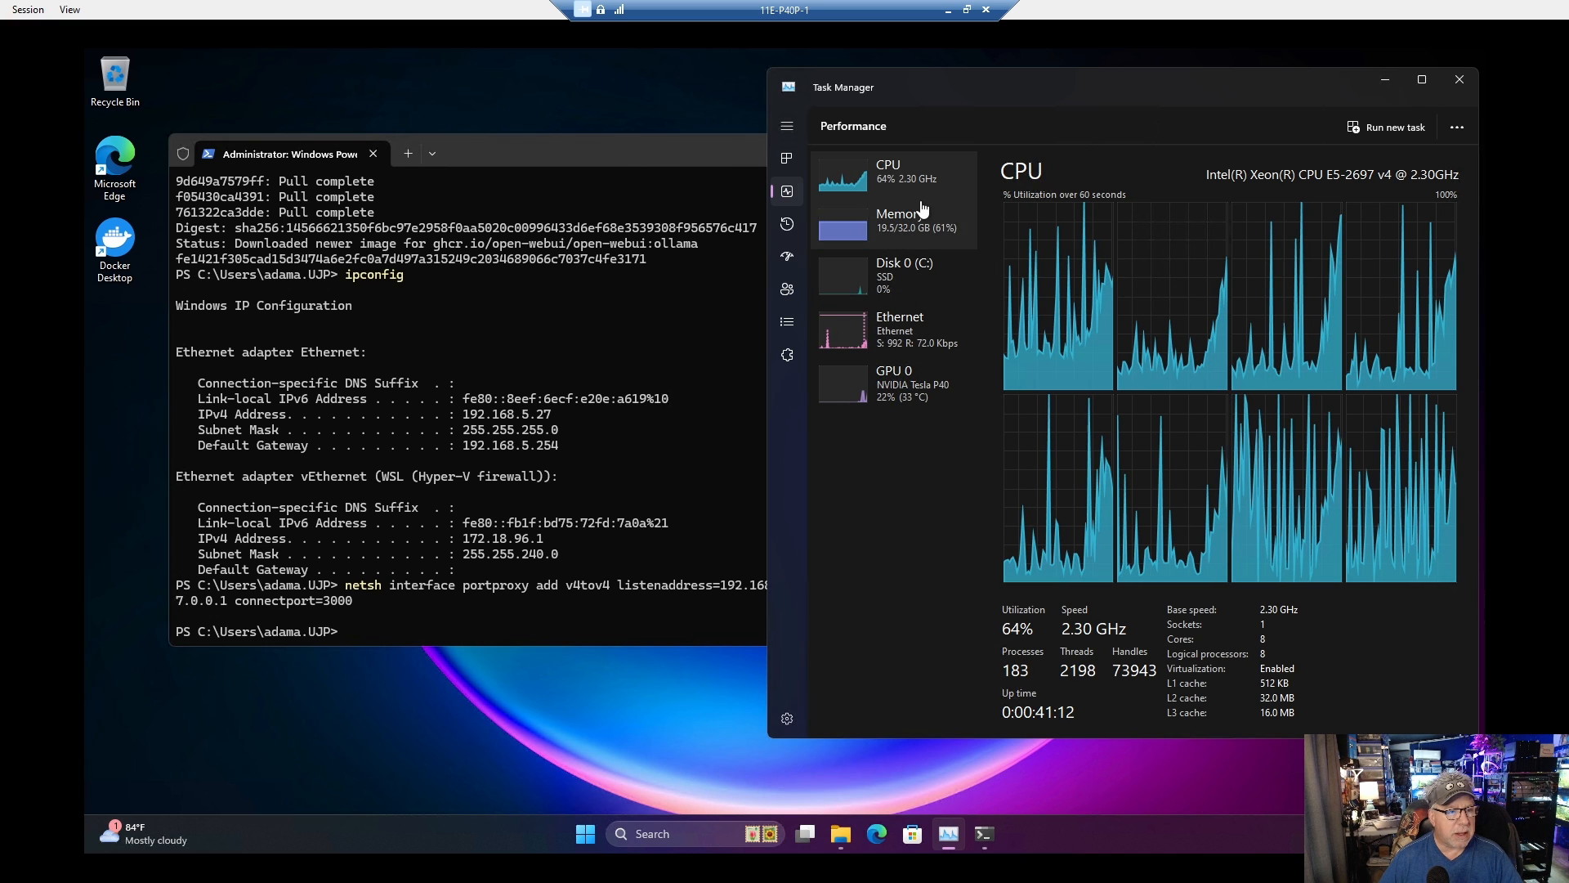
click(789, 160)
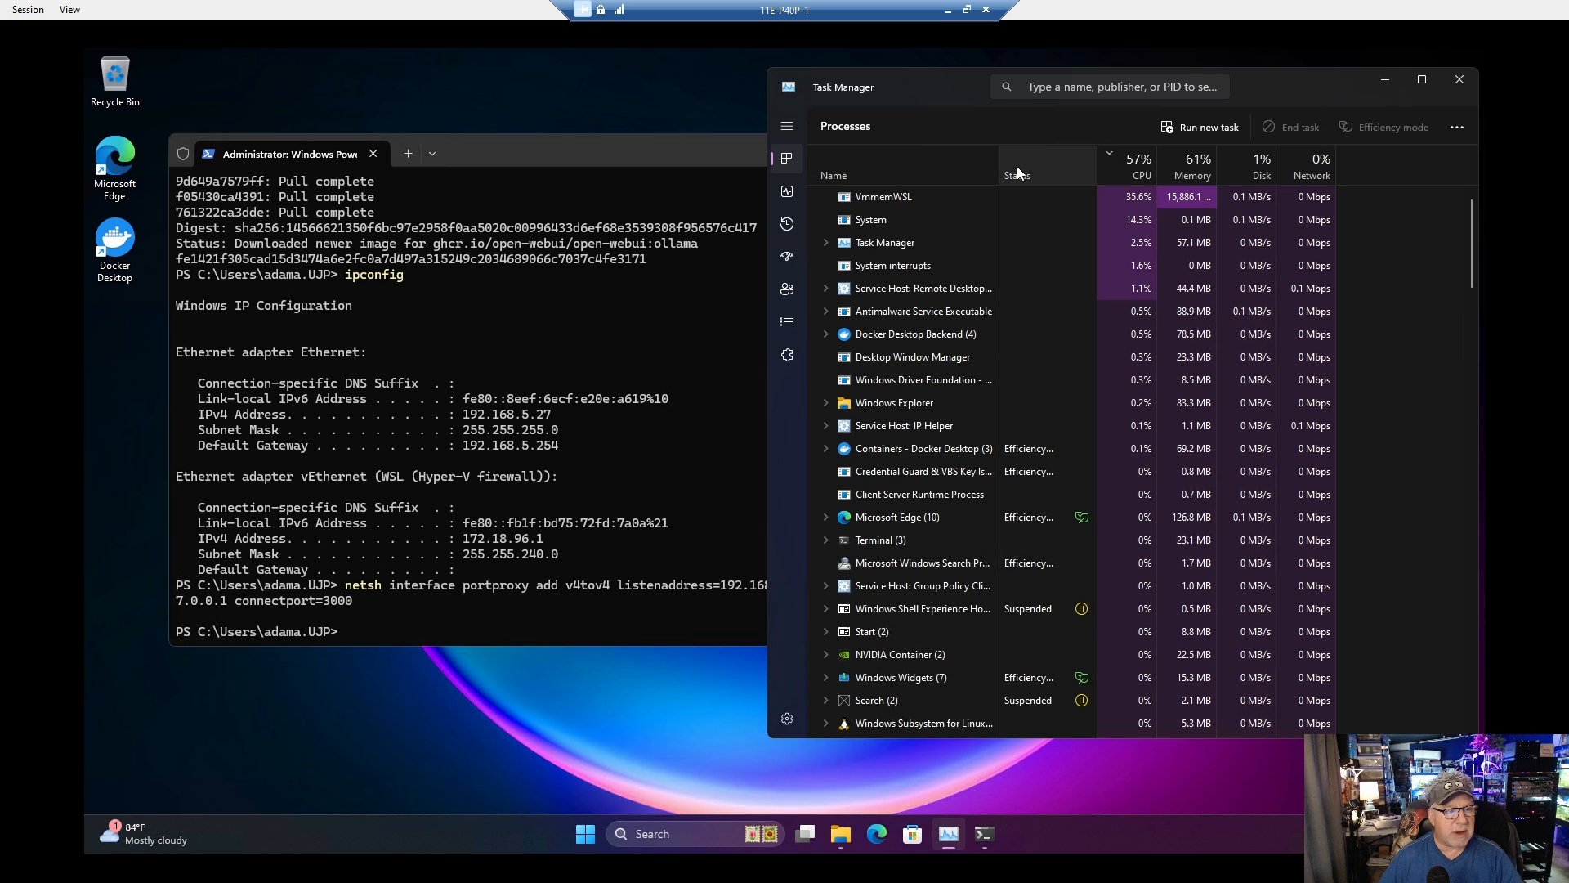
click(948, 10)
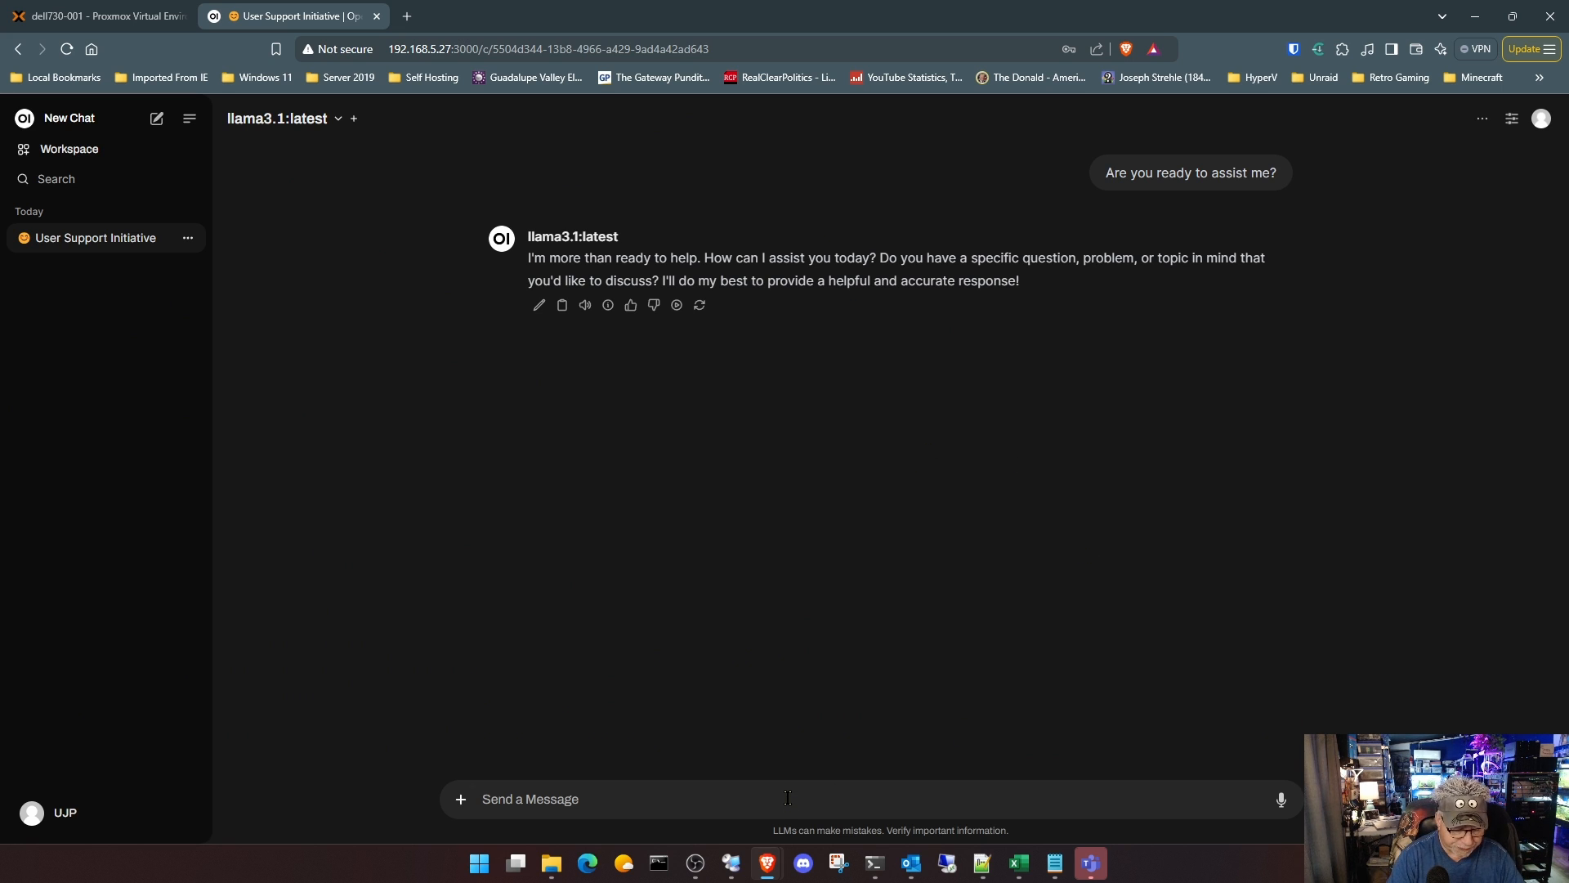
Step: Send the prompt "Explain how a transistor works, explain it to me like I am in high school." in the same chat
text(Expl)
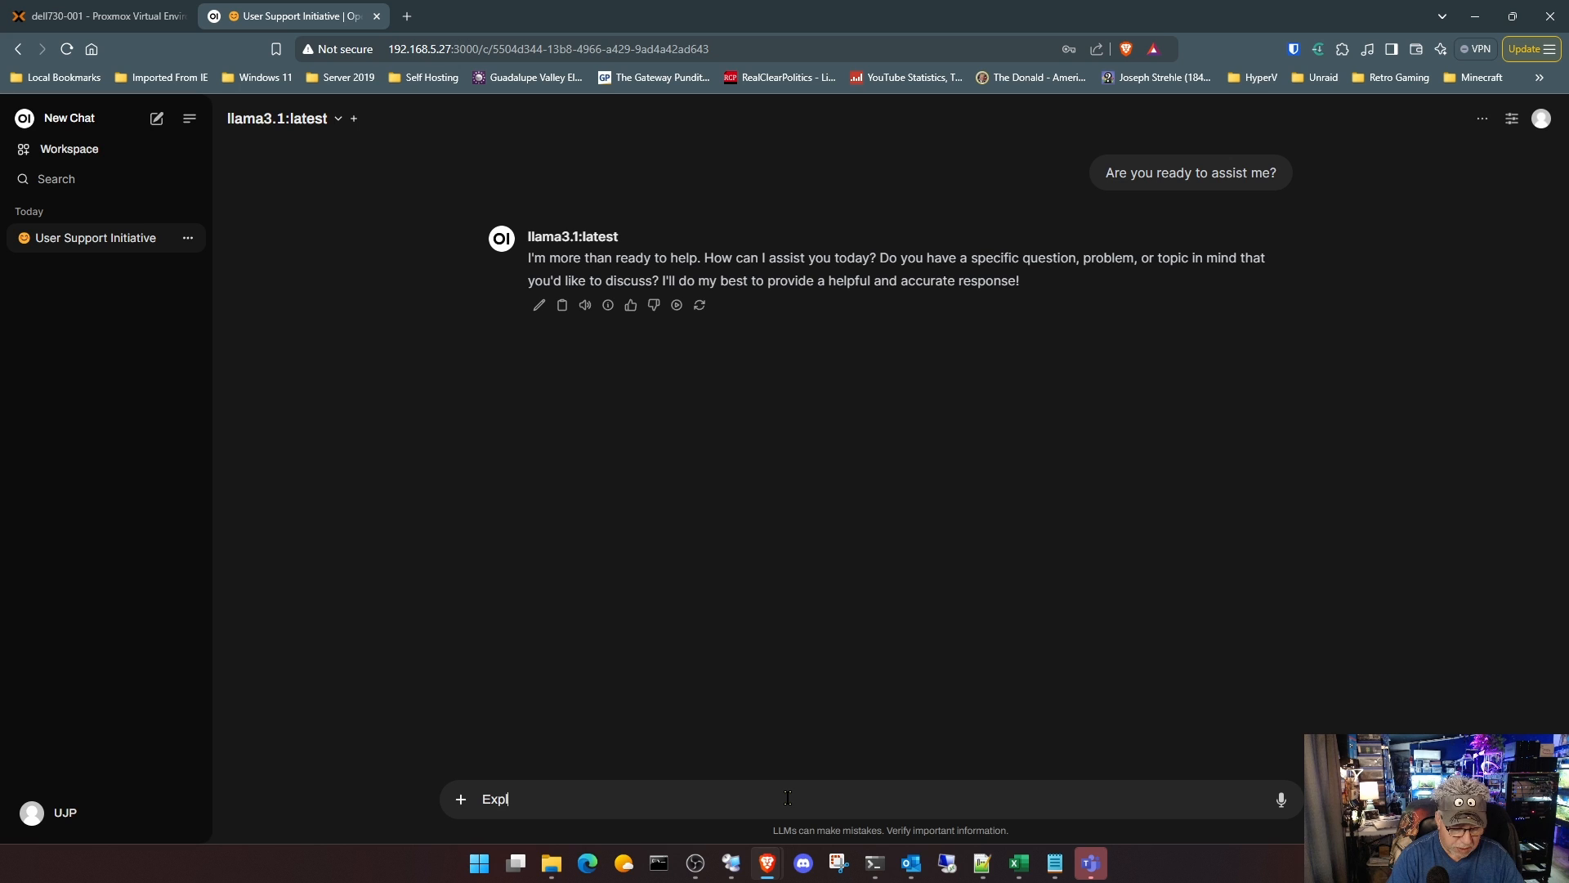
text(ain how )
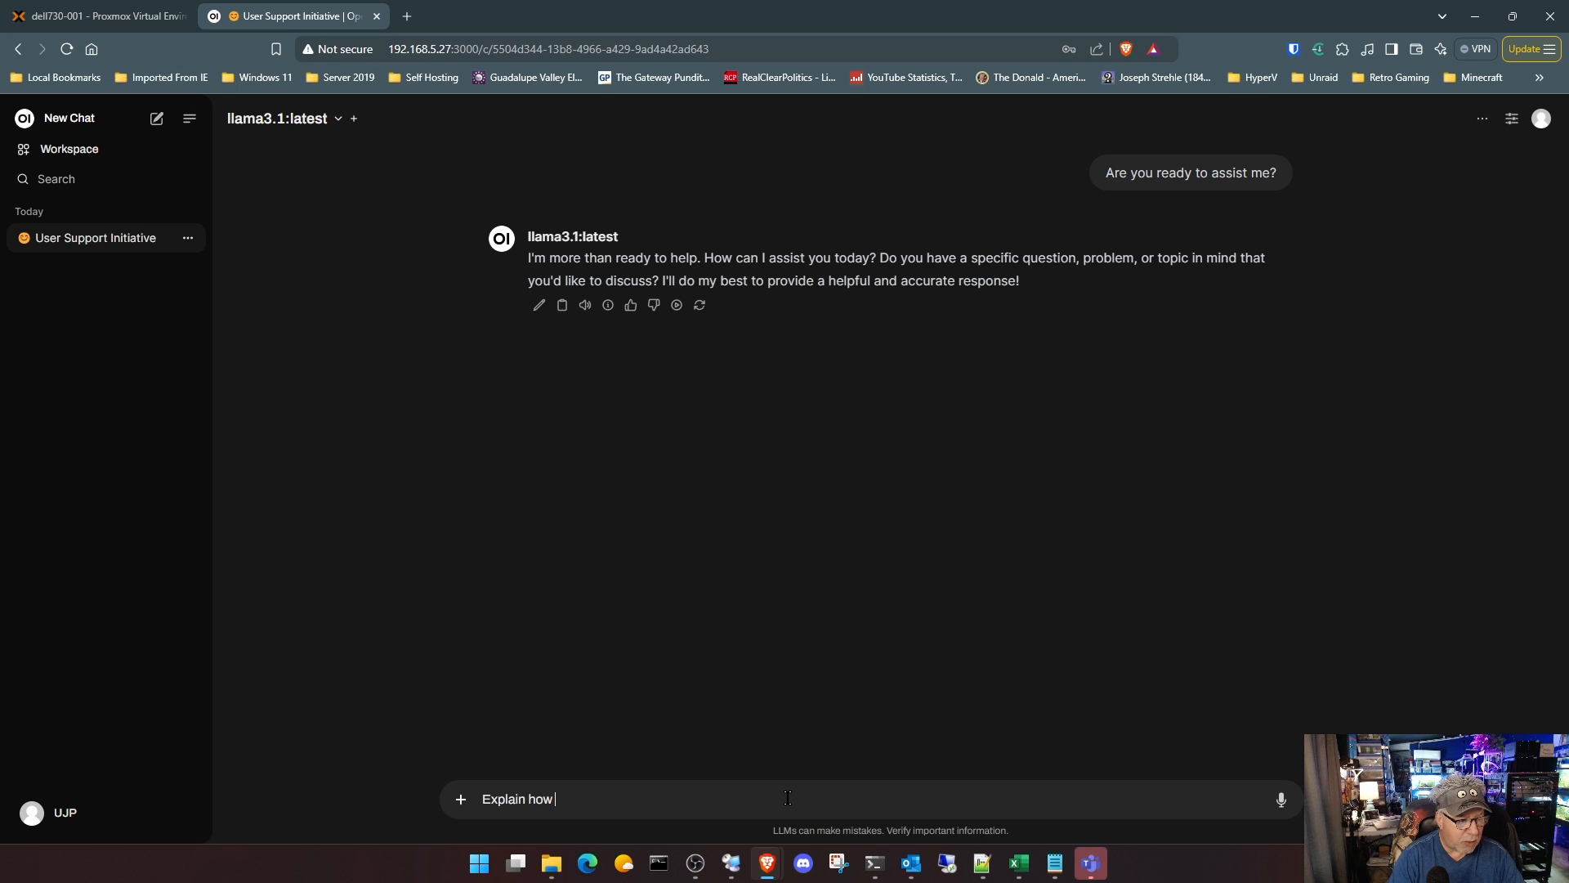
text(a tran)
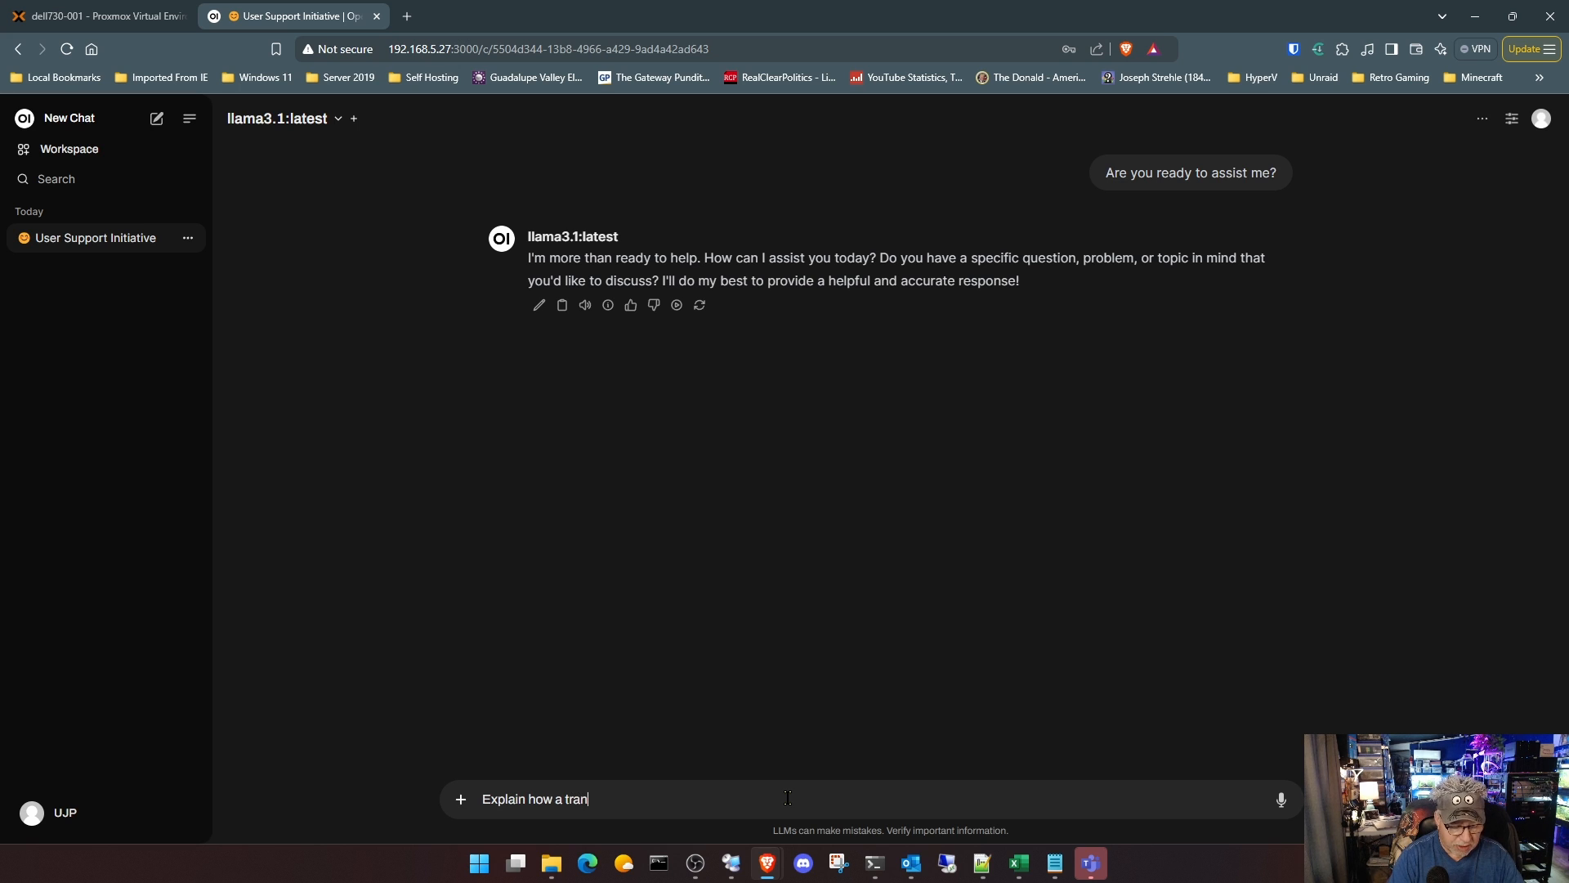
text(sistor wor)
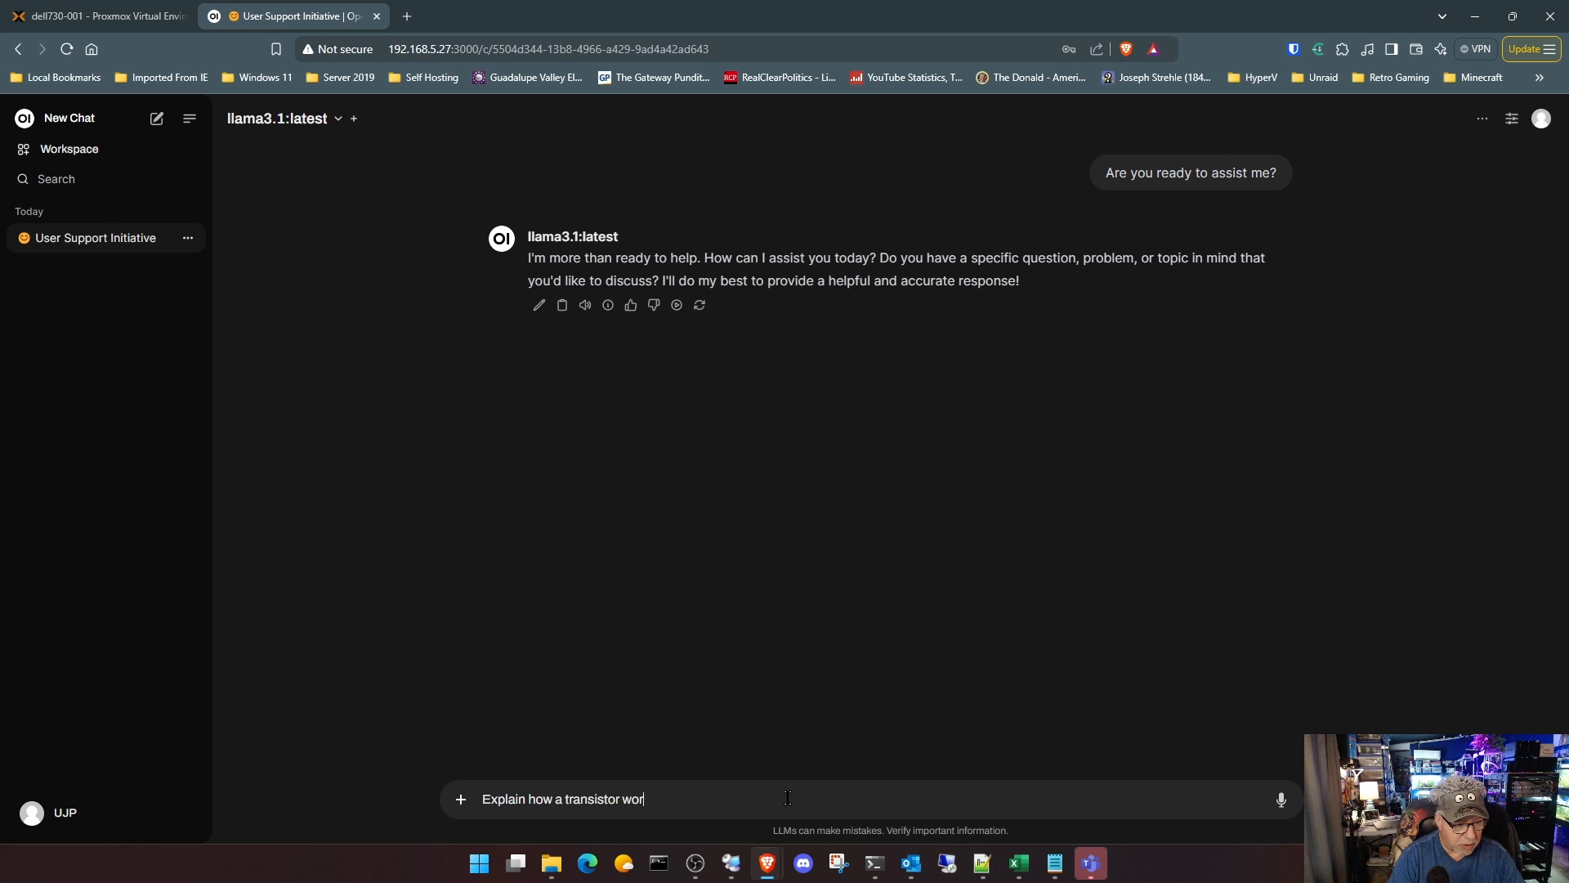
text(ks, e)
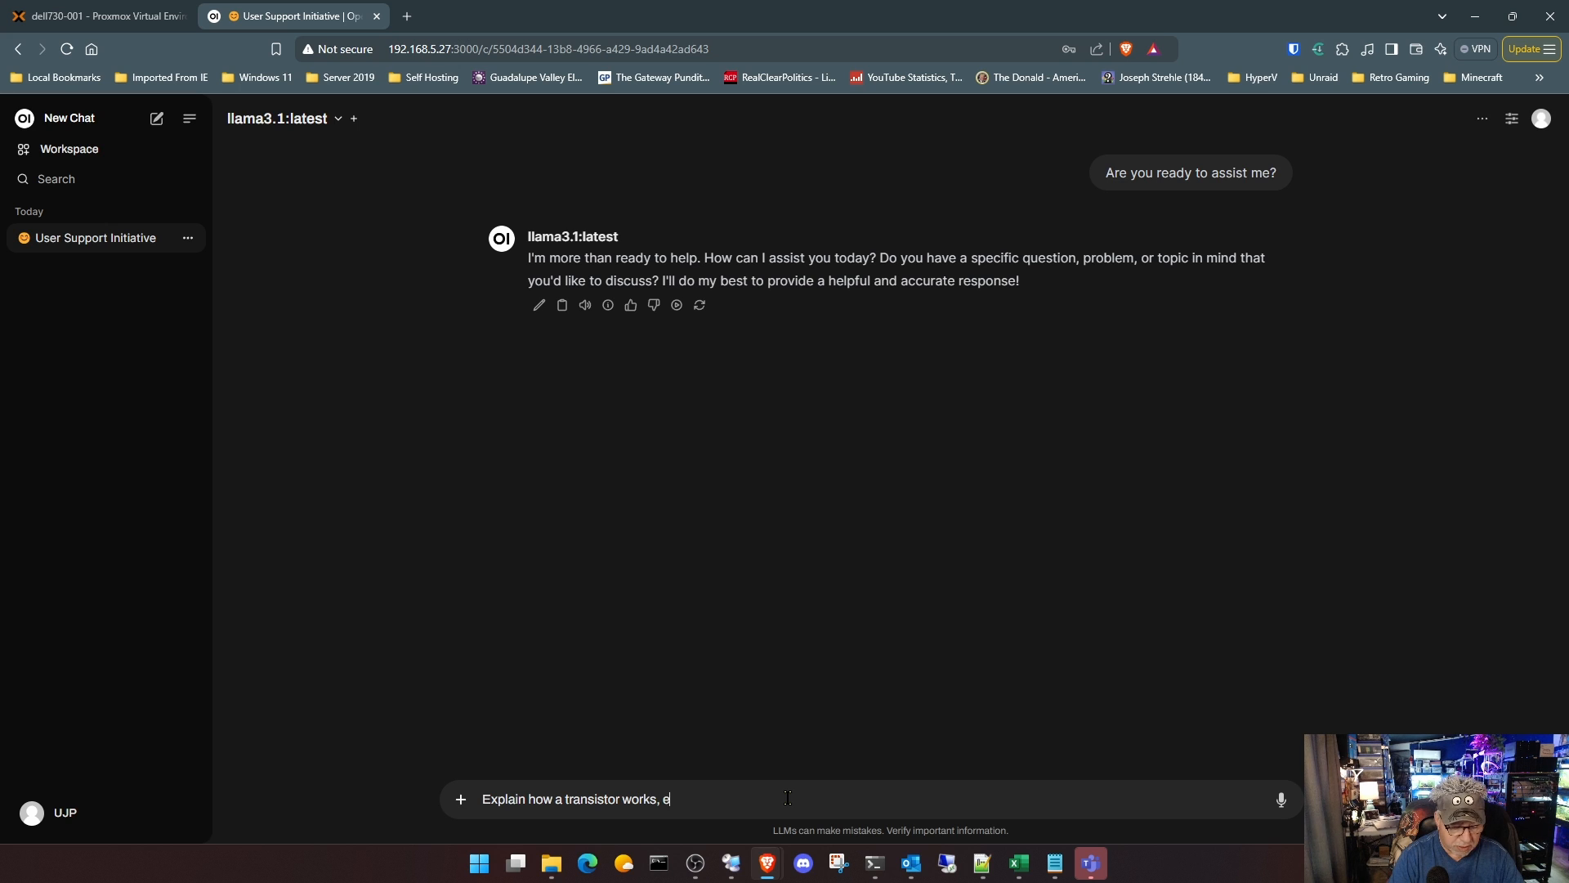
text(xplain it t)
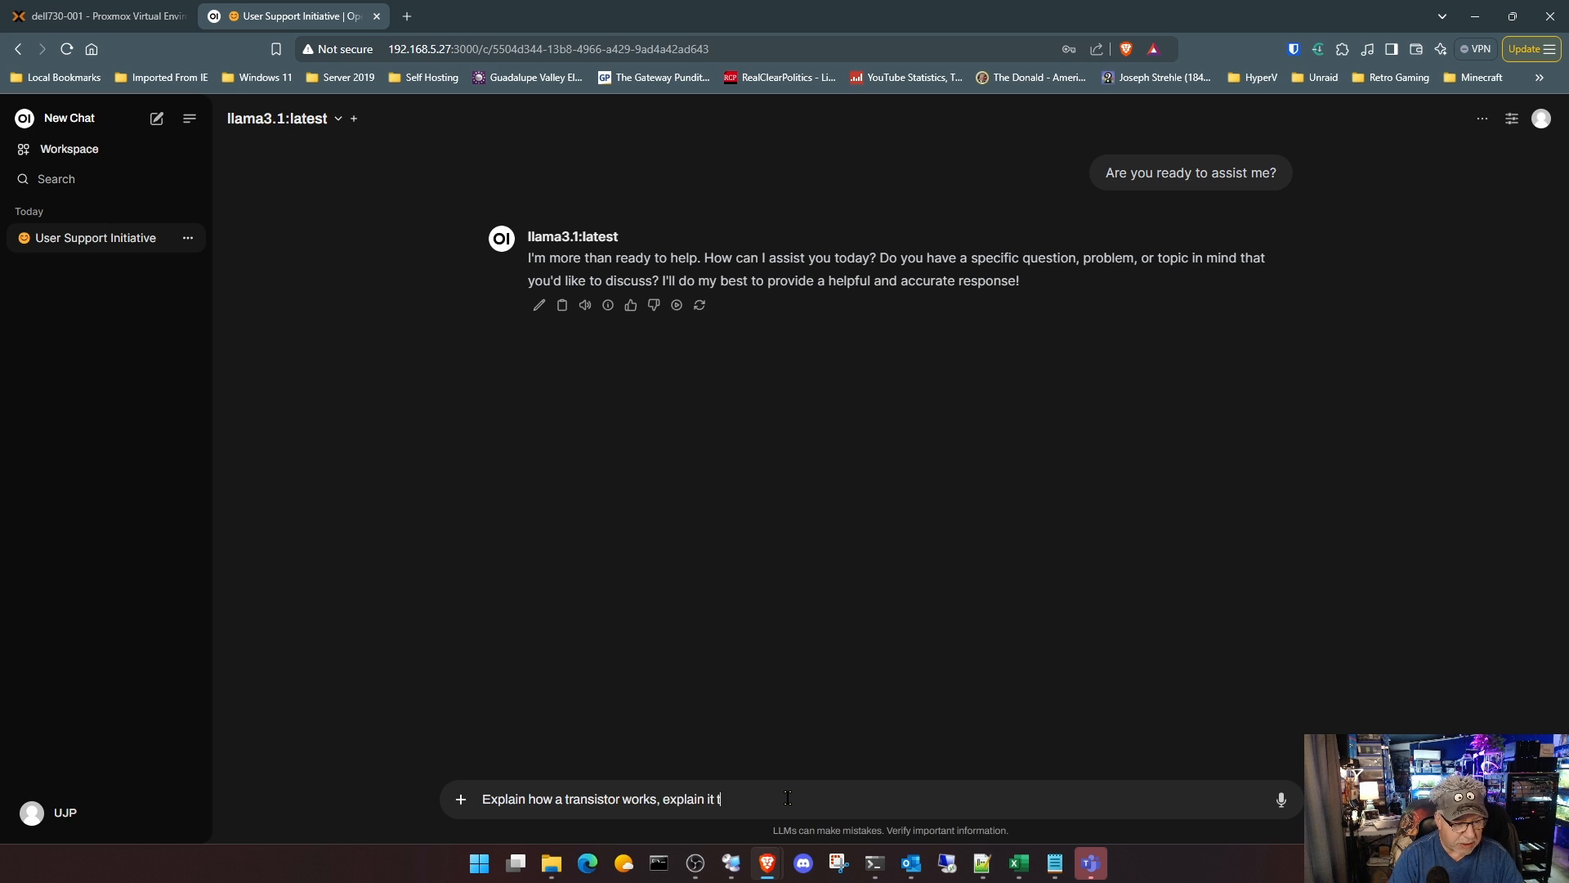
text(o me like I am in )
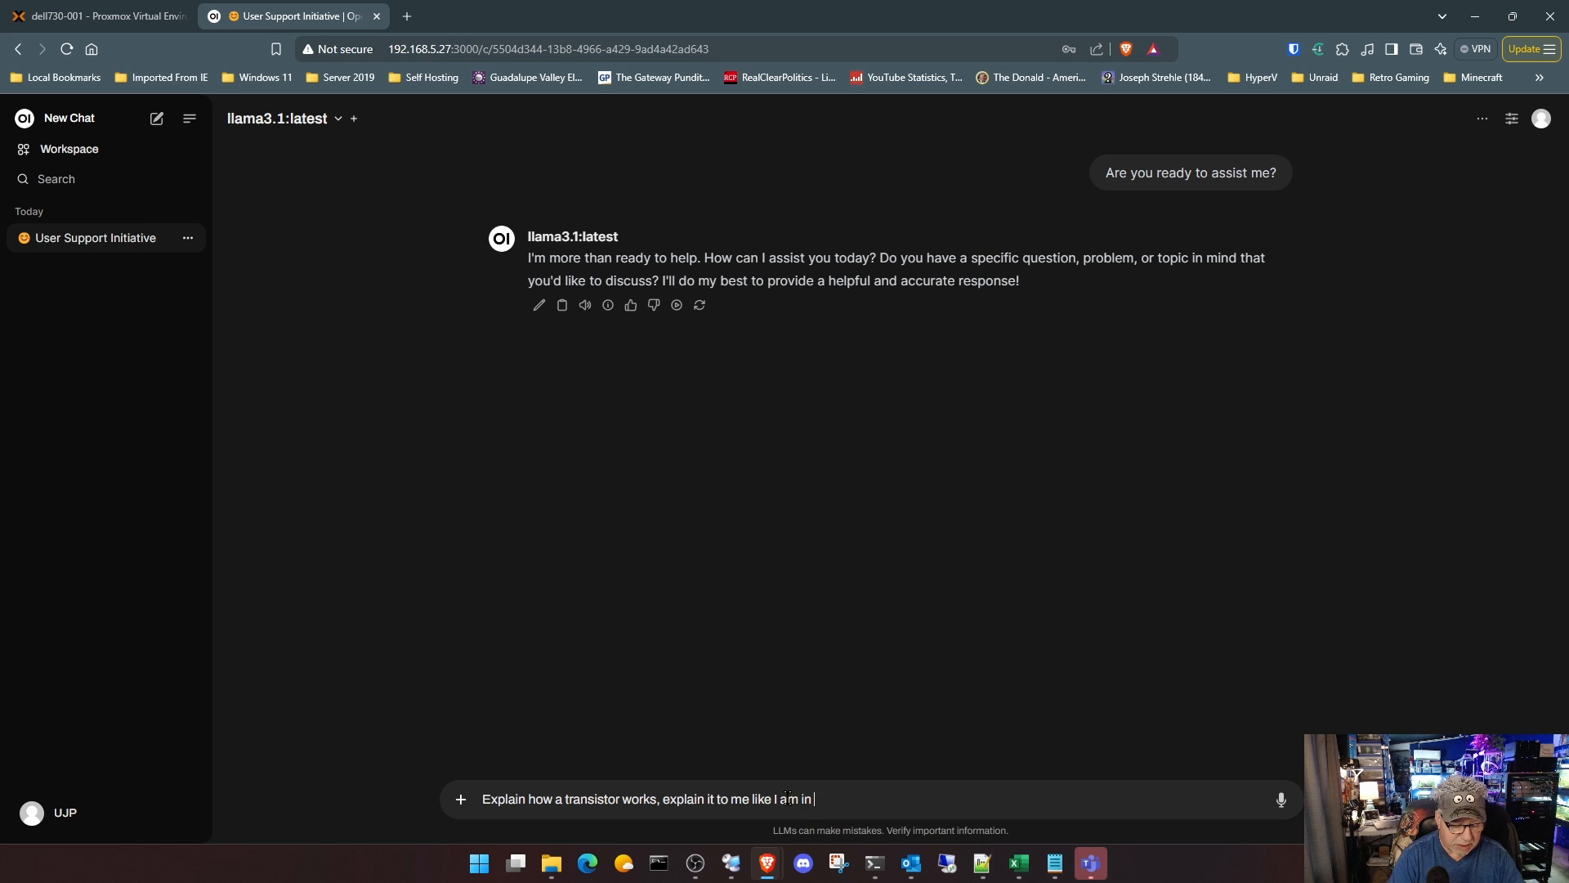
text(high sch)
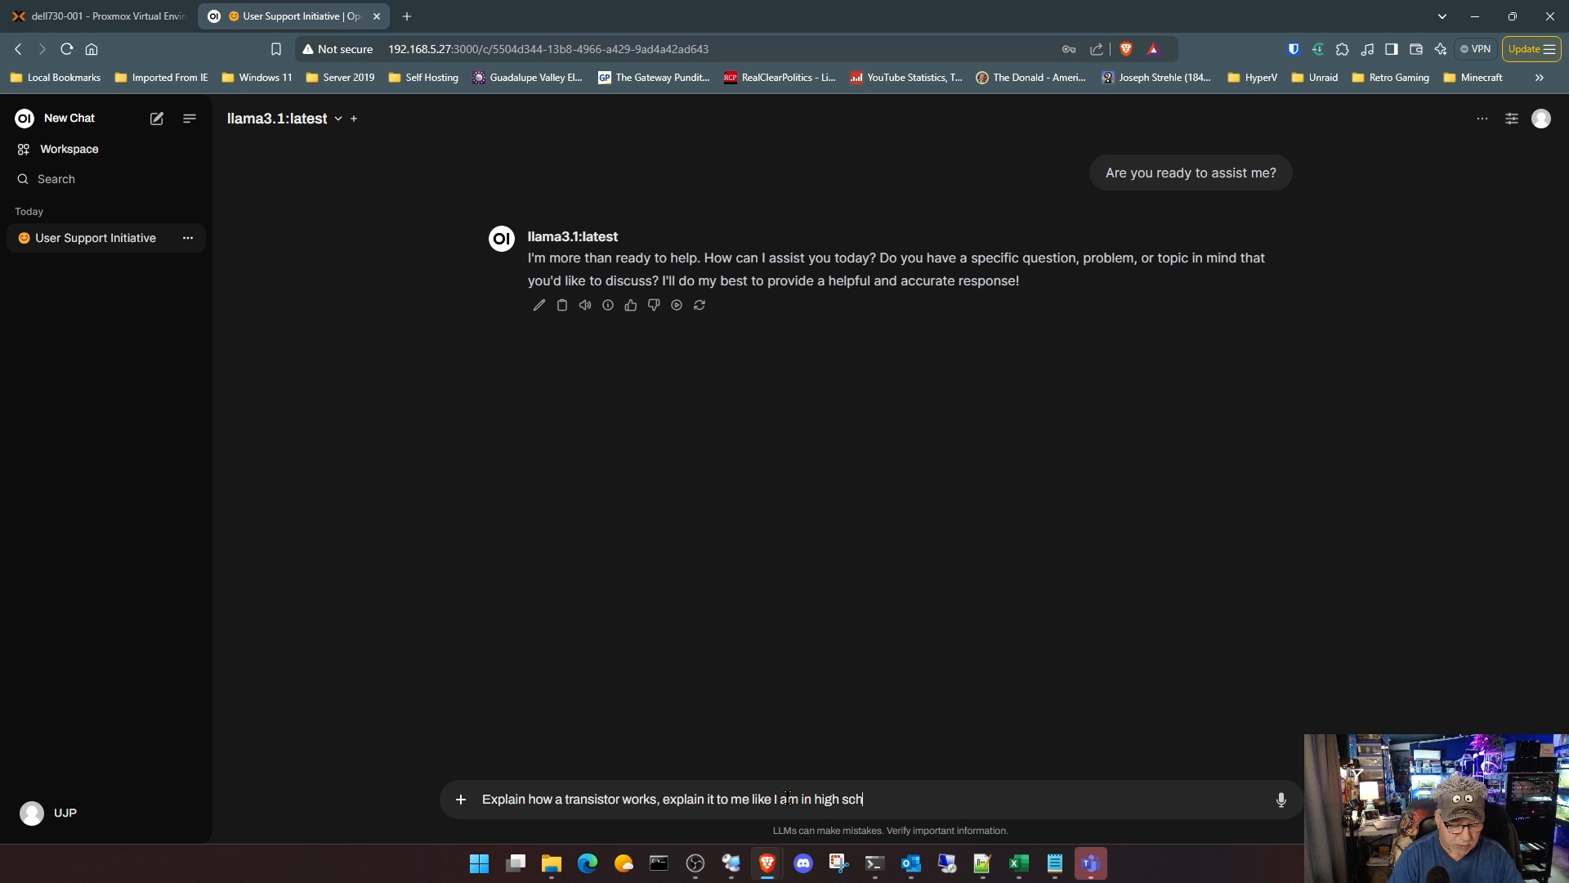
text(ool.)
key(Return)
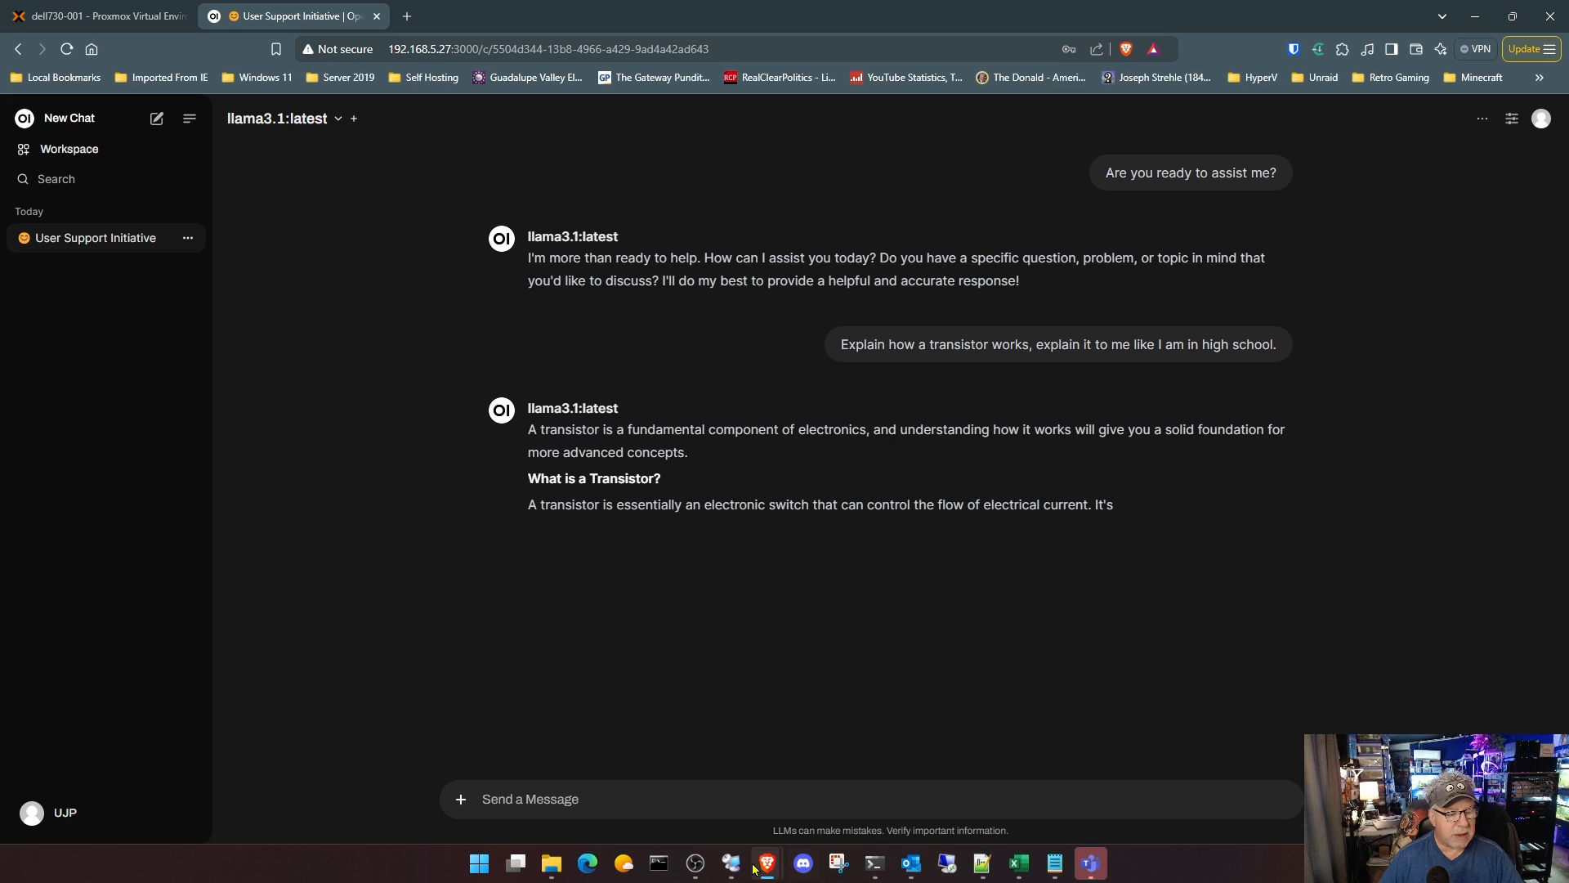
Step: Check the VM's process load in Task Manager while the transistor answer generates, and return to the host's Open WebUI chat
mouse_move(750, 867)
click(818, 785)
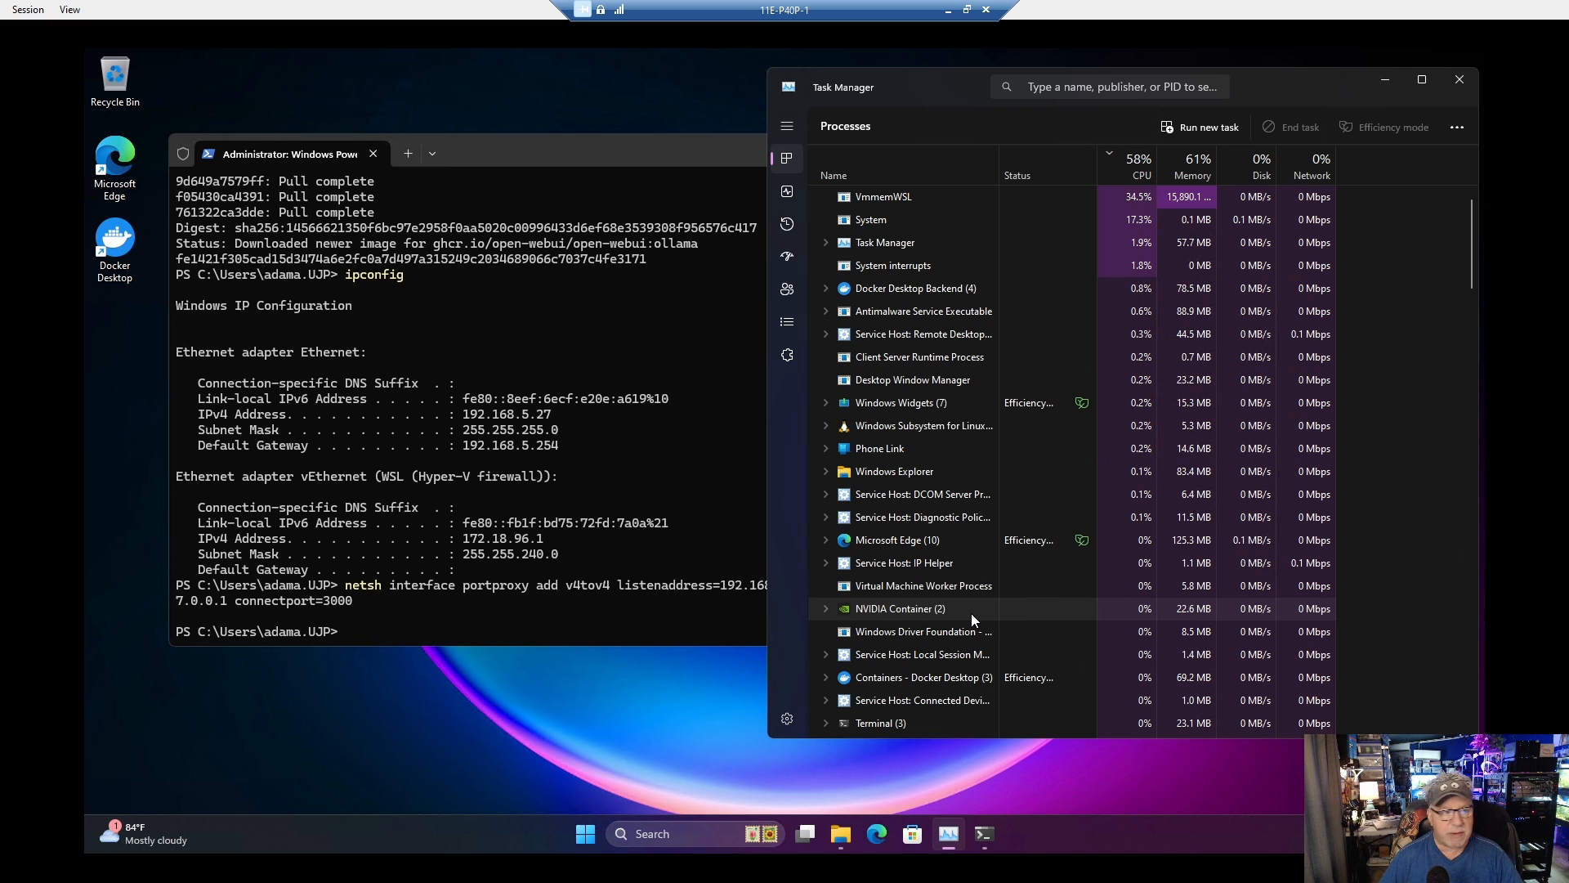
click(947, 17)
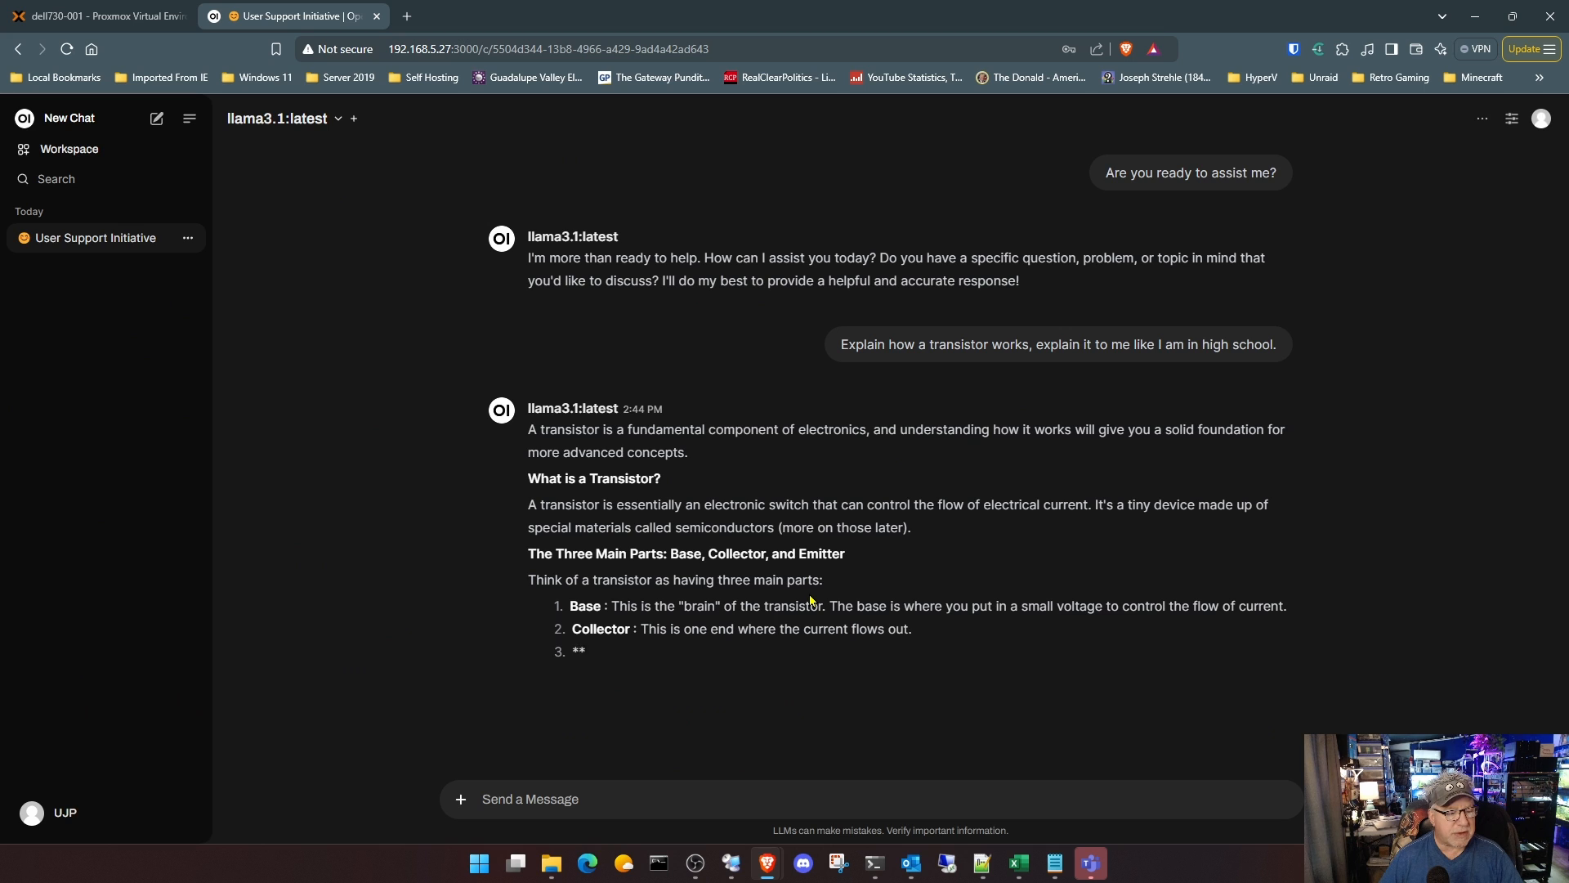
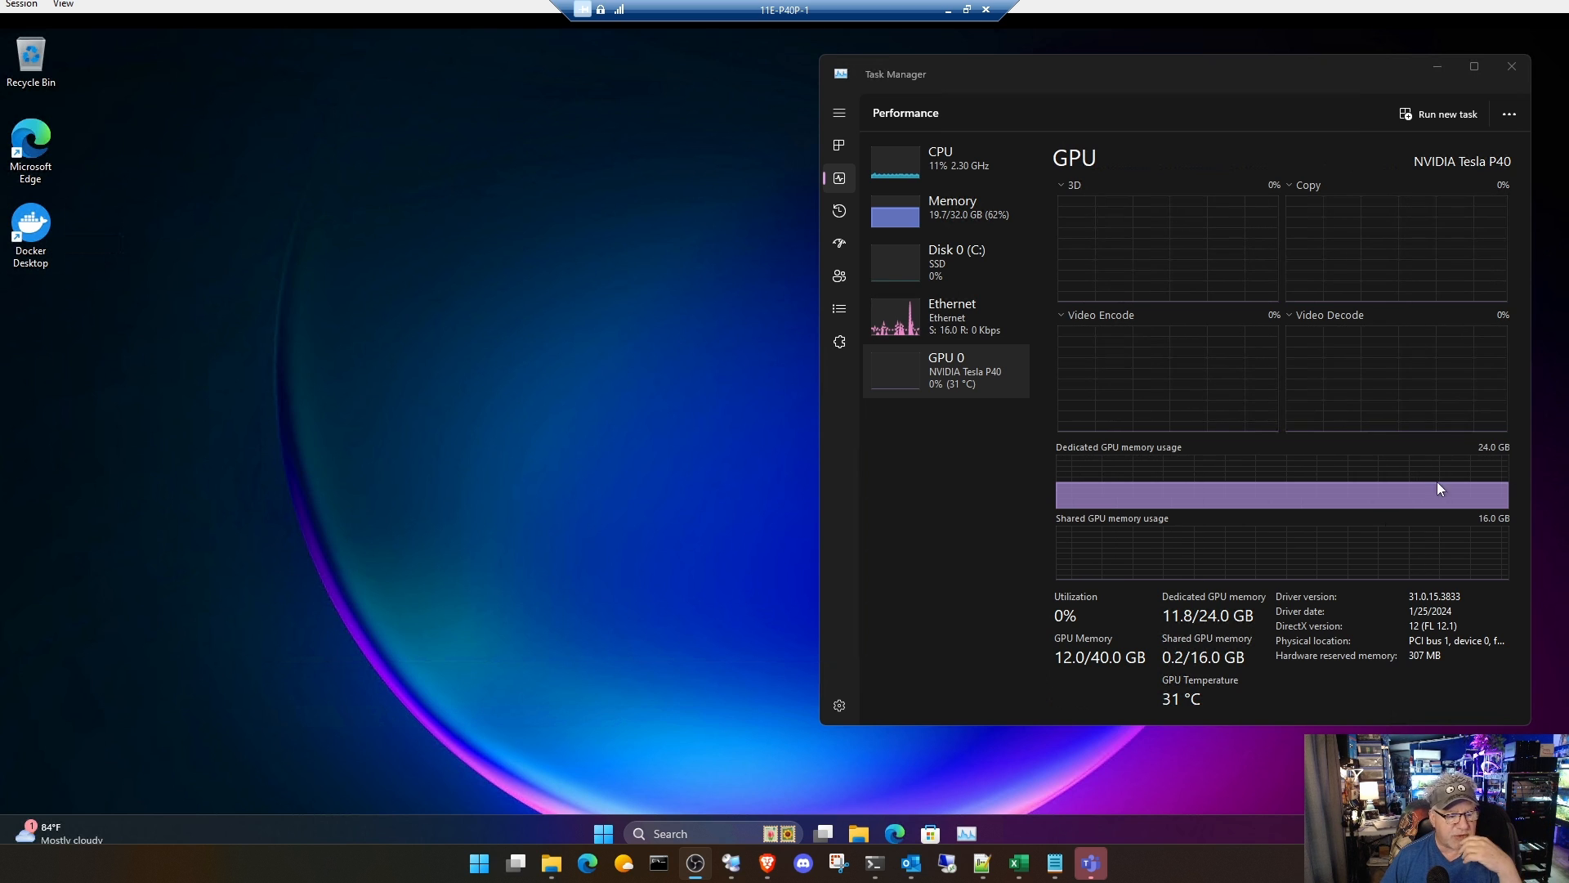
Step: Open Edge in the VM and search the web for "easy diffusion"
click(899, 834)
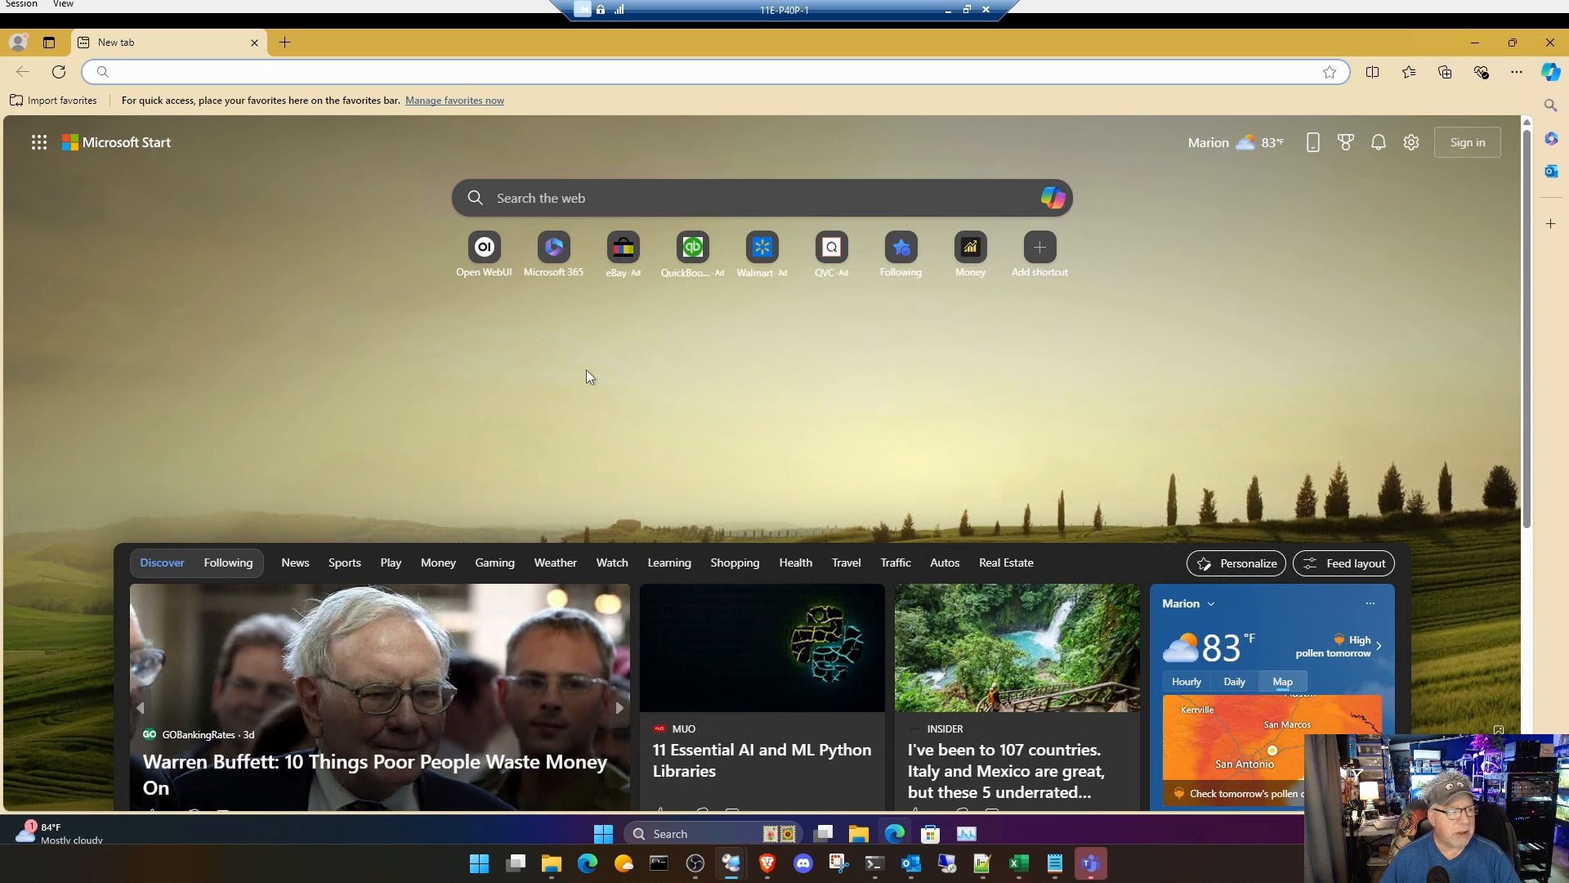
text(eas)
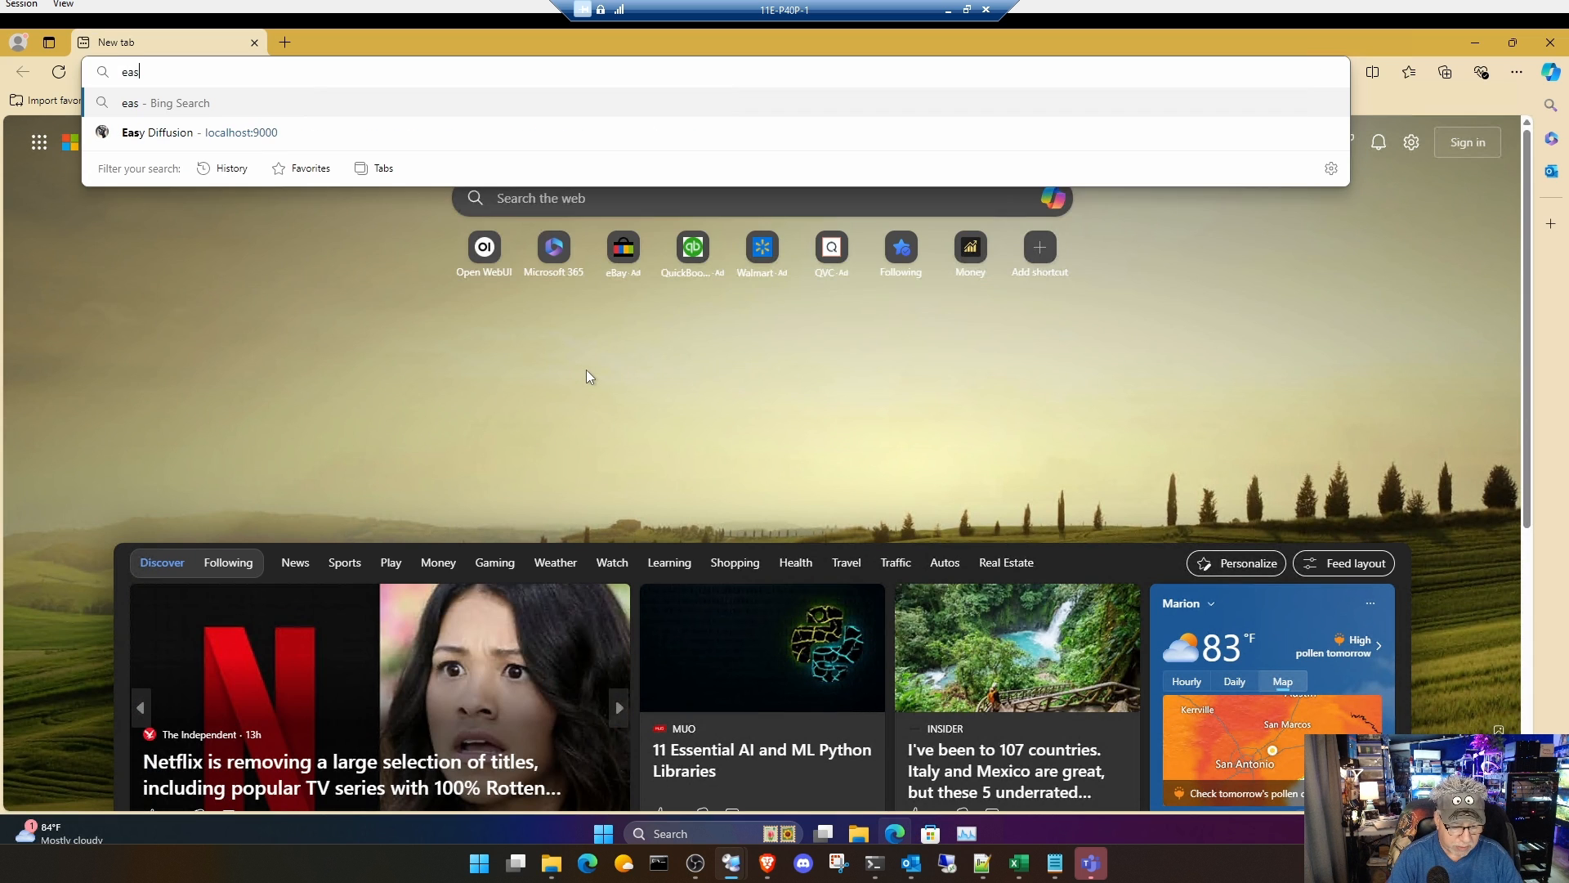
text(y diff)
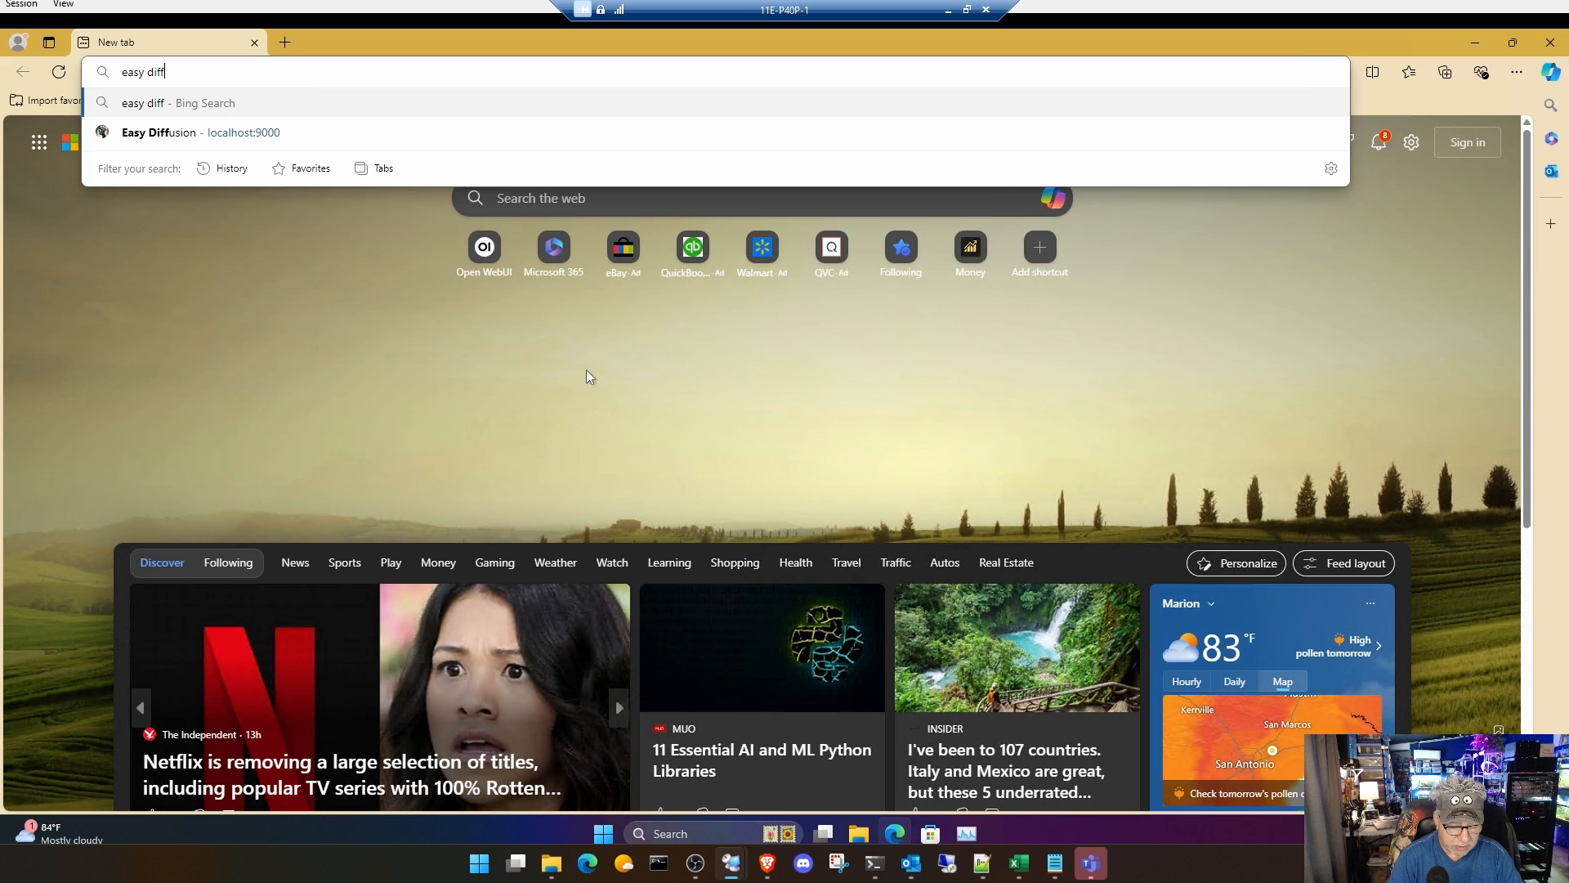
text(usion)
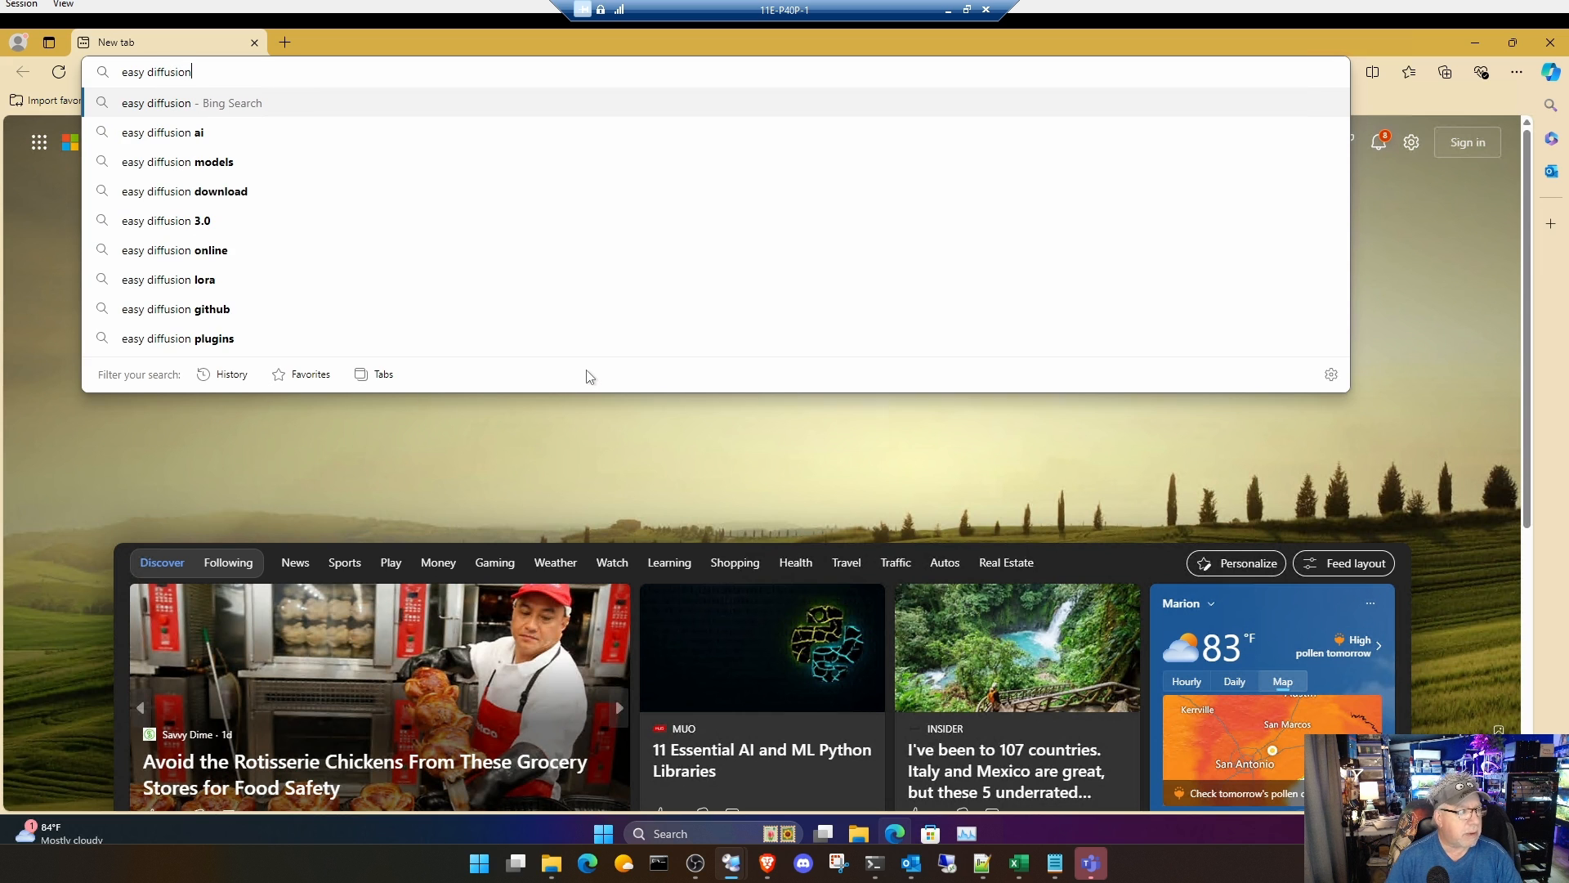
key(Return)
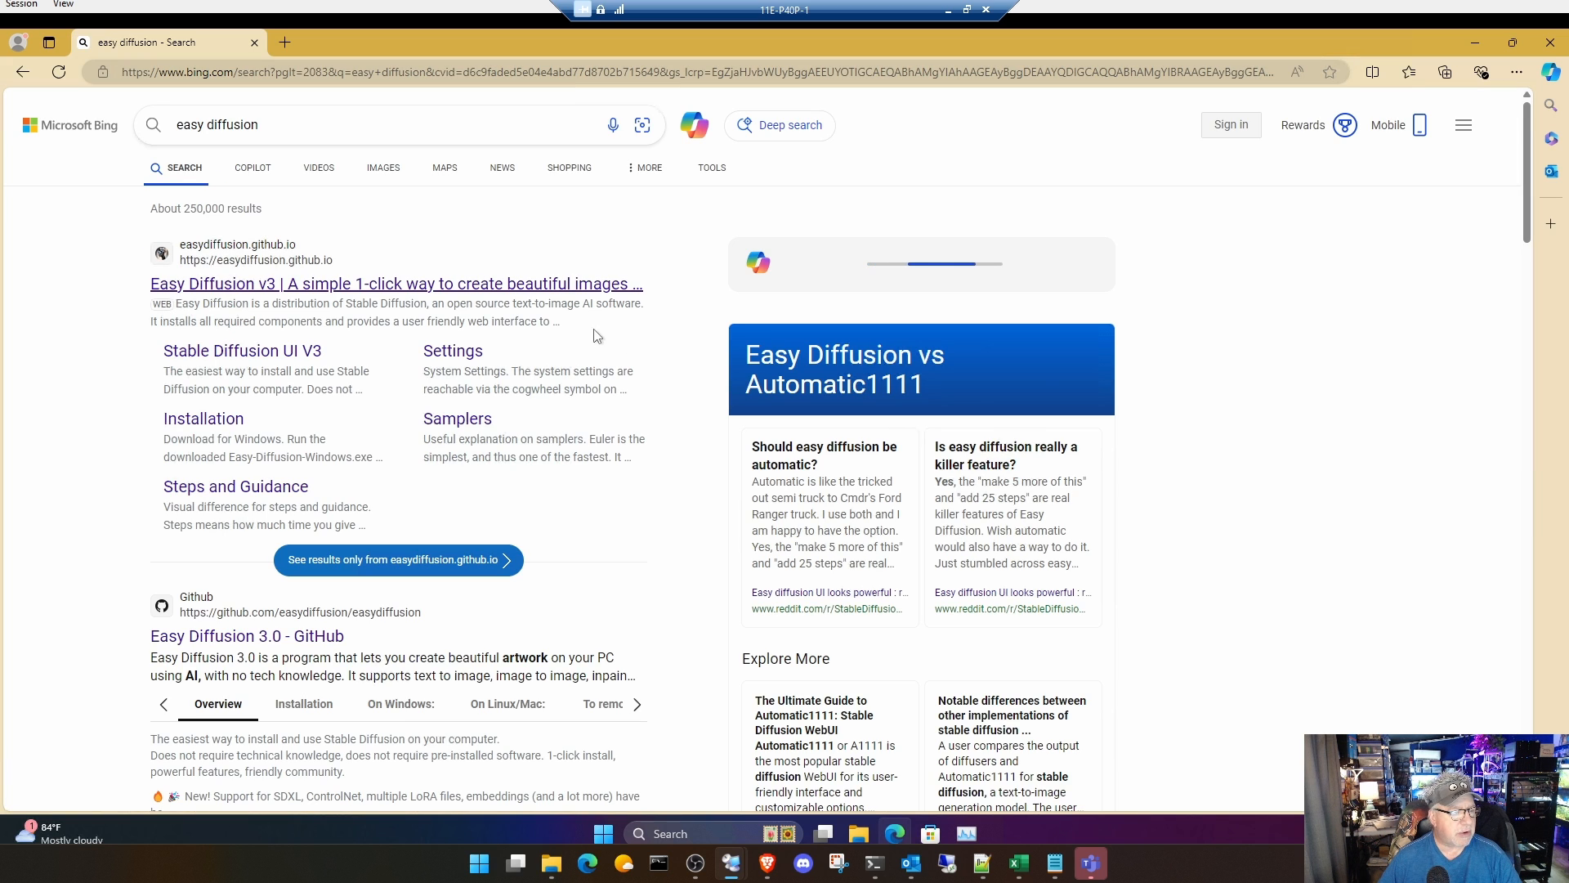
Step: Download the Windows version of Easy Diffusion from easydiffusion.github.io and minimise the browser
click(521, 292)
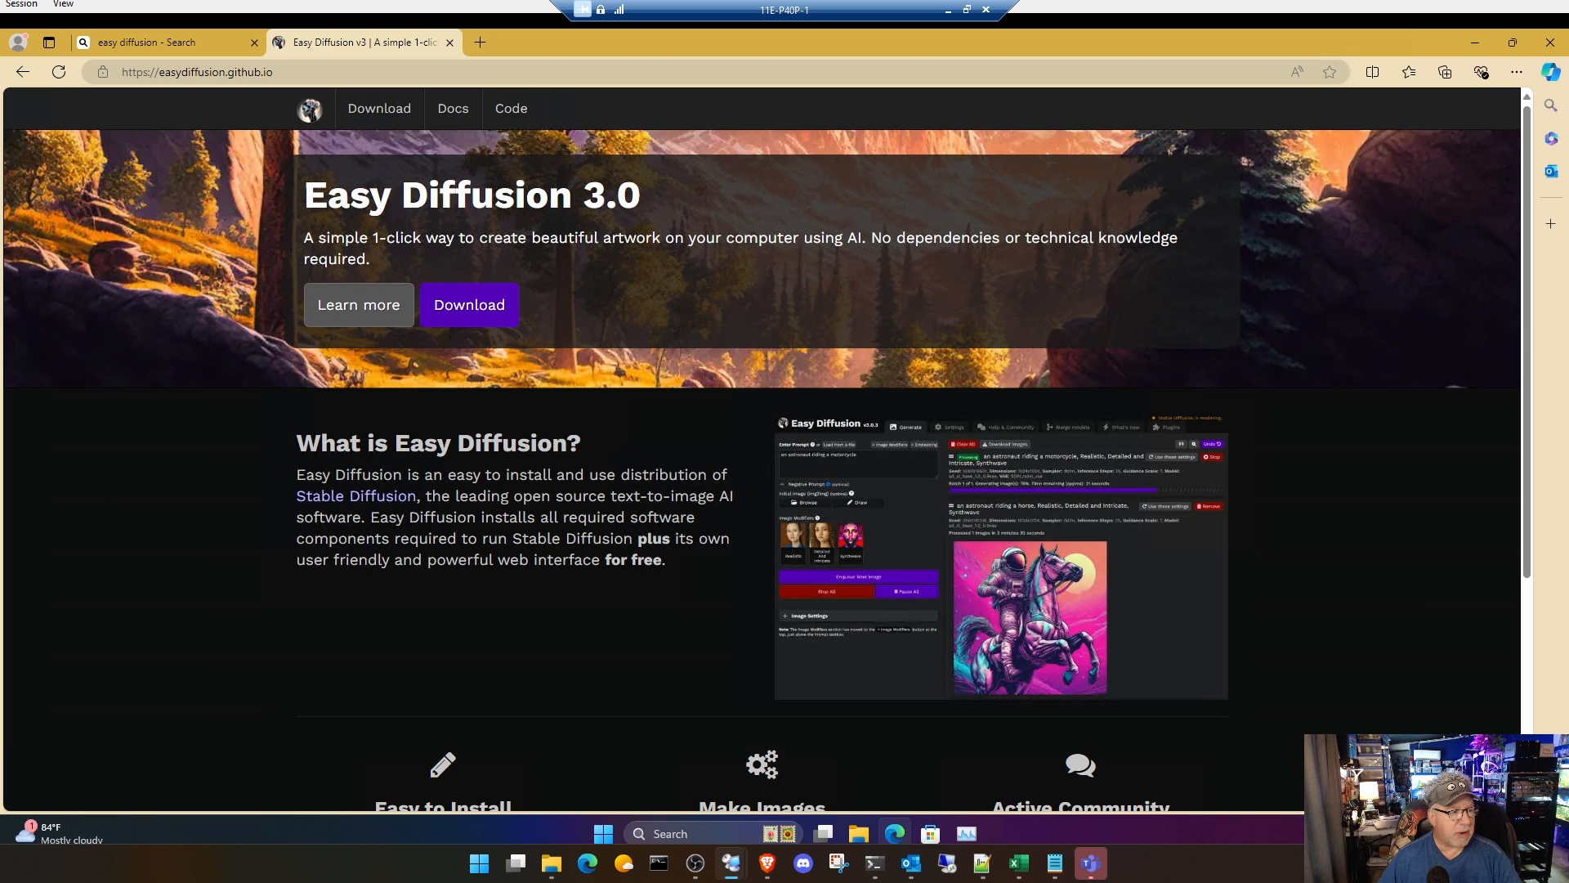
click(484, 308)
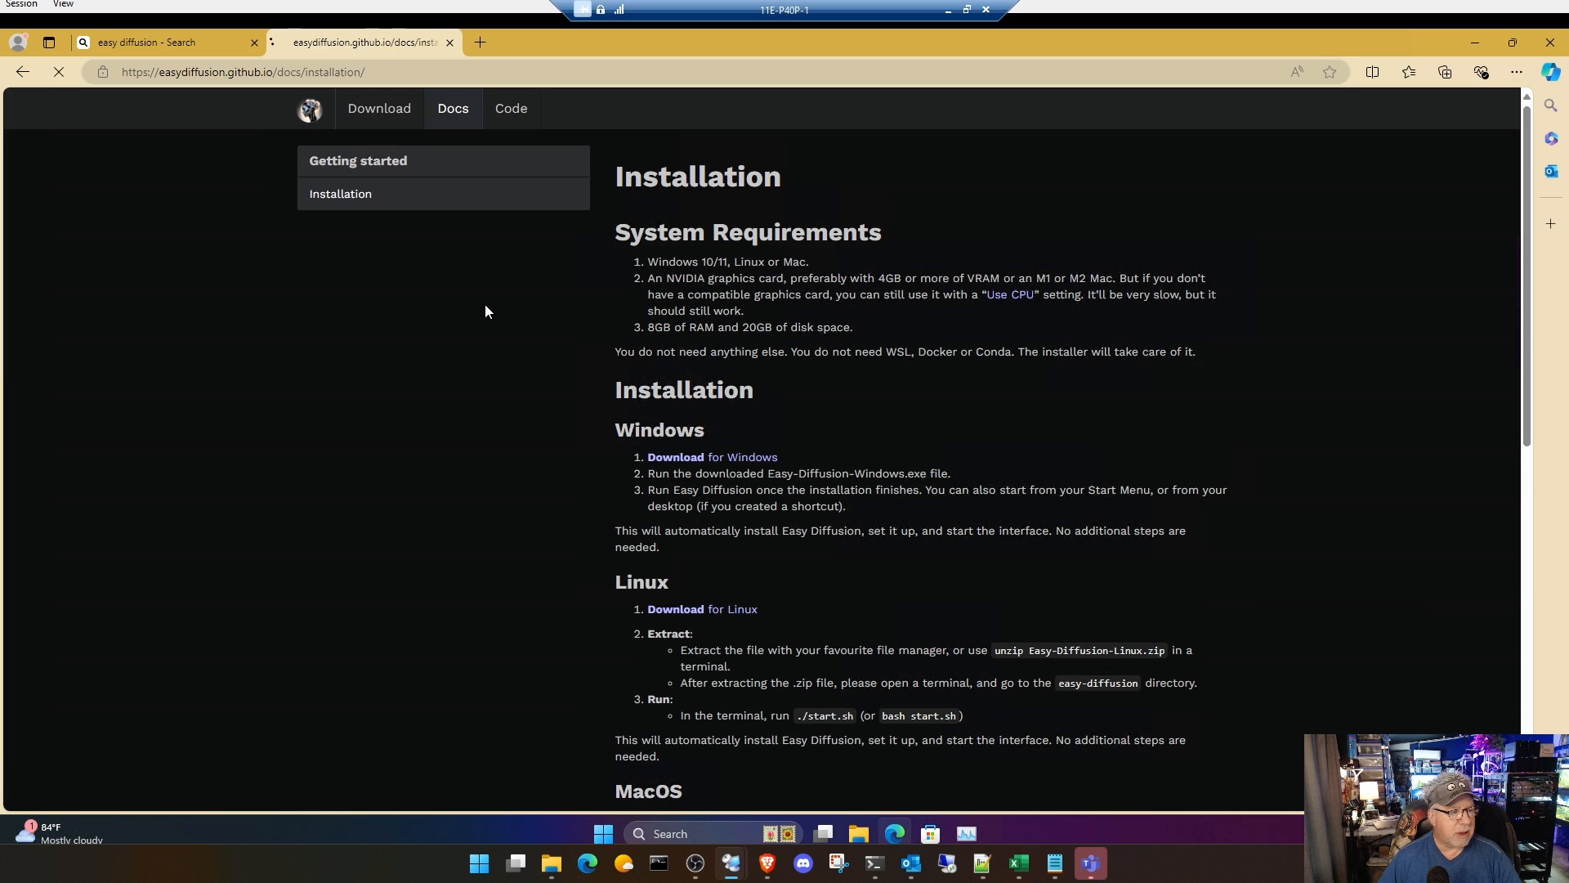
click(744, 462)
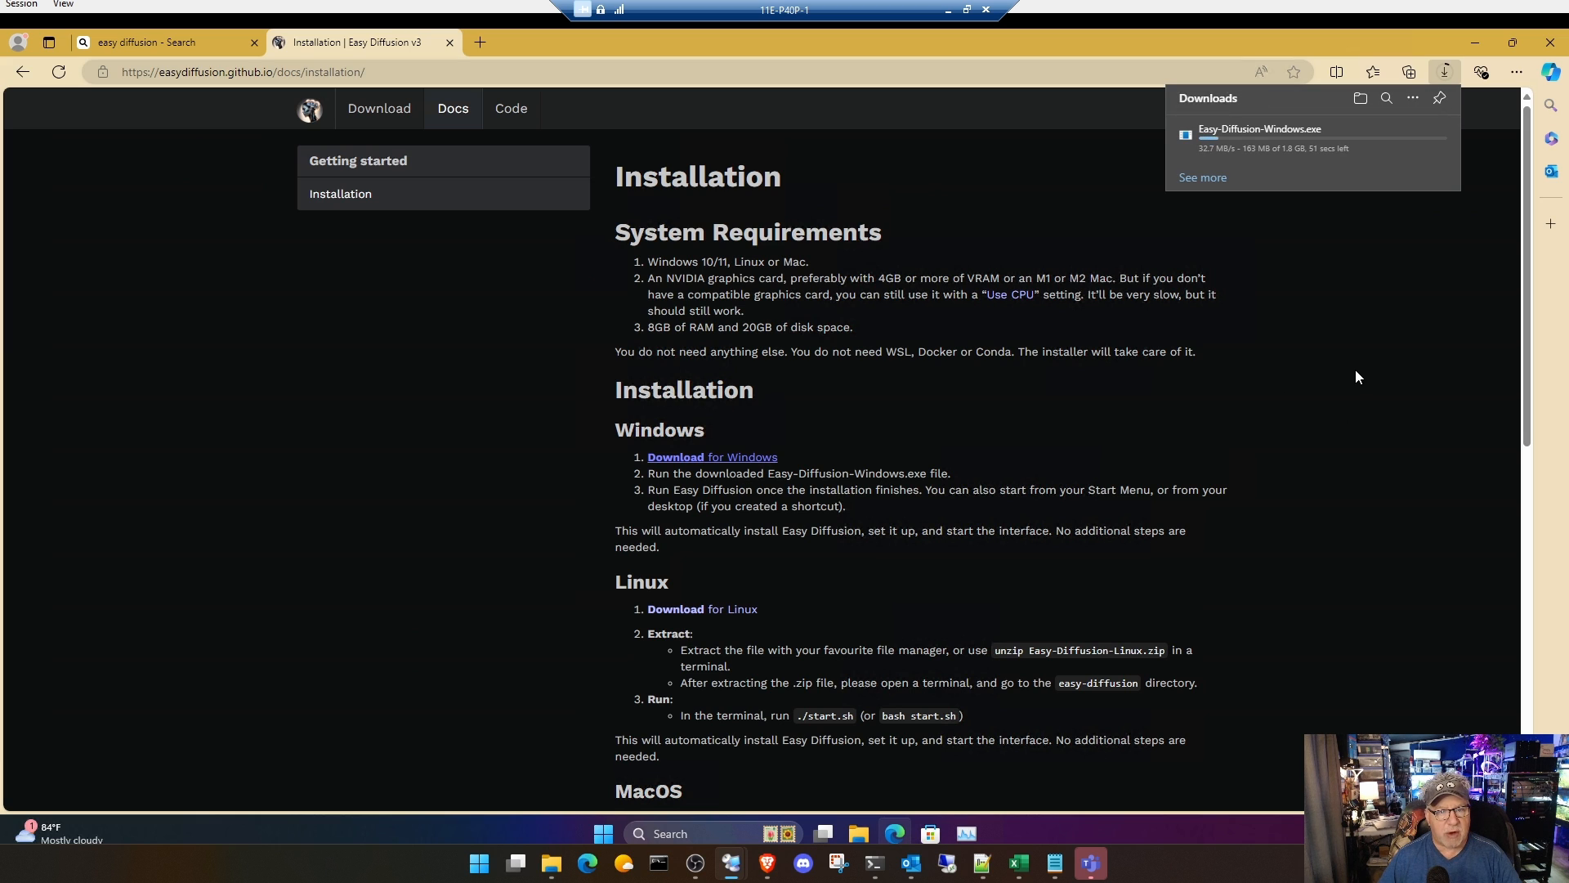
click(1475, 43)
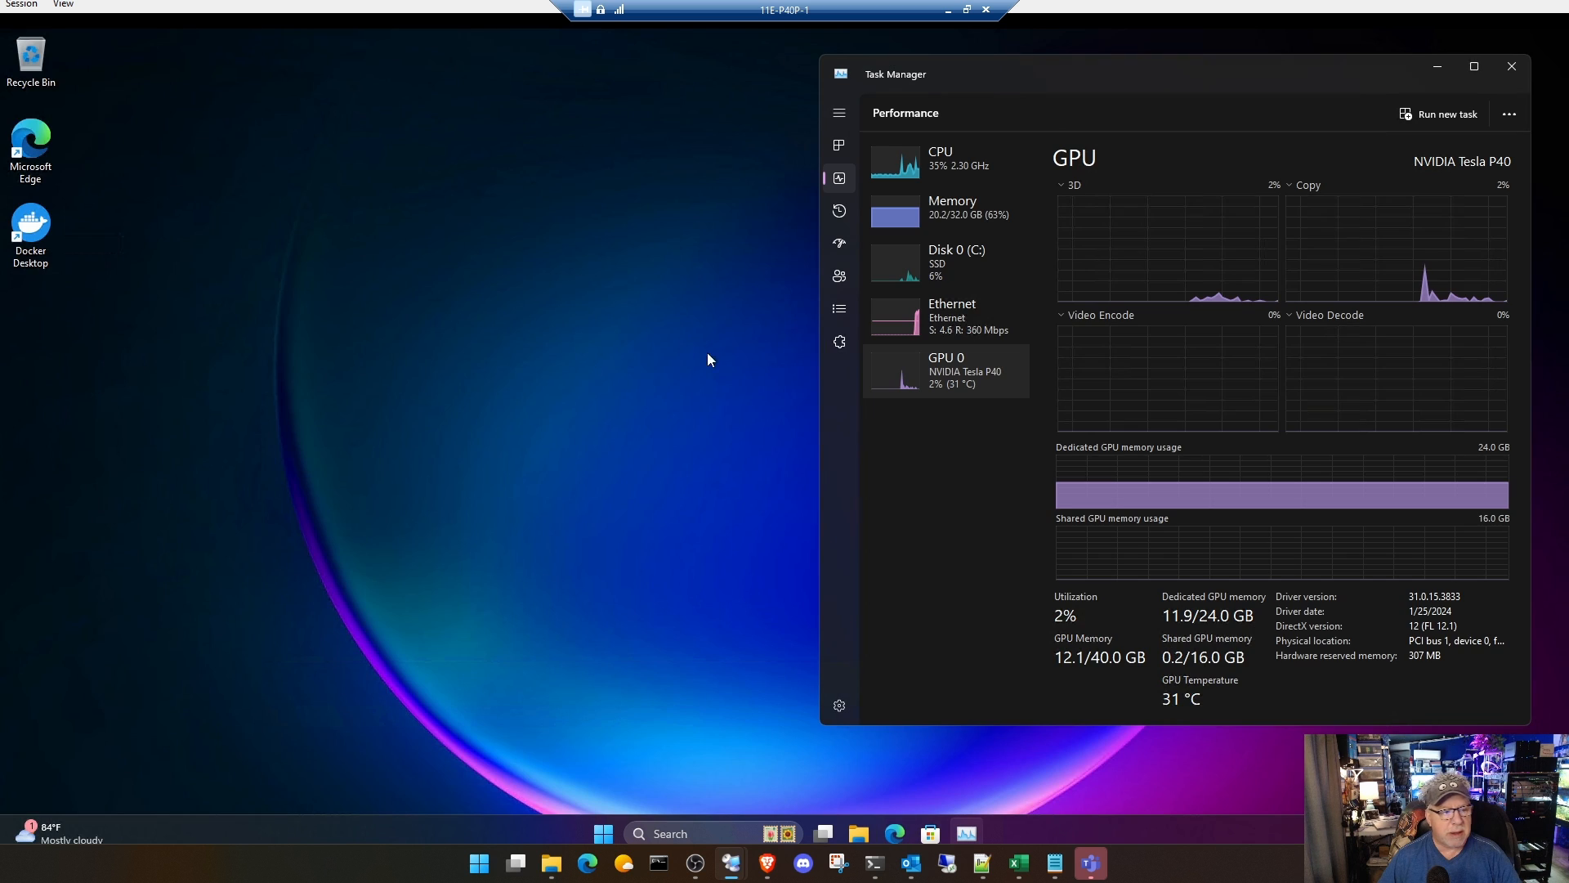
Step: Launch the Easy-Diffusion-Windows installer from the Downloads folder and show the running processes in Task Manager
click(858, 833)
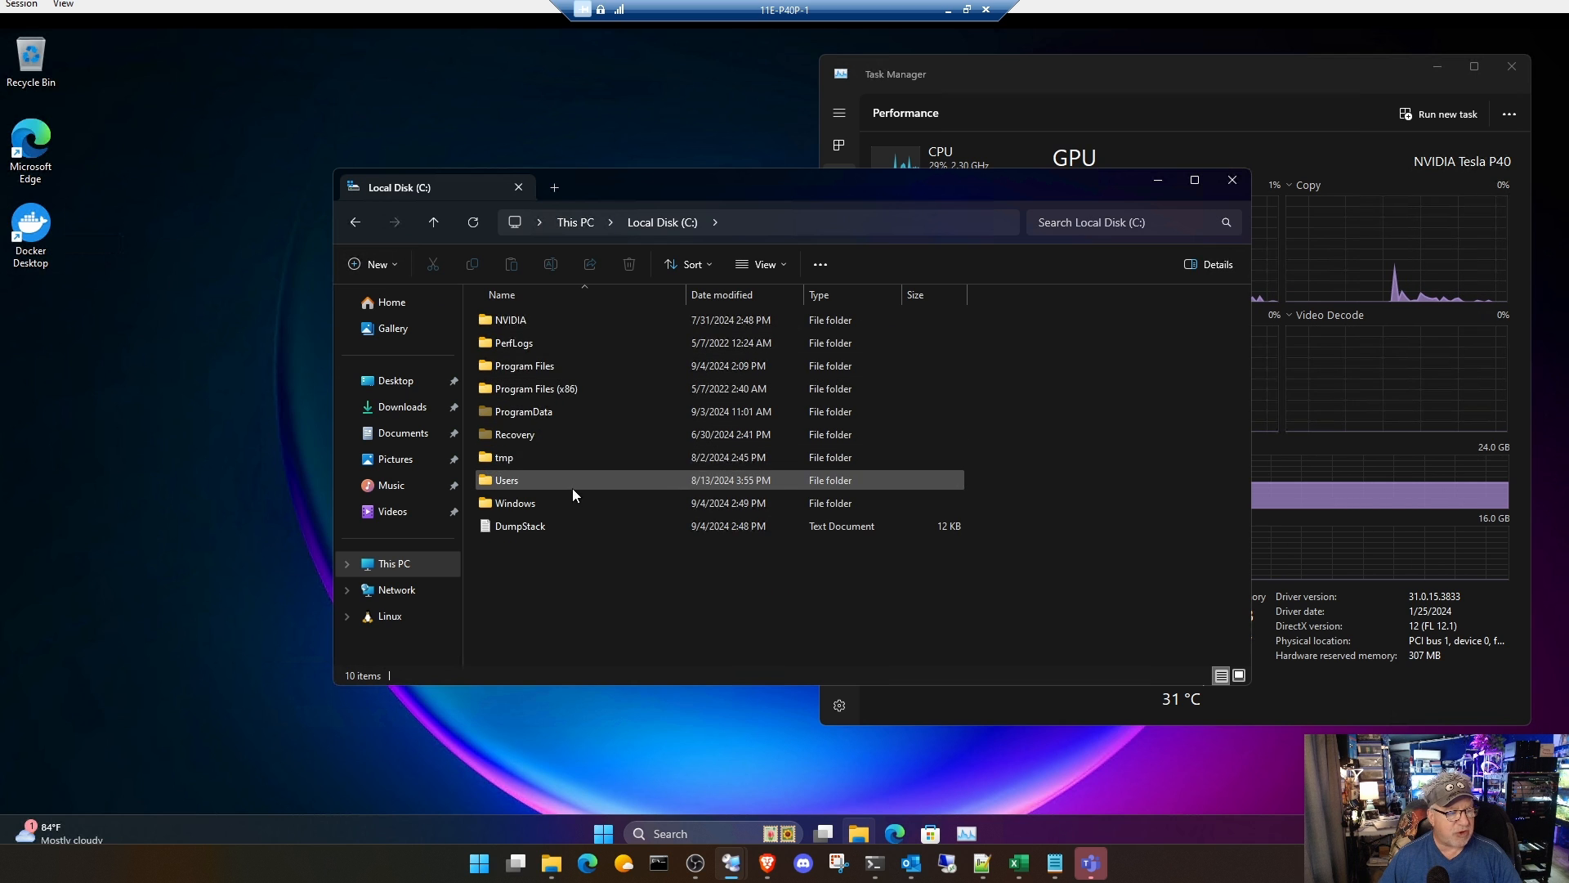
click(357, 227)
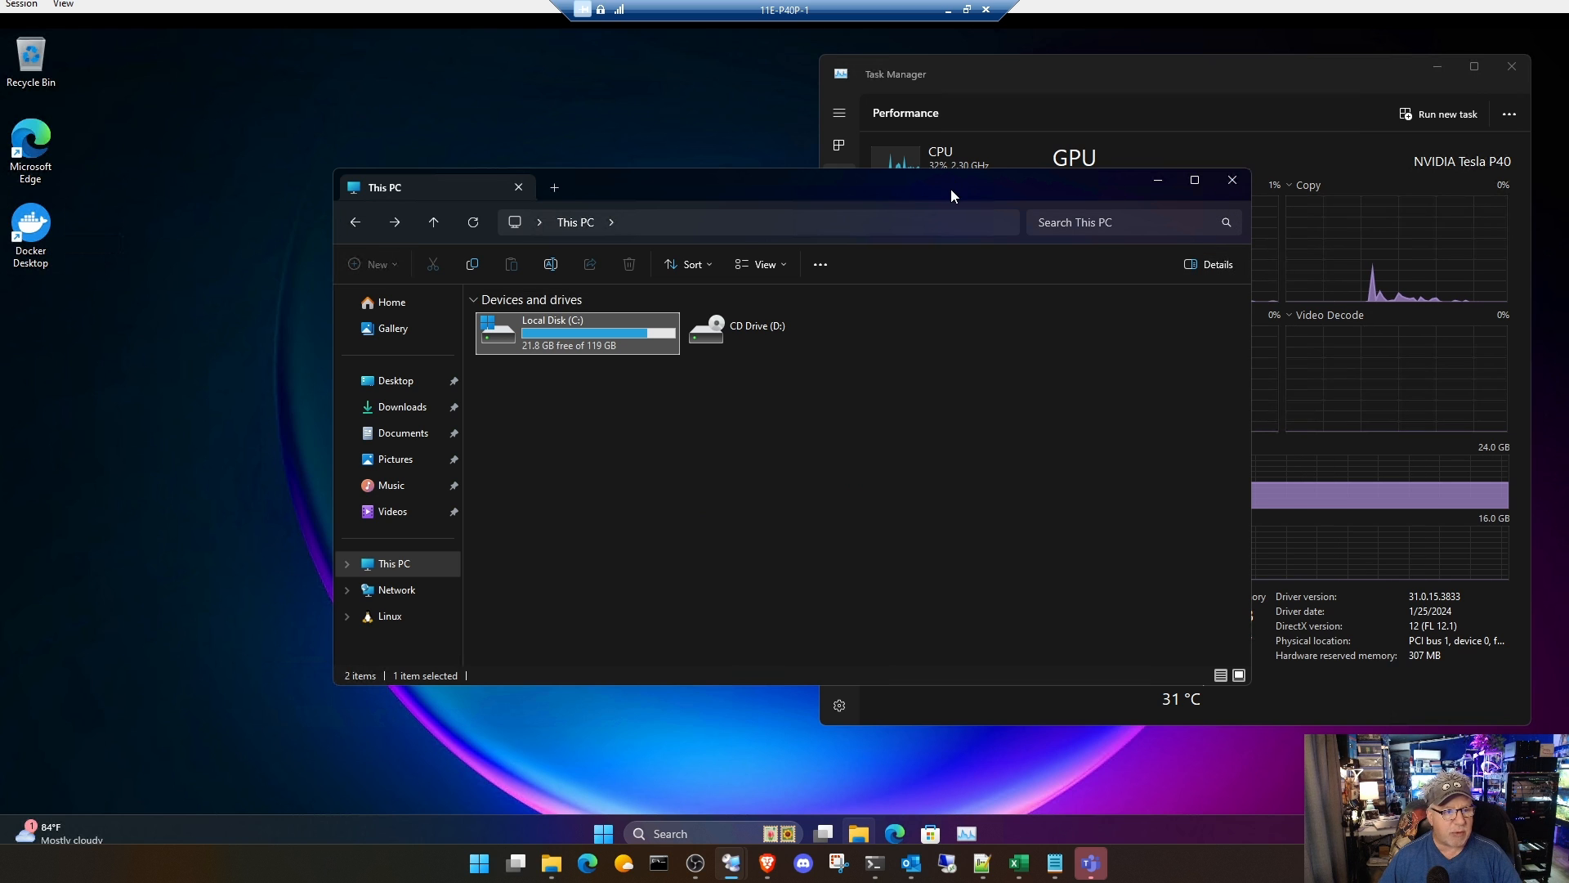
drag(949, 189, 828, 169)
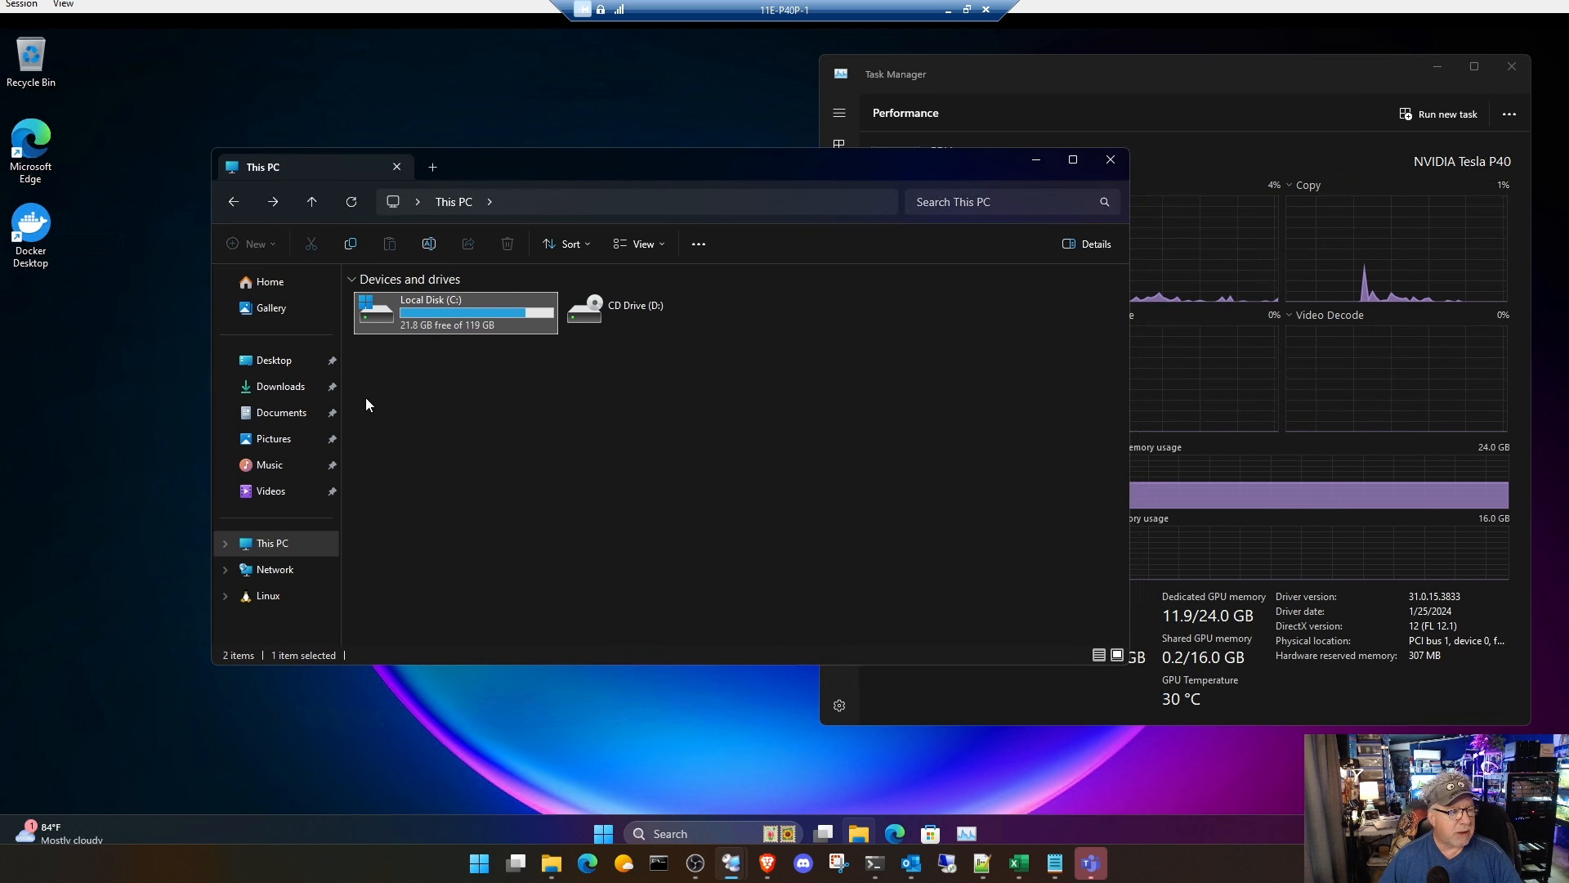
click(278, 391)
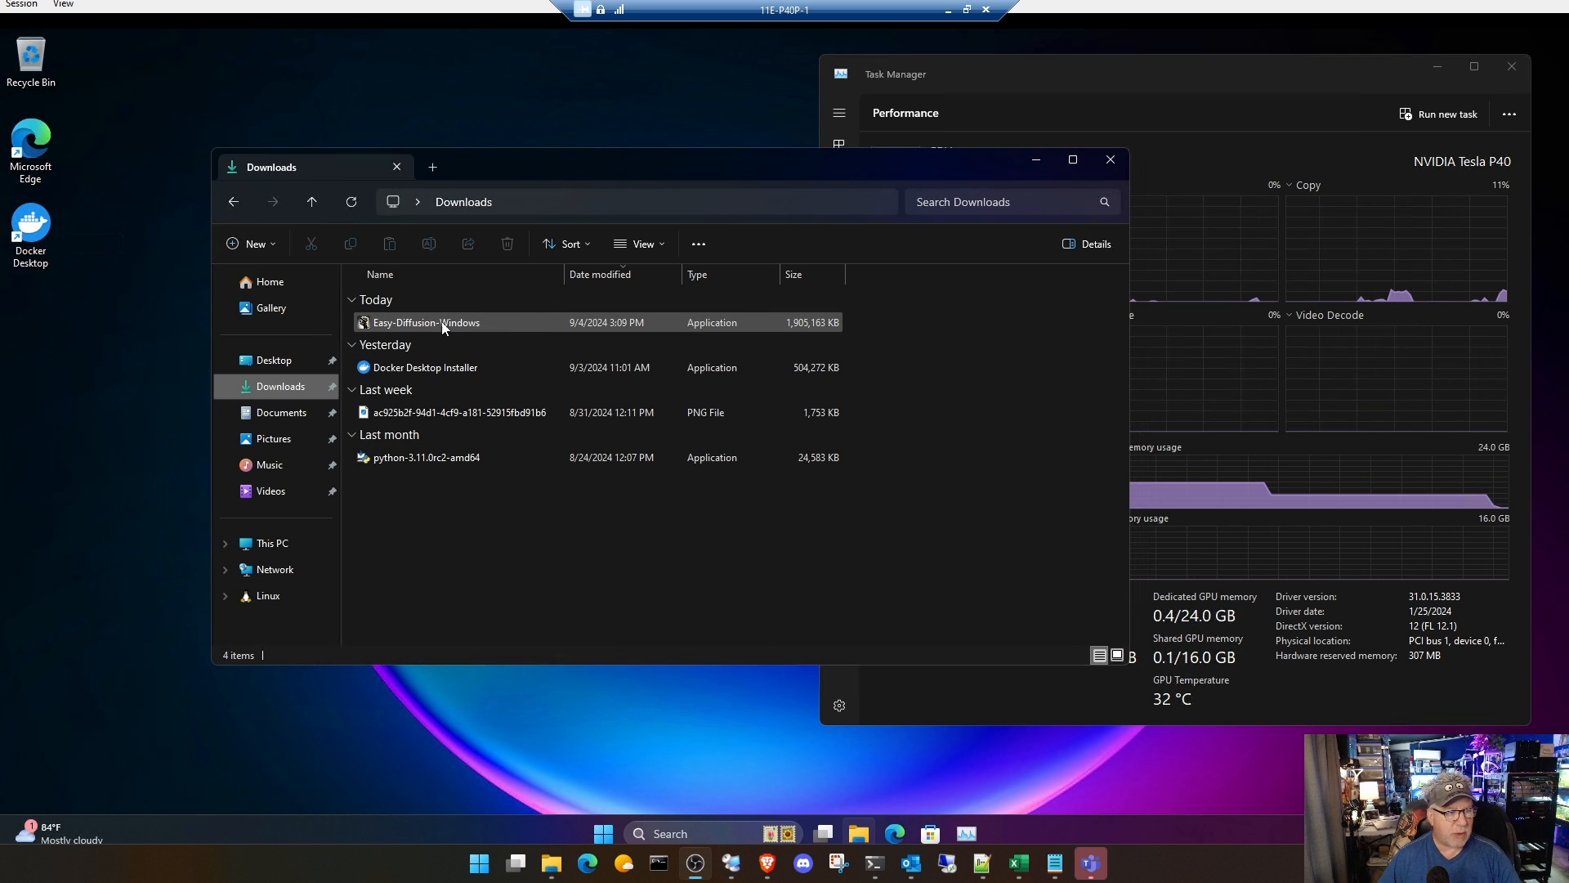
click(429, 323)
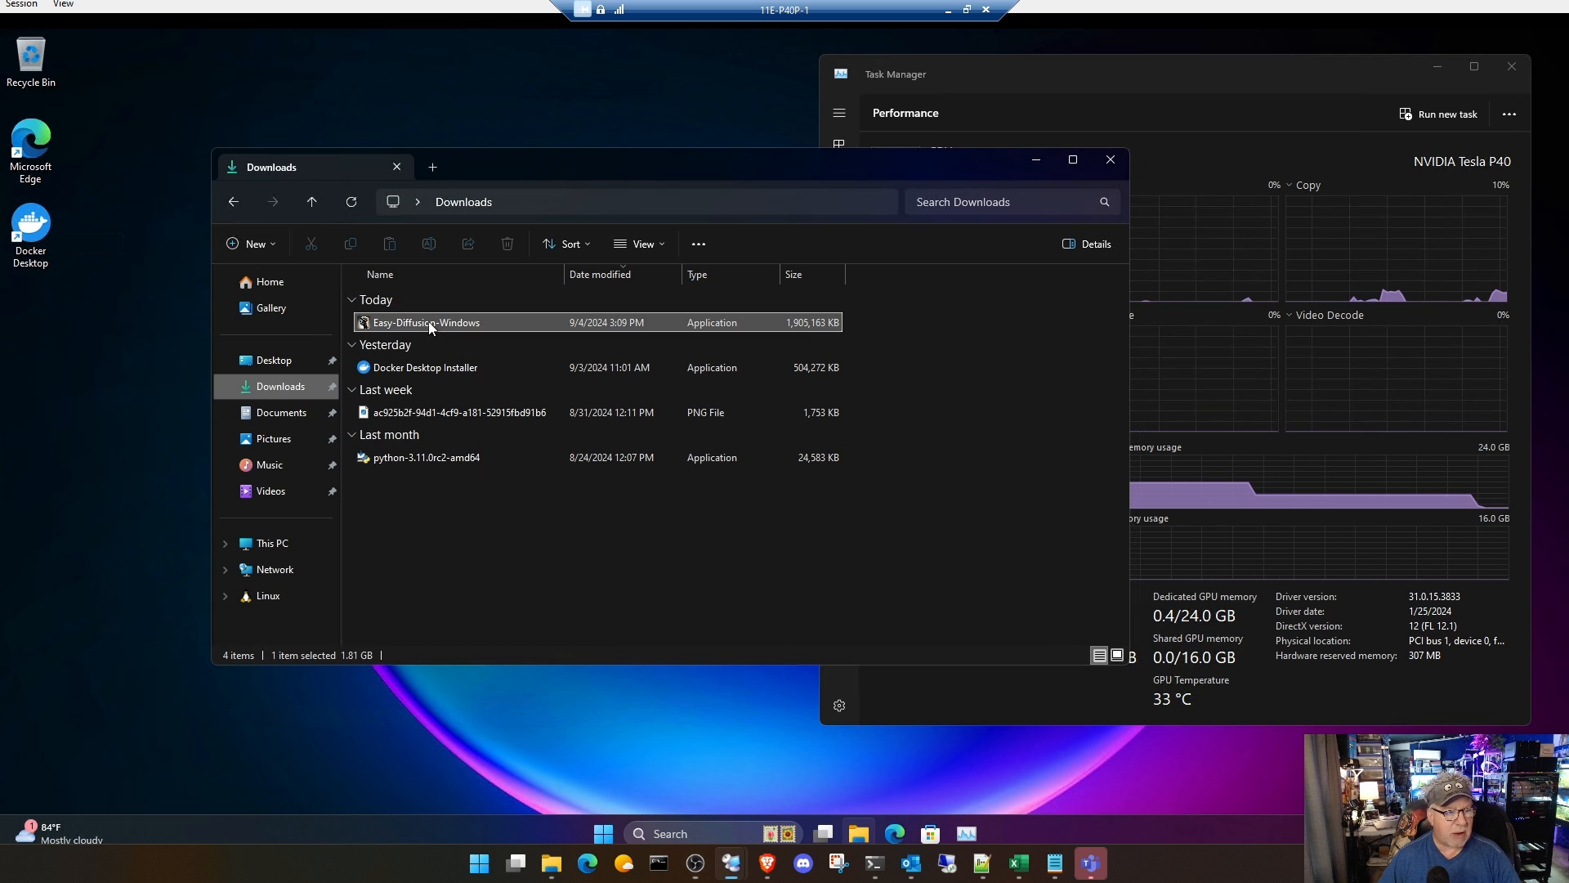
double_click(429, 323)
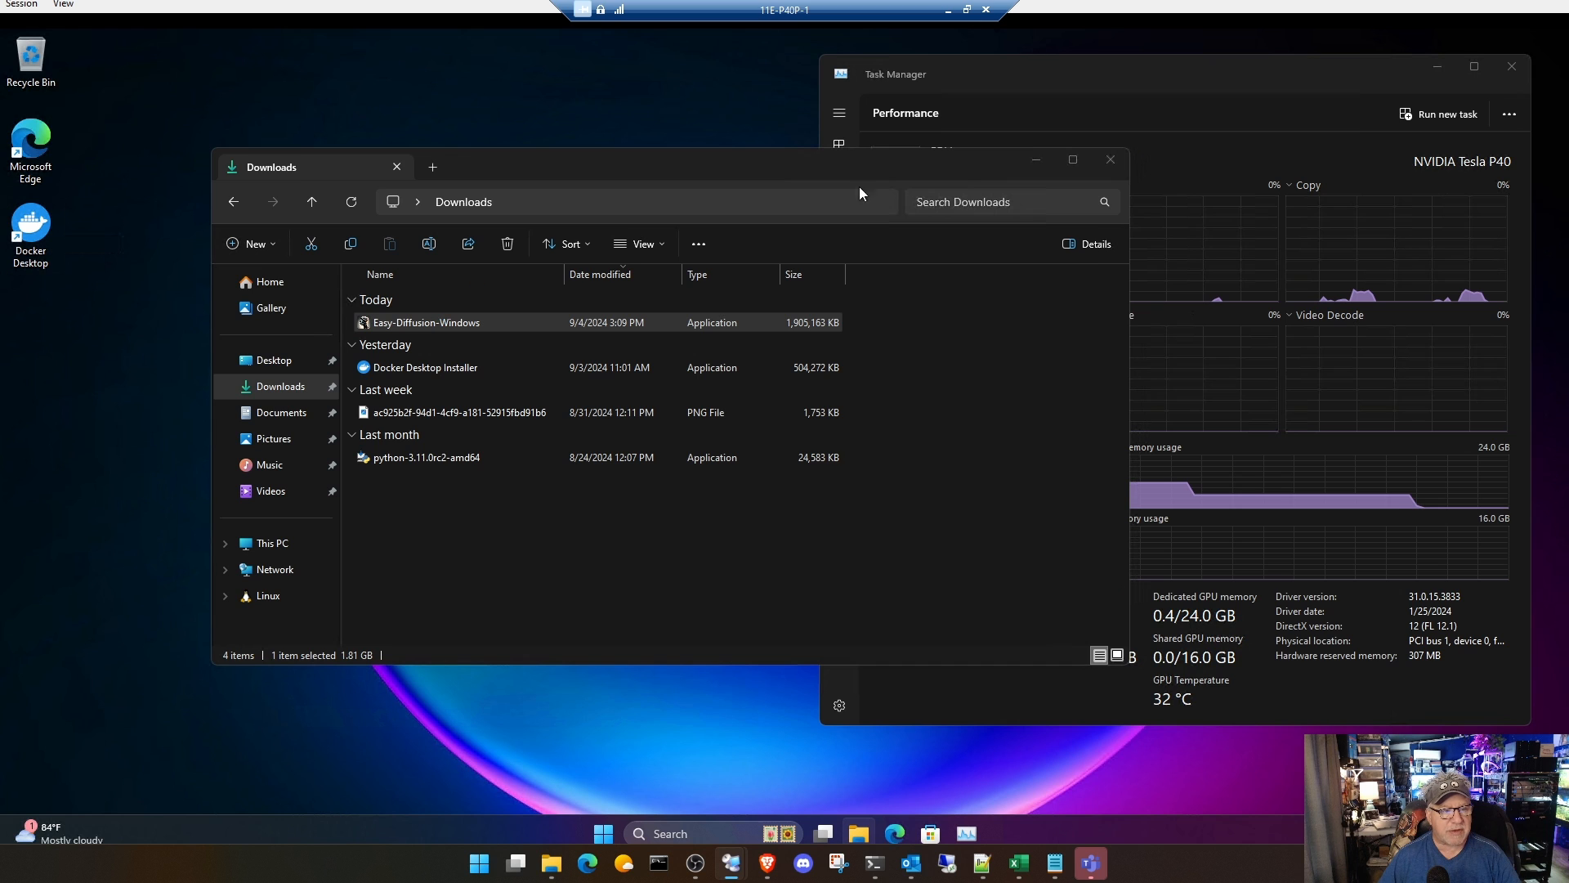
click(1164, 76)
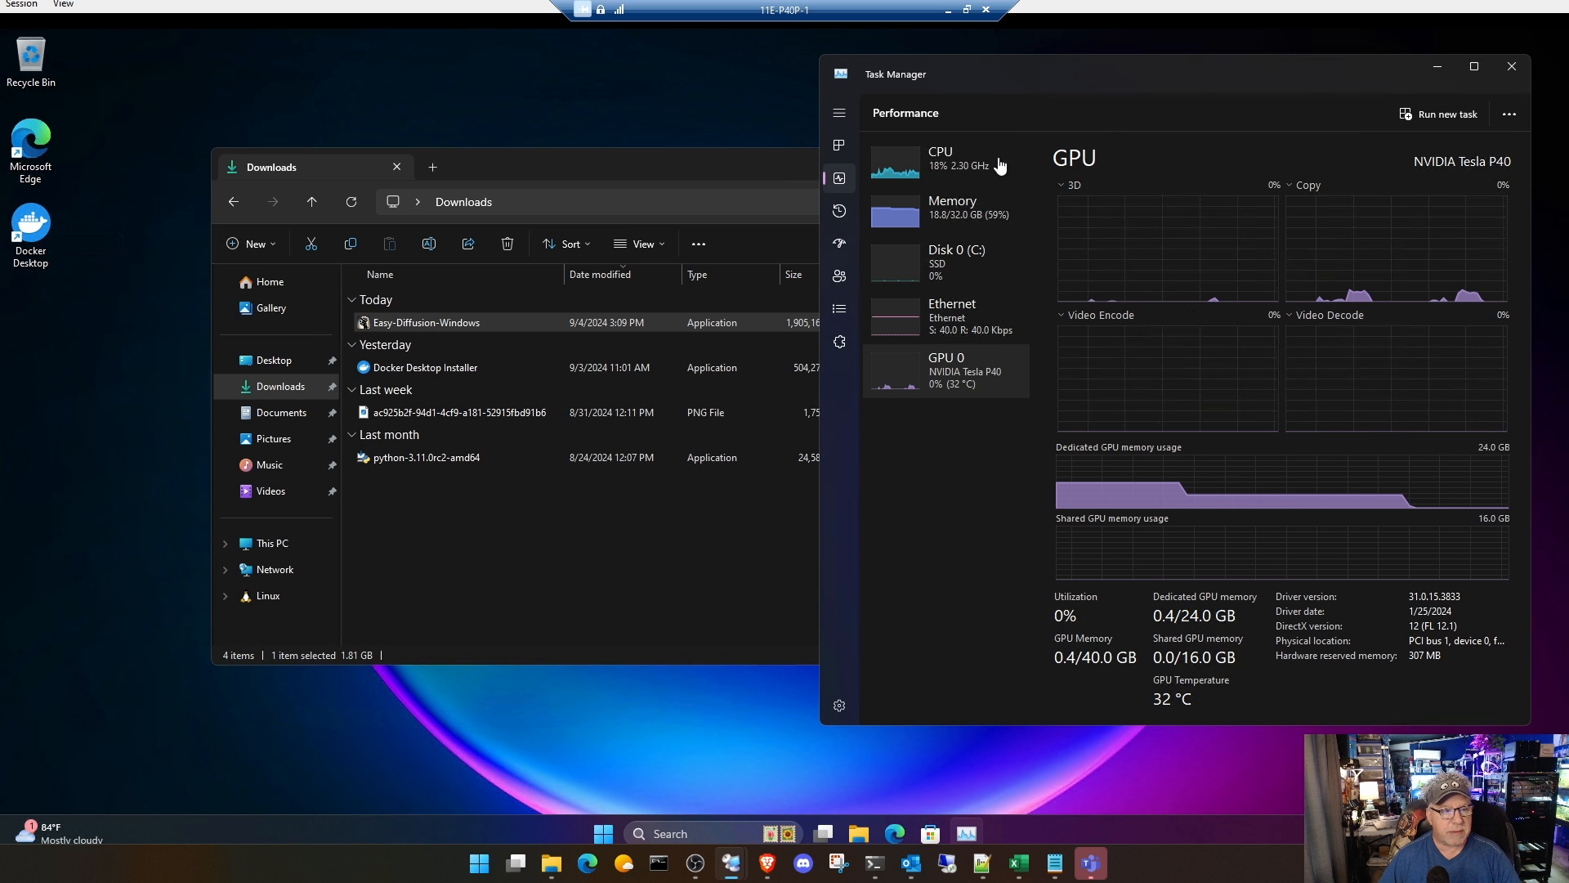
click(845, 144)
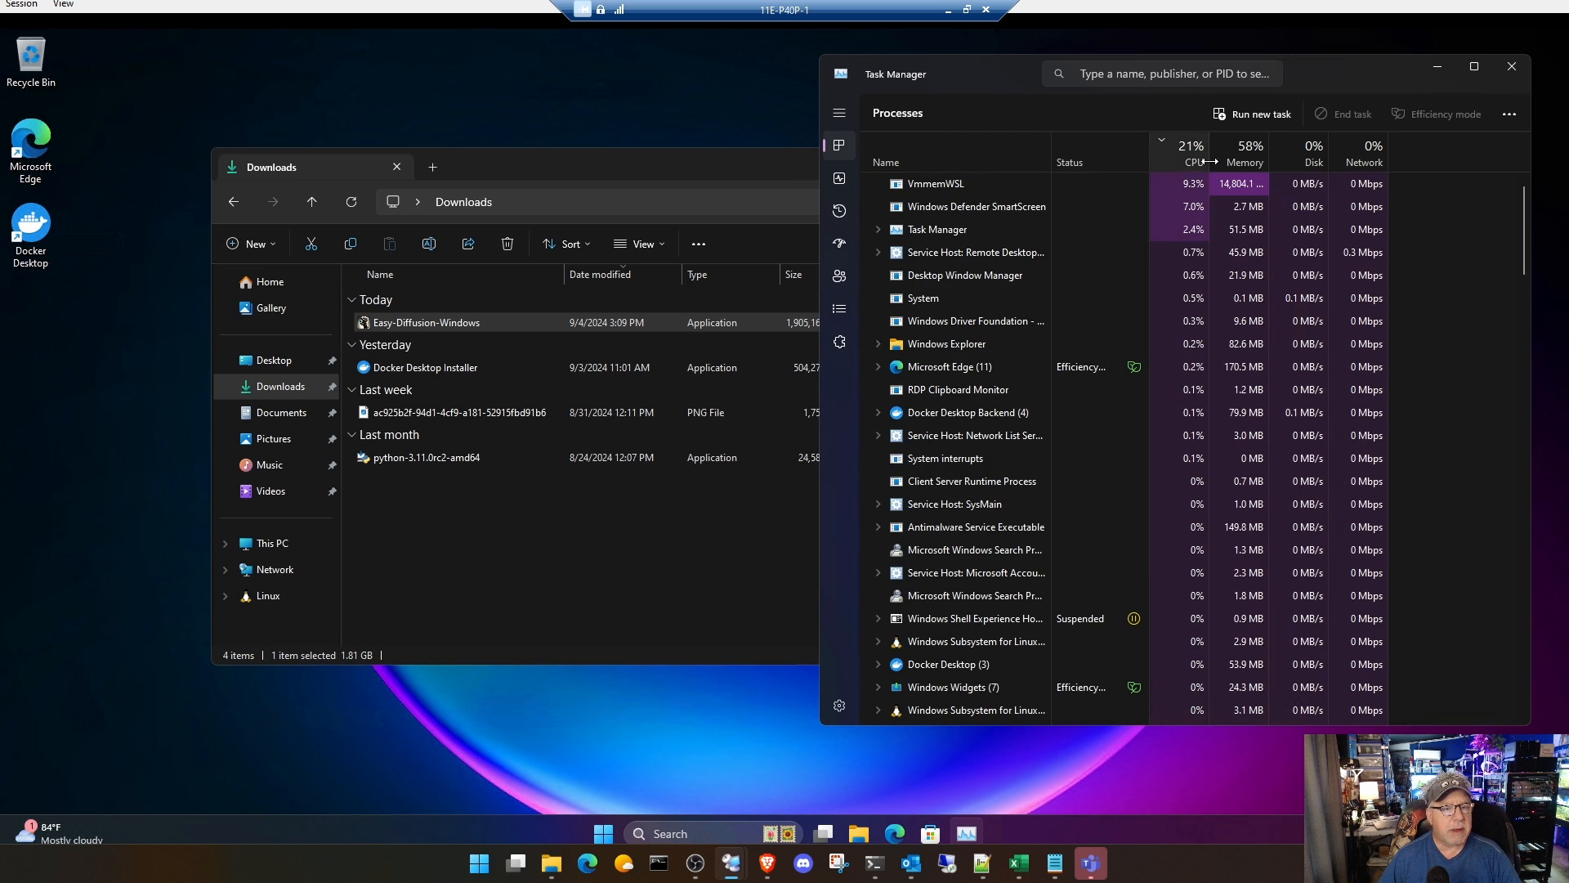
Step: Try to install Easy Diffusion 3.0: rerun its installer, clear File Explorer out of the way, and accept the license agreement
double_click(473, 323)
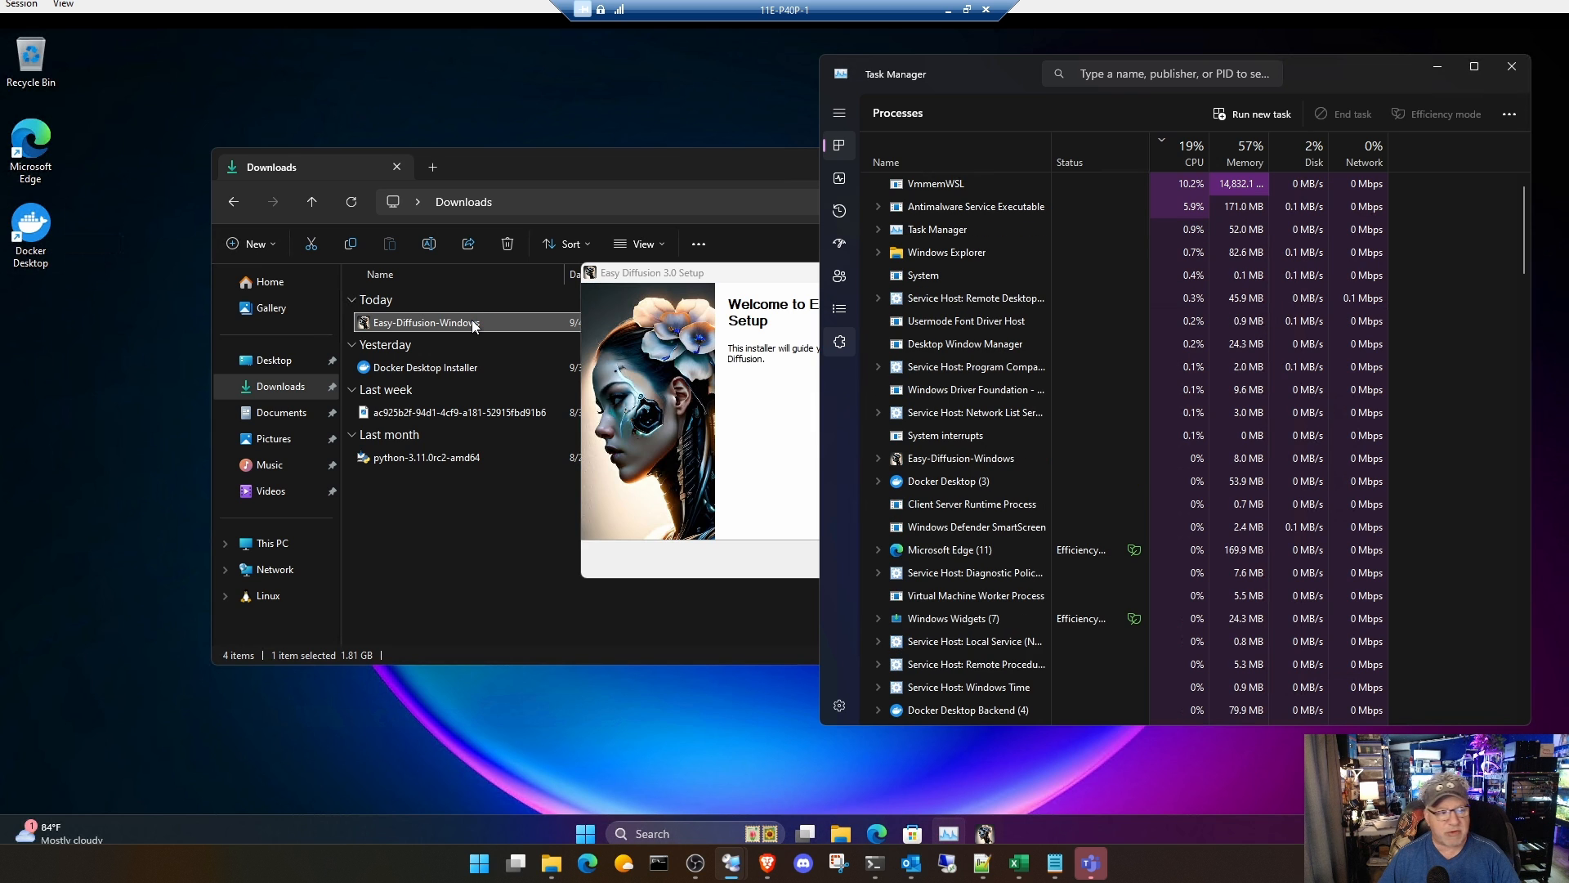
click(784, 160)
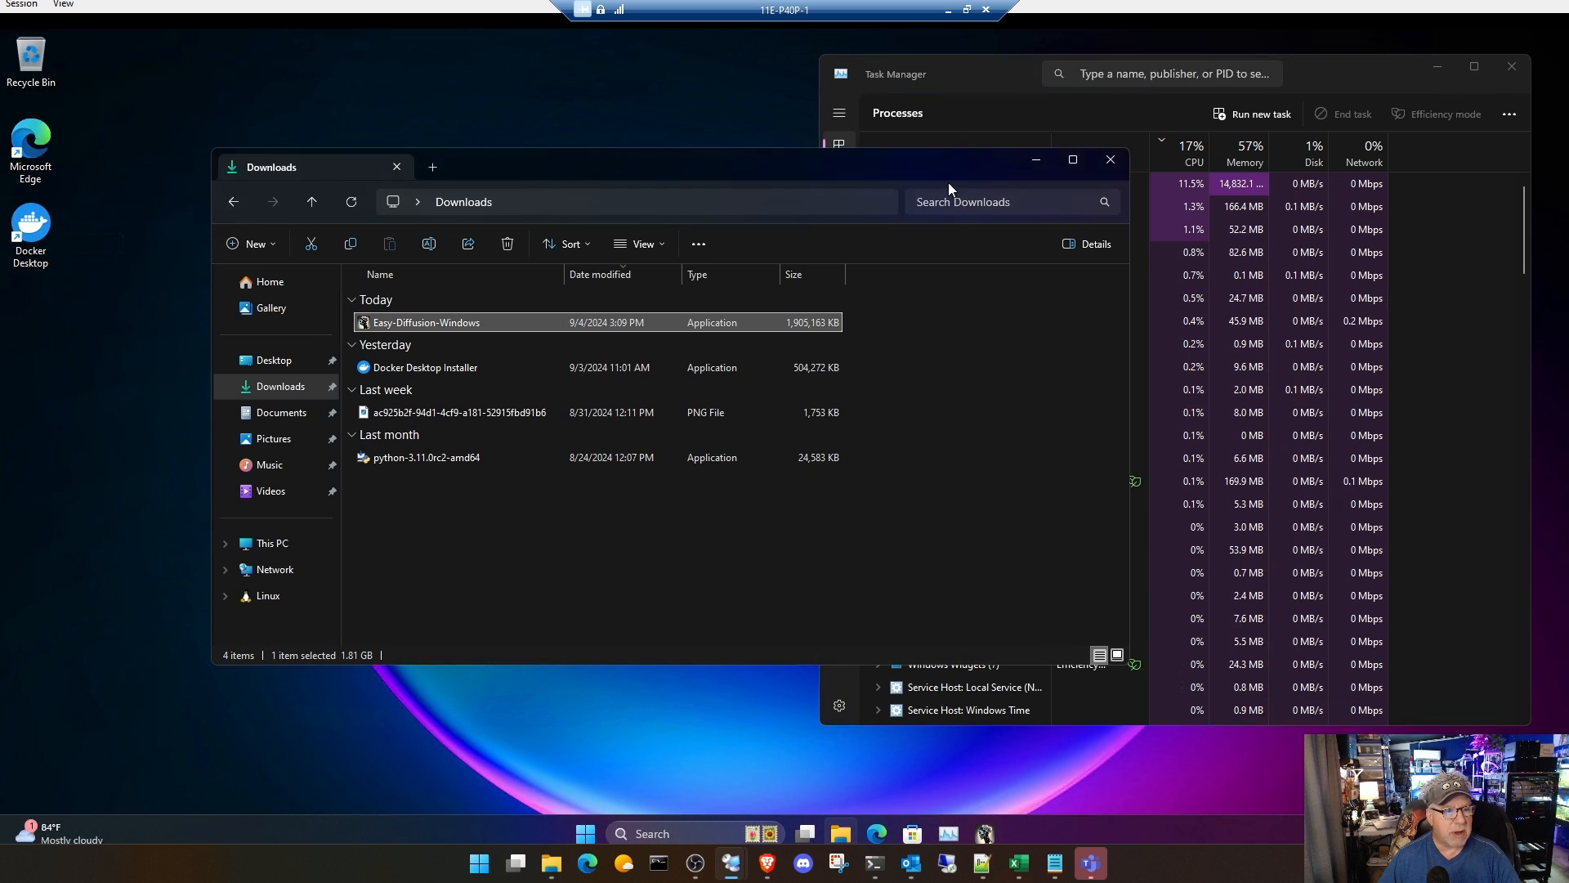
click(1036, 160)
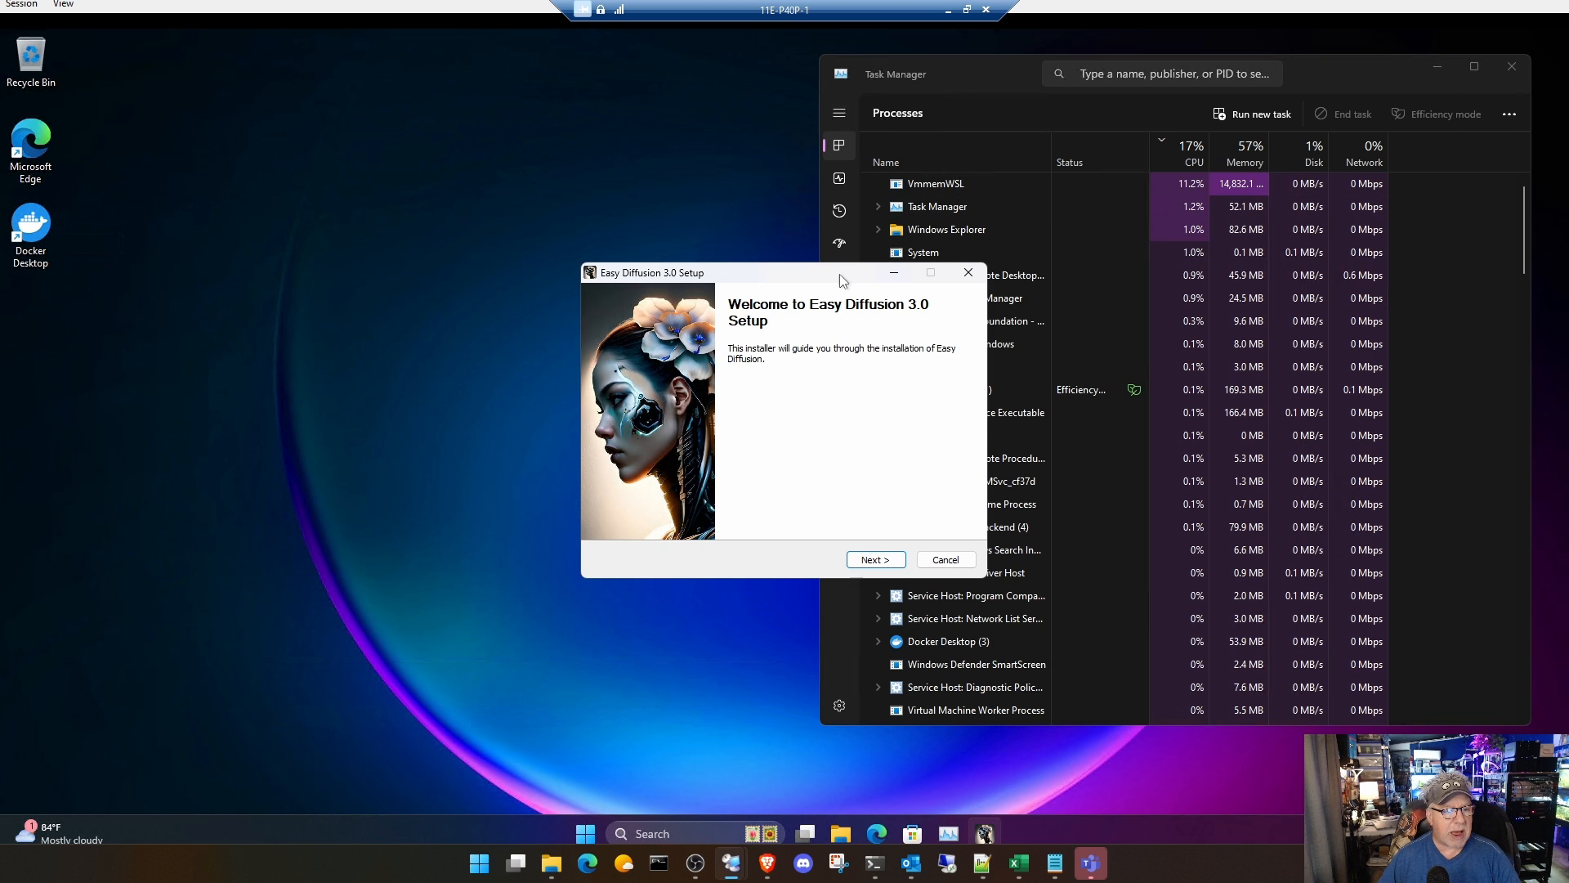
drag(721, 231, 609, 147)
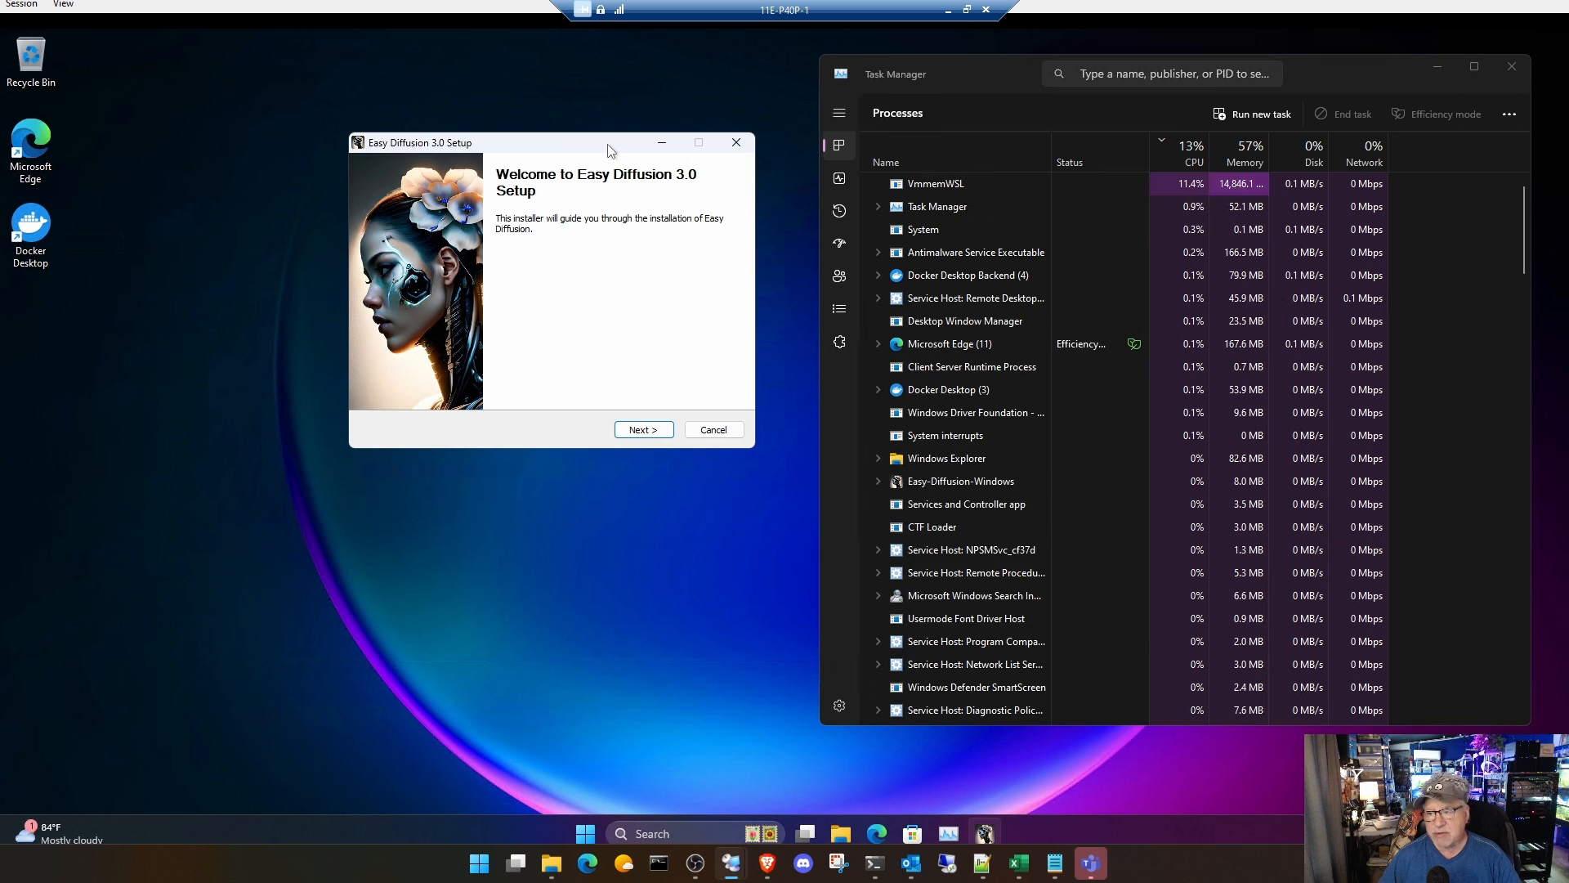
click(652, 431)
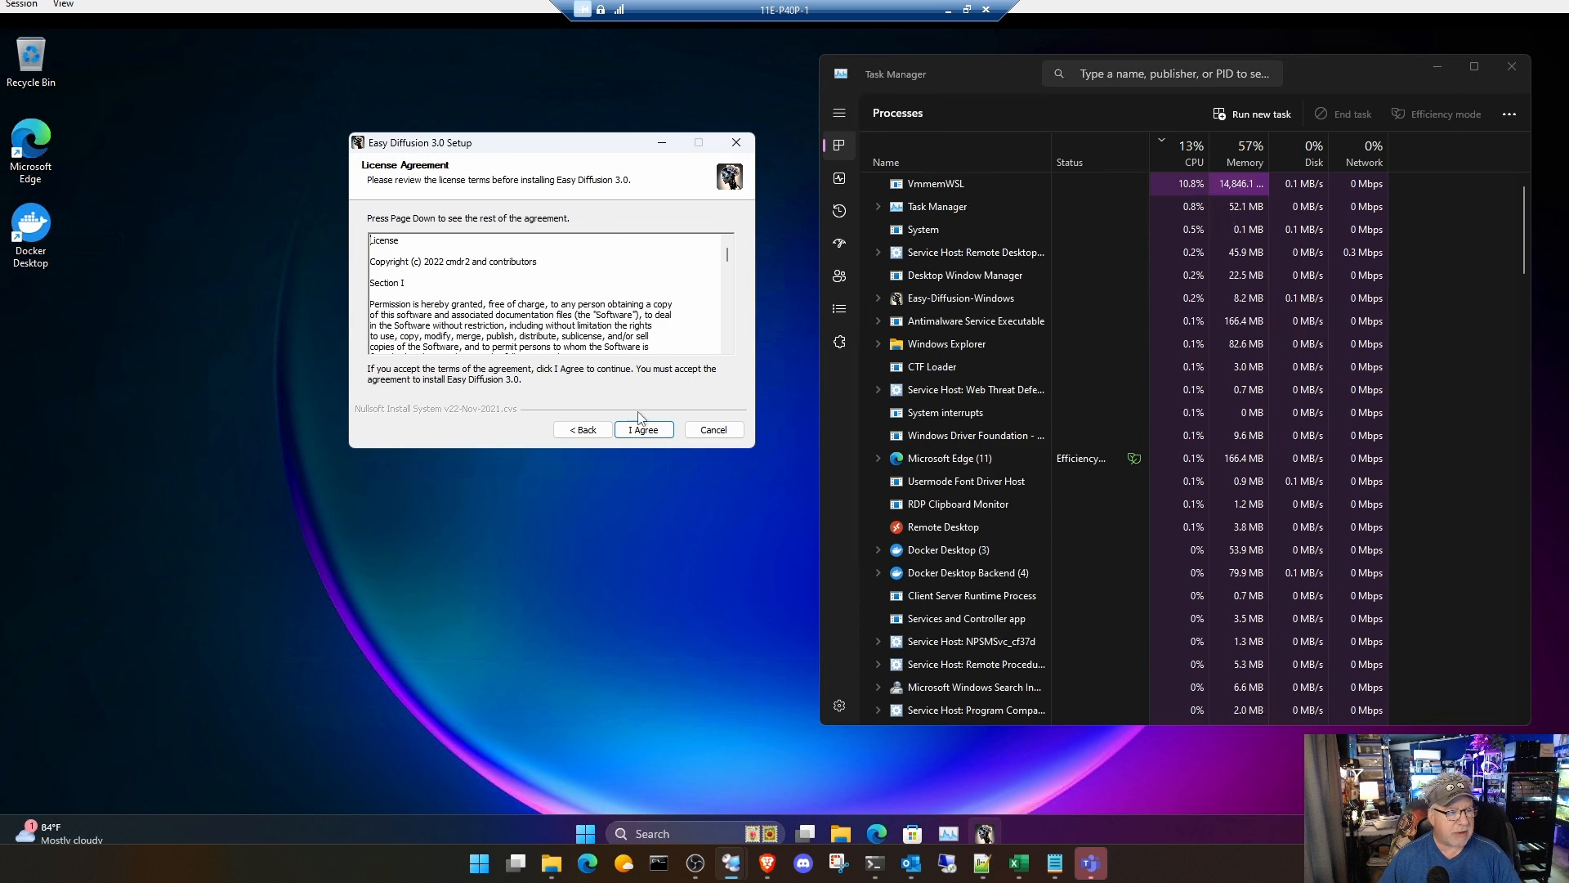
click(644, 430)
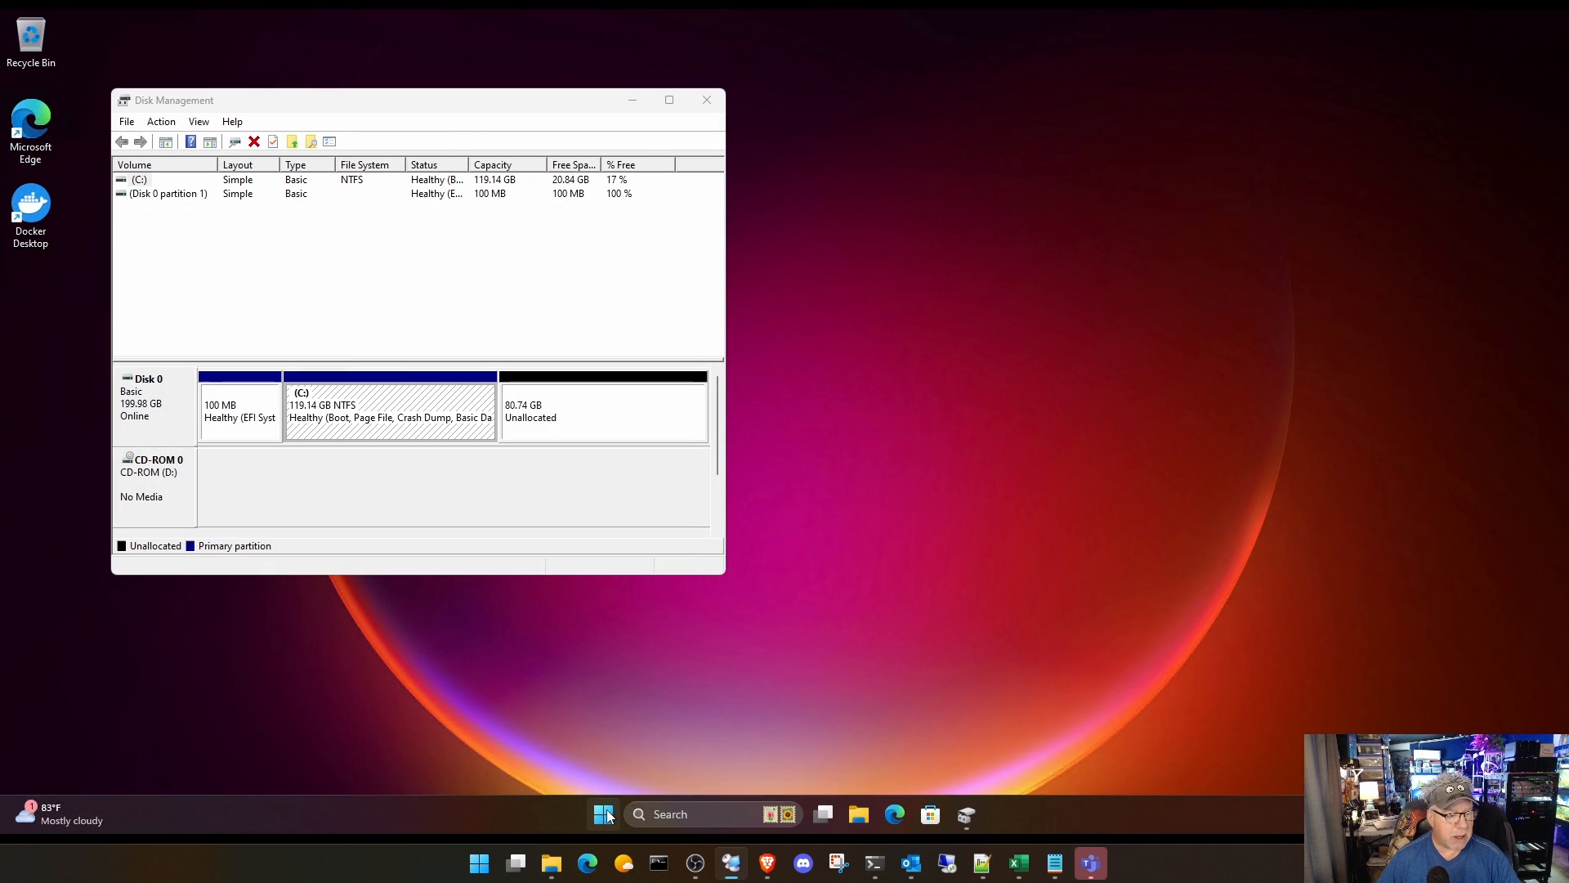
Step: Open Task Manager beside Disk Management and show its performance graphs
right_click(607, 815)
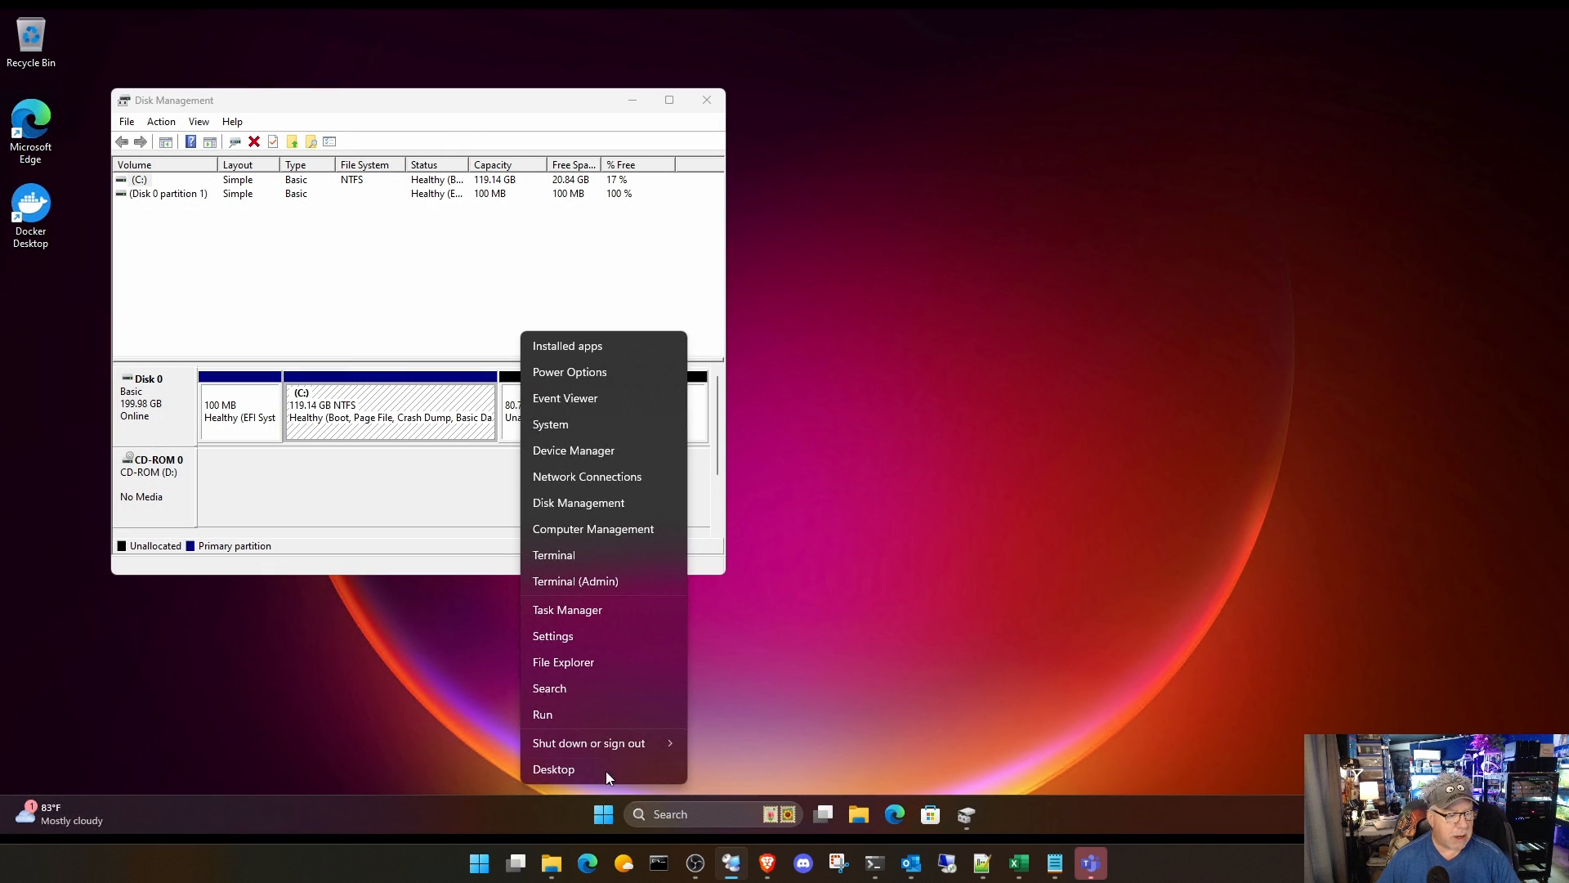
click(596, 610)
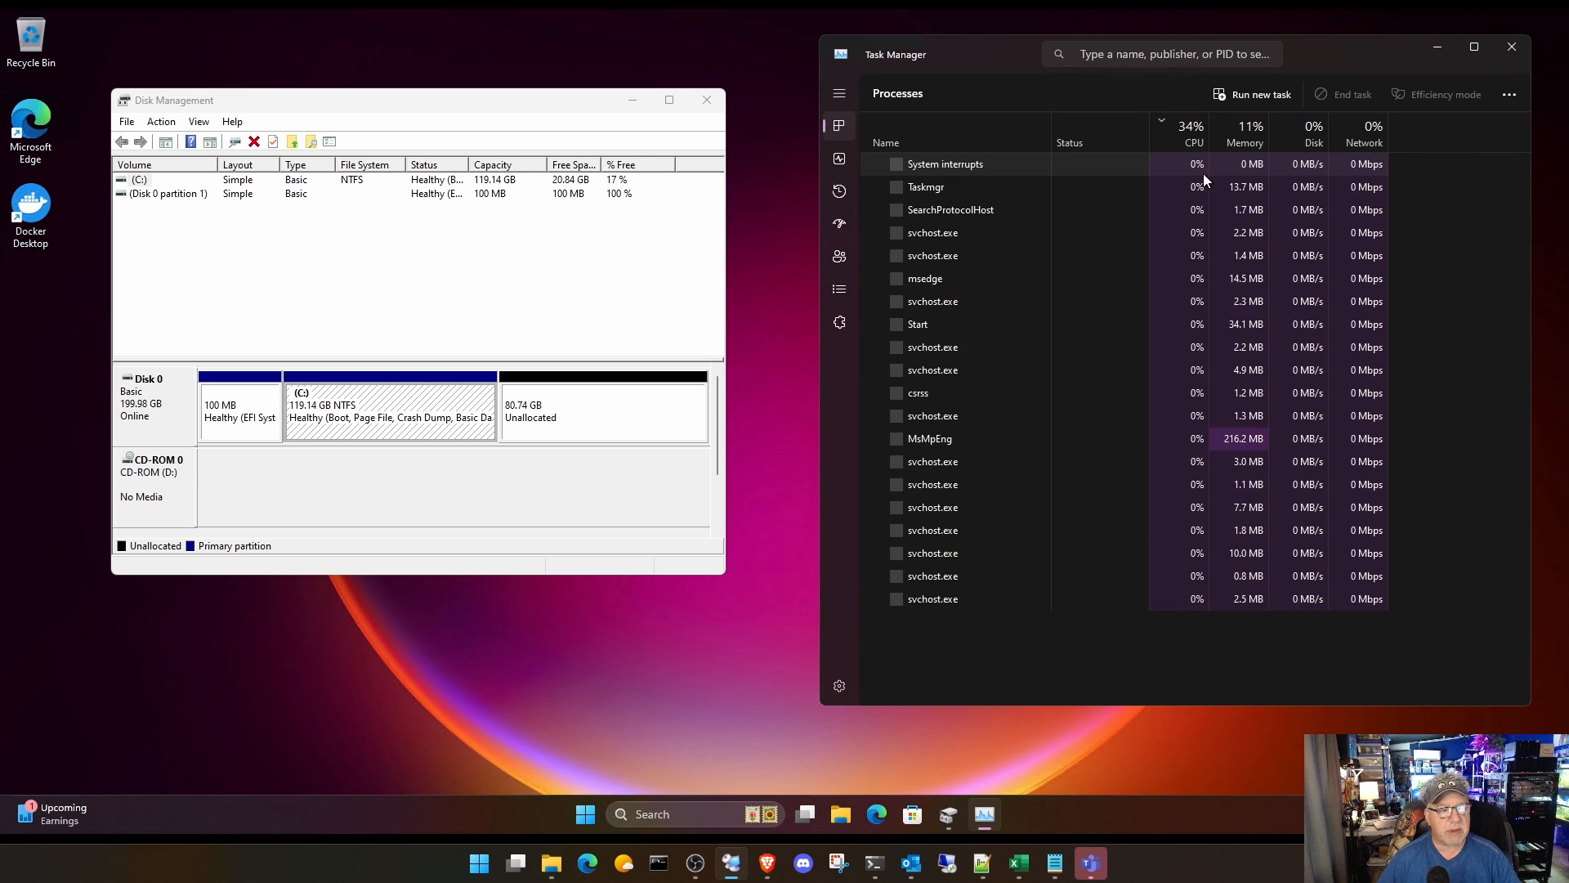
click(839, 158)
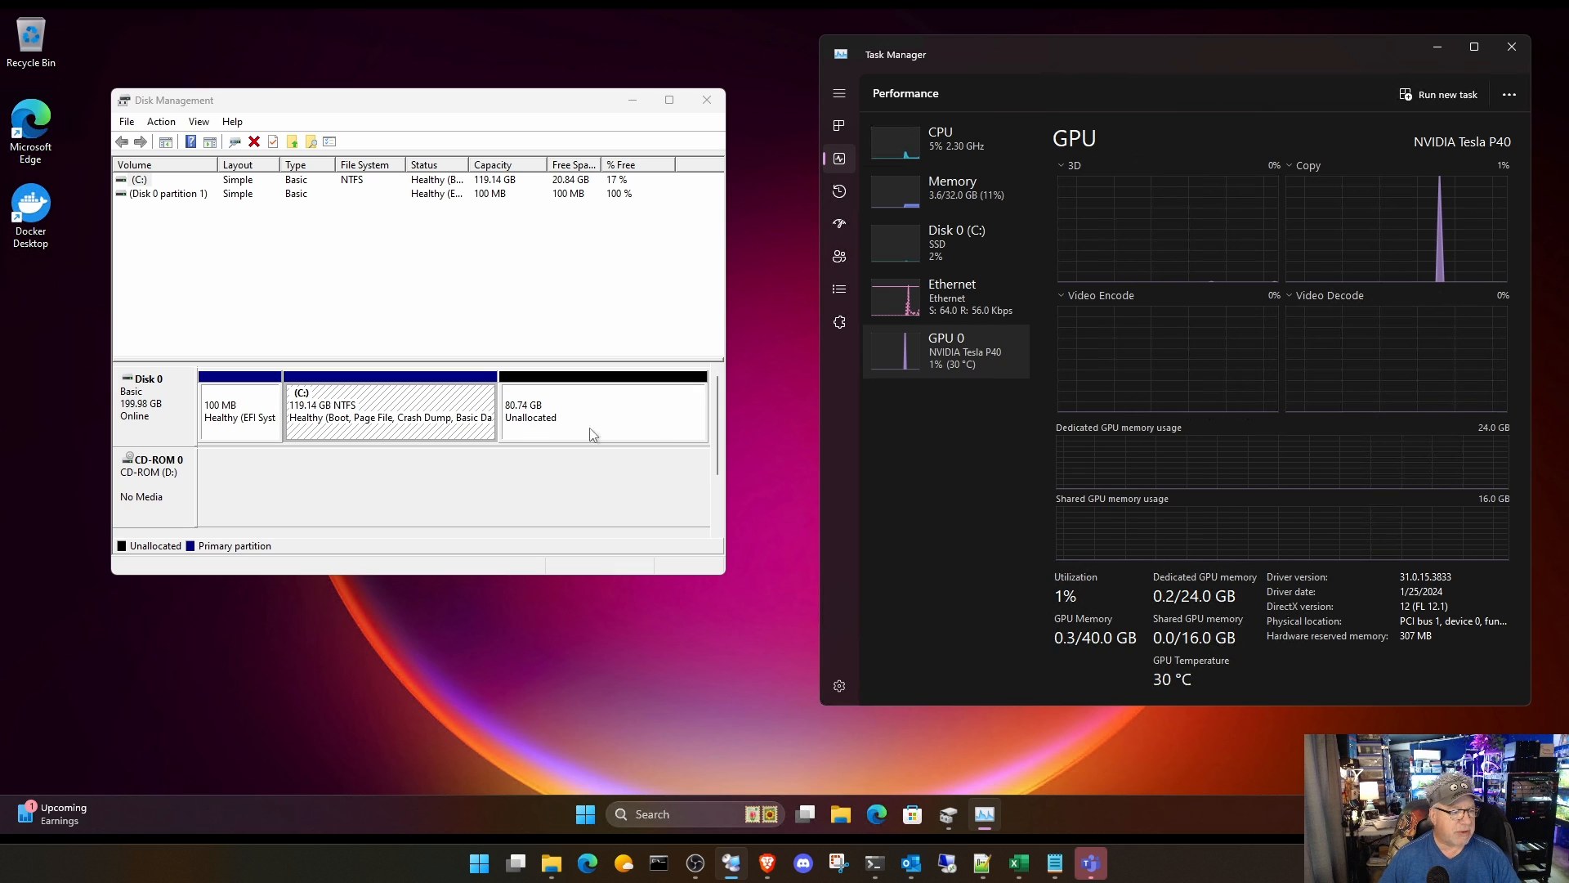
Step: Extend the C: volume with the adjacent 82677 MB of unallocated space on Disk 0, and close Disk Management
click(365, 411)
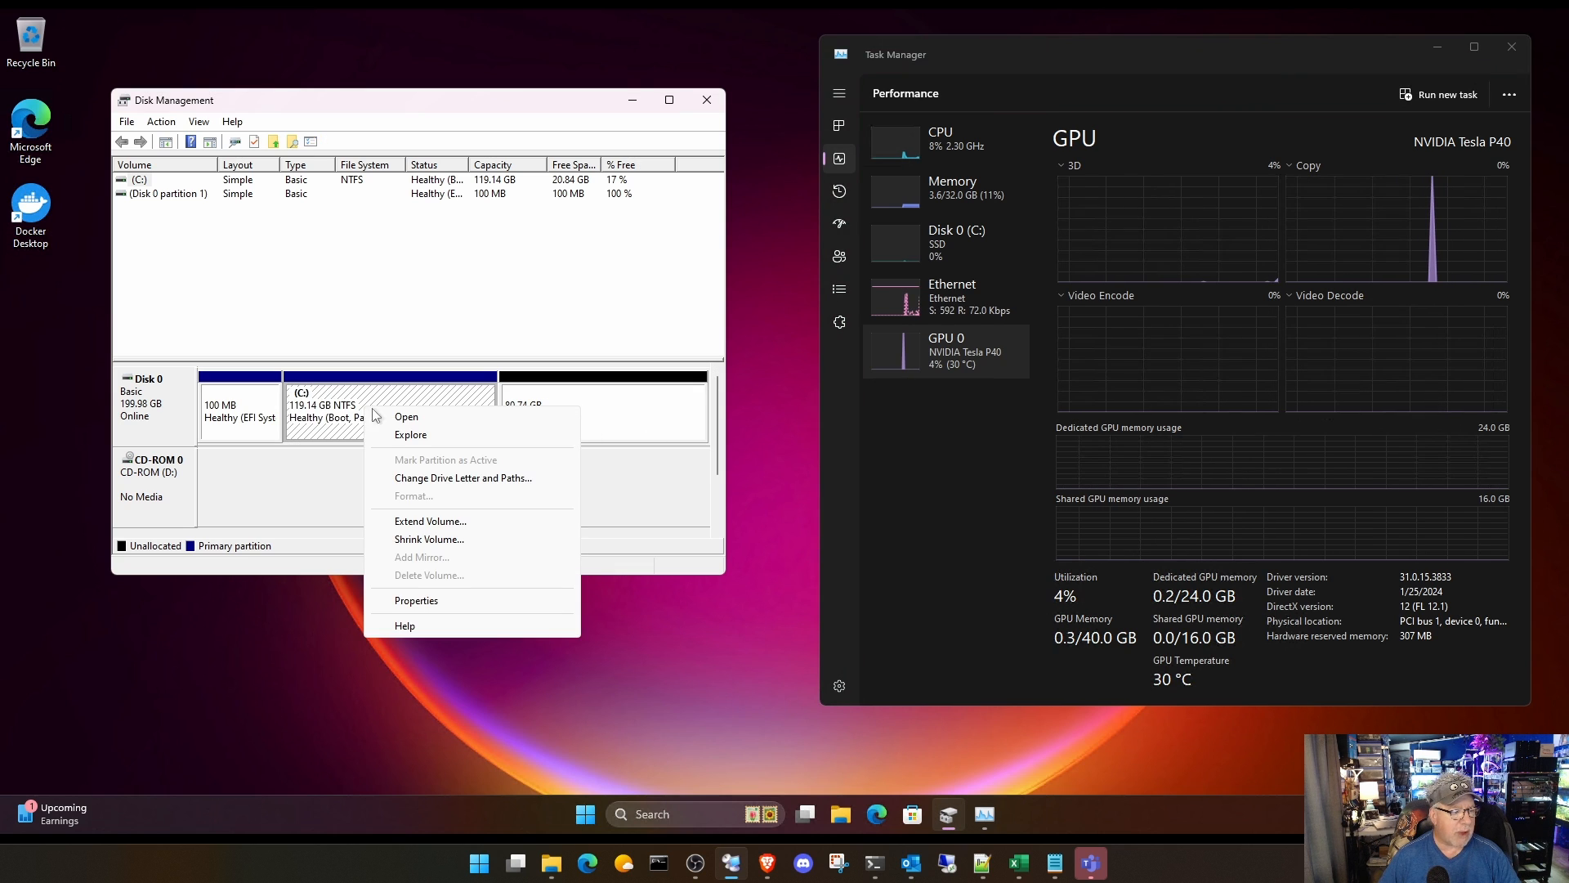
click(448, 522)
click(428, 486)
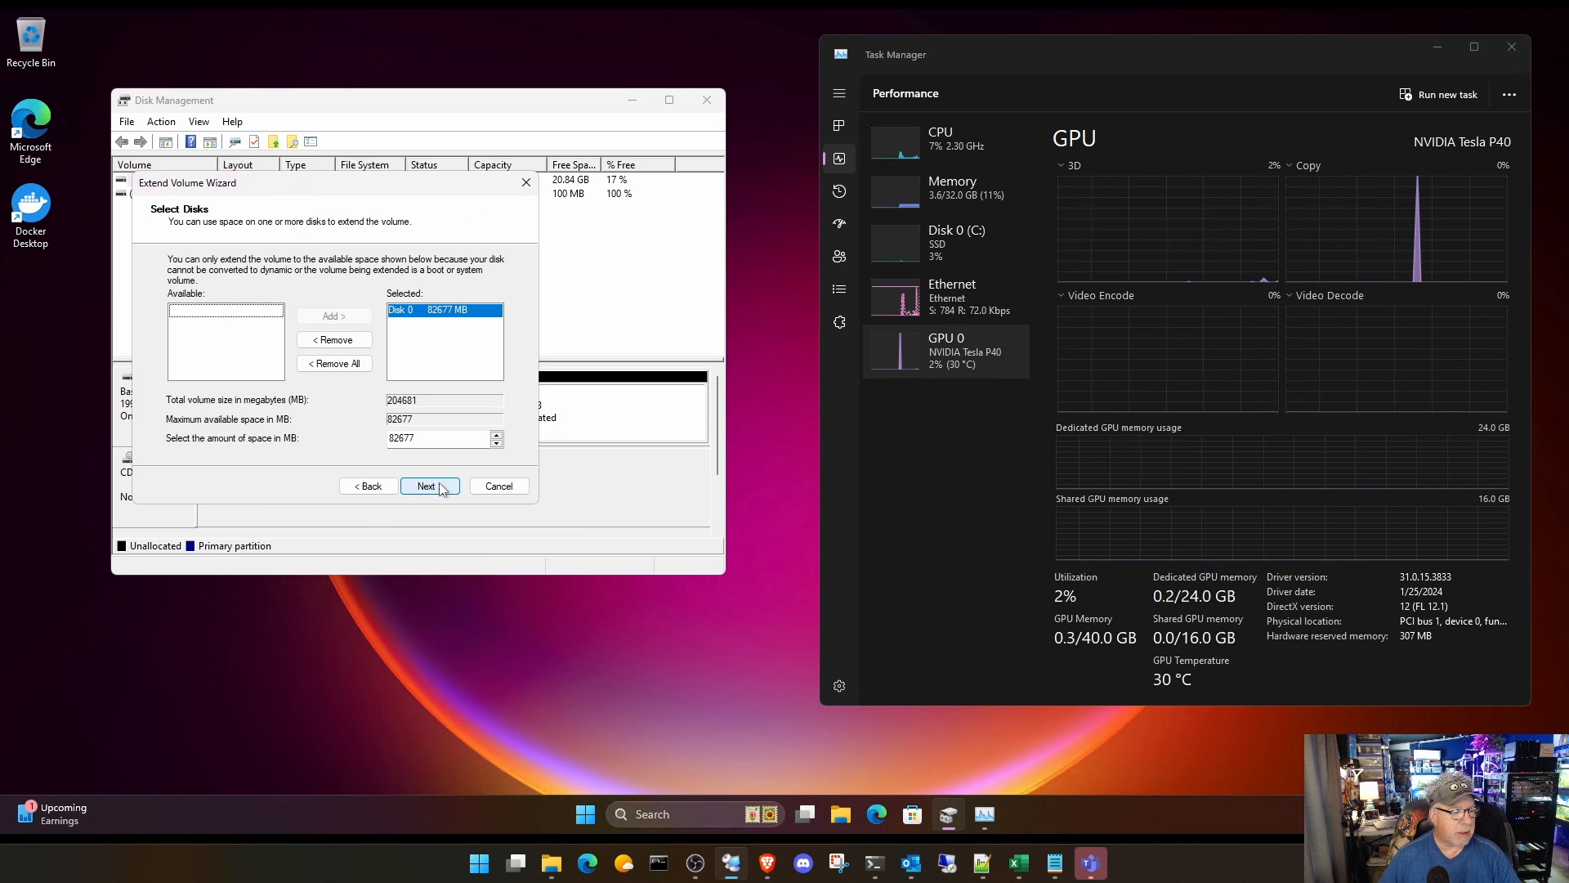
click(428, 486)
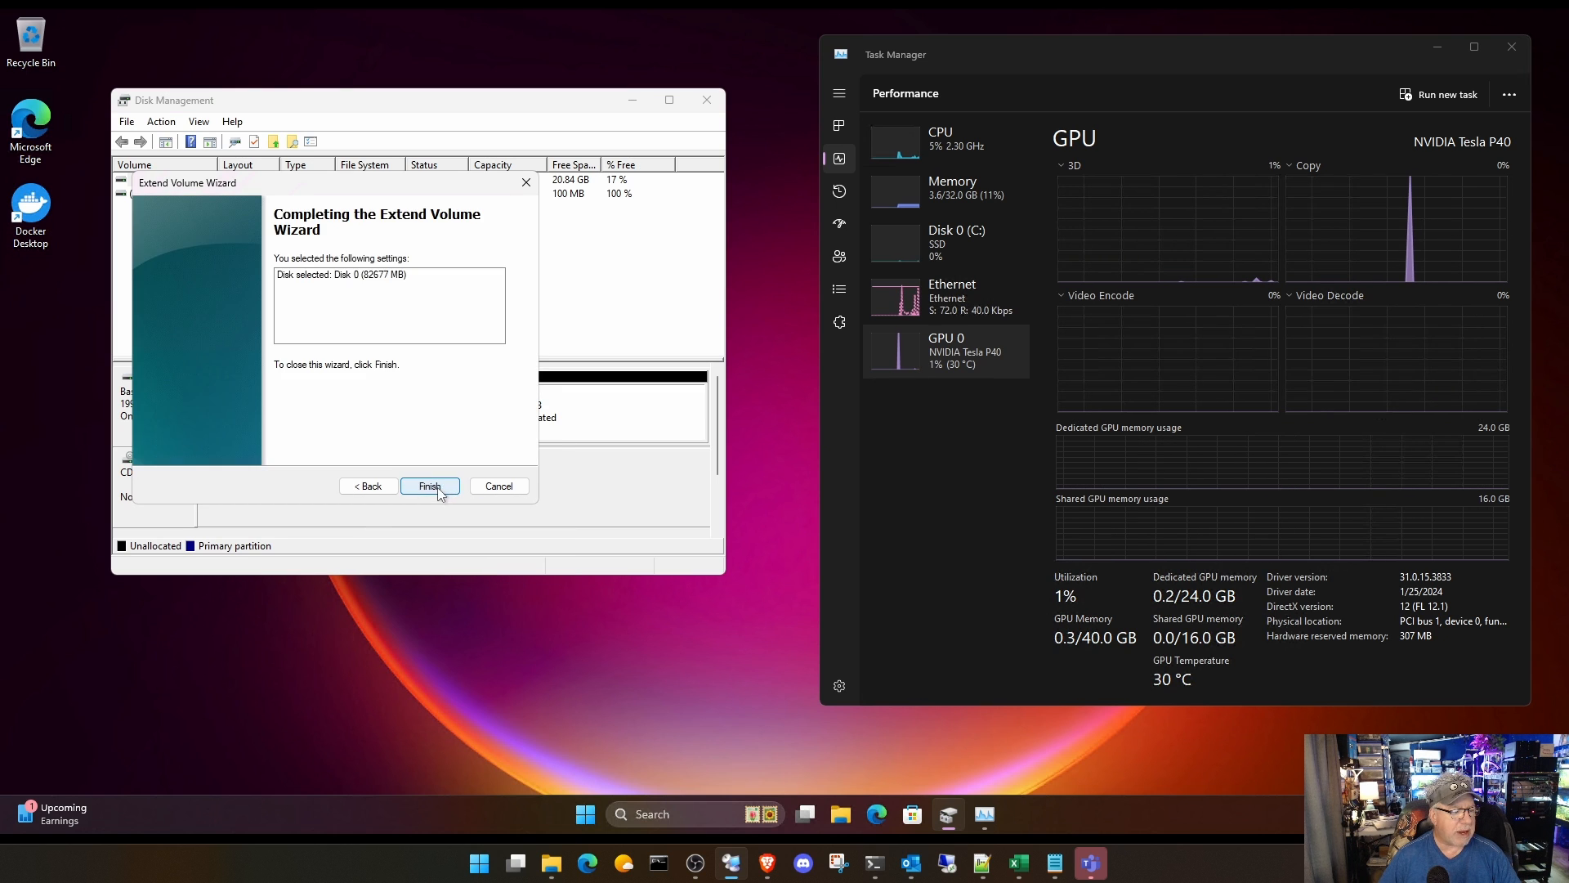
click(429, 486)
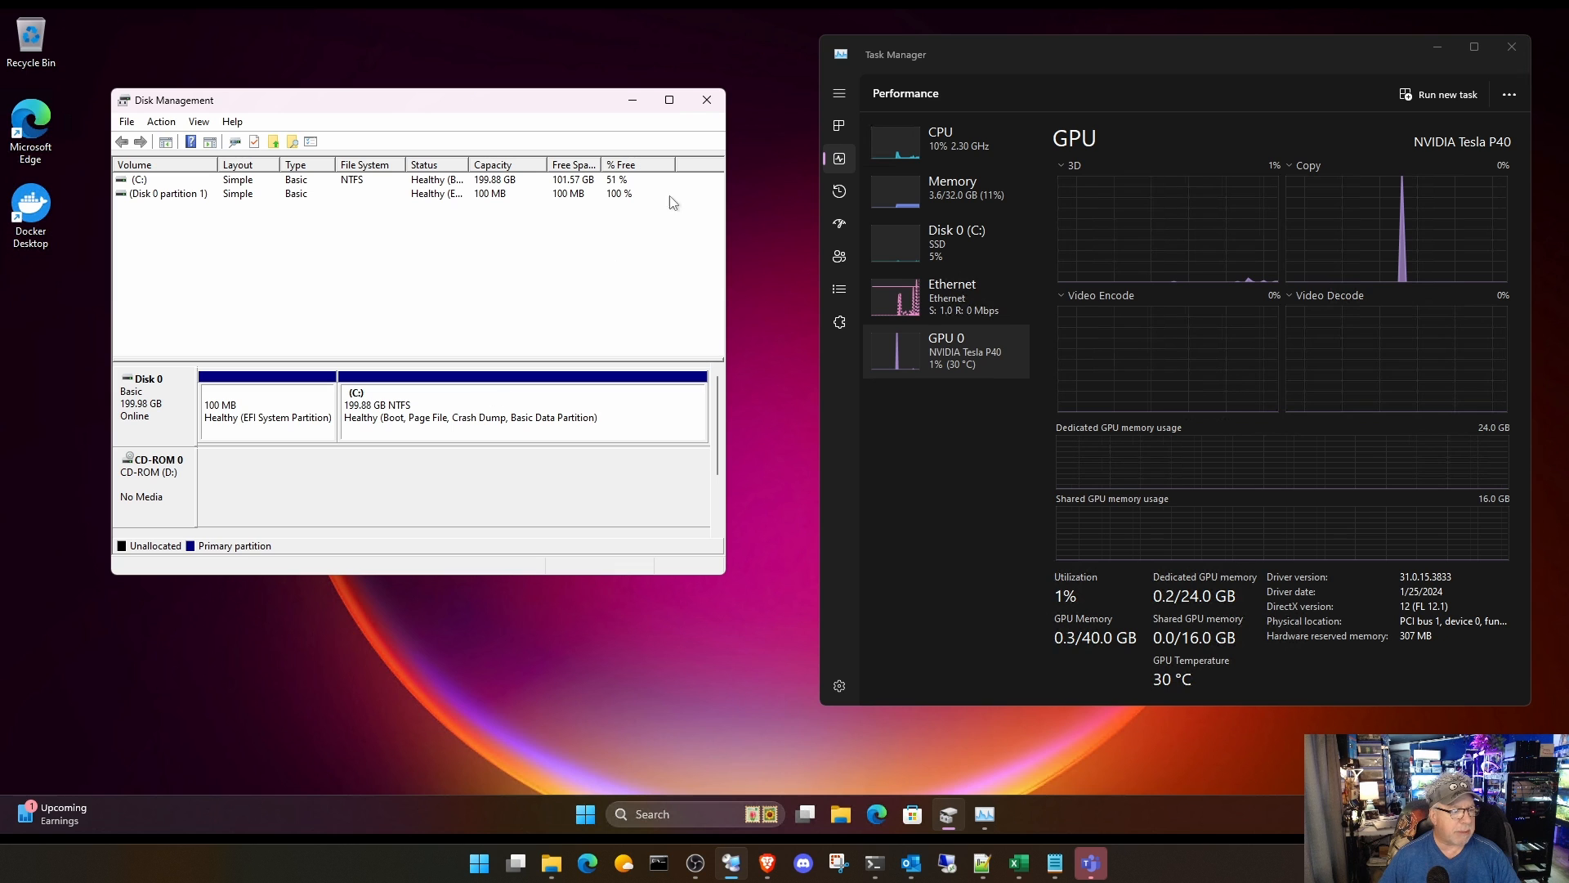
click(707, 101)
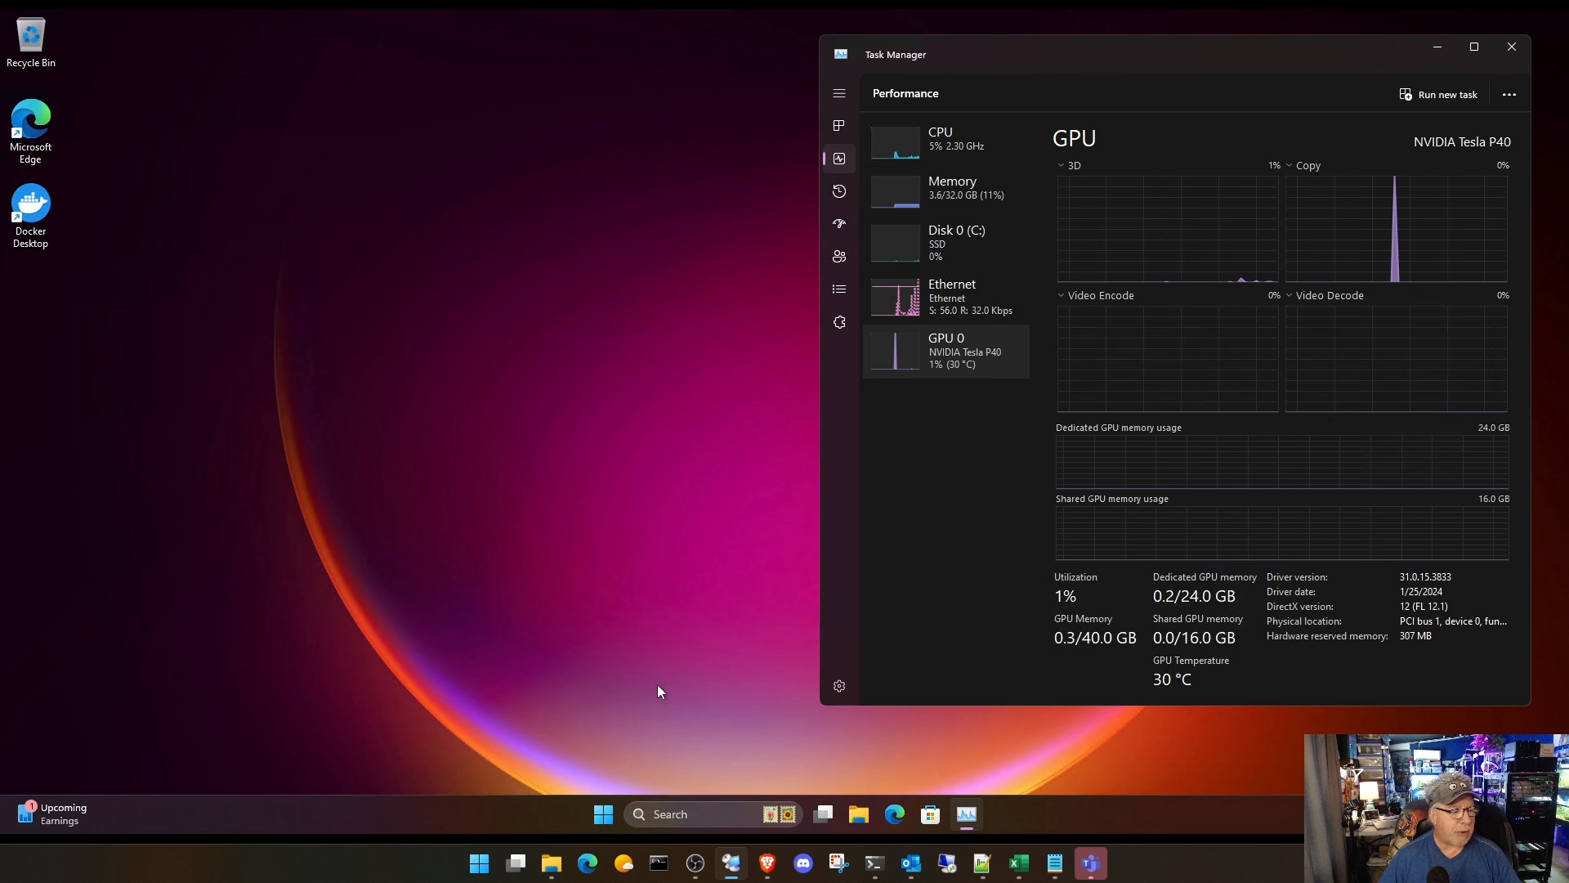
Step: Launch the Easy-Diffusion-Windows installer from the Downloads folder and bring Task Manager forward to watch the load
click(858, 815)
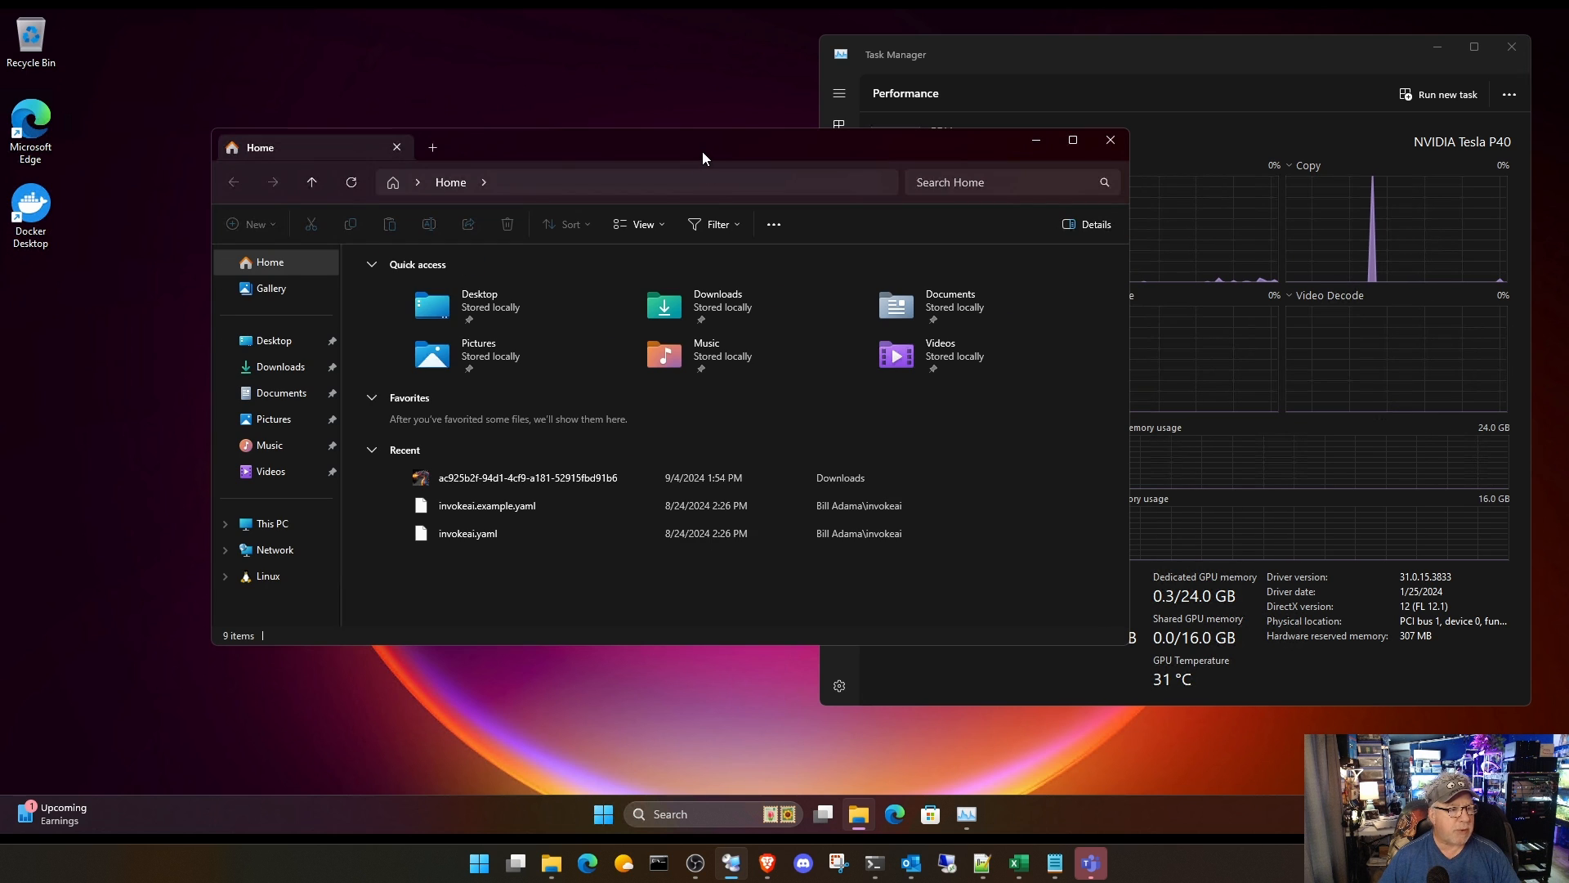
click(274, 369)
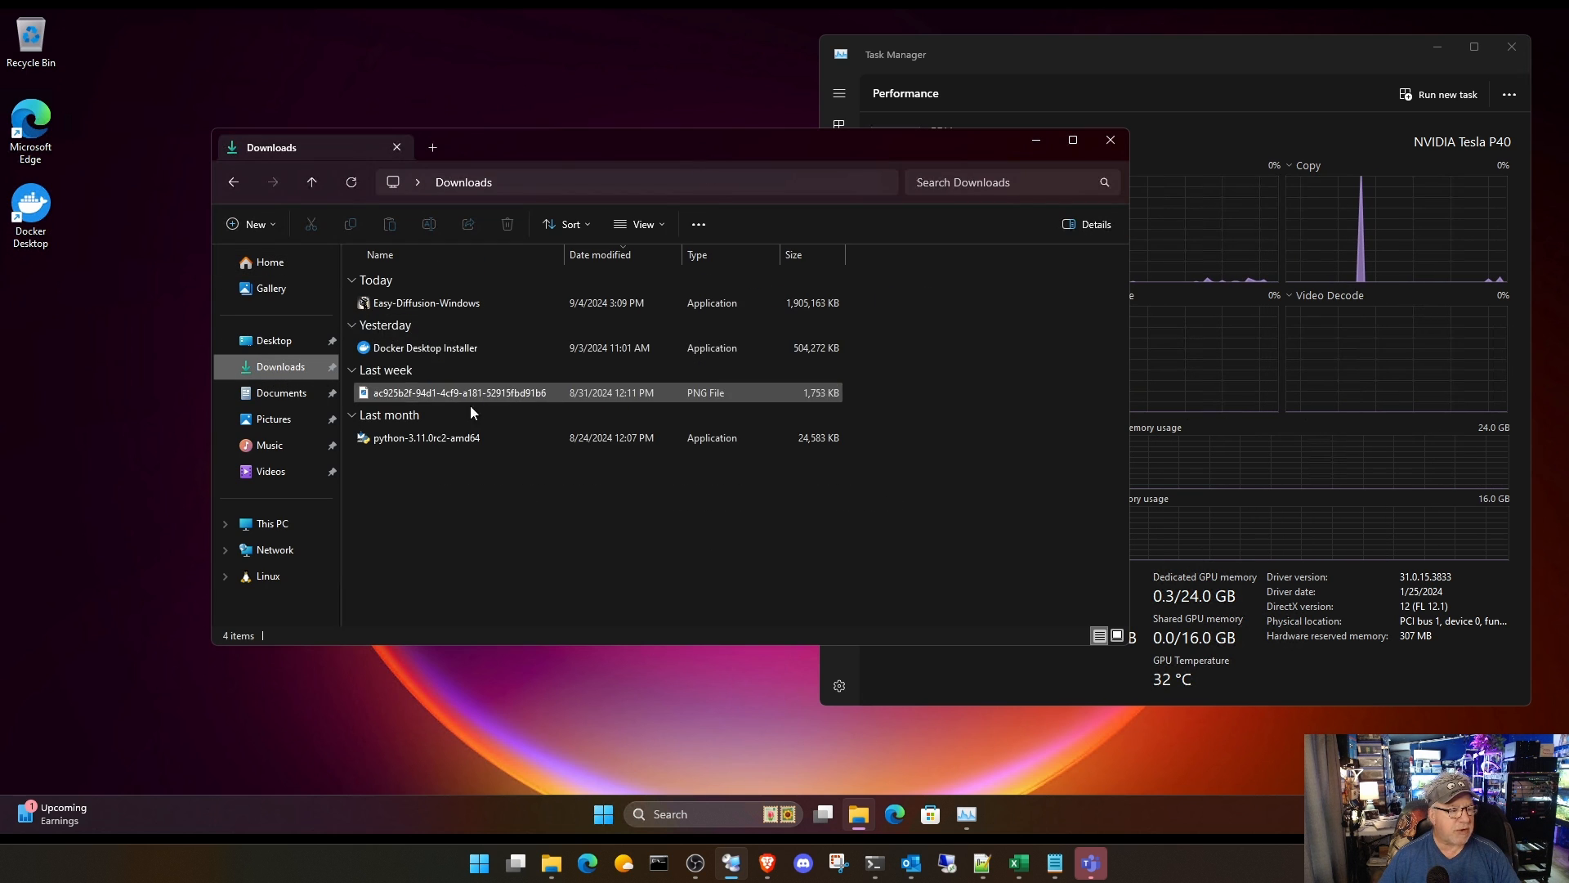
double_click(461, 306)
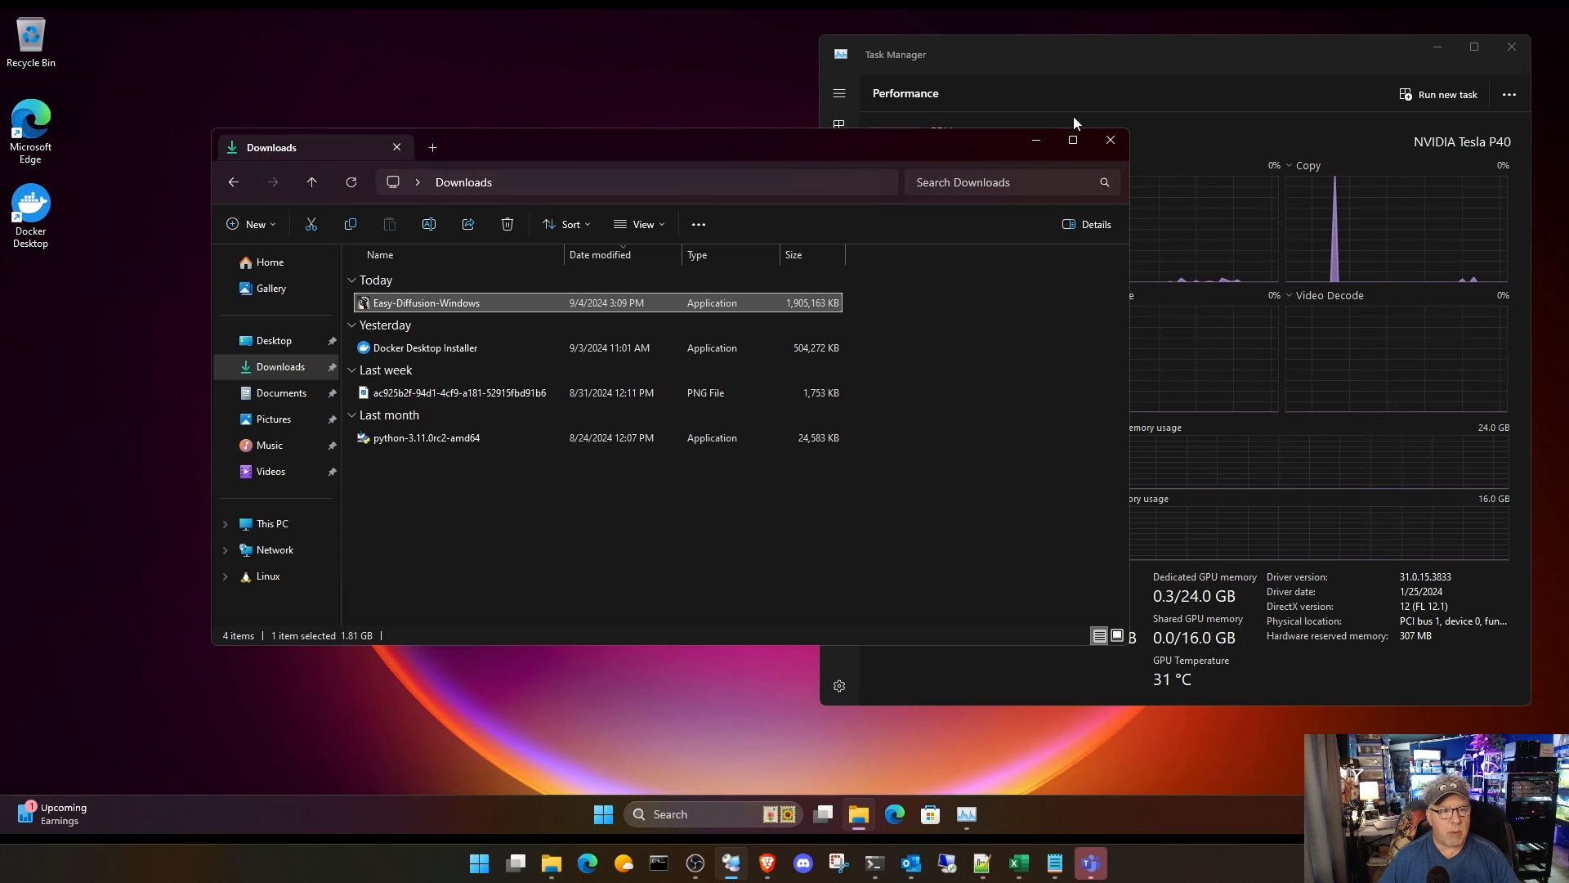
click(1171, 60)
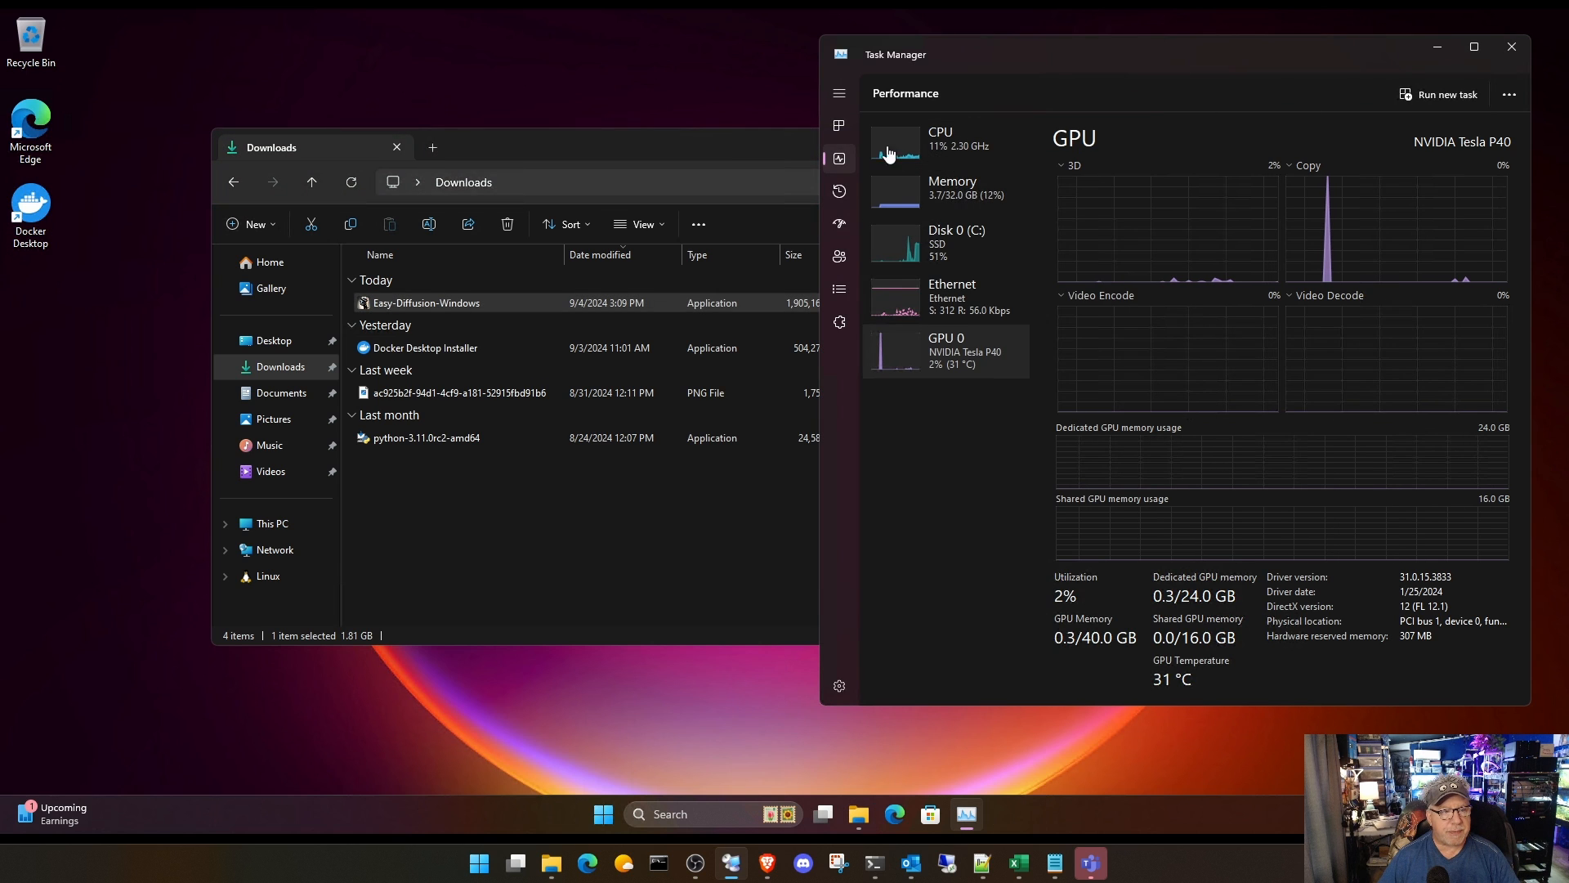
Step: With Task Manager listing processes, install Easy Diffusion 3.0 to C:\EasyDiffusion, create a desktop shortcut, and finish setup without running it
click(842, 125)
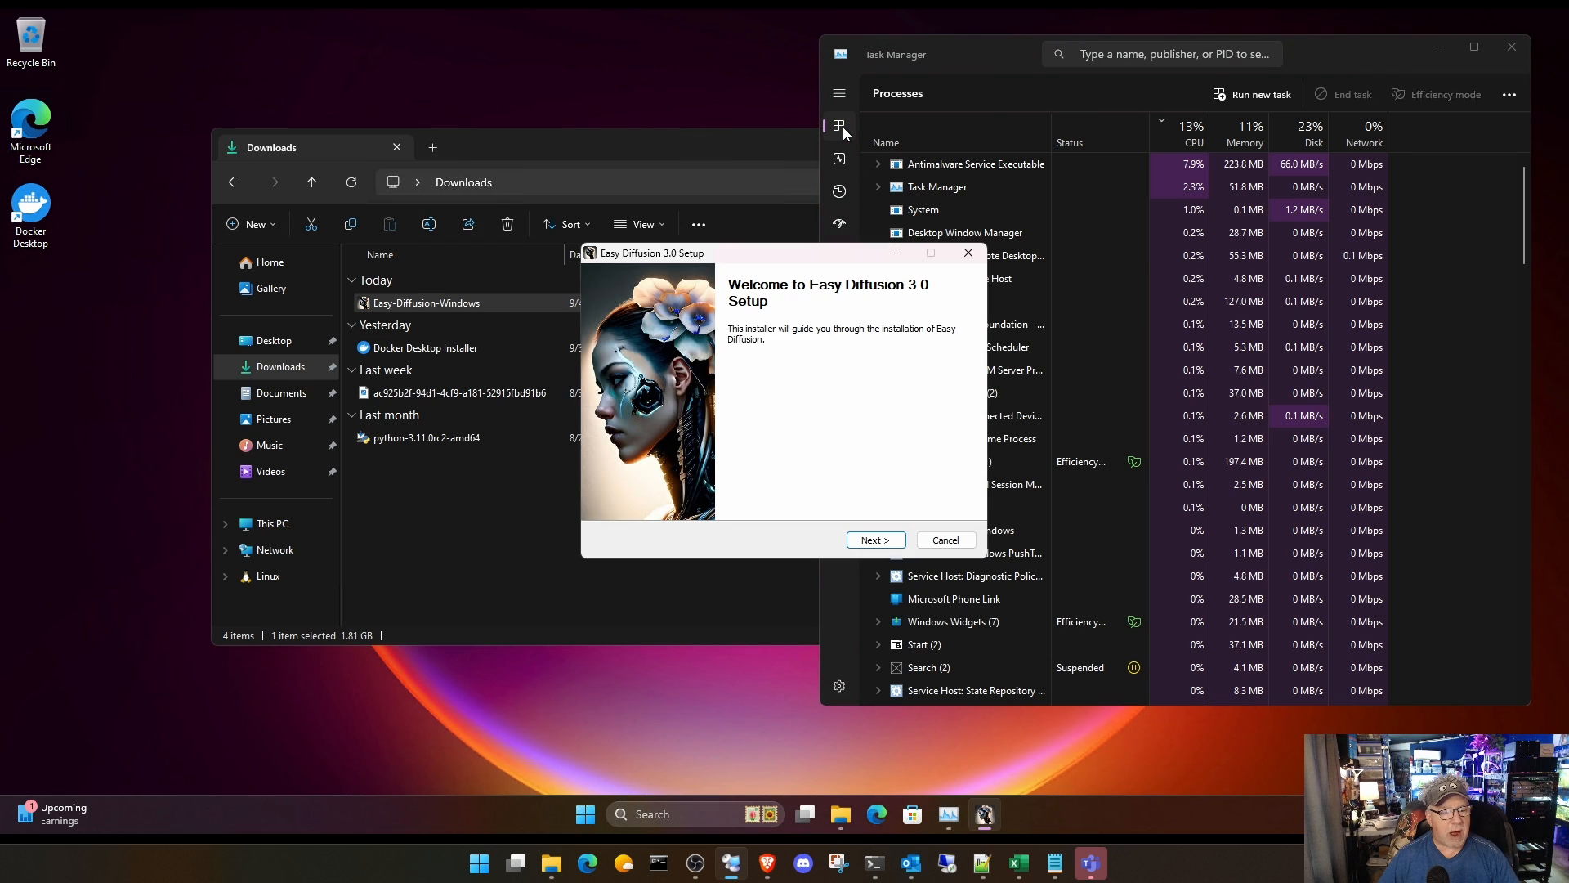
click(876, 540)
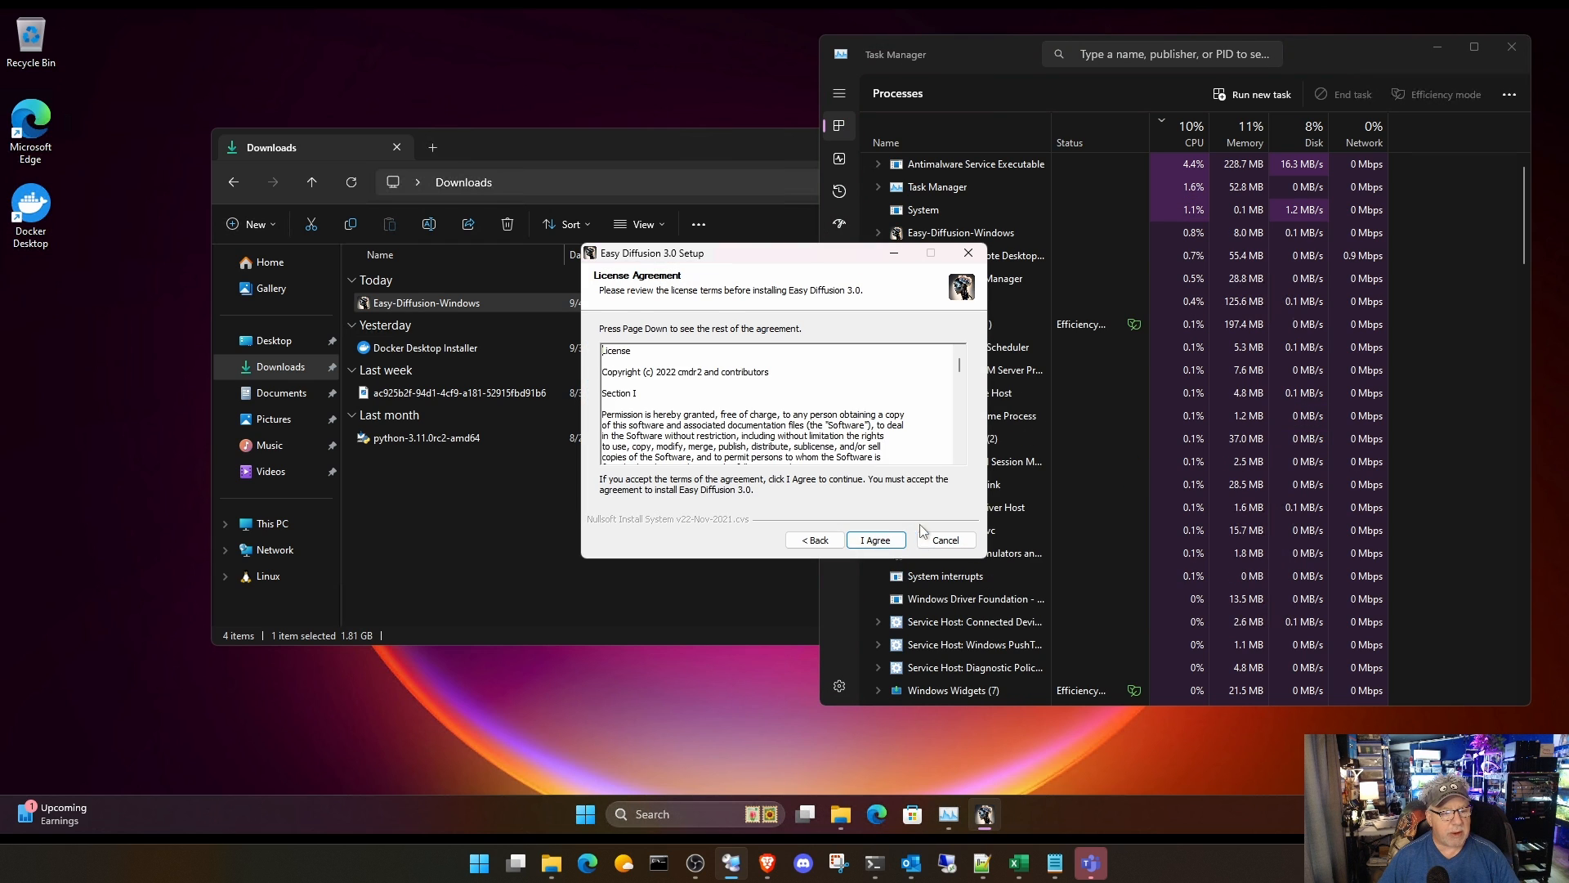
click(891, 543)
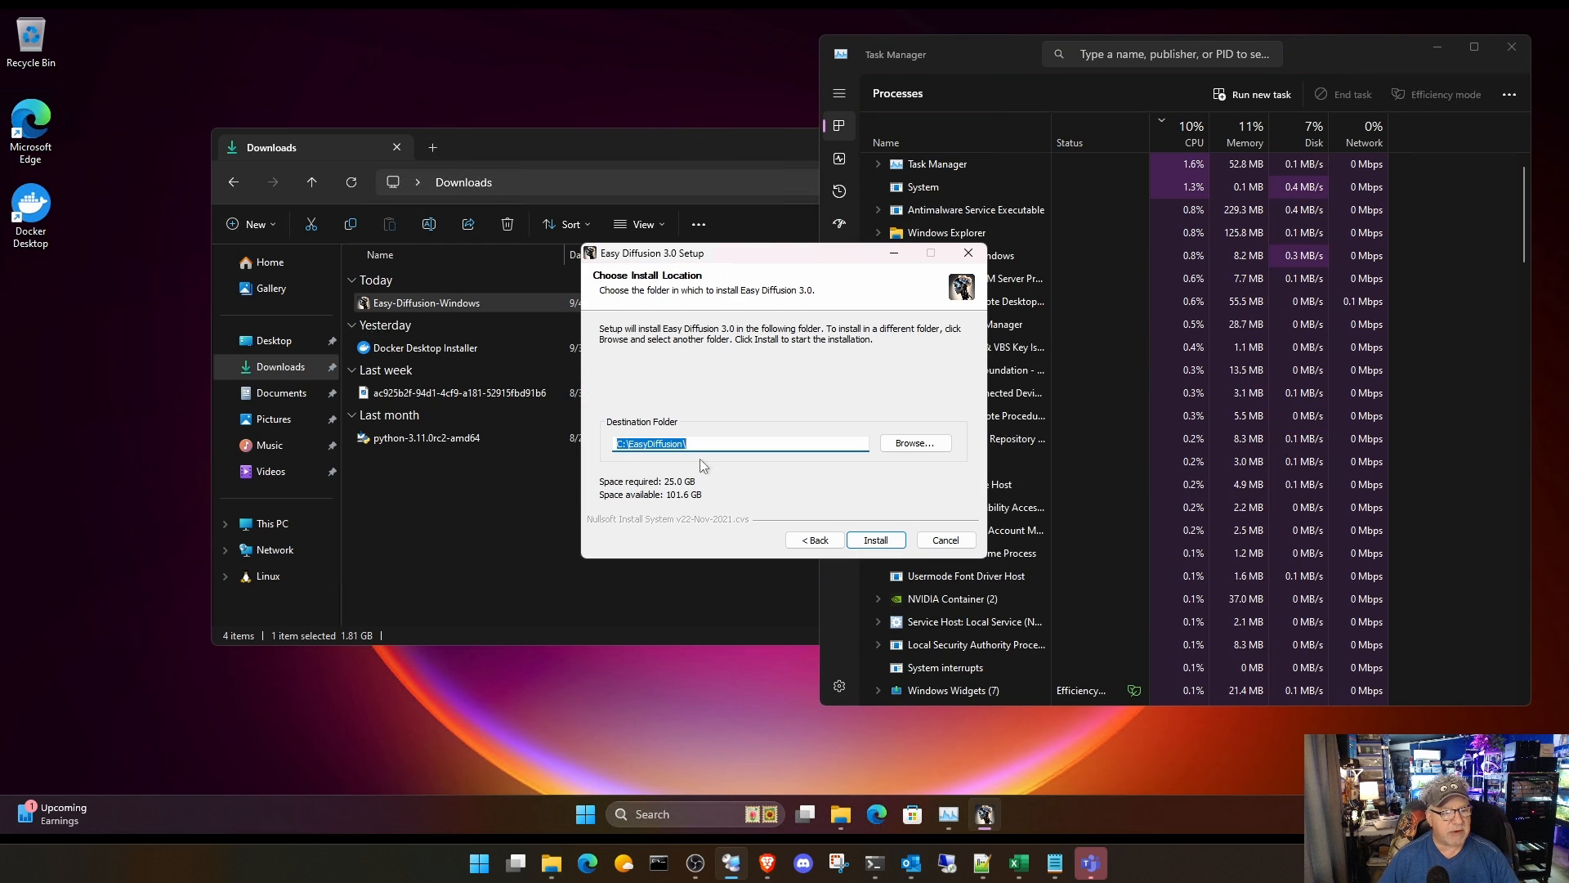
click(876, 540)
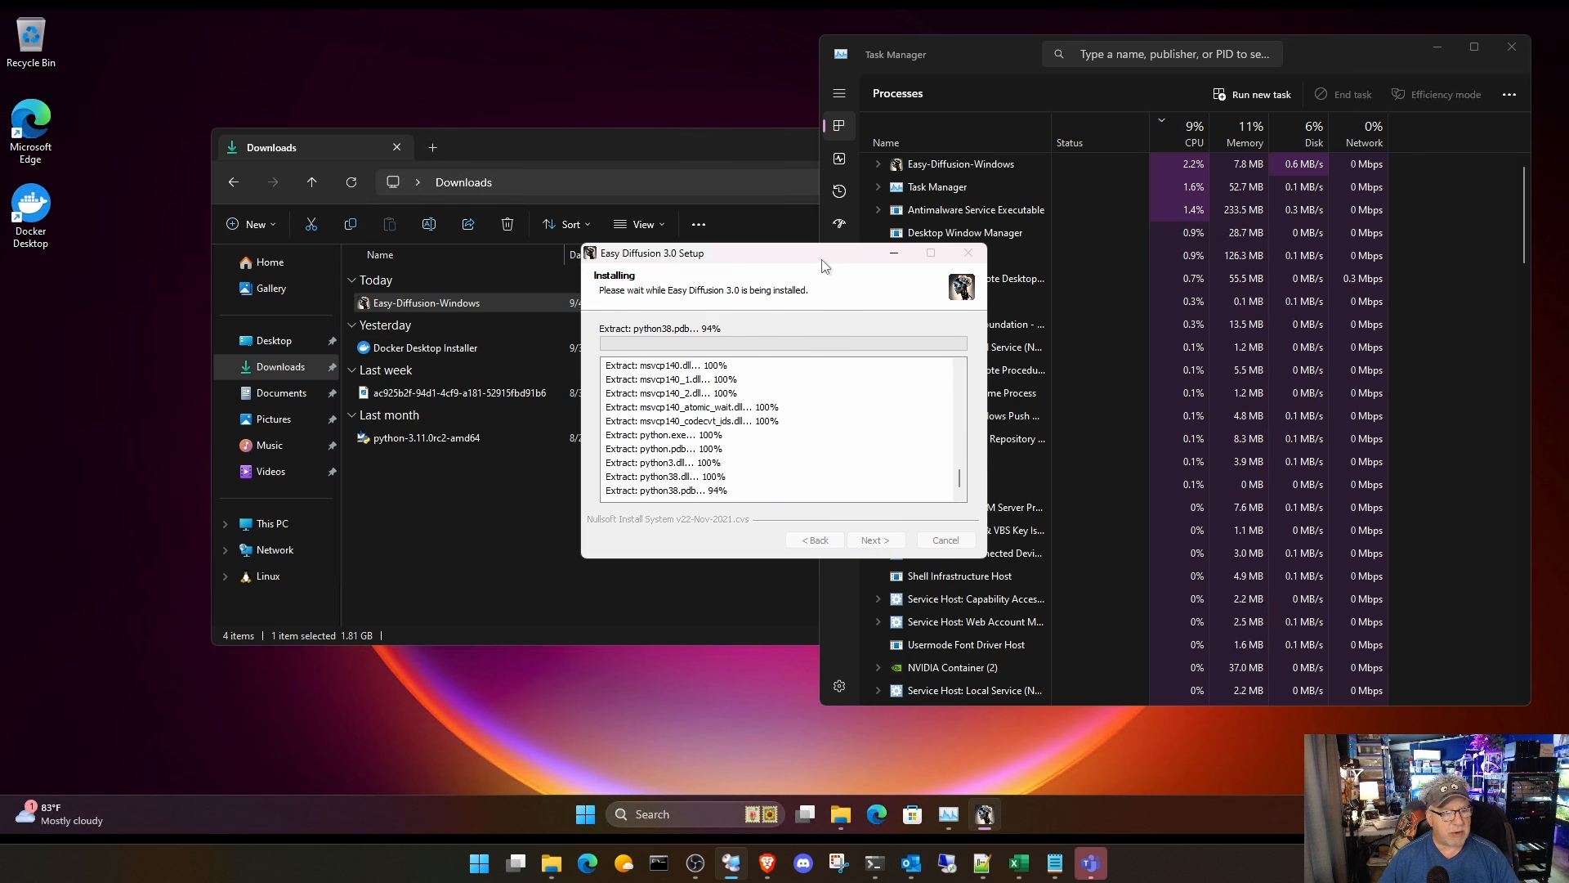
drag(821, 264, 515, 232)
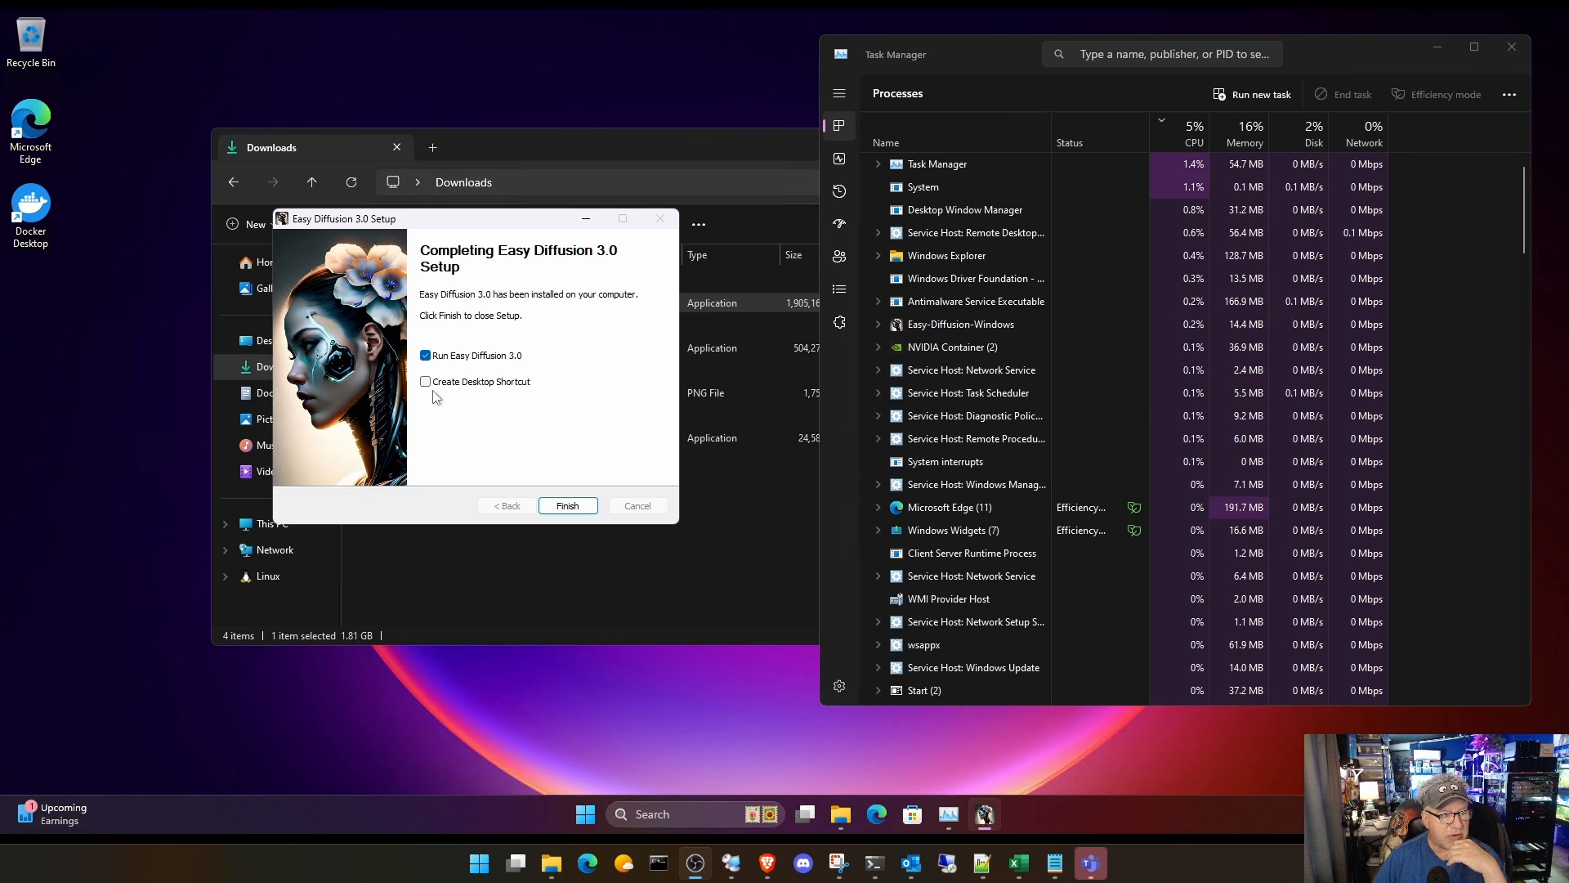
click(425, 382)
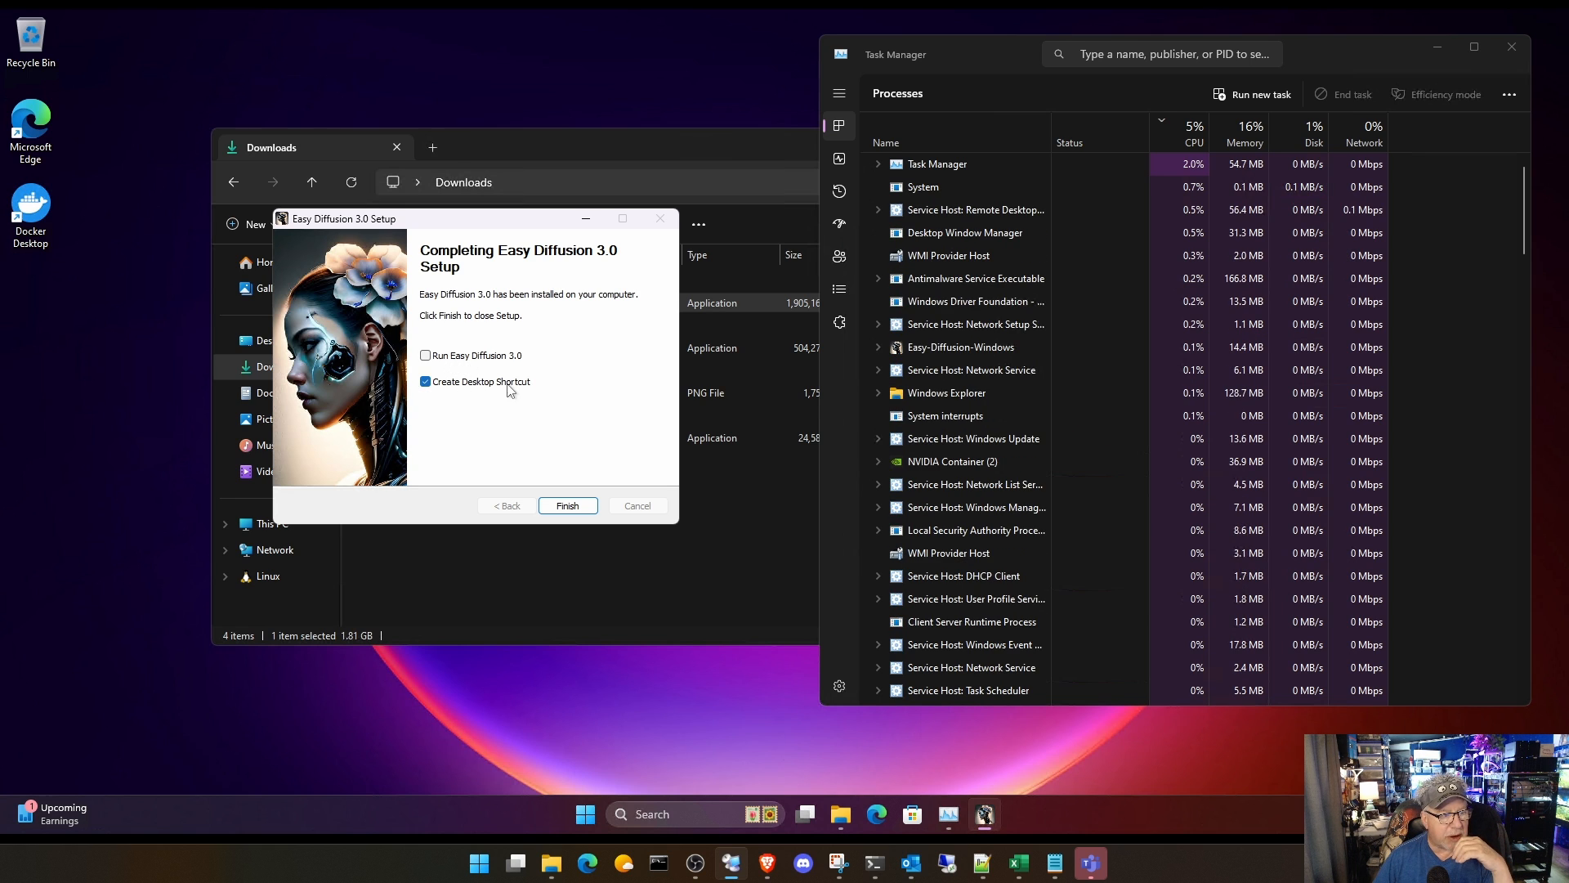
click(566, 505)
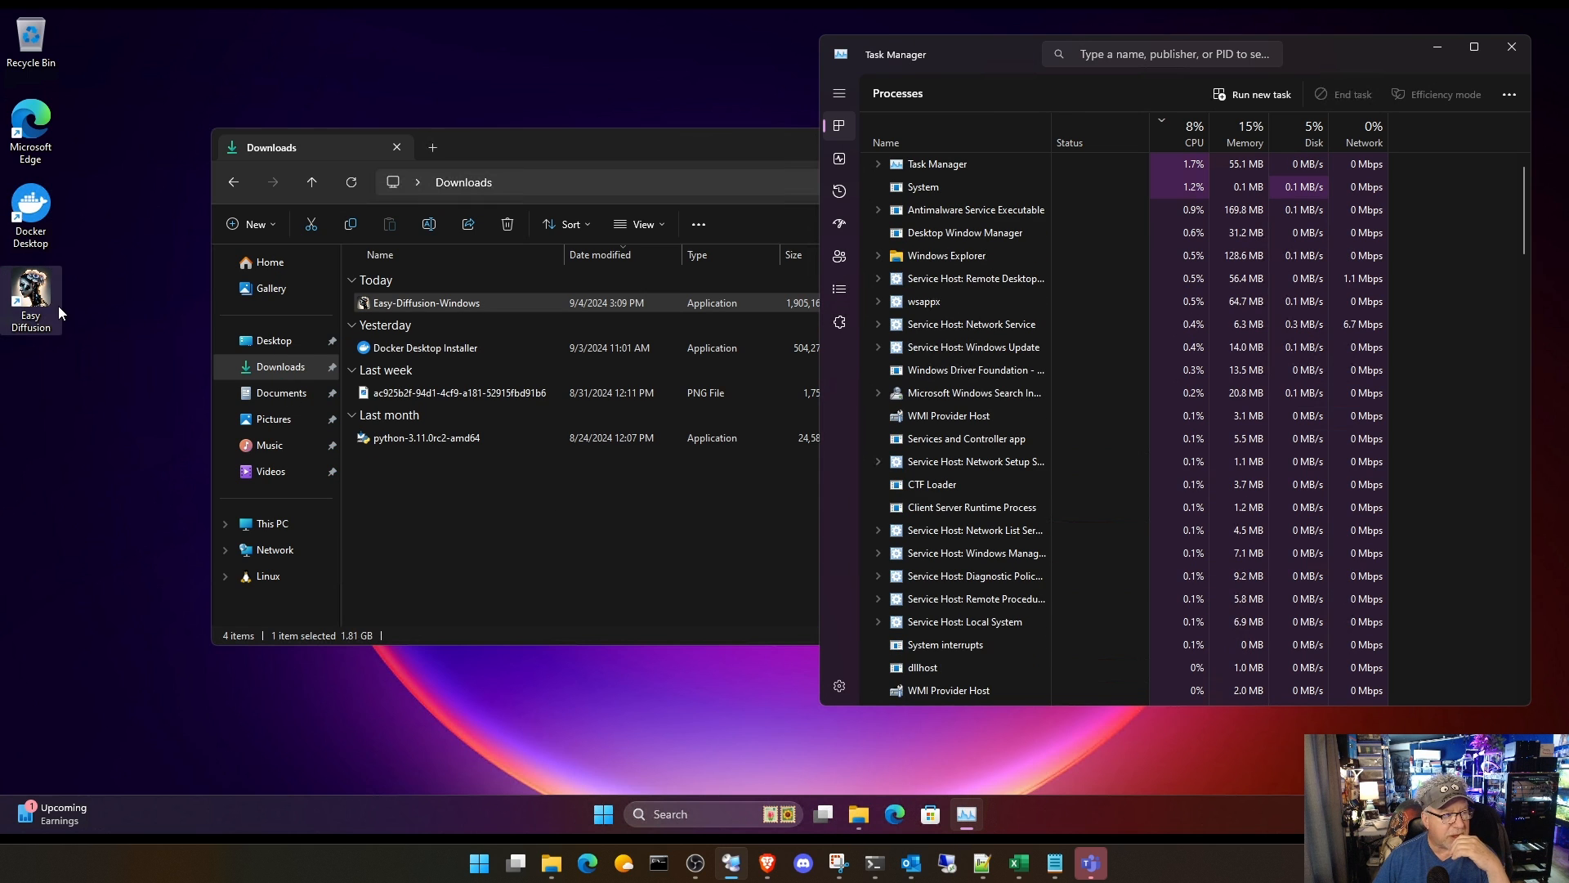
Step: Check the free space on Local Disk (C:) in File Explorer's This PC view and close the window
click(680, 145)
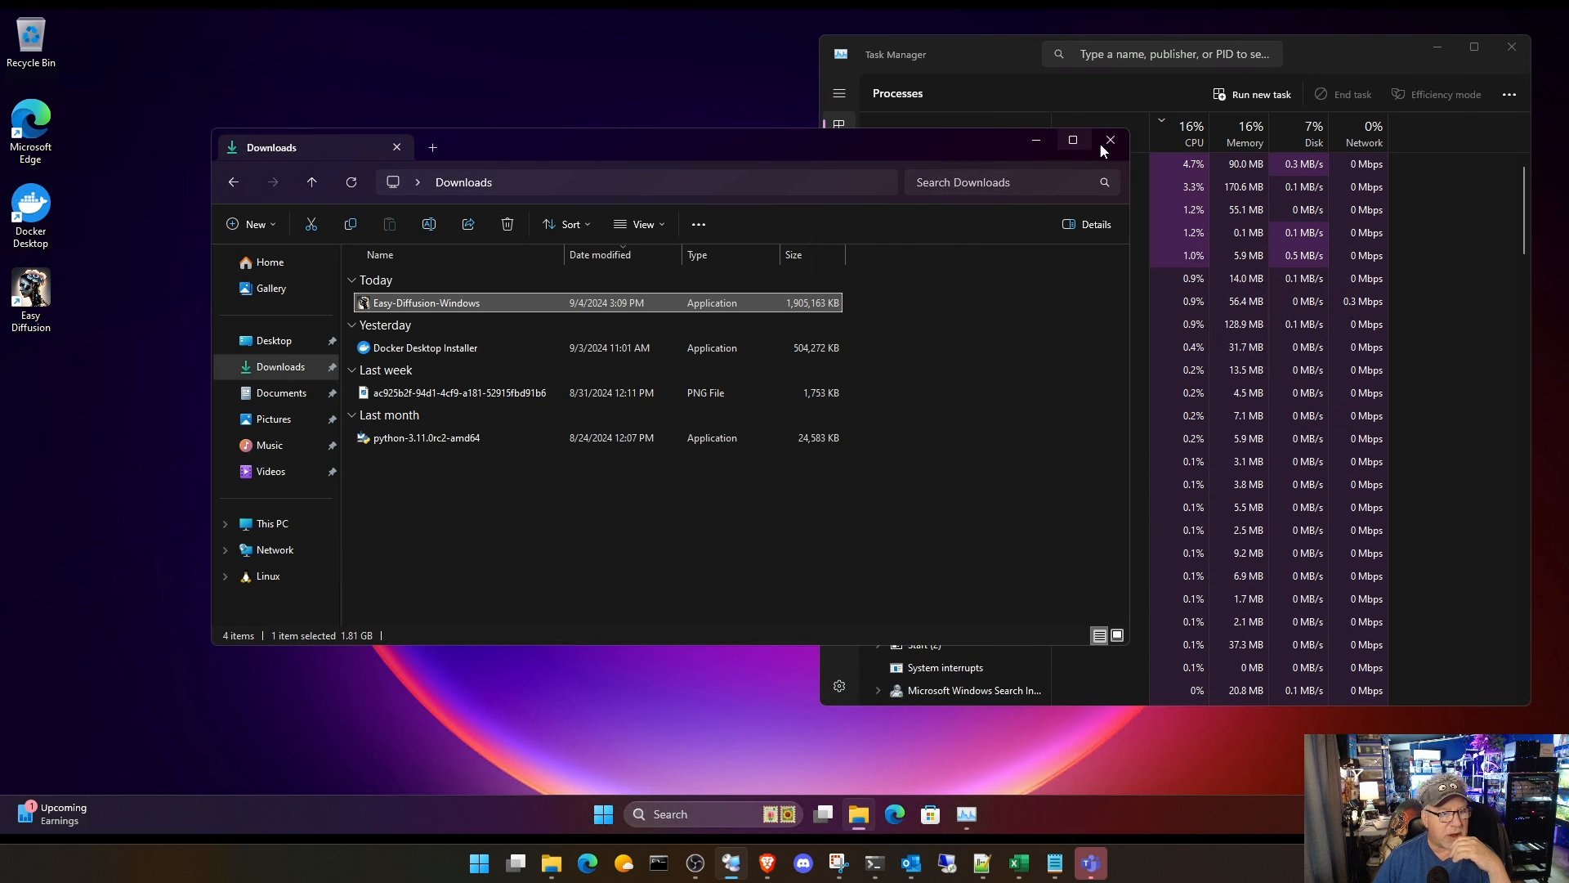
click(253, 524)
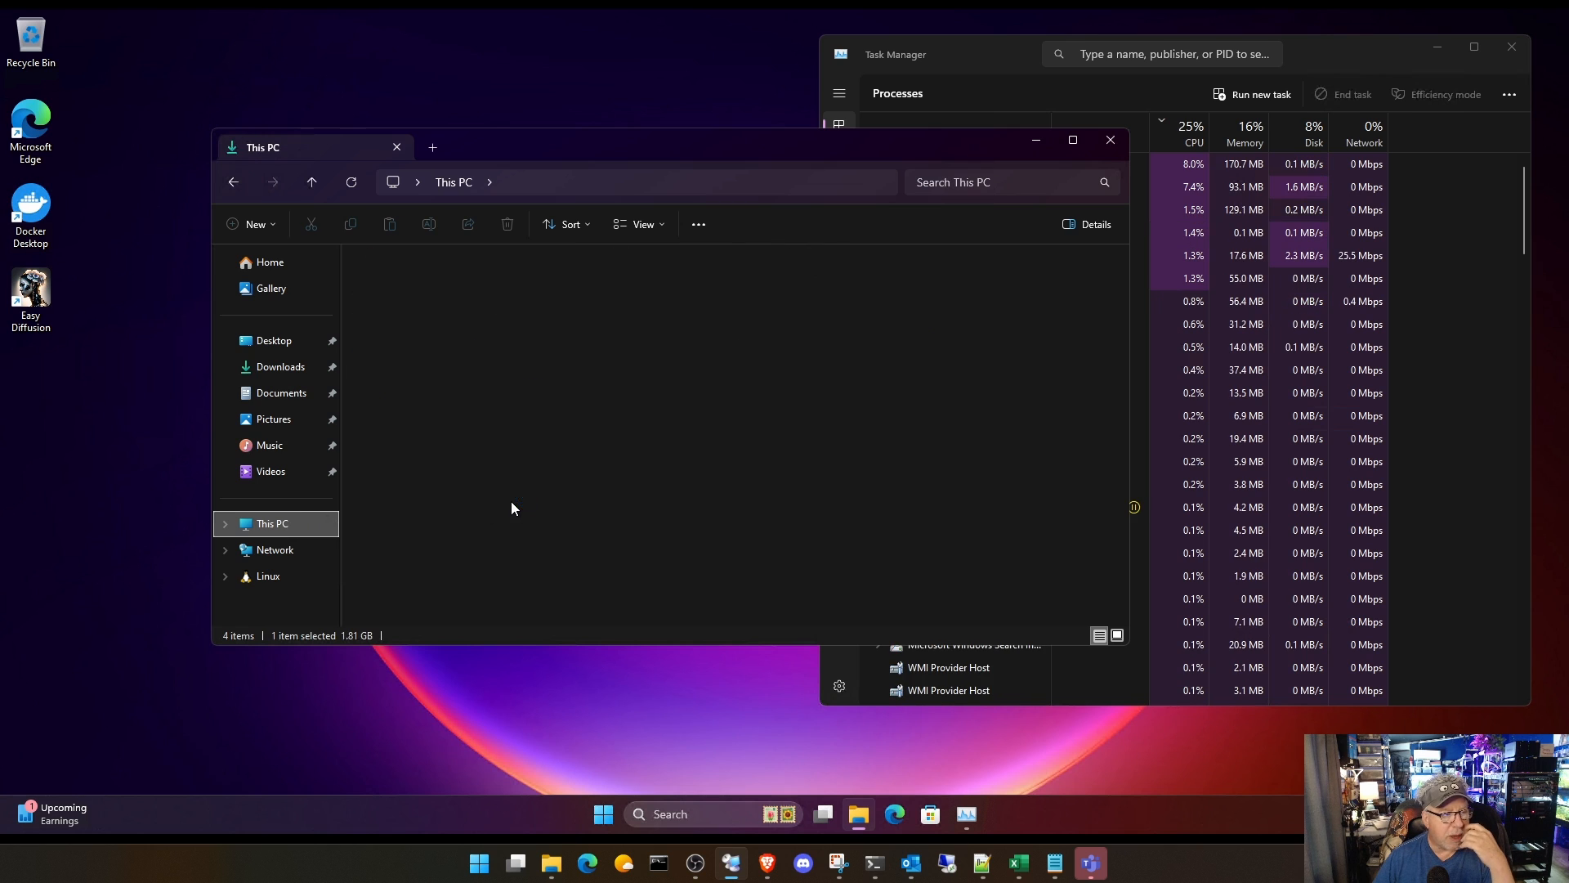
double_click(498, 297)
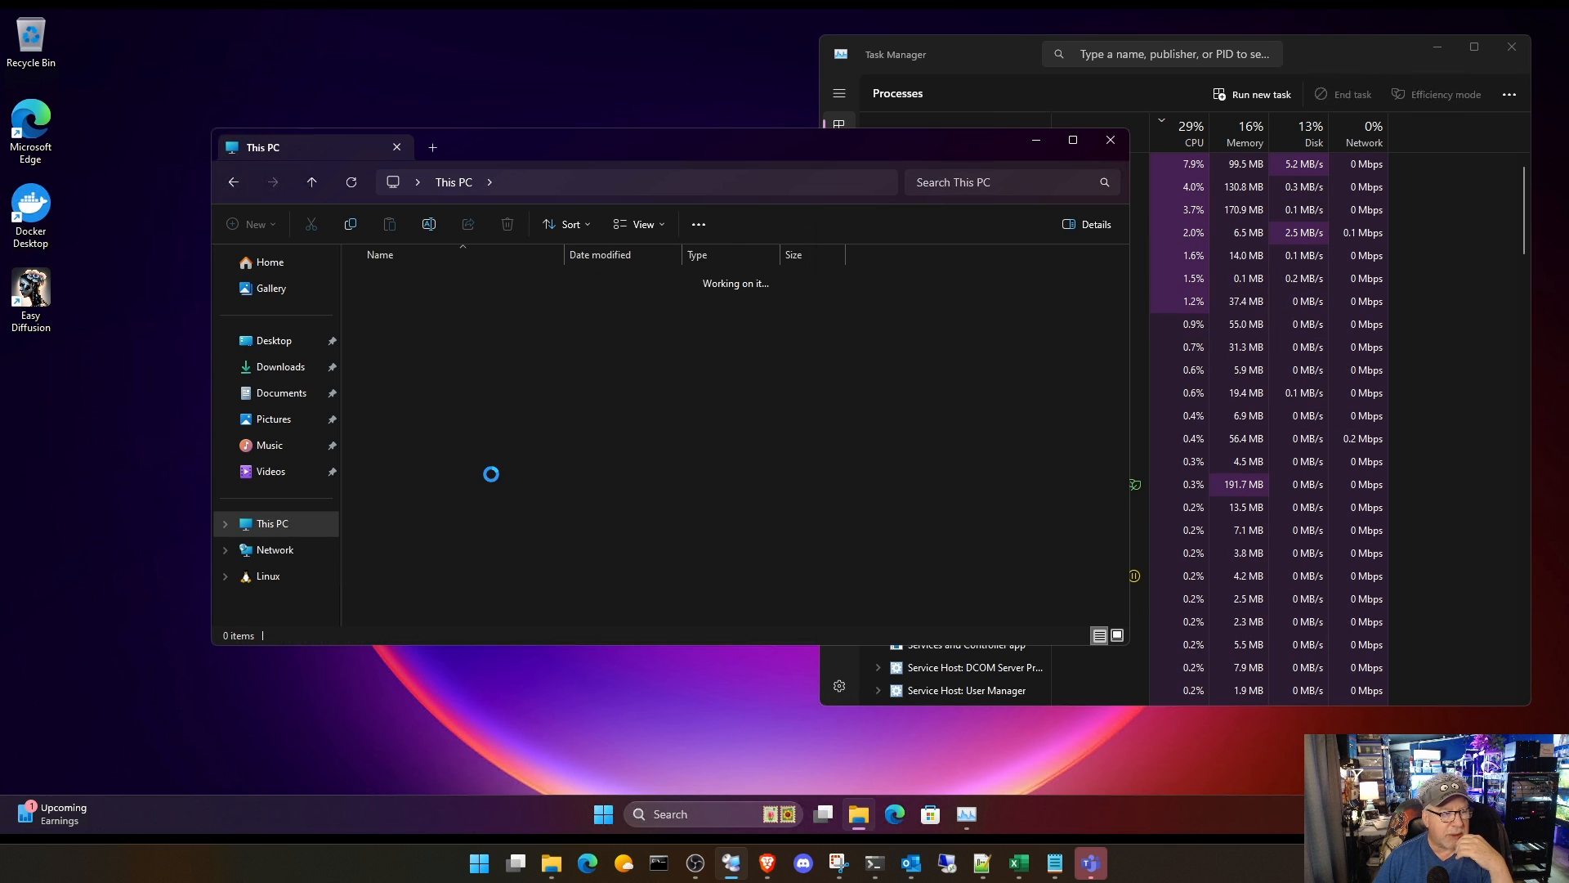
click(234, 182)
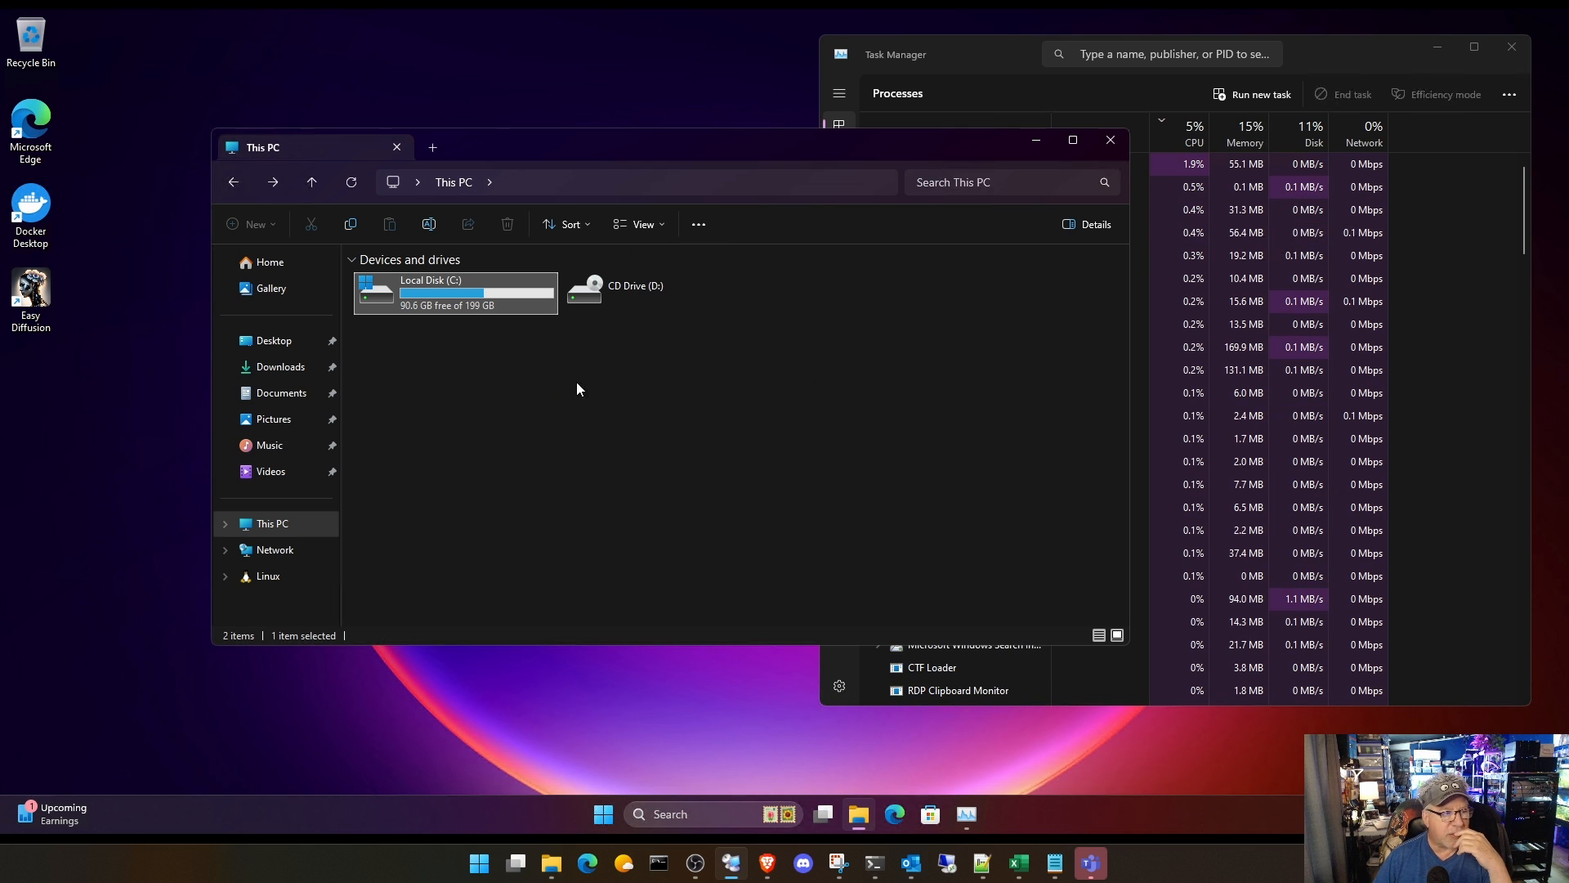
click(1111, 140)
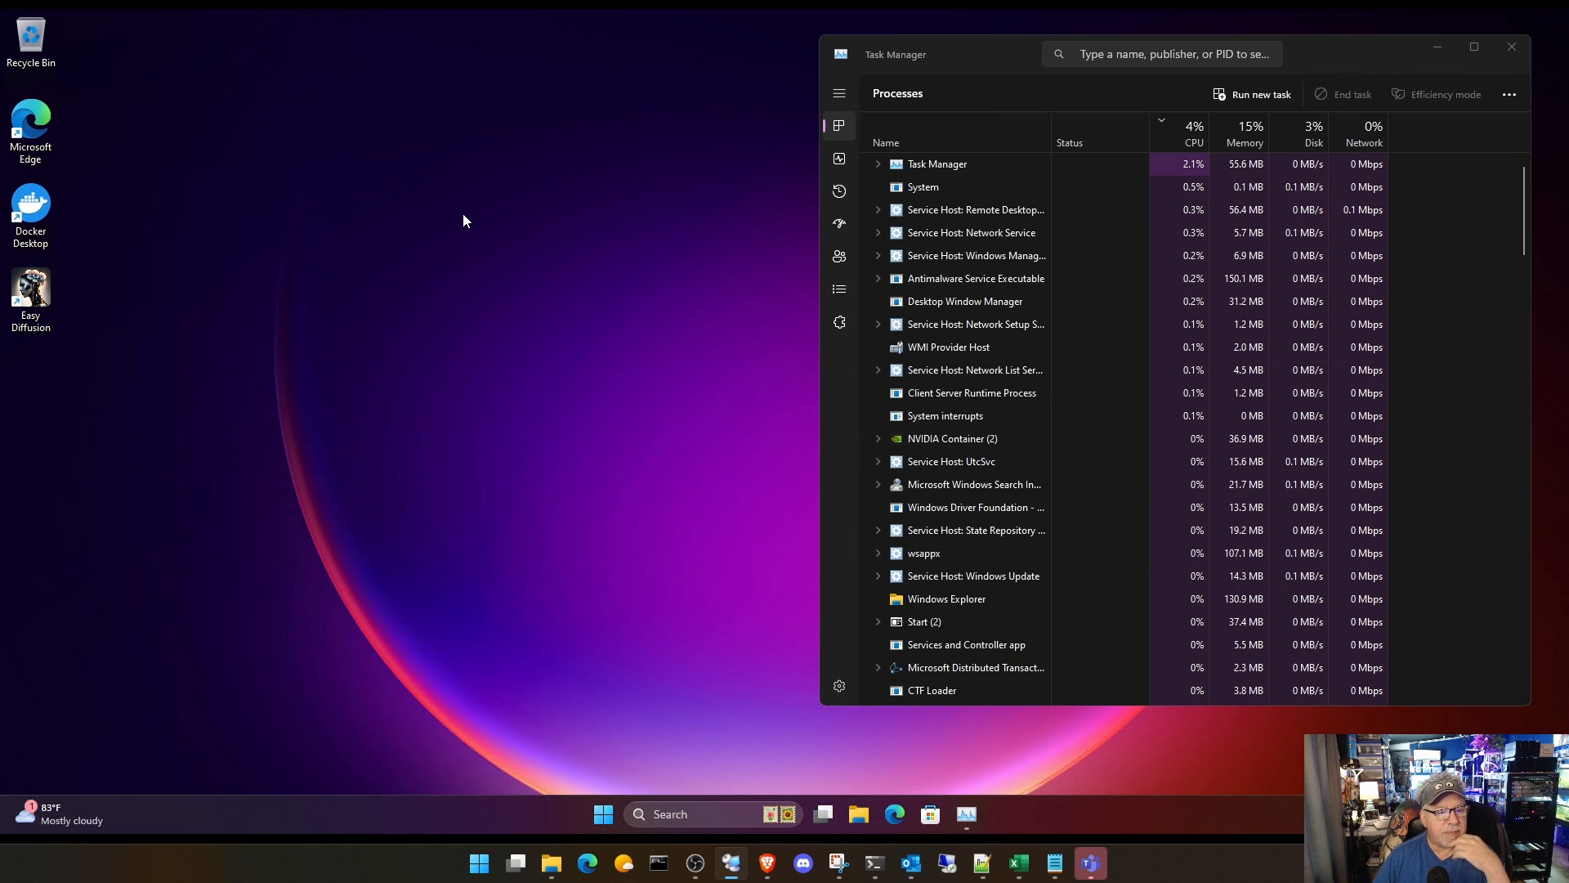
Step: Start Docker Desktop, allow its Privileged Helper to make changes, and bring Task Manager forward to watch the load
double_click(39, 202)
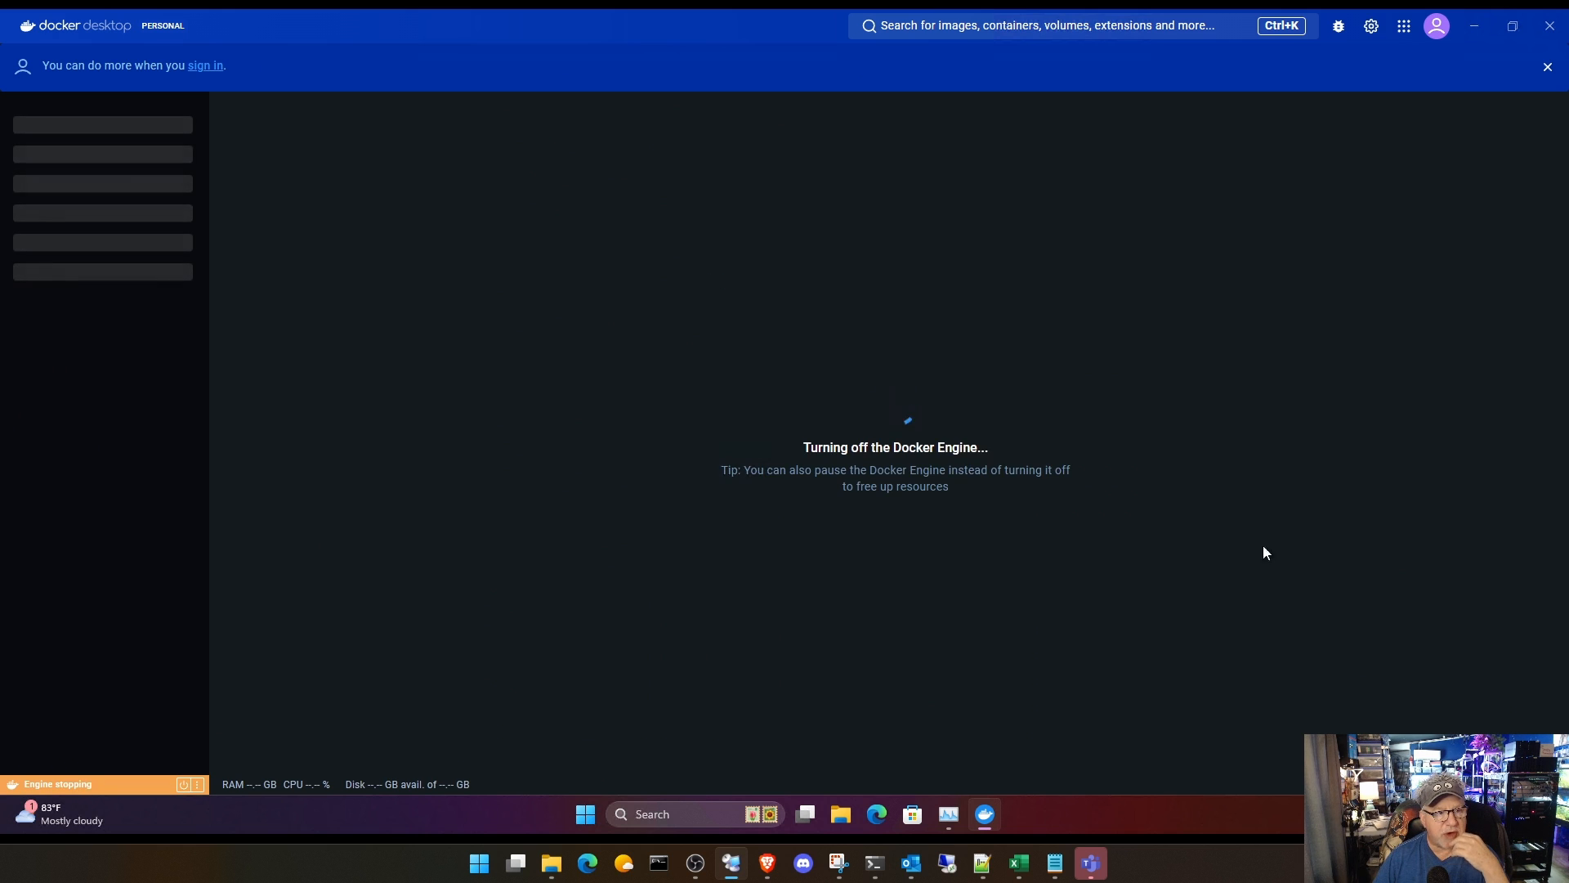
click(950, 815)
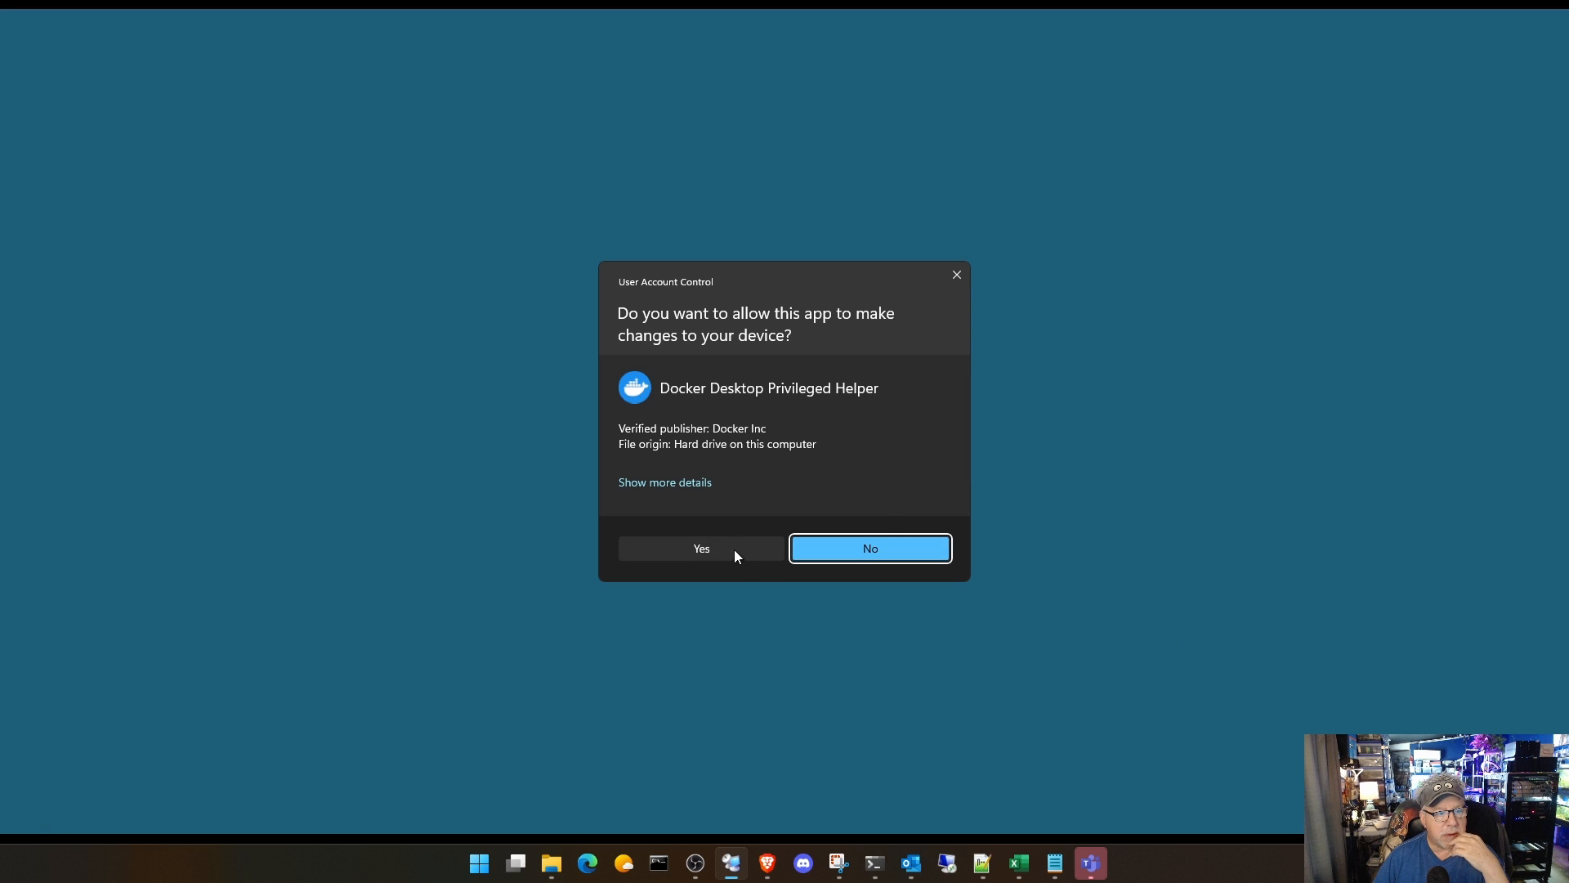
click(723, 551)
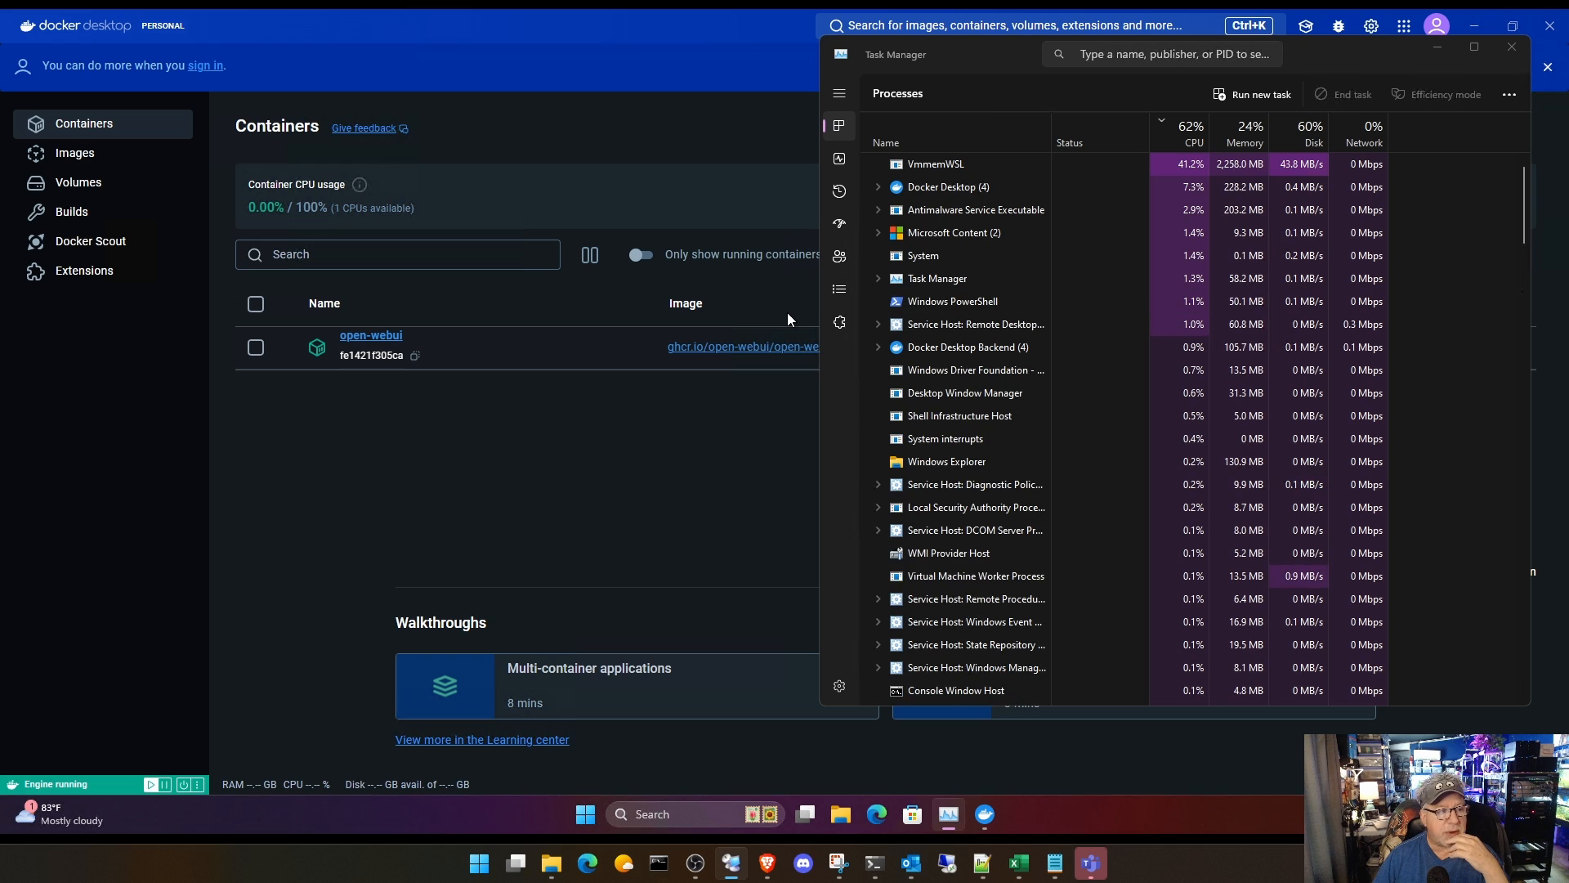
Step: Review Docker Desktop's General settings without changing them and close its window
click(654, 35)
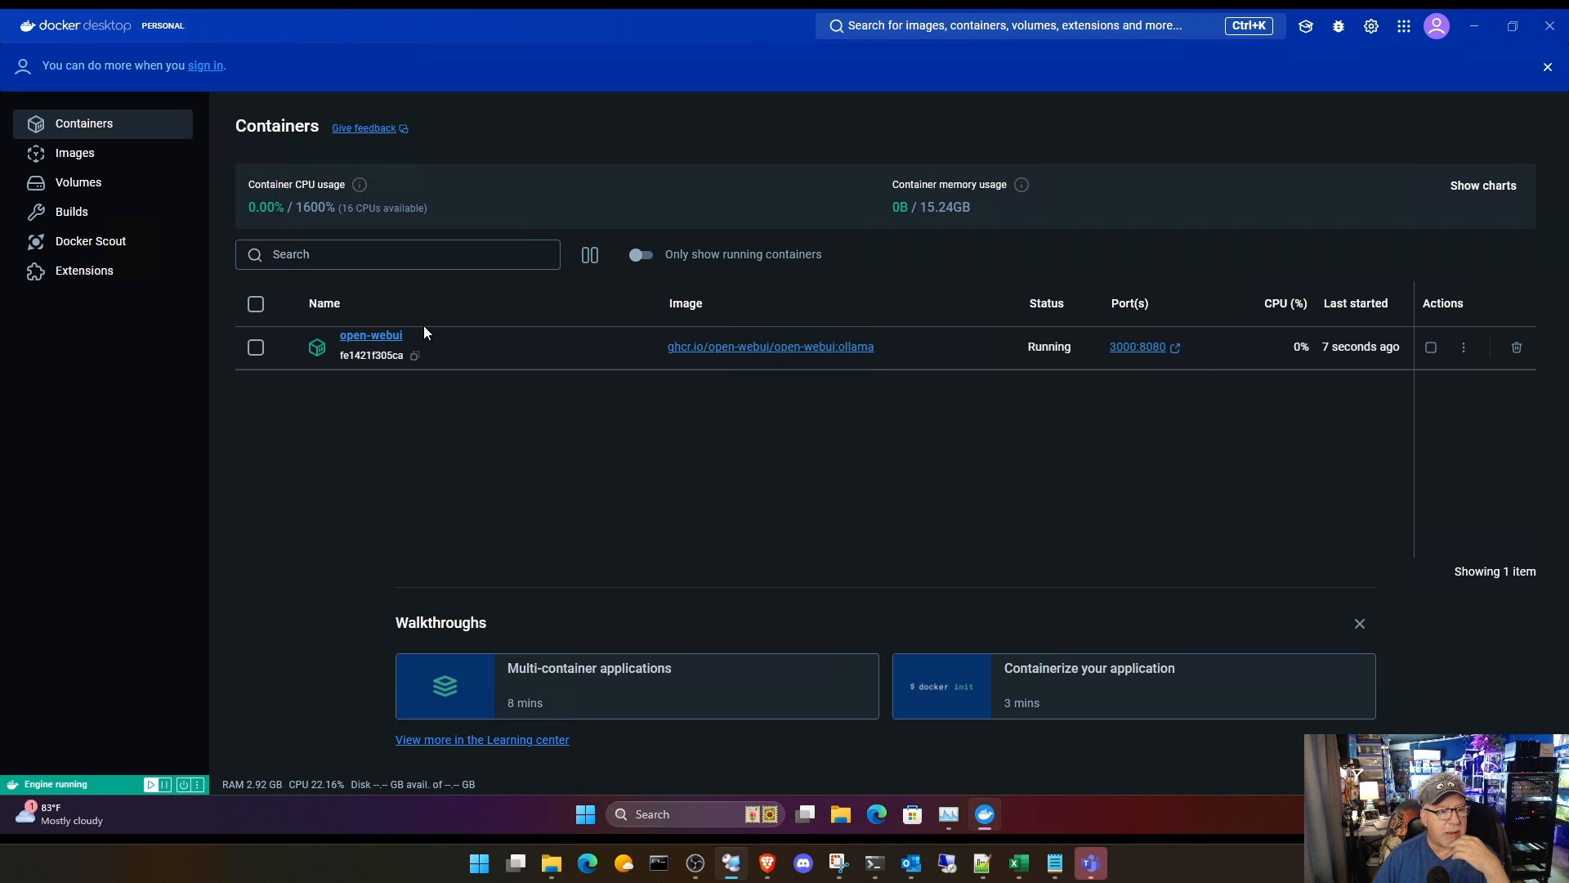
click(1369, 27)
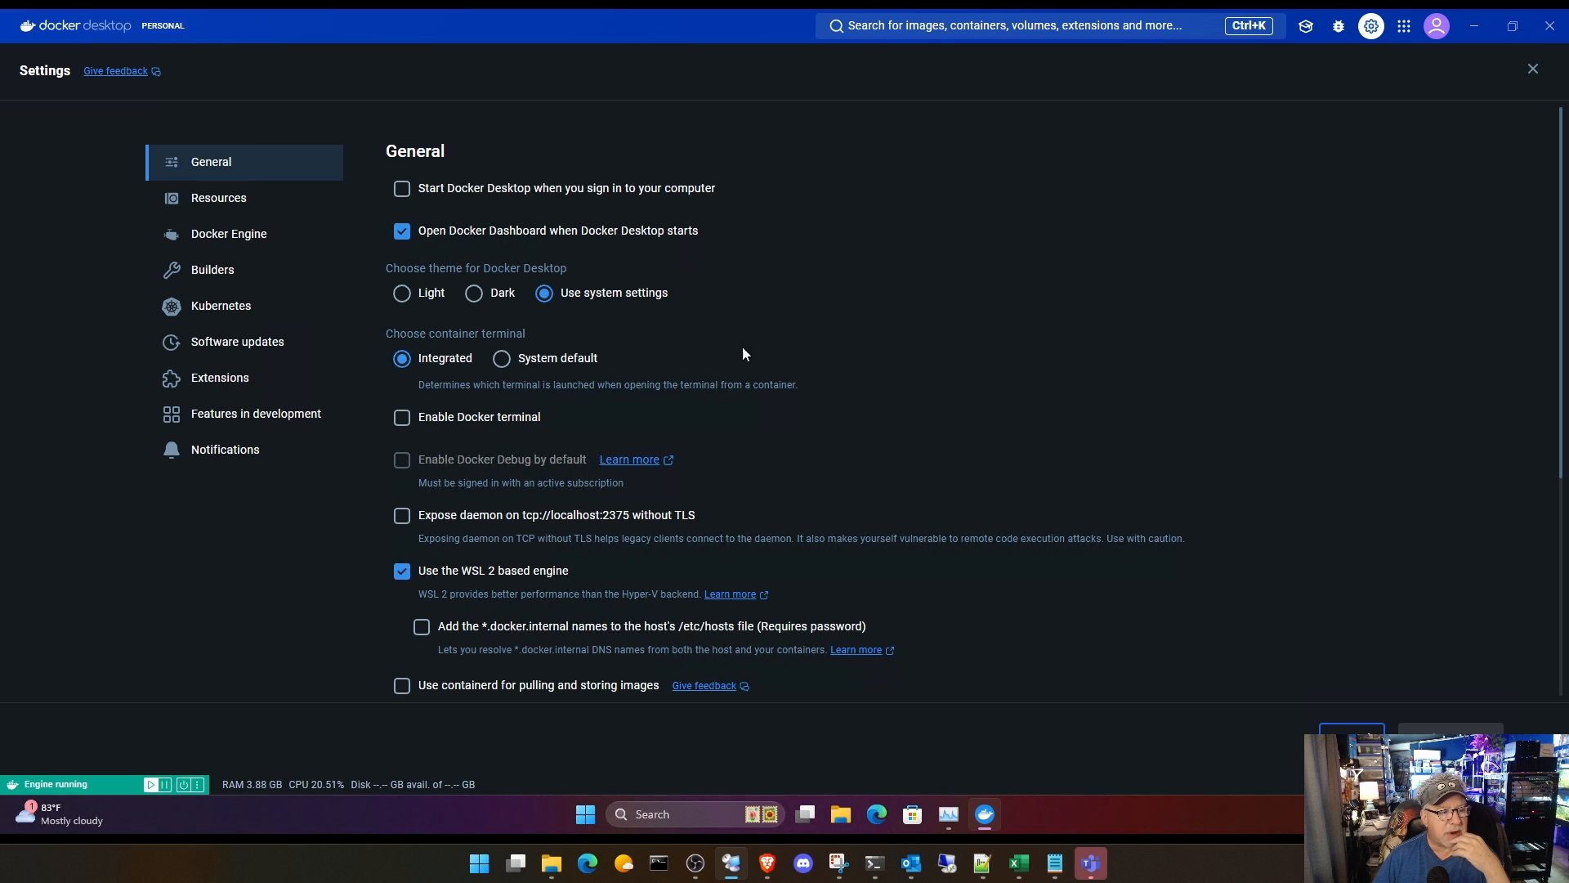
click(1550, 25)
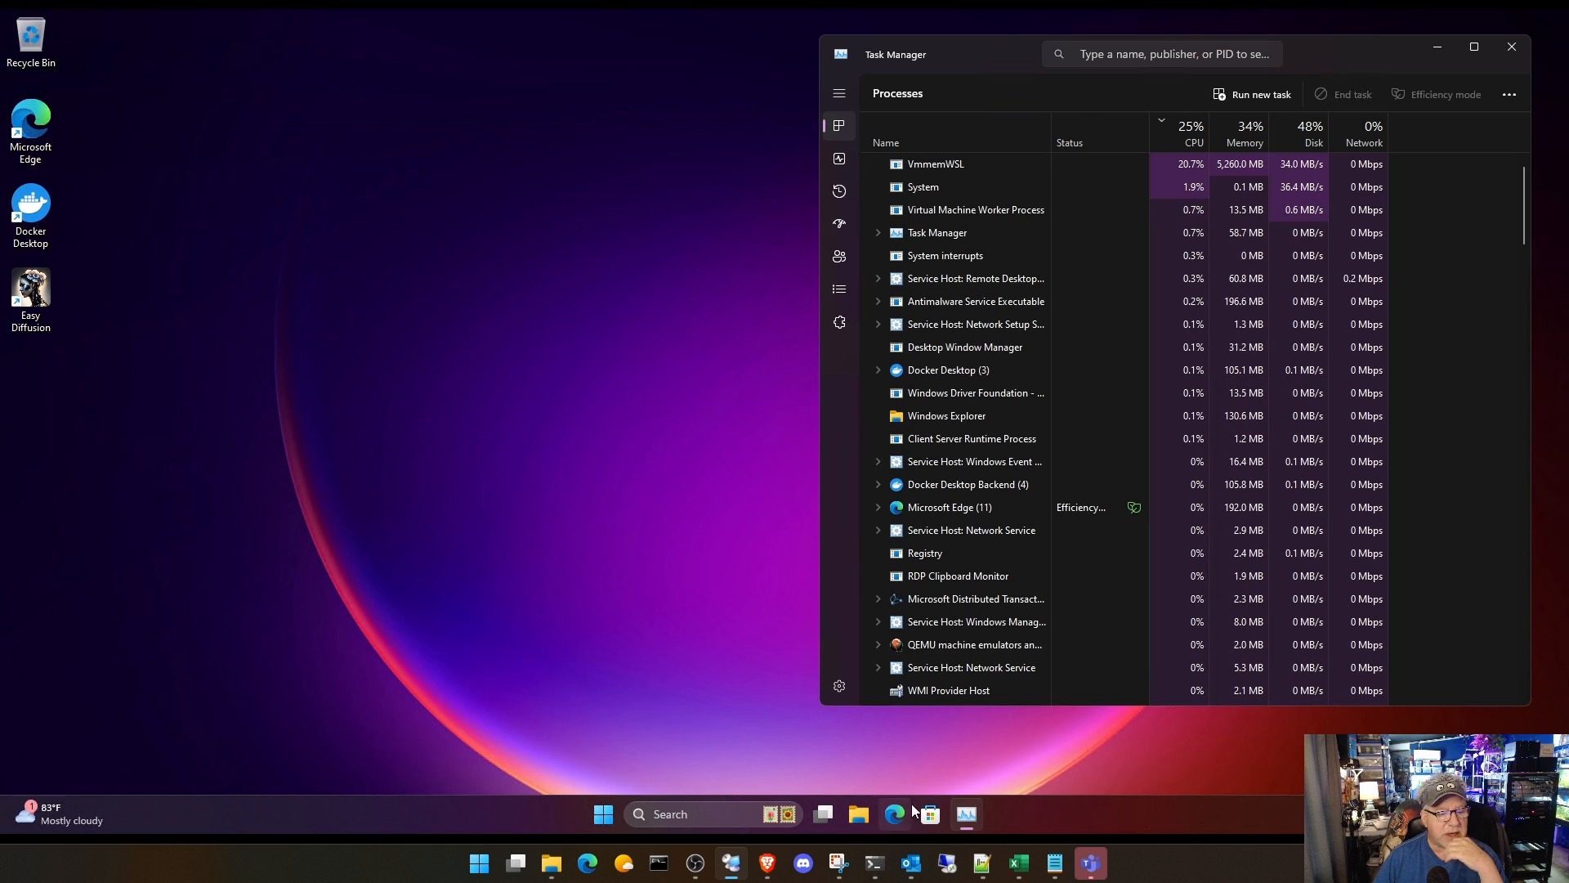
Step: Launch Easy Diffusion from its desktop shortcut and bring Task Manager in front of its web page
click(44, 308)
double_click(44, 307)
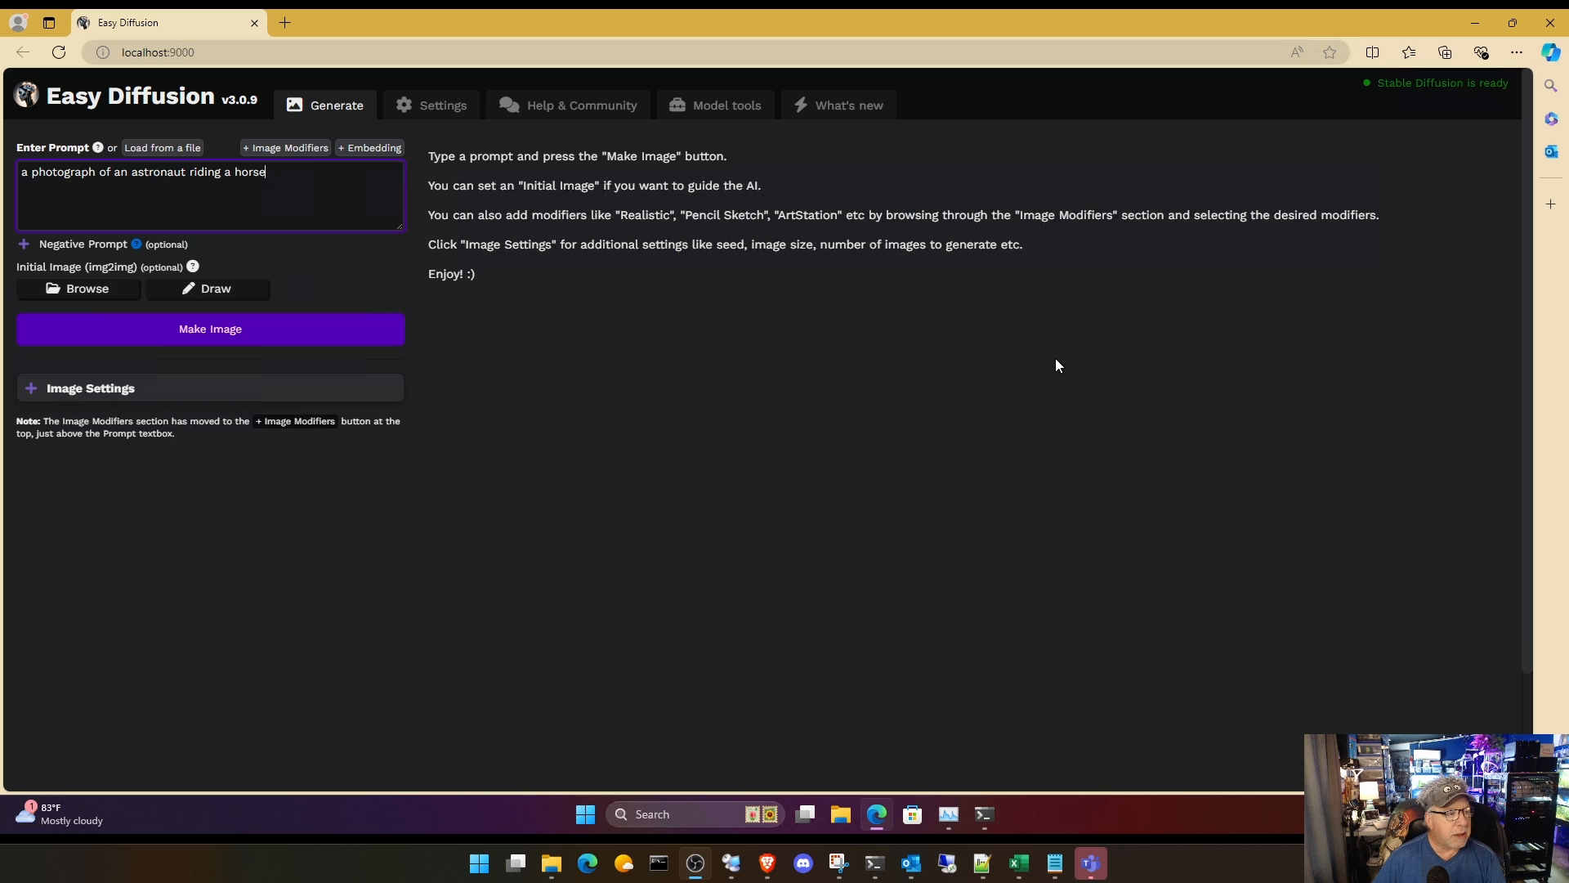
click(948, 814)
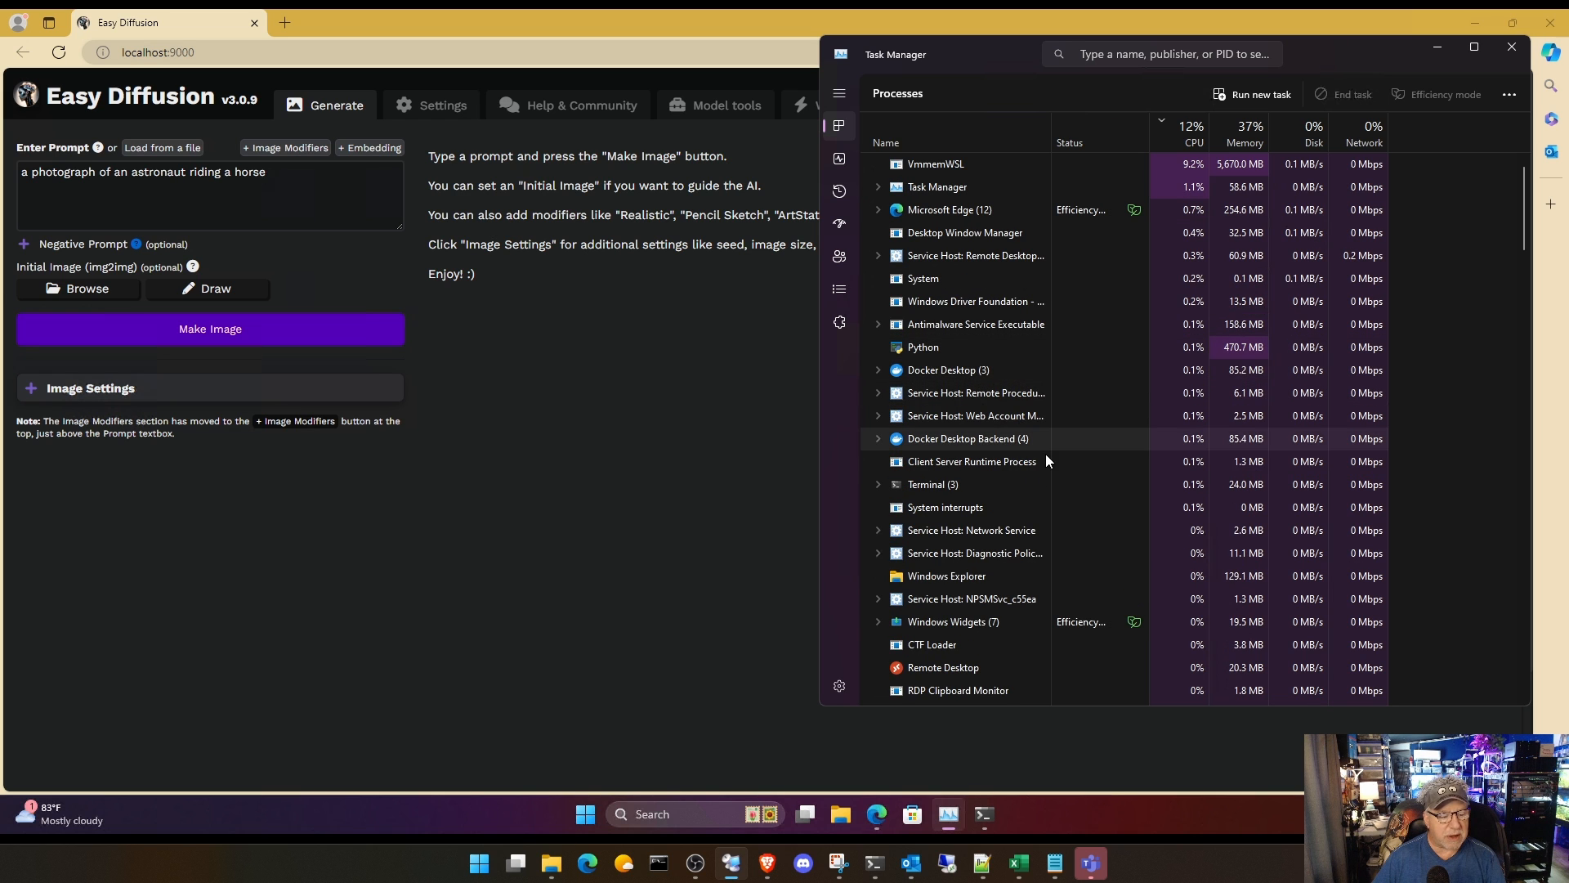
Step: Switch to the Open WebUI chat in the host's Brave browser and choose llama3.1:latest as the model
mouse_move(769, 864)
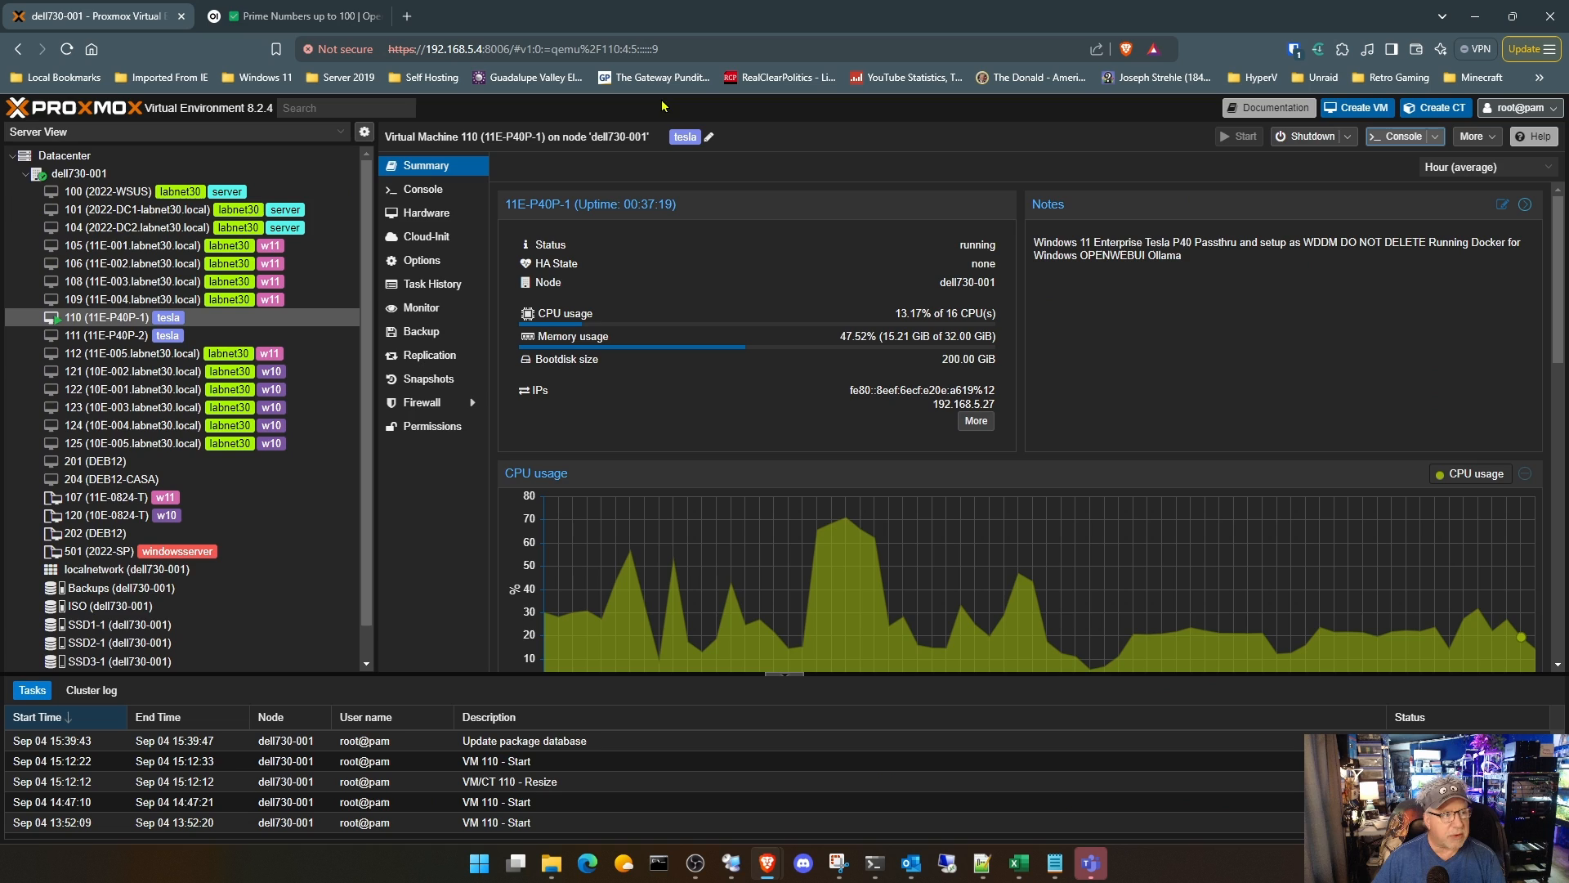
click(1024, 781)
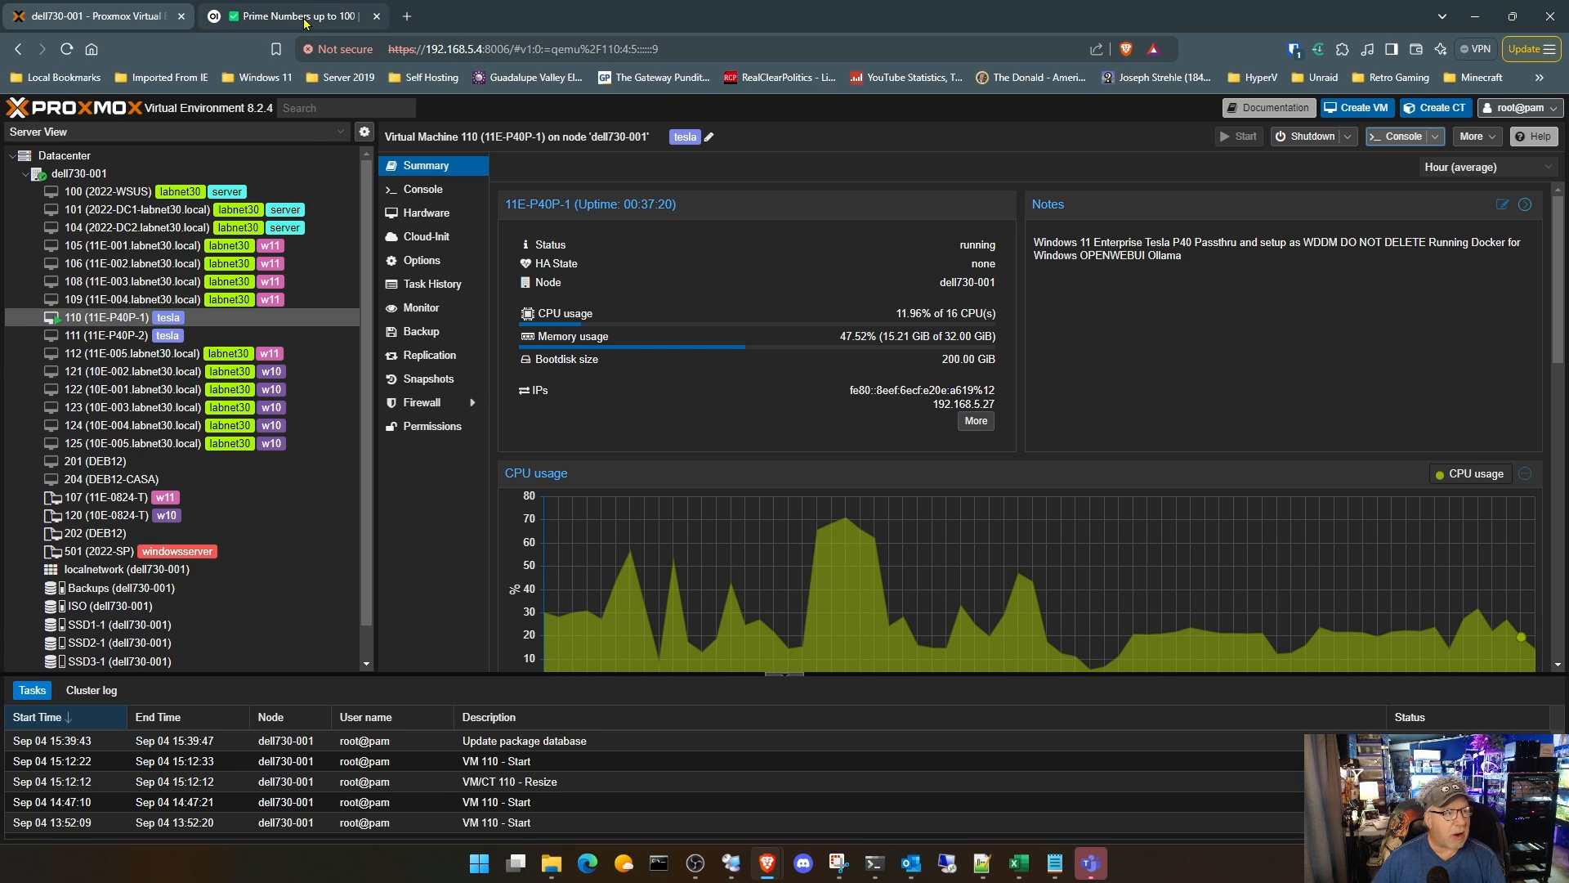
click(304, 18)
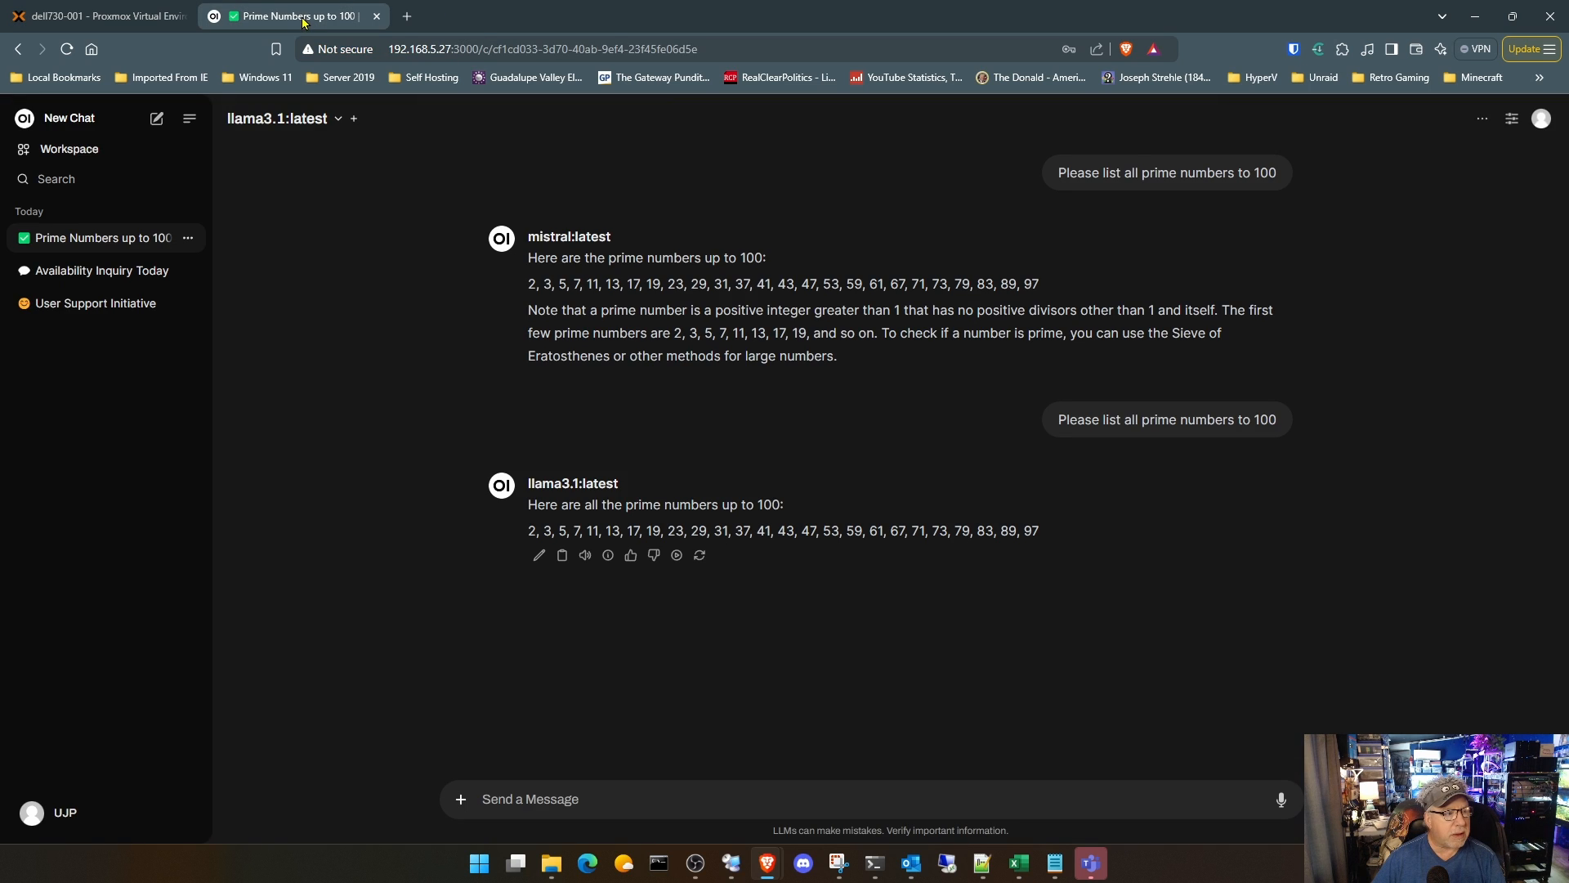
click(339, 120)
click(320, 196)
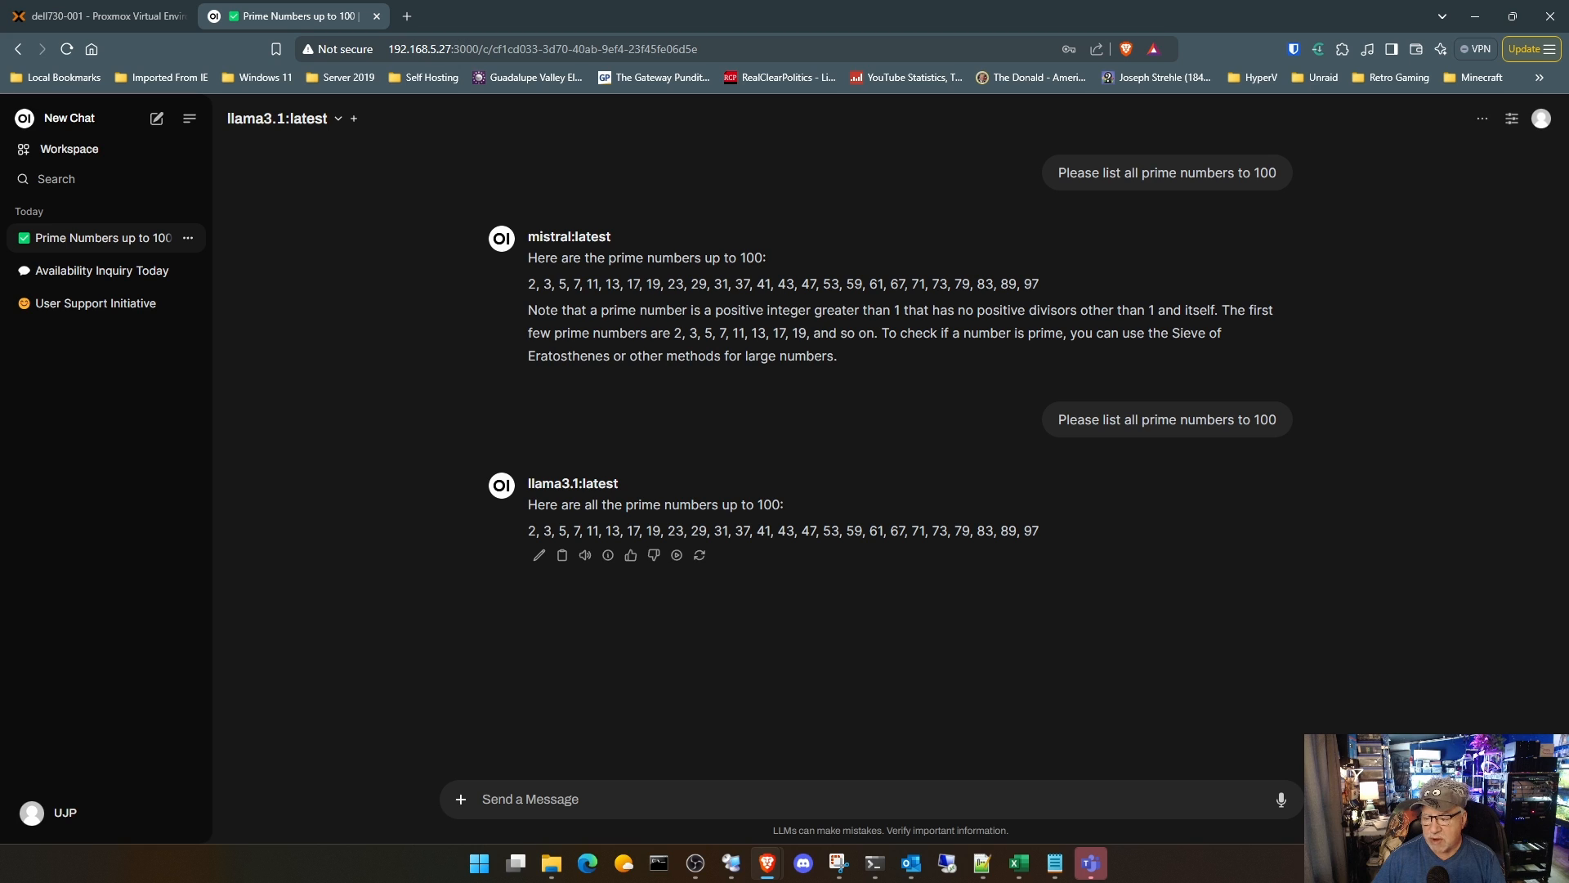
Step: Paste the prompt "Write the game Snake in python using pygame." into the Open WebUI chat and send it
key(alt+Tab)
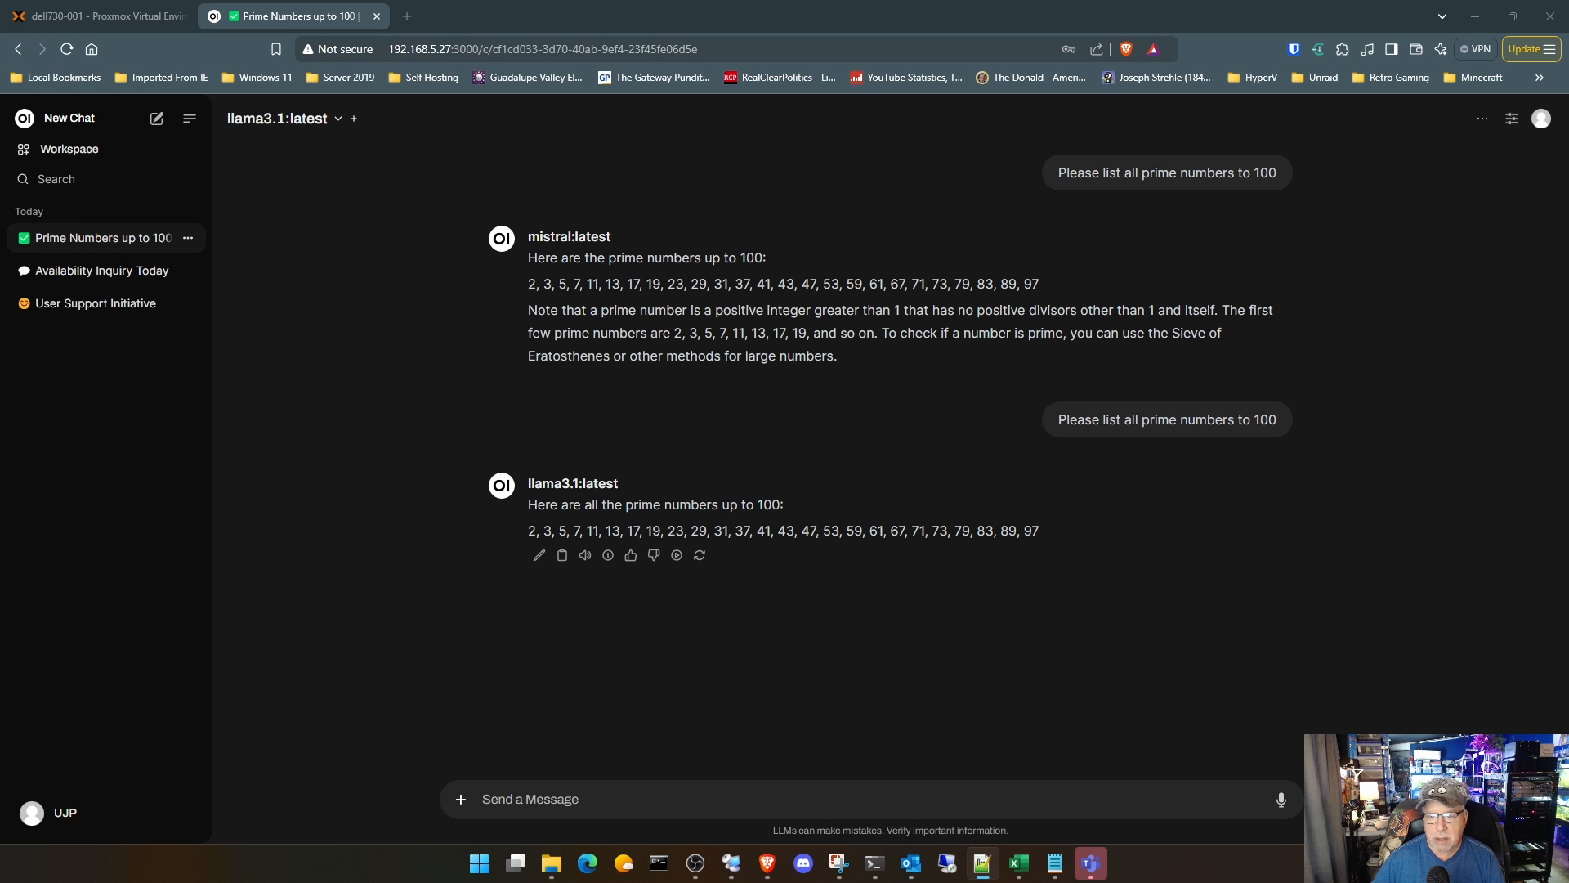
right_click(541, 799)
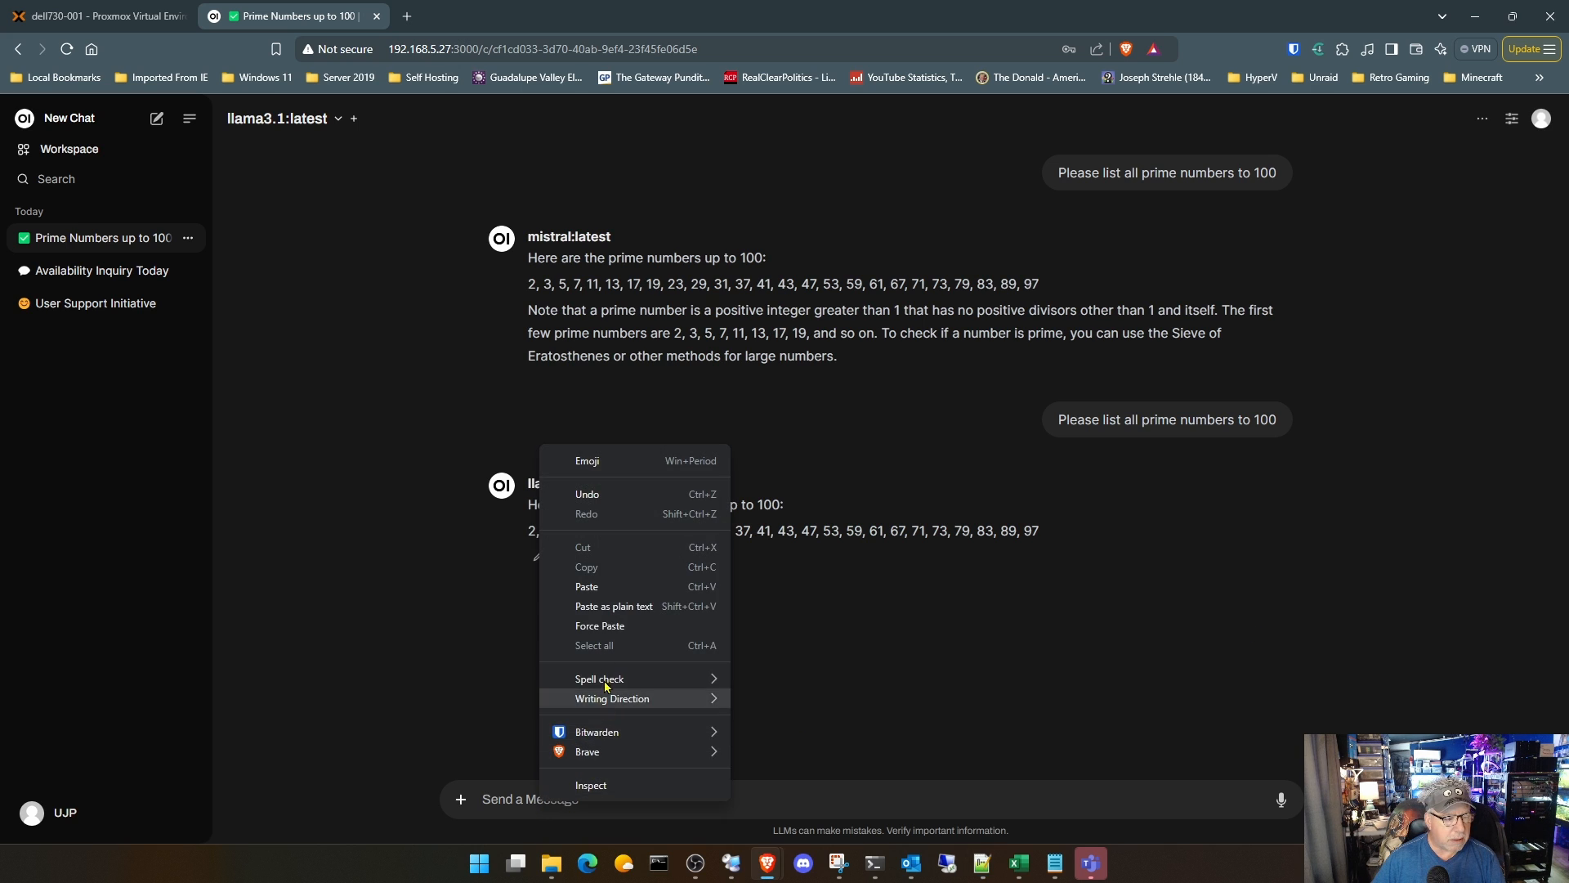
click(615, 587)
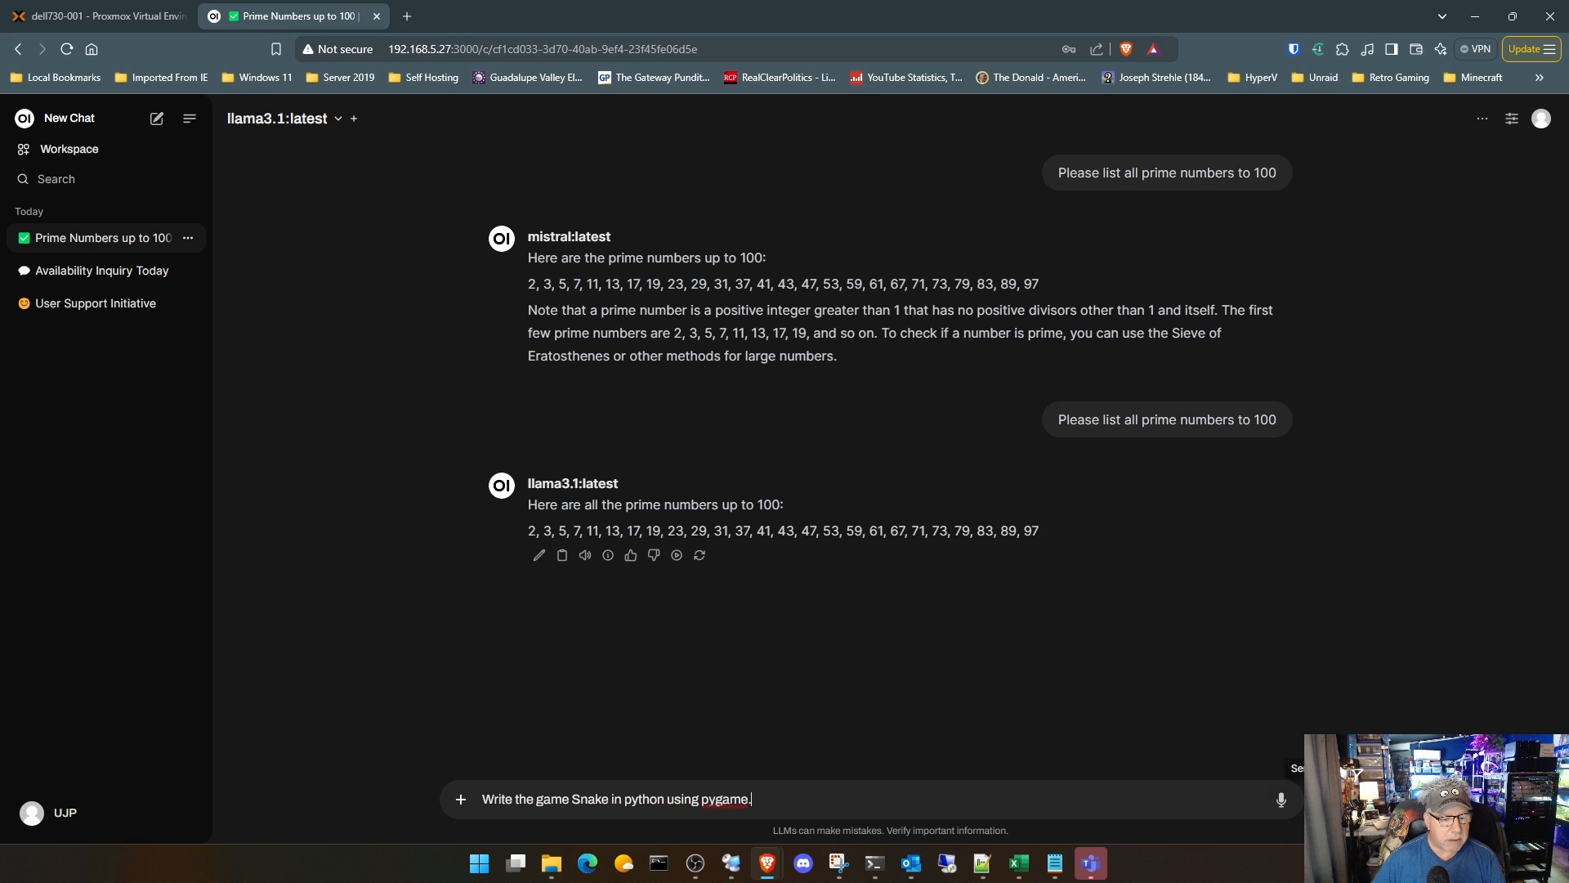
click(1321, 800)
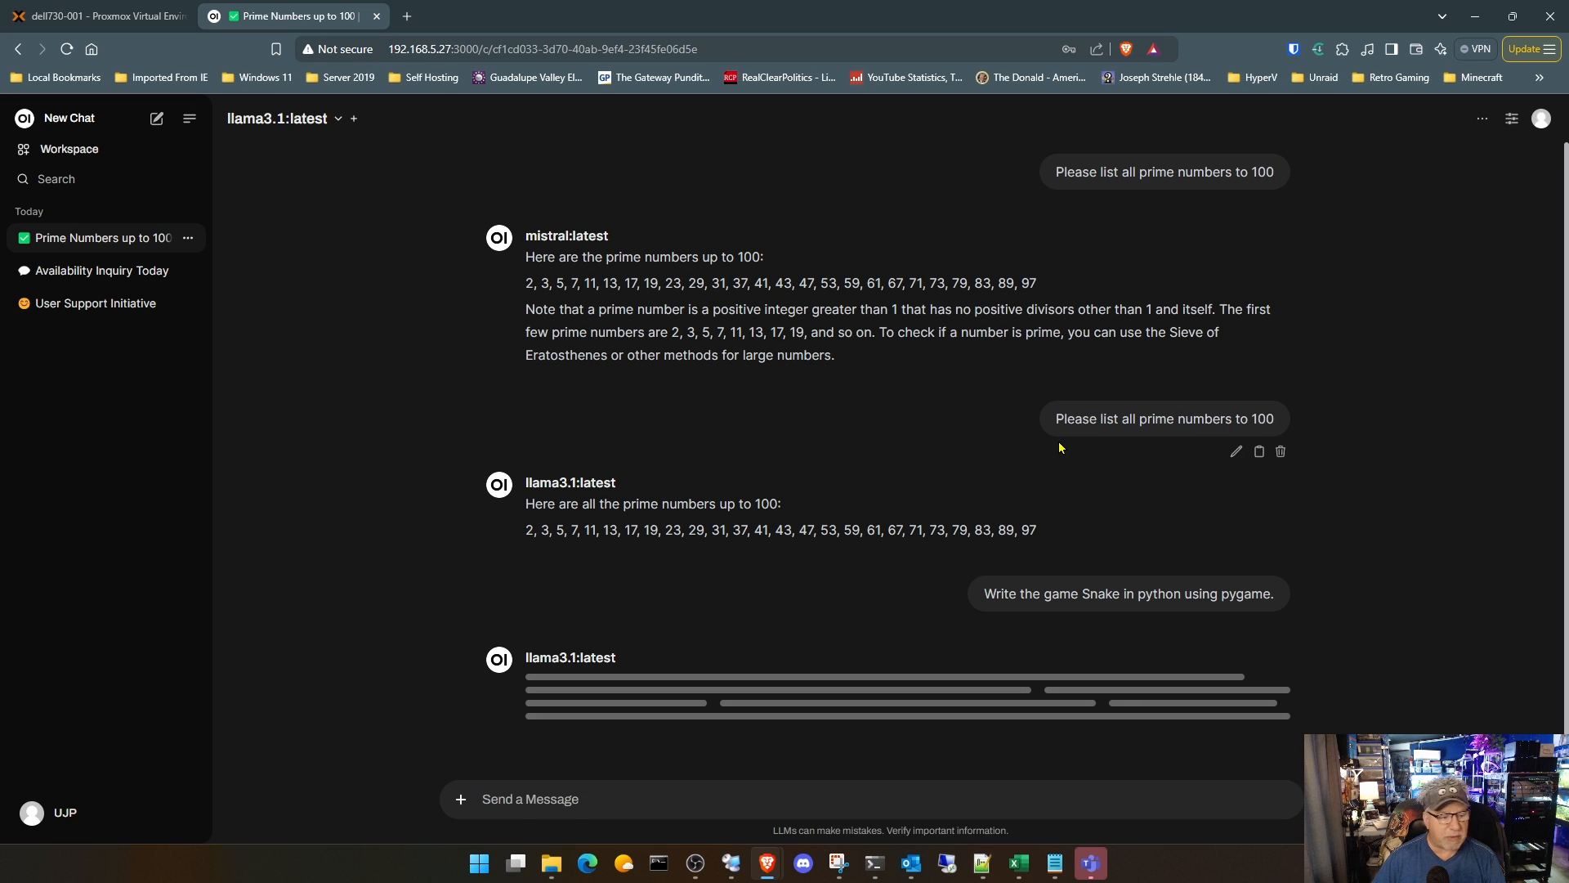
Step: Watch the VM's load in Task Manager beside the Easy Diffusion console, checking the Snake reply in Open WebUI and minimizing the Easy Diffusion page
click(732, 863)
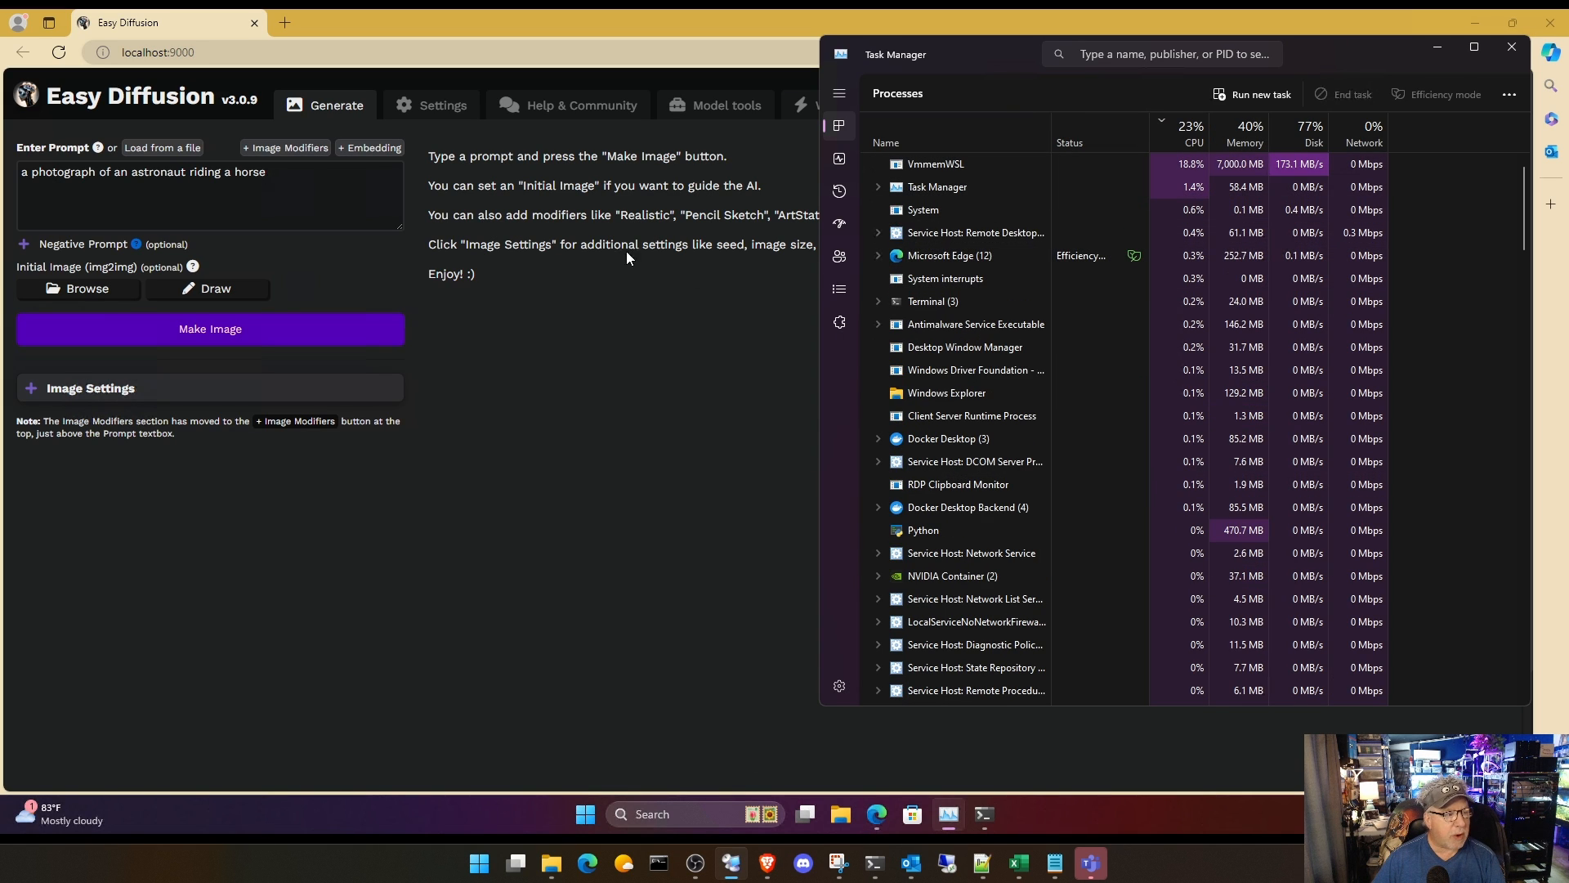
click(1475, 22)
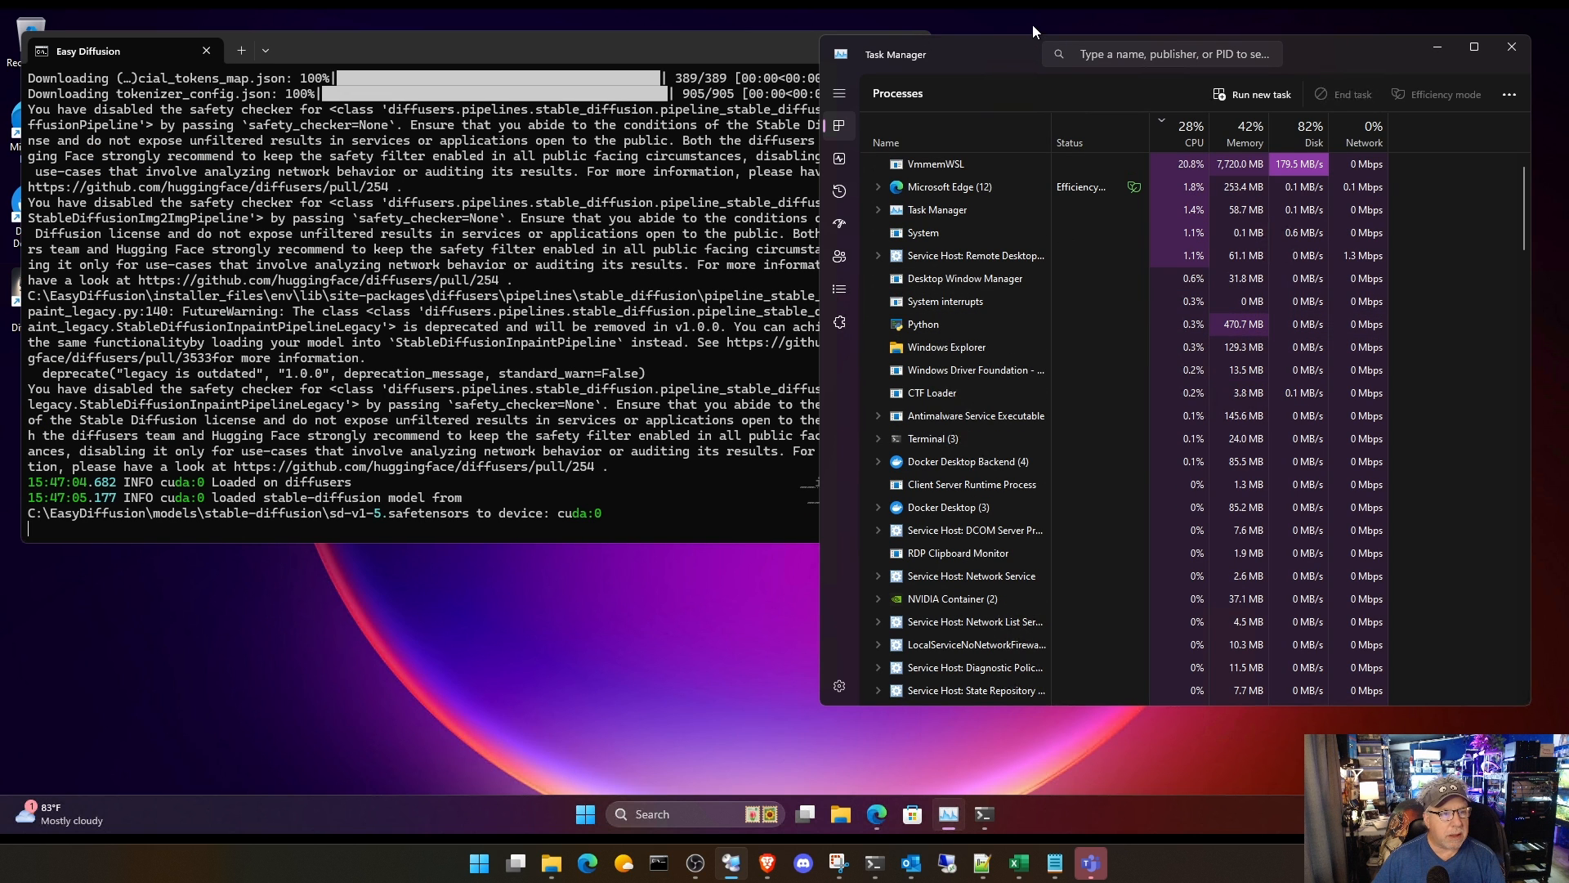
mouse_move(763, 867)
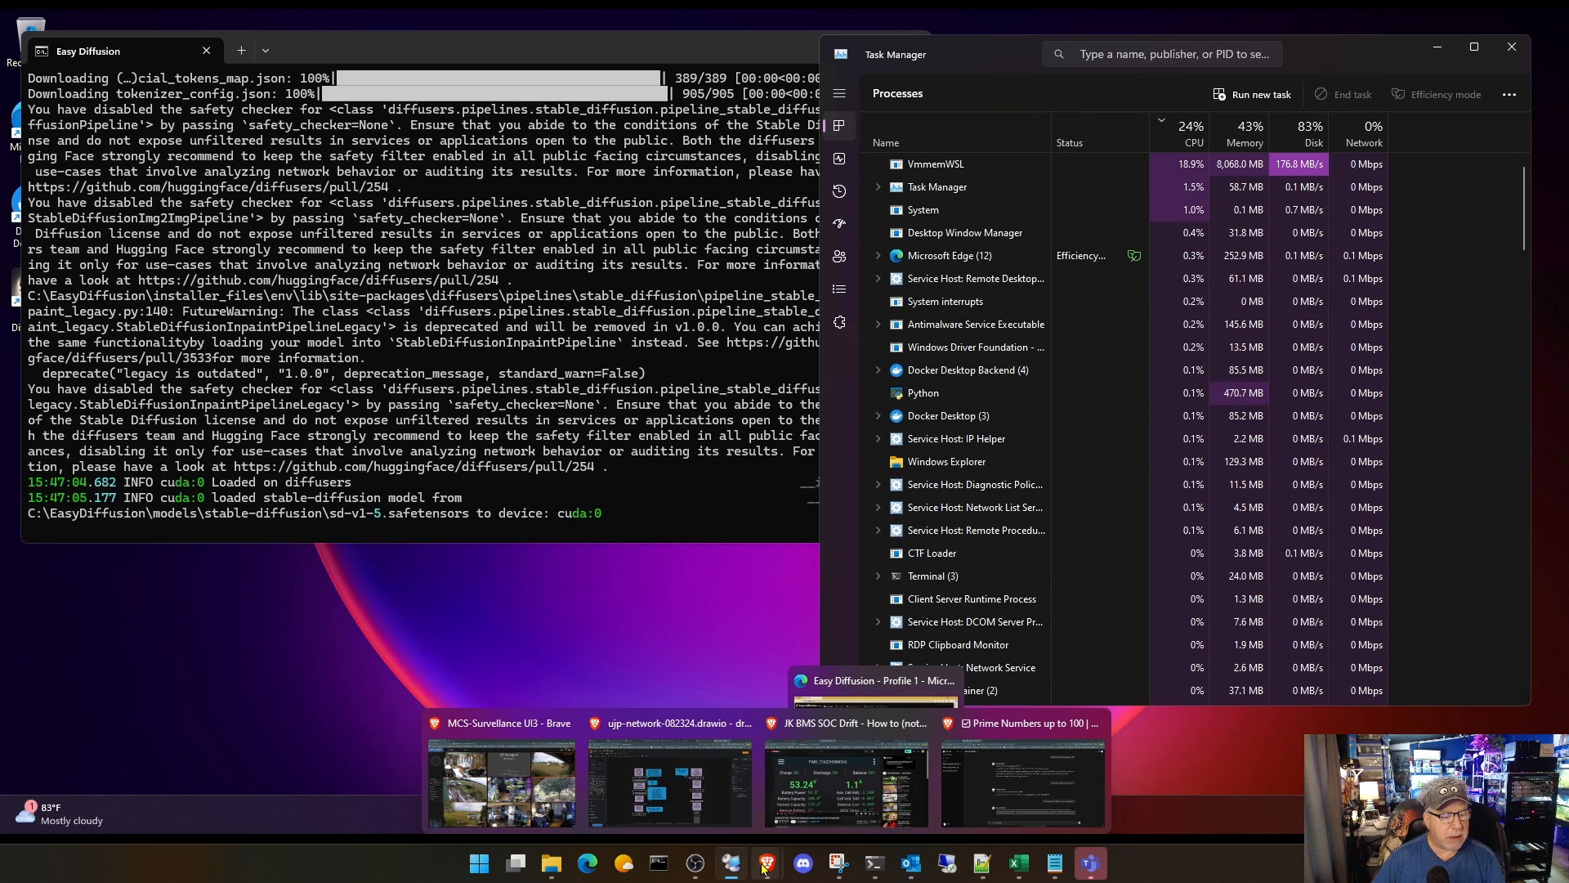
click(1024, 787)
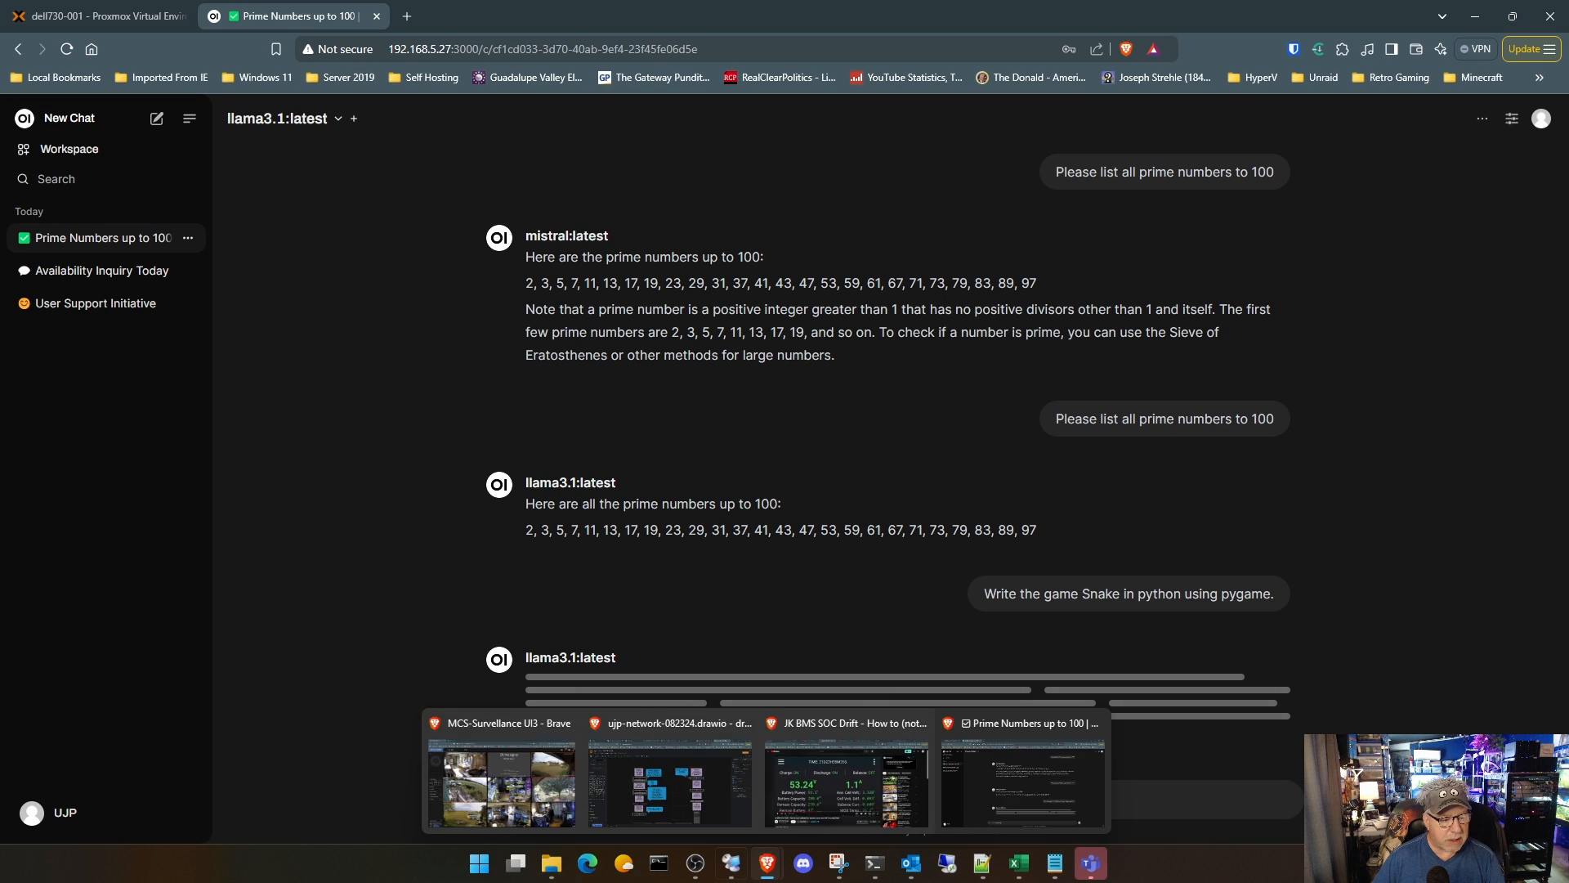
mouse_move(733, 859)
click(763, 777)
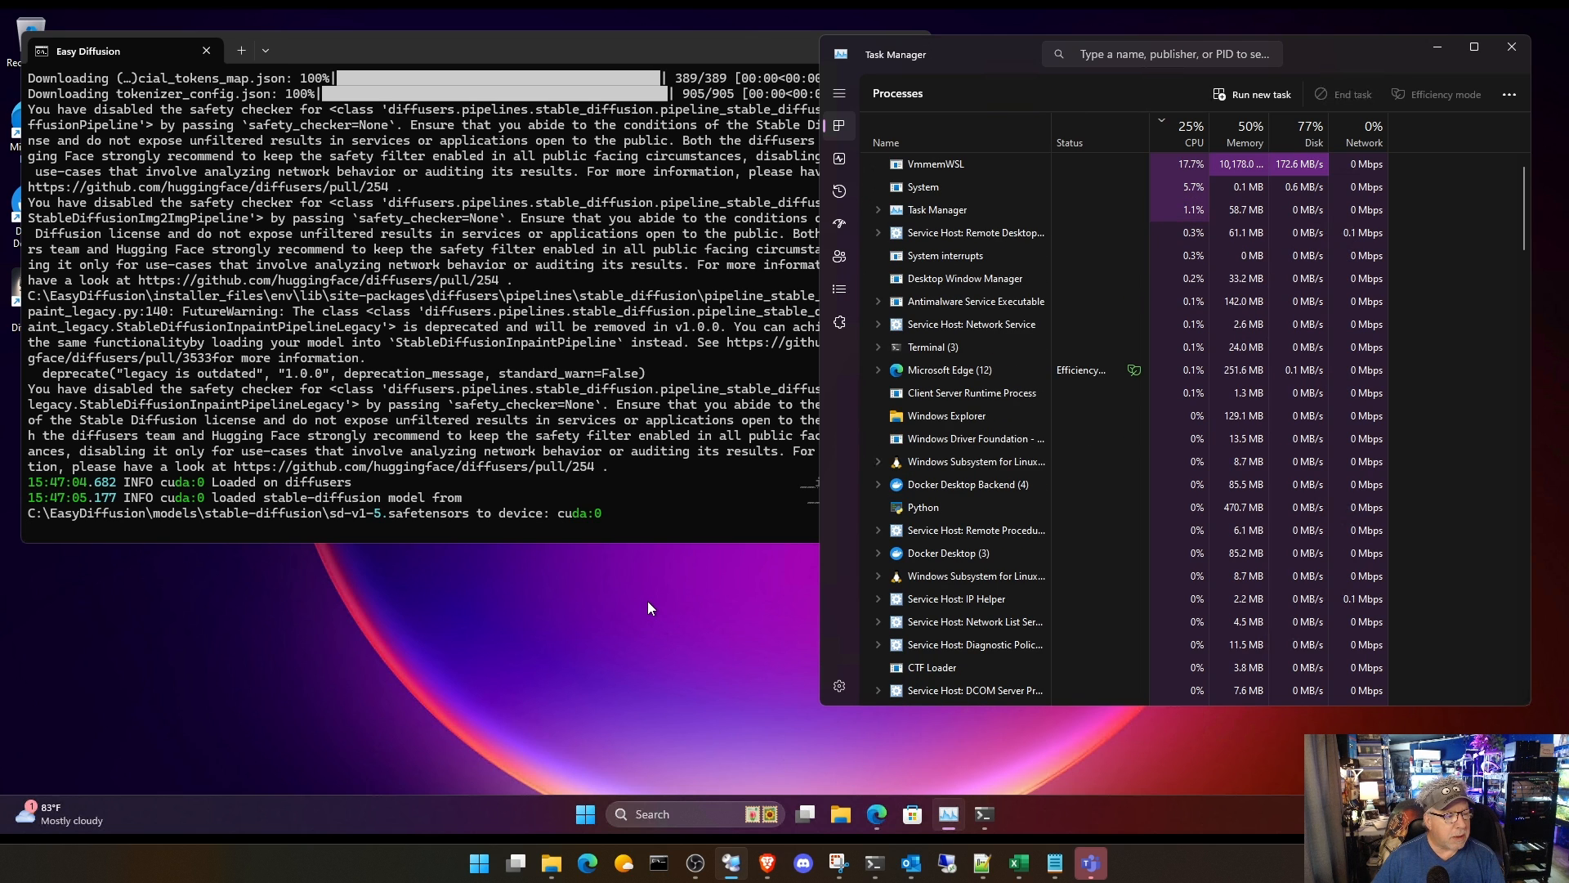
click(877, 815)
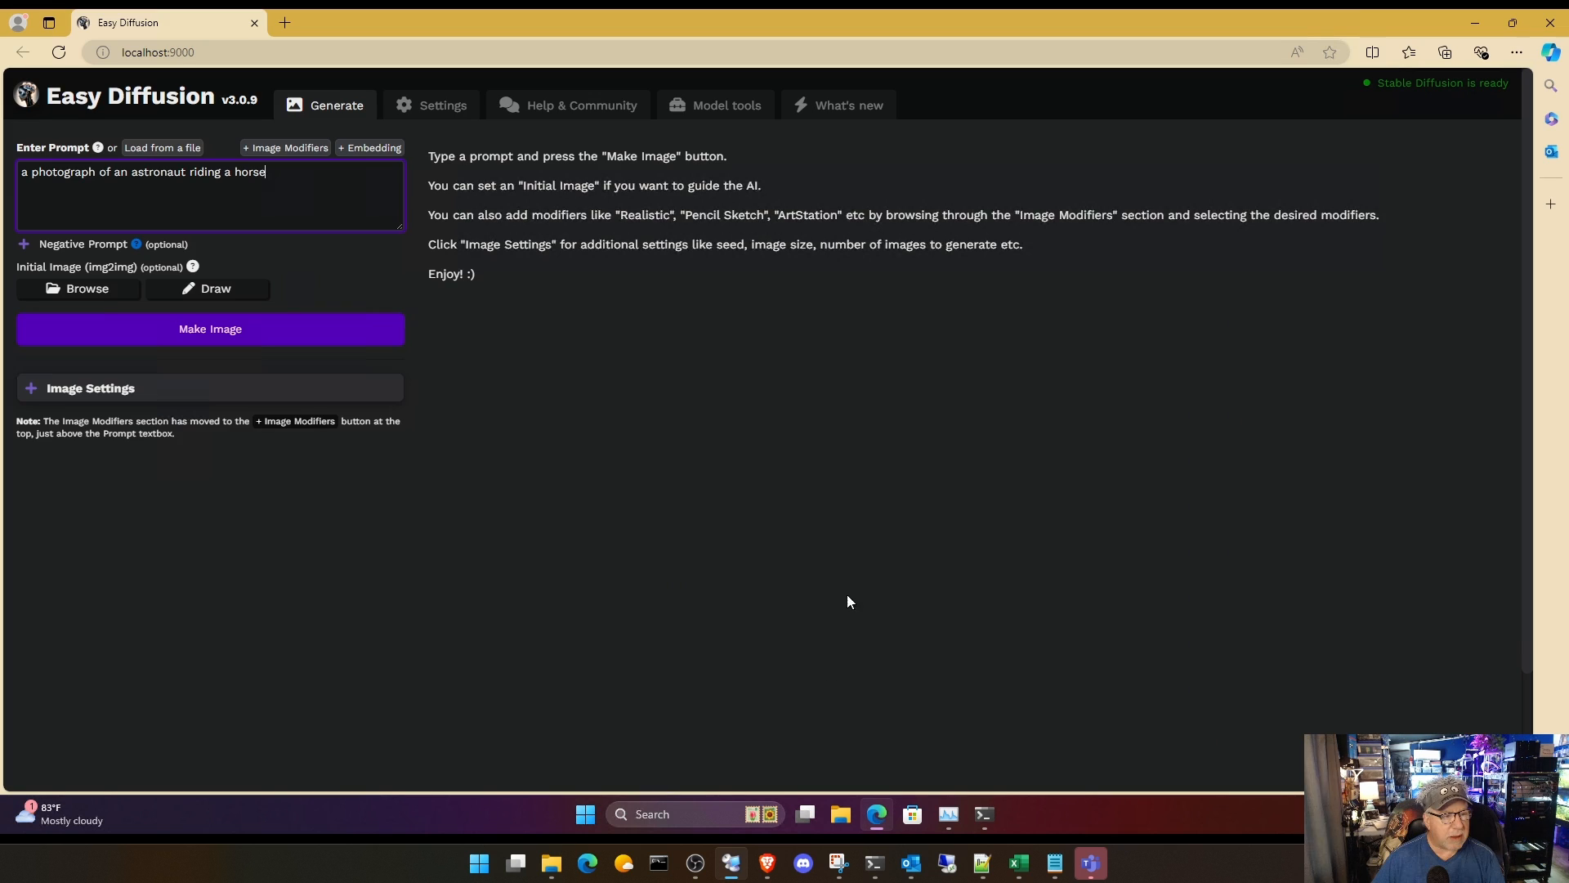
click(1475, 22)
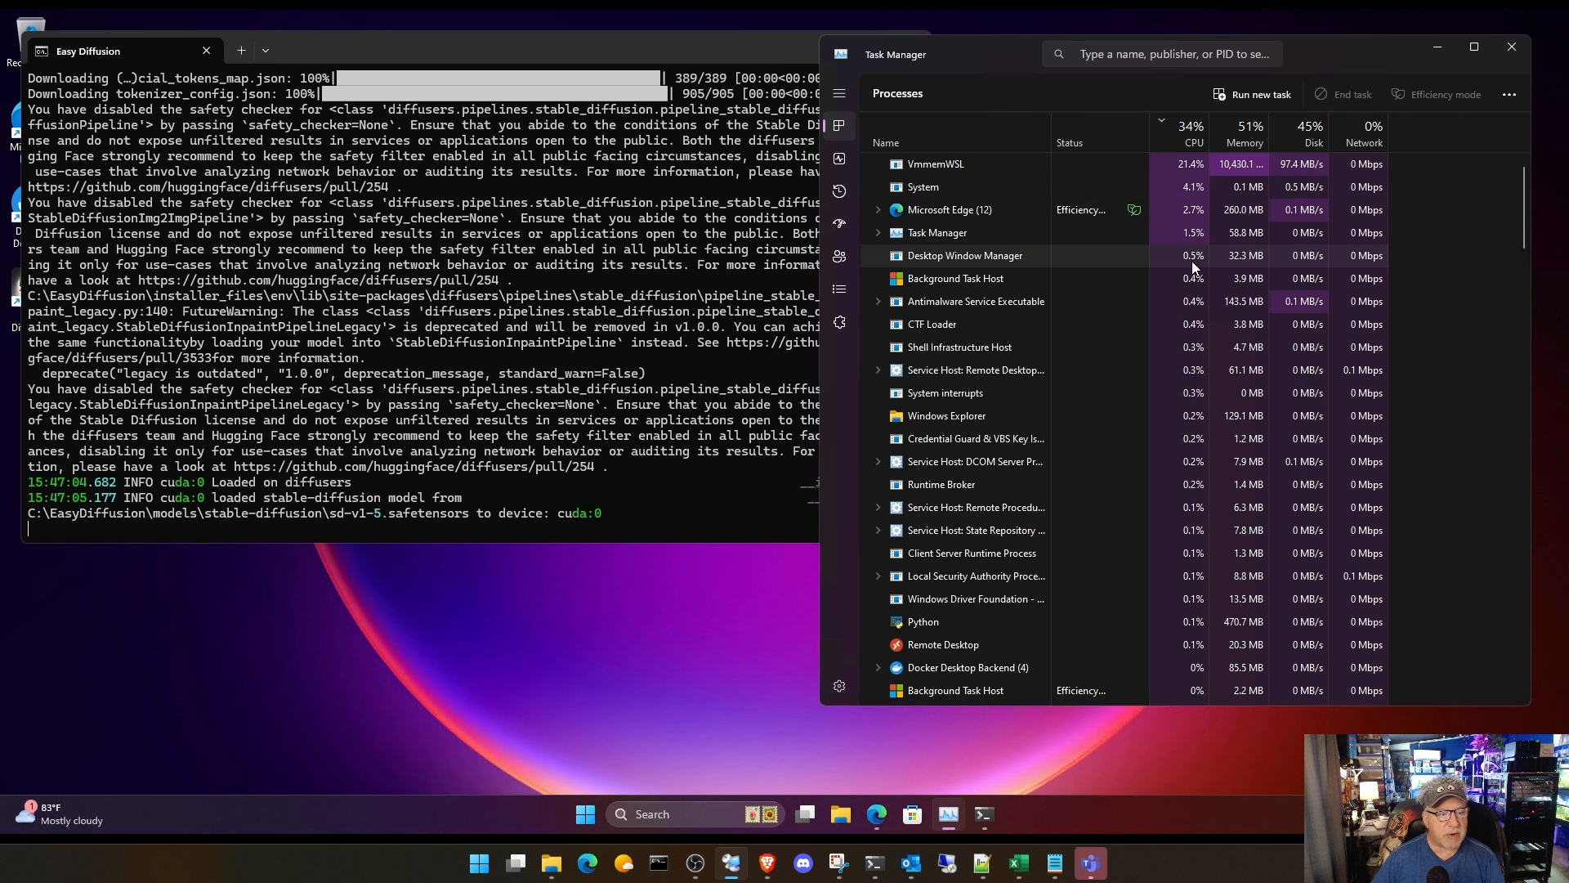
Step: Check the Snake reply in Open WebUI and generate the Easy Diffusion image for "a photograph of an astronaut riding a horse"
click(878, 815)
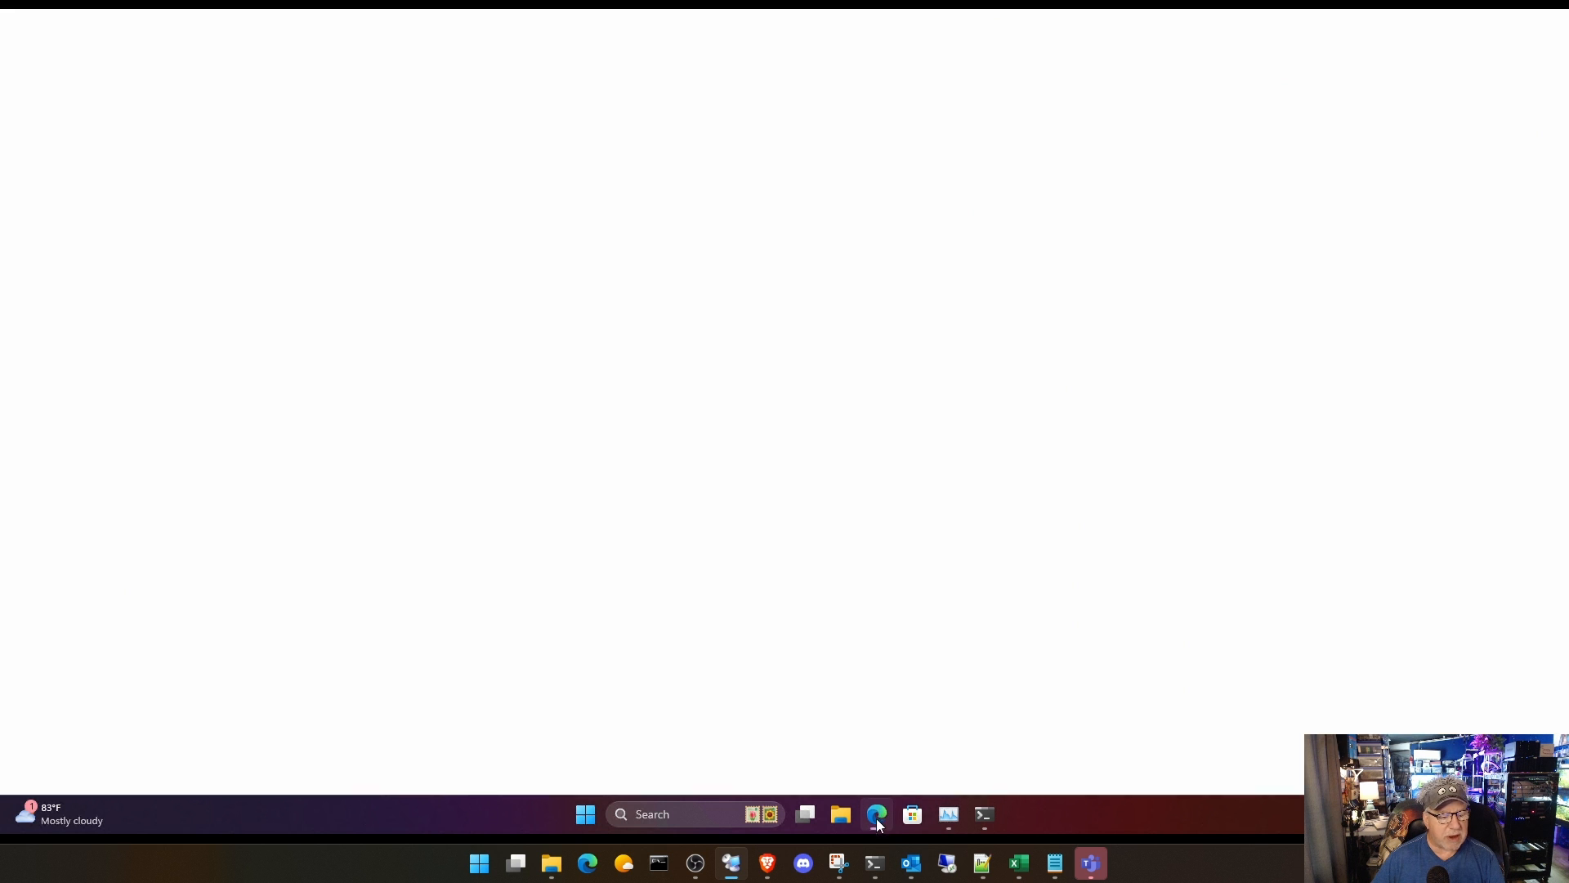
mouse_move(766, 864)
click(1022, 776)
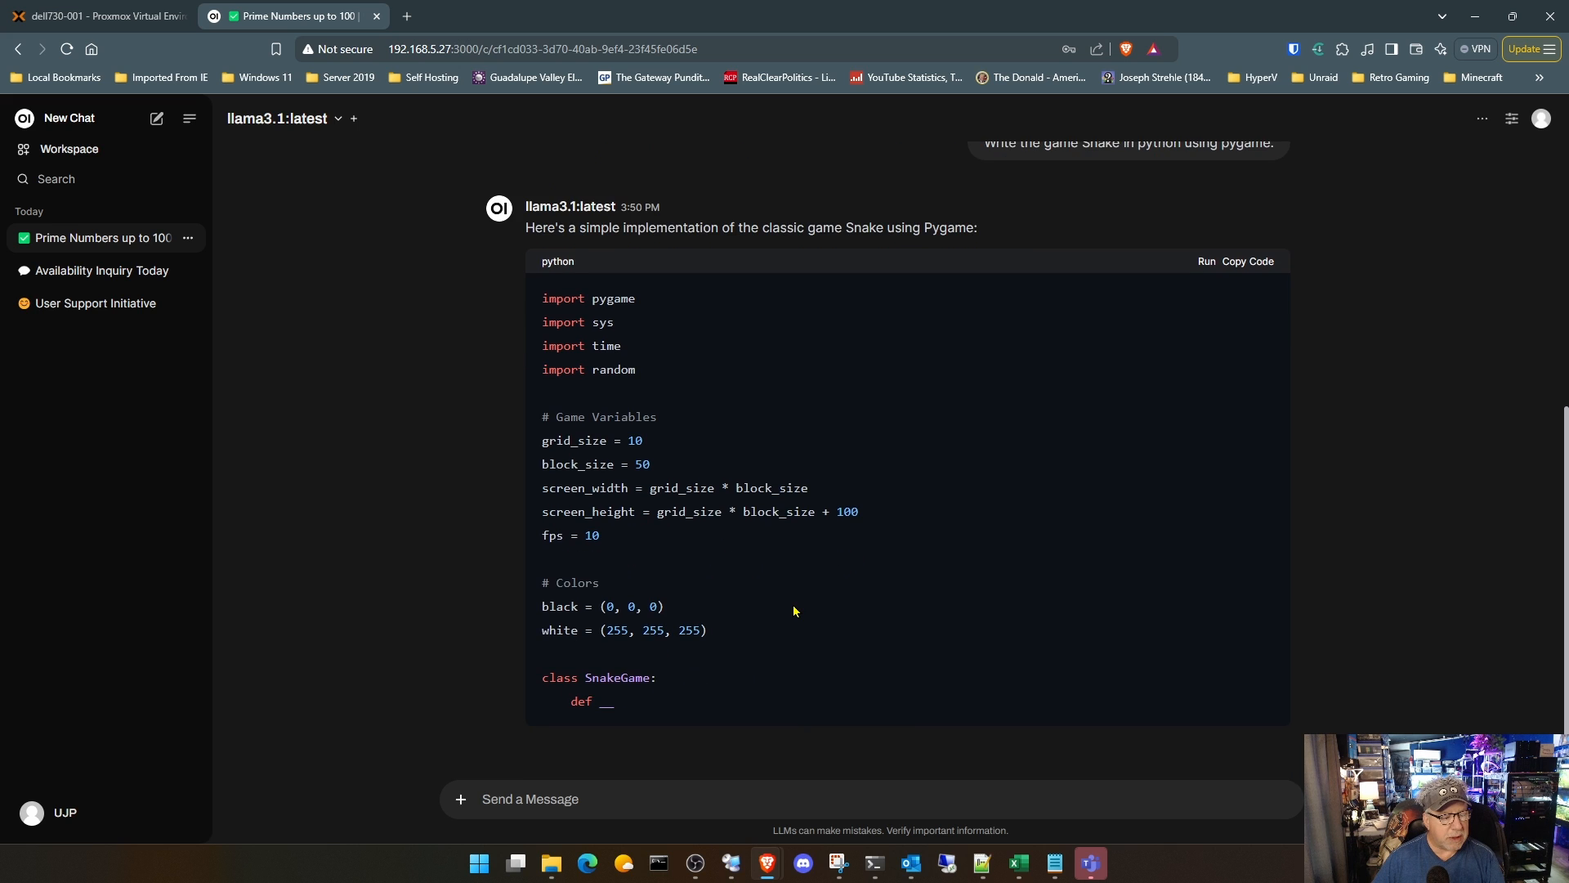
mouse_move(731, 863)
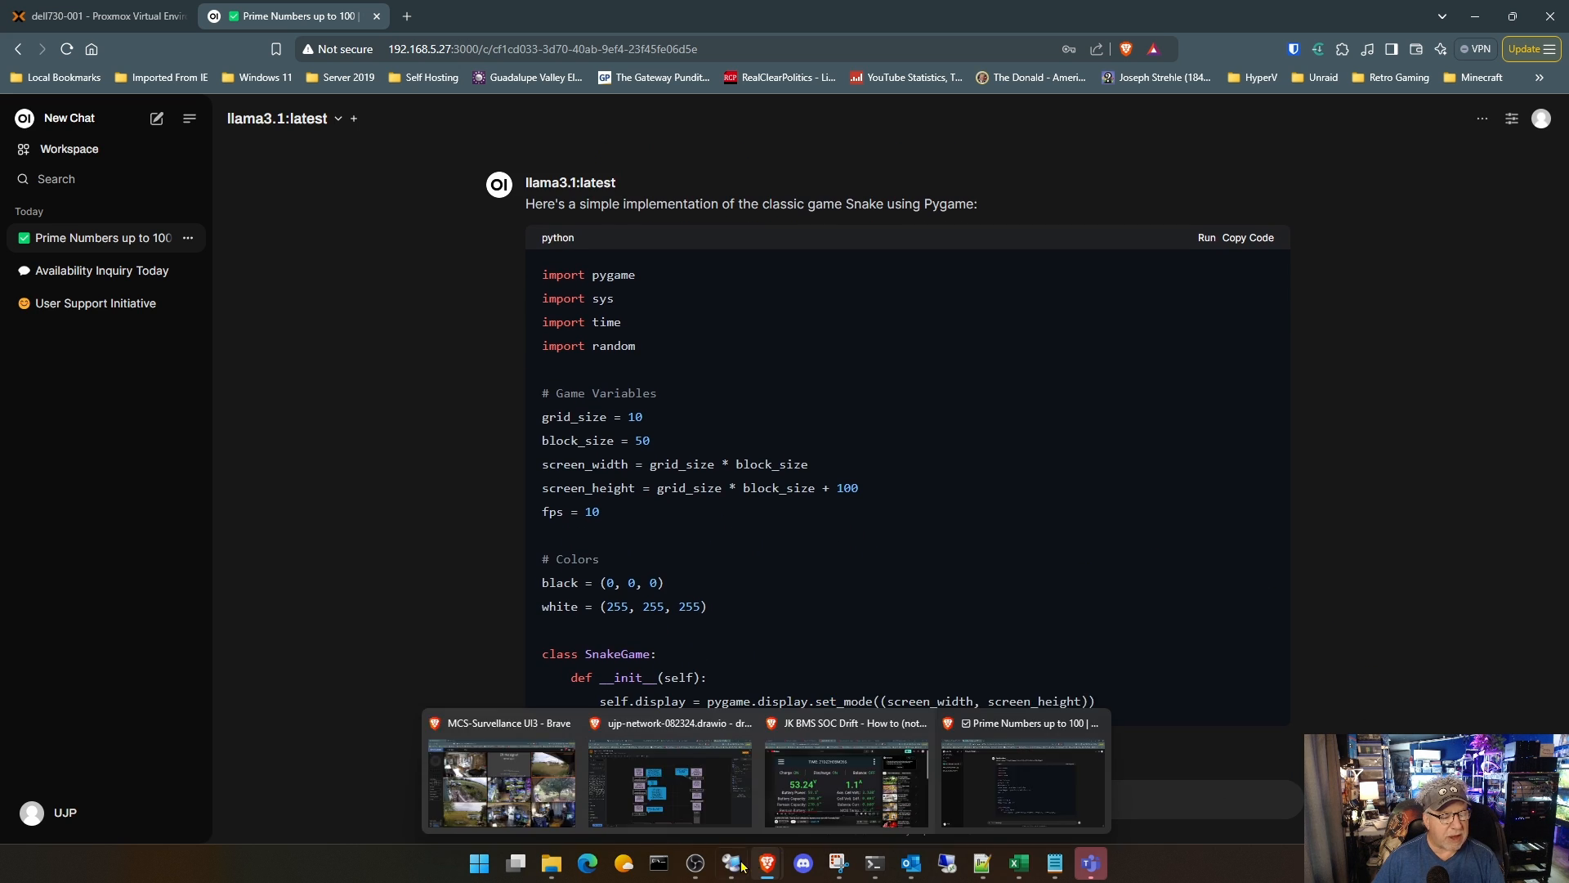
click(866, 788)
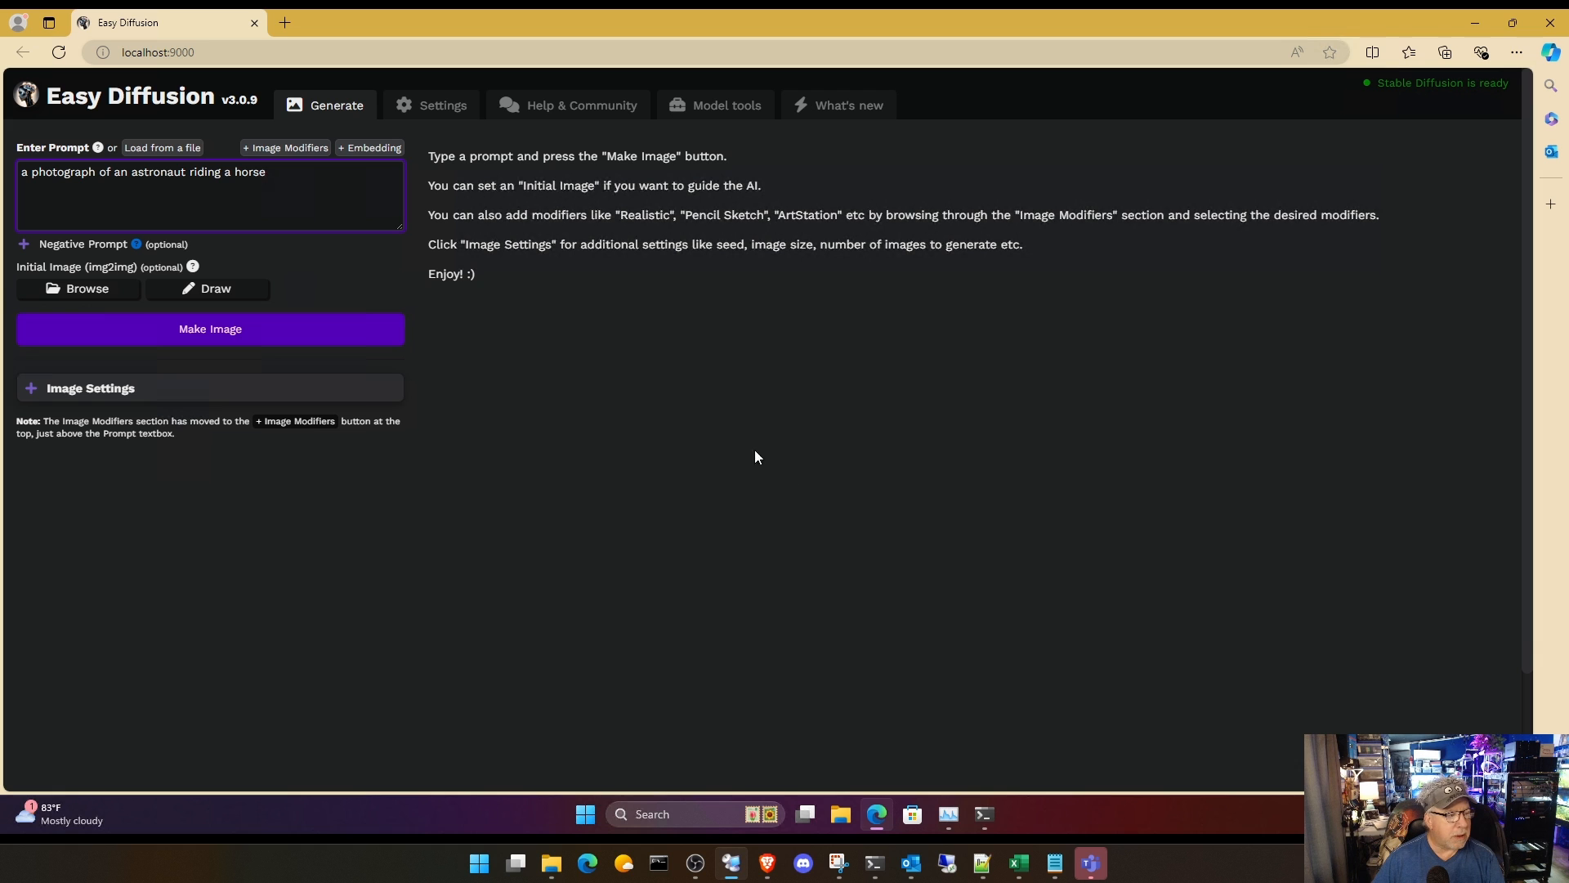
click(234, 335)
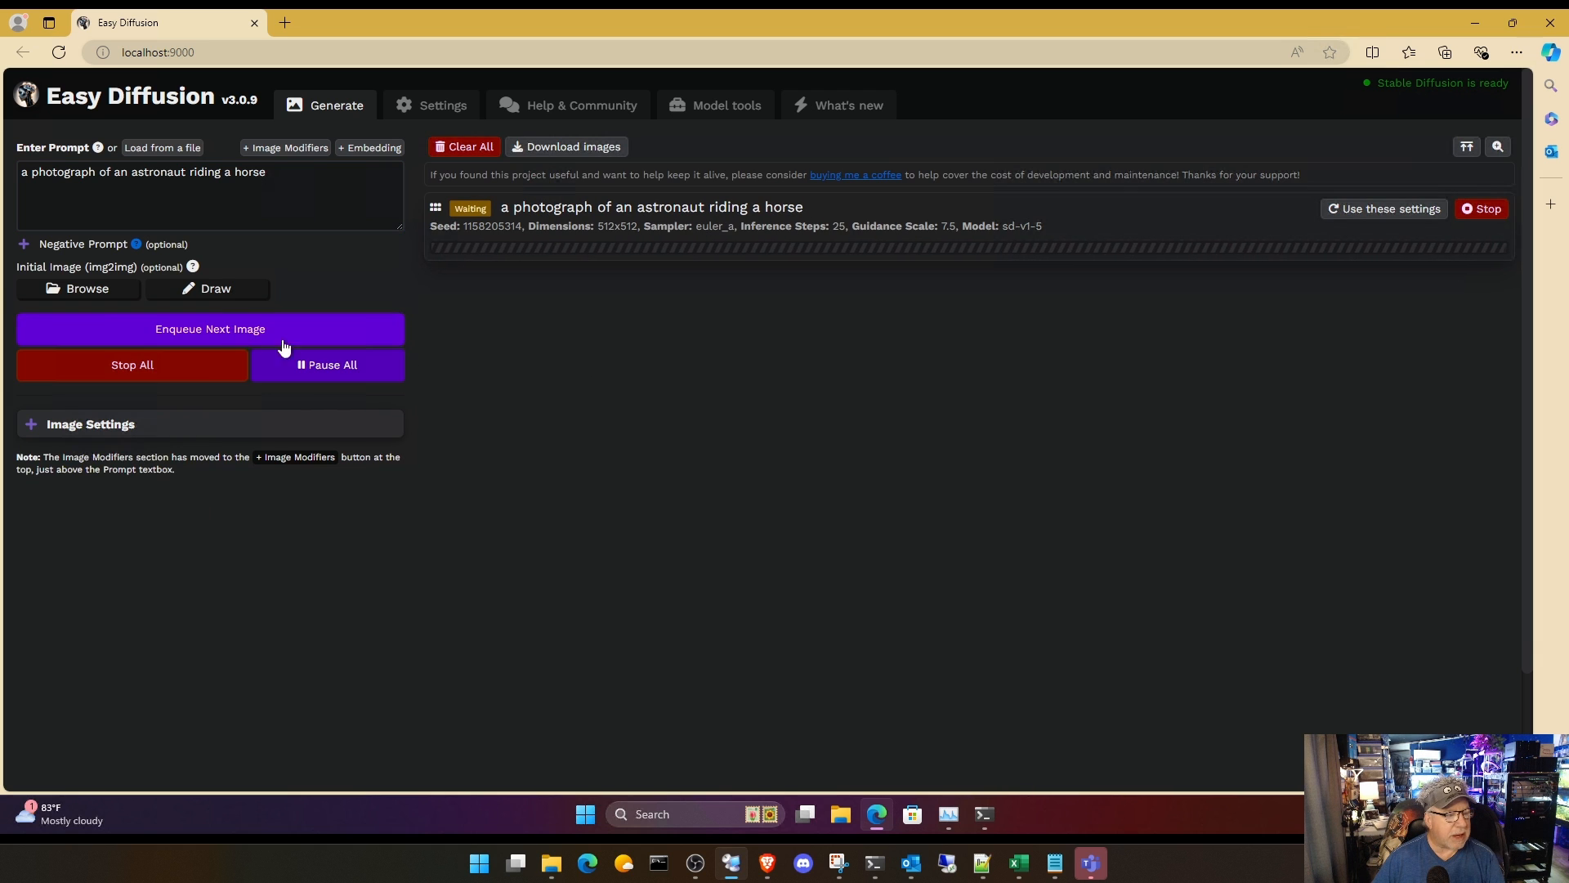
Step: Monitor the Tesla P40's load in Task Manager during image generation, checking the Snake reply in Open WebUI, and bring the generated image to the front
mouse_move(945, 820)
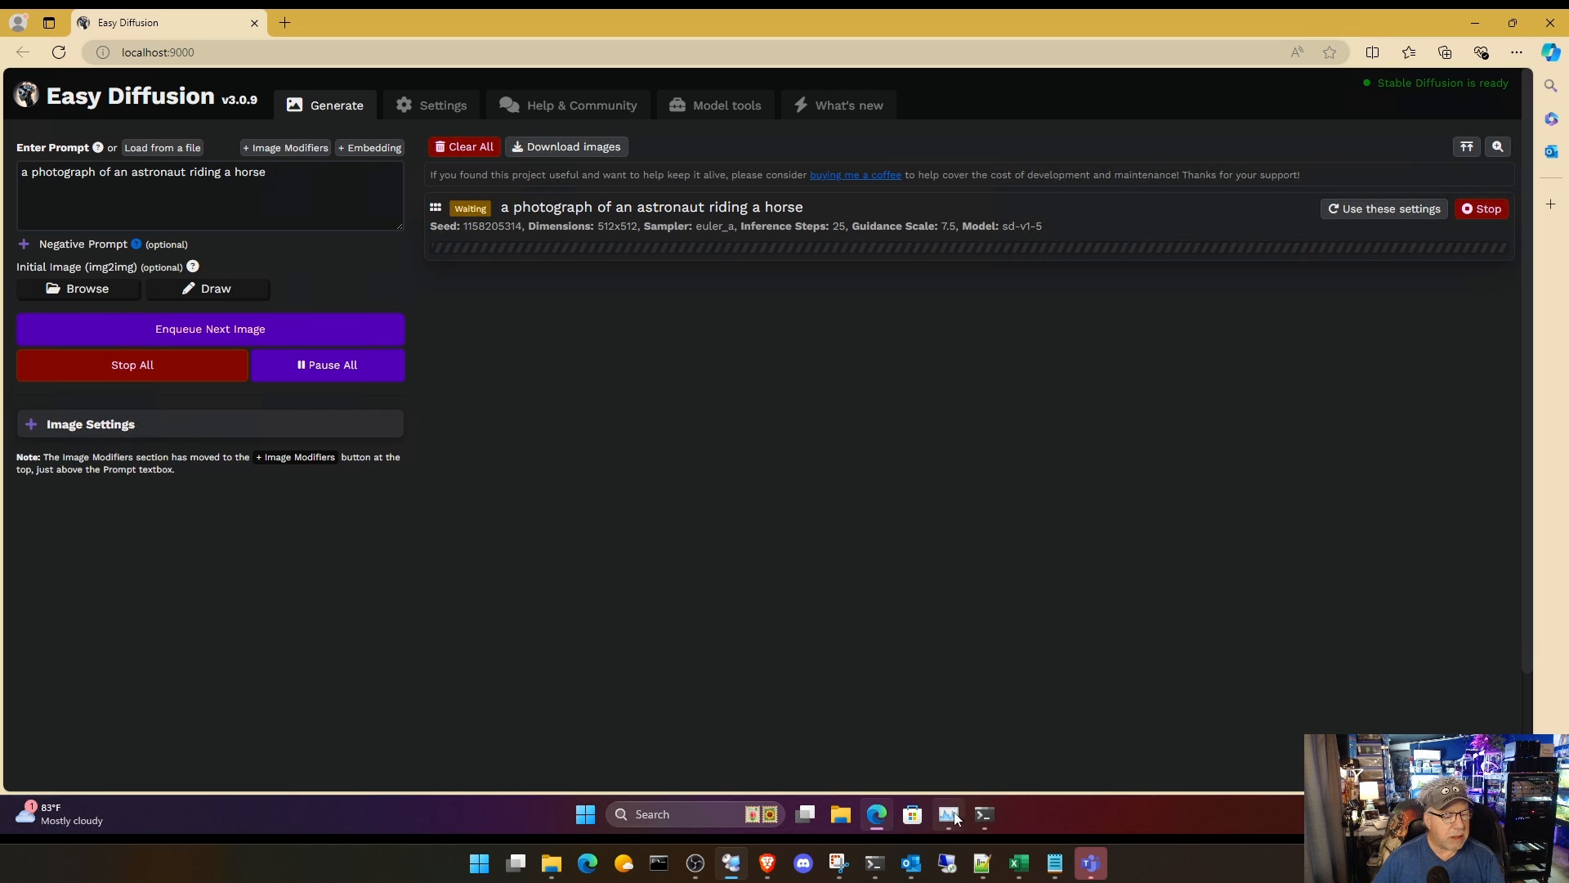
click(972, 732)
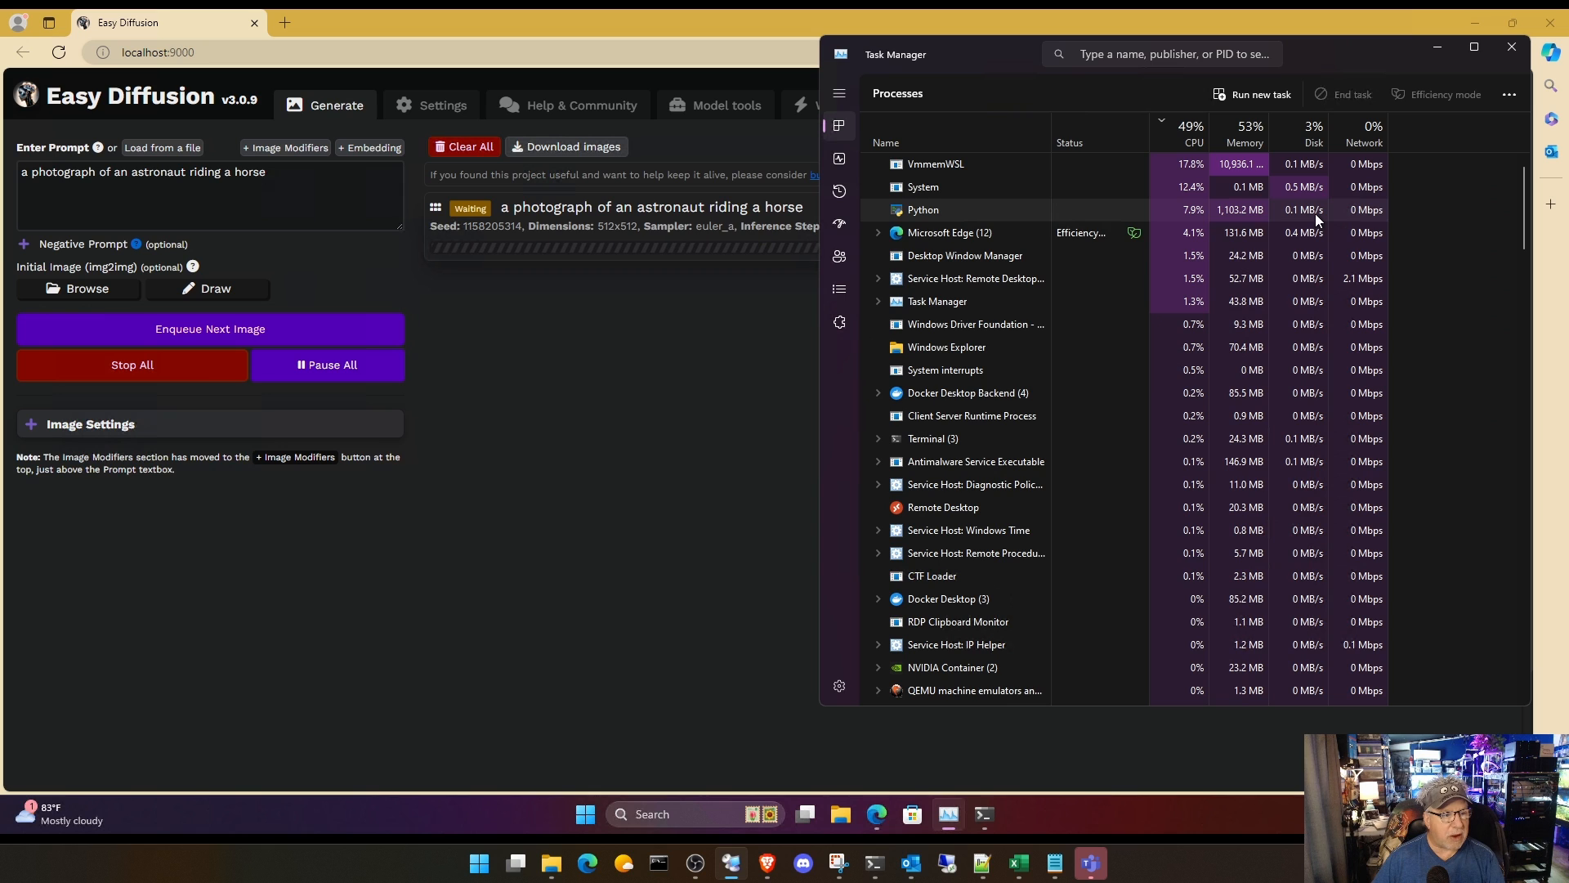
click(840, 161)
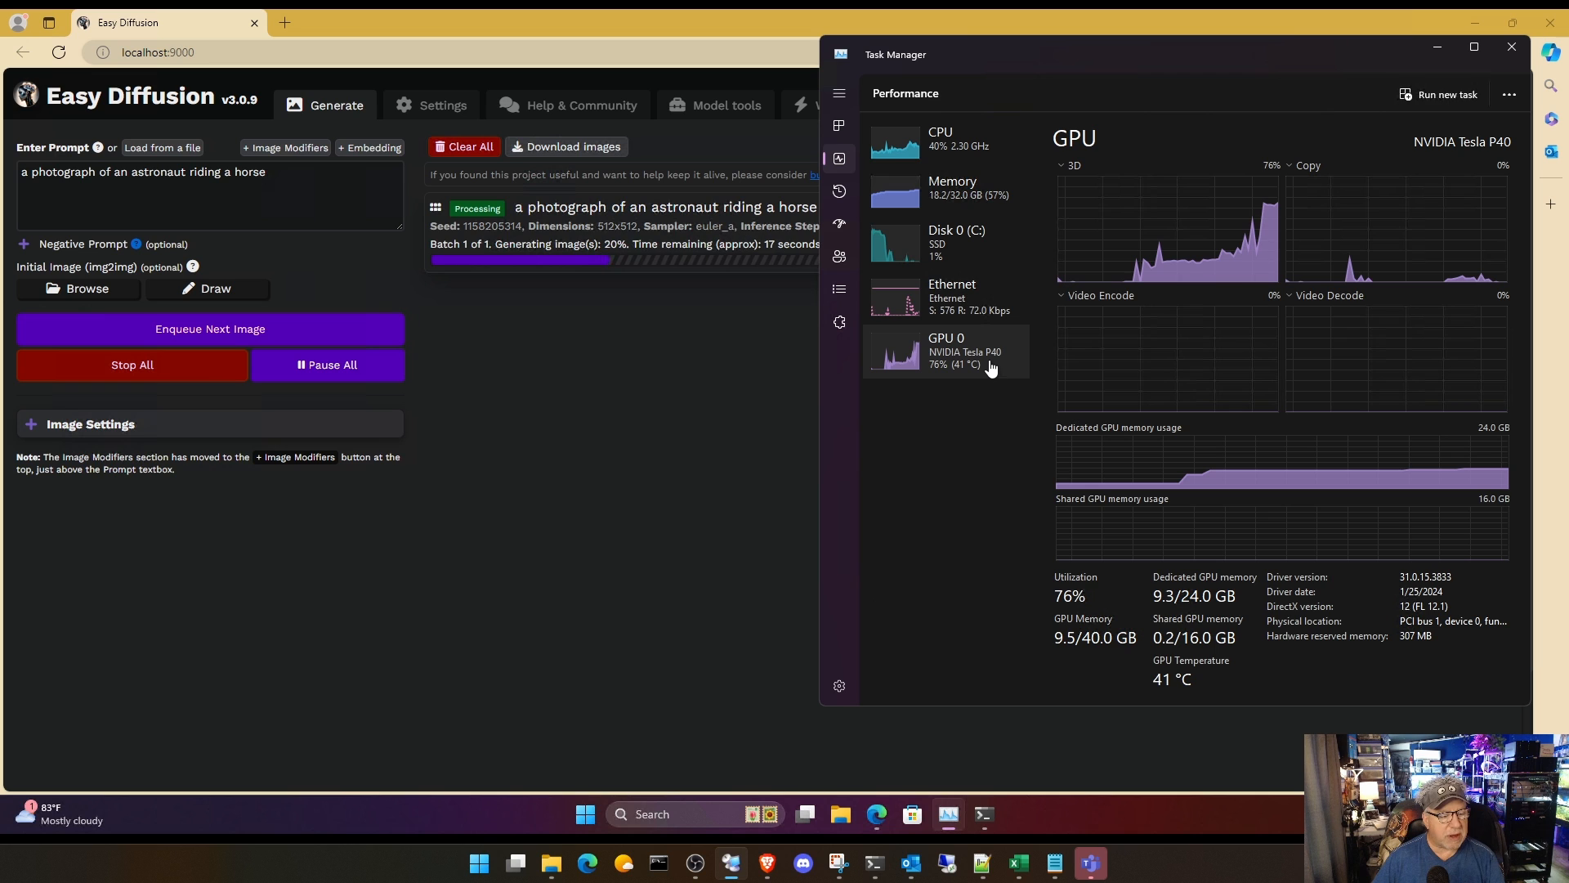
mouse_move(772, 864)
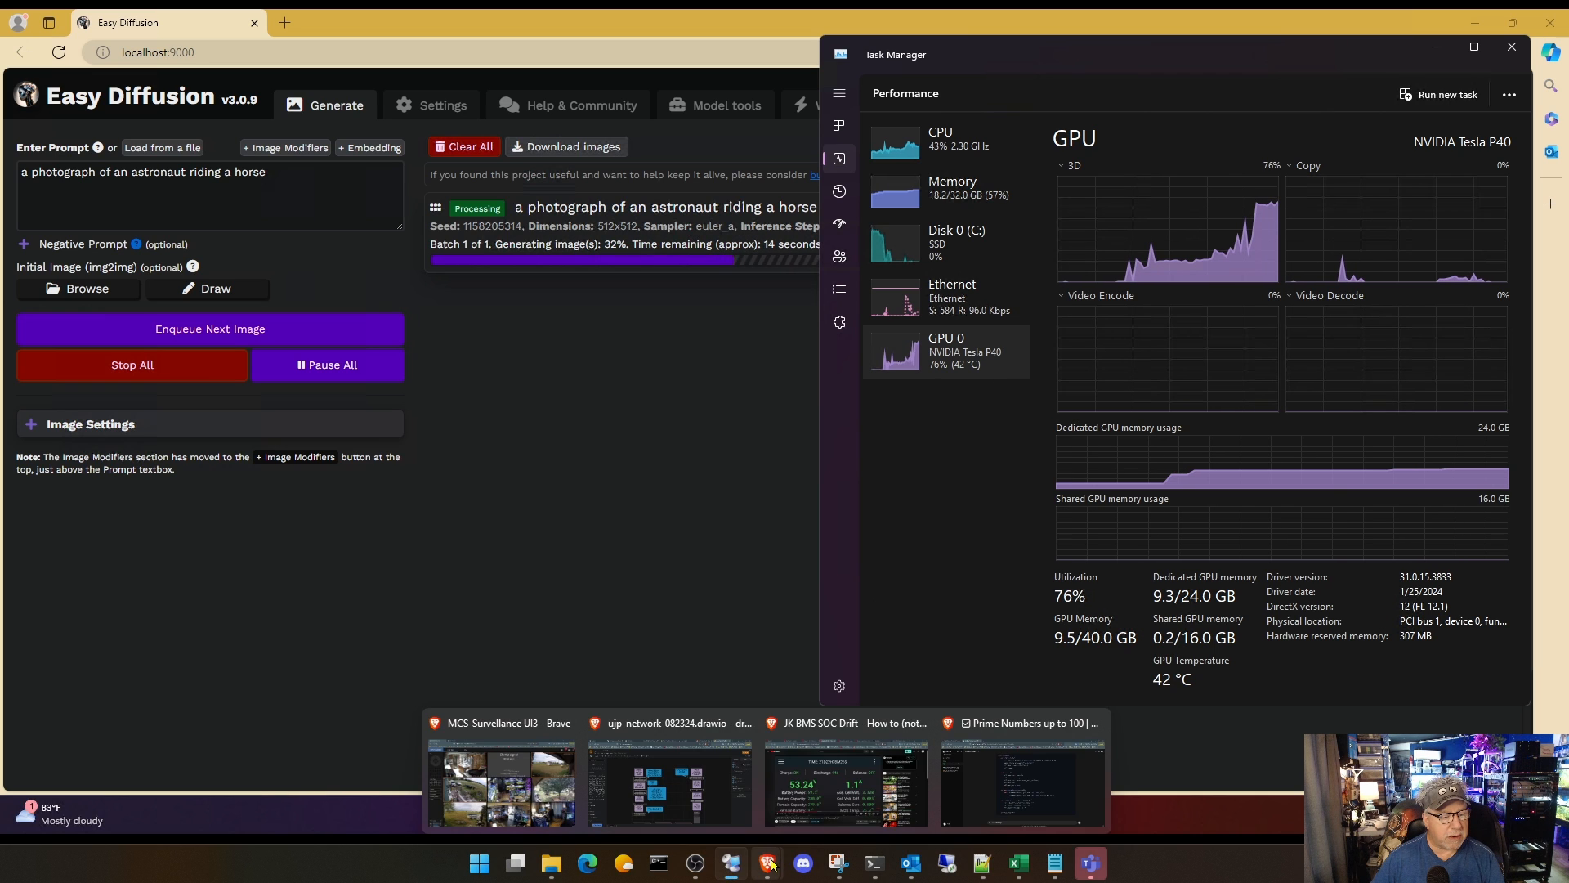
click(981, 736)
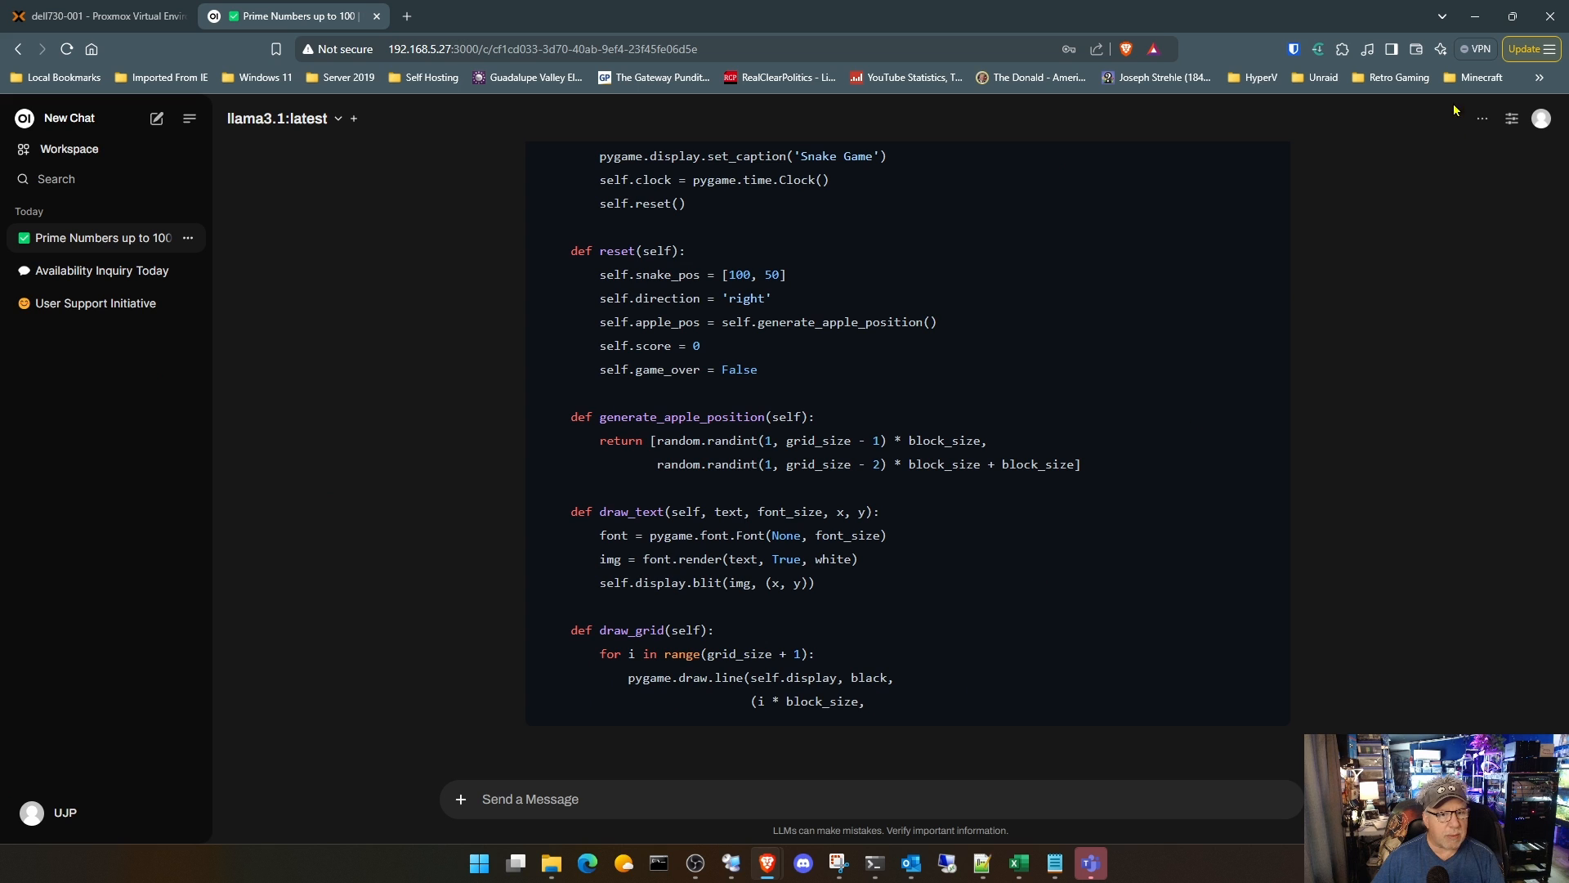
click(1475, 16)
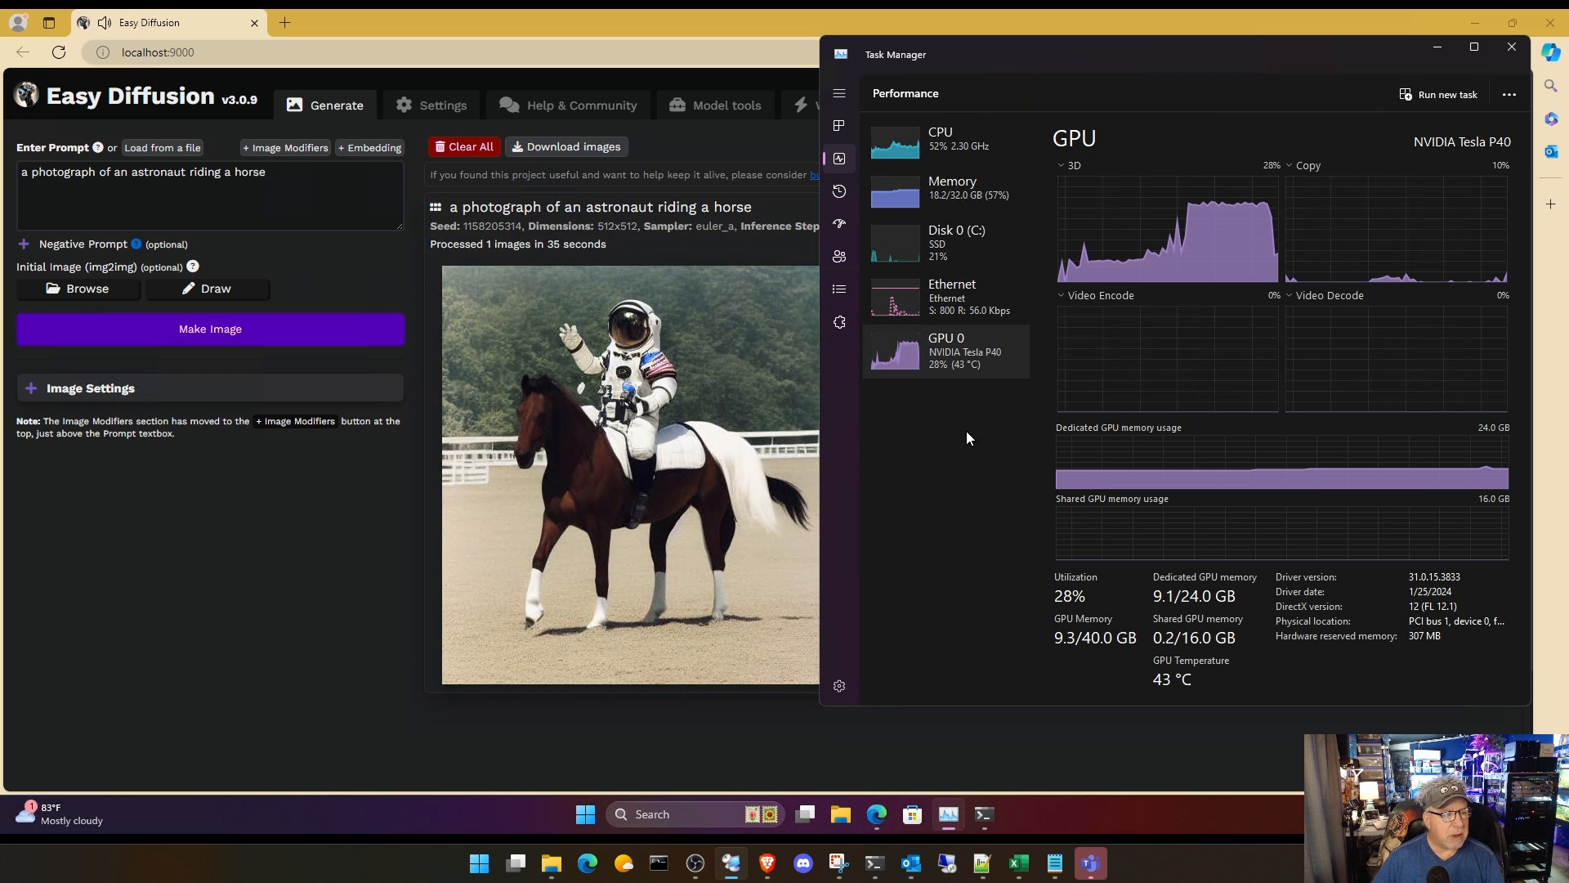
click(364, 540)
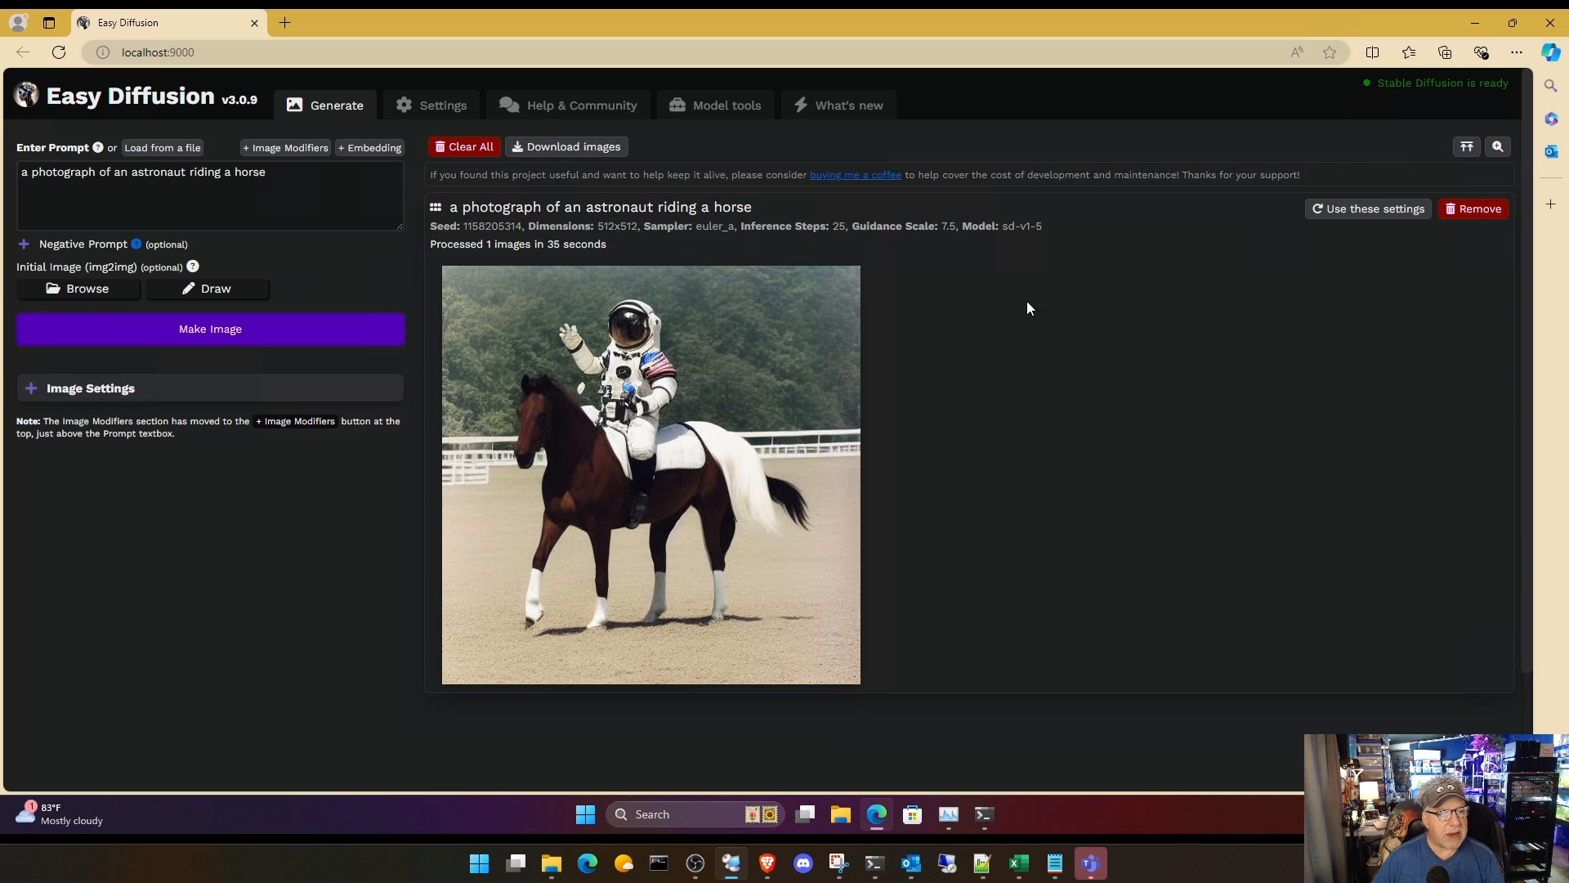
Step: Toggle Easy Diffusion's option to make Stable Diffusion available on the network and save the system settings
click(434, 114)
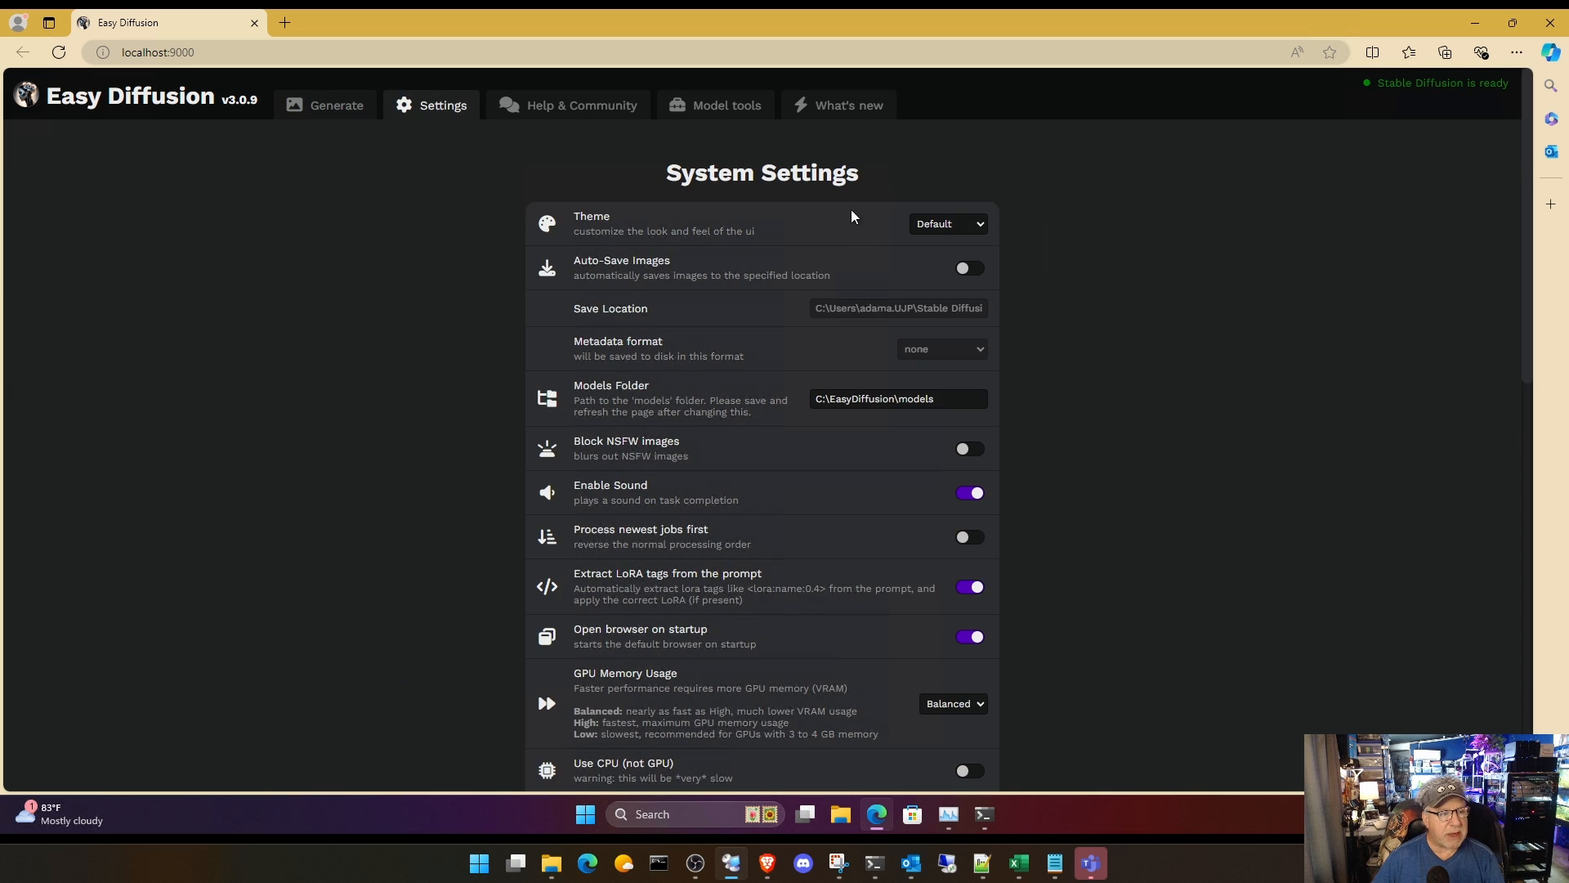
scroll(1142, 474, down, 8)
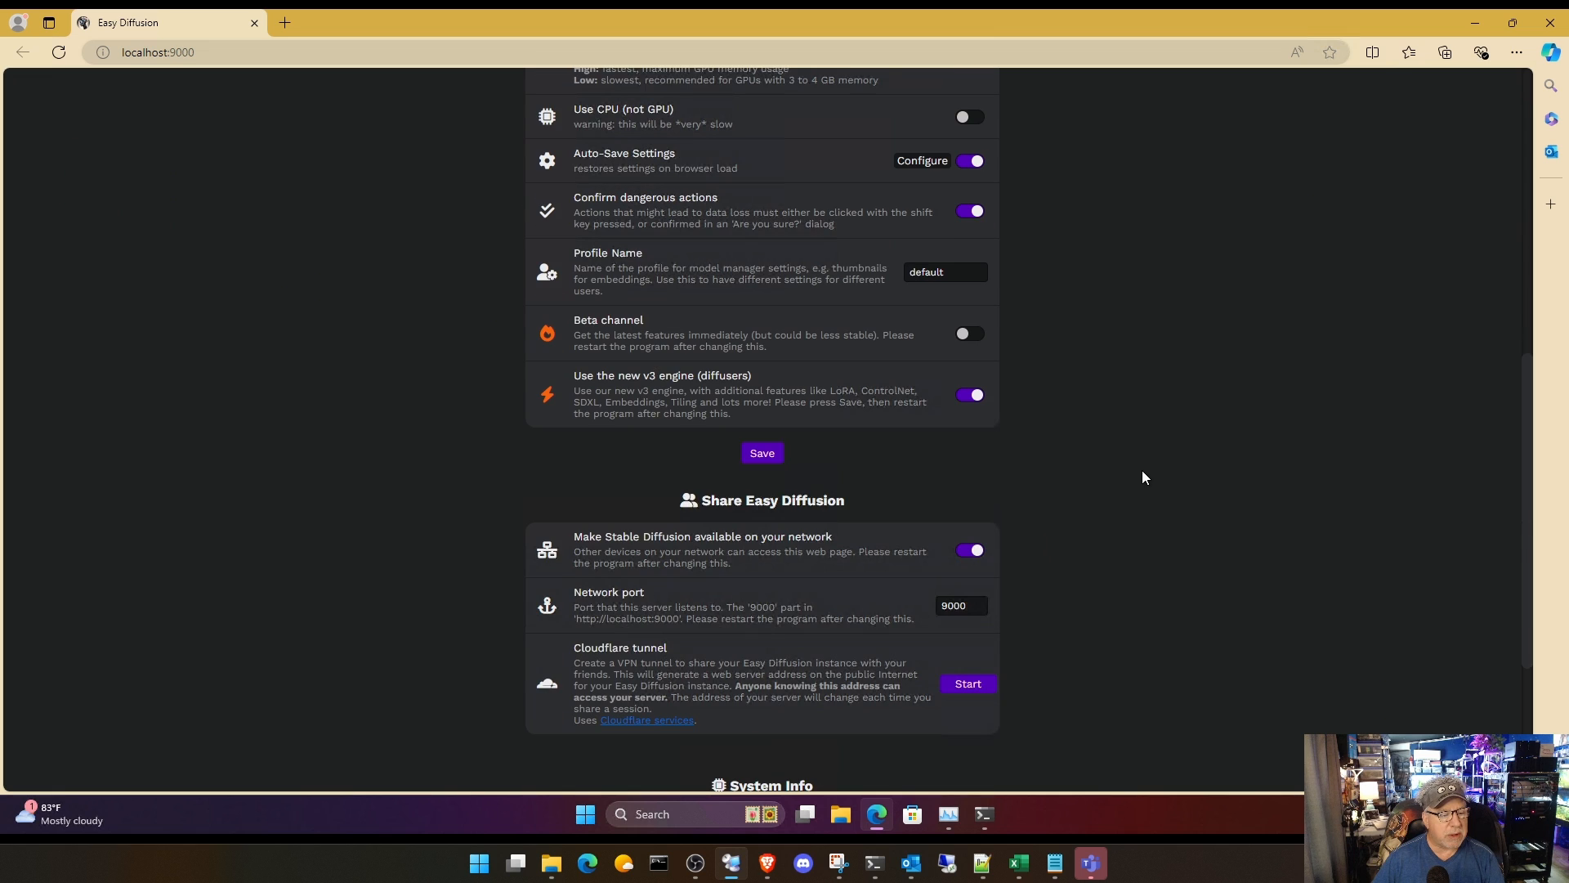
scroll(1143, 478, down, 2)
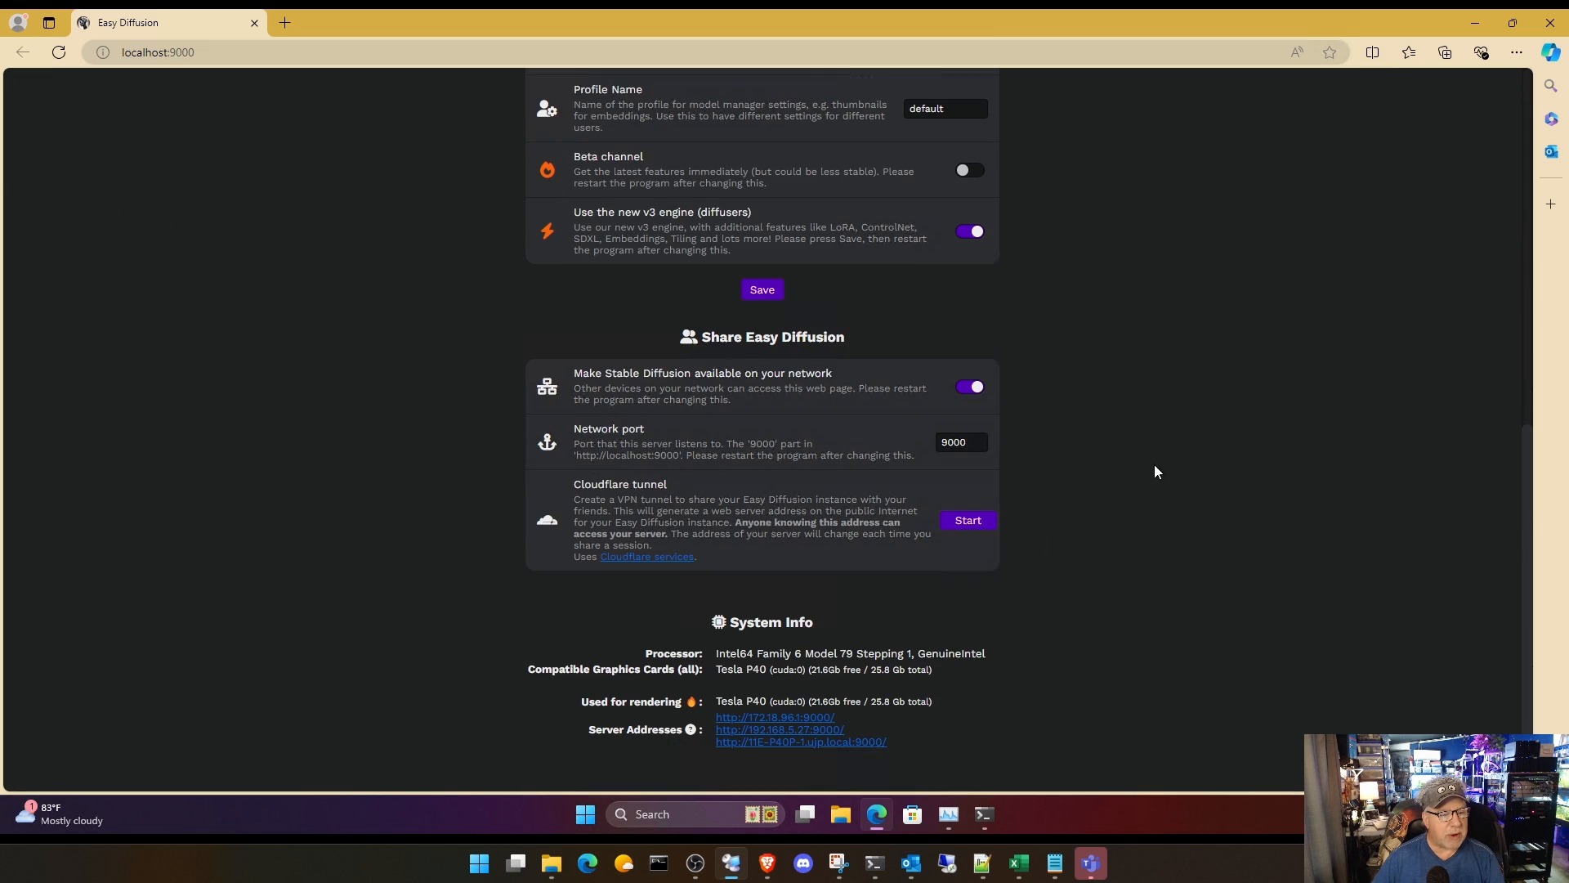
click(971, 389)
click(777, 294)
scroll(1210, 444, up, 7)
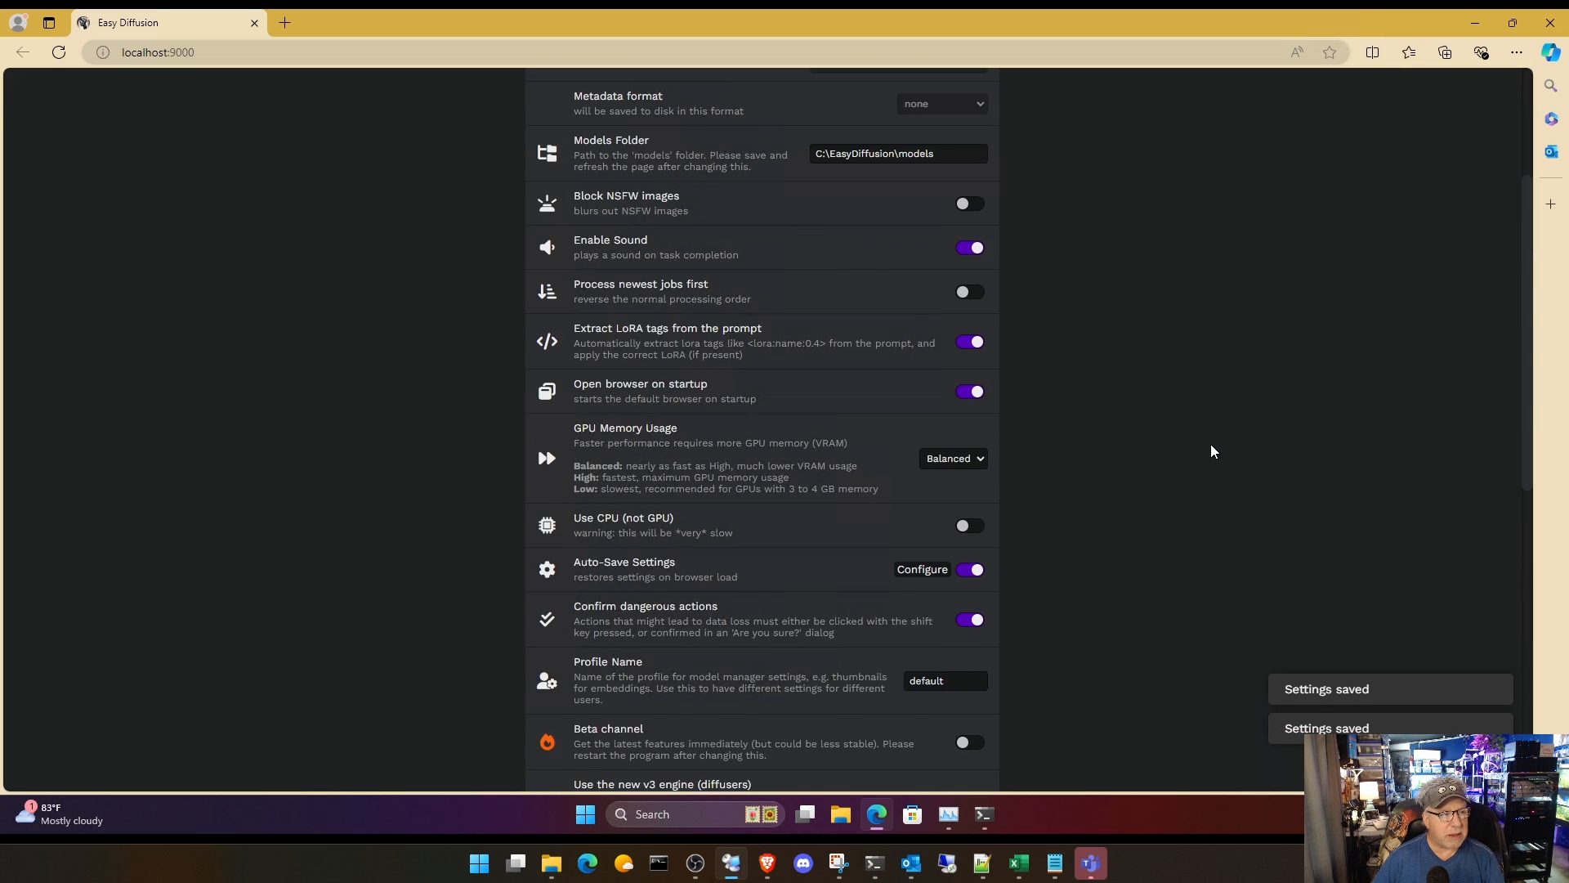
scroll(1212, 451, up, 3)
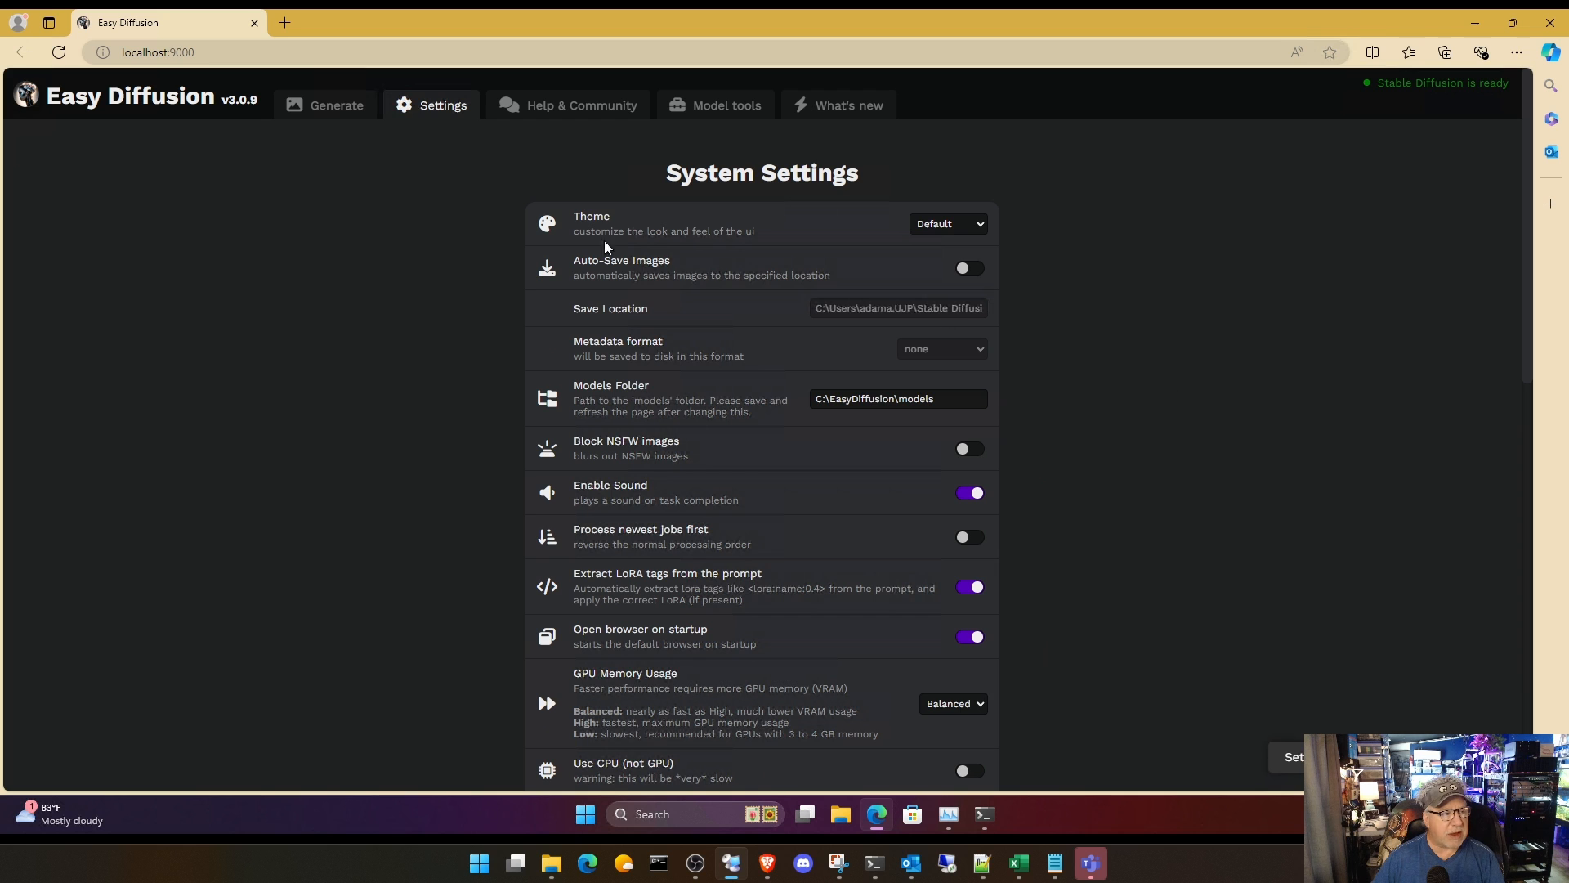
Step: Return to the image generation page and check the Easy Diffusion console log, minimizing the console again
click(338, 113)
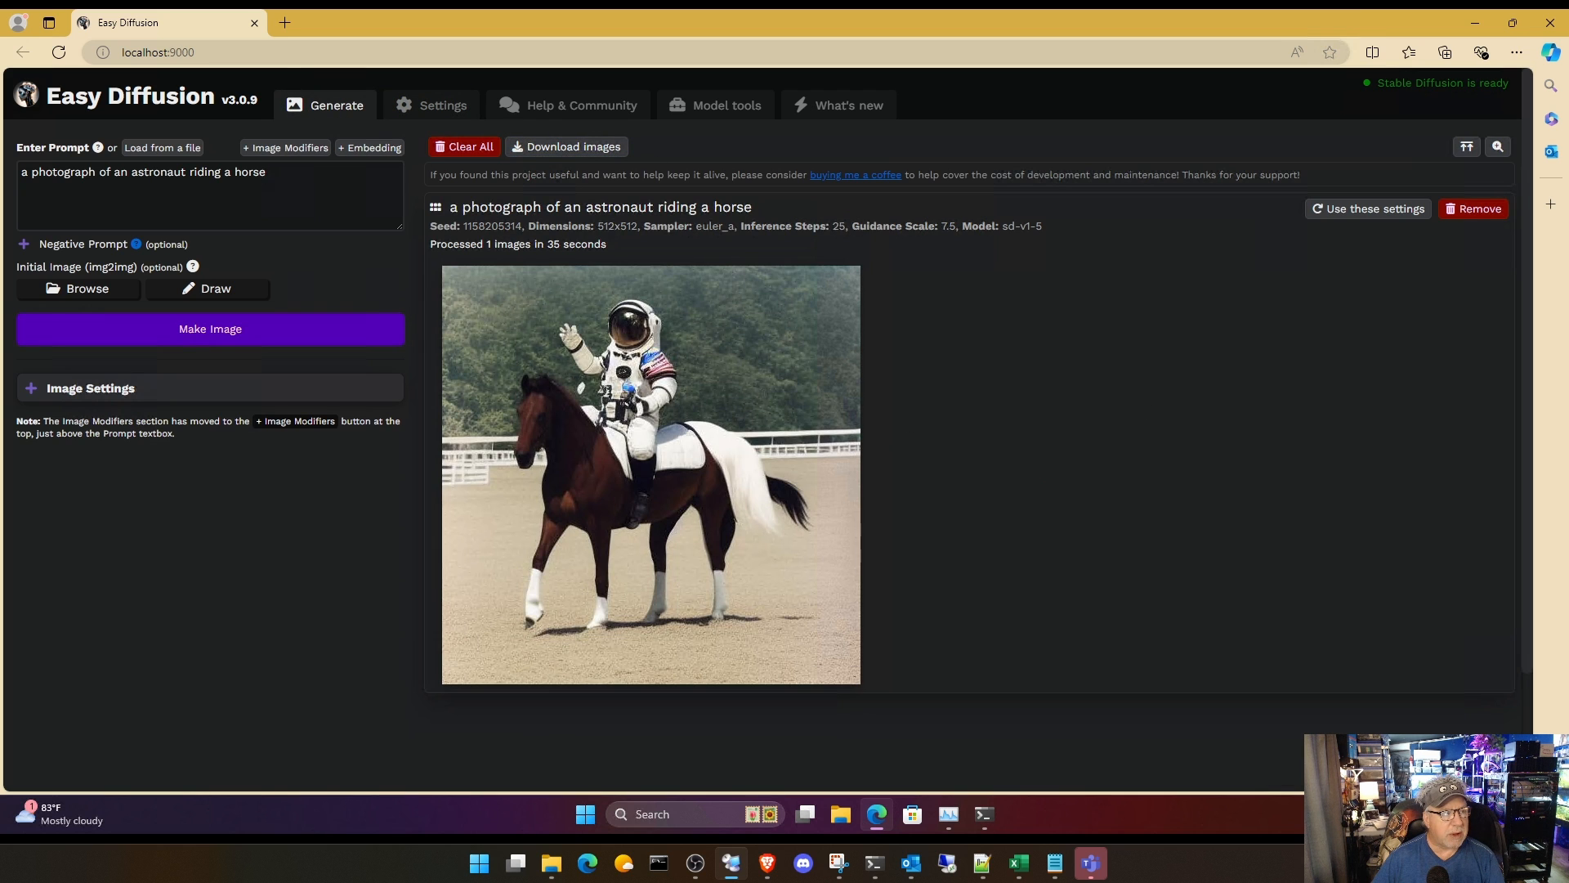
click(984, 814)
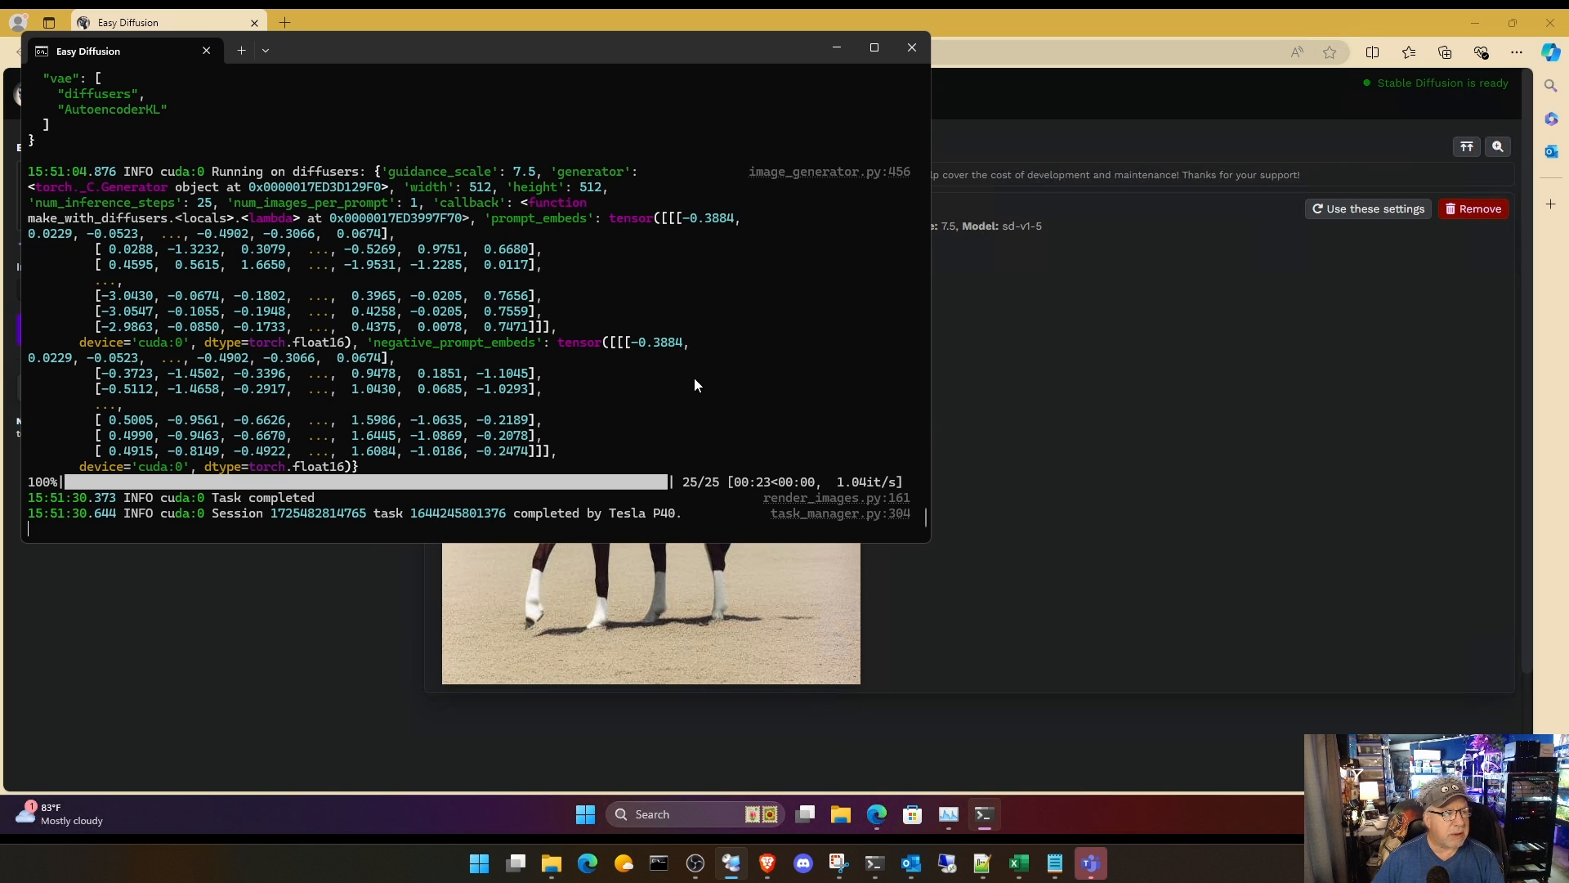
click(845, 47)
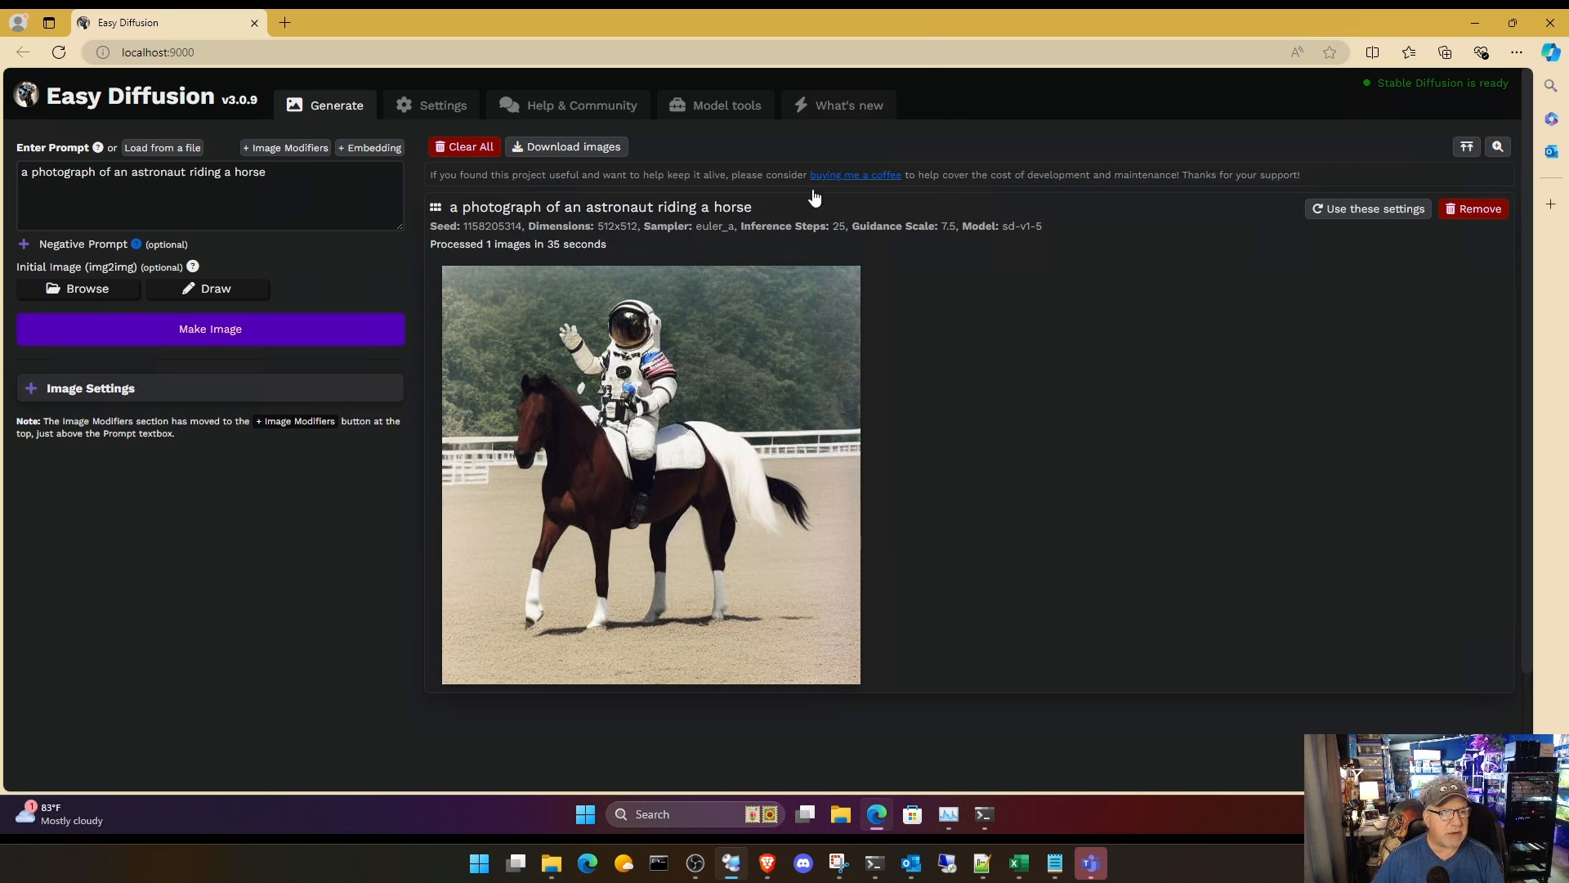
mouse_move(809, 270)
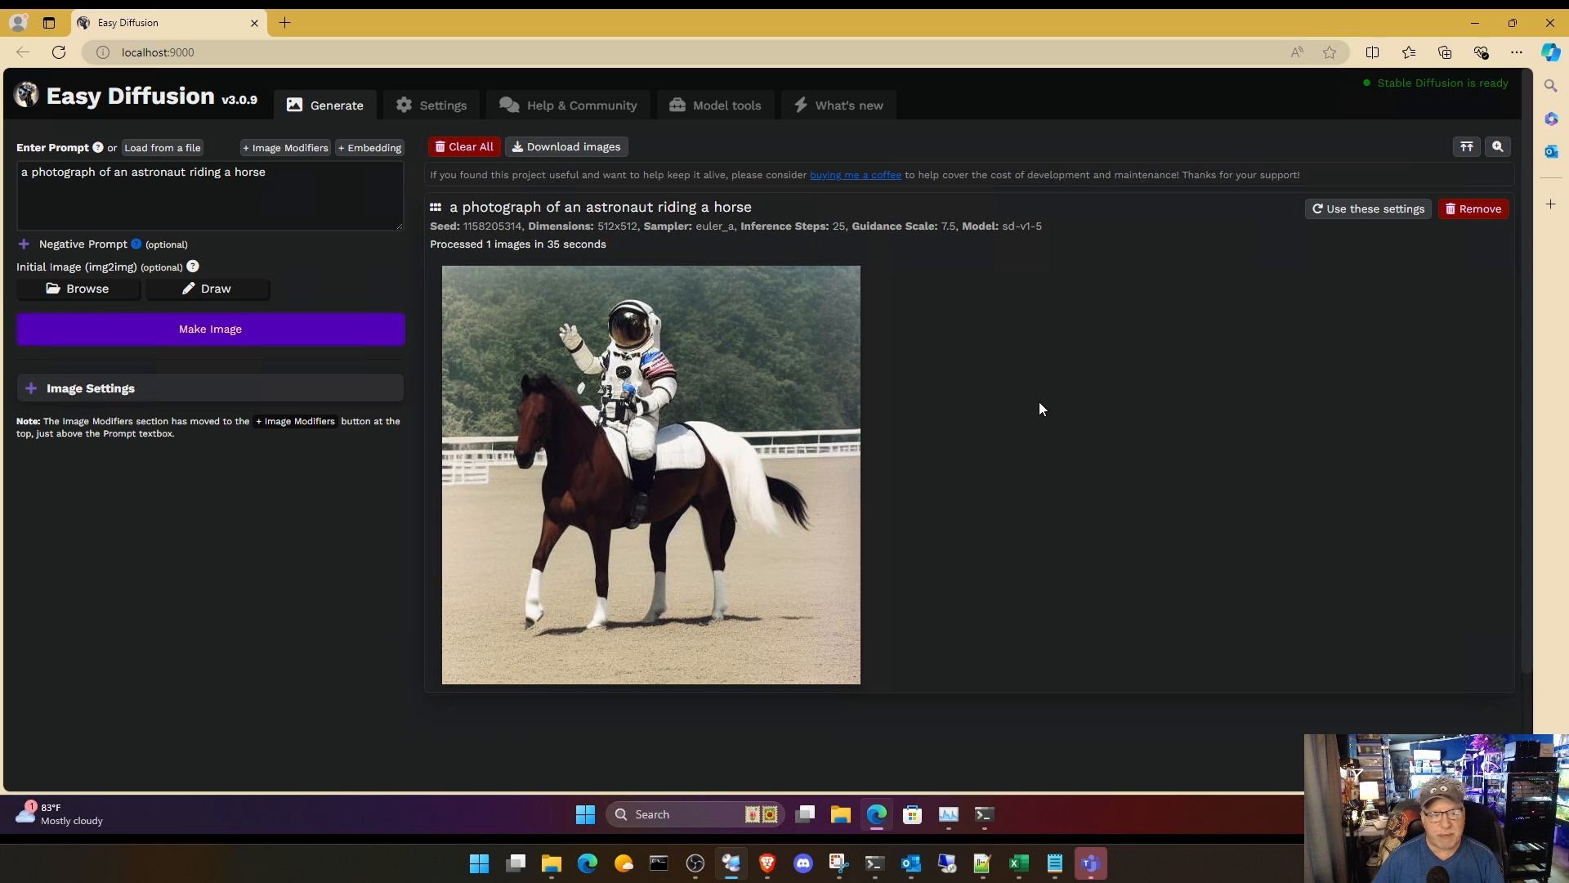
Step: Close the Easy Diffusion web page in Edge and confirm leaving the site
click(1474, 29)
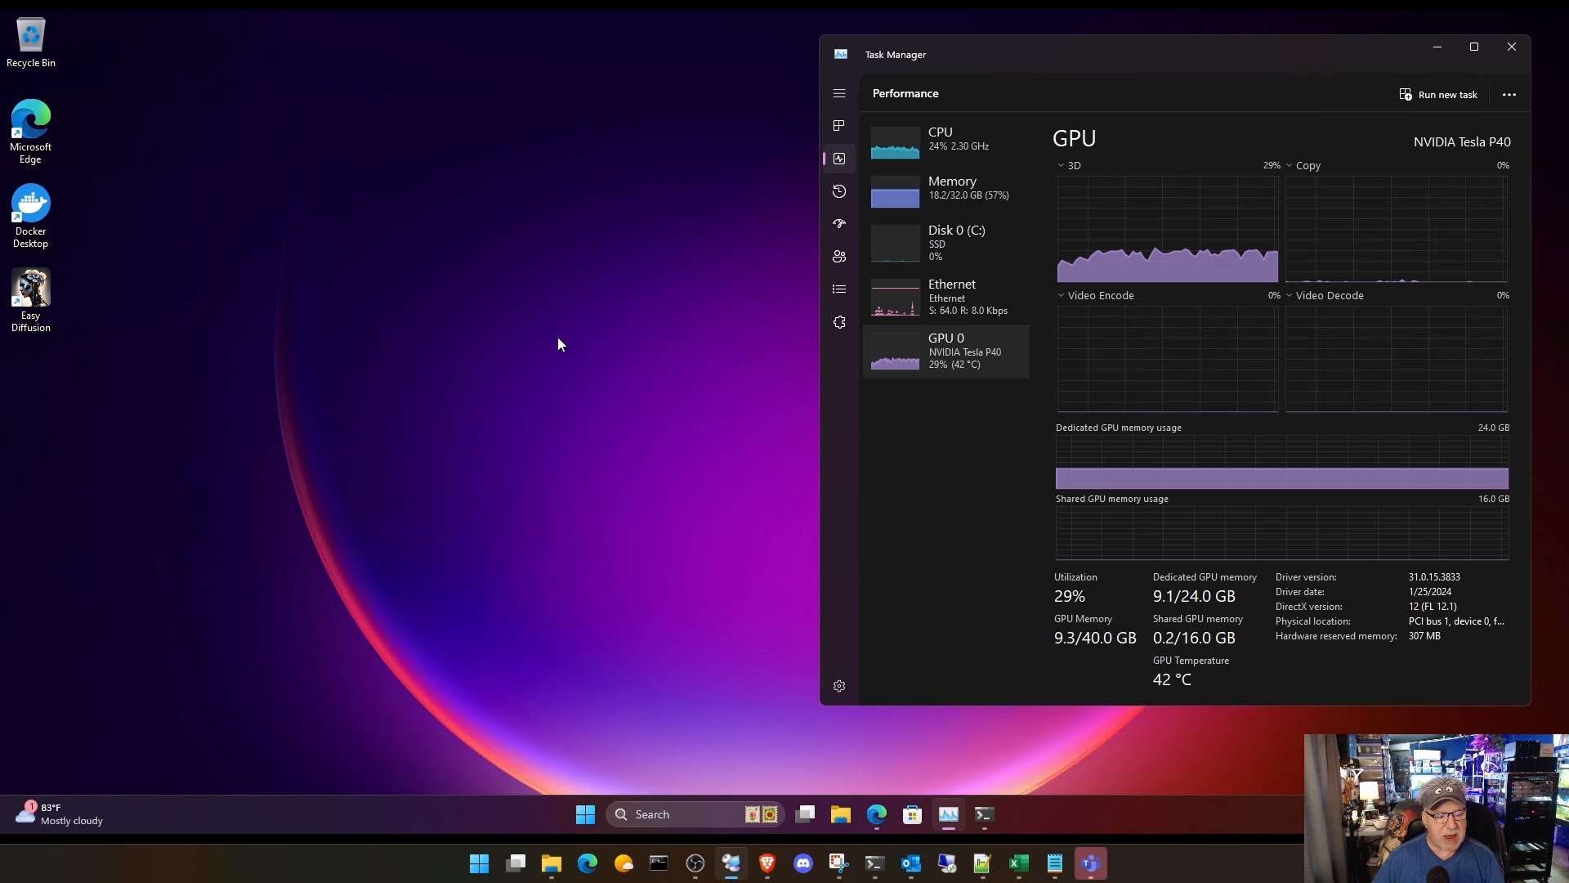
click(873, 817)
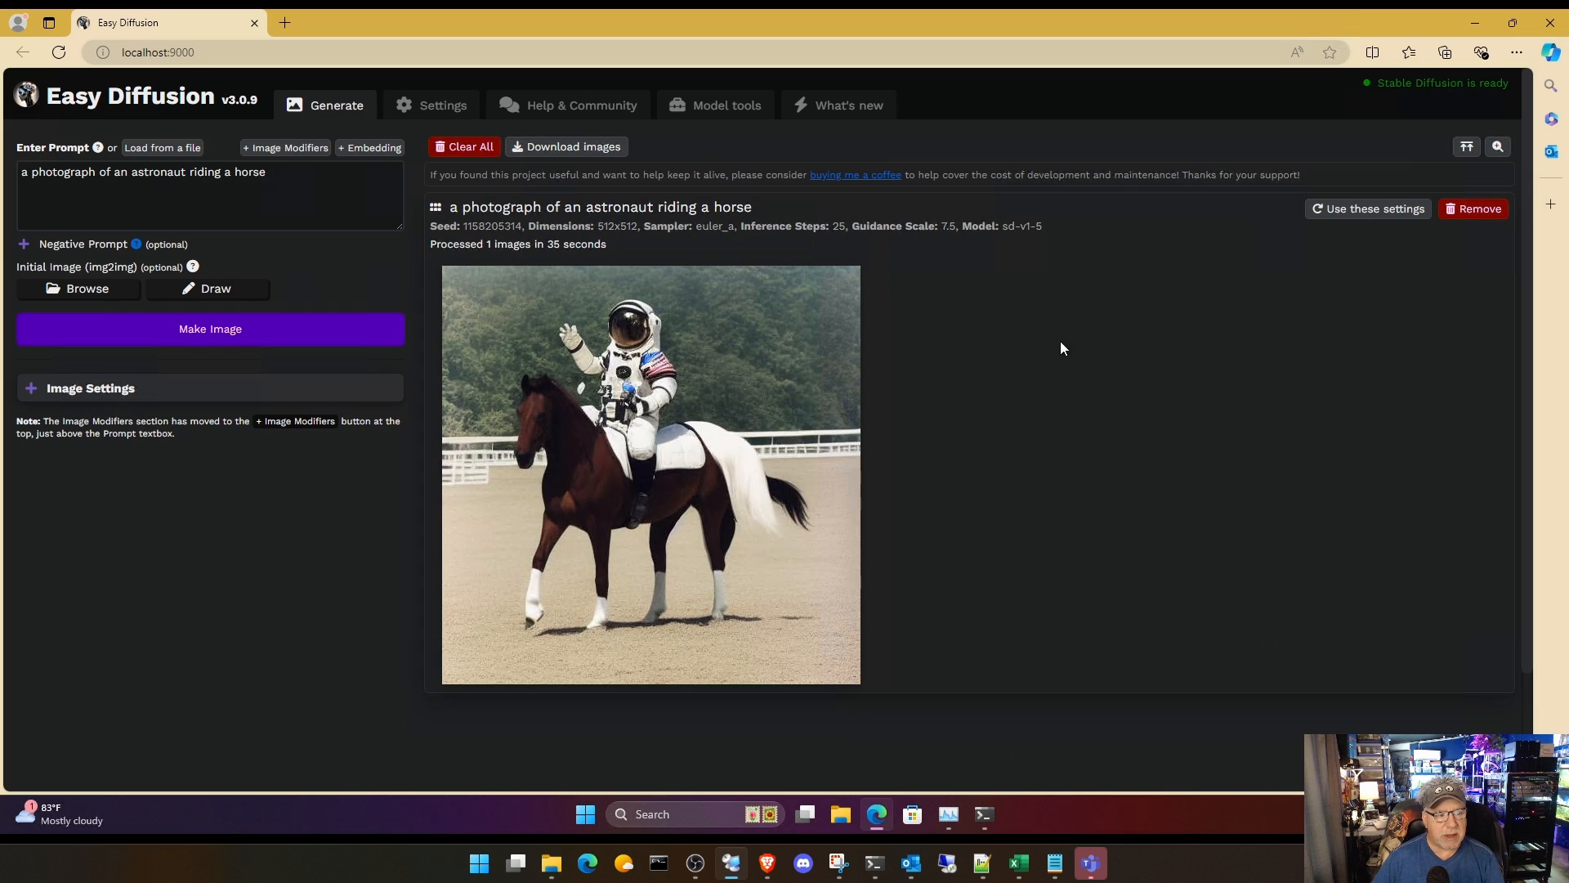
click(1549, 22)
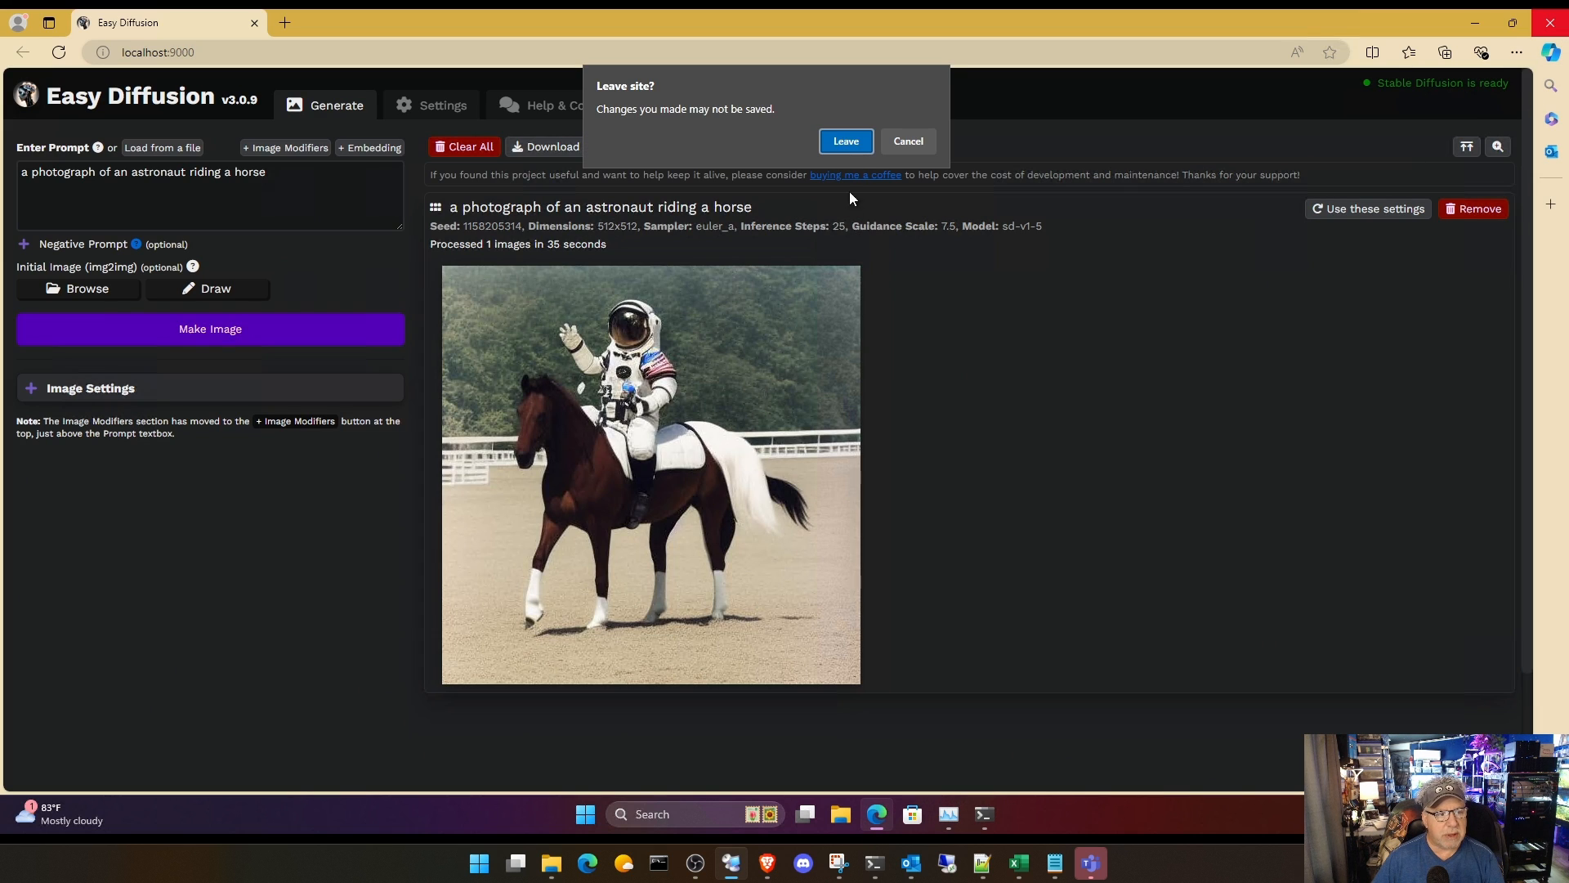
click(855, 146)
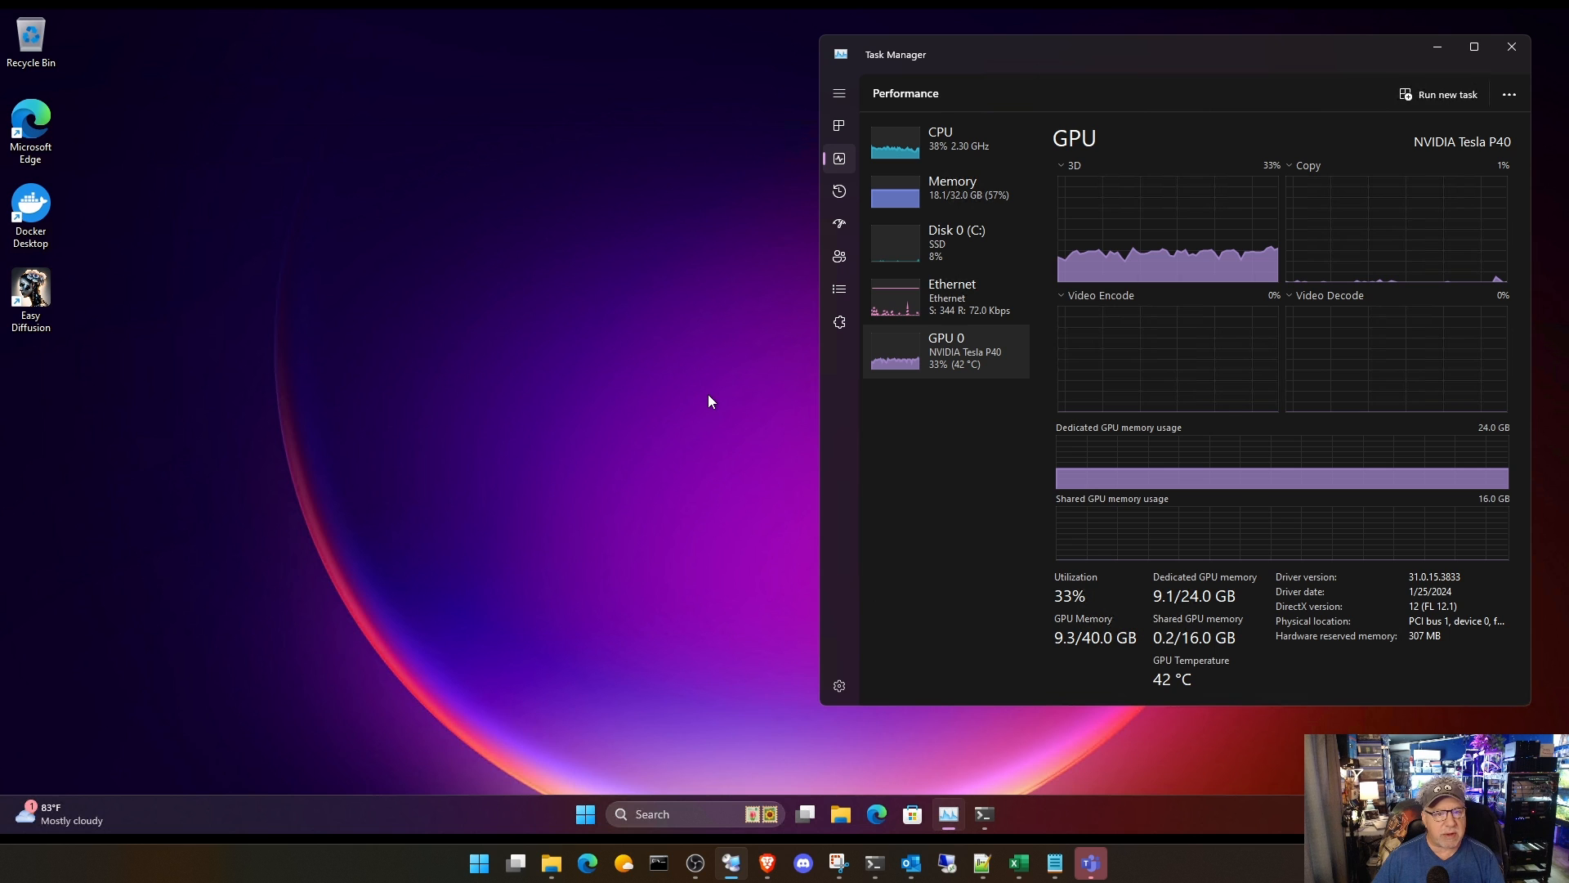
Step: Examine the VM's CPU and Tesla P40 GPU performance graphs in Task Manager
click(965, 163)
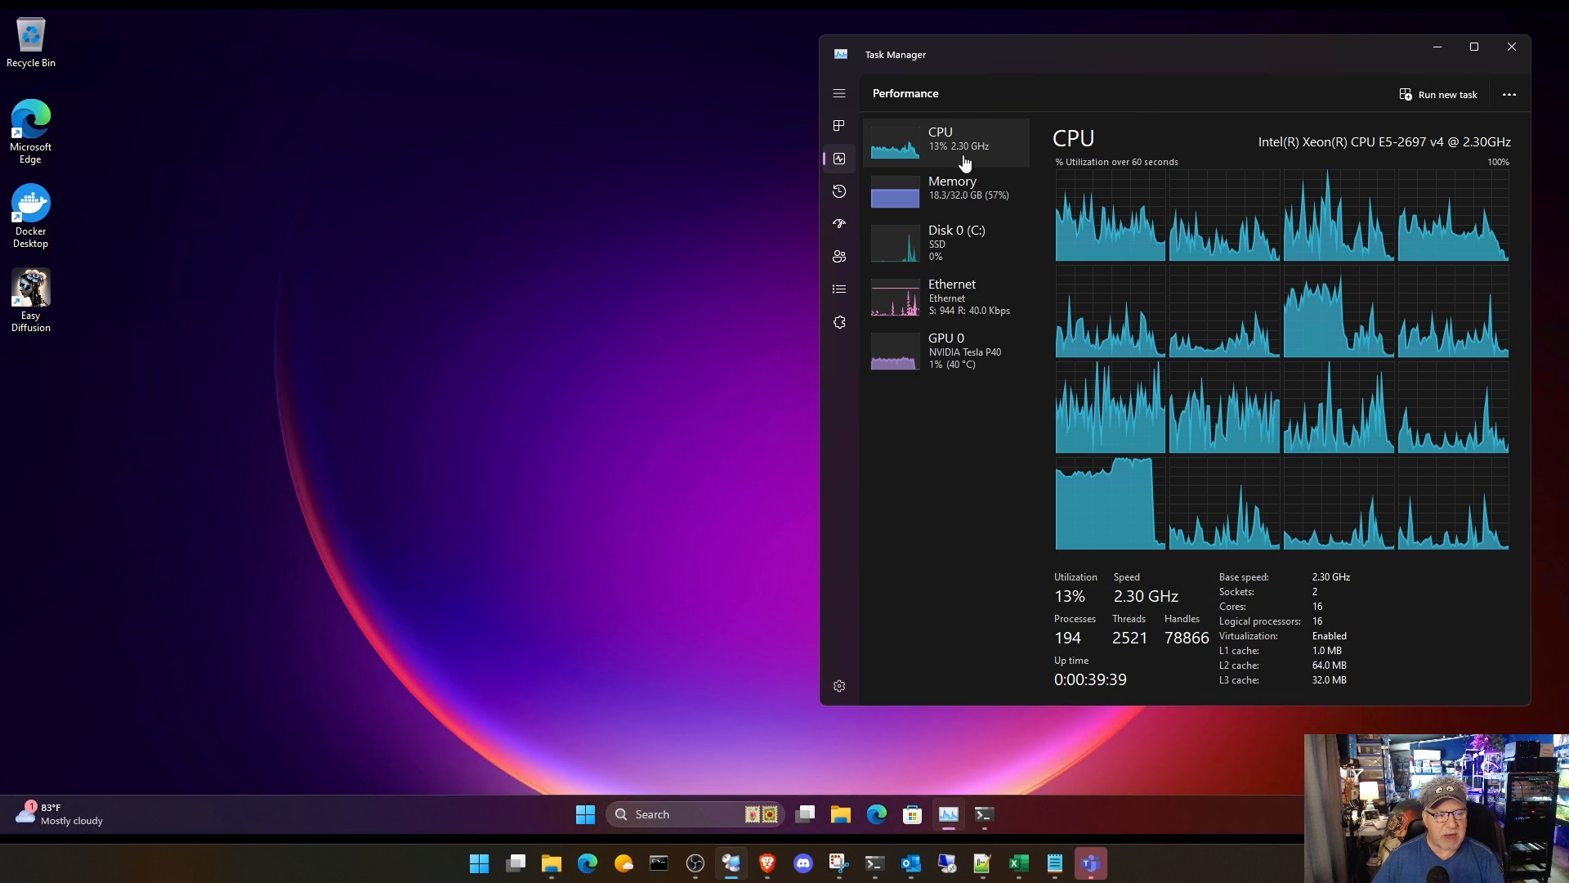
click(973, 365)
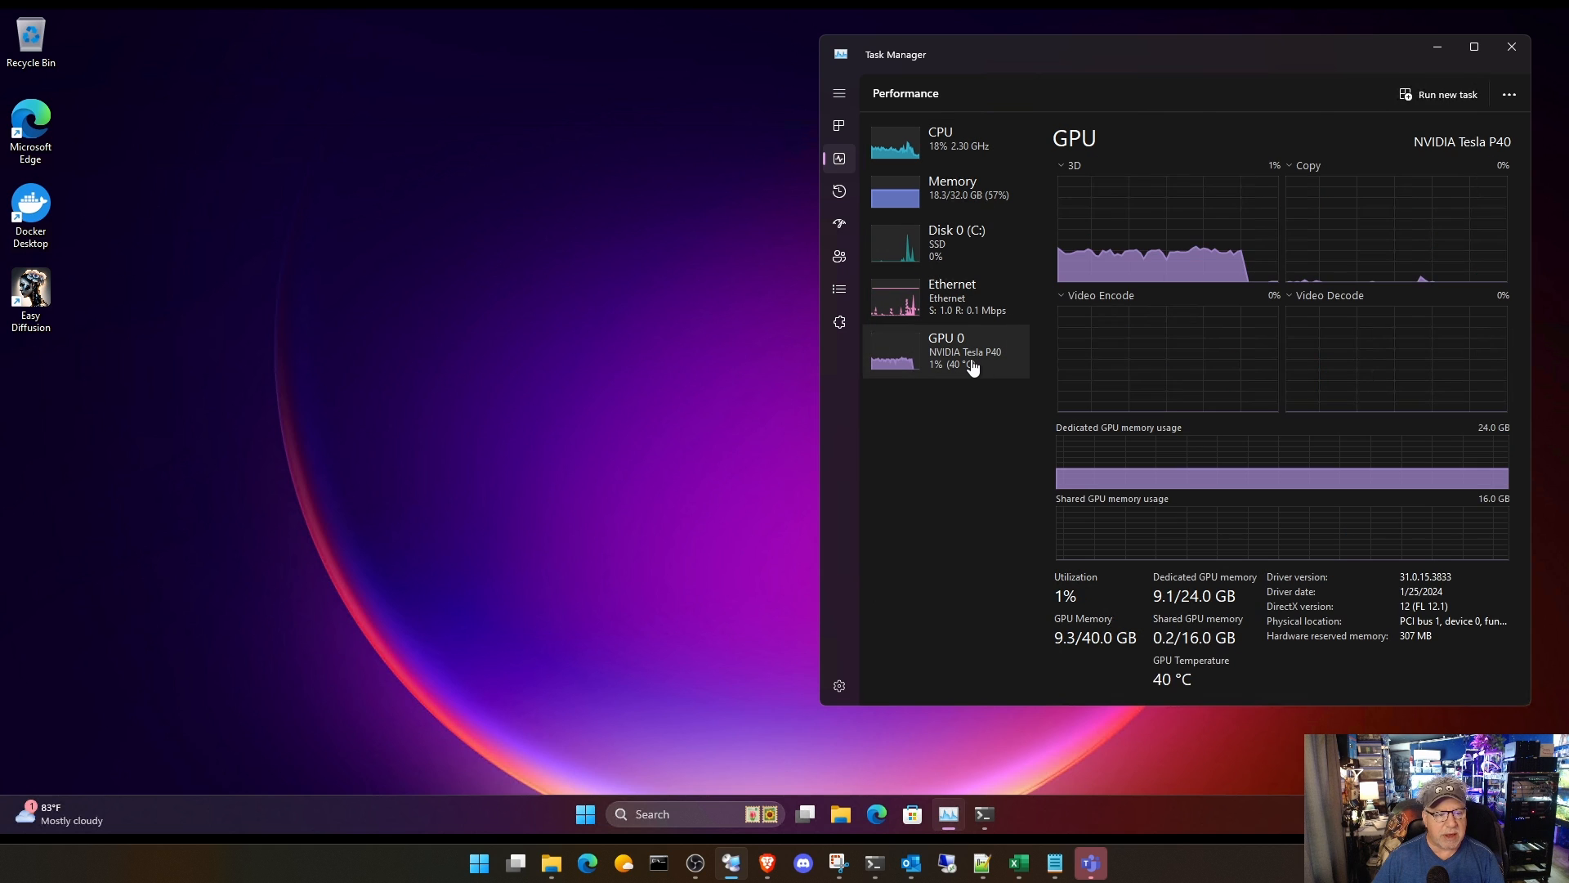